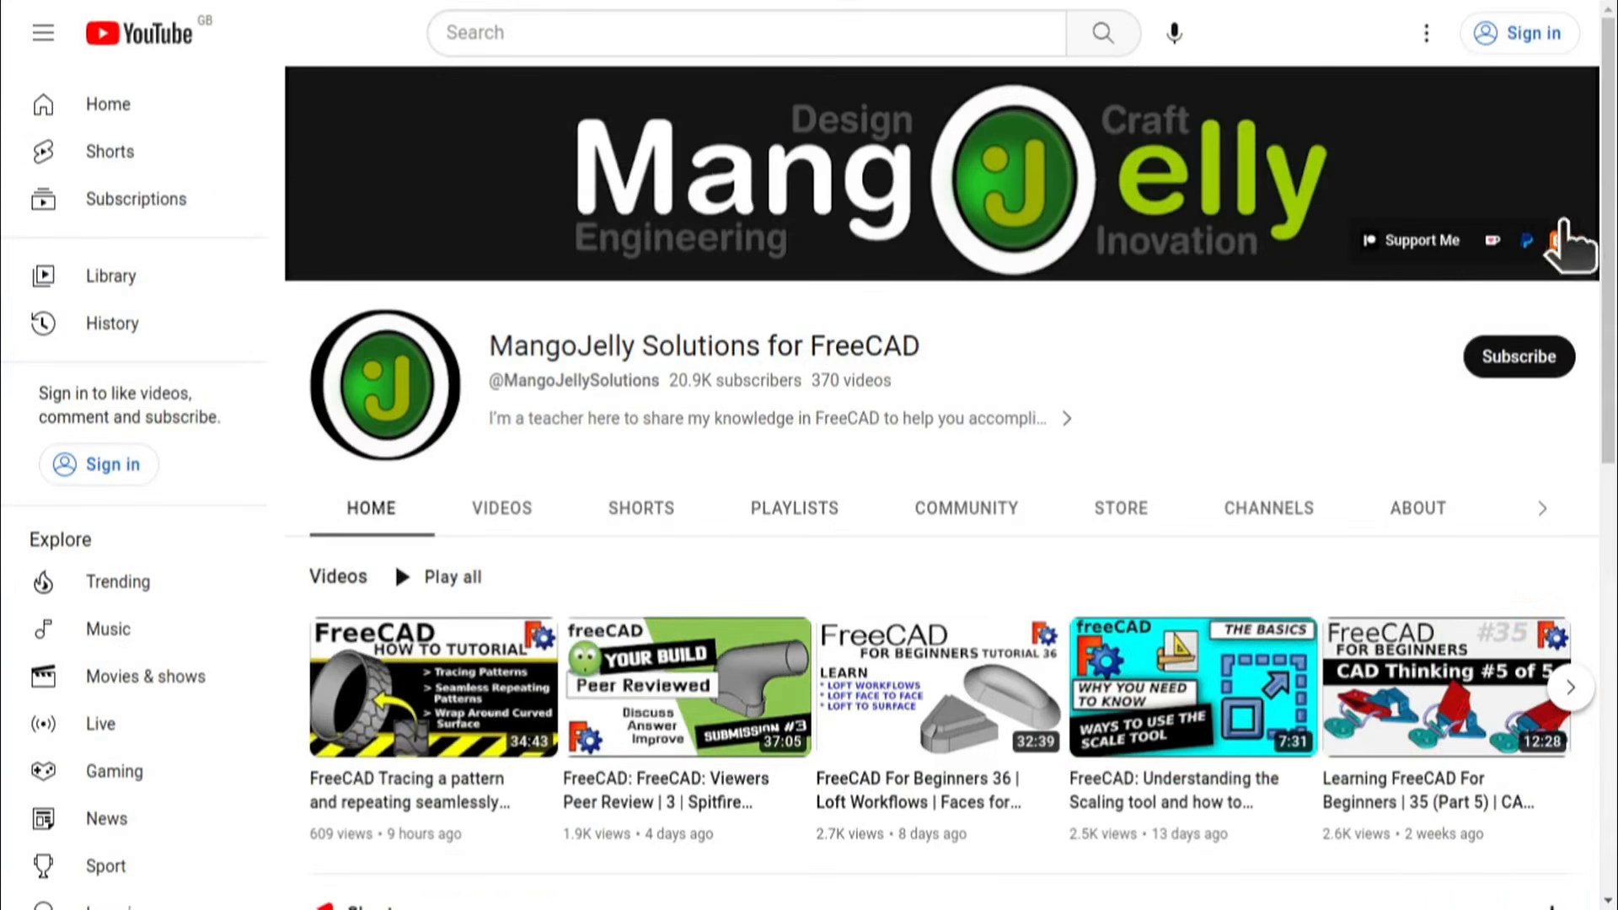
Step: Open the MangoJelly Solutions channel's About page and view the donation links in its description
left_click(1415, 514)
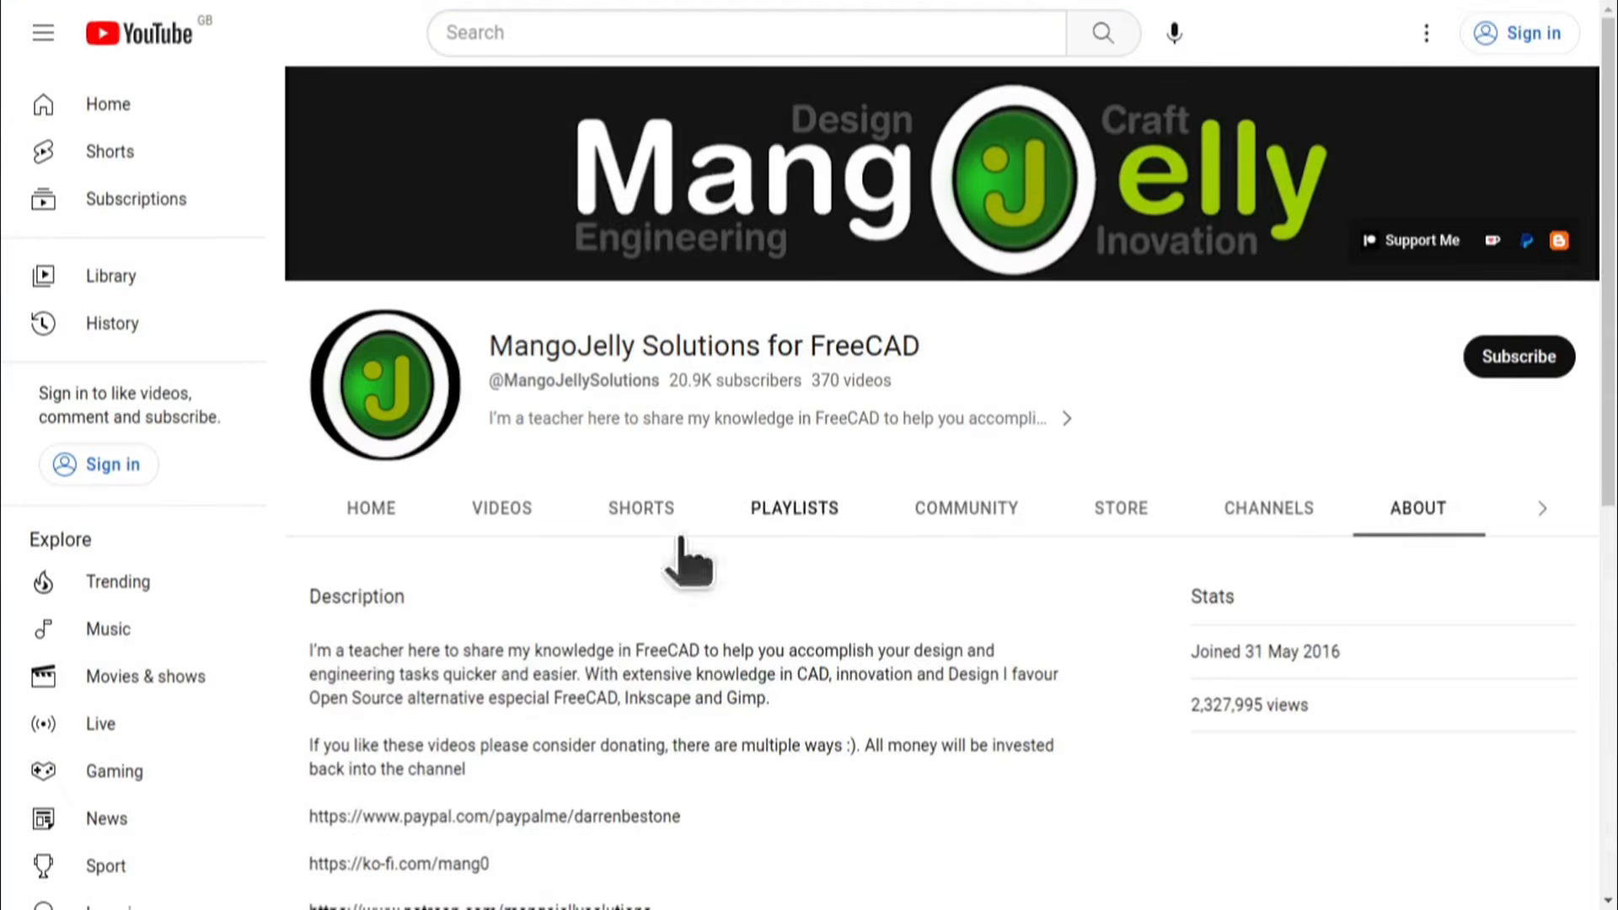
scroll(343, 674, "down", 3)
left_click_drag(314, 590, 607, 603)
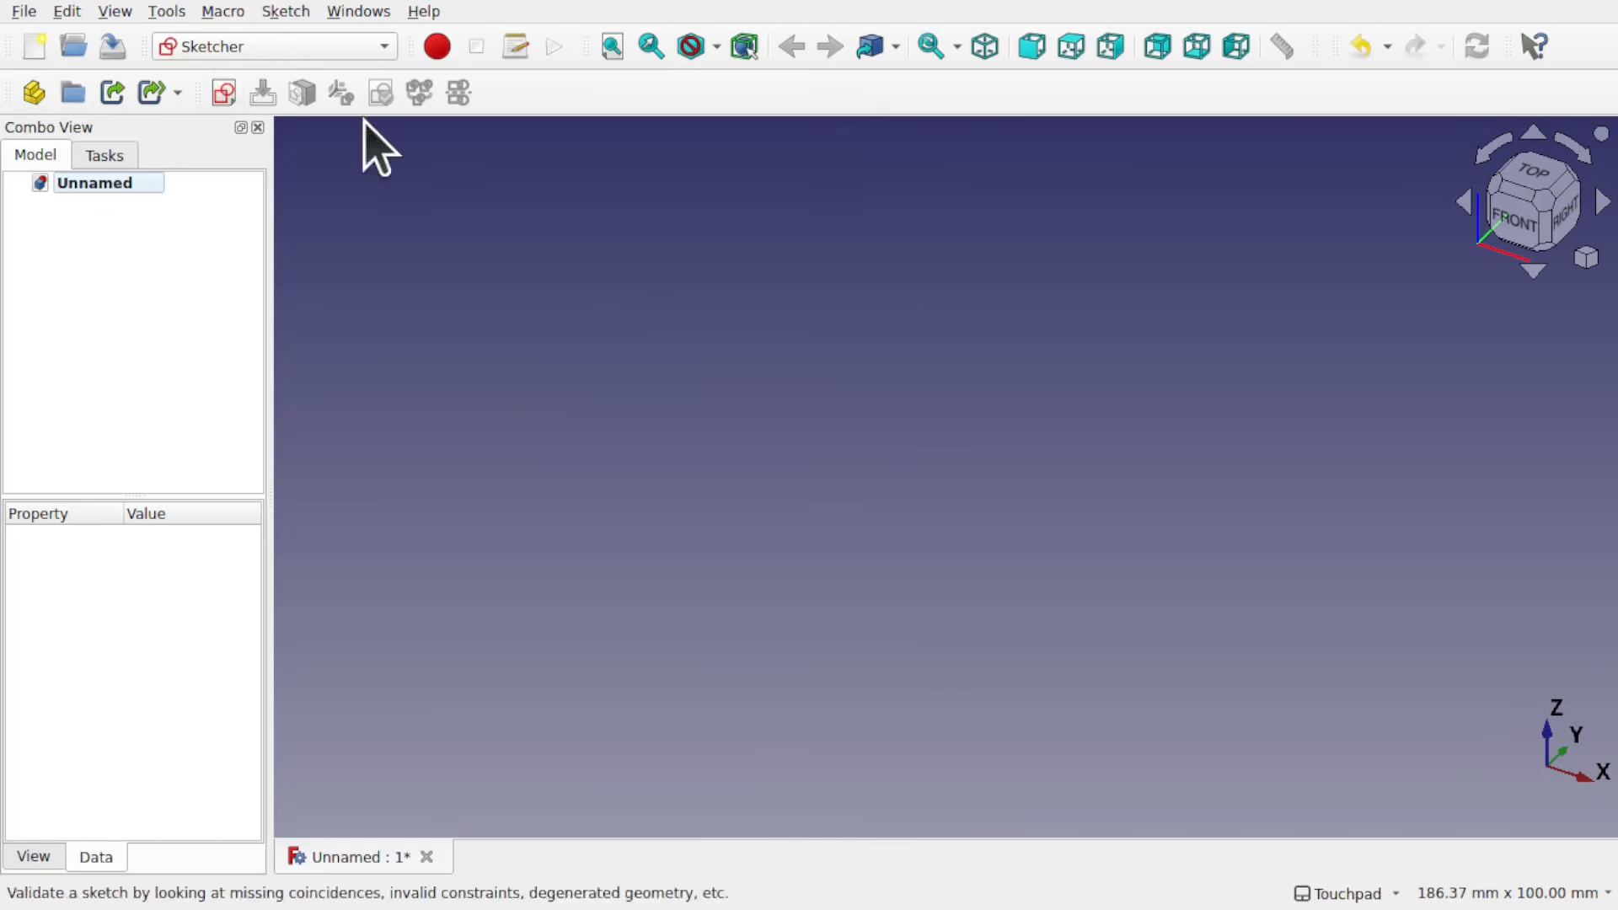
Step: In FreeCAD, create a sketch on the XY-Plane with one horizontal line about 83 mm long above the X axis, and close it
left_click(215, 100)
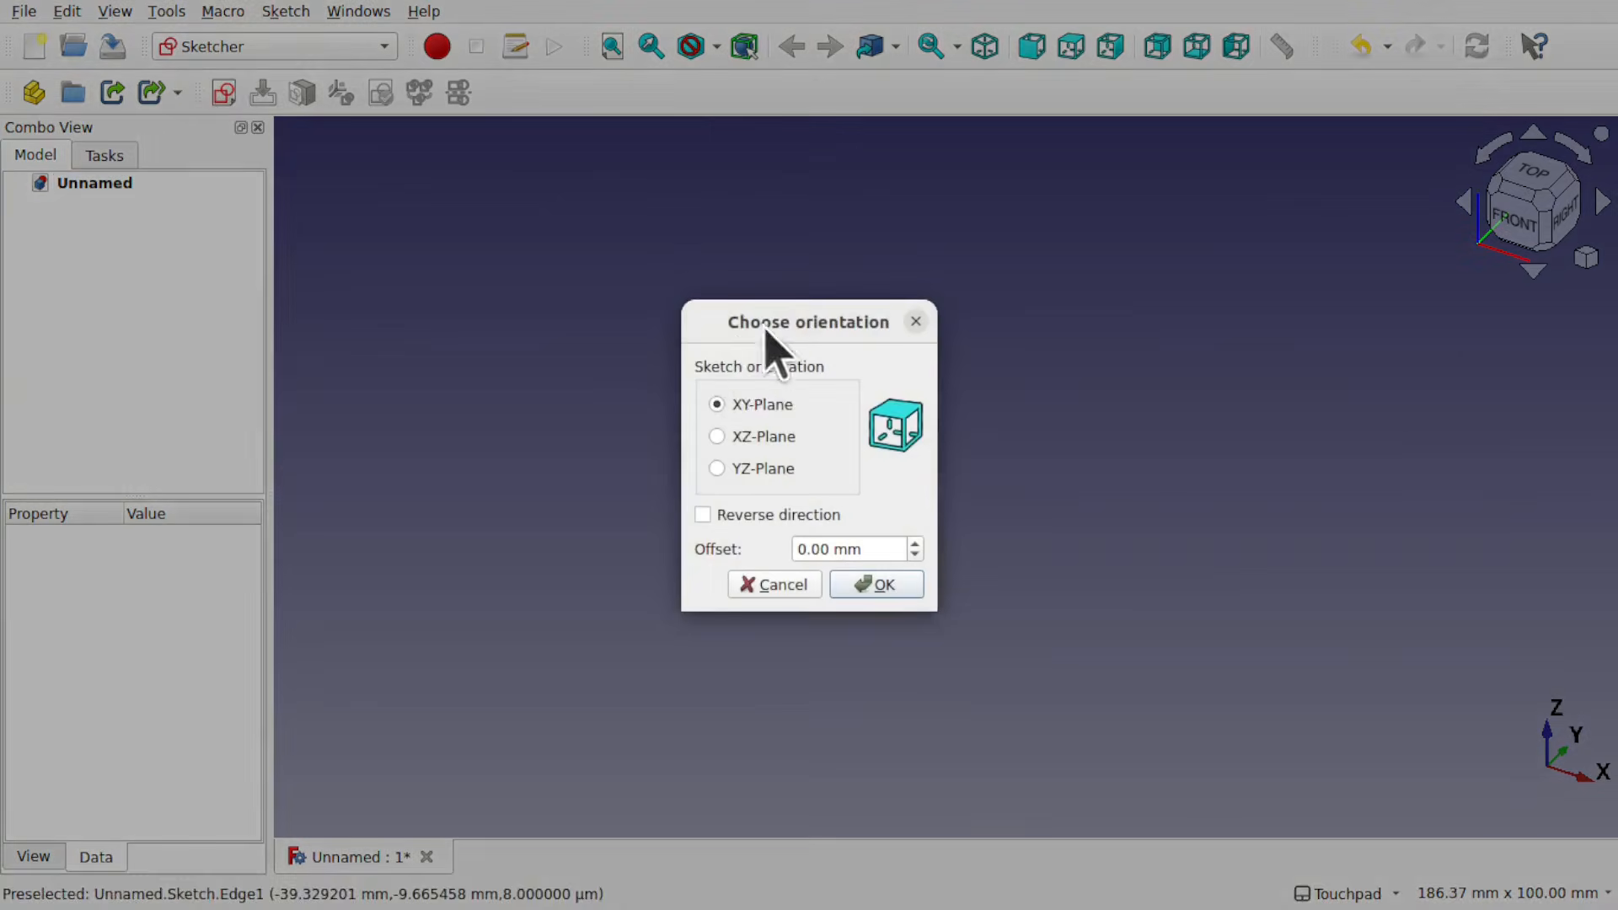
left_click(878, 583)
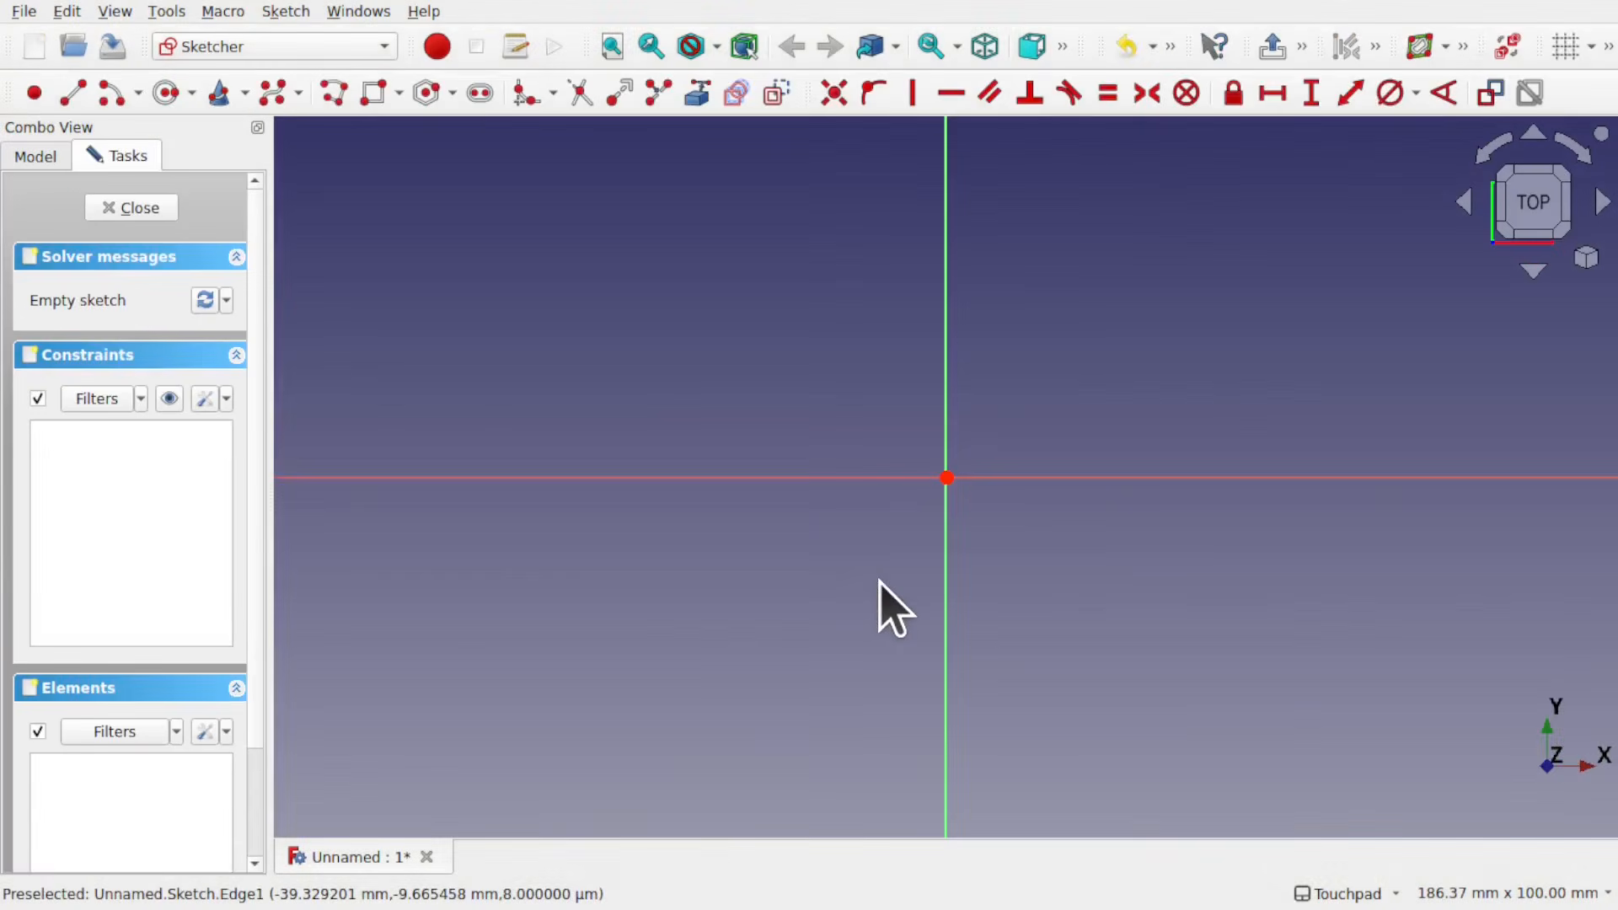
left_click(73, 92)
left_click(701, 364)
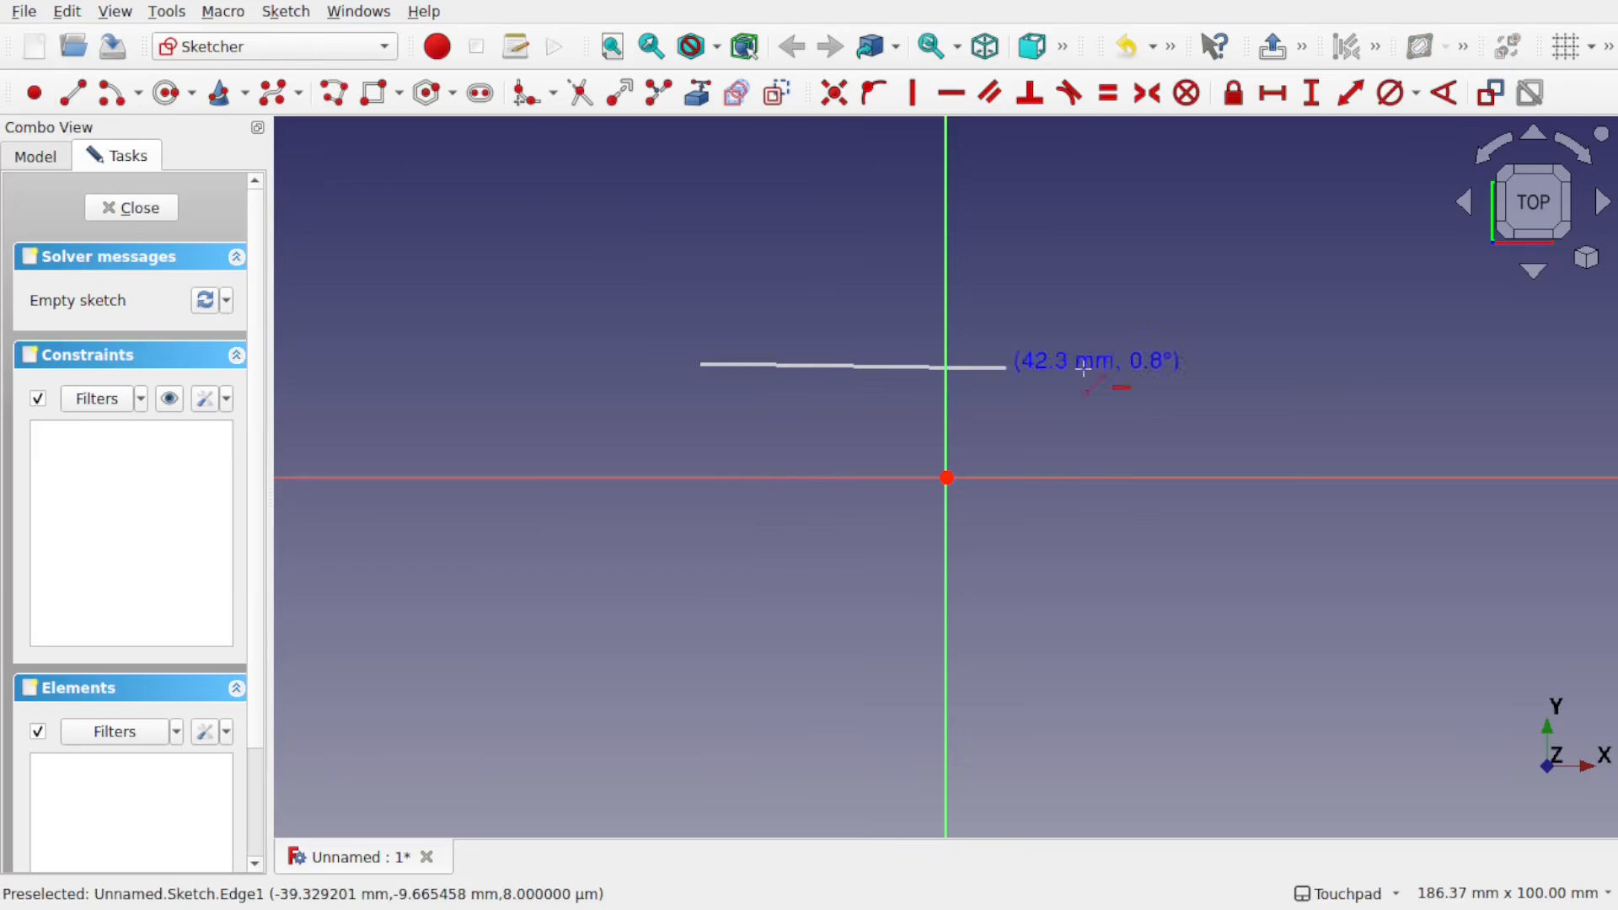
left_click(1304, 364)
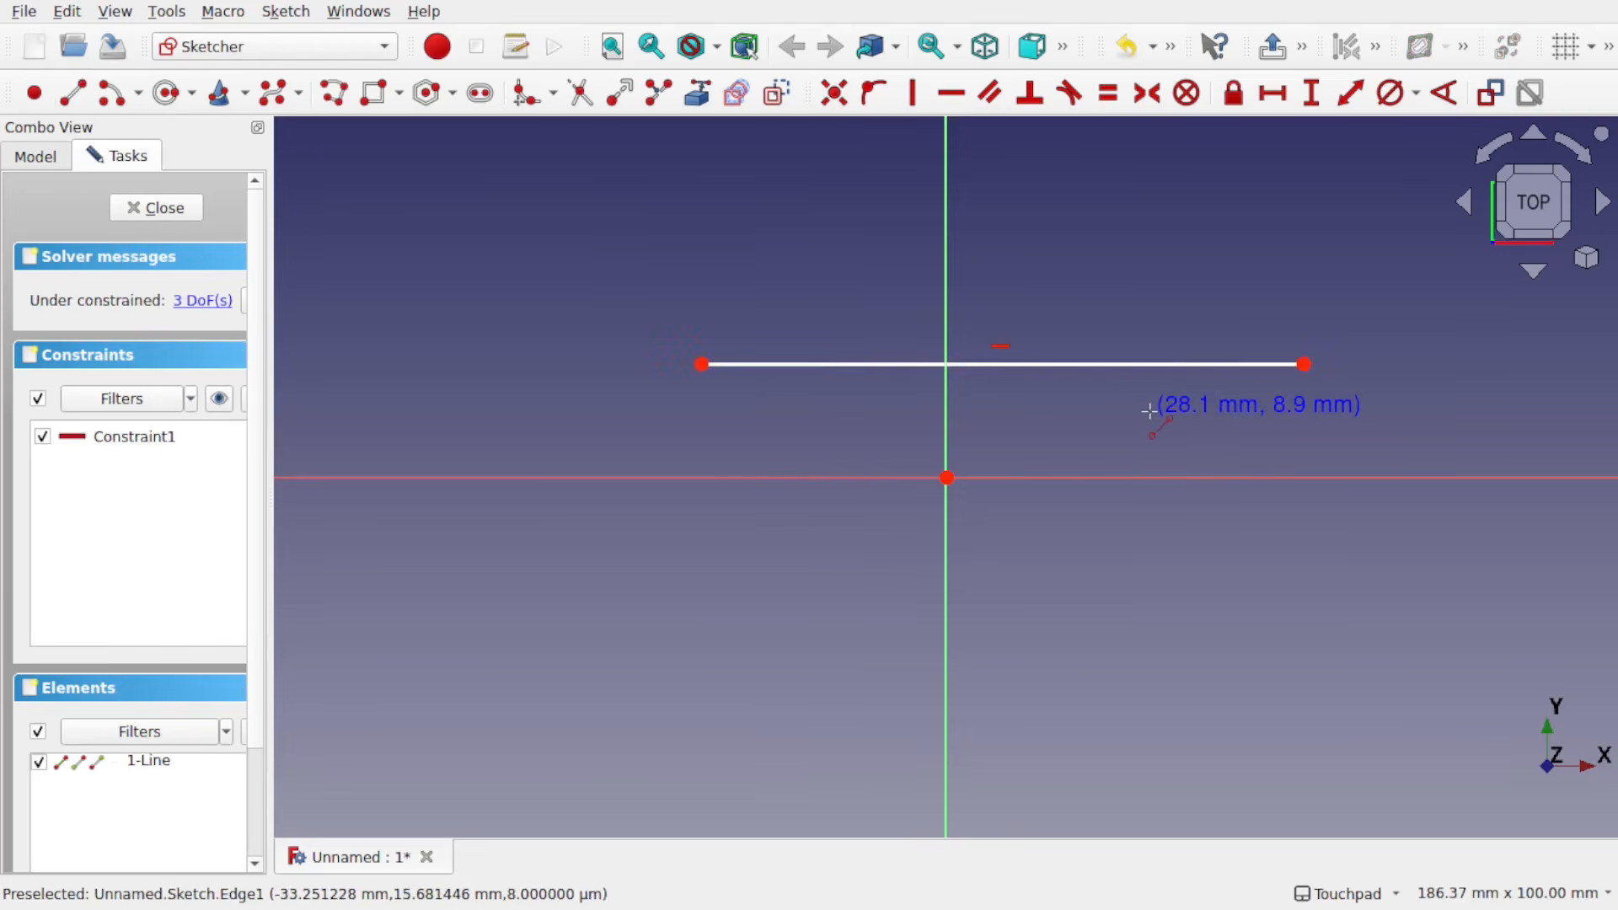
left_click(144, 210)
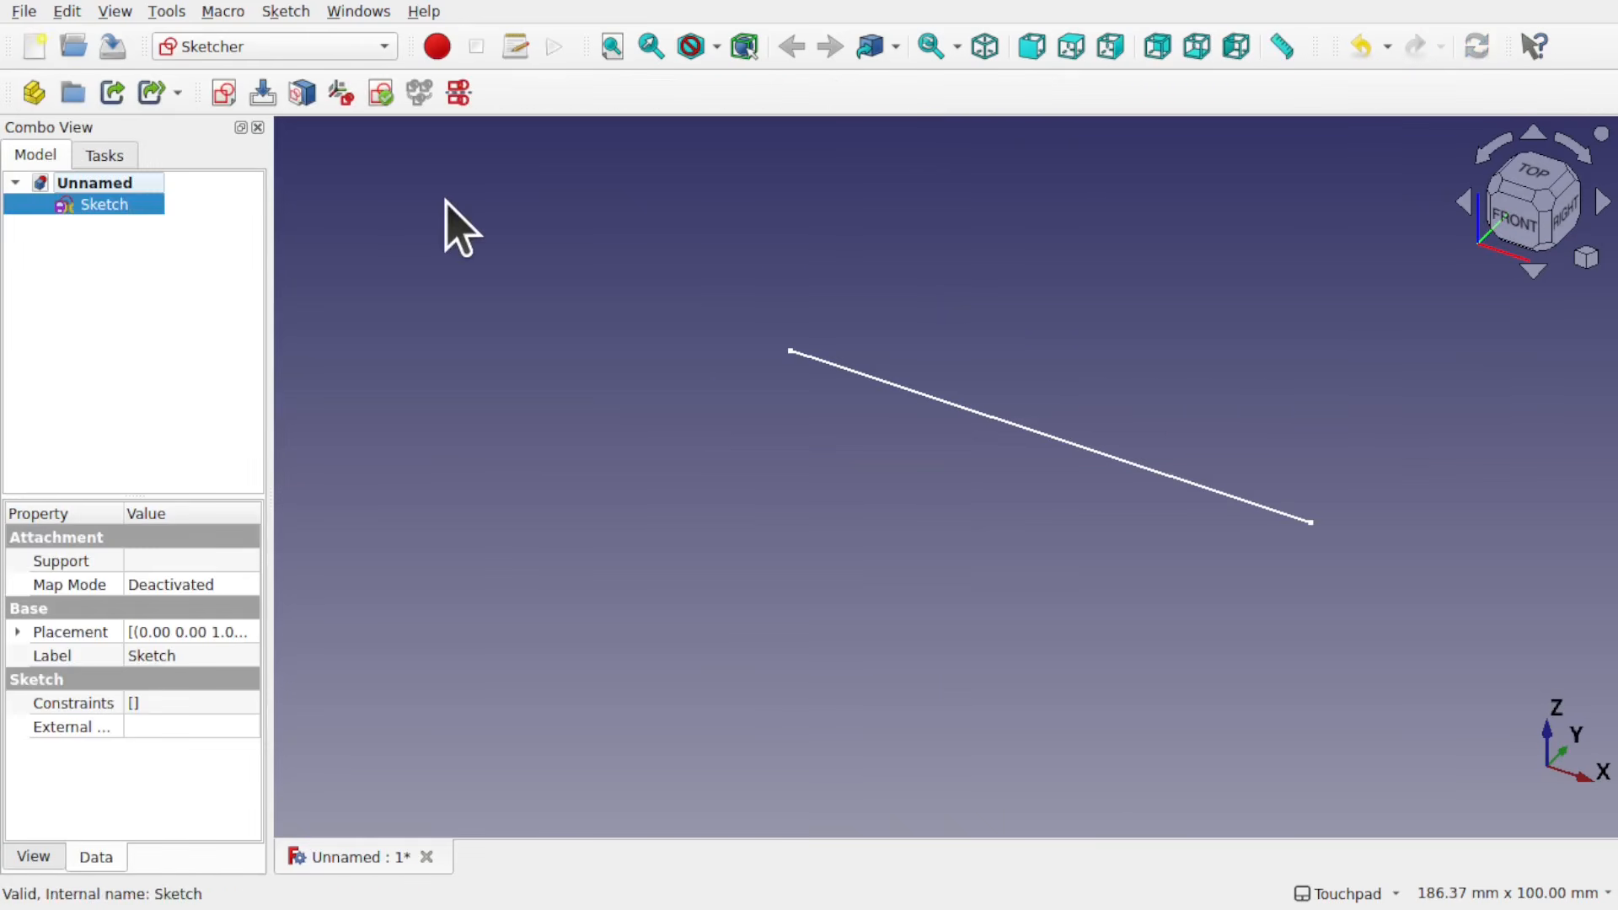
Step: Switch to the Part workbench and run Check Geometry on the single-line sketch with the default settings
left_click(303, 52)
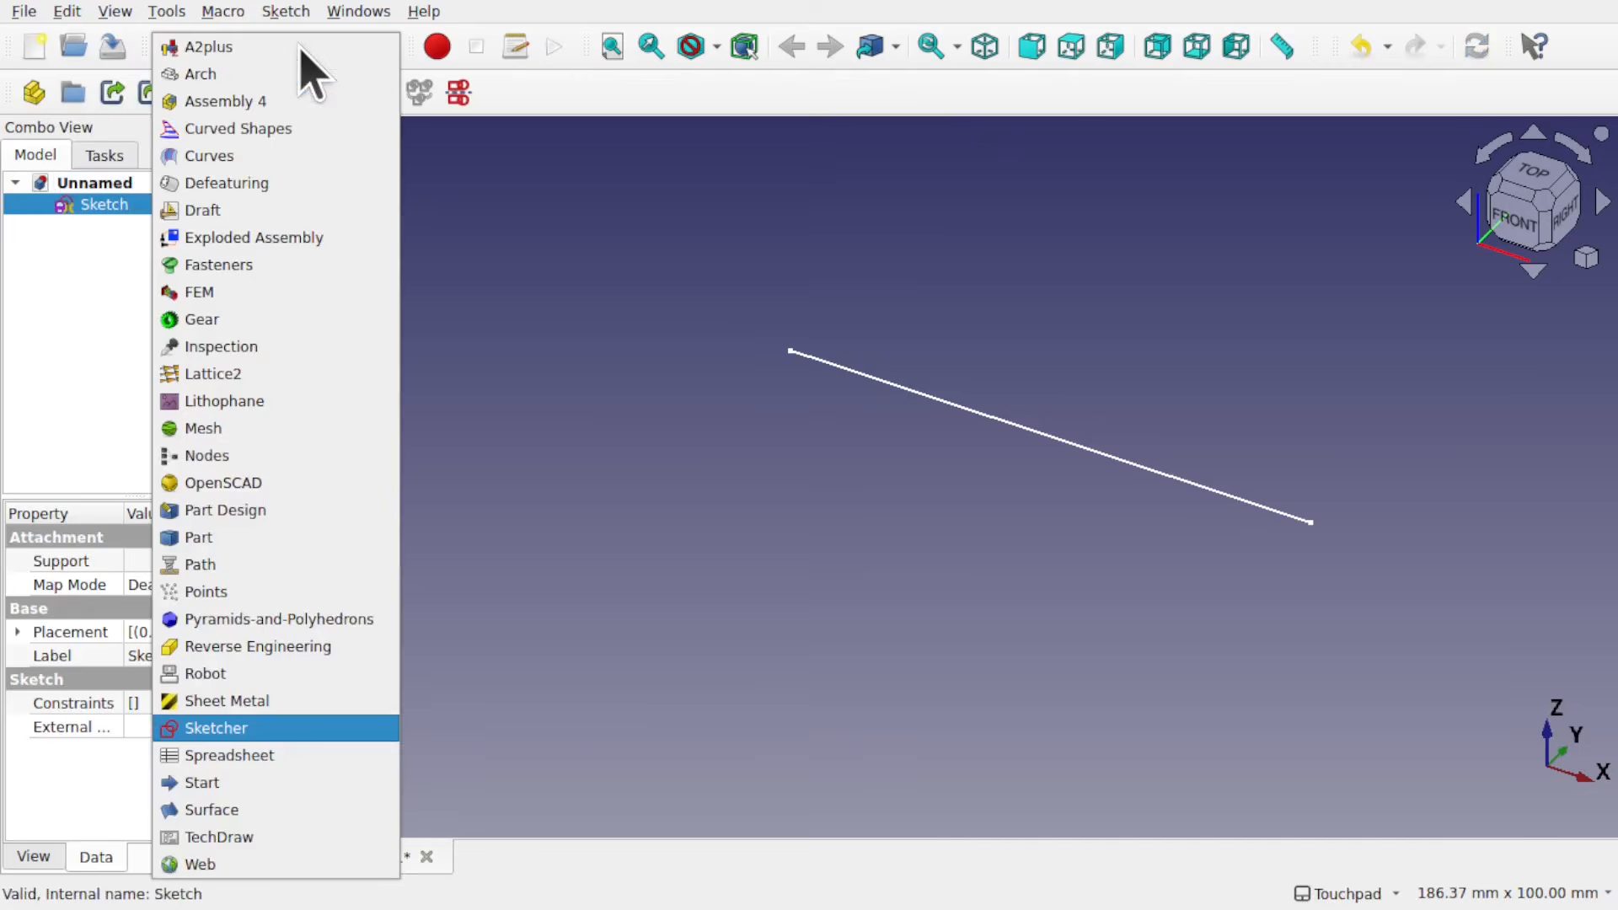
left_click(299, 538)
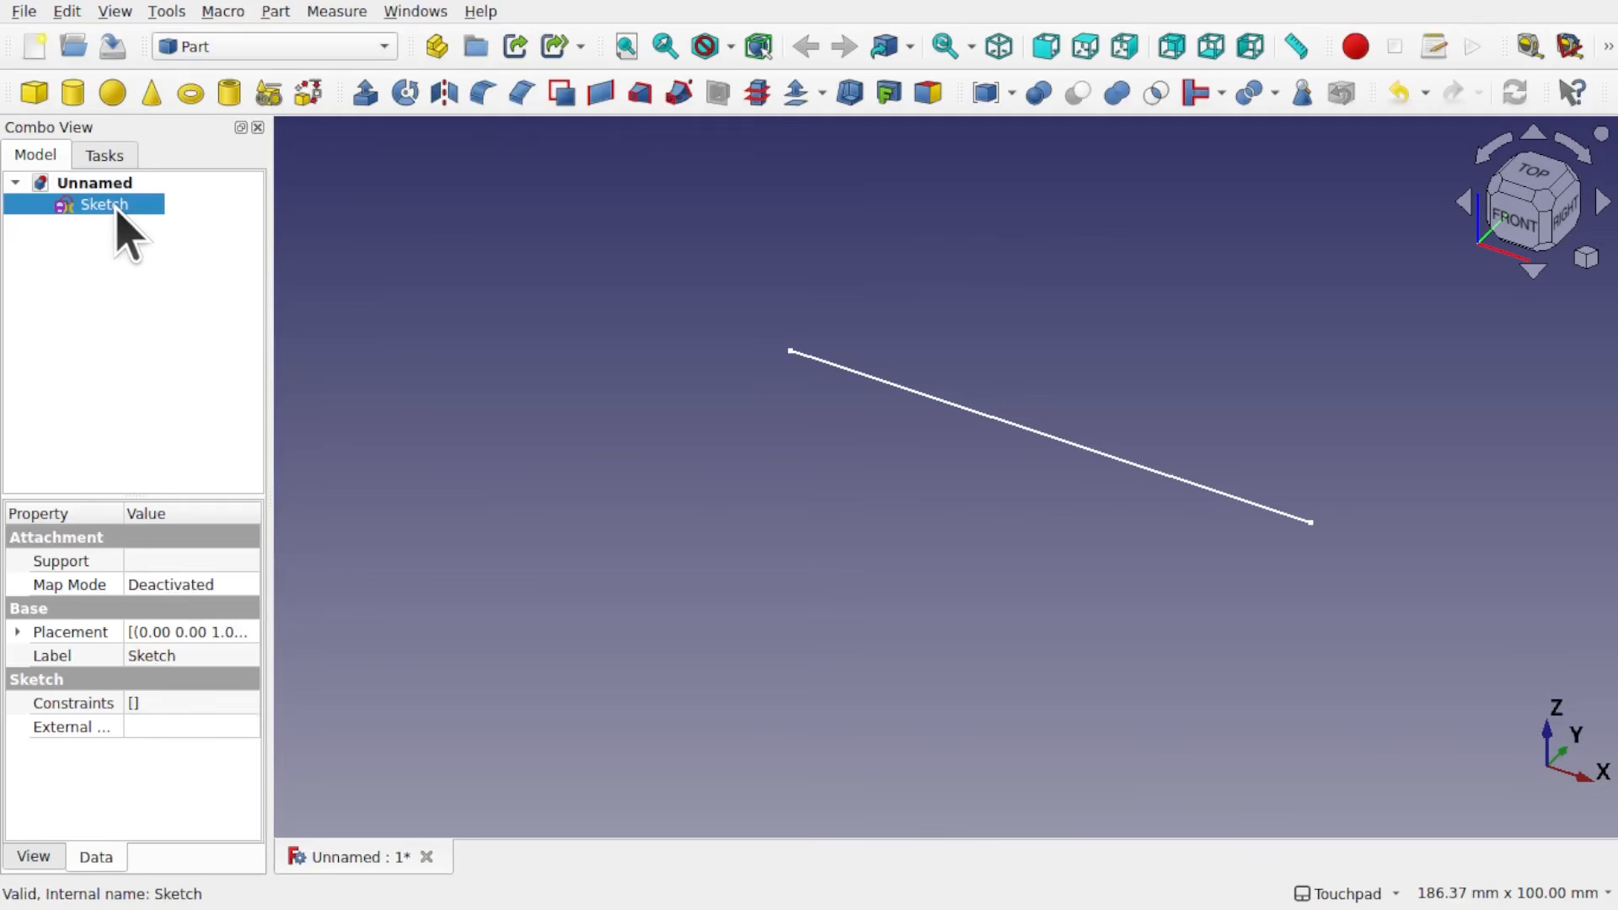
left_click(275, 11)
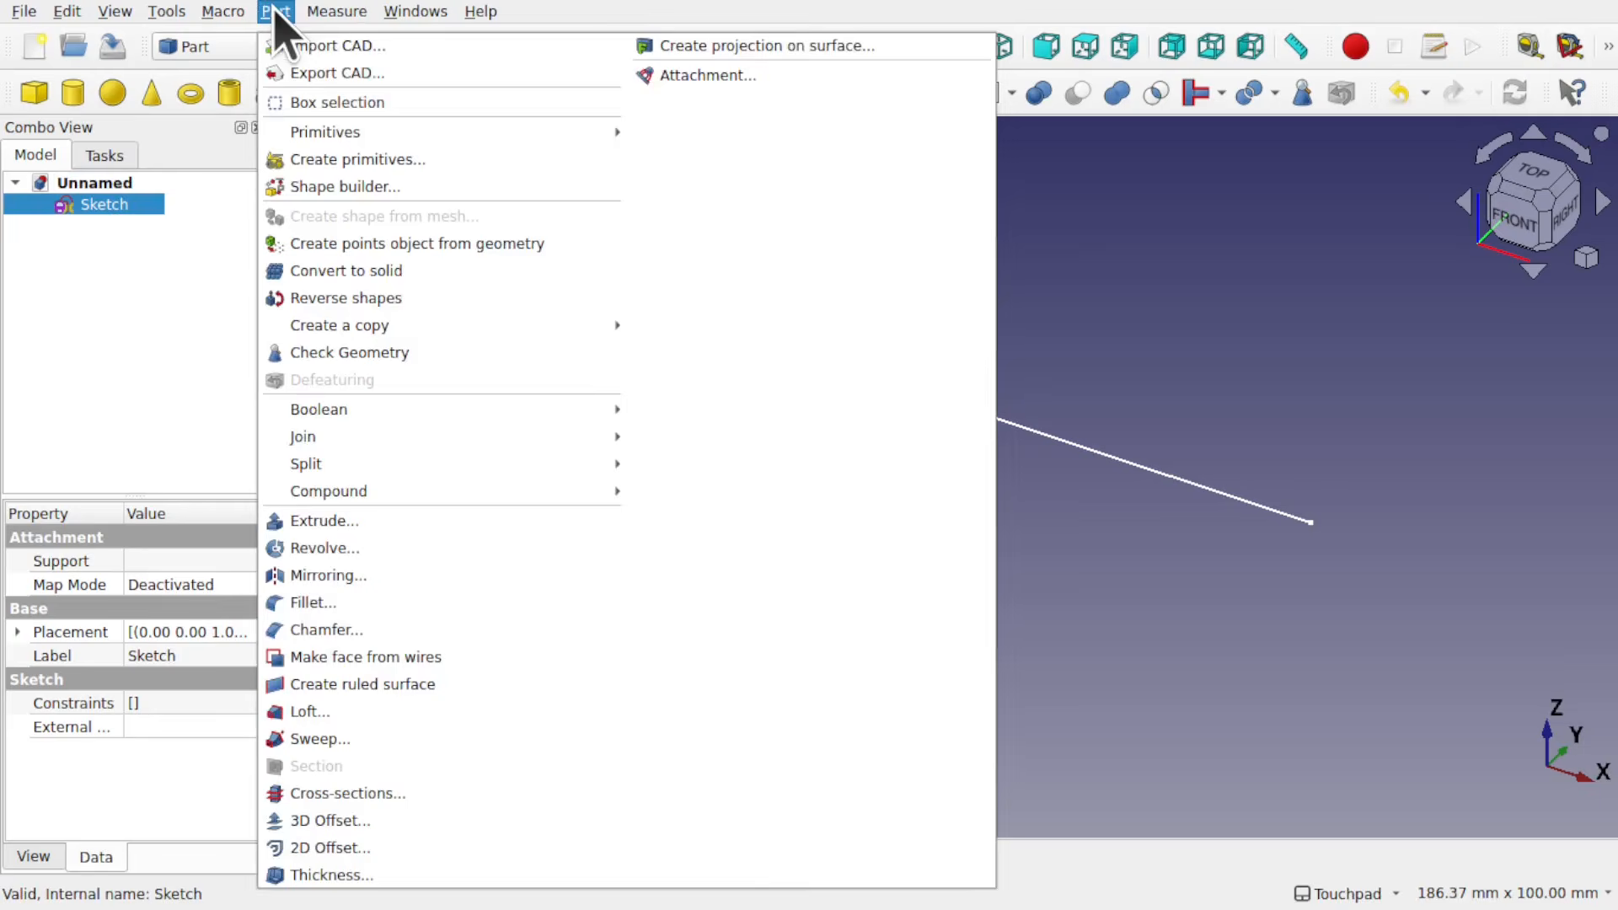
left_click(412, 353)
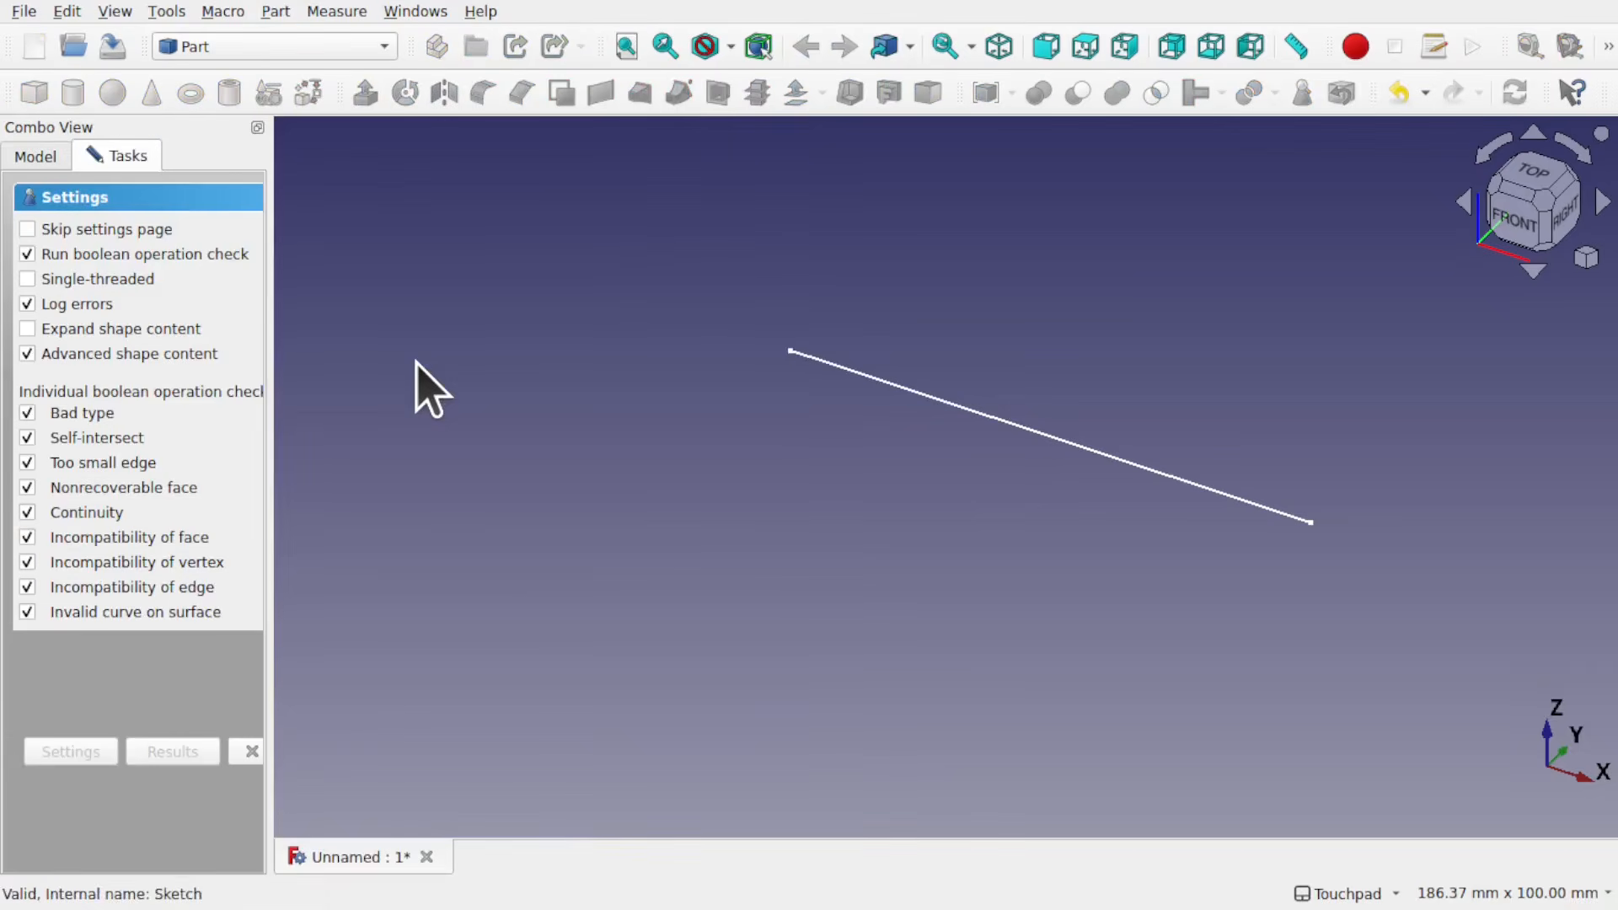
left_click_drag(268, 701, 394, 708)
left_click(358, 750)
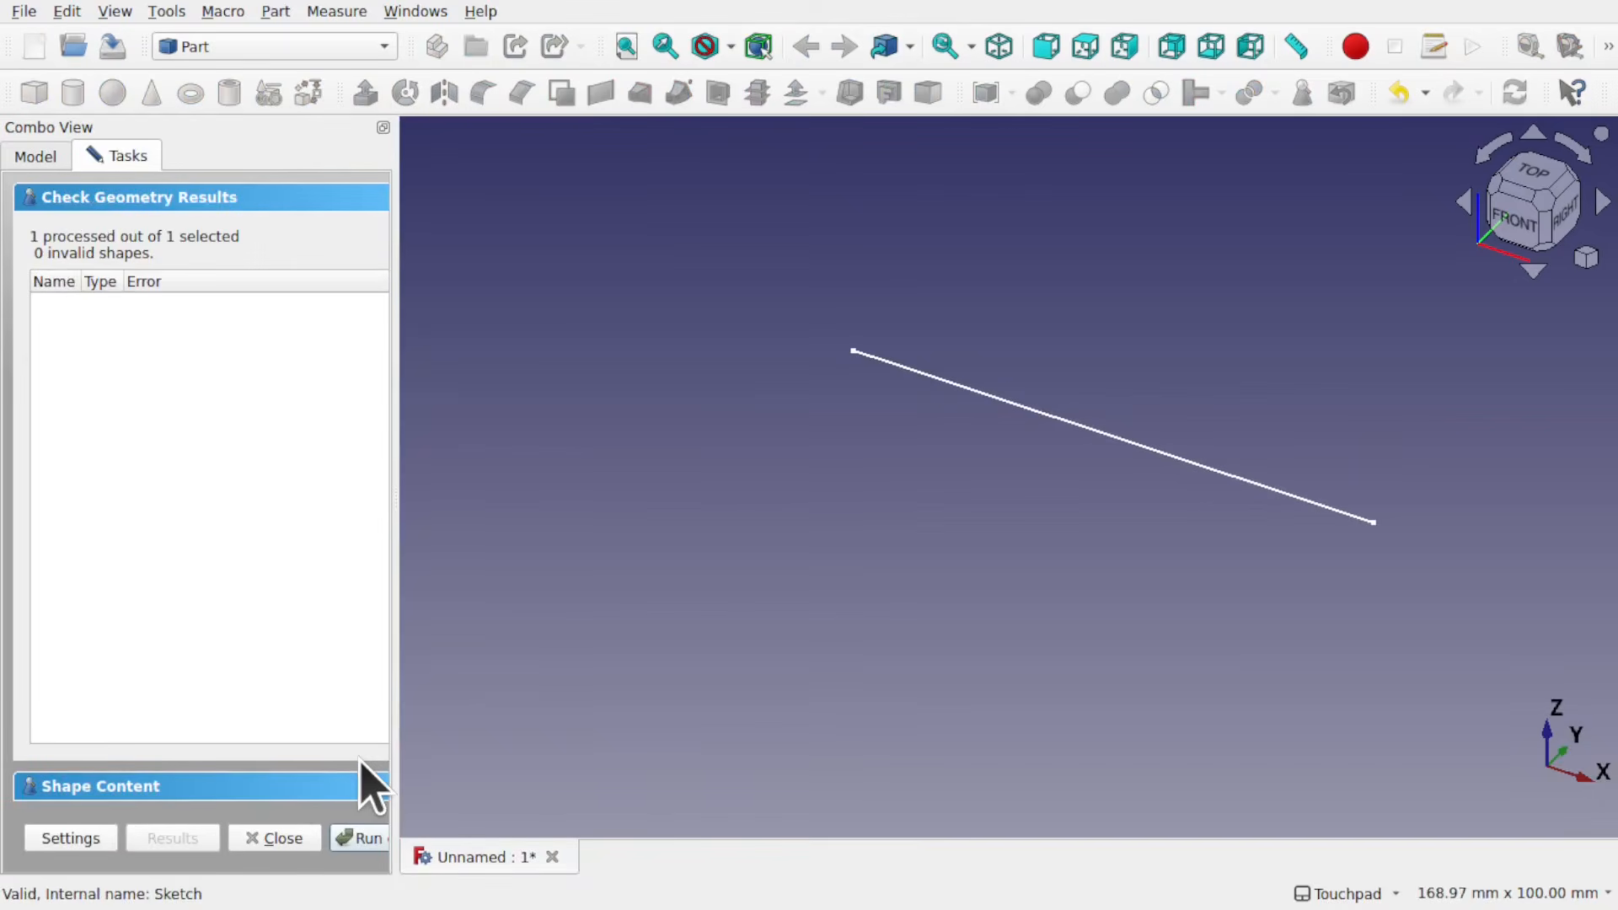
Step: Expand the check's Shape Content, examine the sketch's shape type, element counts and closed status, and close the check
left_click(137, 788)
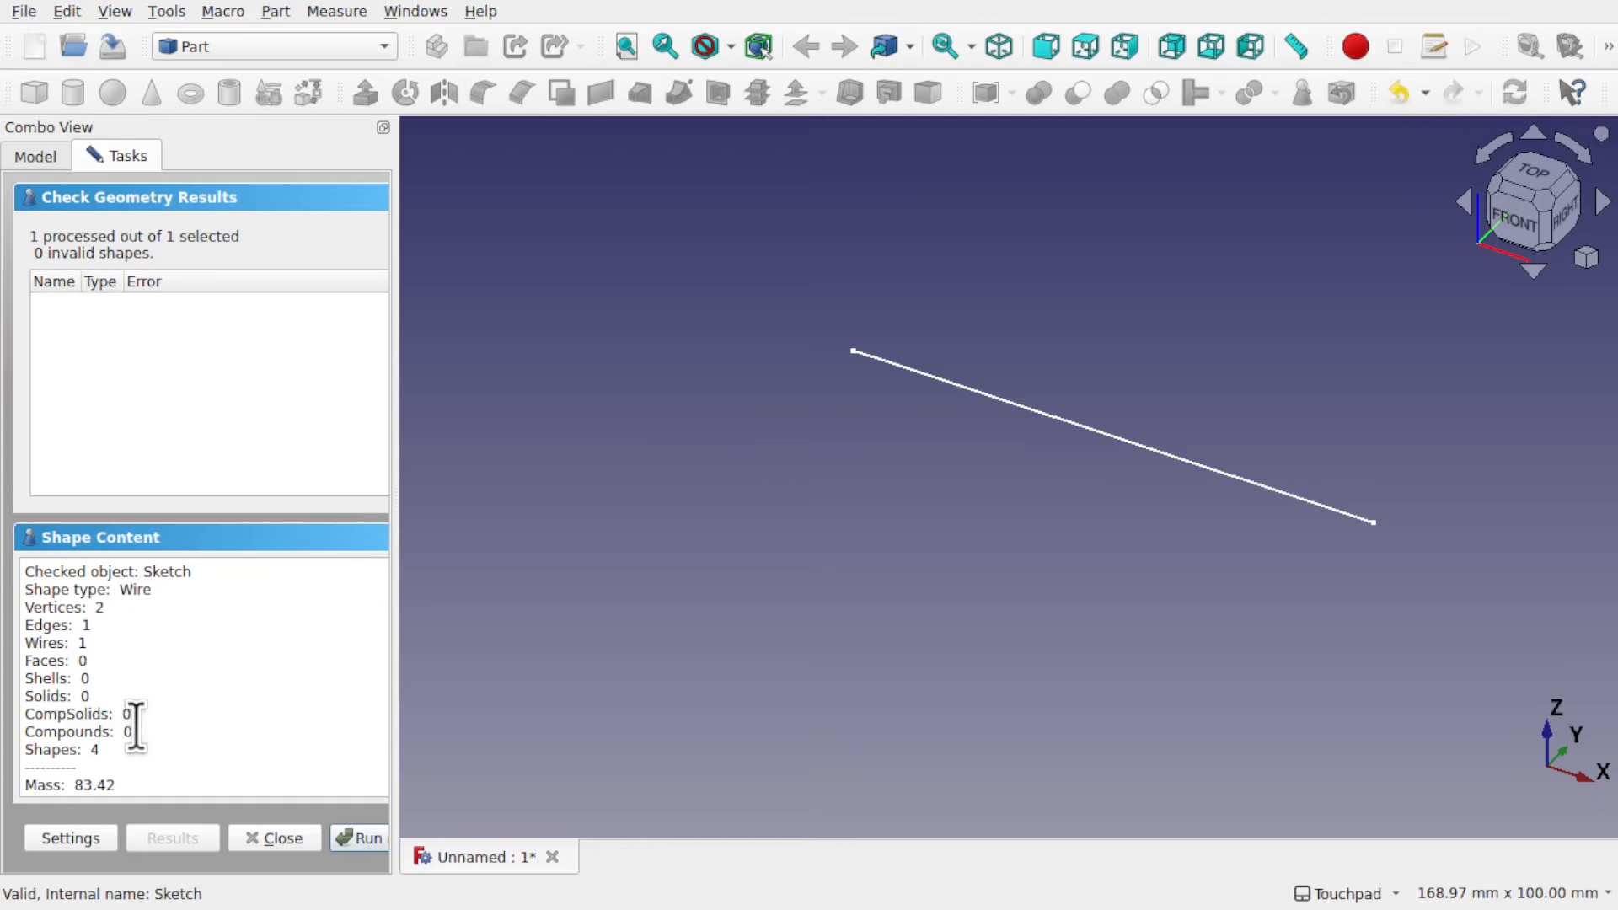
scroll(135, 724, "down", 3)
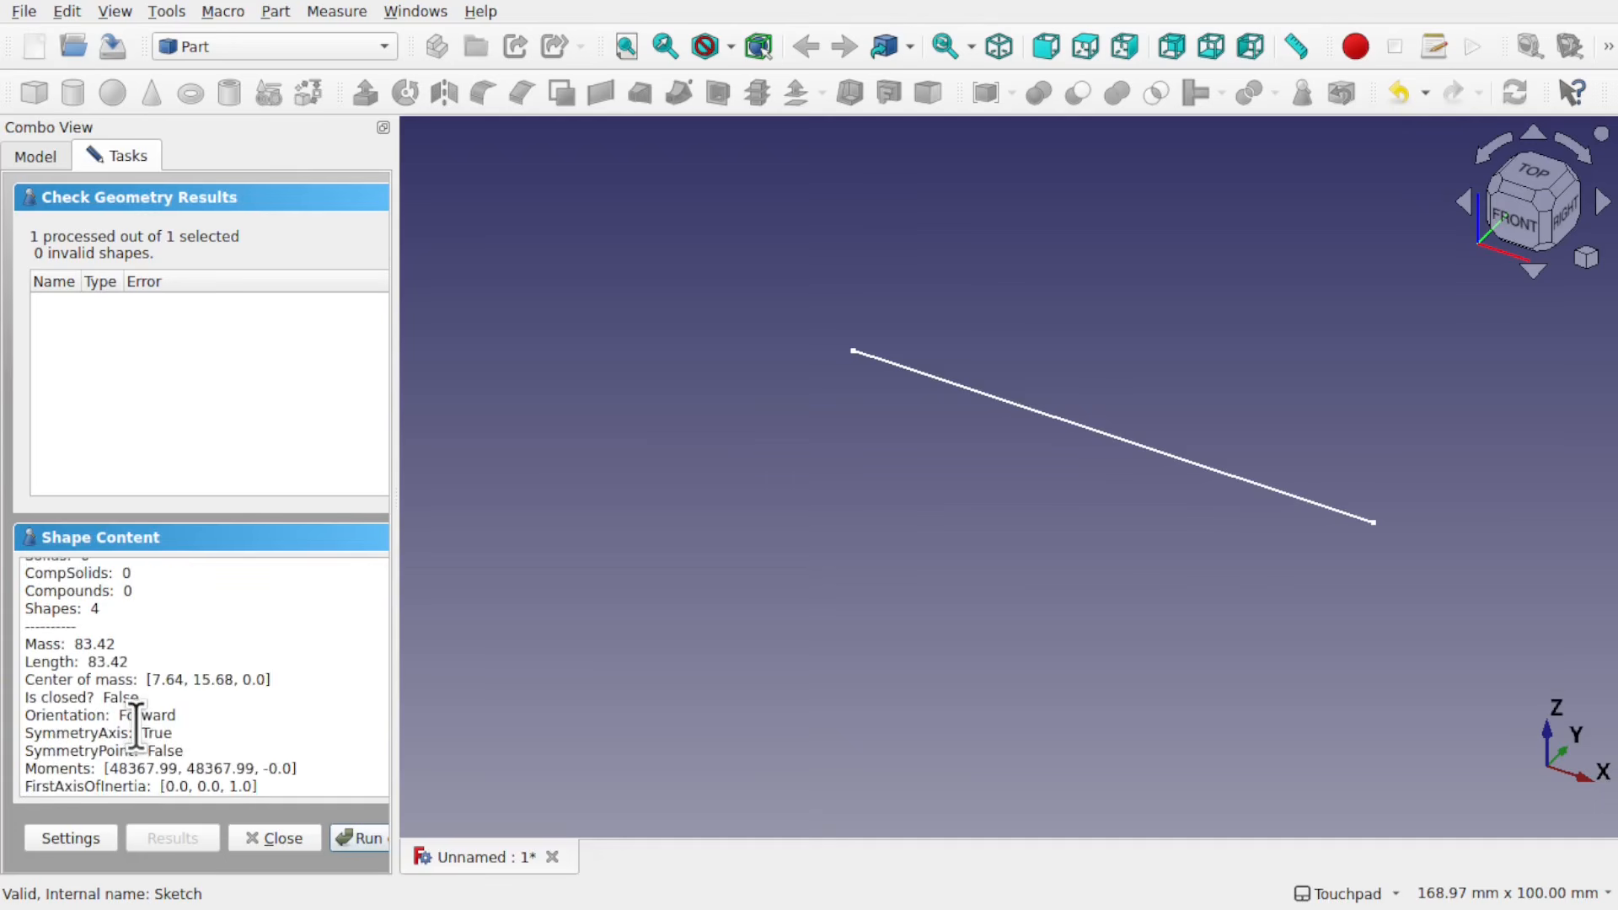
scroll(136, 726, "down", 1)
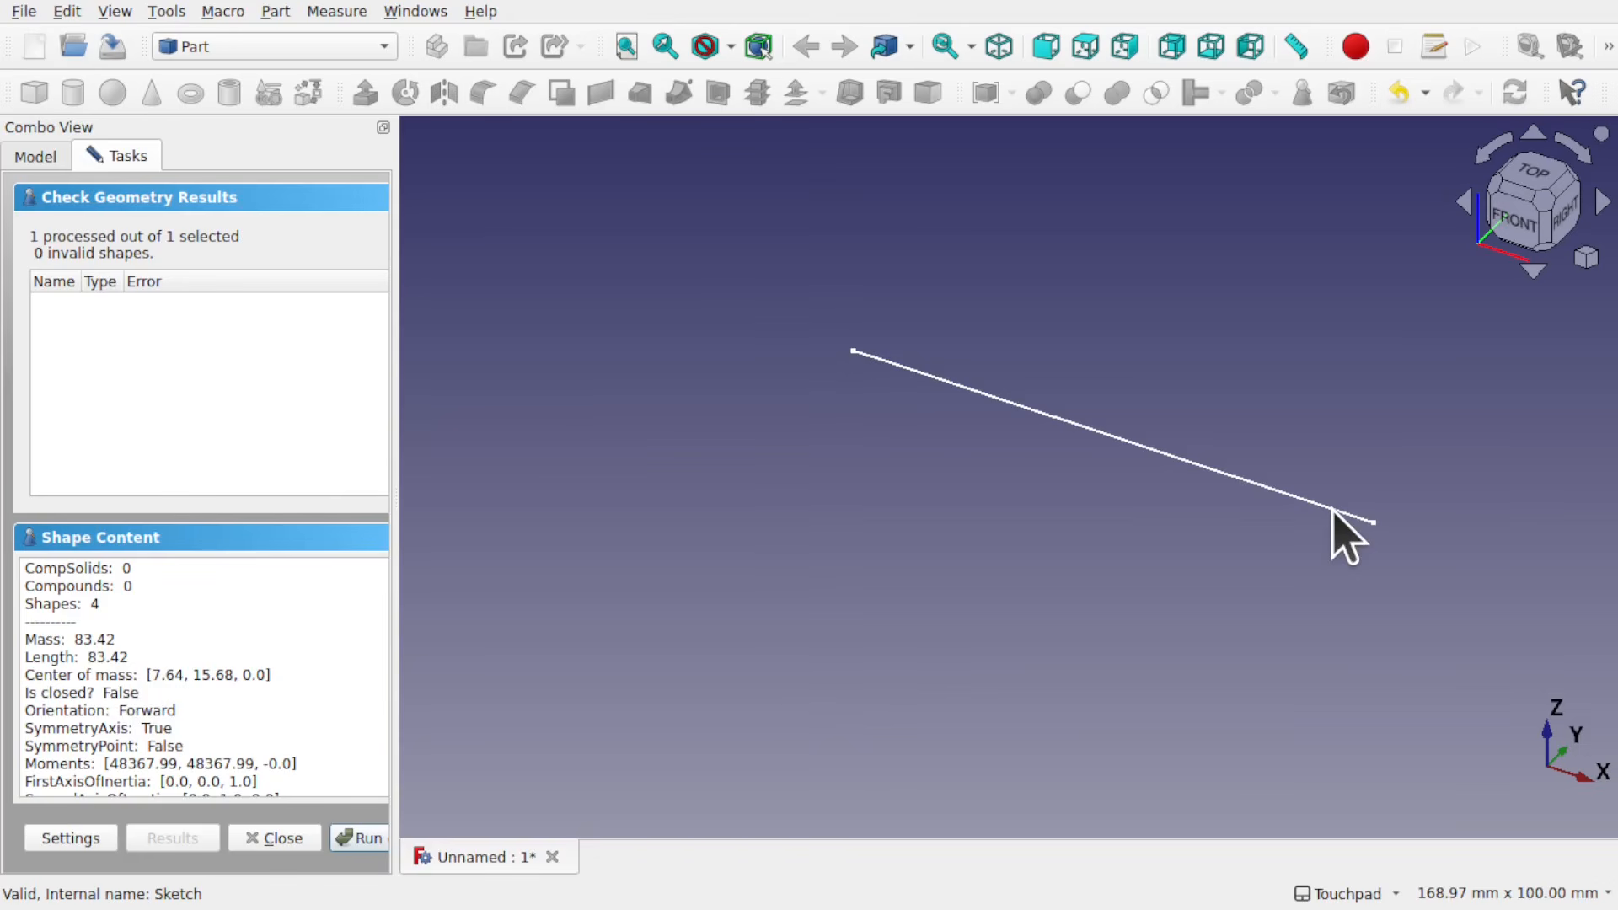
left_click(244, 841)
Step: Add a vertical line about 53 mm long to the sketch, running down from the horizontal line's left endpoint, and close the sketch
double_click(97, 206)
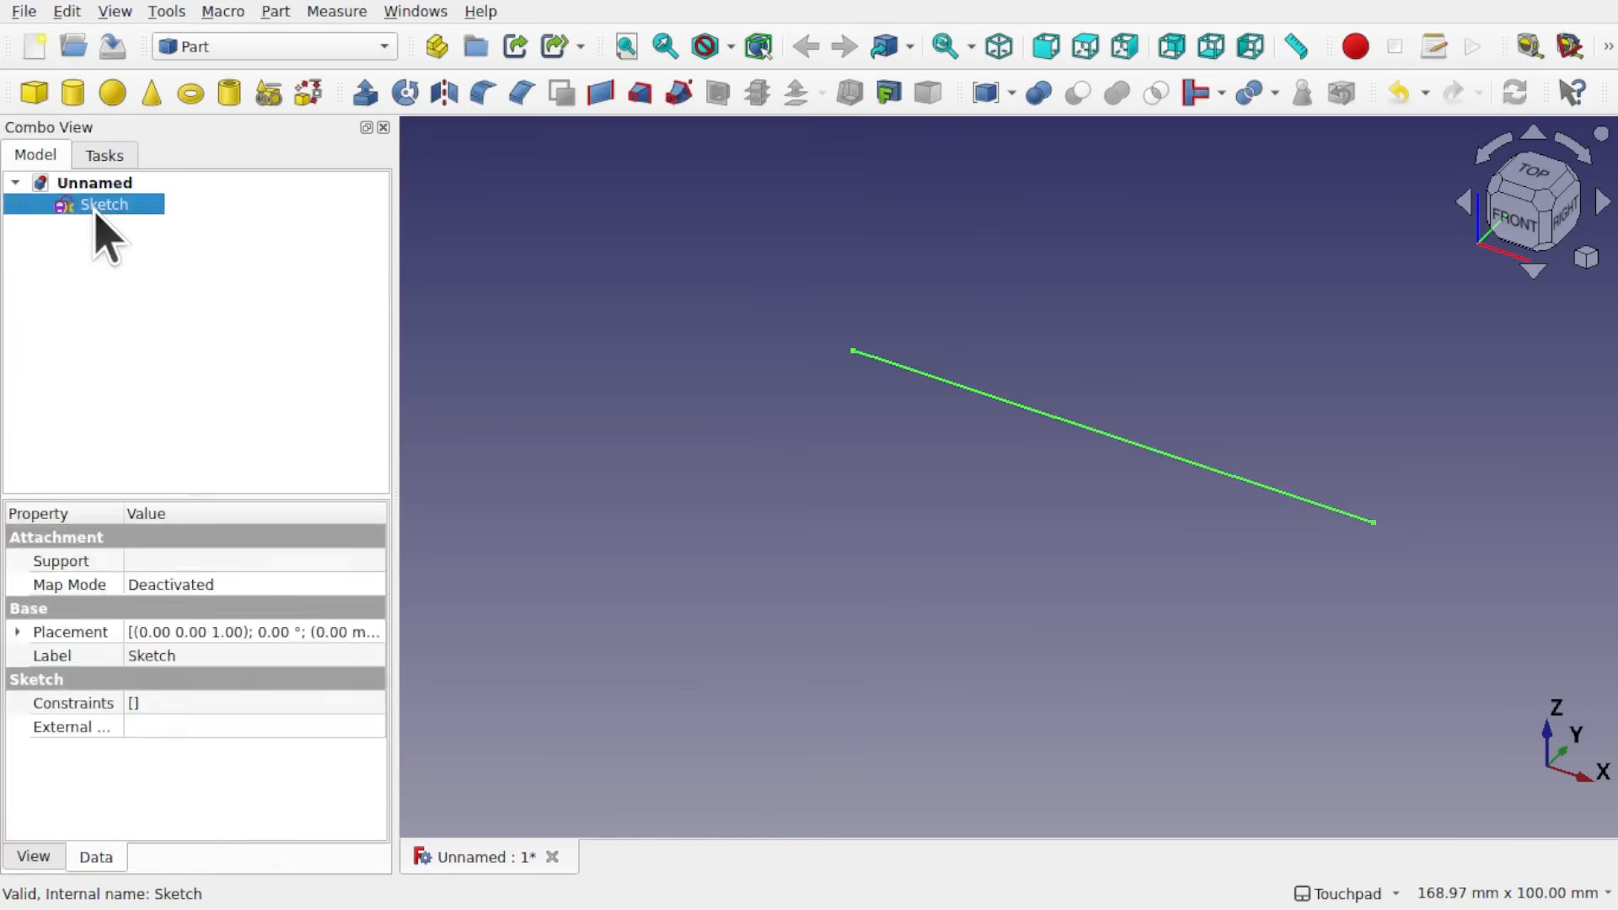
left_click(74, 93)
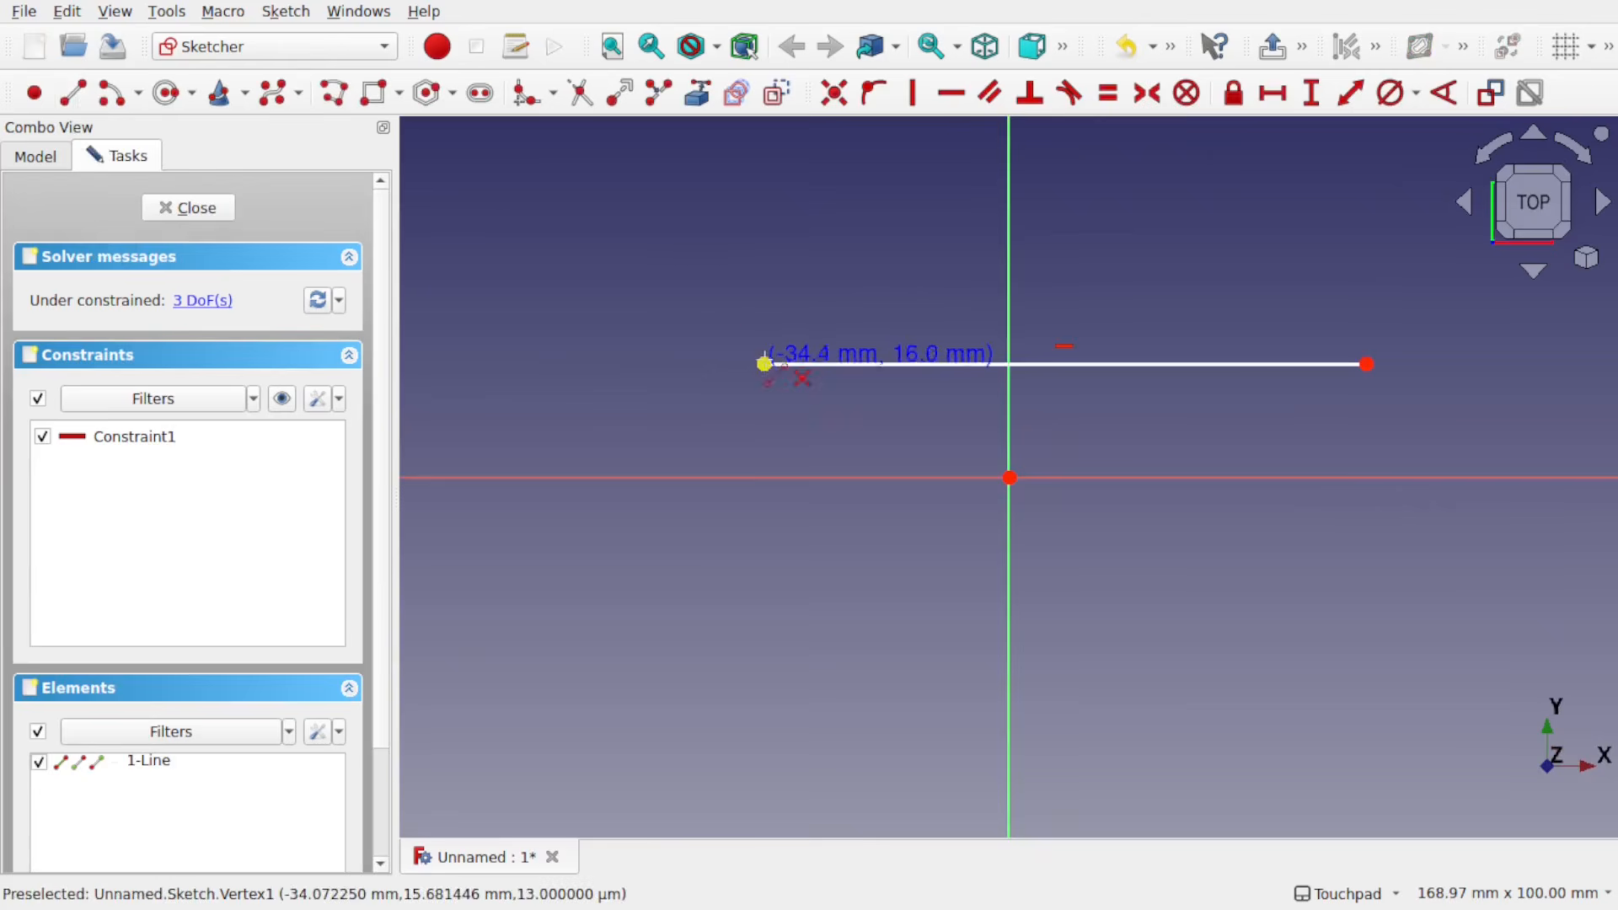
left_click(765, 364)
left_click(764, 747)
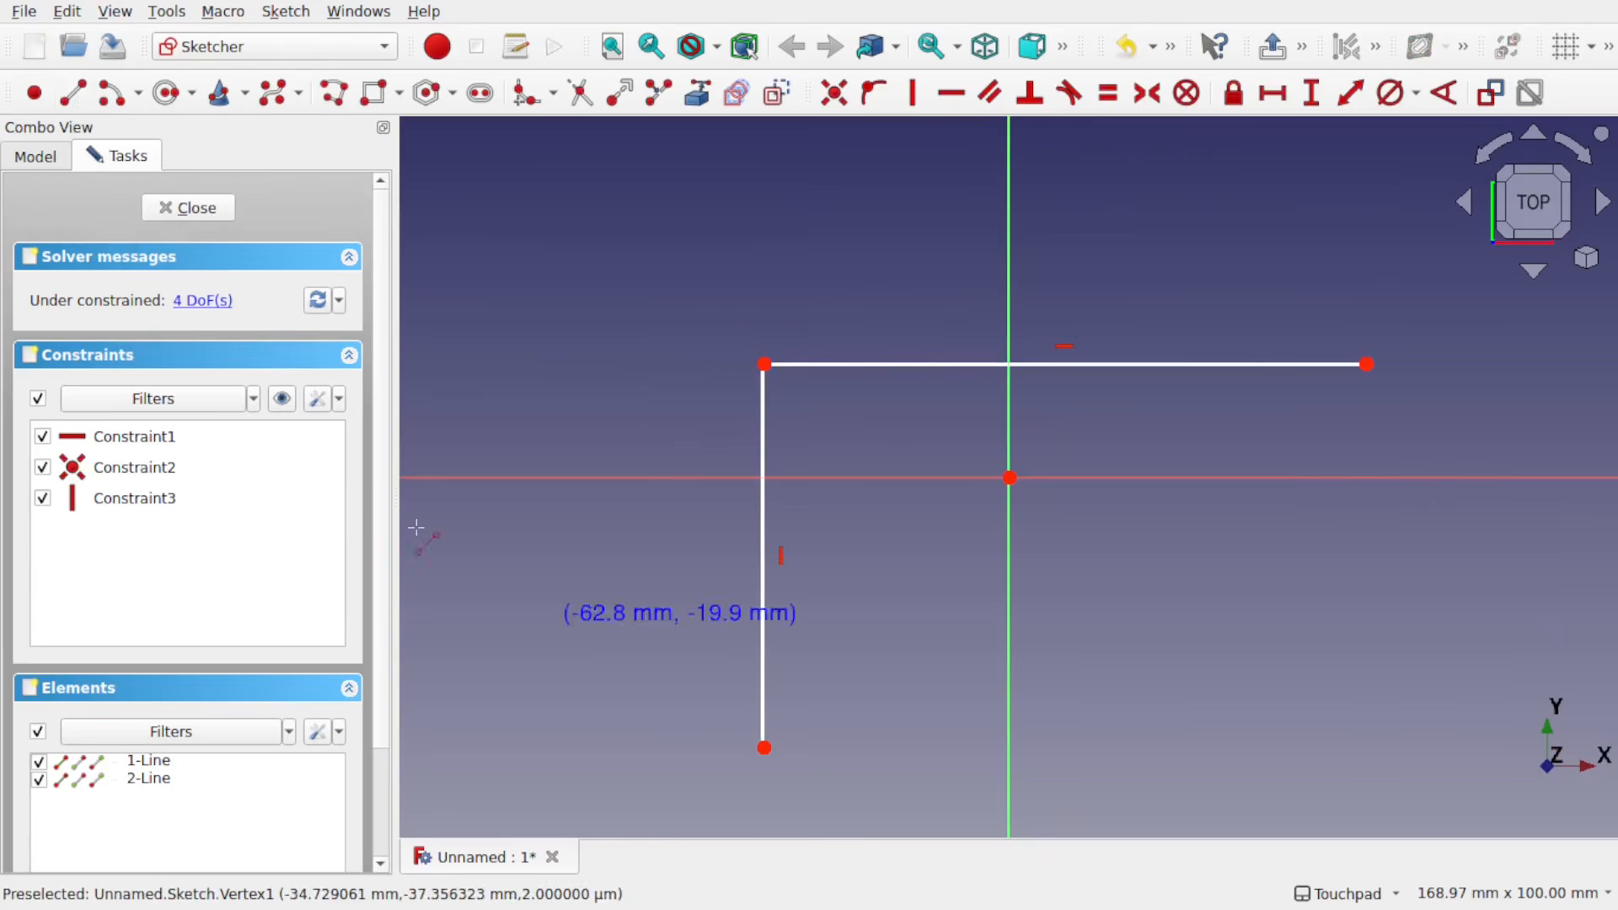
left_click(187, 208)
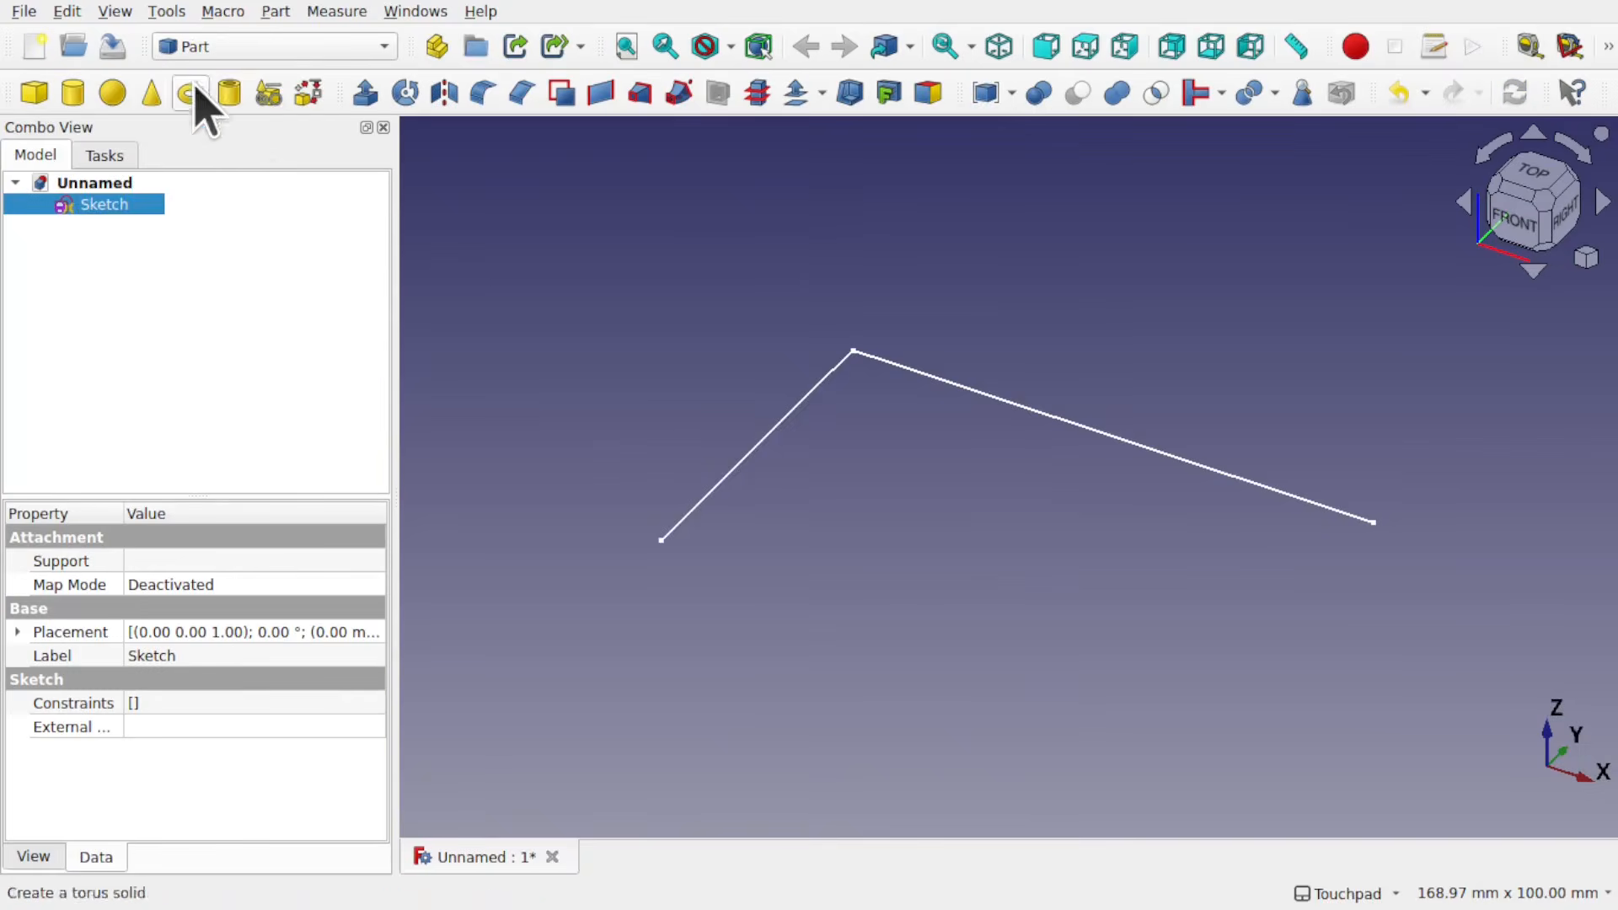
Step: Run Check Geometry on the two-line sketch and examine its wire count and closed status in Shape Content
left_click(275, 12)
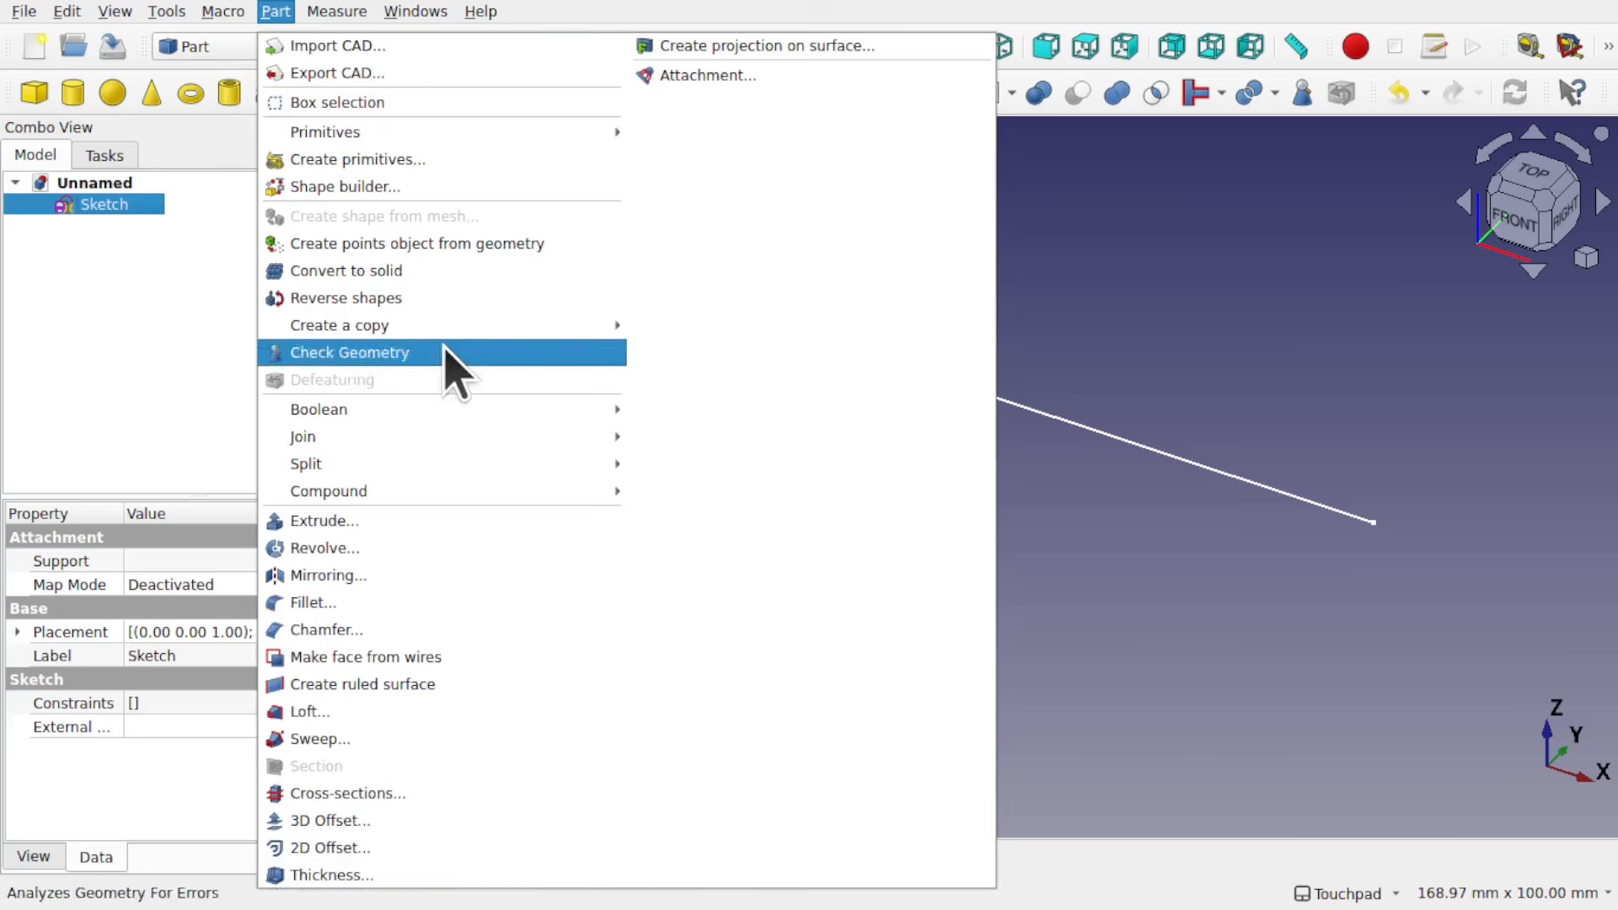
left_click(349, 352)
left_click(364, 753)
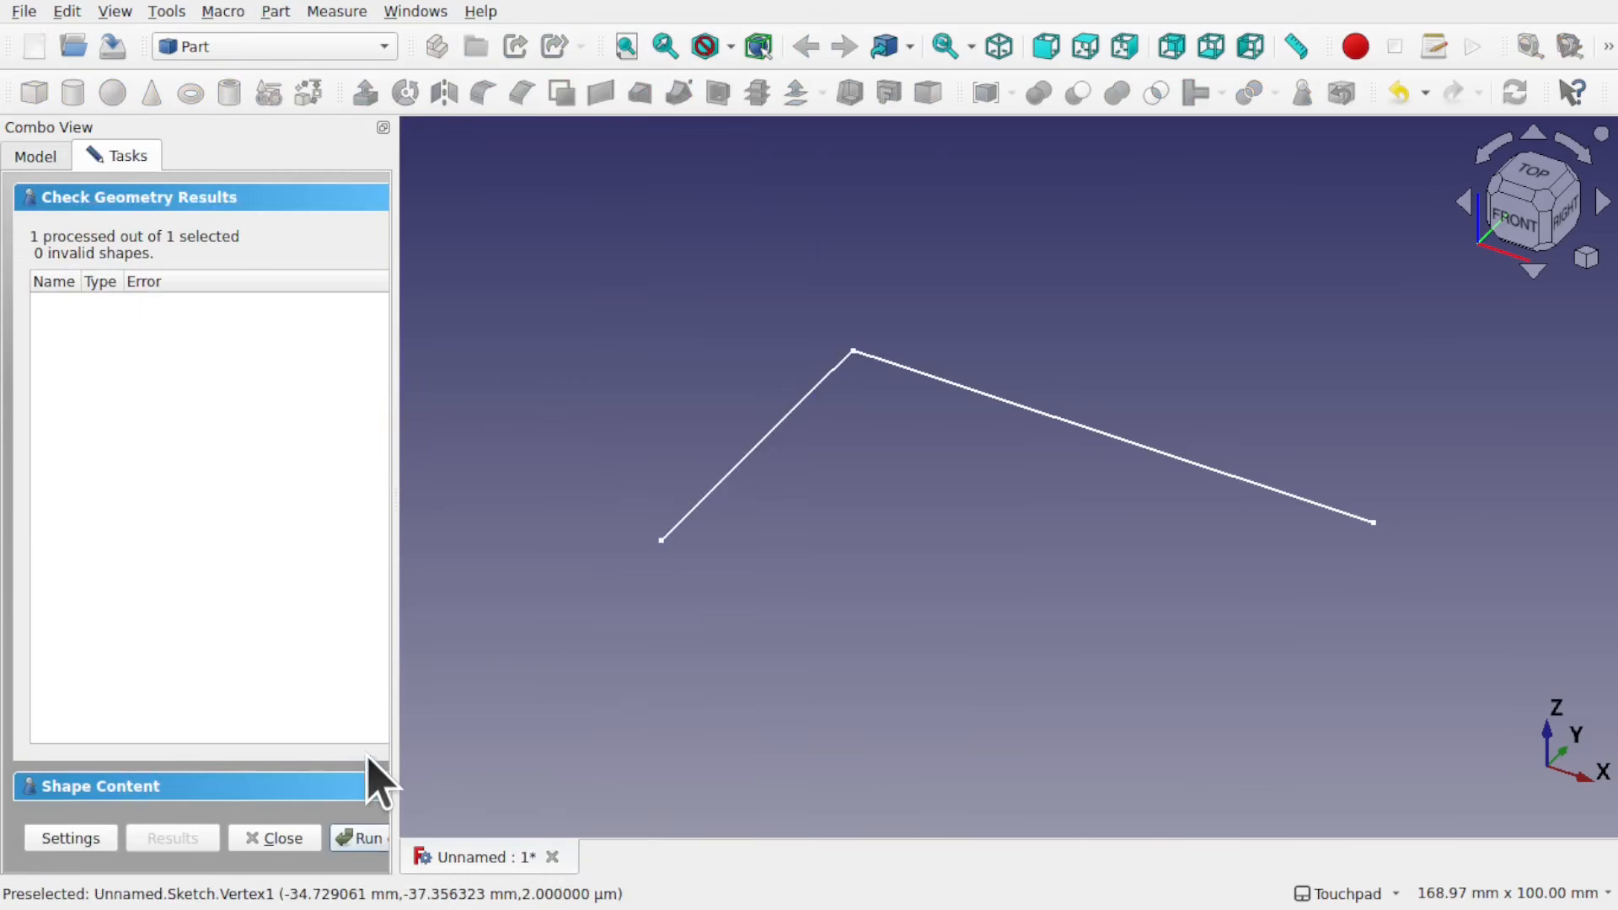
left_click(125, 787)
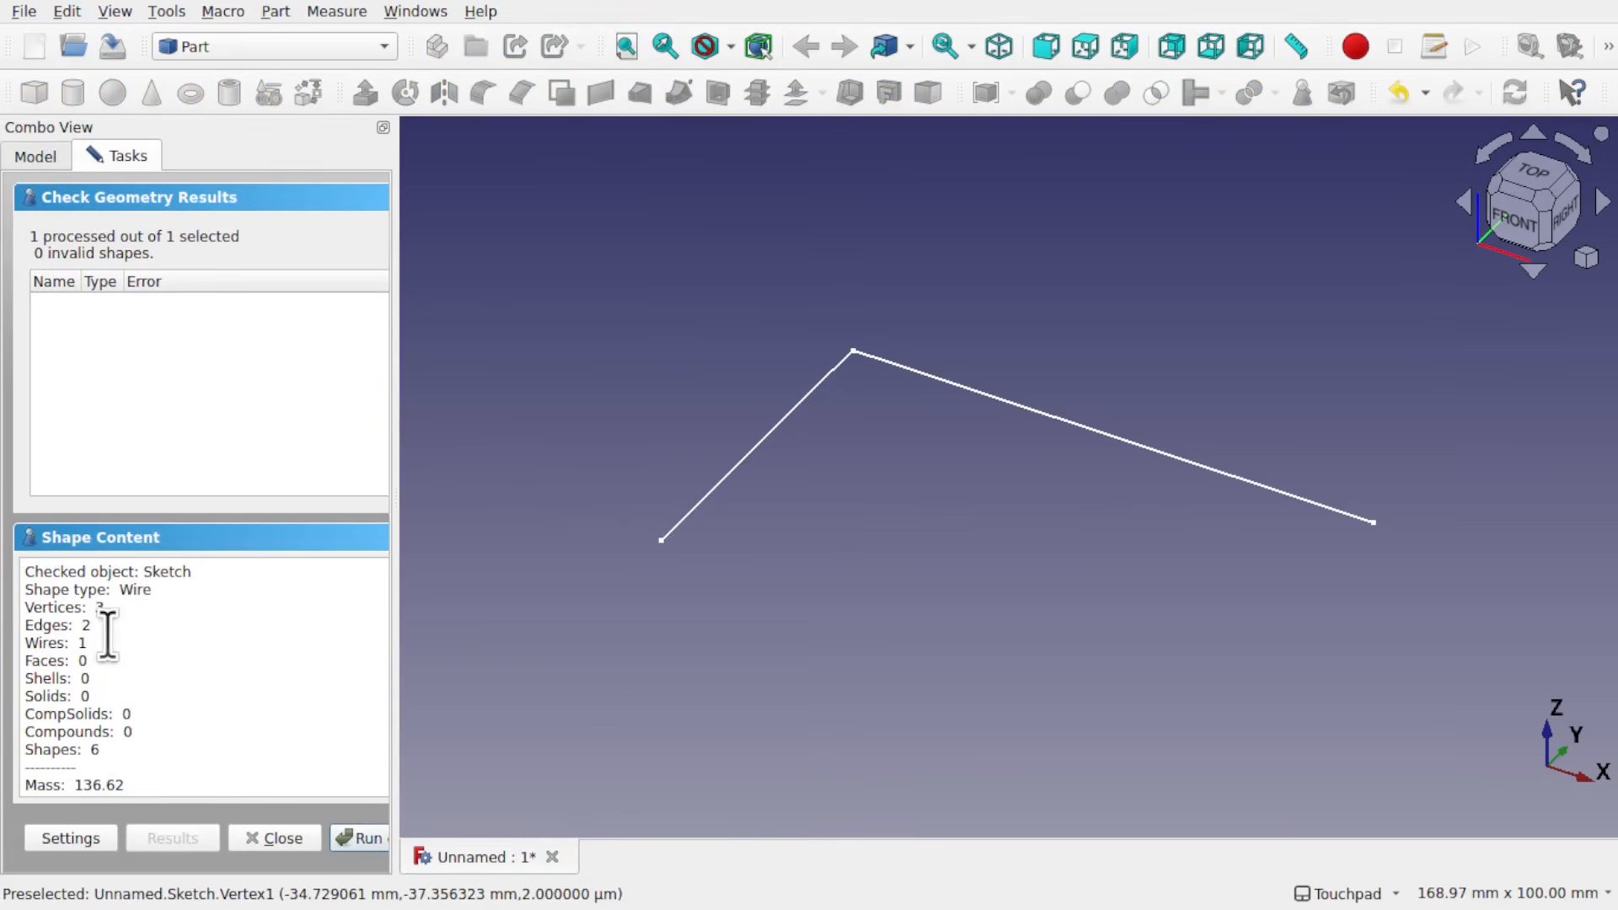
left_click_drag(105, 644, 4, 645)
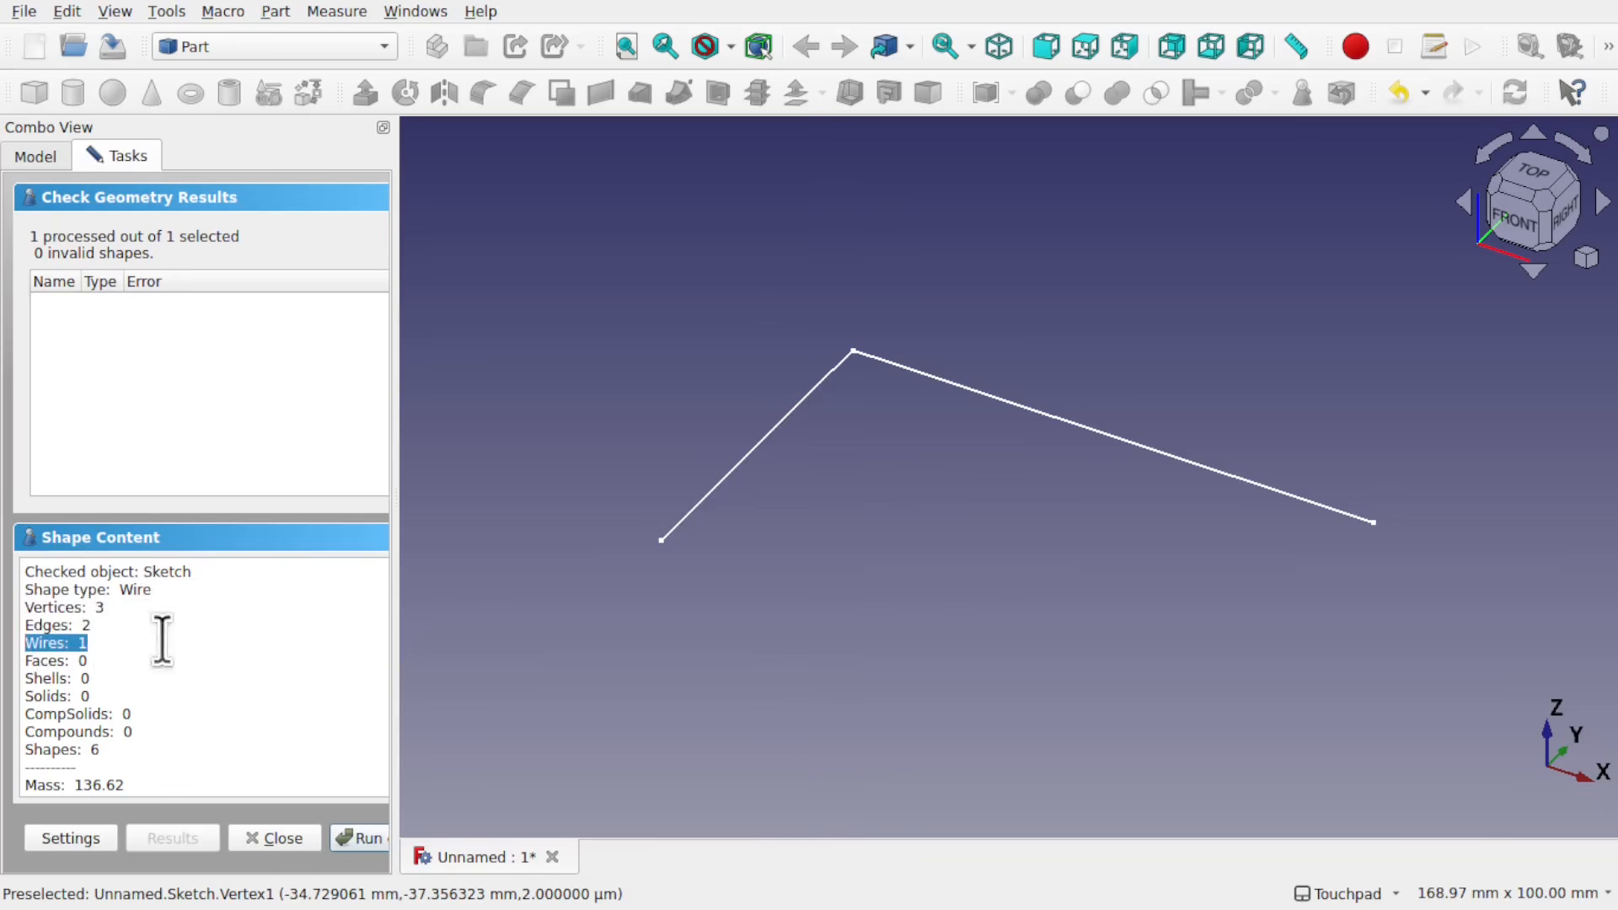
scroll(135, 651, "down", 4)
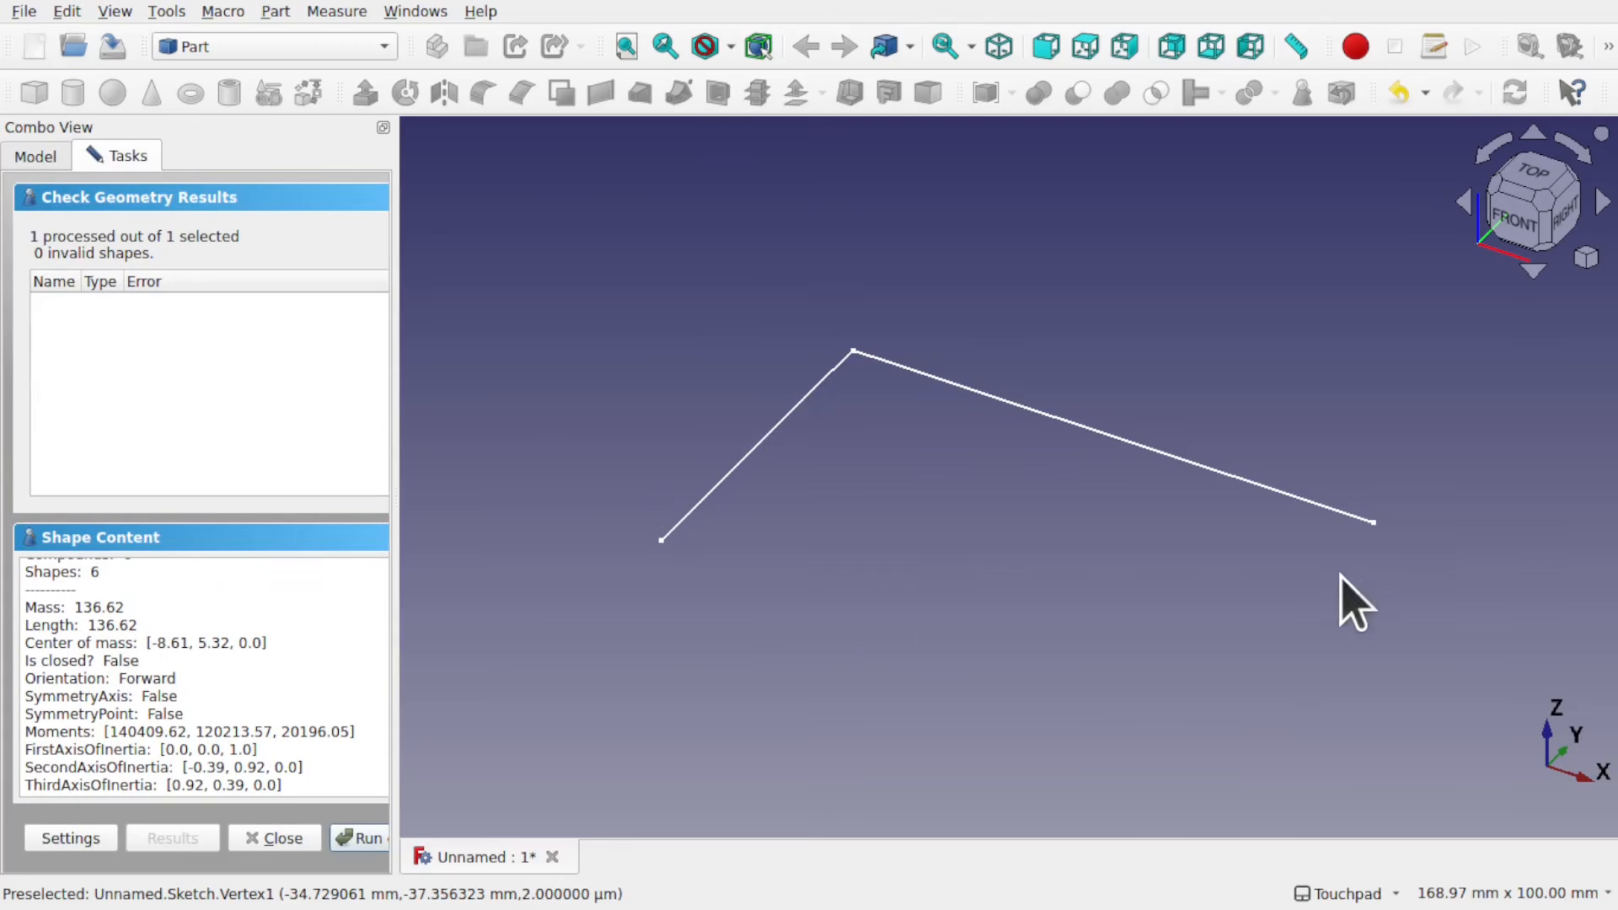
left_click(271, 837)
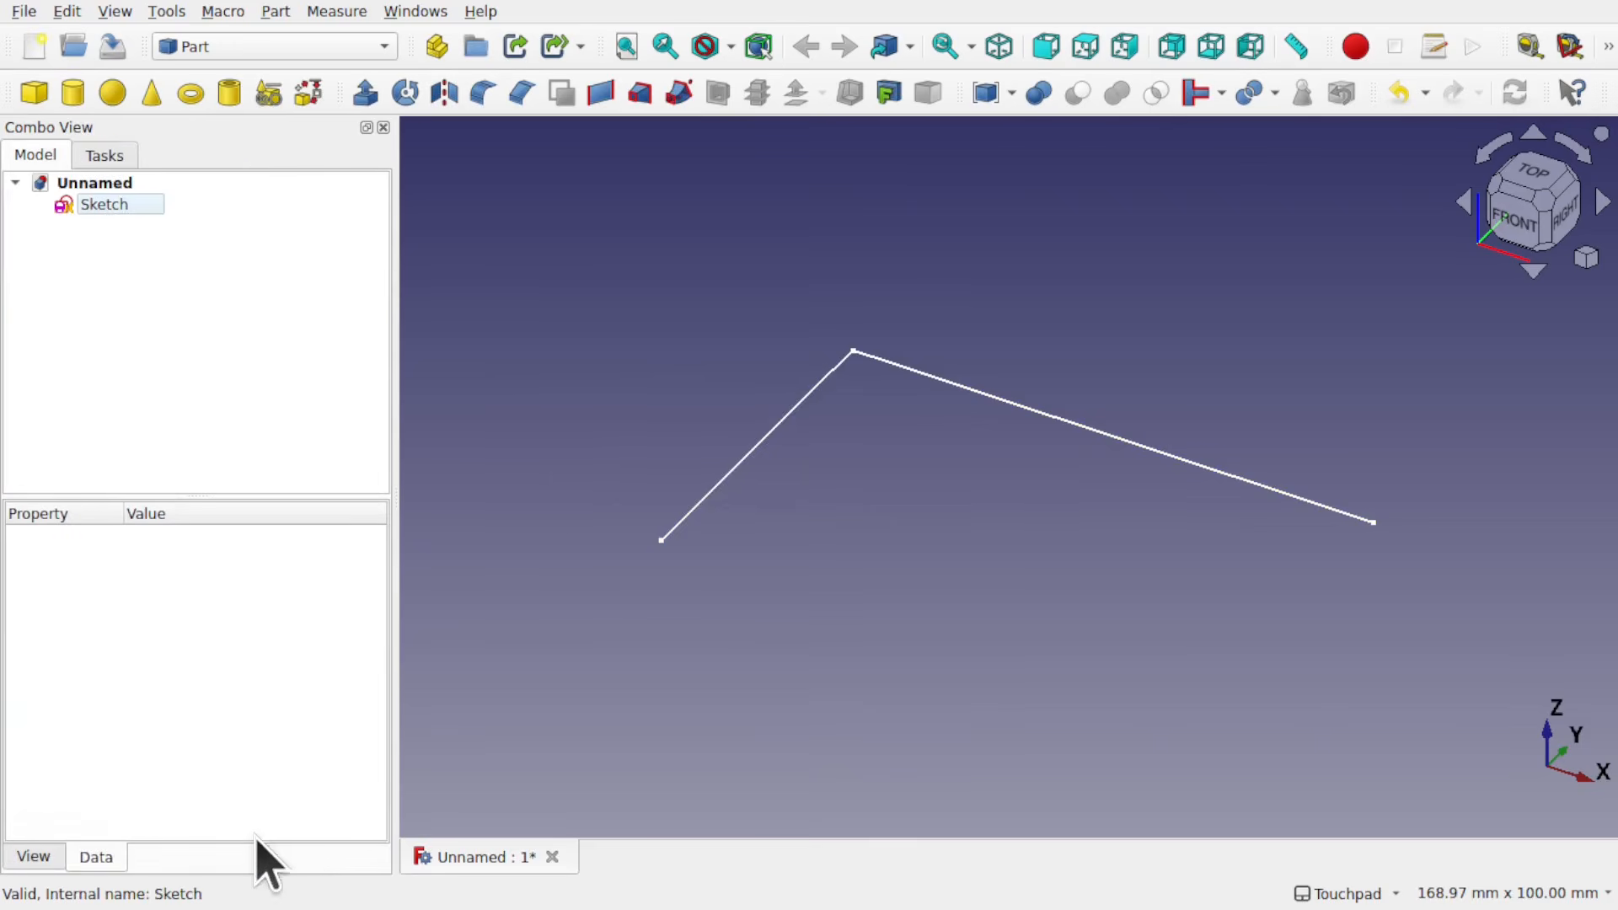
Step: Close the sketch outline with a polyline: a horizontal bottom edge and a slightly slanted right edge about 53 mm long
double_click(110, 206)
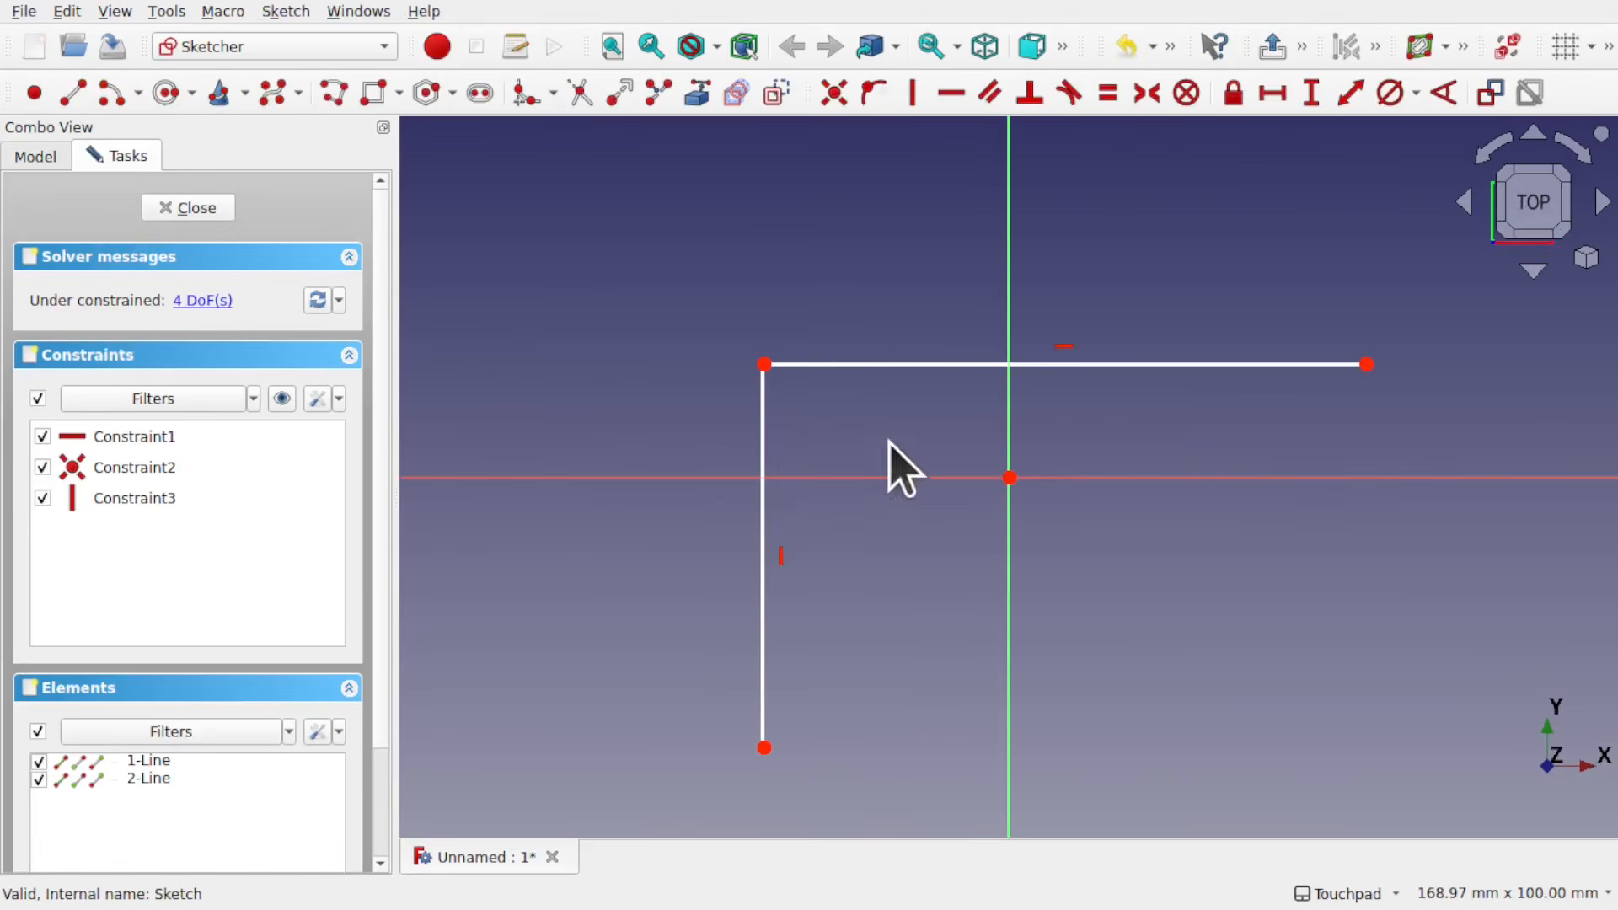
left_click(70, 104)
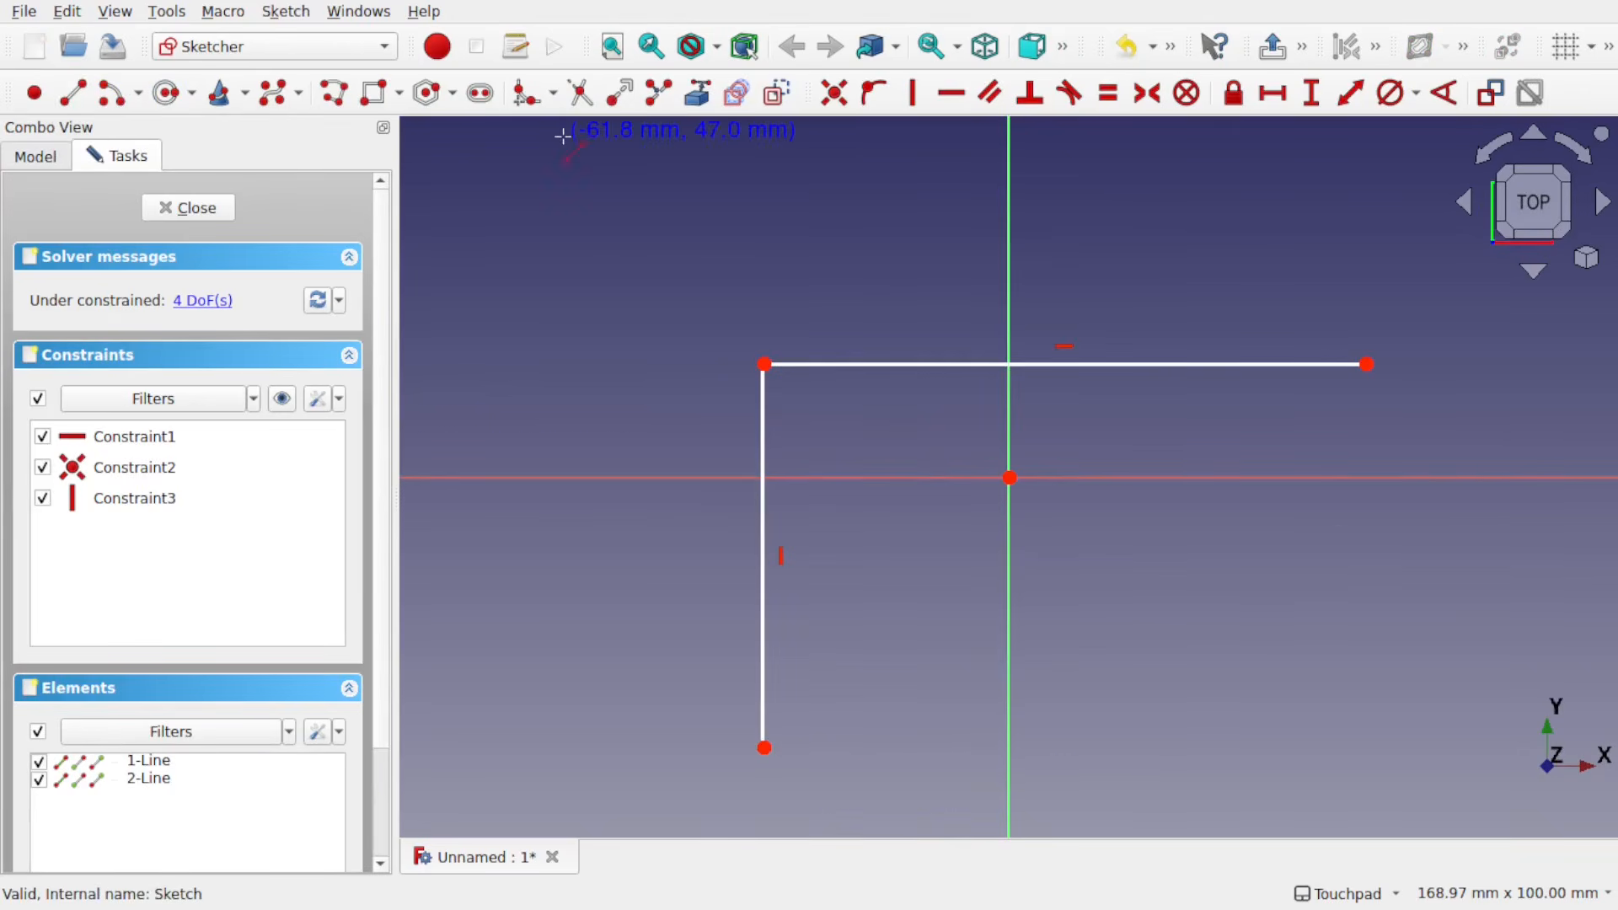
left_click(335, 91)
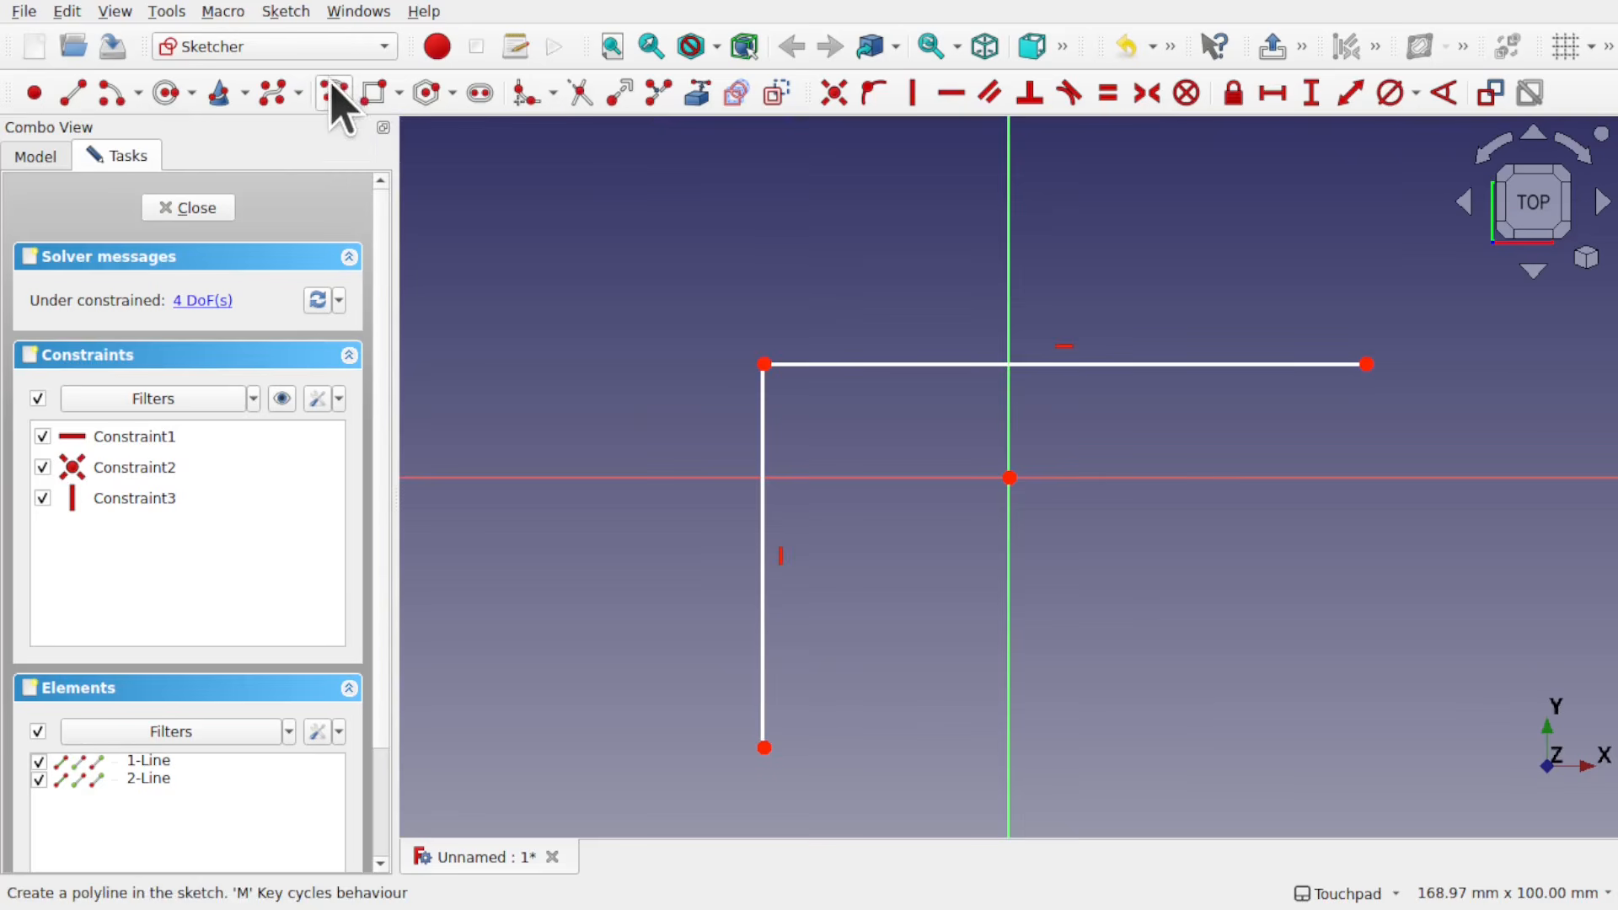
left_click(763, 747)
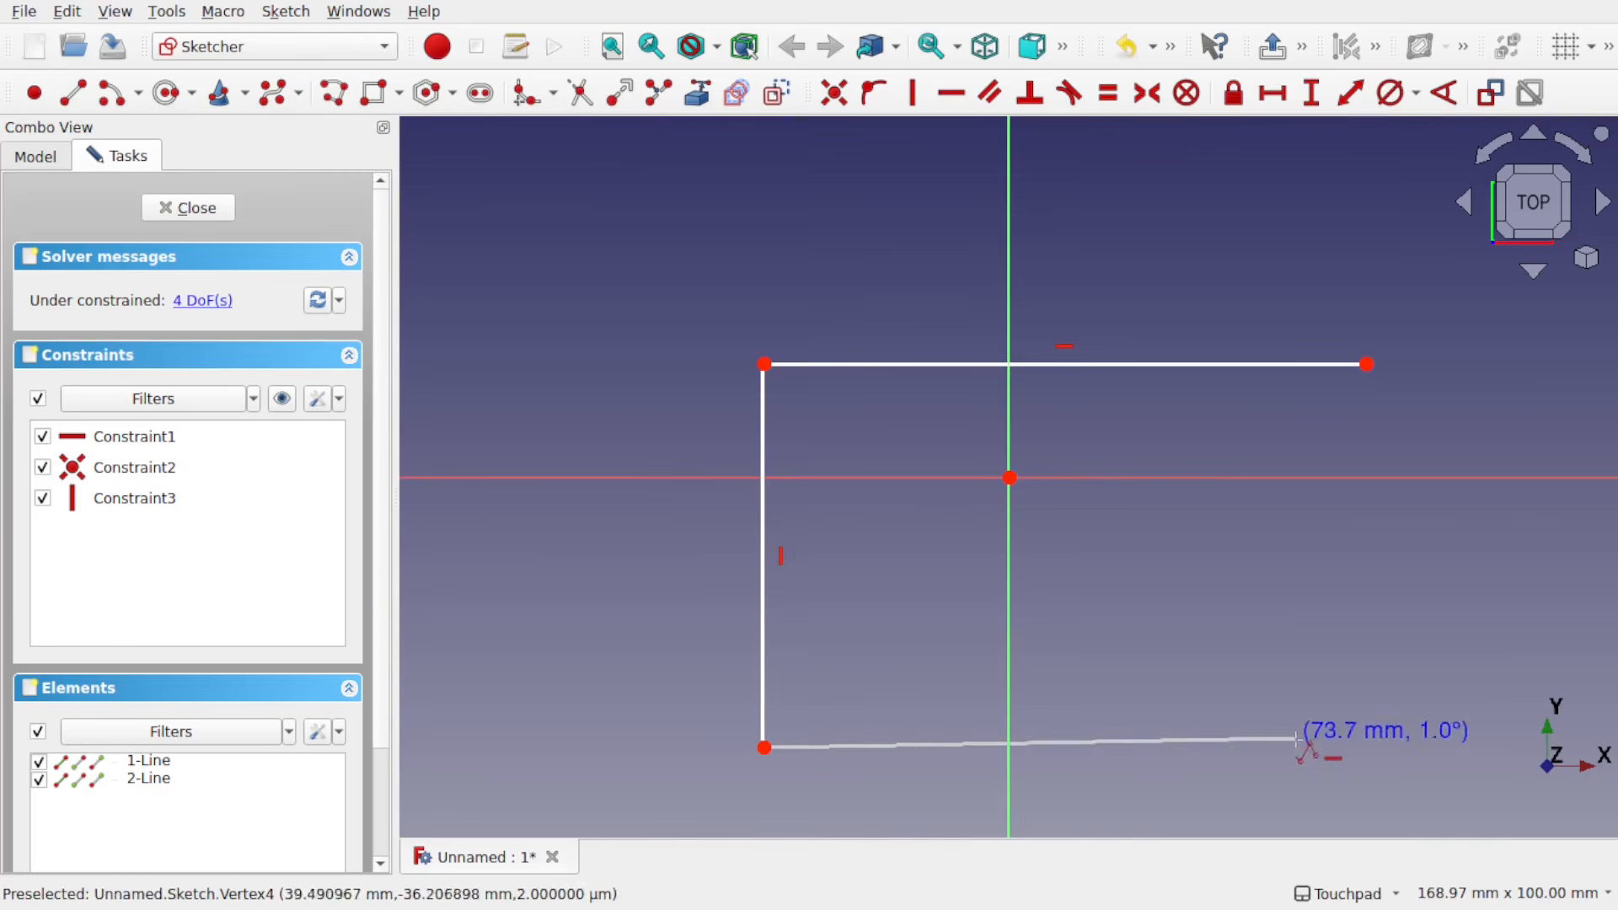
left_click(1348, 747)
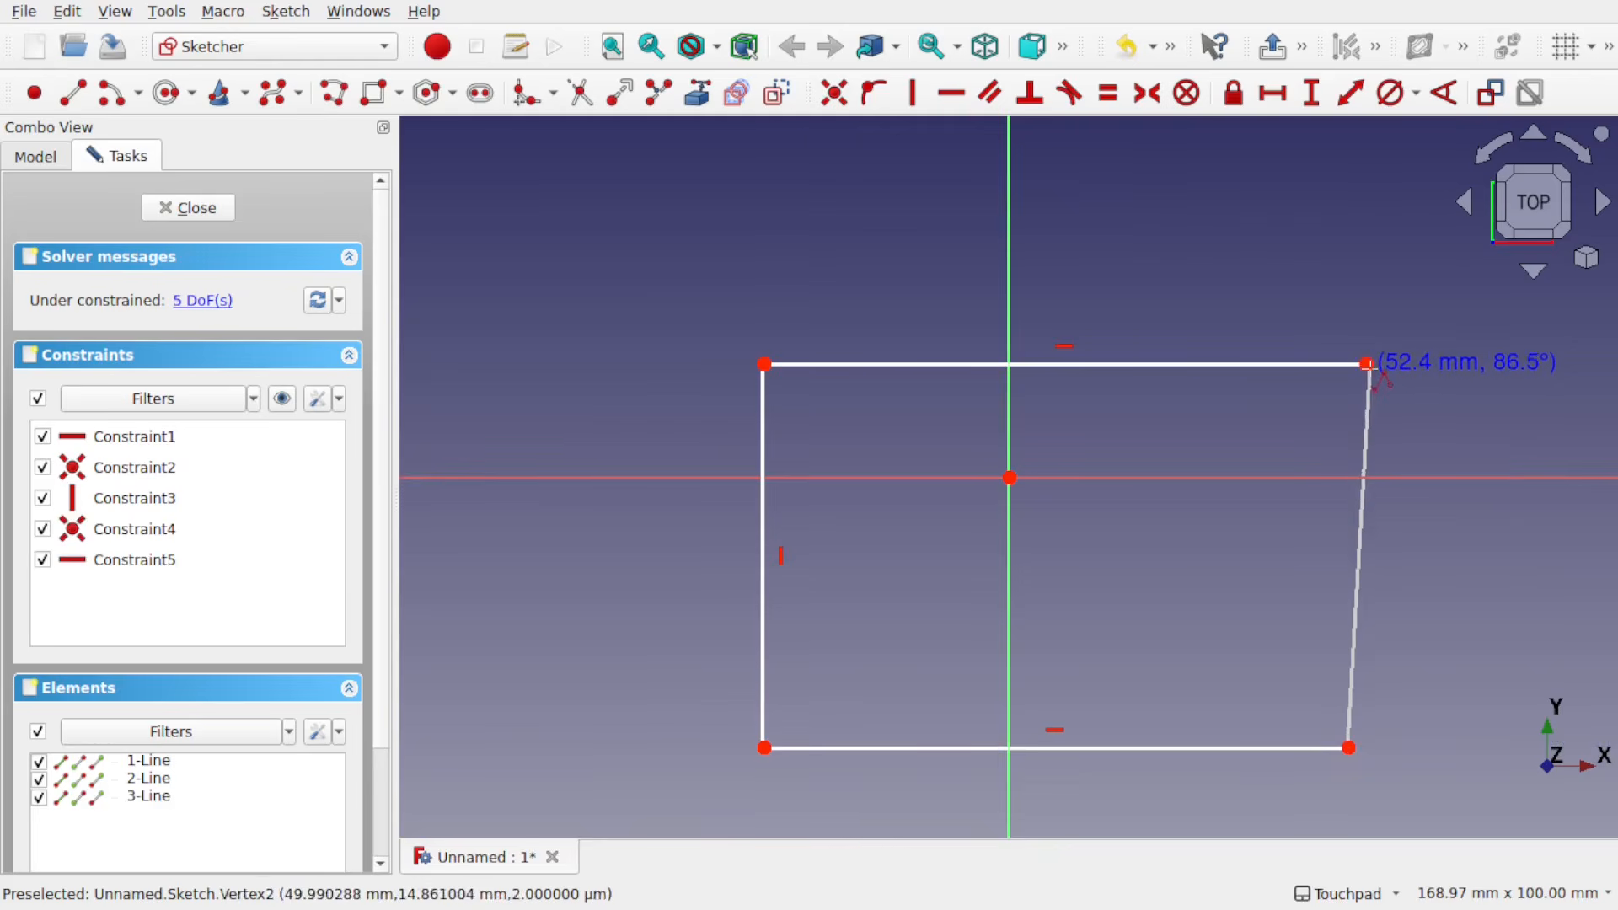
left_click(1365, 364)
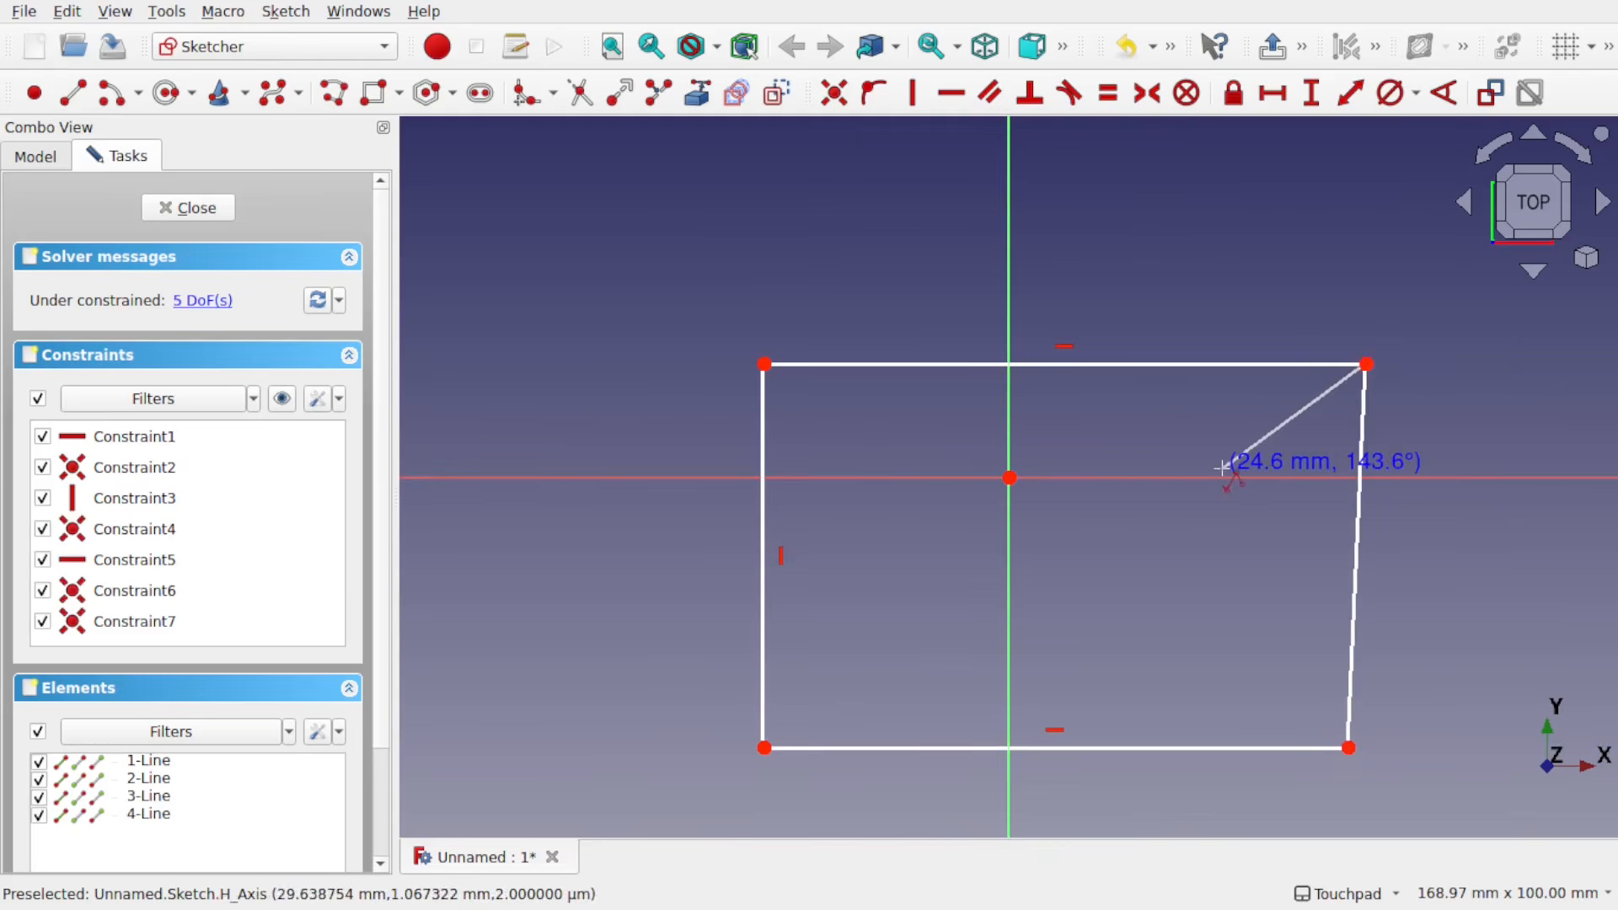
left_click(199, 211)
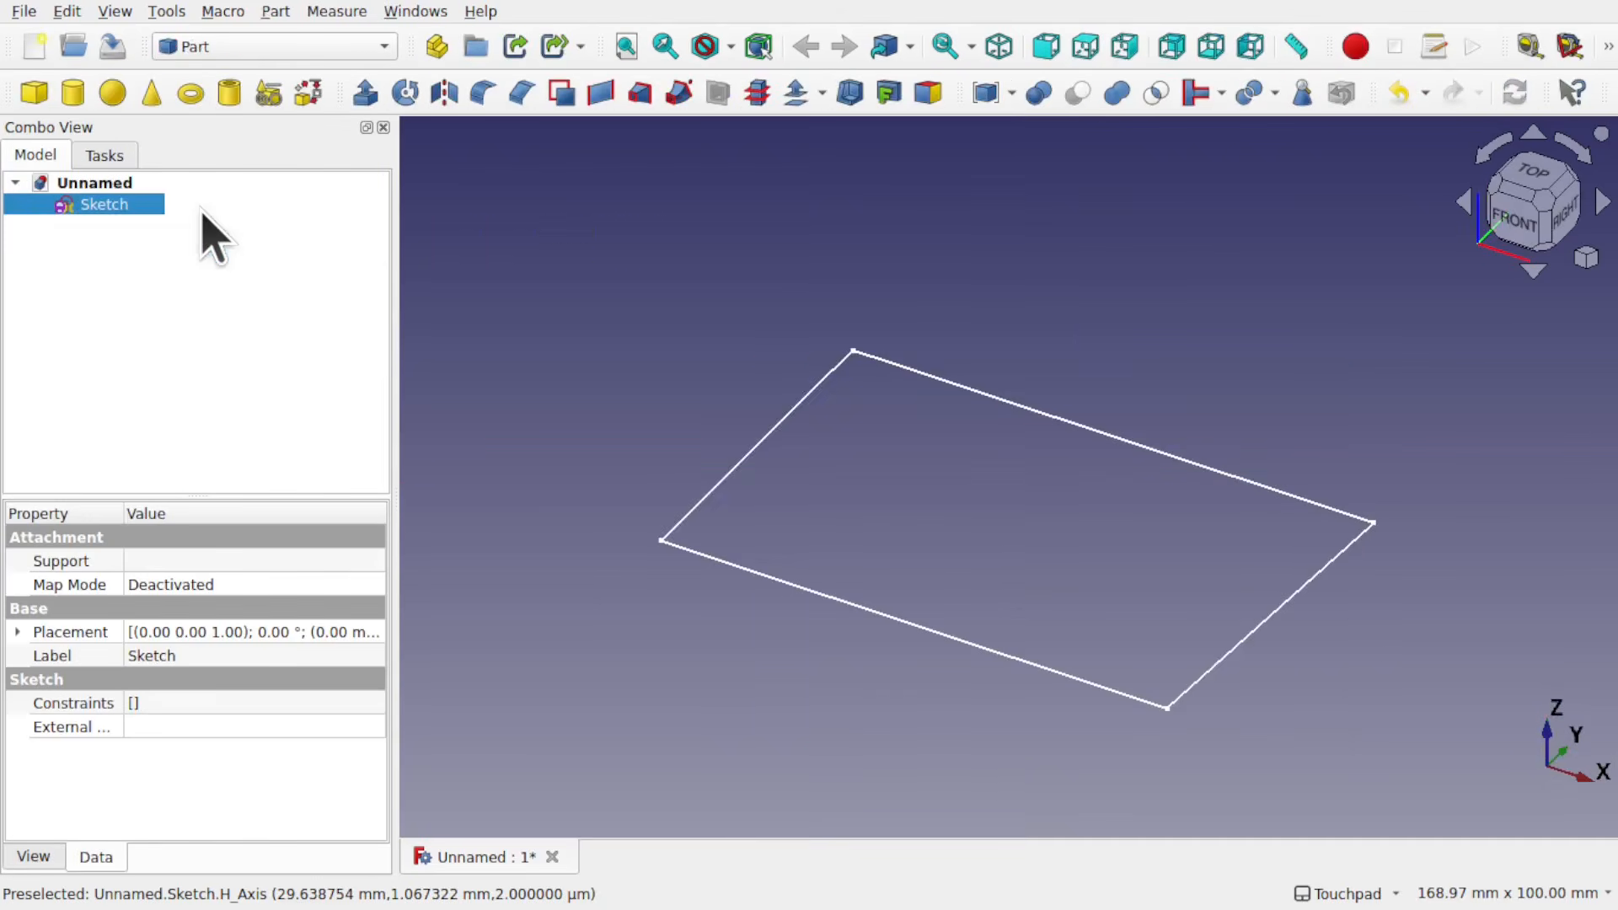
Step: Run Check Geometry on the closed four-sided sketch
left_click(275, 11)
mouse_move(166, 11)
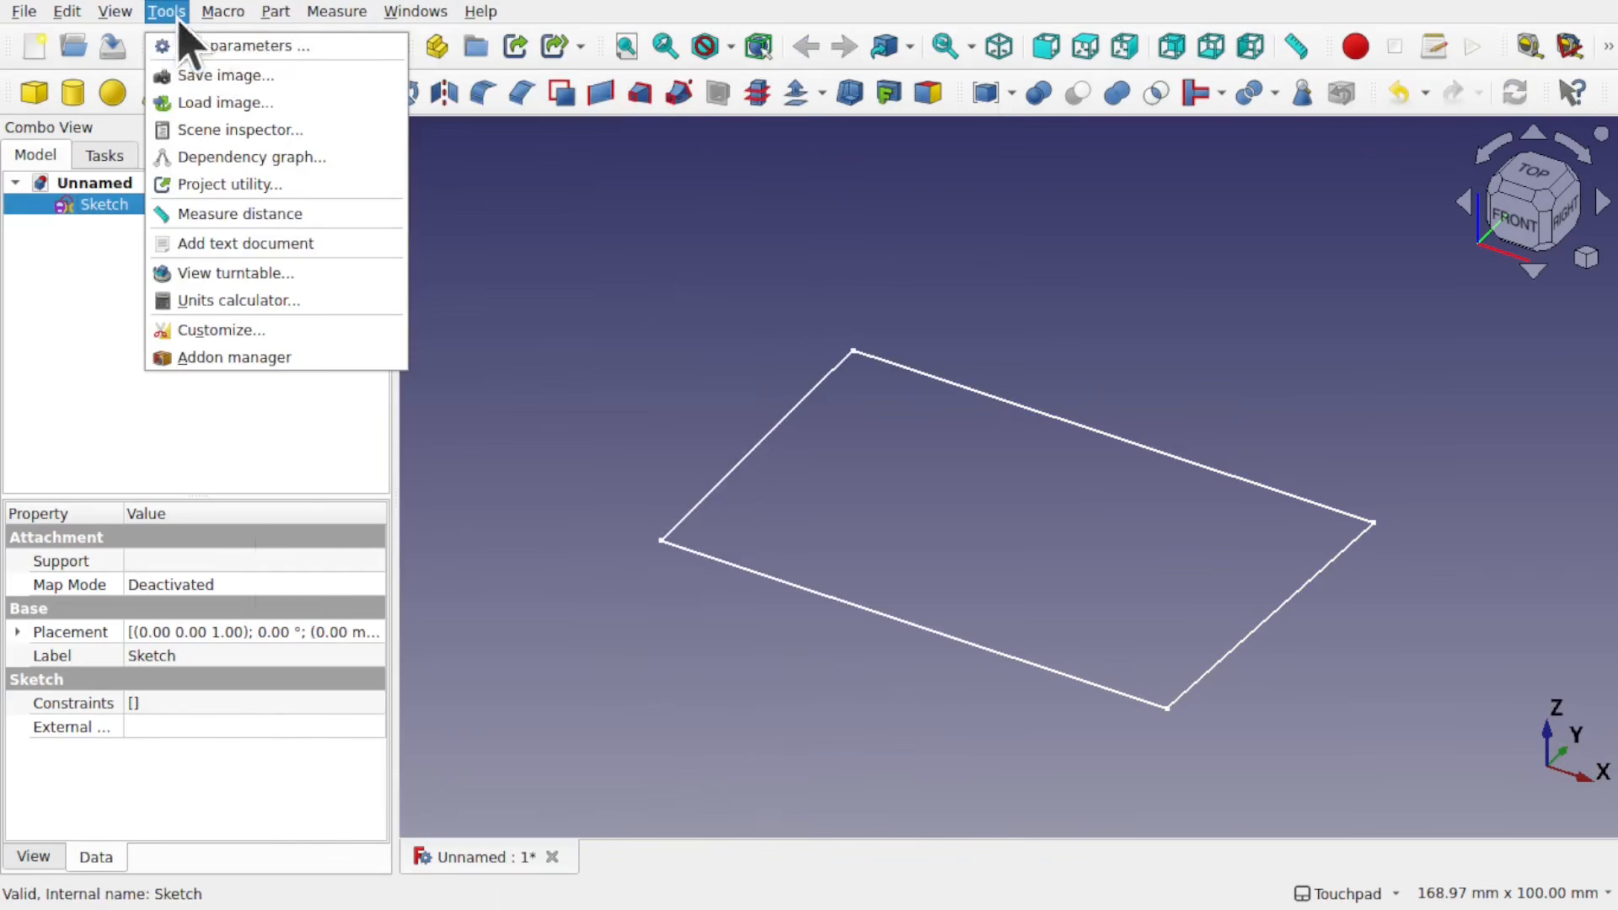
mouse_move(274, 11)
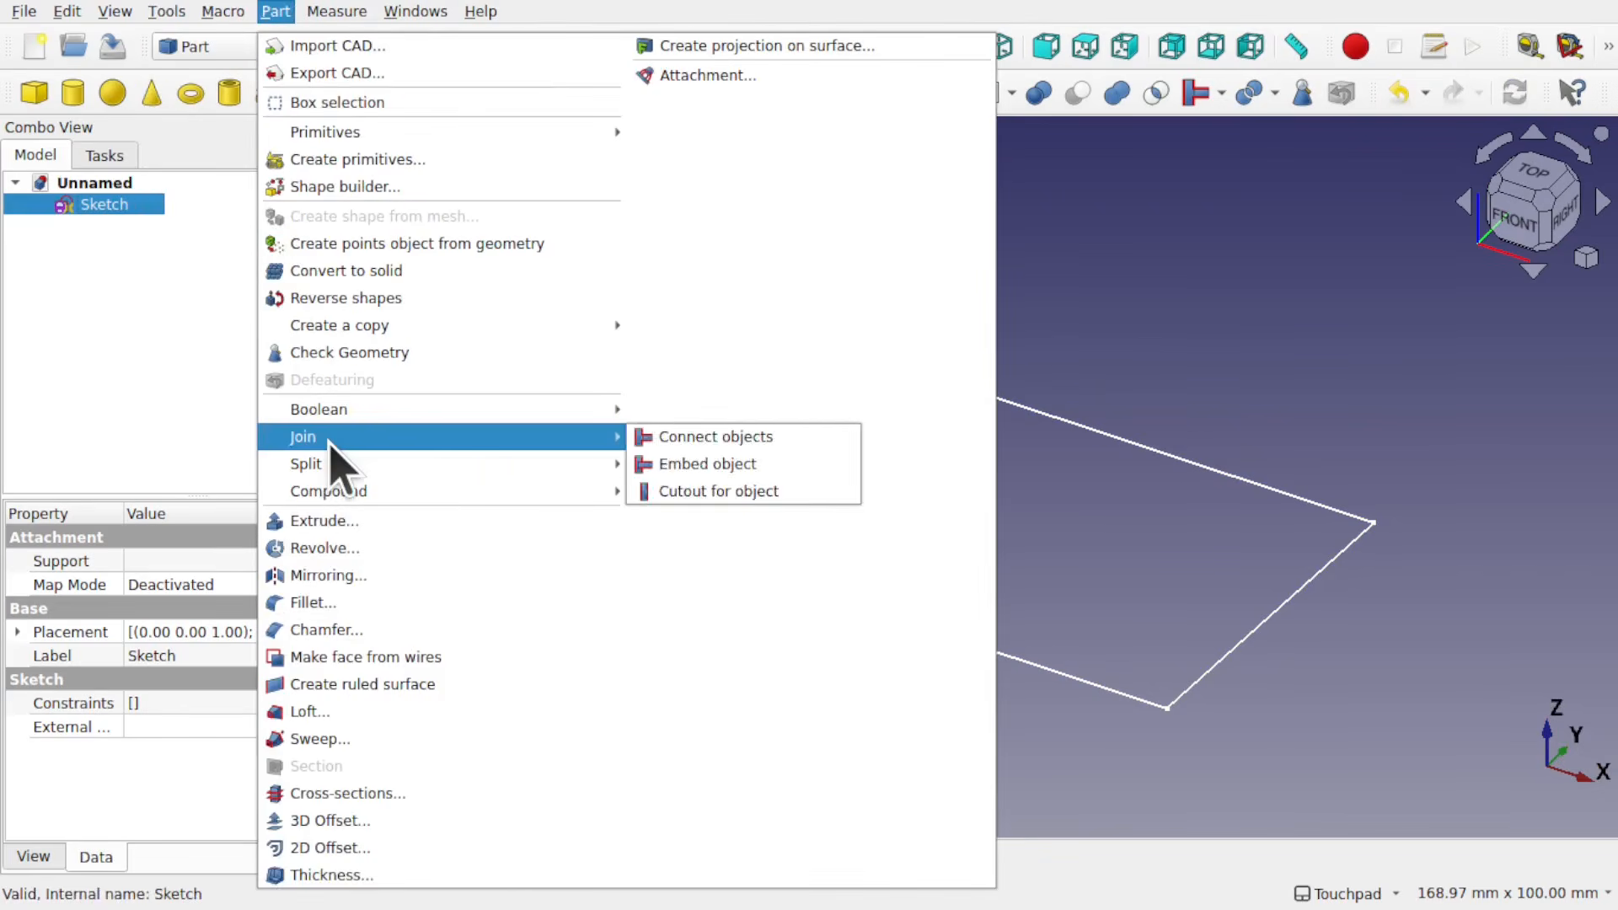
mouse_move(353, 476)
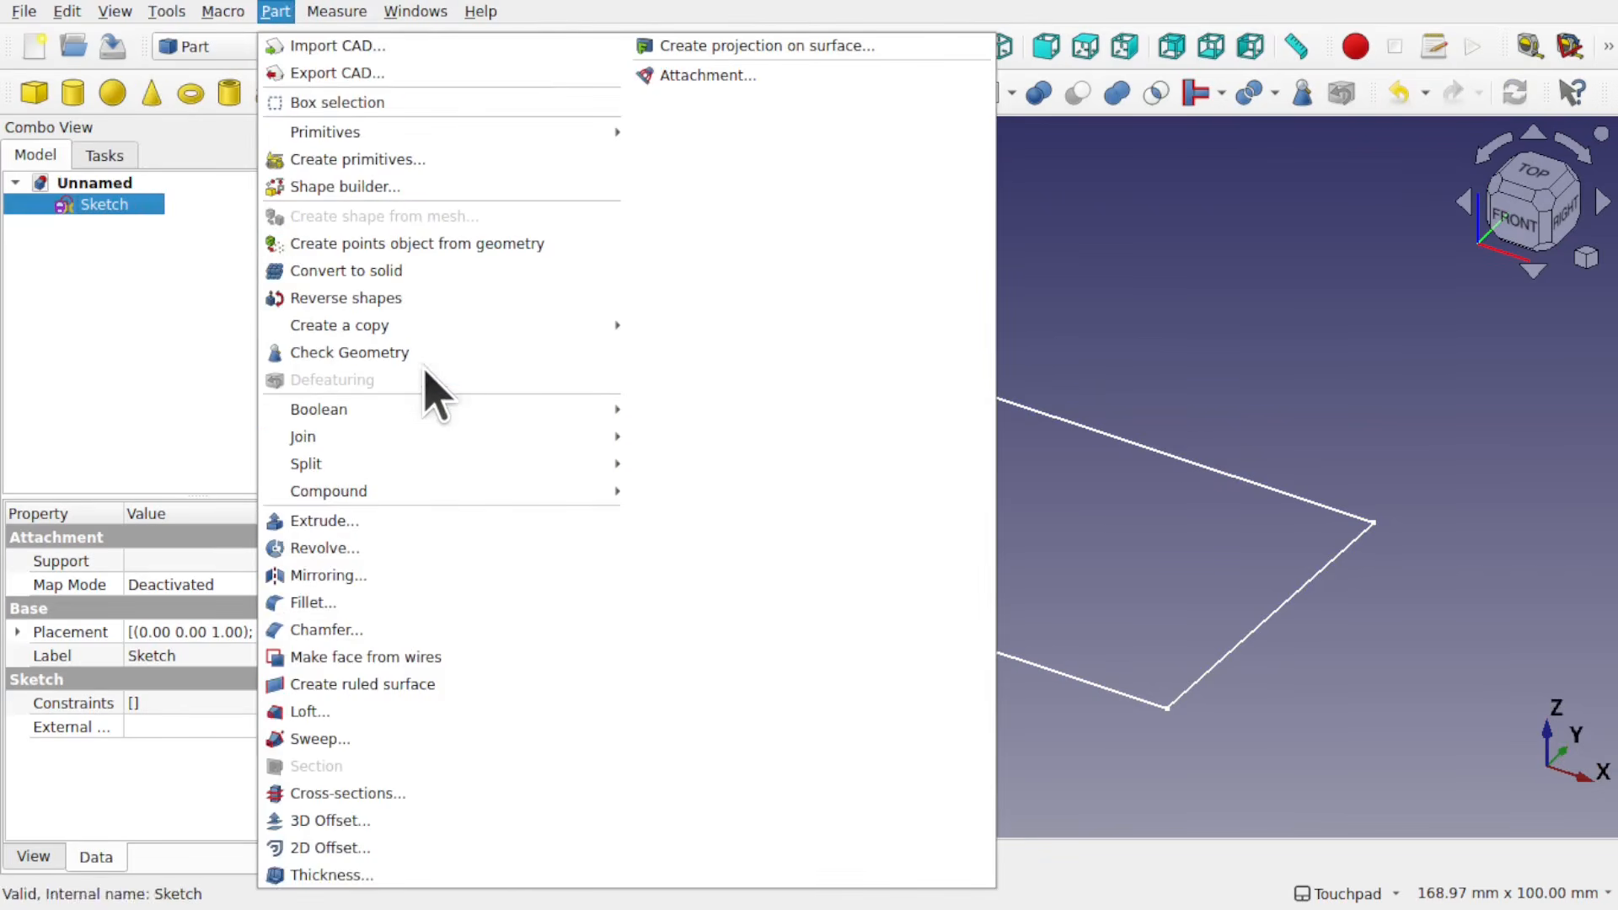
left_click(444, 357)
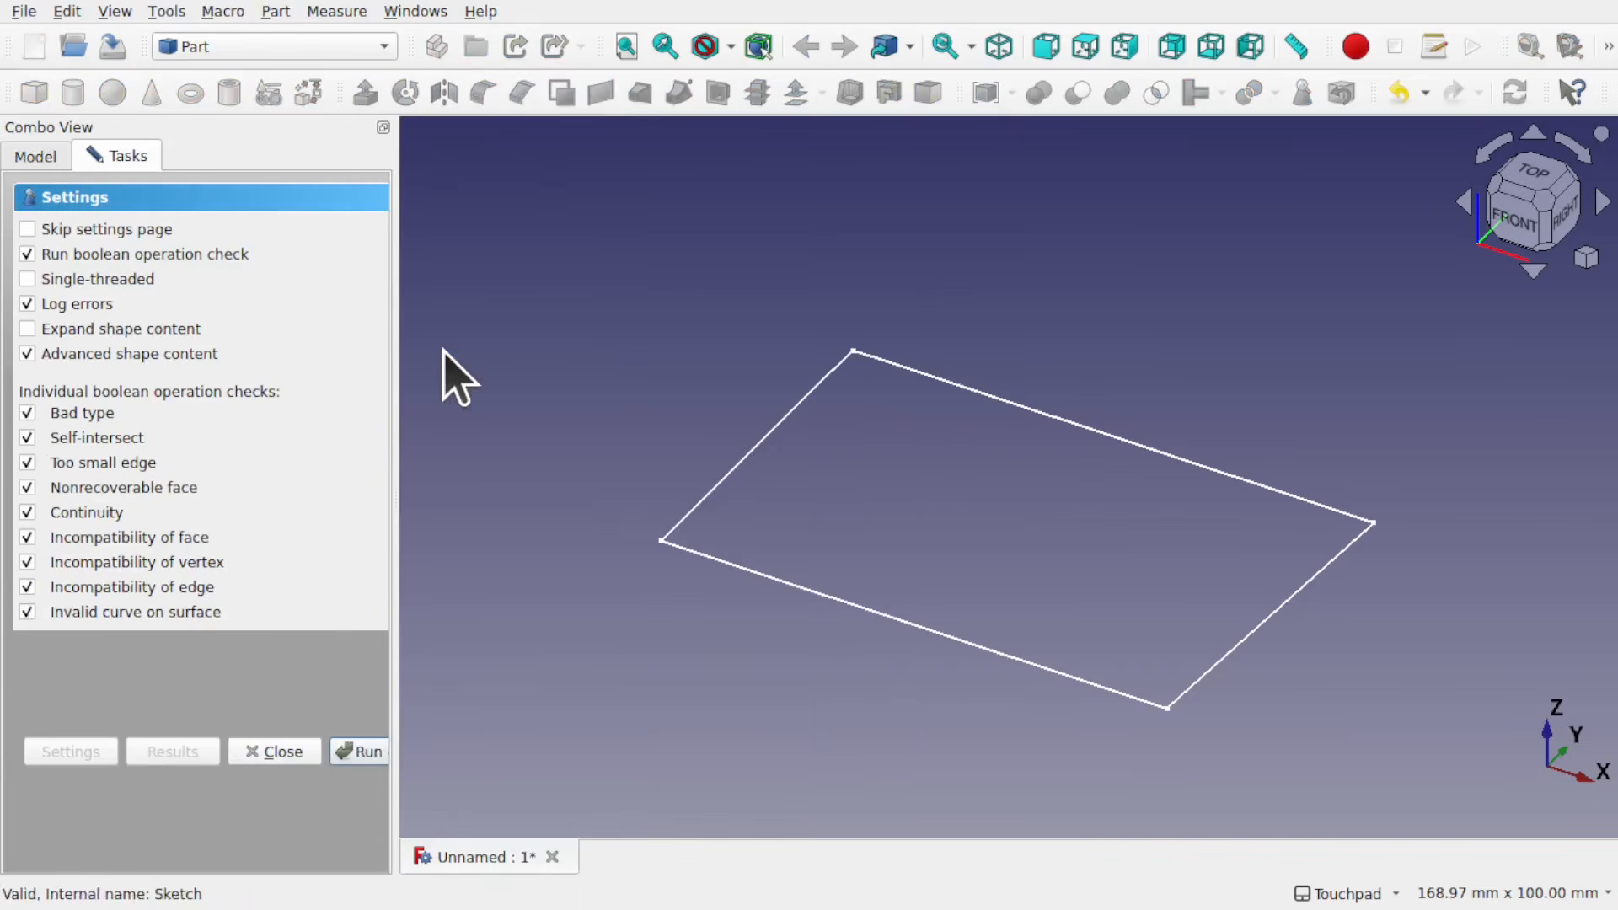
left_click(362, 756)
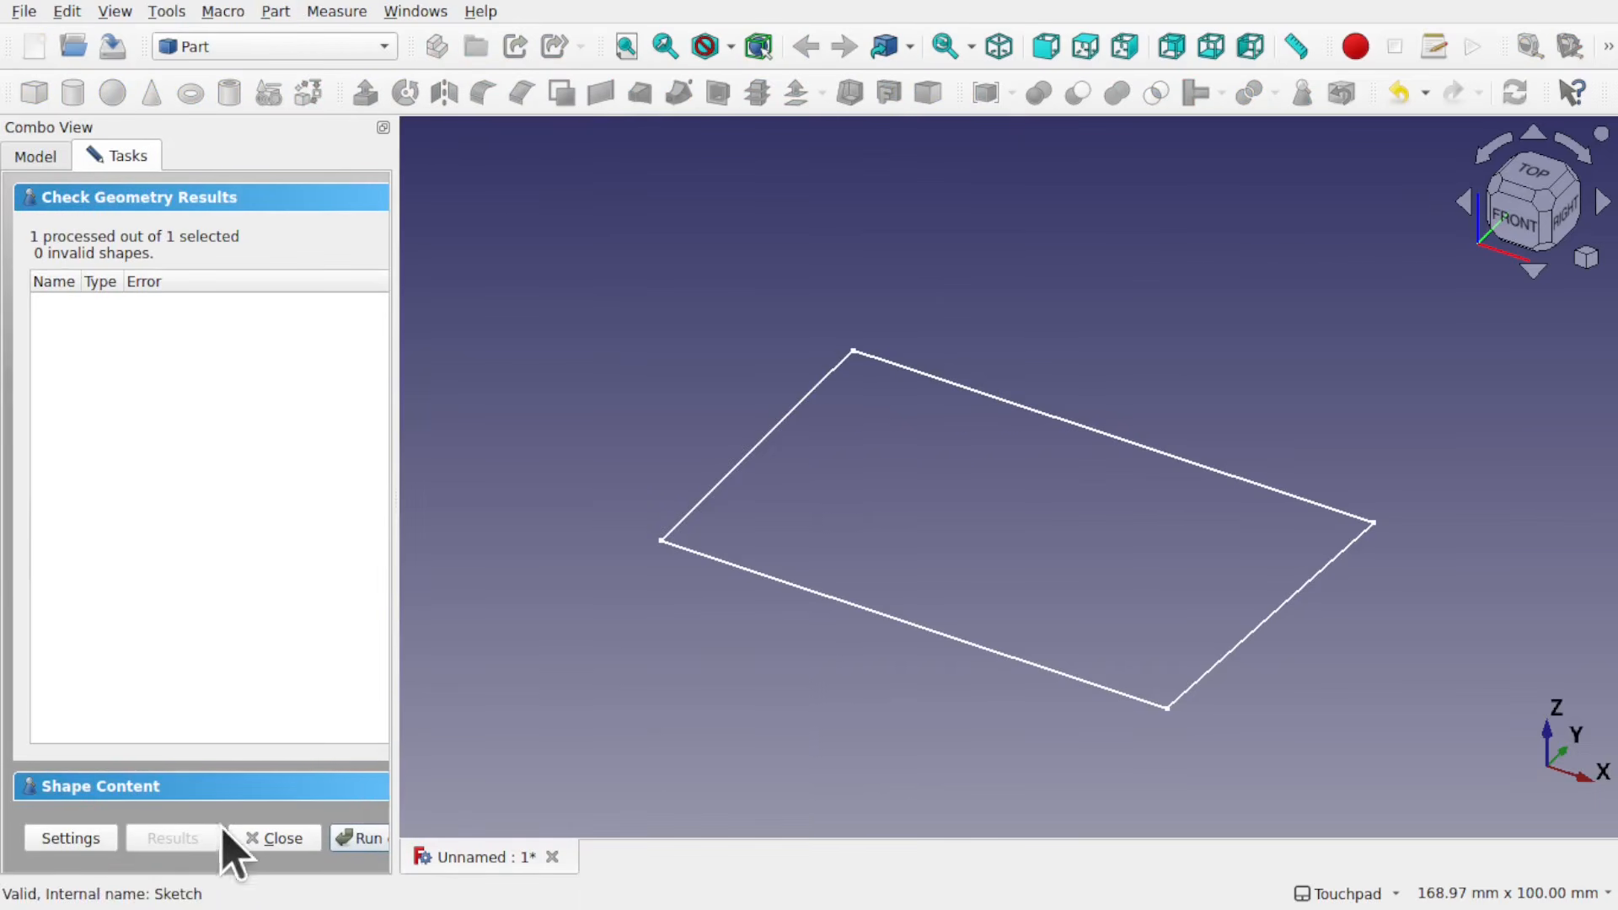
Step: Expand Shape Content for the four-sided sketch, examine its shape type, edge and wire counts and closed status, and close the check
left_click(328, 784)
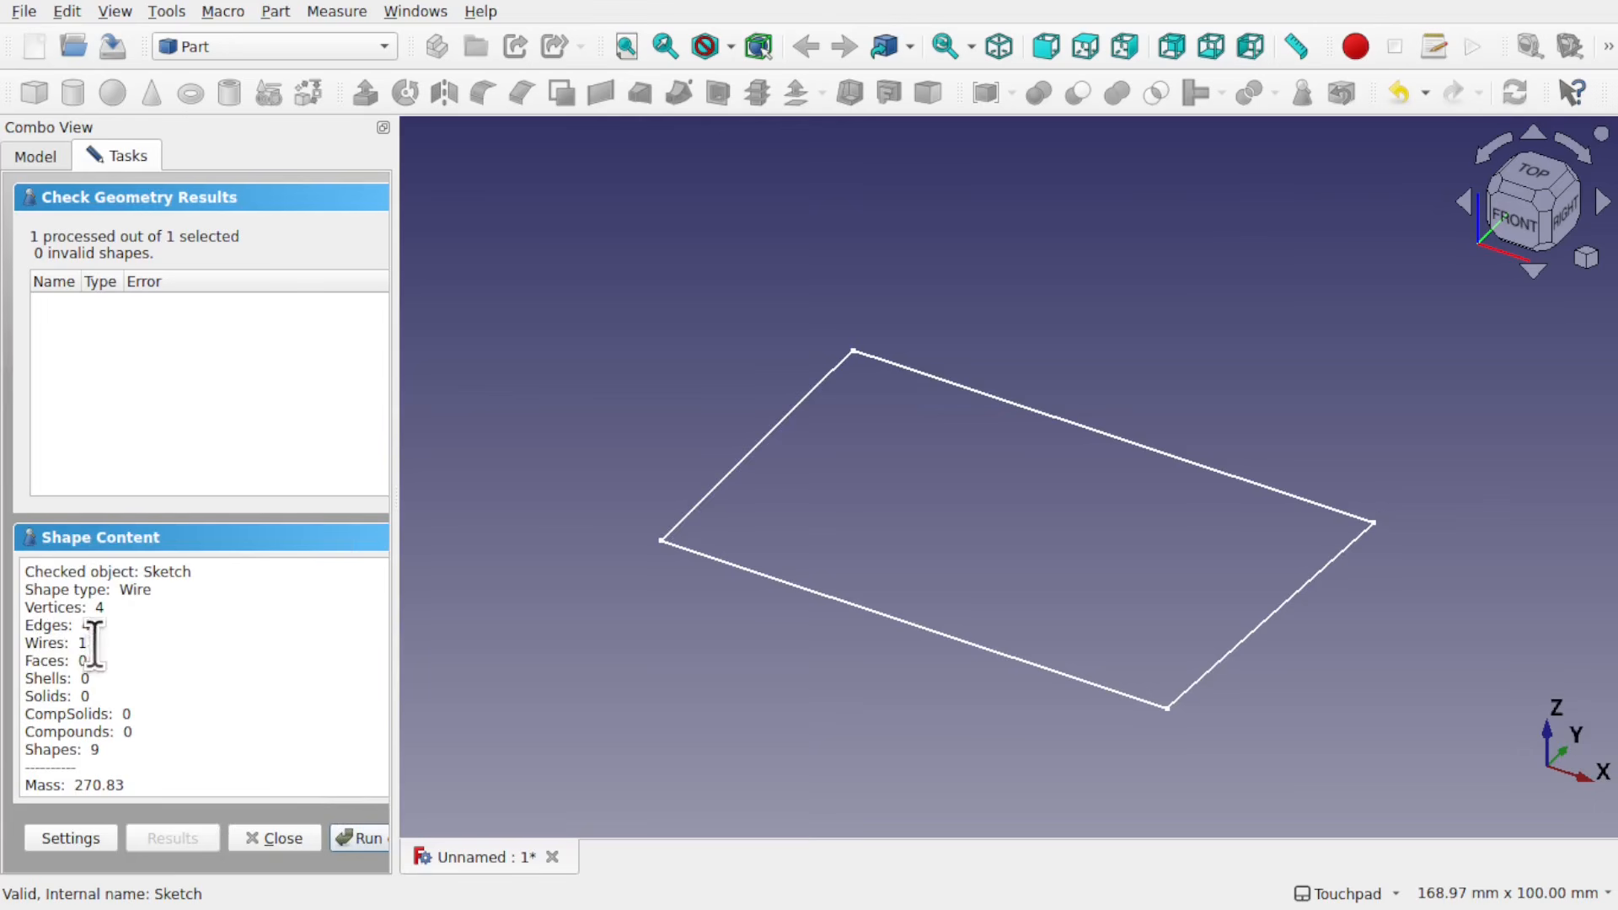
scroll(230, 686, "down", 3)
scroll(233, 690, "down", 1)
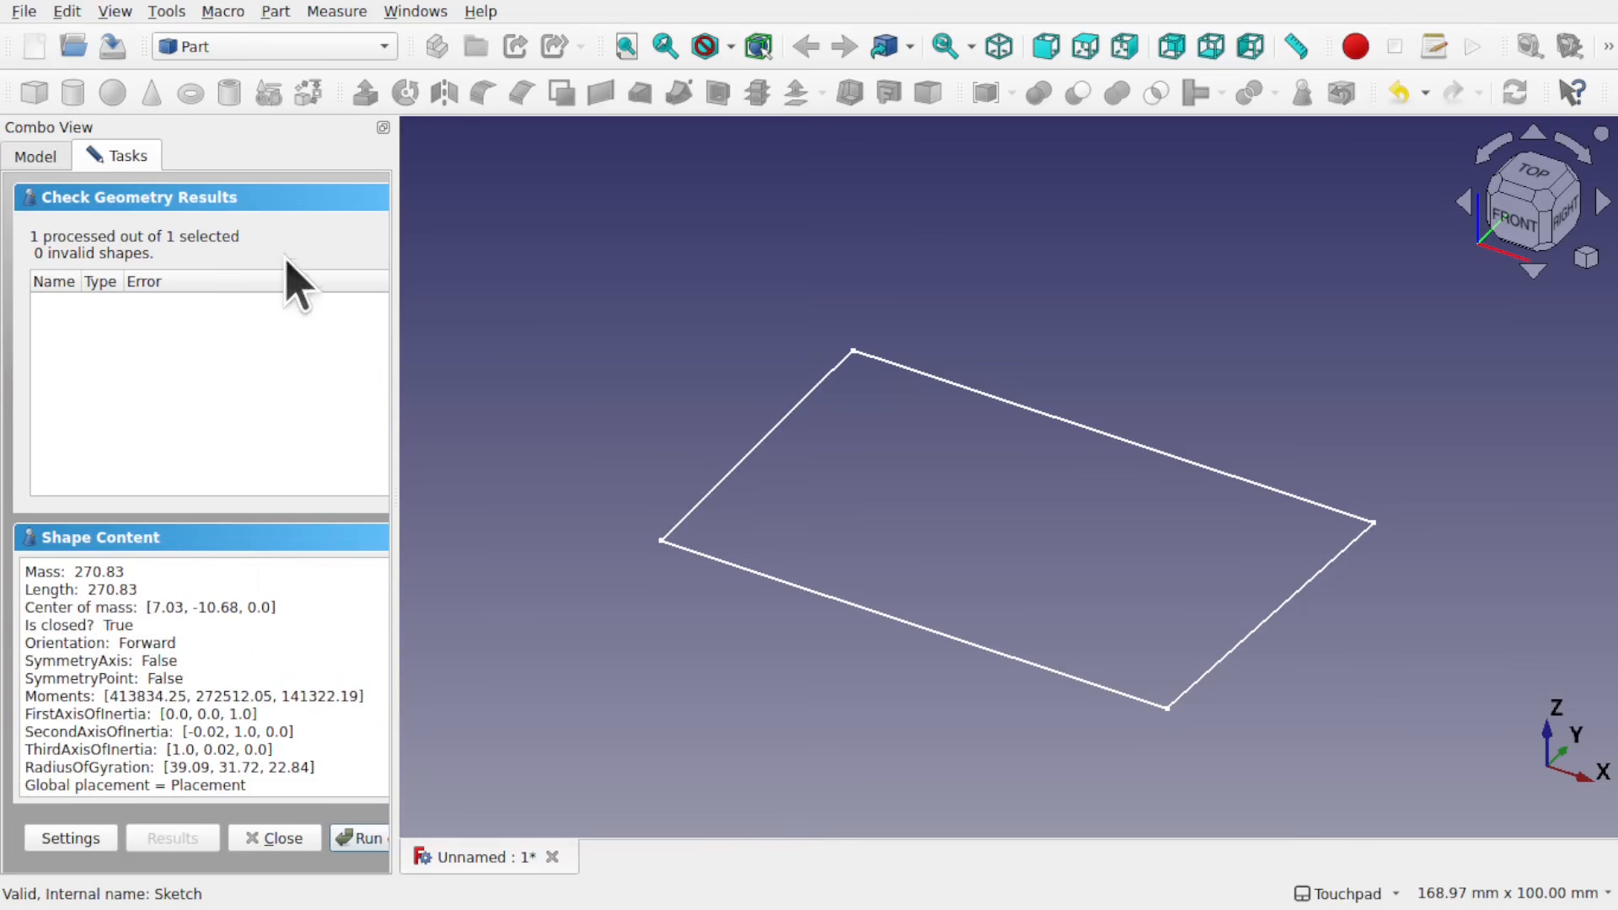
left_click(37, 157)
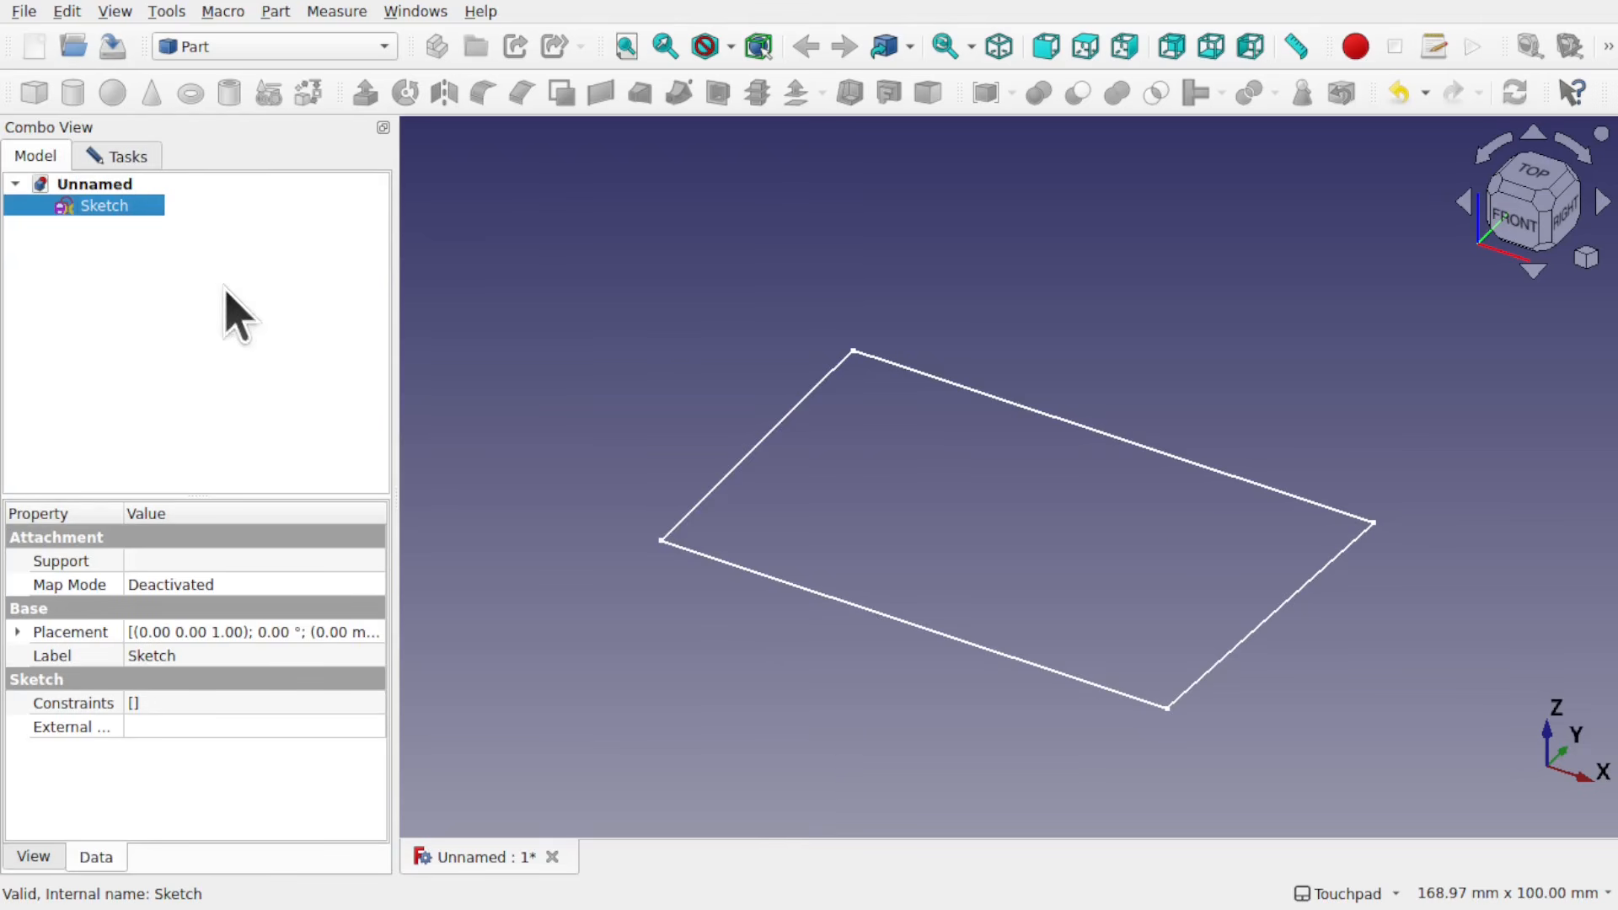
left_click(118, 157)
left_click(266, 839)
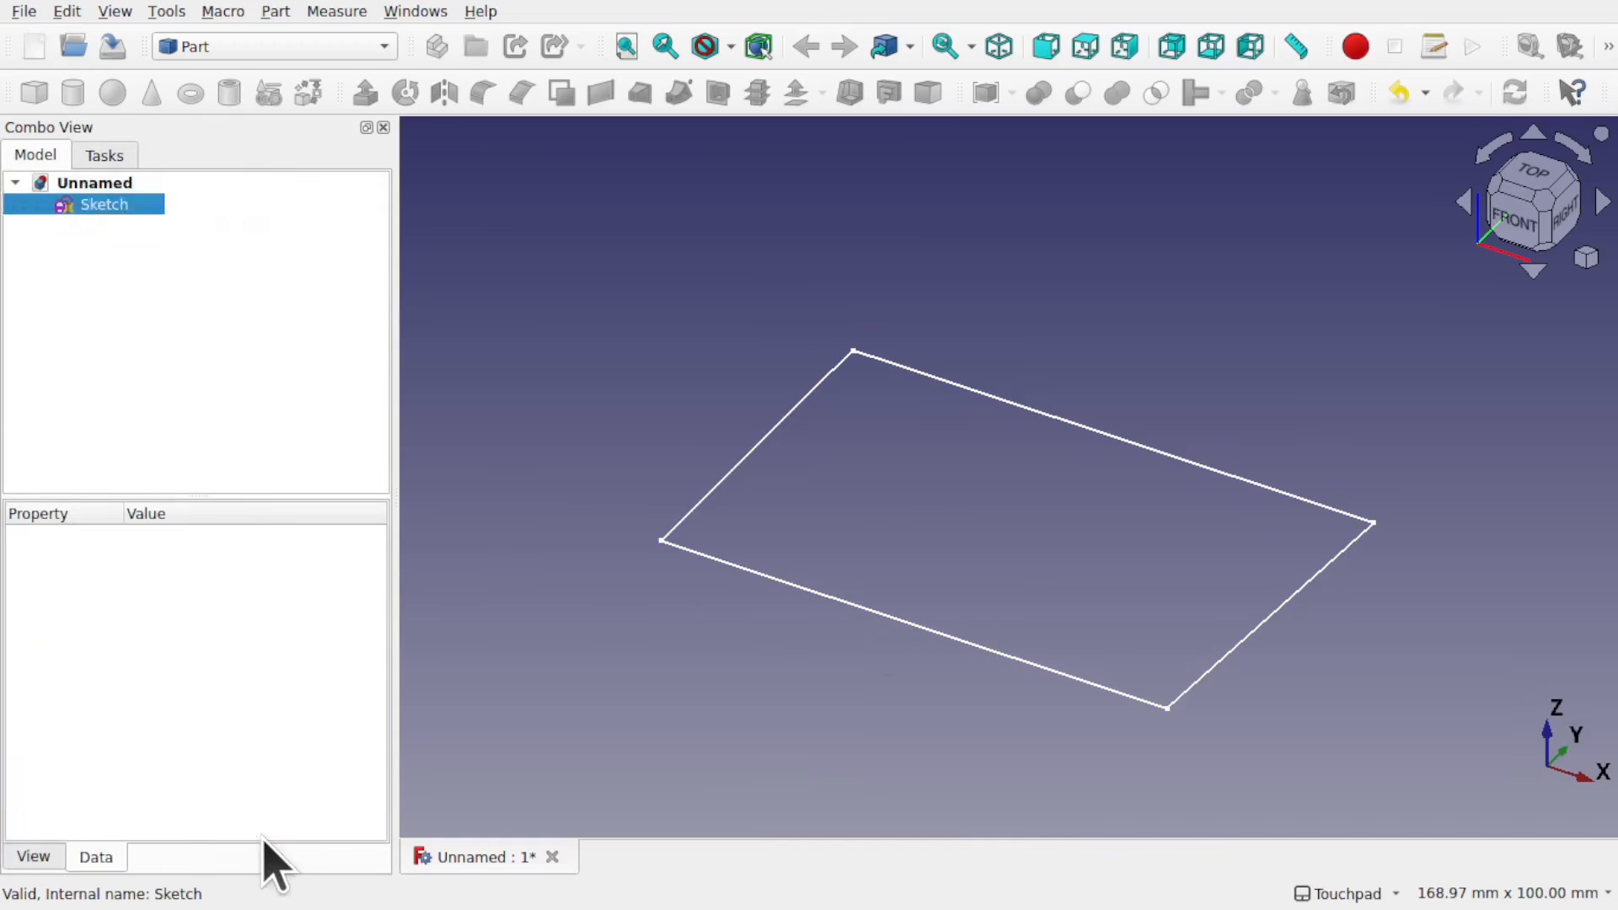
Step: Extrude the four-sided sketch 10 mm along its normal as a solid
left_click(95, 207)
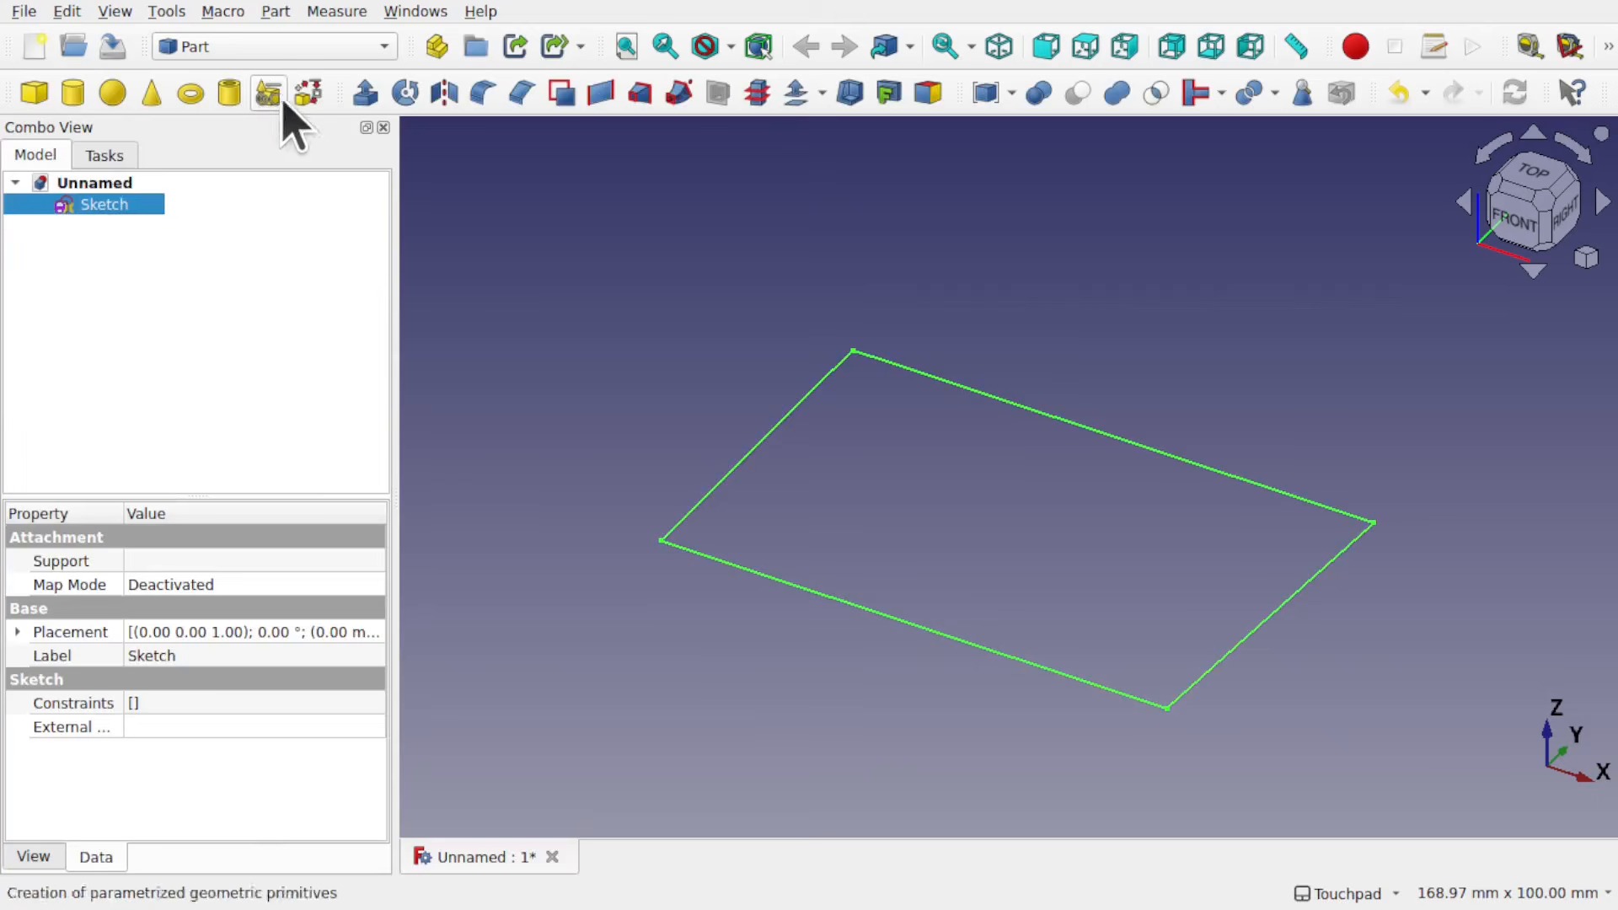
left_click(365, 93)
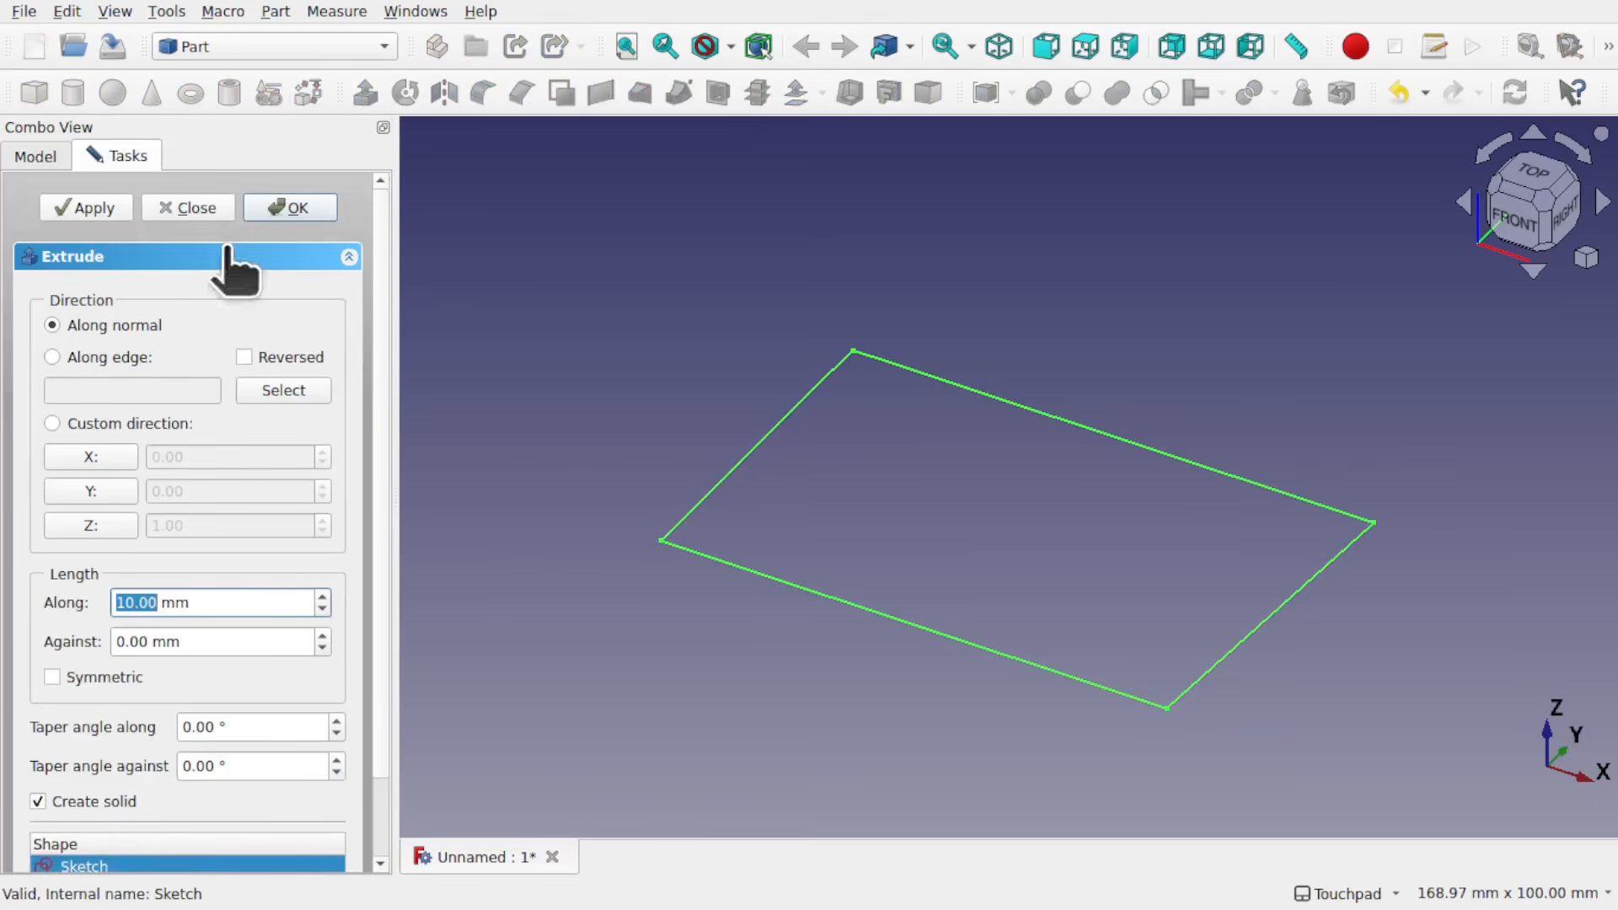
left_click(278, 211)
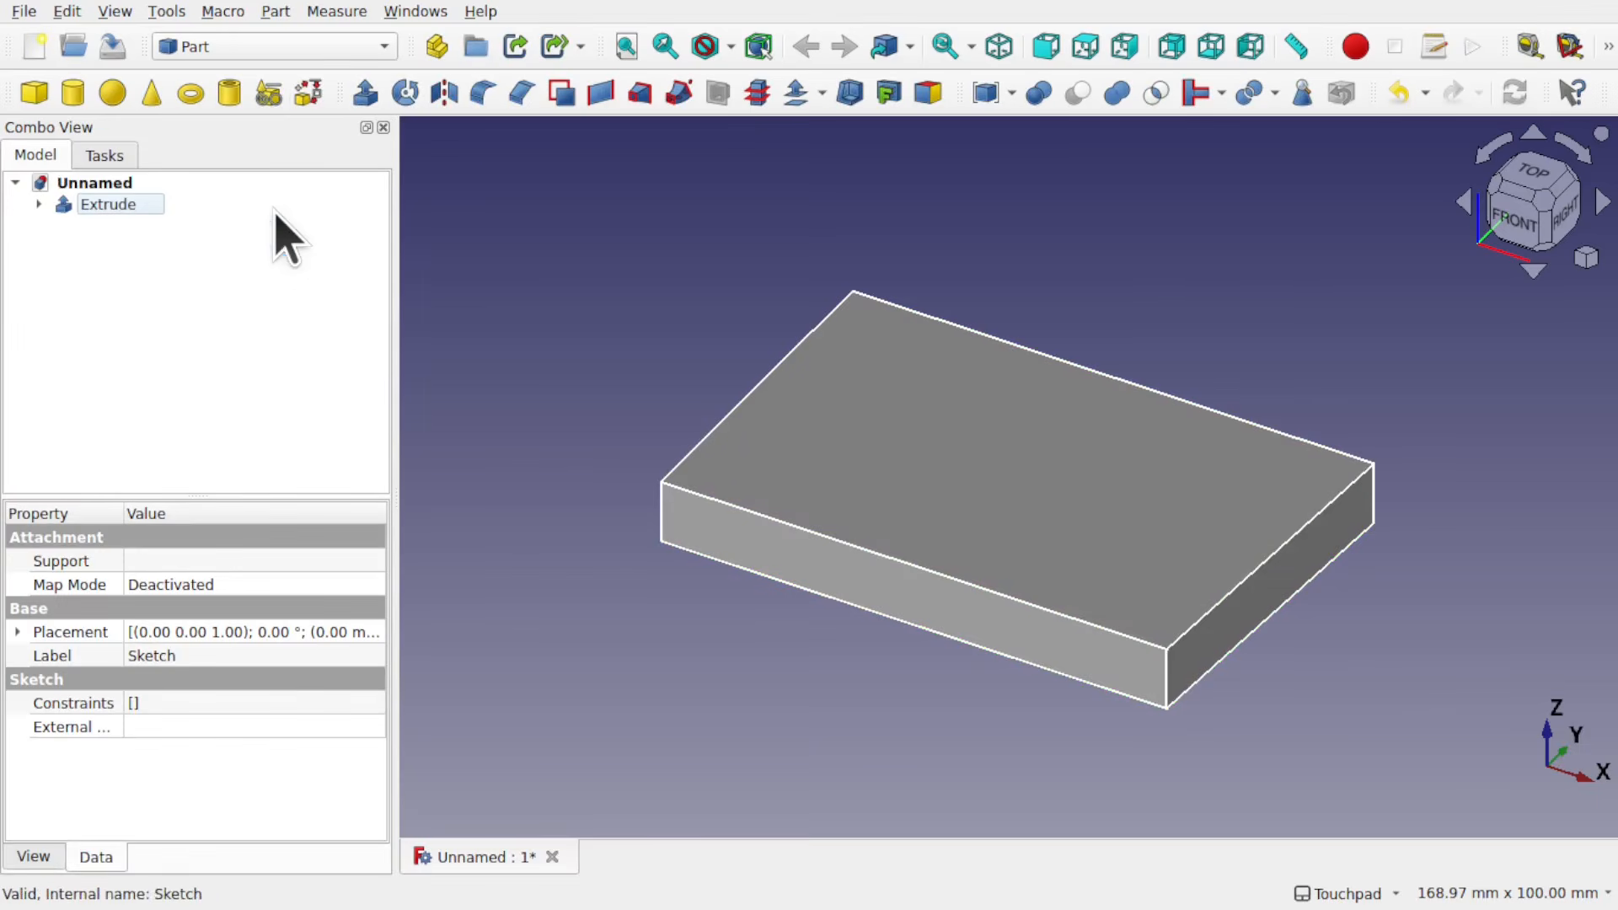
Step: Run Check Geometry on the extrusion, examine its shape type and its wire, face, shell and solid counts in Shape Content, and close the check
left_click(110, 205)
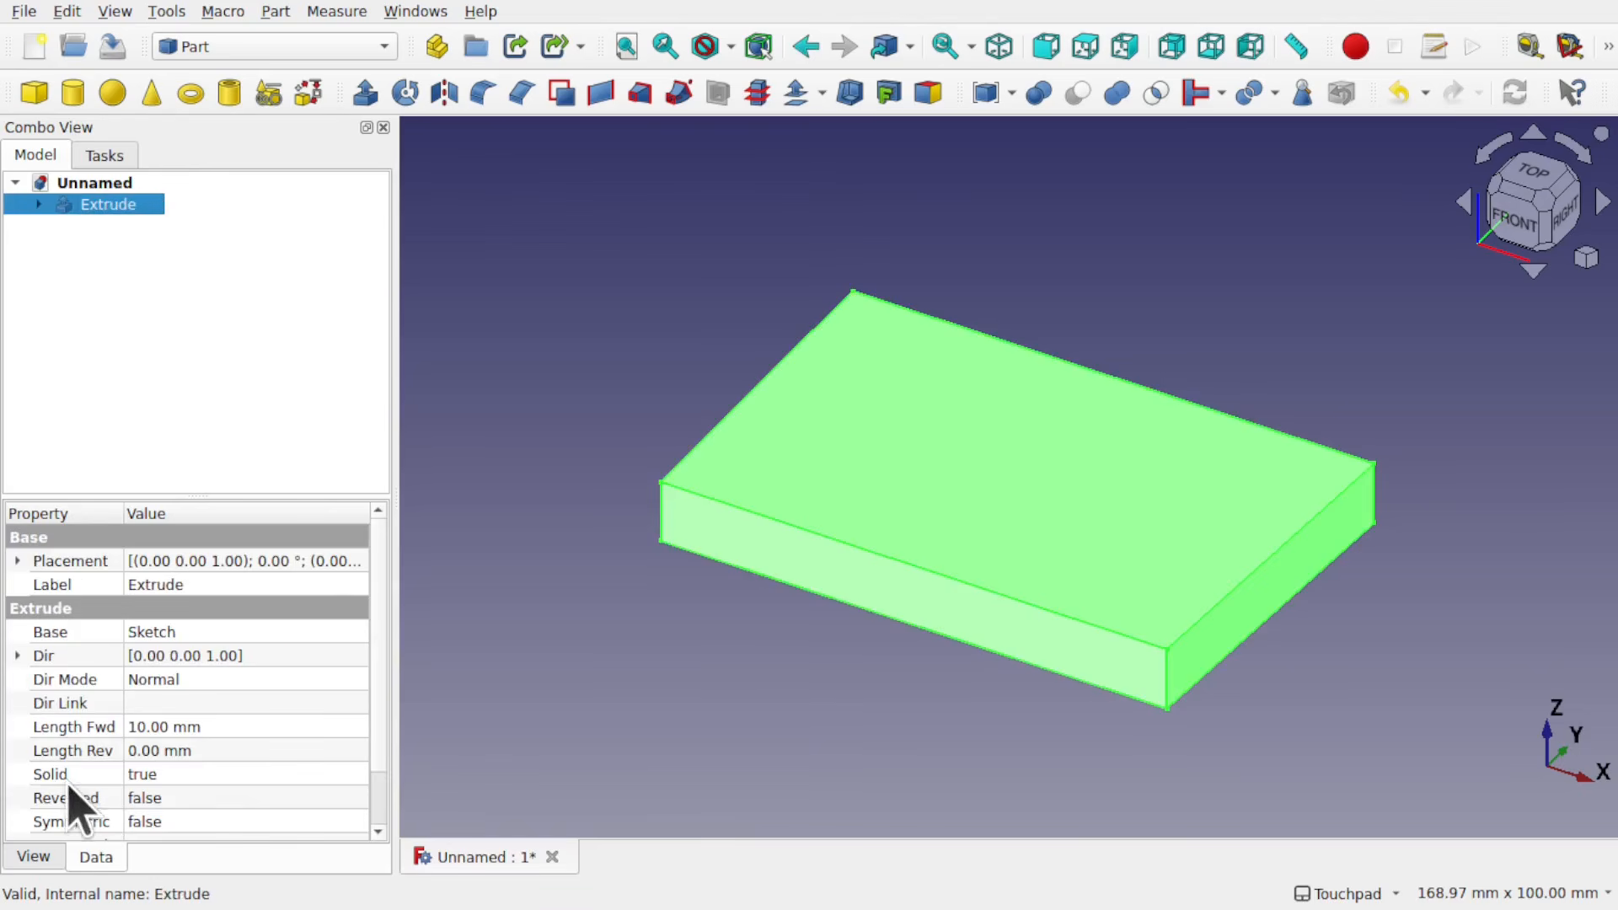
left_click(275, 12)
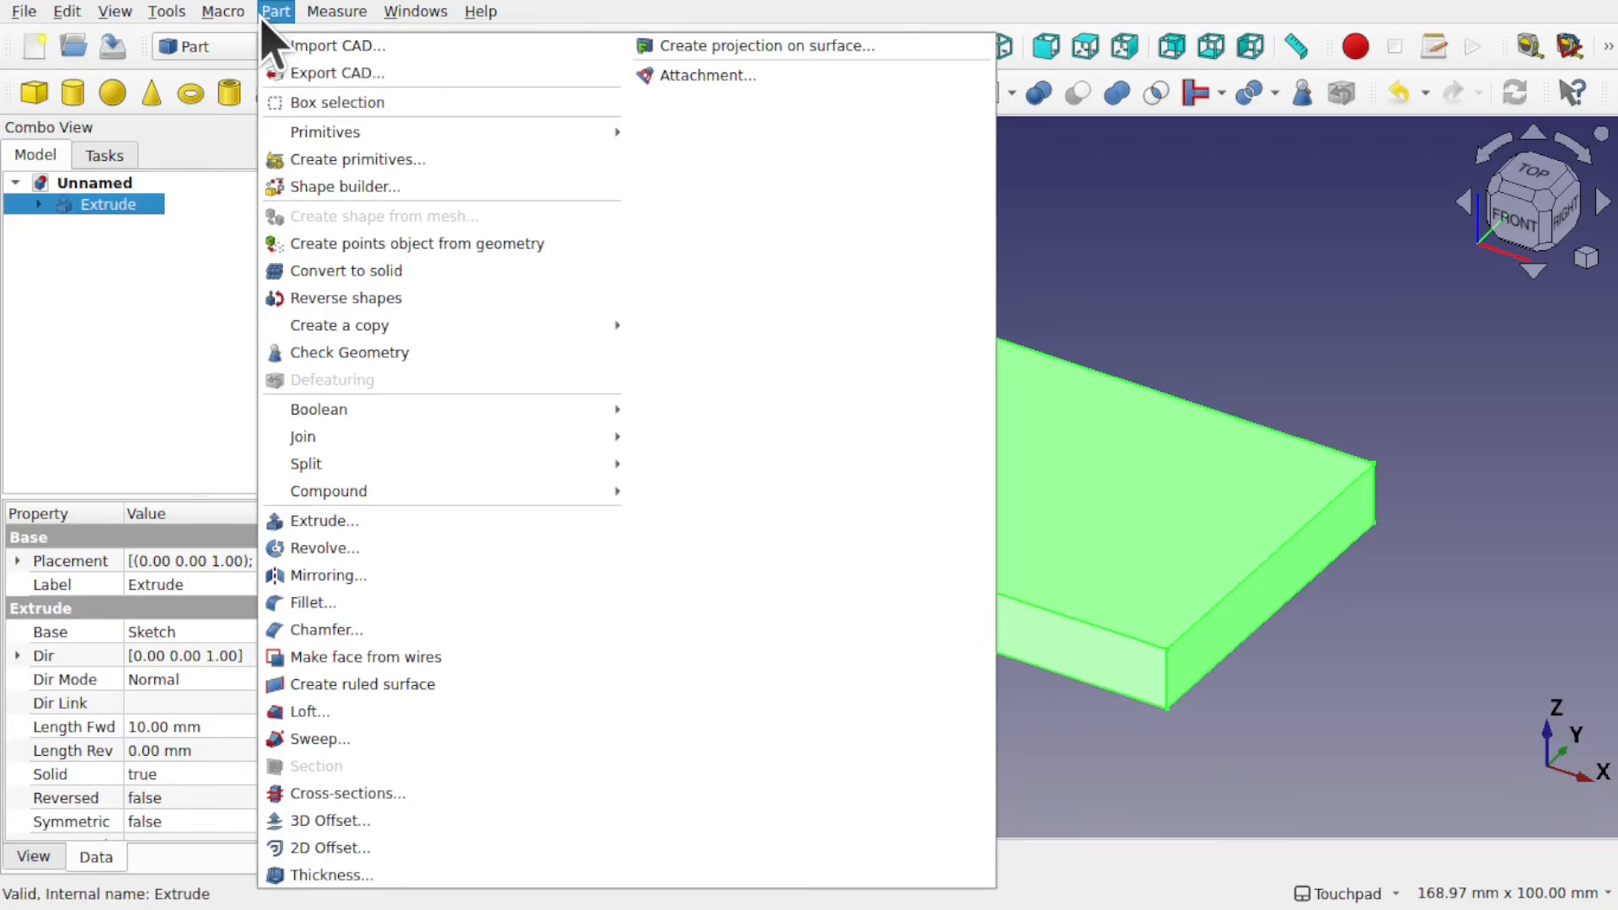
left_click(439, 352)
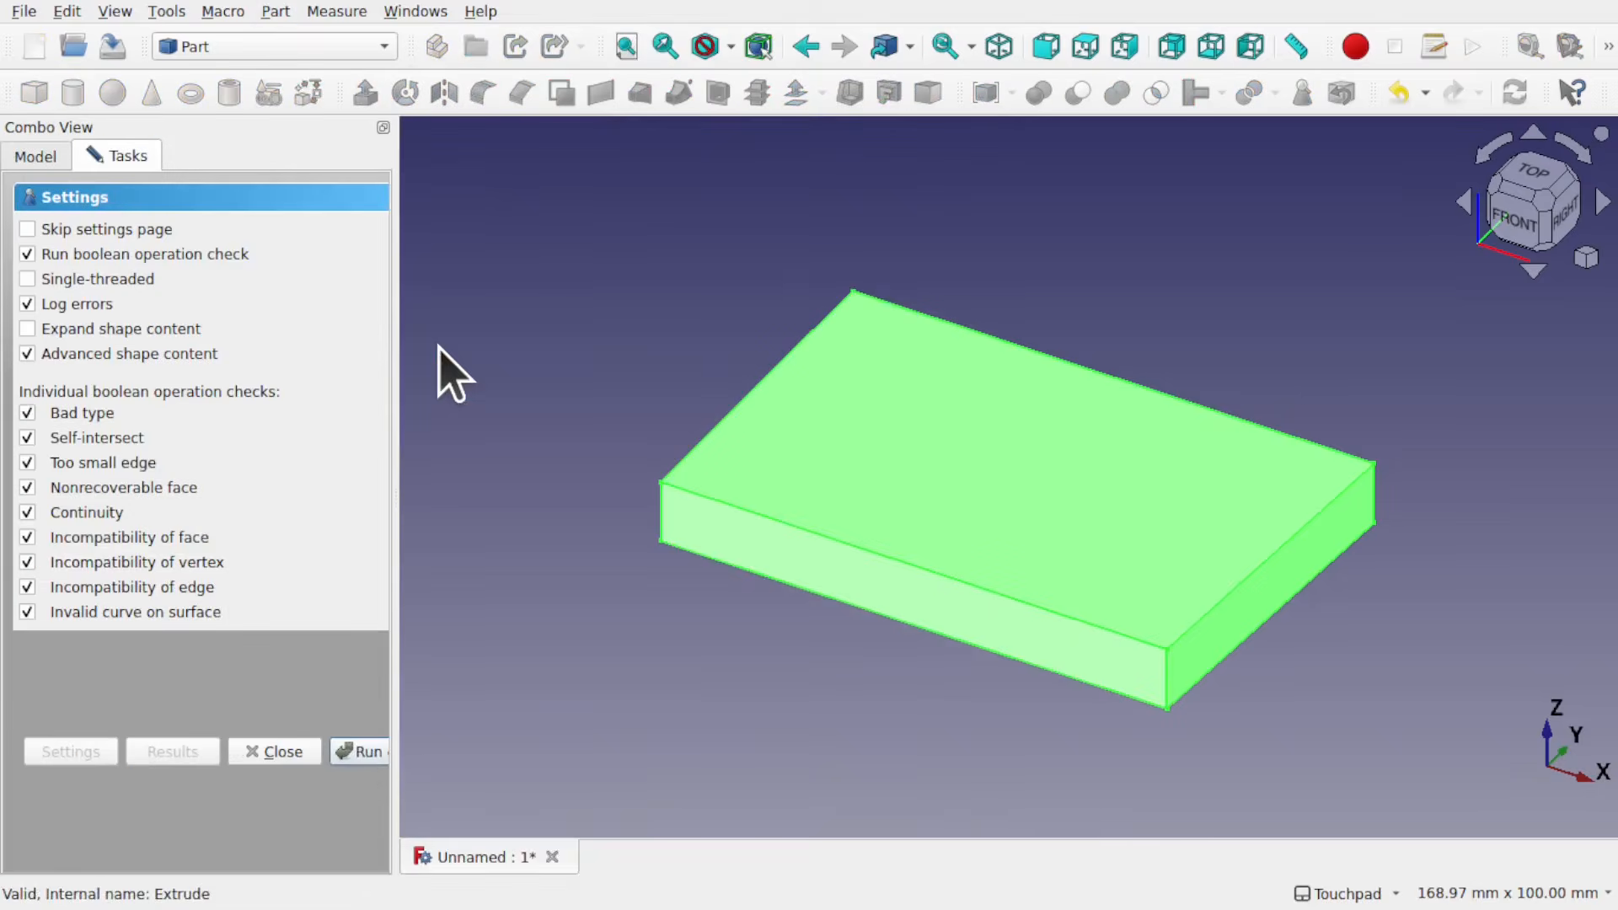
left_click(361, 752)
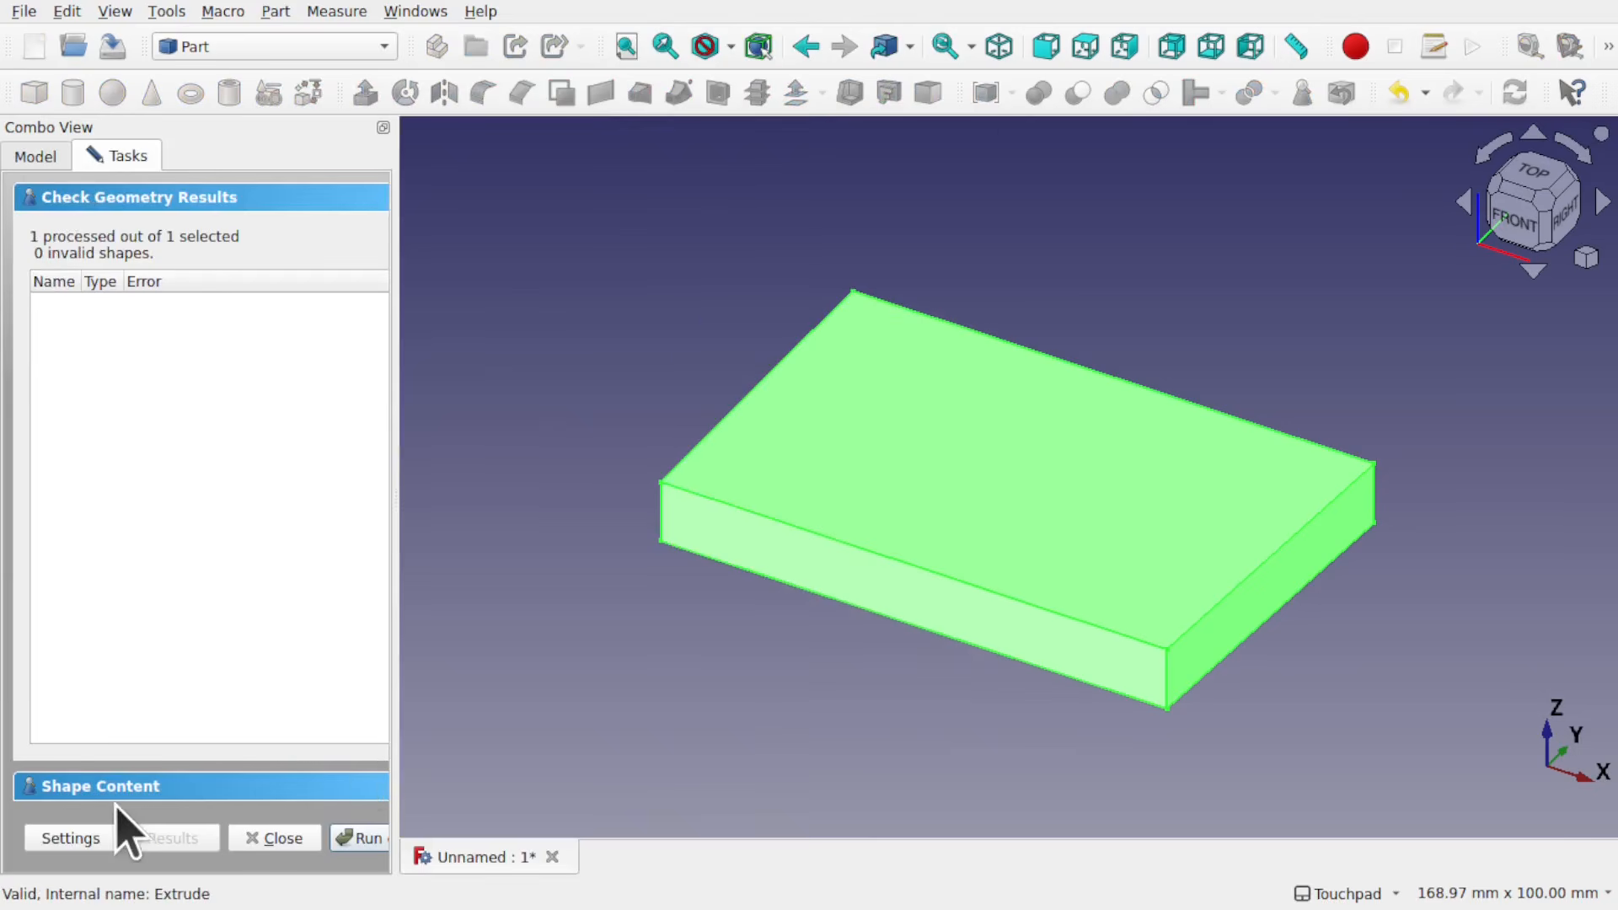
left_click(140, 788)
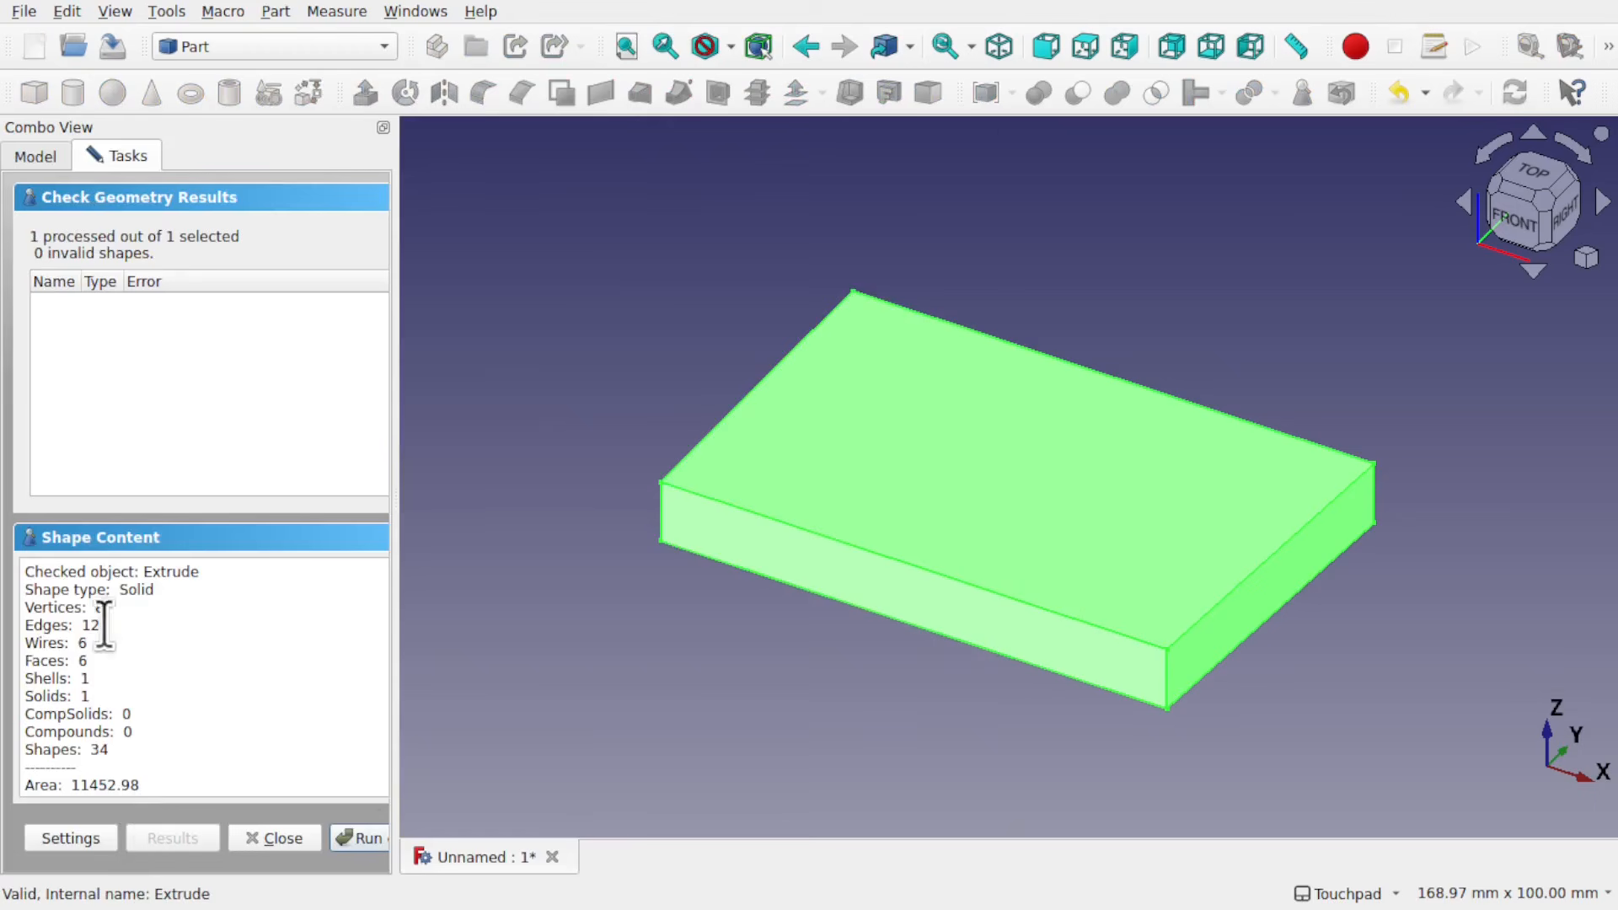
scroll(213, 707, "down", 2)
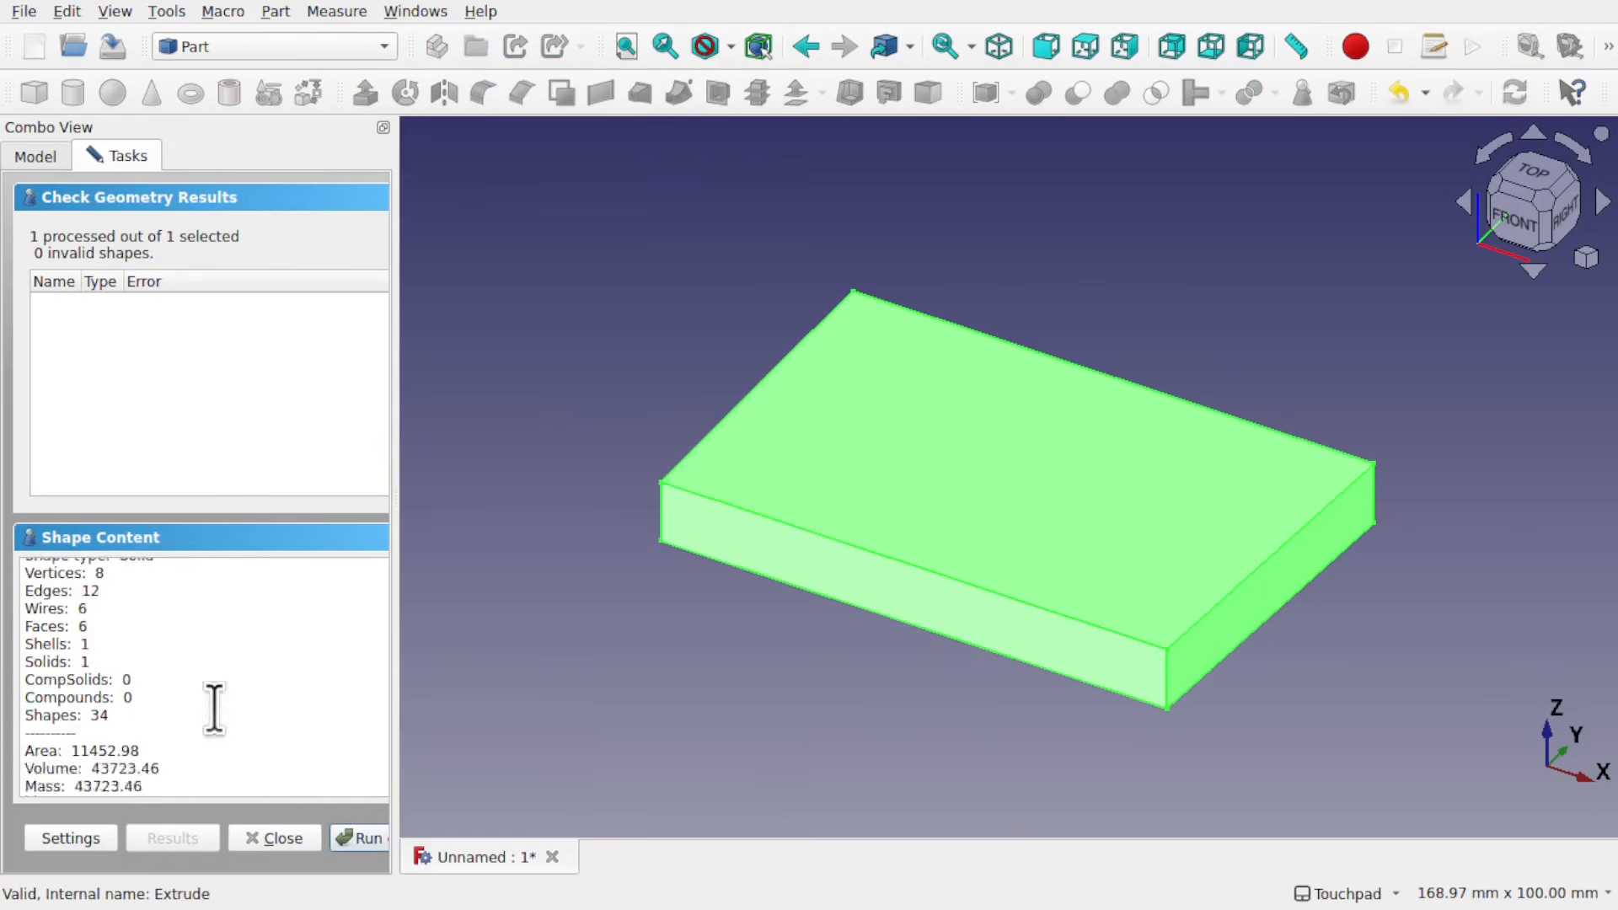
scroll(213, 708, "up", 2)
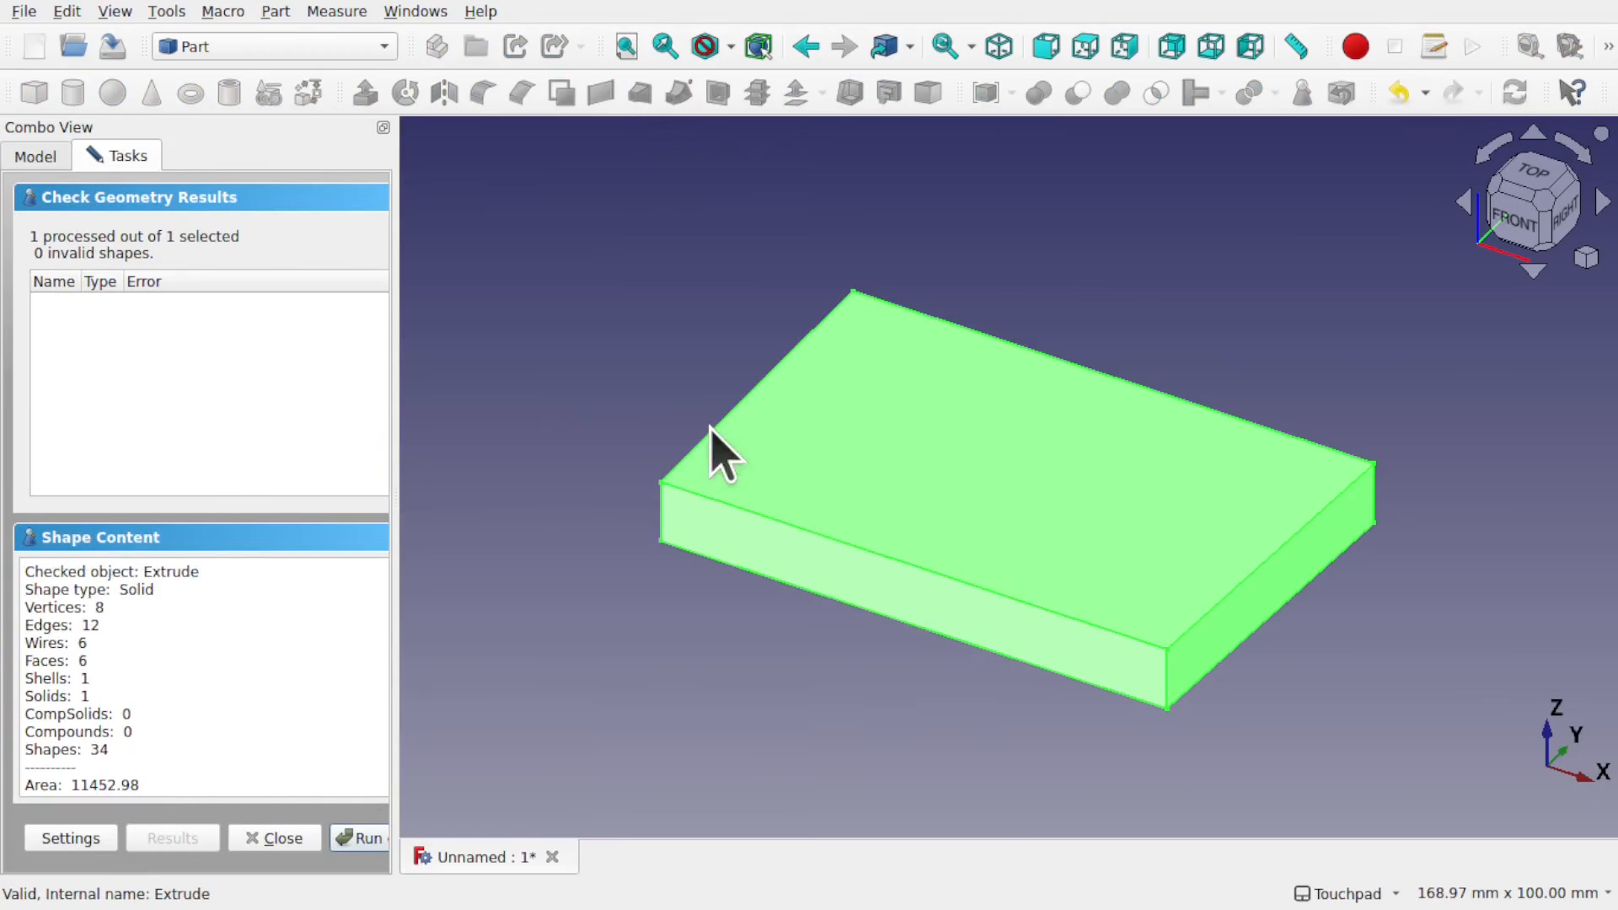
left_click(272, 838)
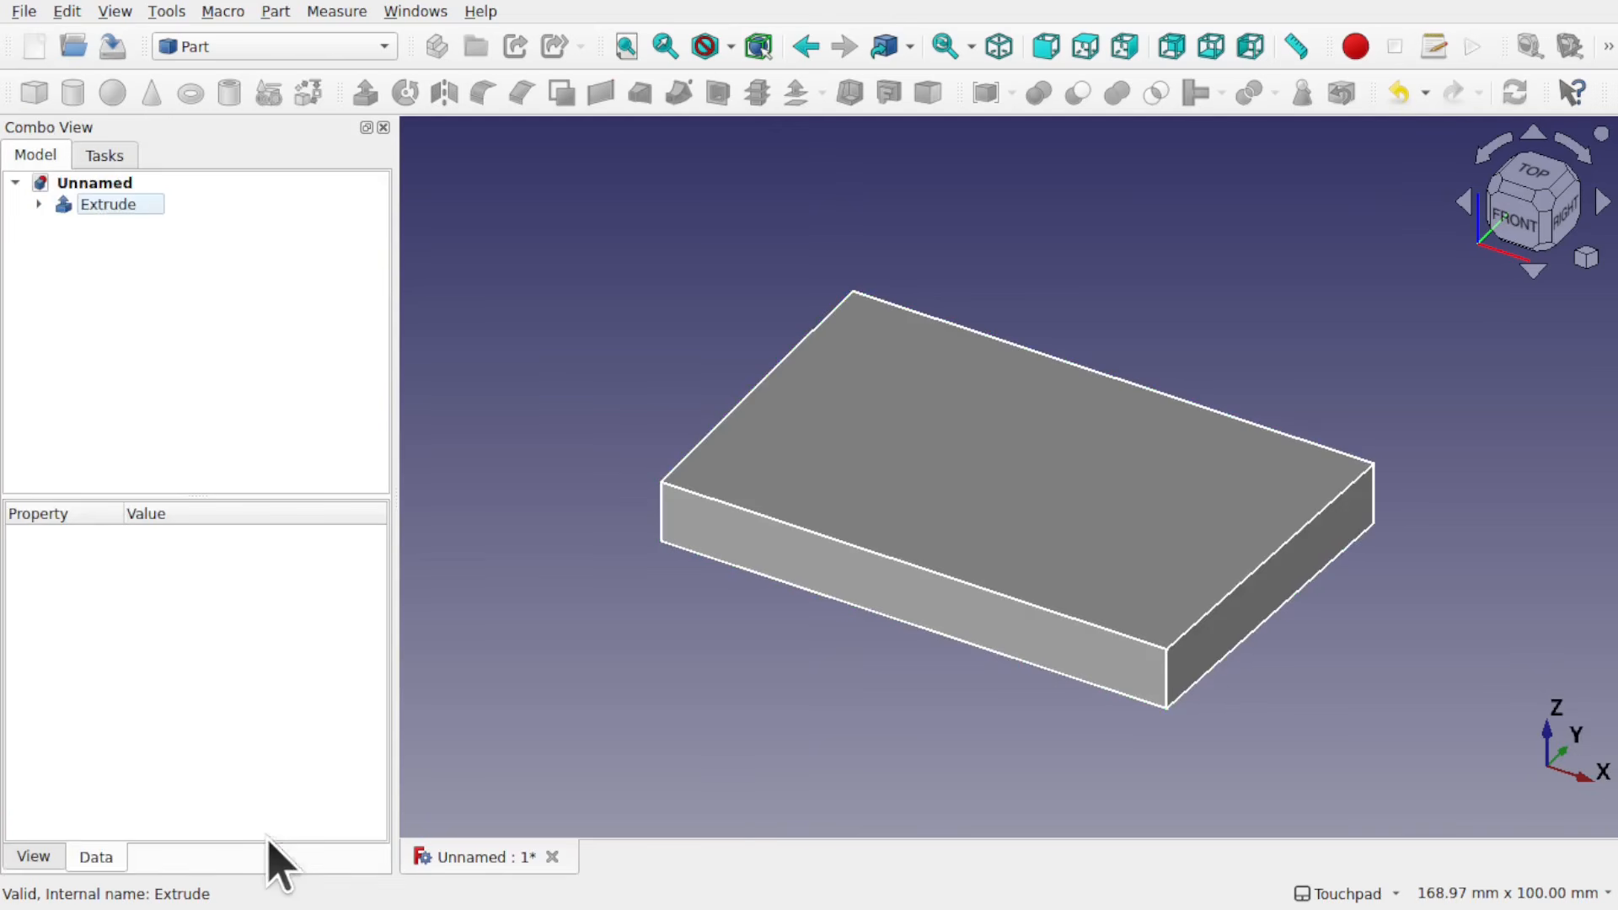
Step: Delete the coincident constraint joining the bottom and slanted right lines in the extrusion's base sketch, inspect that corner closely, and close the sketch
double_click(111, 229)
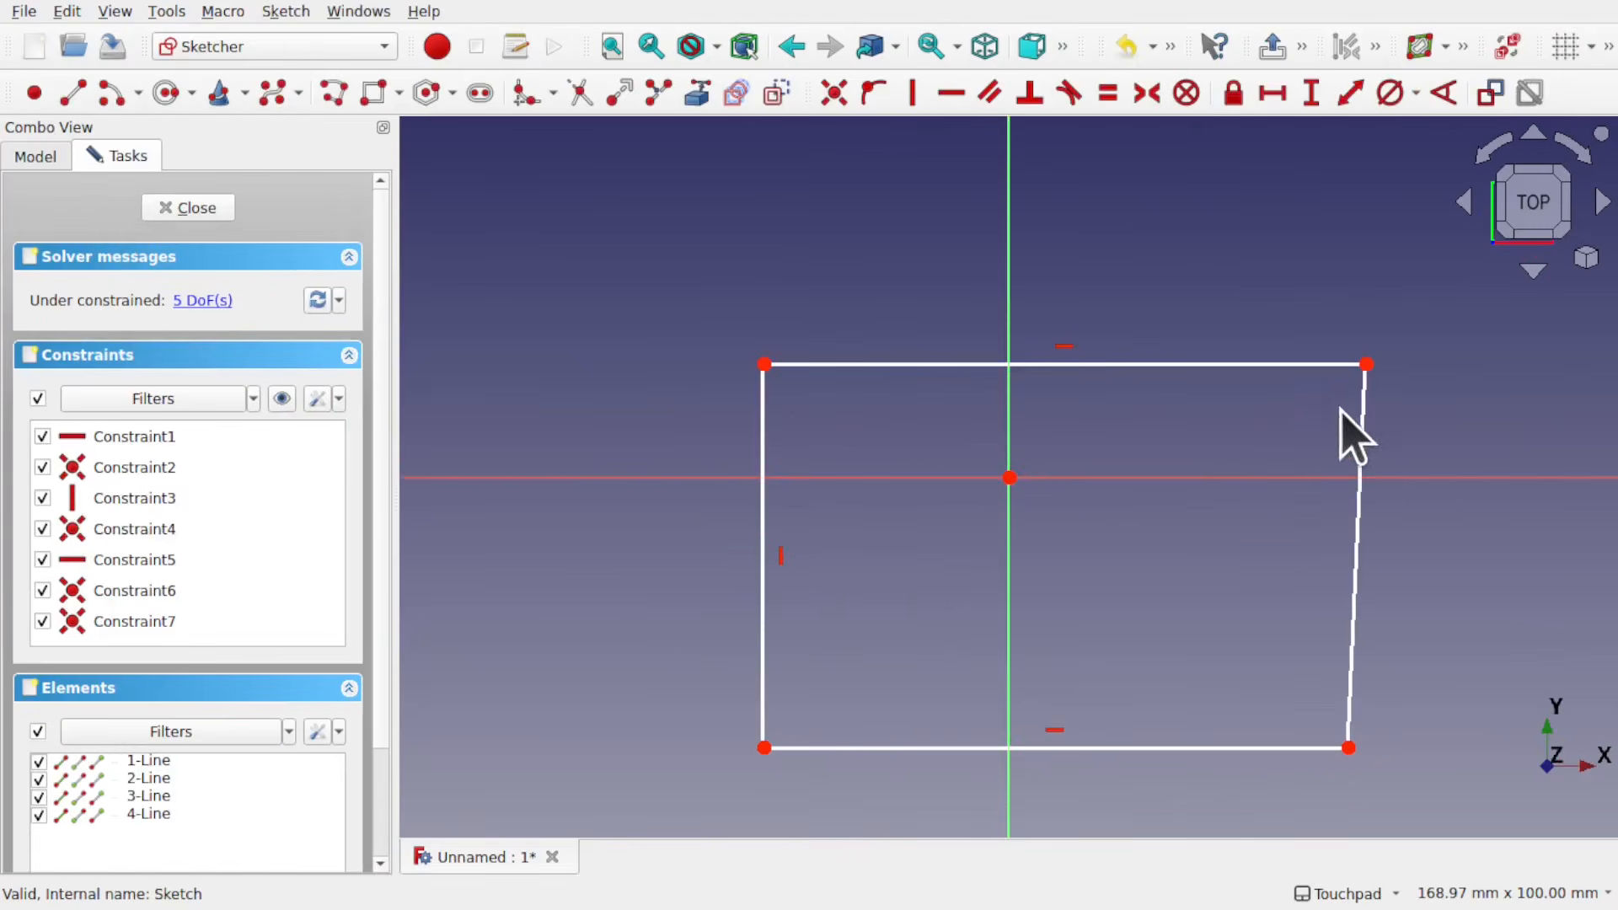
left_click(1350, 750)
key("Delete")
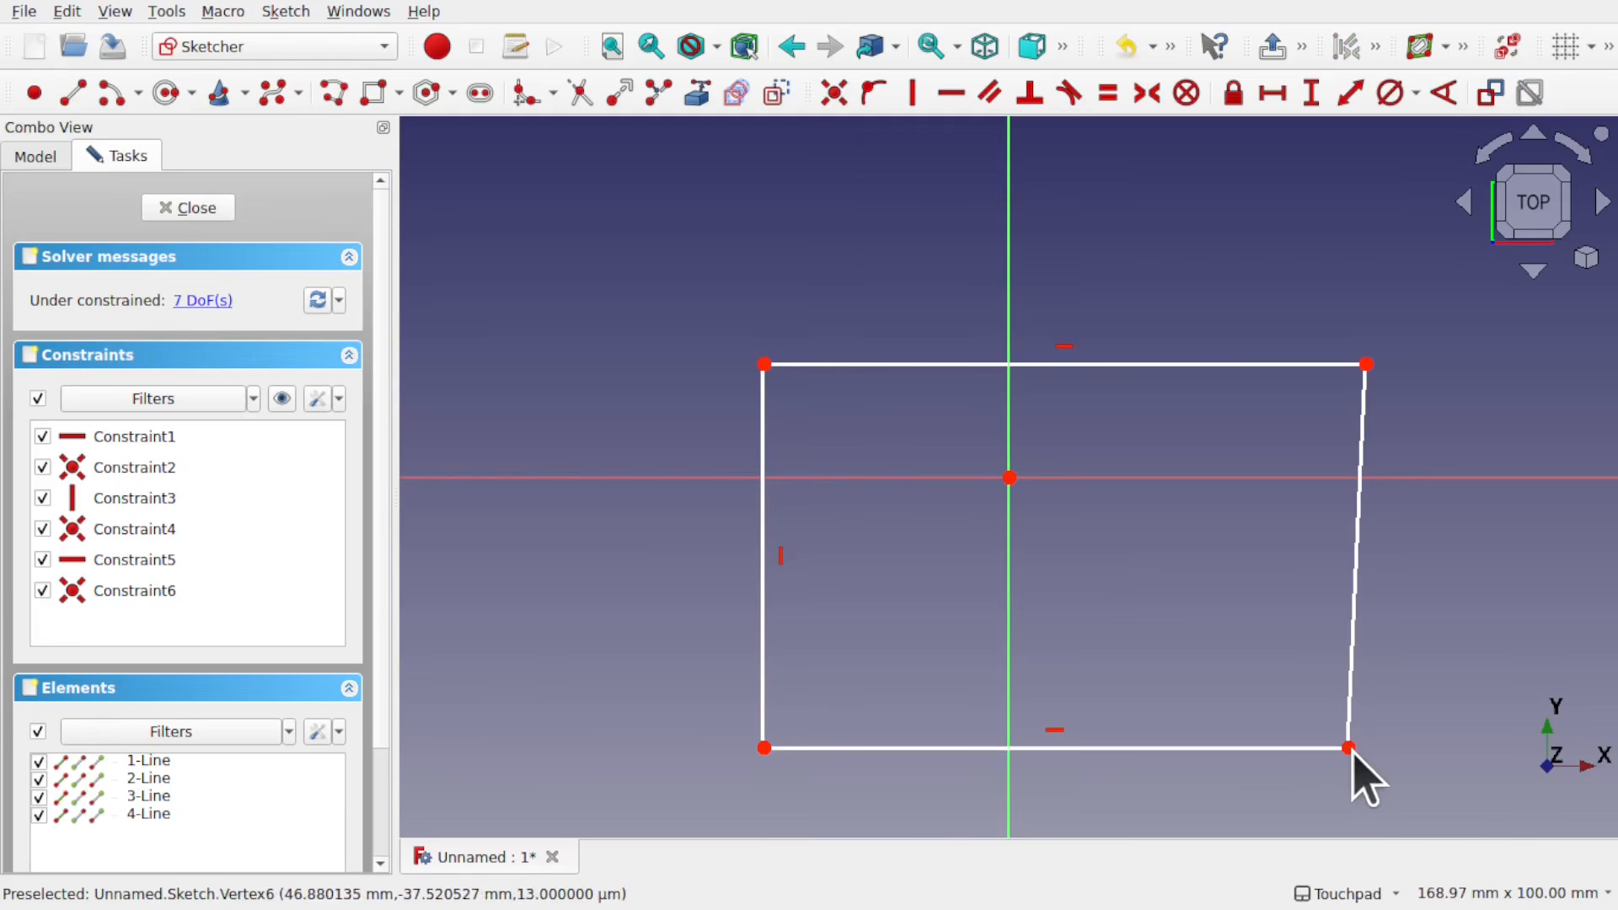
mouse_move(1350, 748)
left_mouse_down()
mouse_move(1367, 749)
mouse_move(1338, 759)
mouse_move(1347, 748)
left_mouse_up()
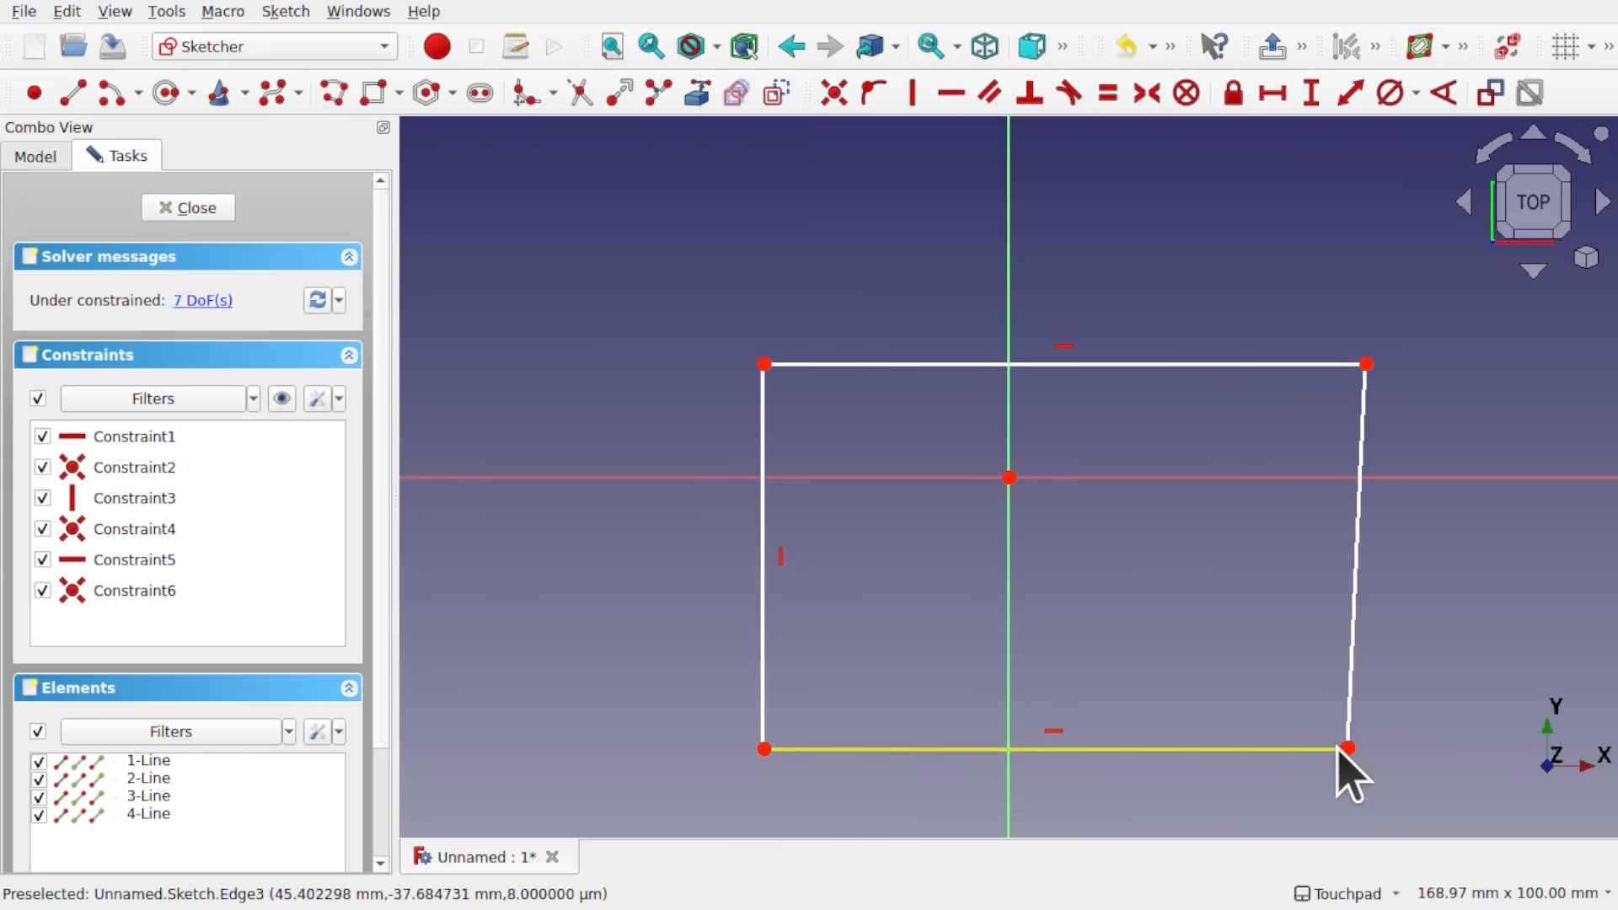
scroll(1354, 756, "up", 5)
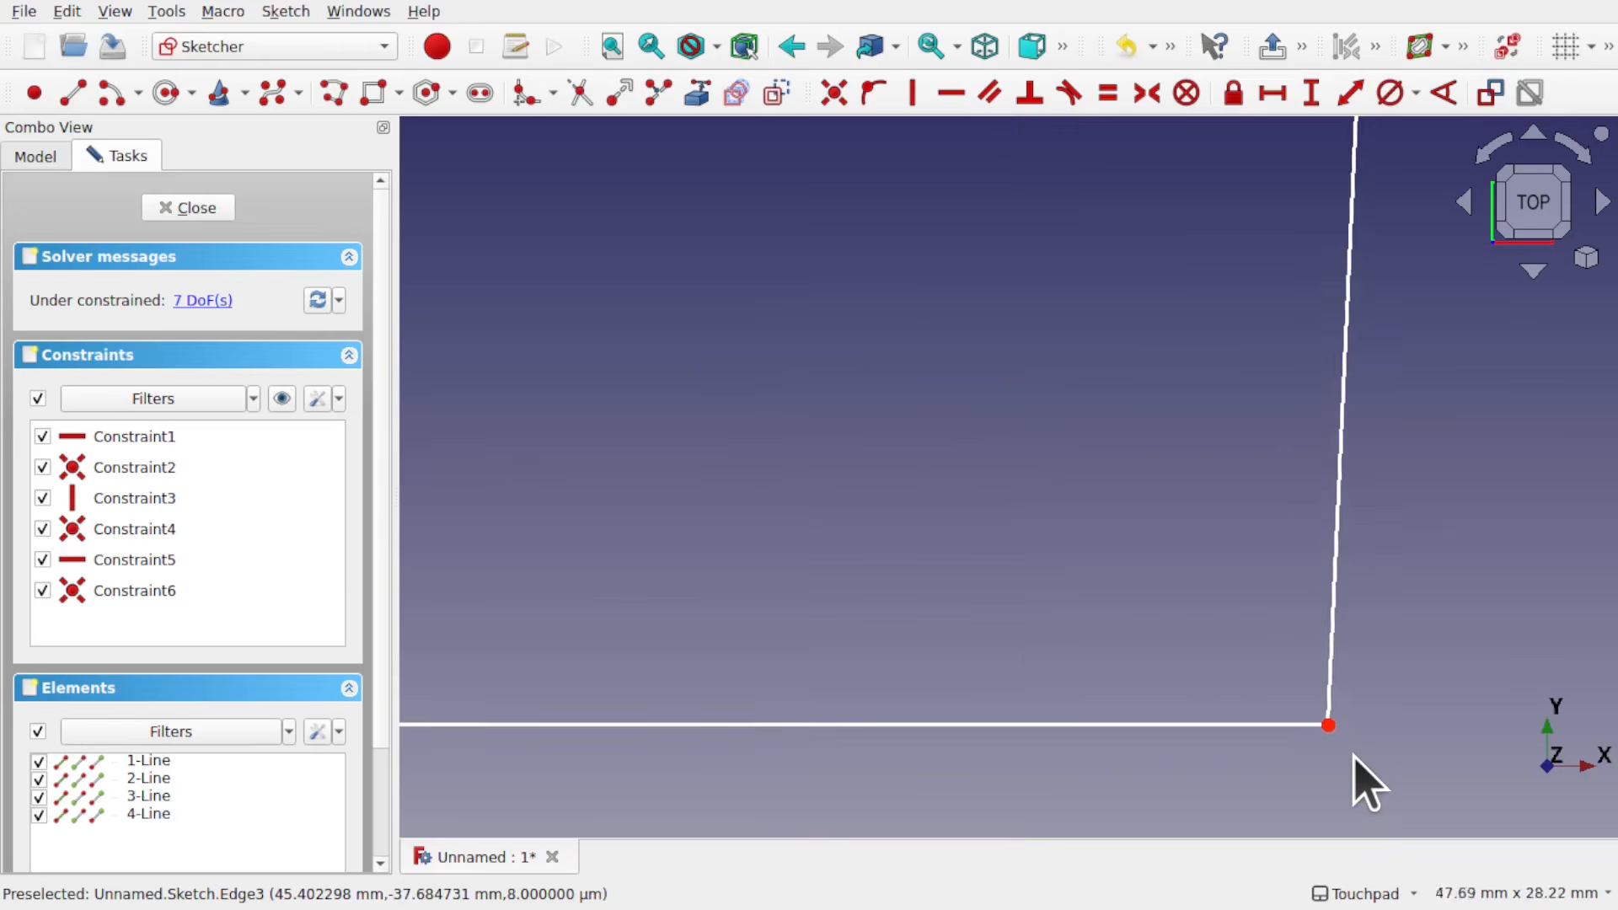
scroll(1354, 757, "up", 4)
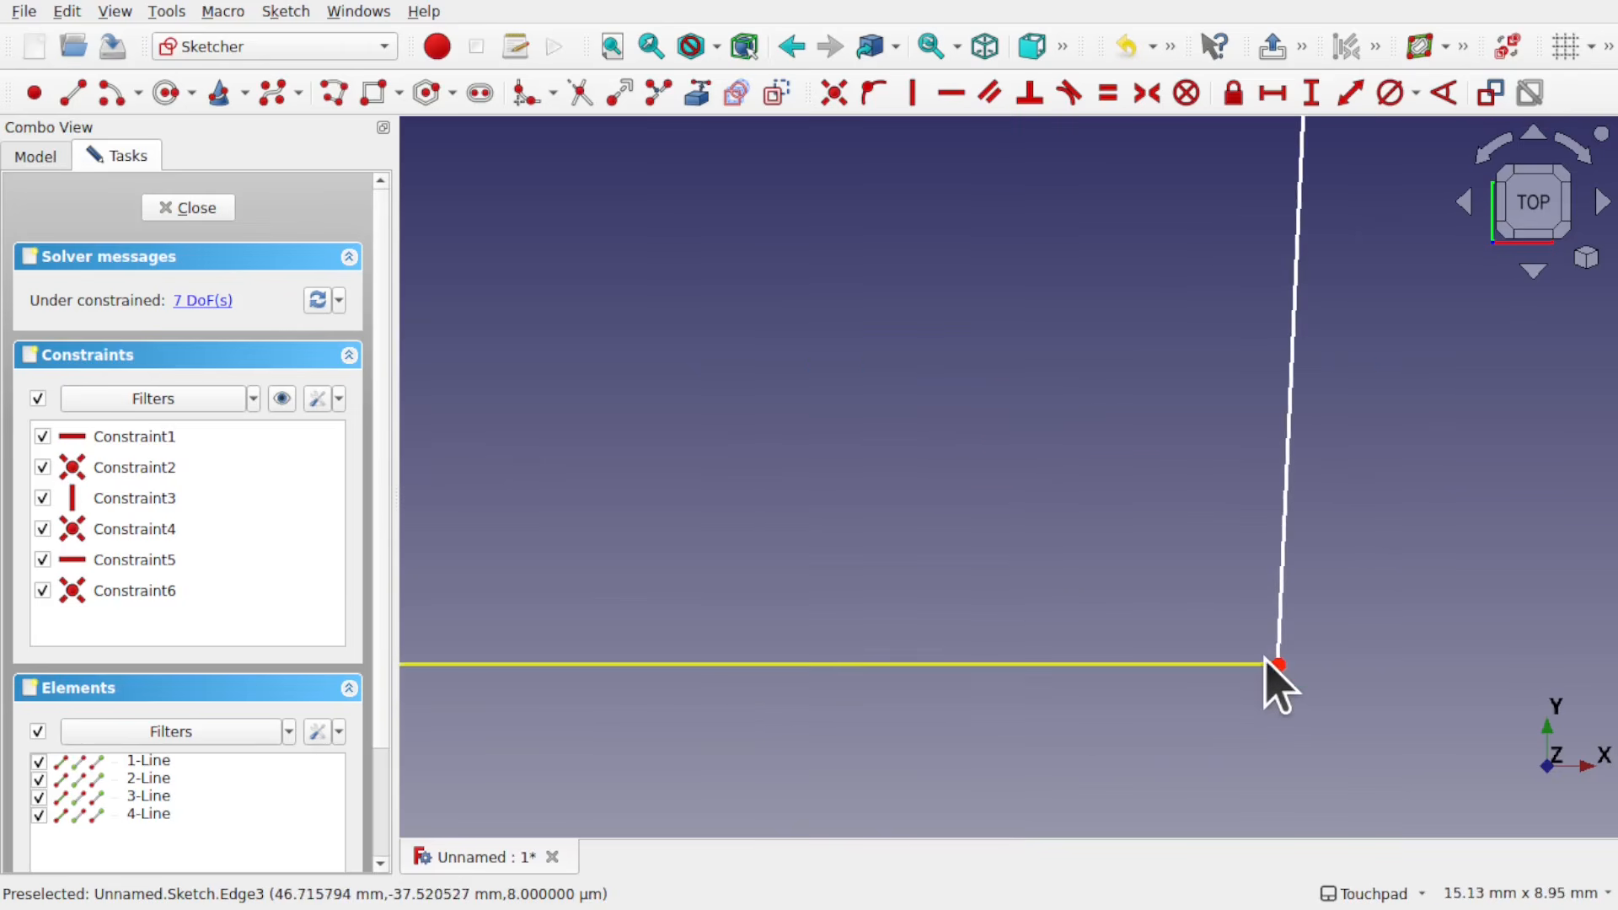
scroll(1265, 662, "down", 10)
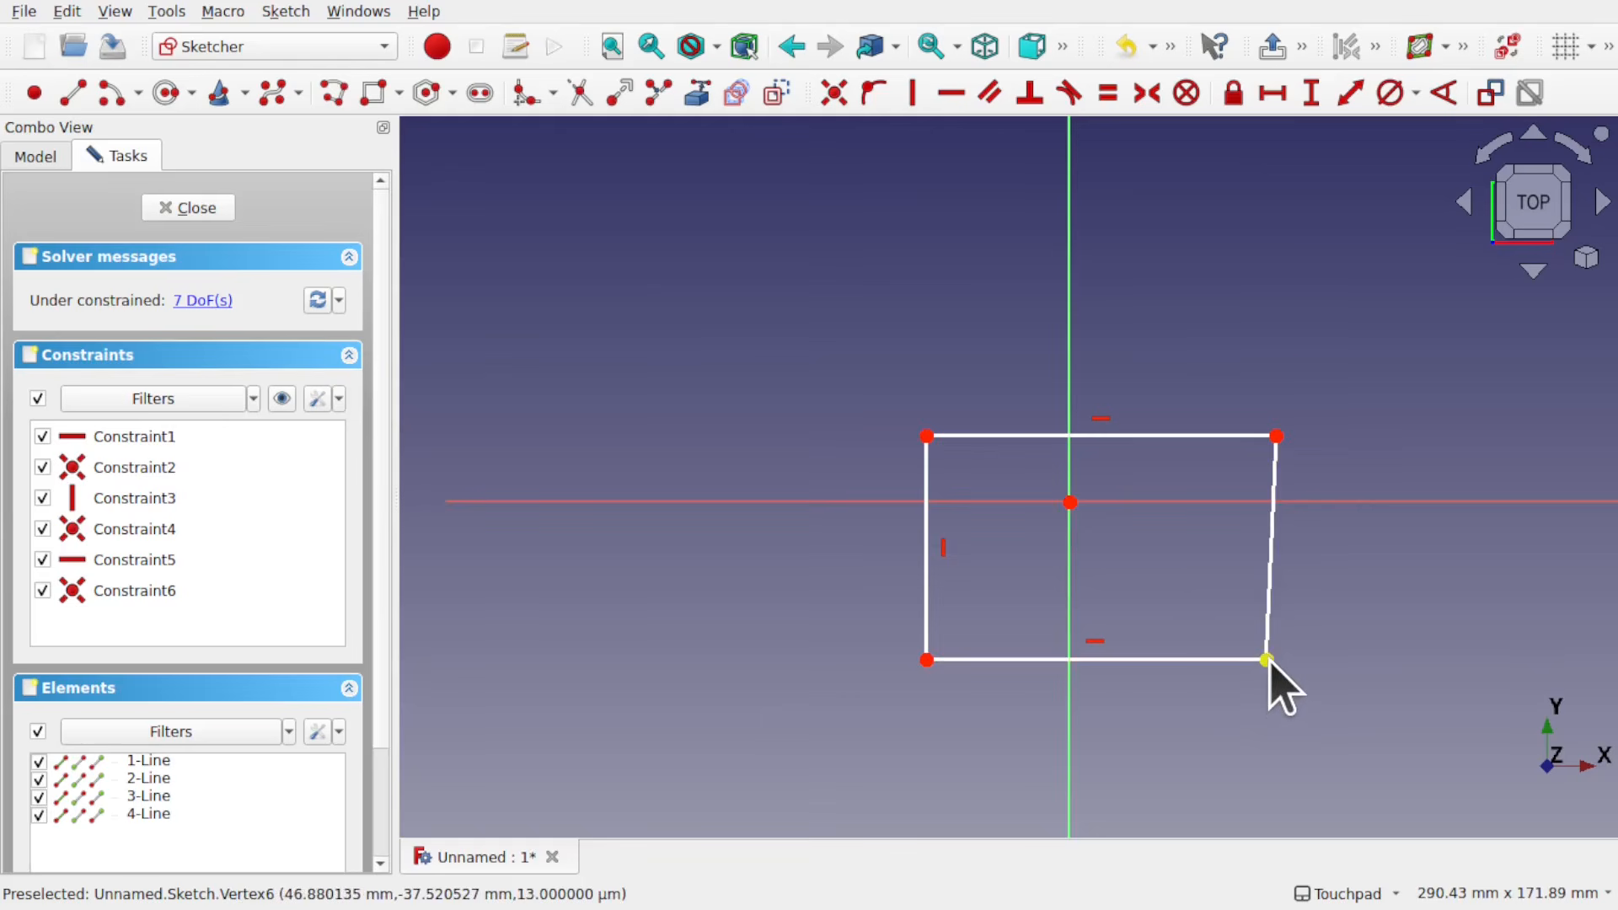
scroll(1266, 659, "up", 5)
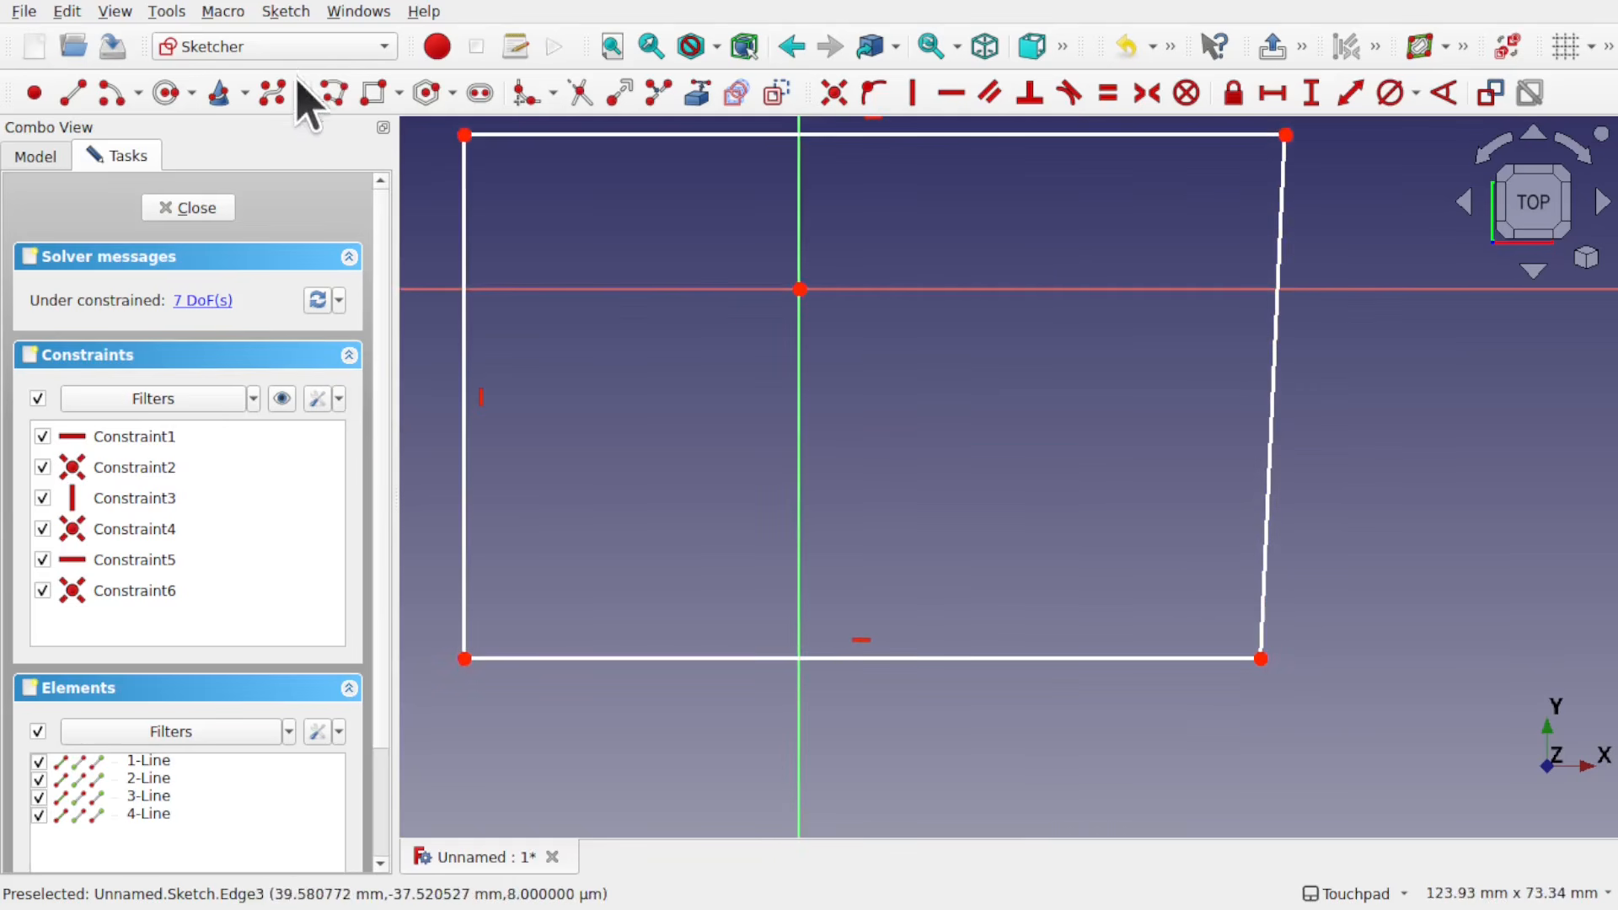
left_click(223, 209)
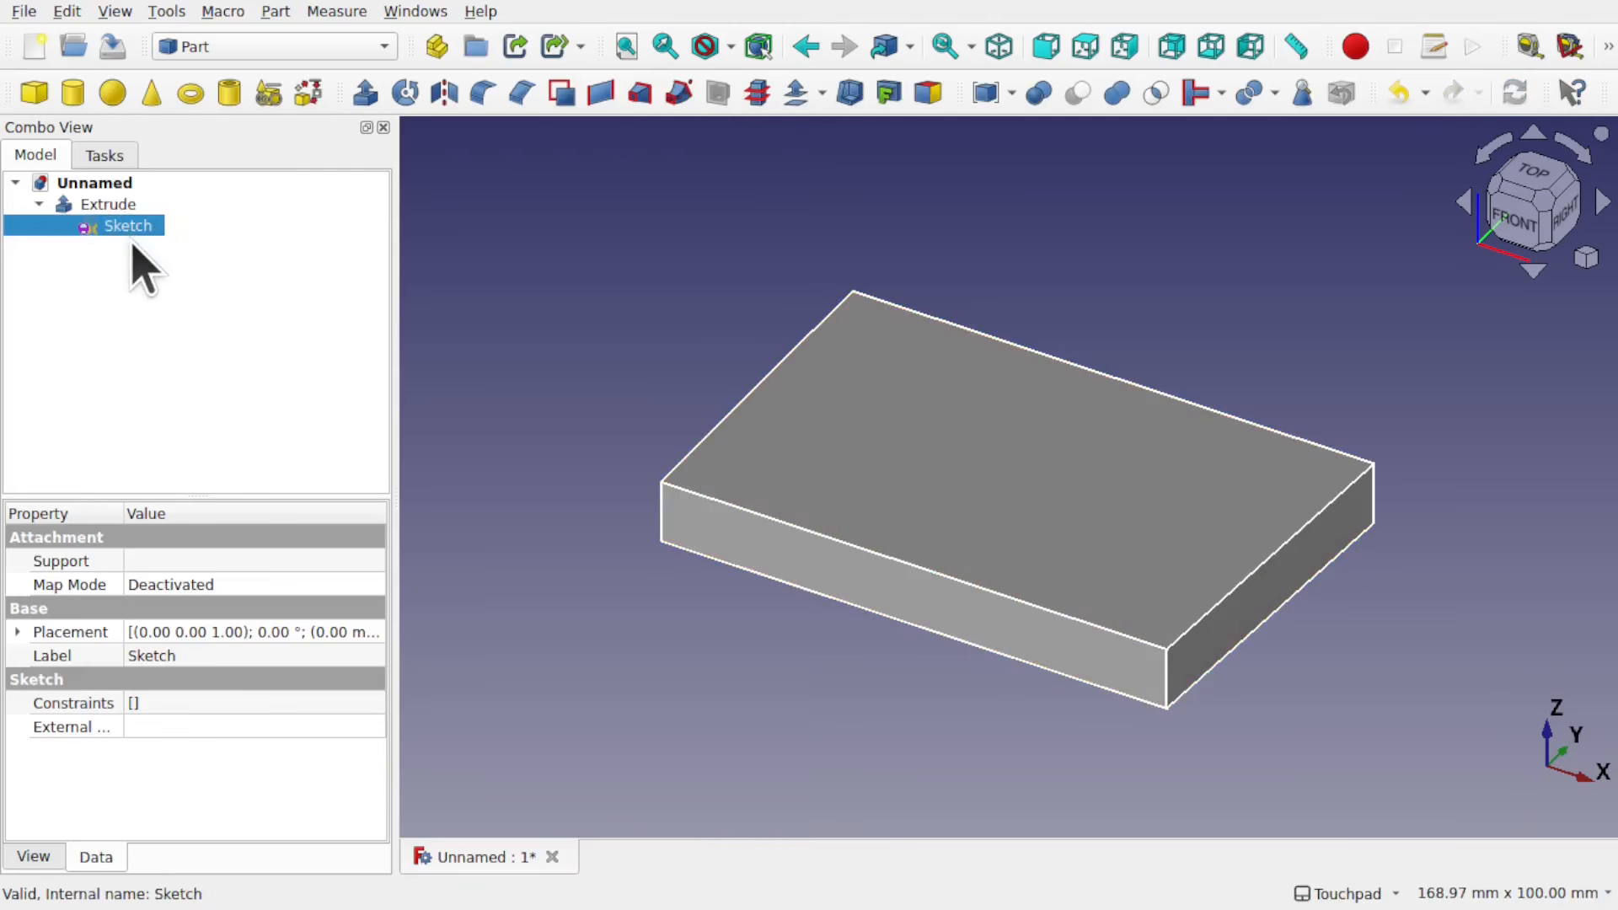
Step: Run Check Geometry on the edited base sketch and examine its shape type, element counts and closed status in Shape Content
left_click(281, 16)
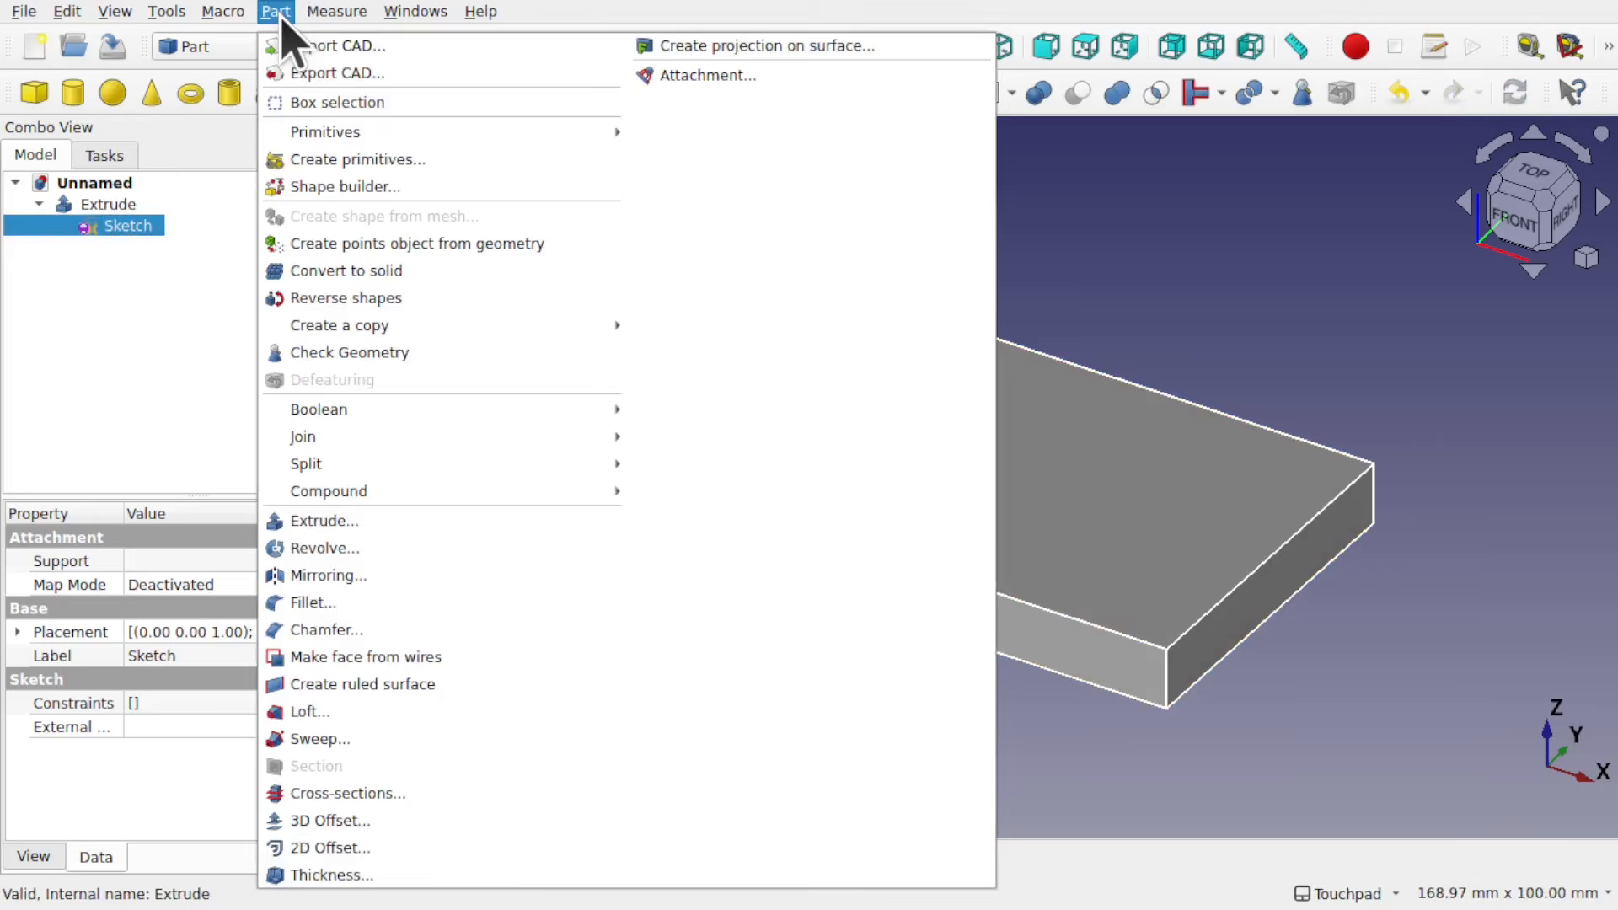
left_click(362, 352)
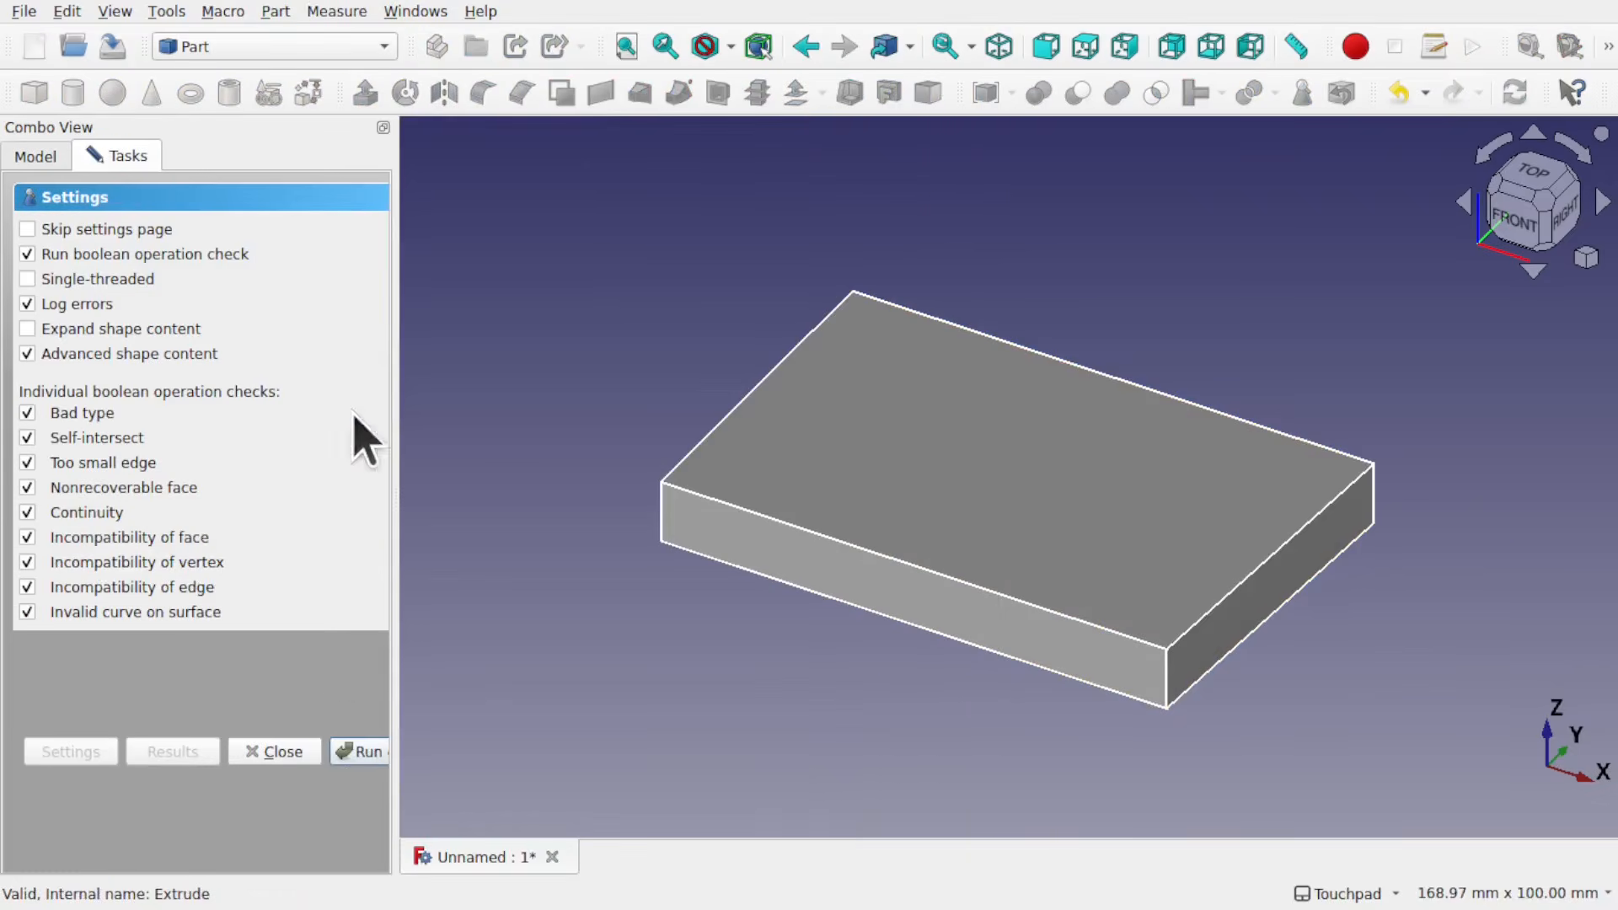
left_click(363, 752)
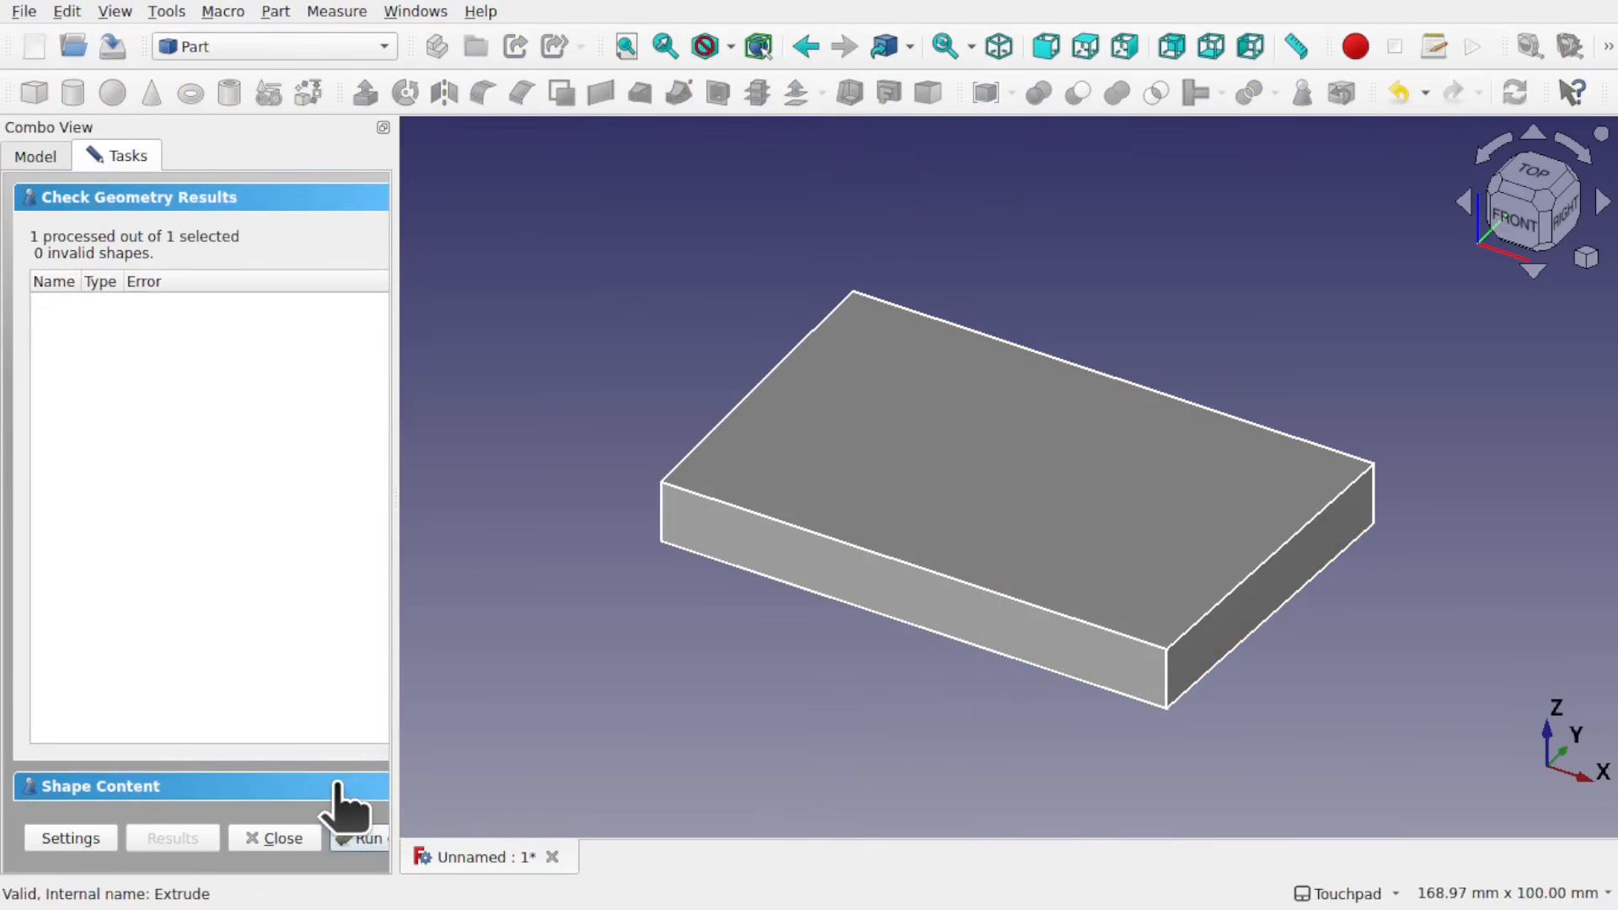
left_click(337, 785)
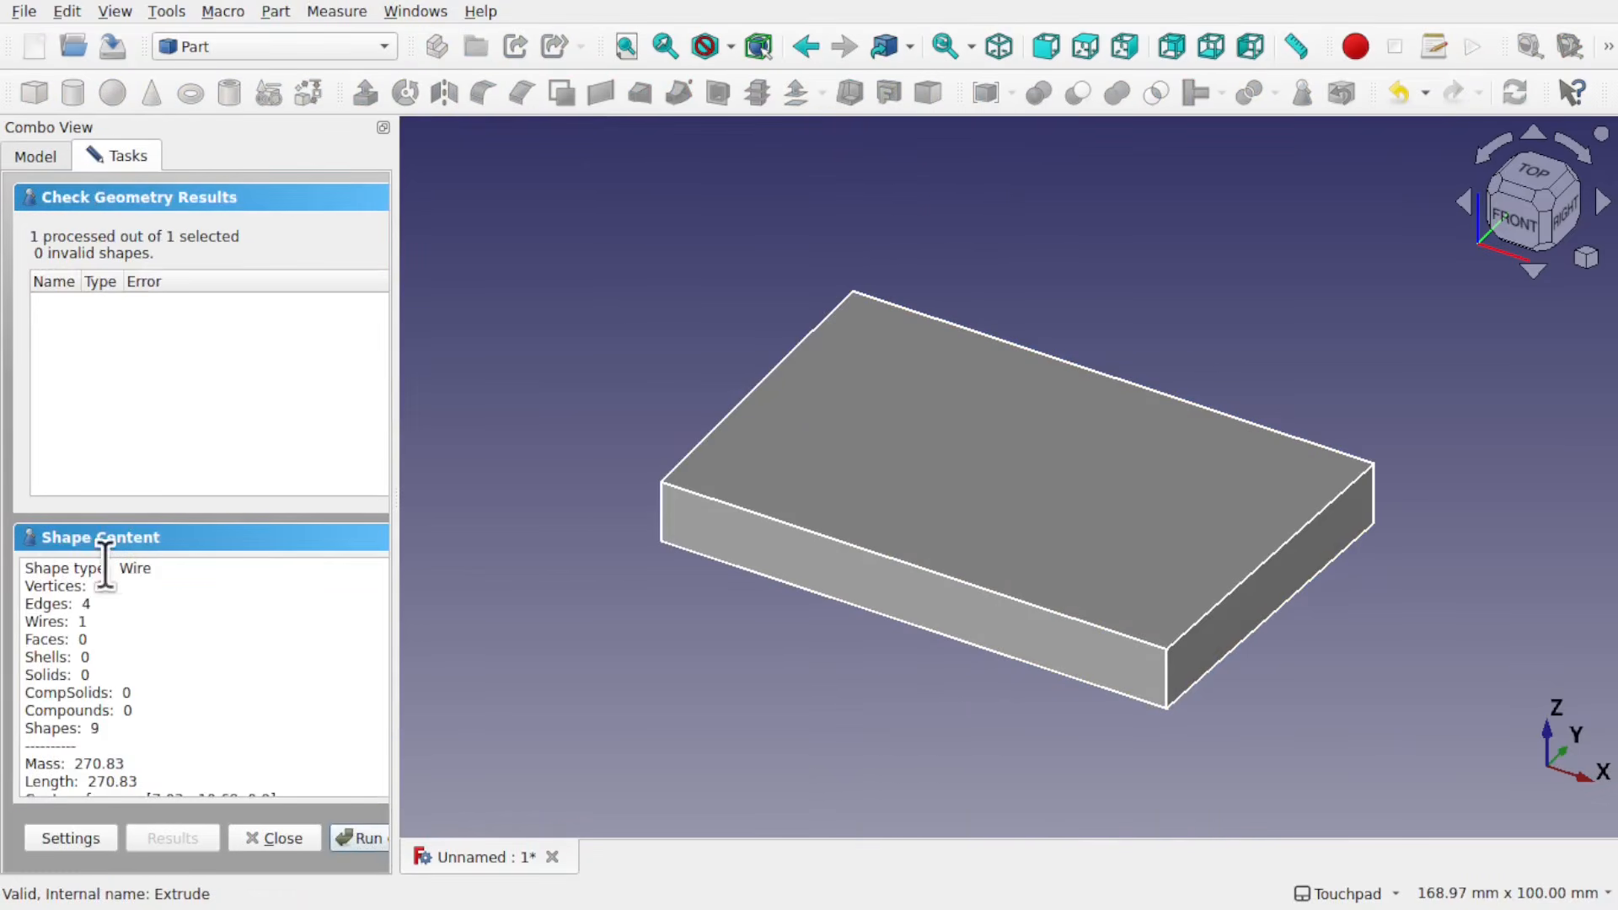
scroll(184, 608, "up", 1)
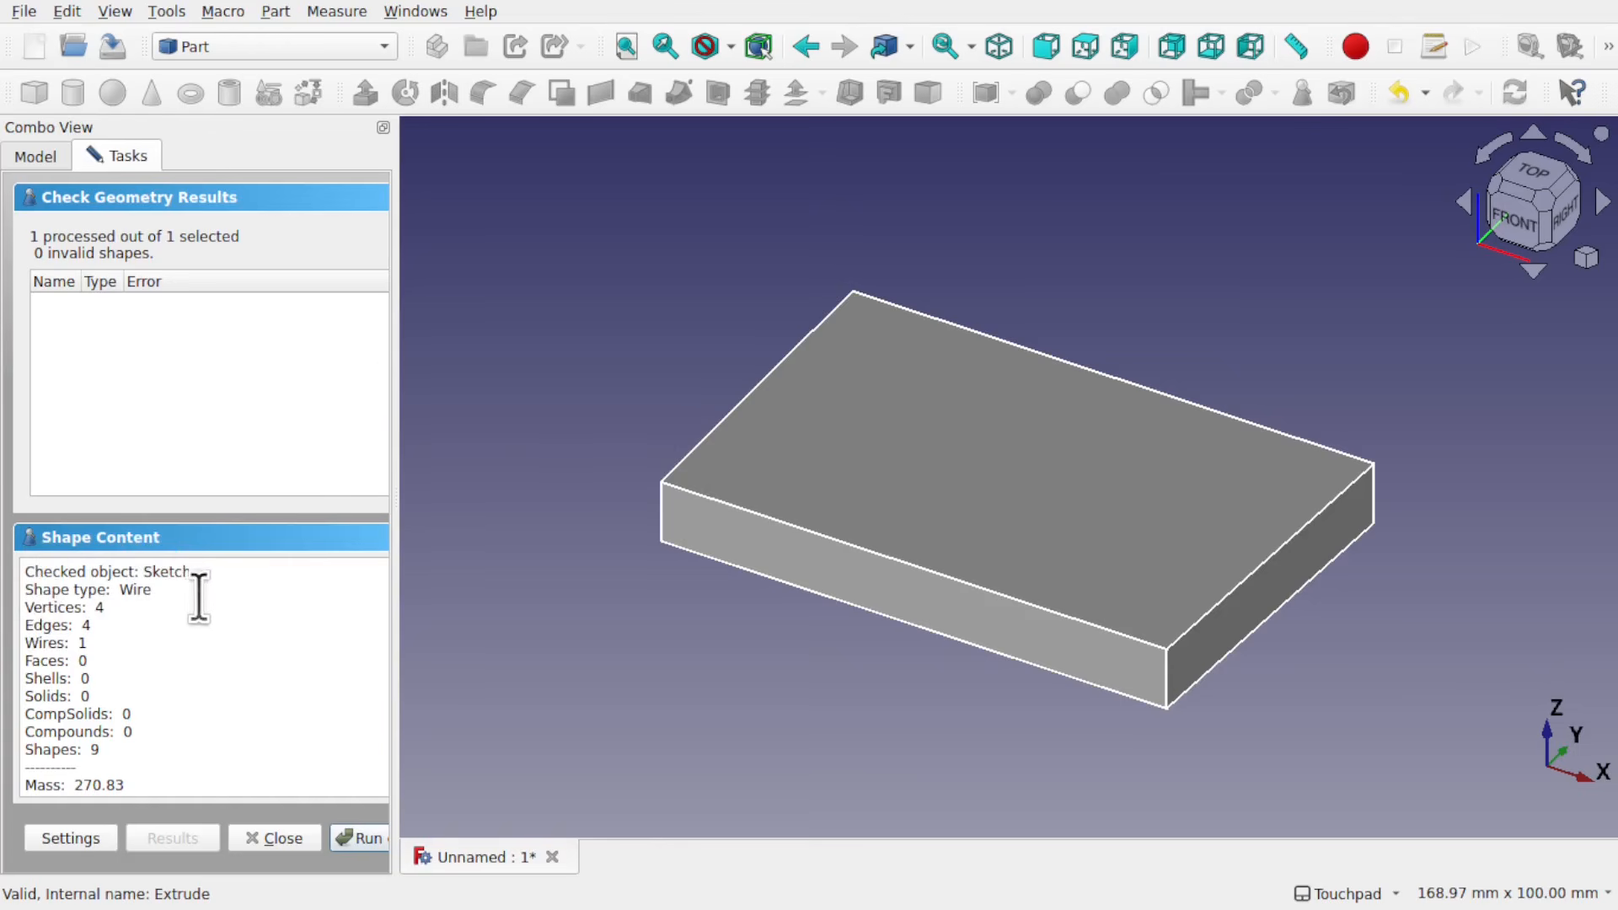
scroll(223, 716, "down", 2)
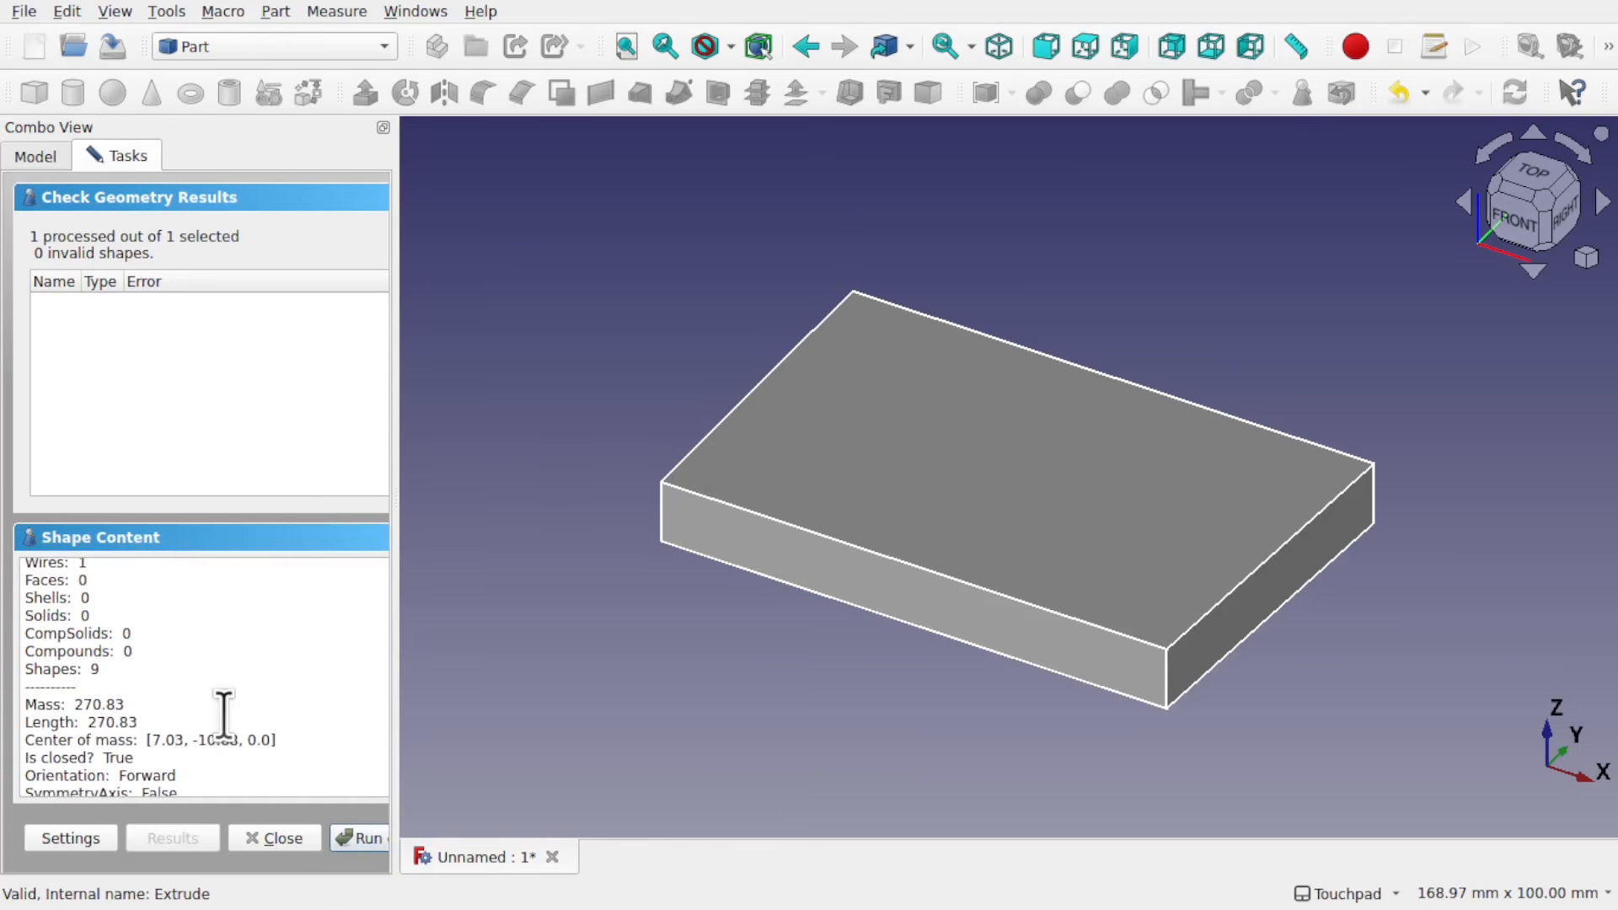
scroll(224, 717, "down", 1)
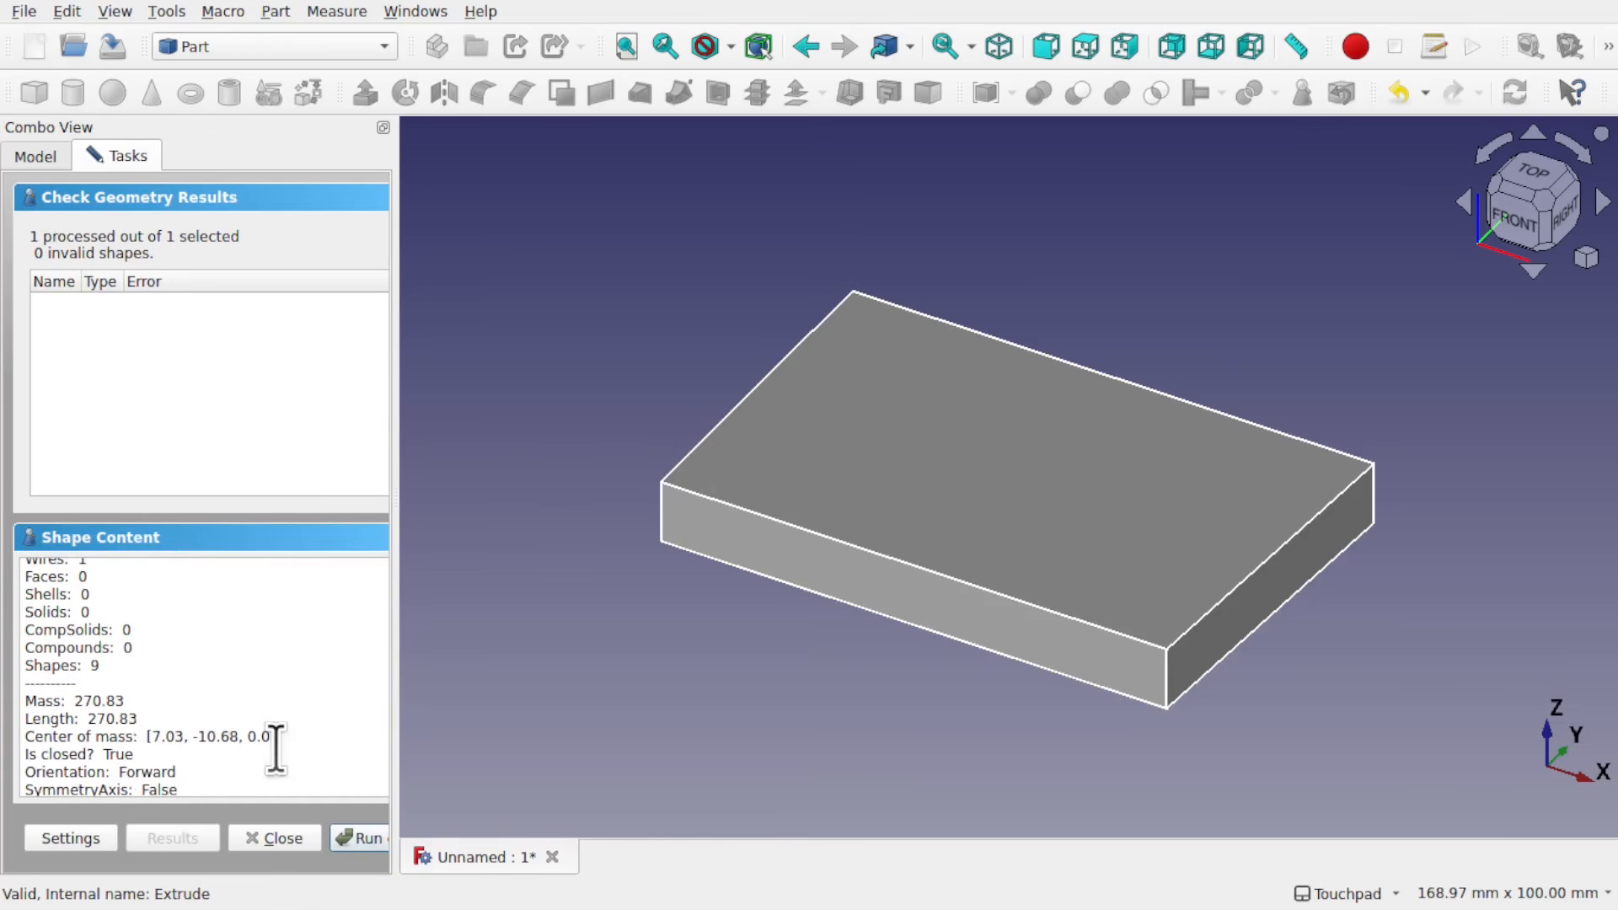
Step: Close the geometry check, open the extrusion's base sketch and move its upper right corner slightly inward along the top line
left_click(285, 838)
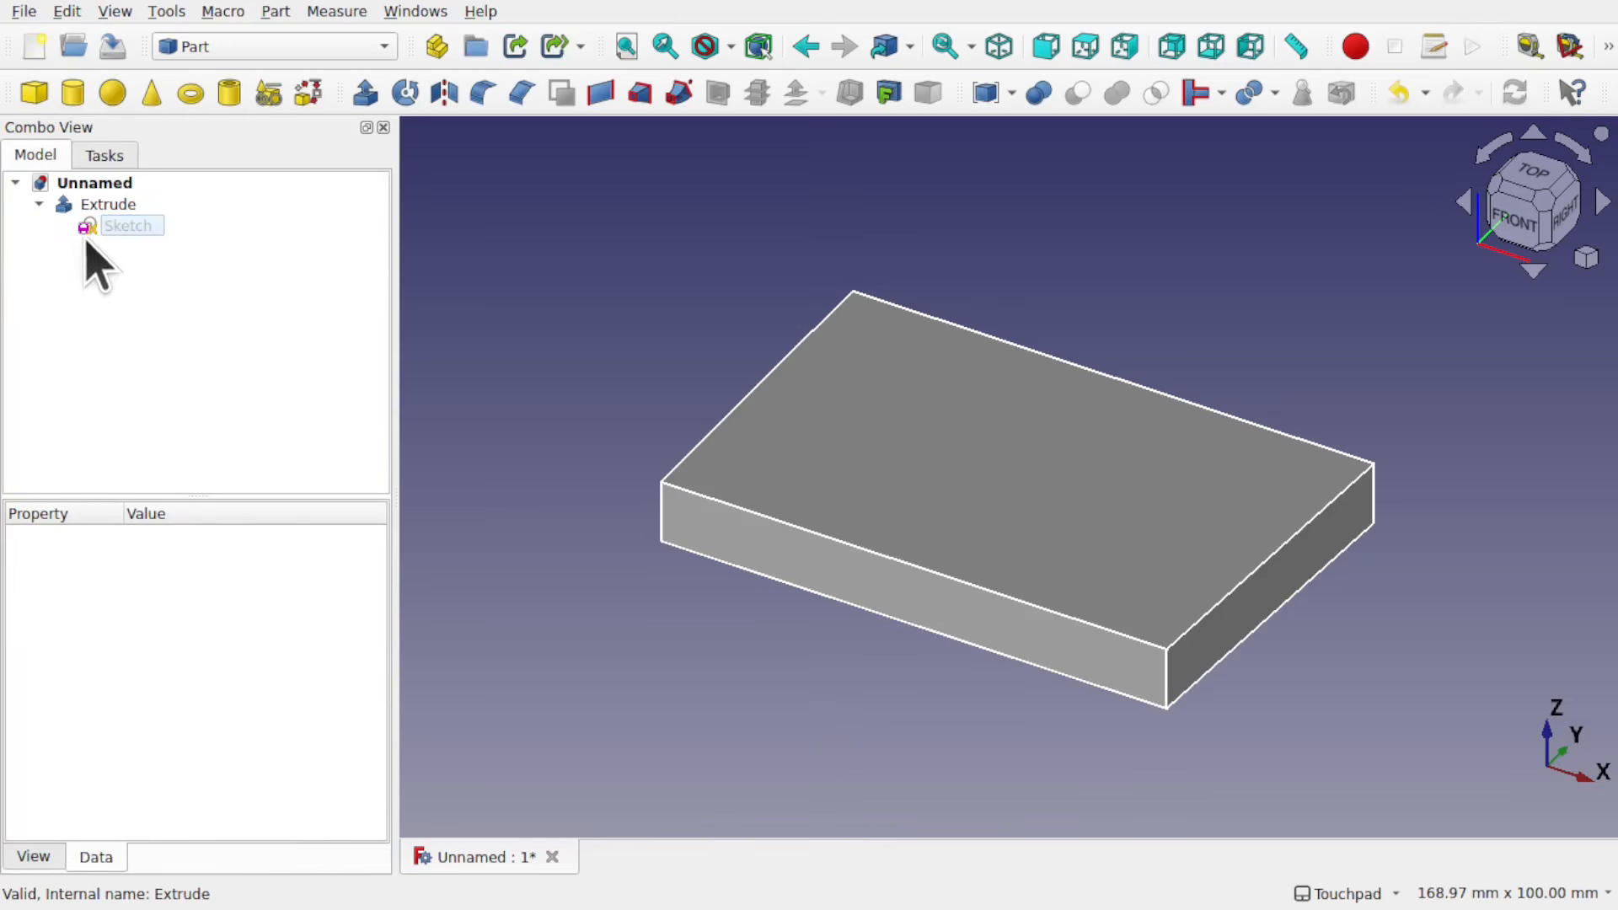
double_click(118, 226)
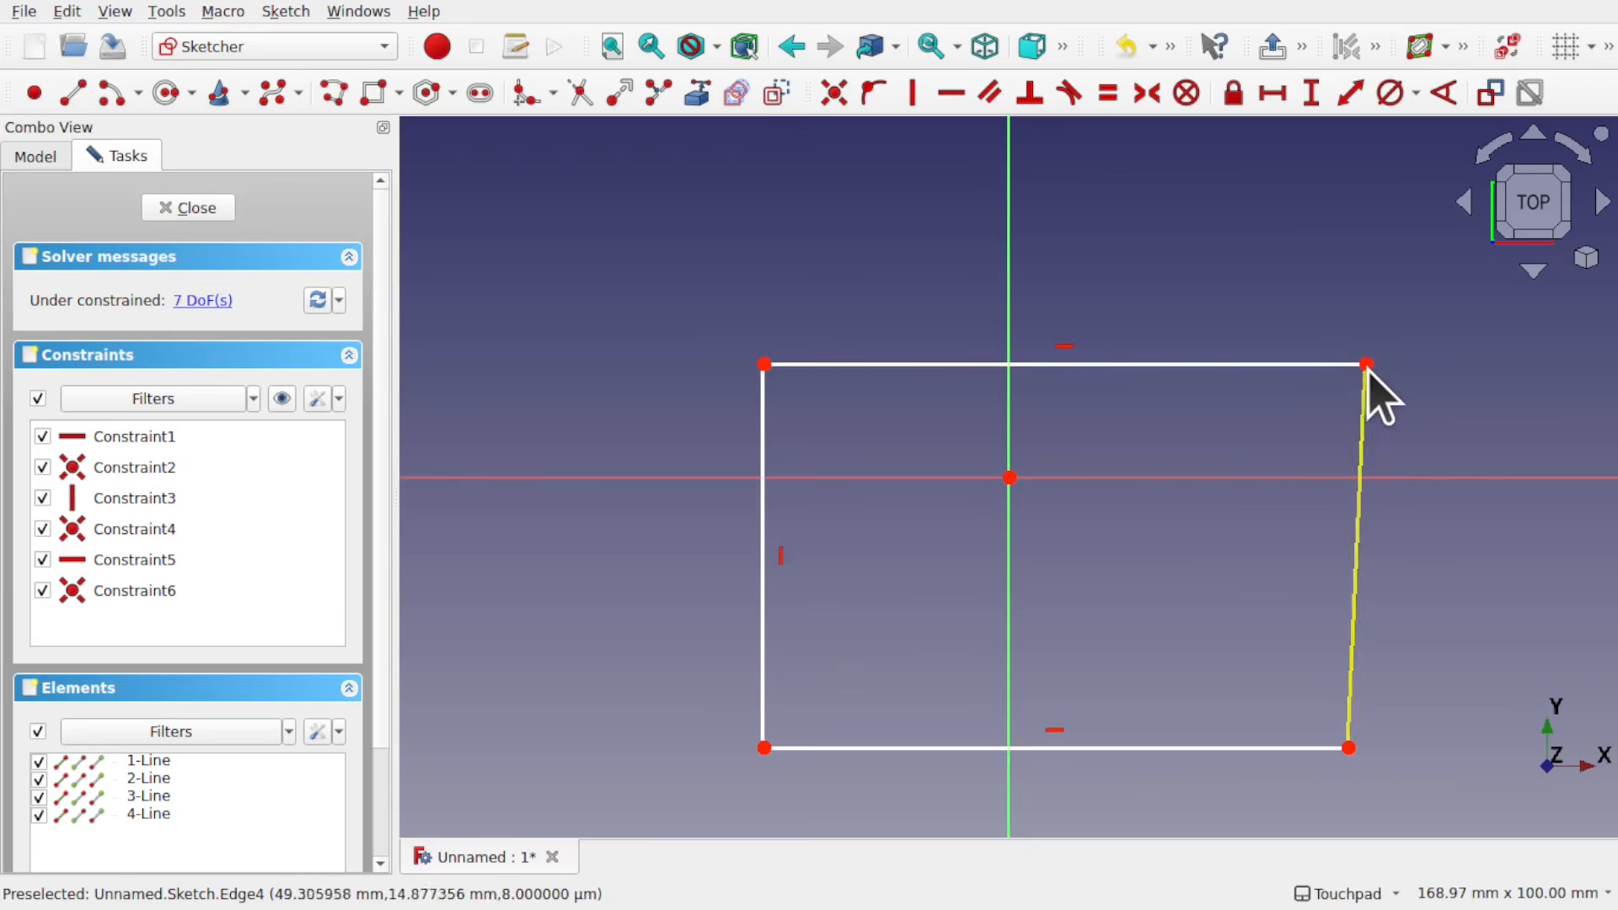
left_click_drag(1369, 363, 1361, 364)
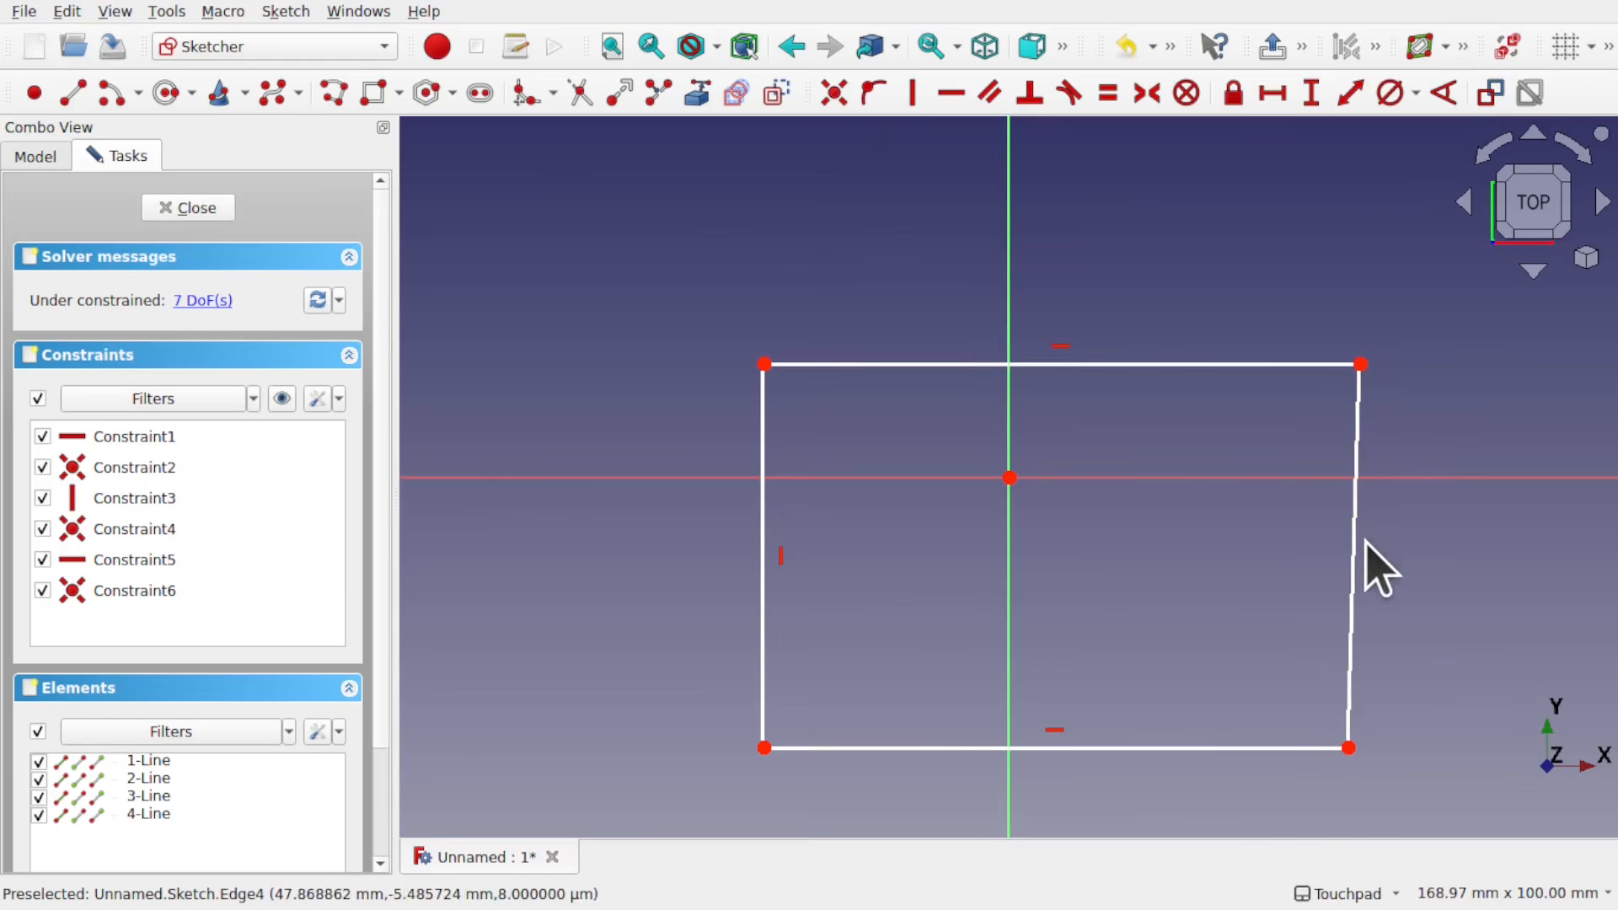
Step: Try a vertical constraint on the slanted right line, inspect its lower corner closely, and undo the constraint
left_click(1353, 573)
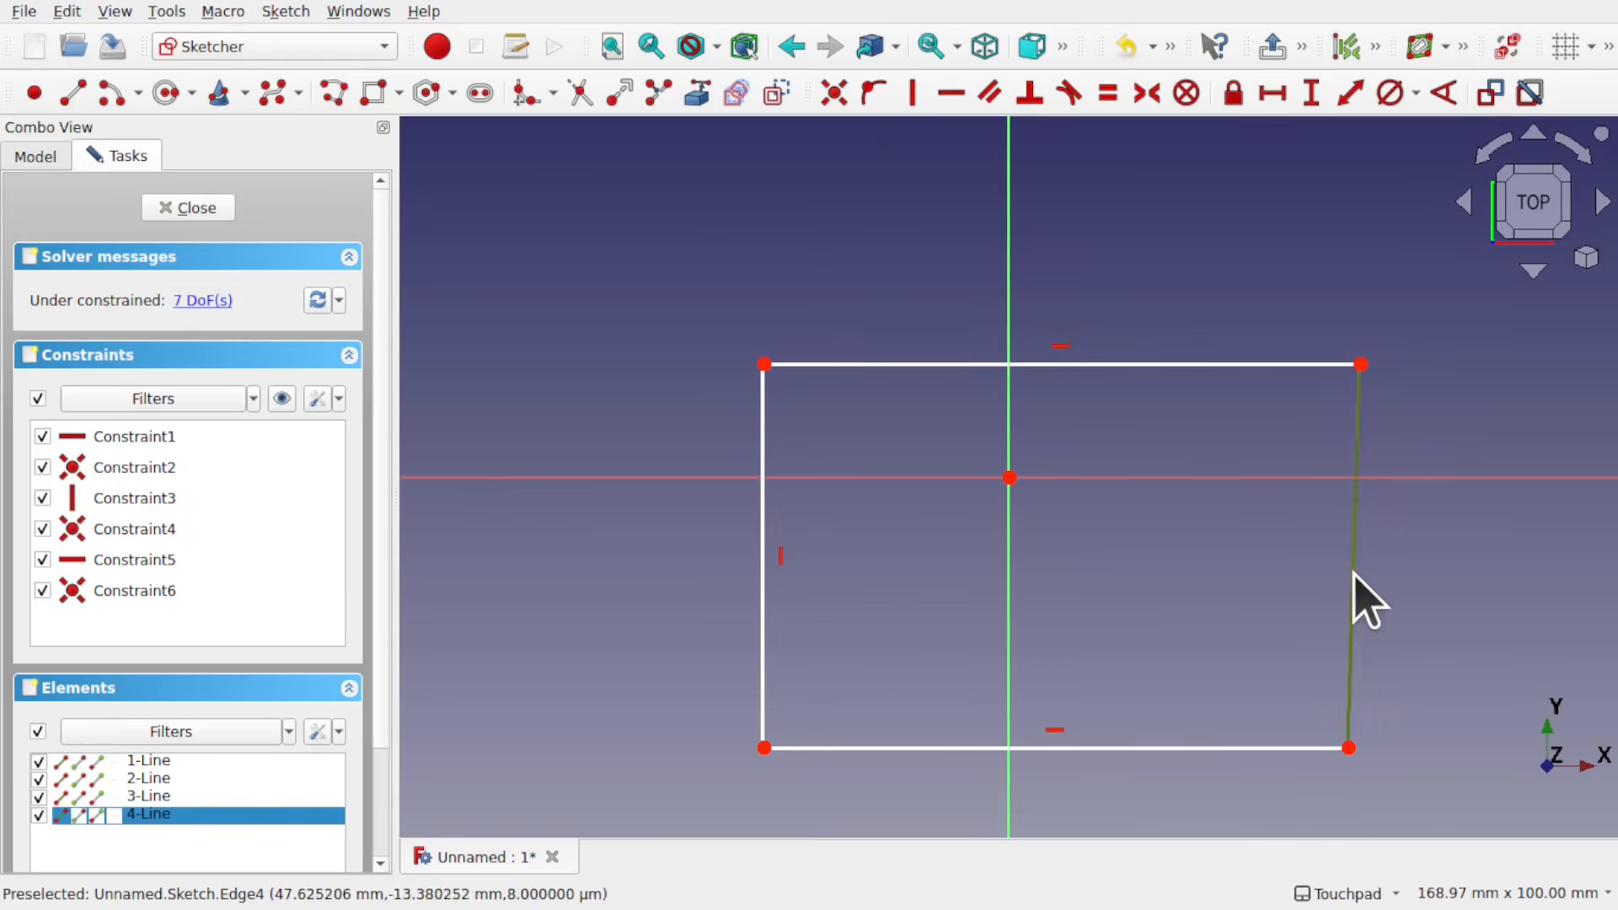
left_click(912, 92)
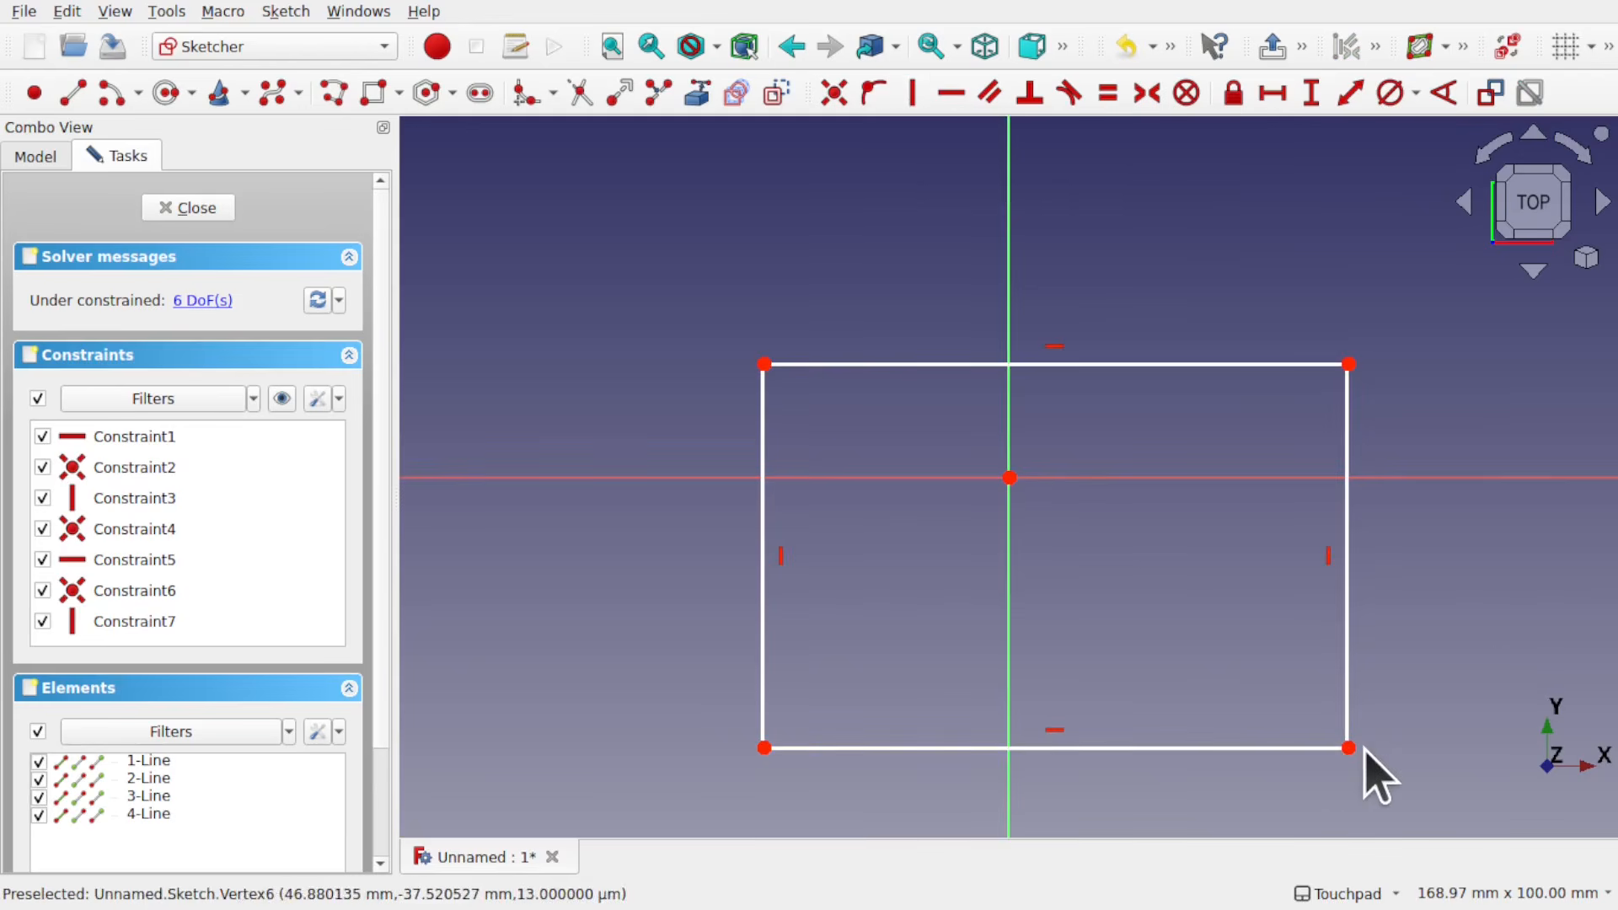
scroll(1365, 762, "up", 5)
scroll(1361, 779, "up", 5)
scroll(1357, 780, "down", 10)
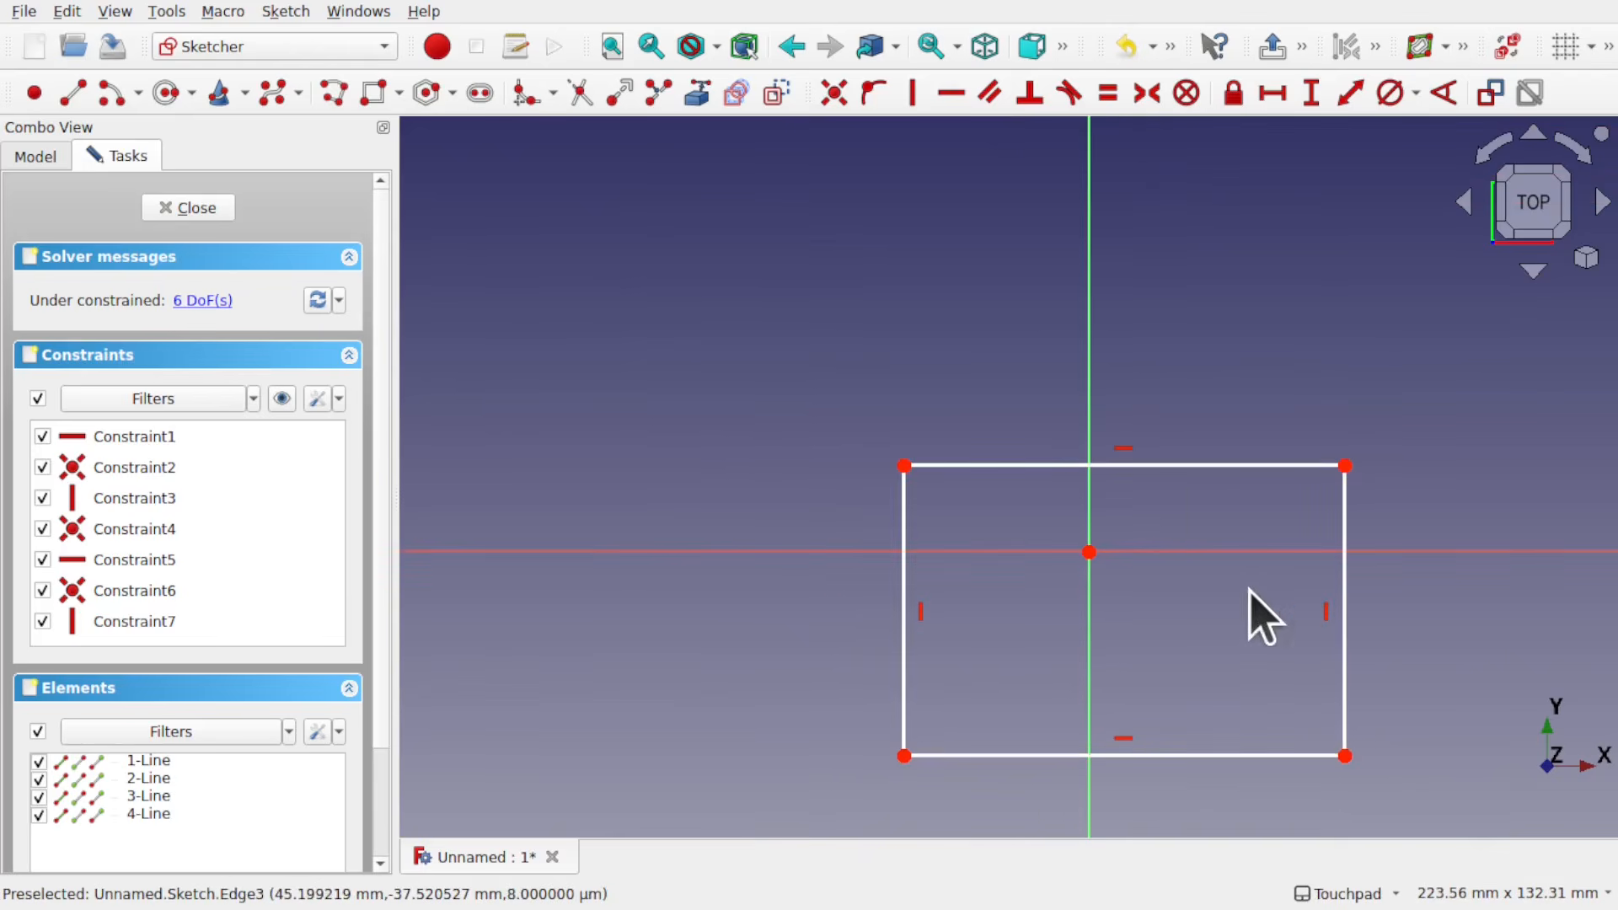
key("ctrl+z")
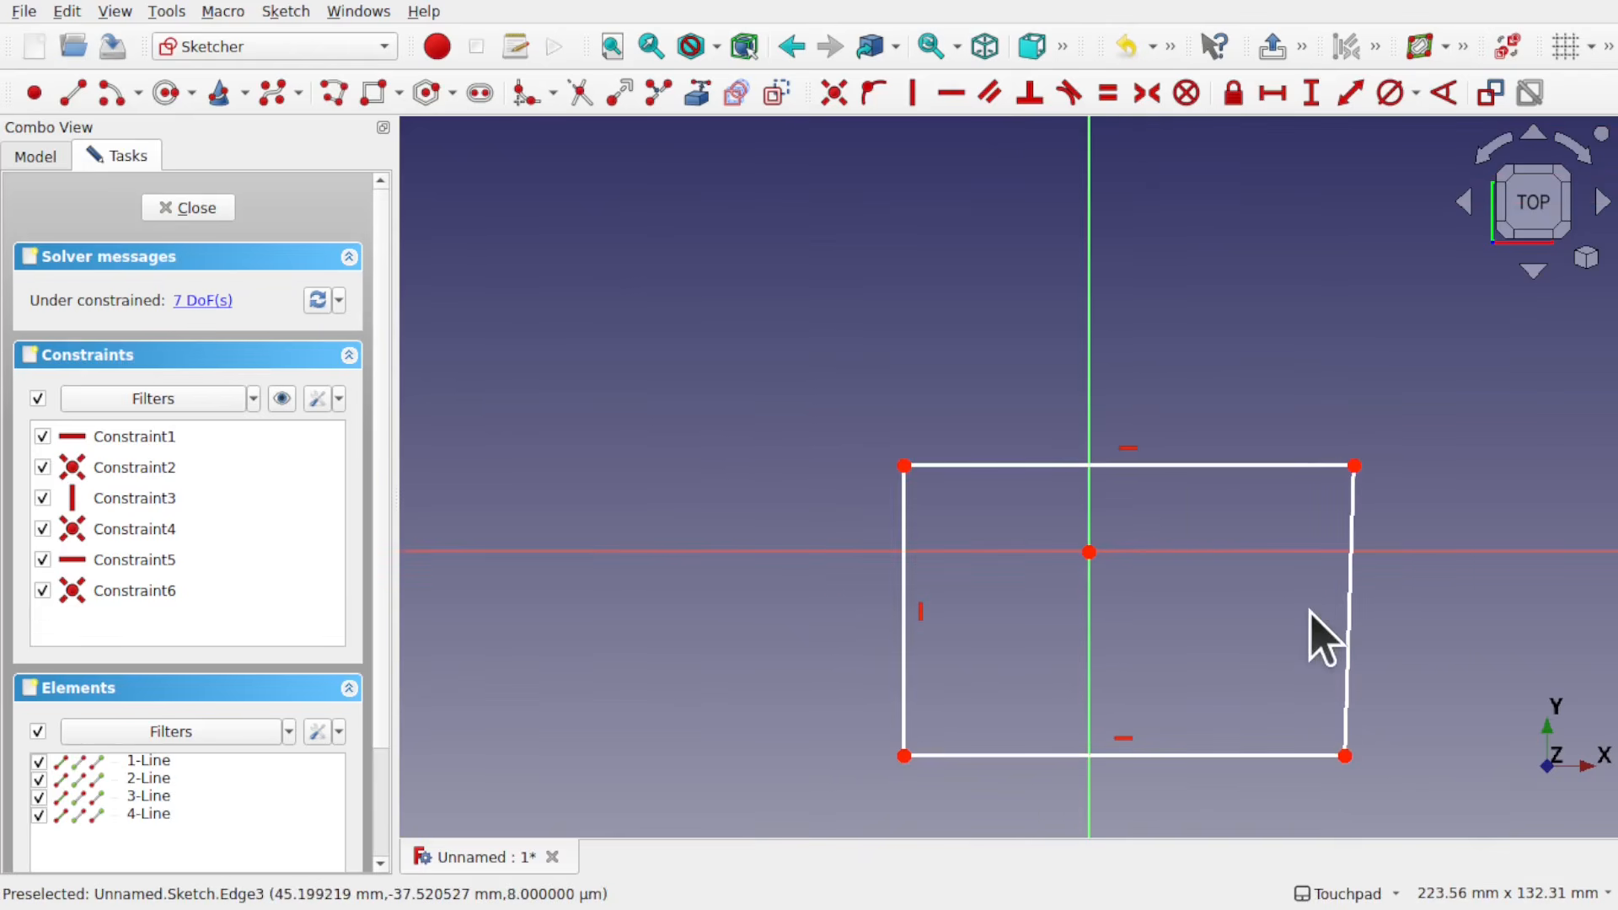
Step: Add a horizontal length dimension of 82.59 mm to the top line
left_click(1240, 468)
left_click(1264, 93)
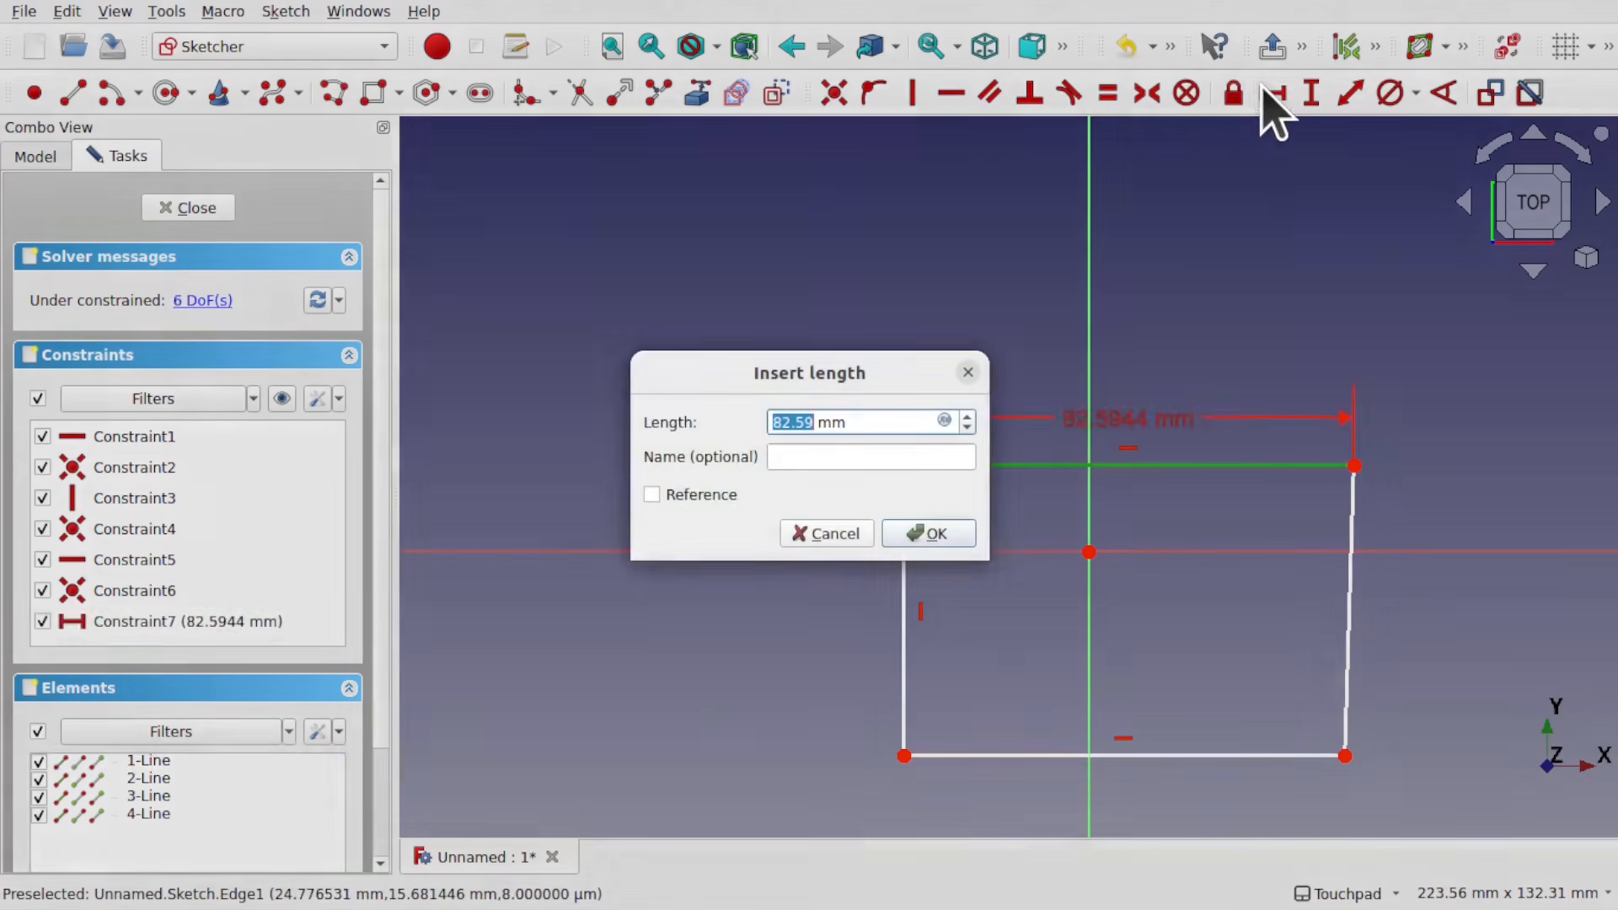
left_click(927, 539)
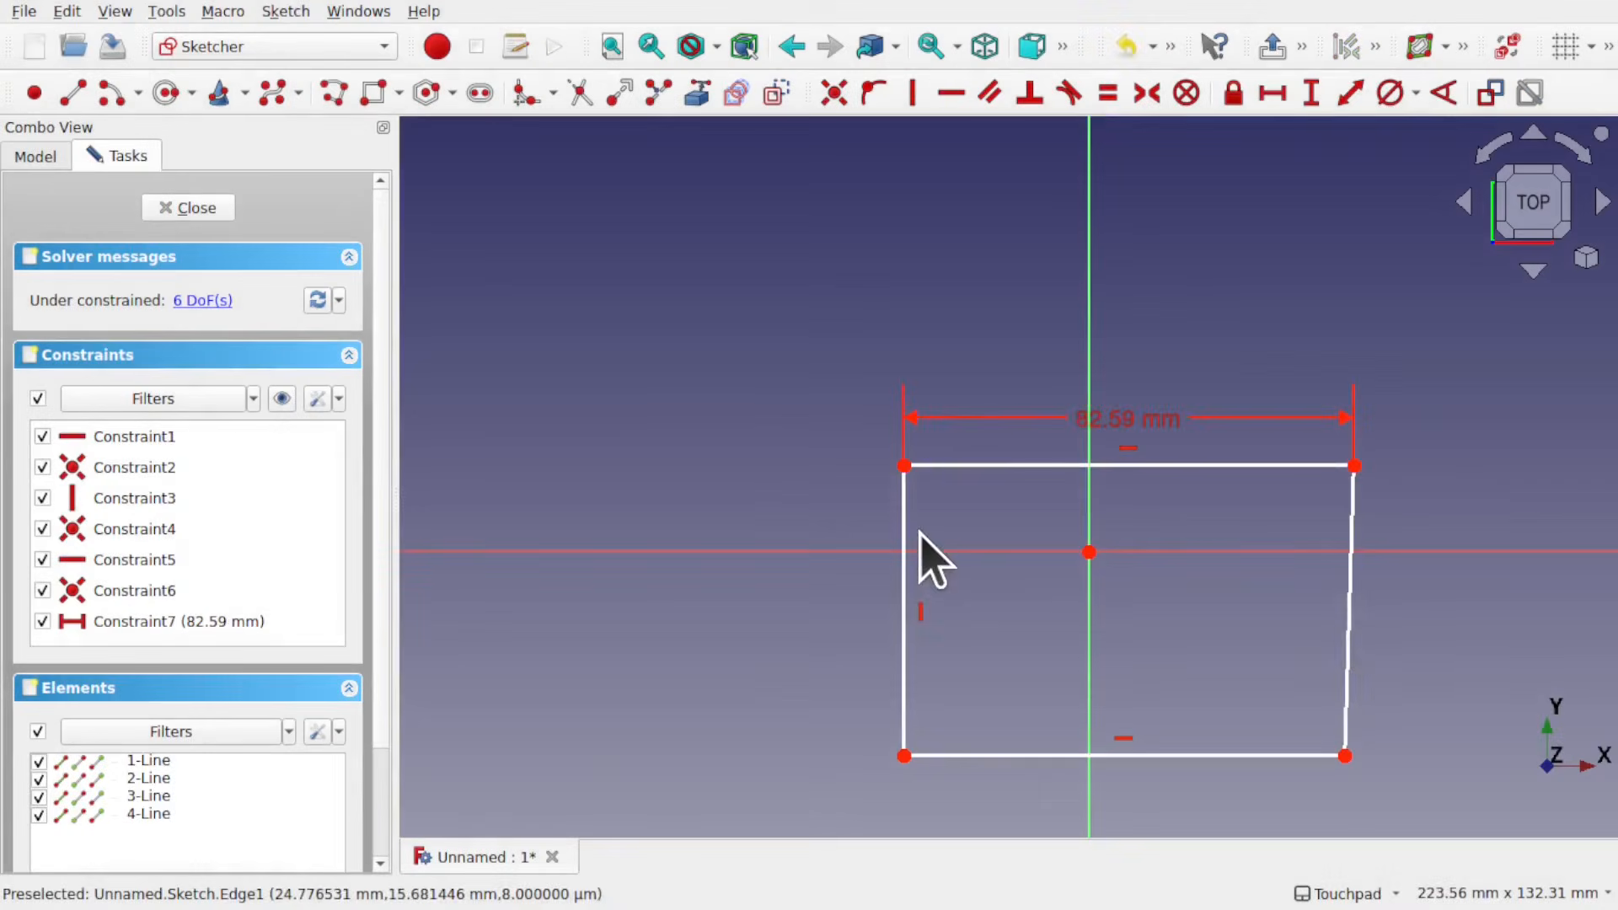
Step: Constrain the slanted right line vertical, inspect its lower corner, close and reopen the sketch, and undo that vertical constraint
left_click(1350, 631)
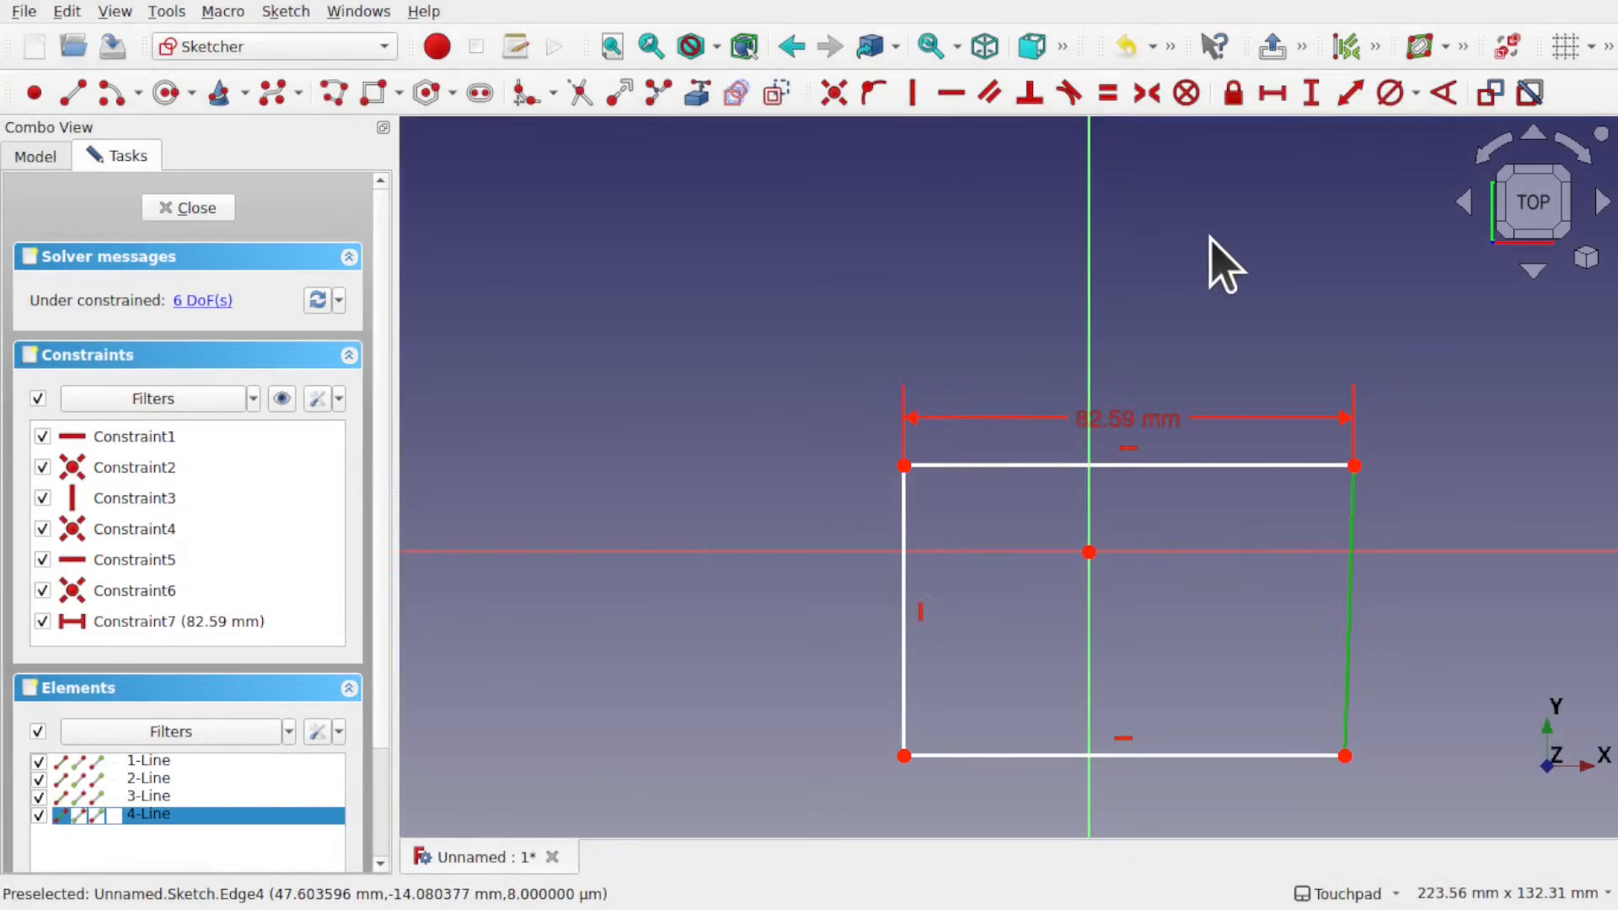
left_click(913, 94)
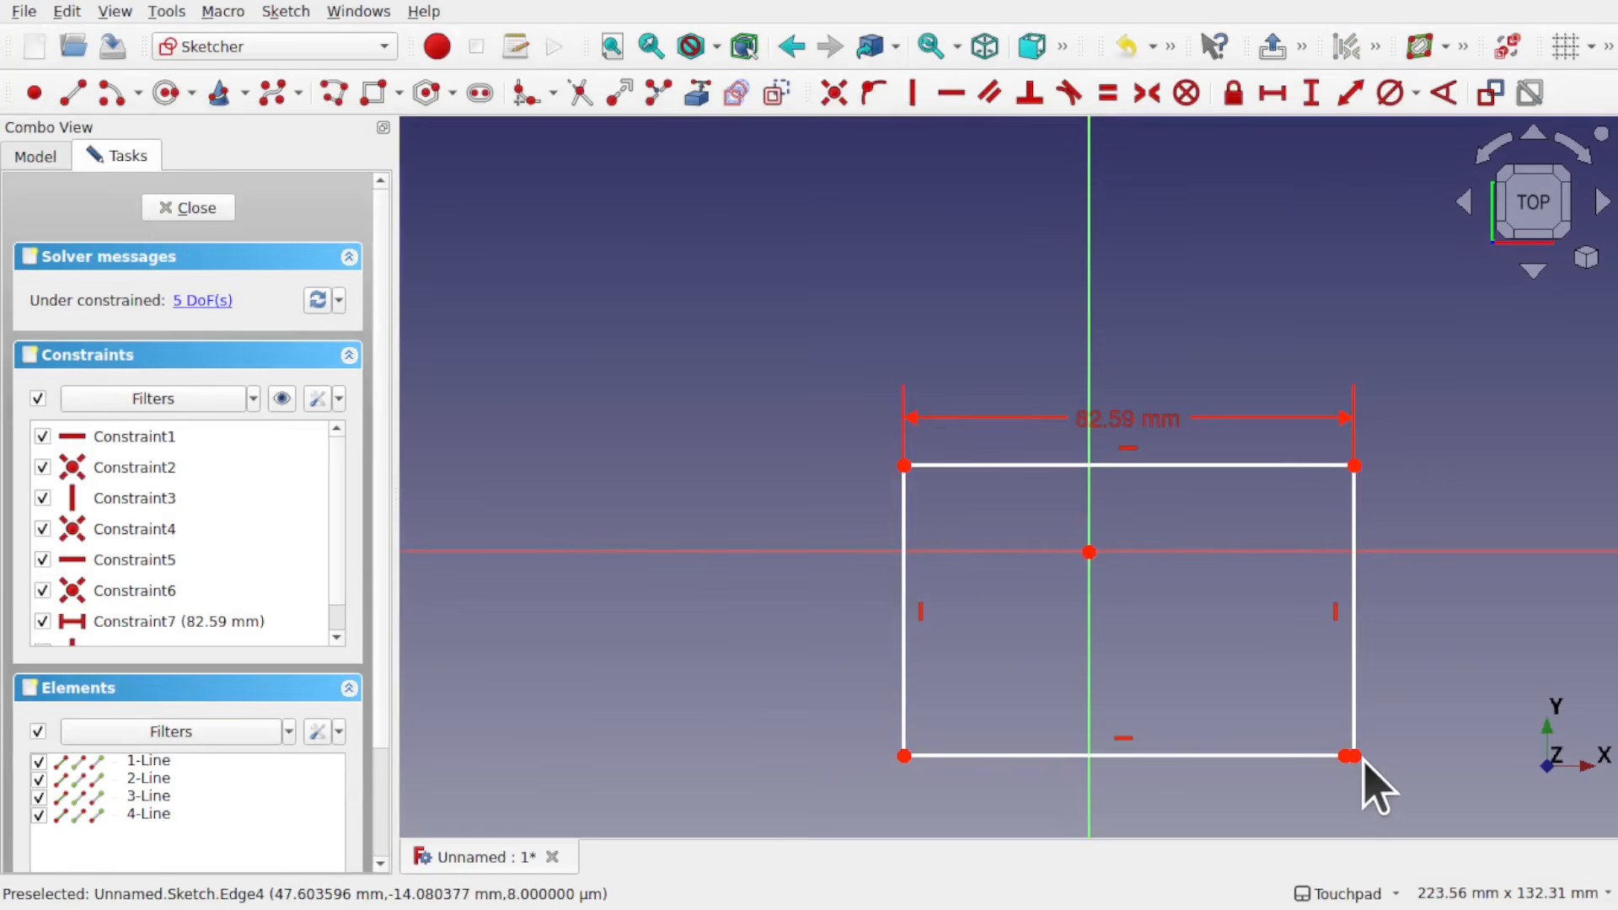
scroll(1365, 763, "up", 6)
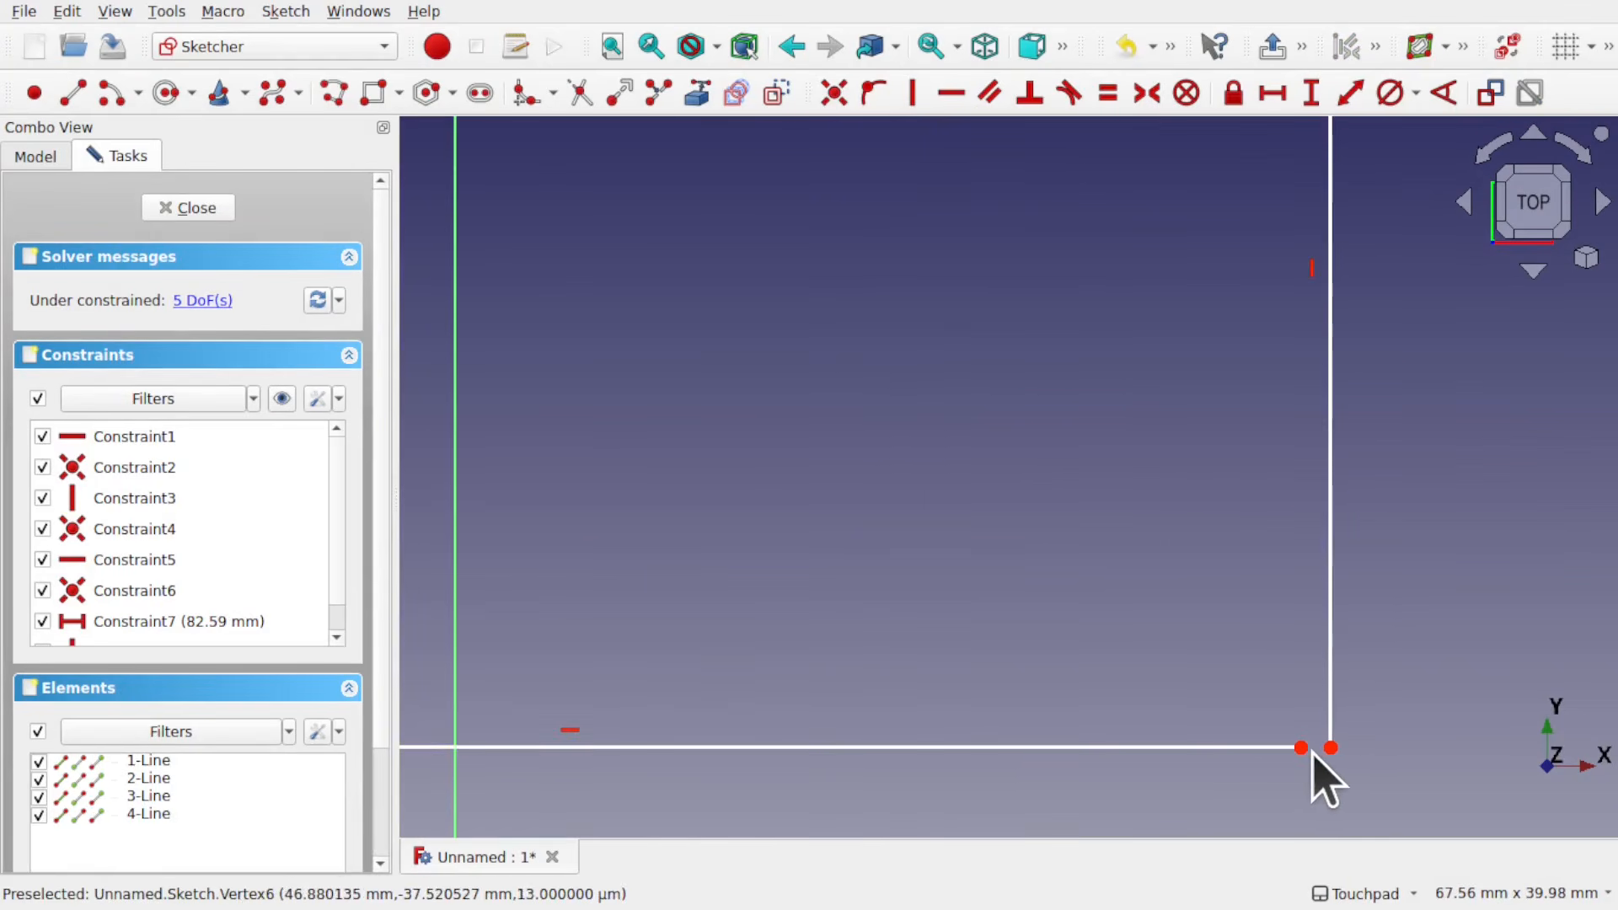
scroll(1318, 756, "down", 6)
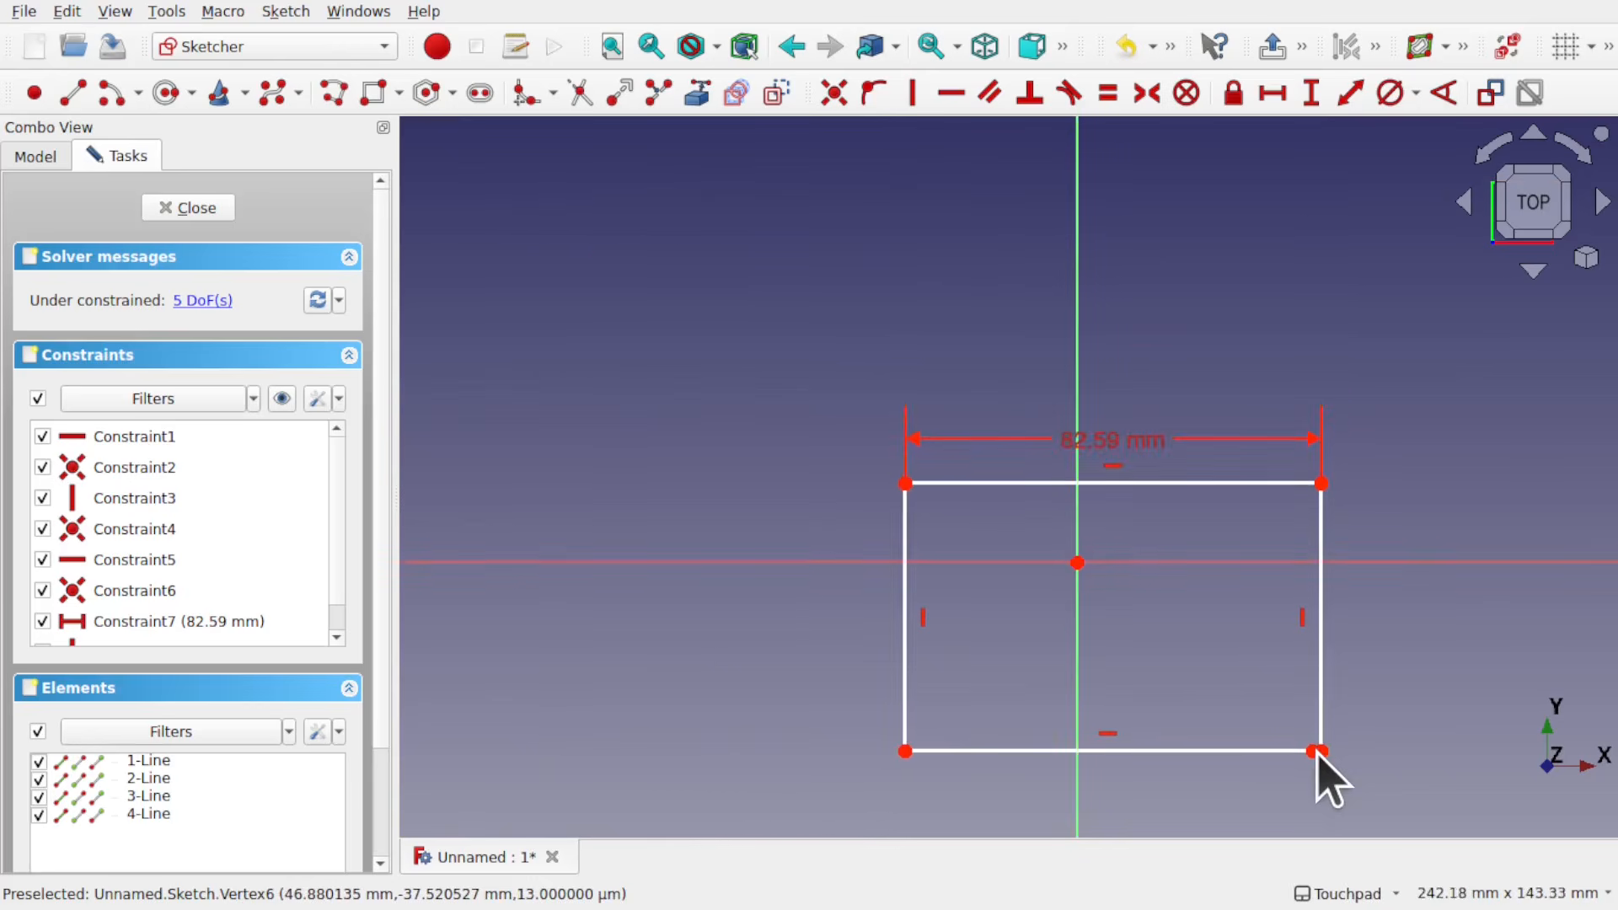
left_click(188, 207)
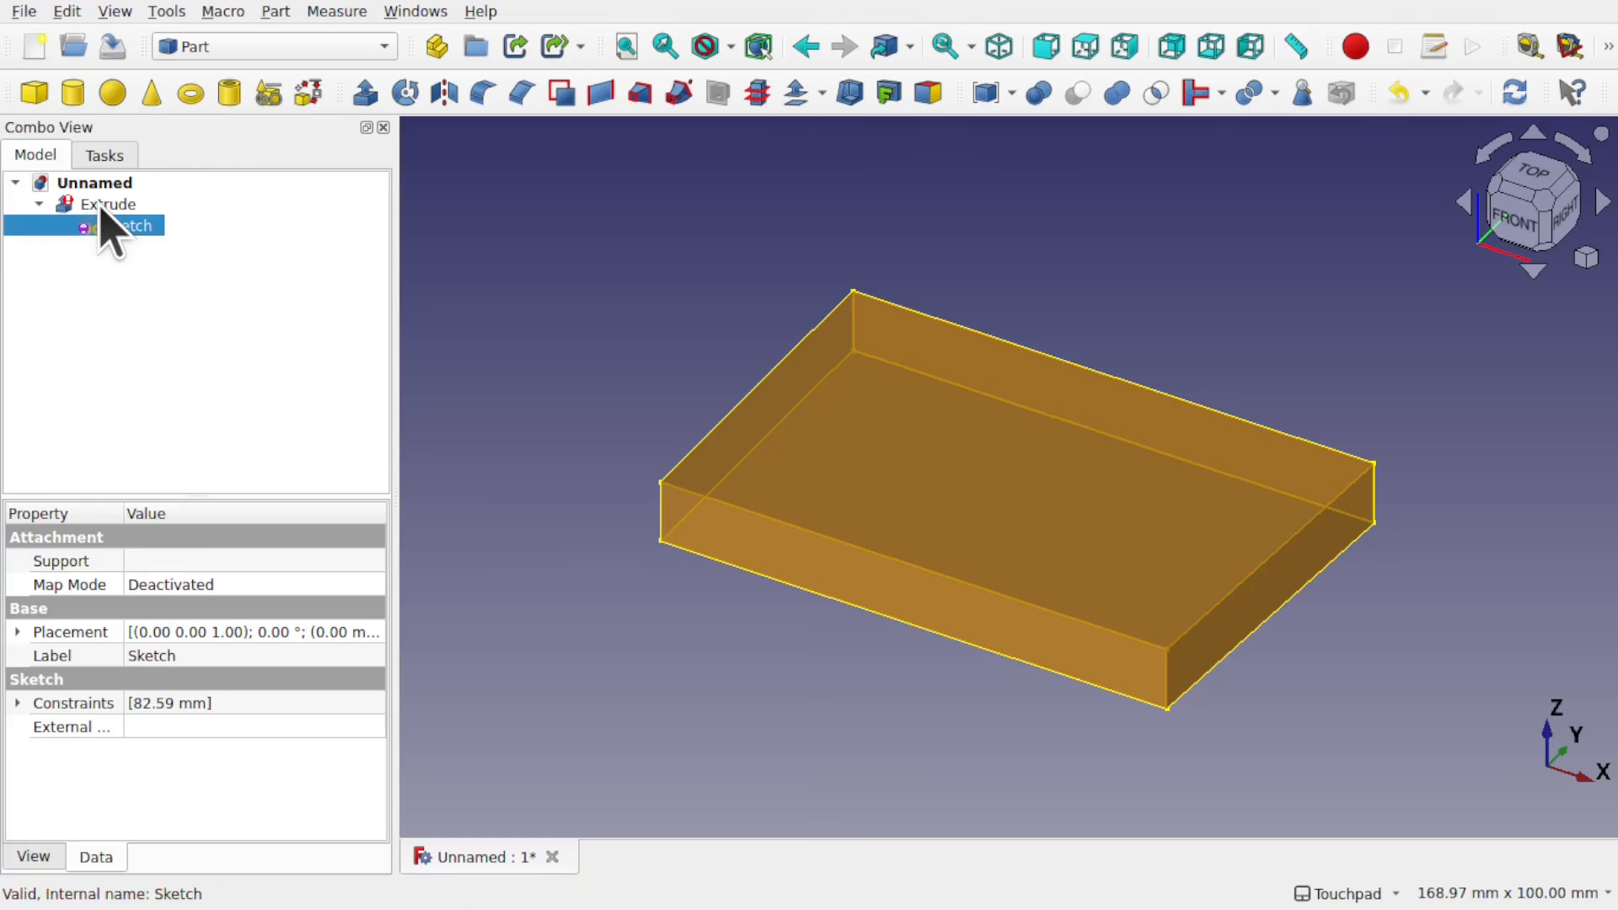
double_click(125, 226)
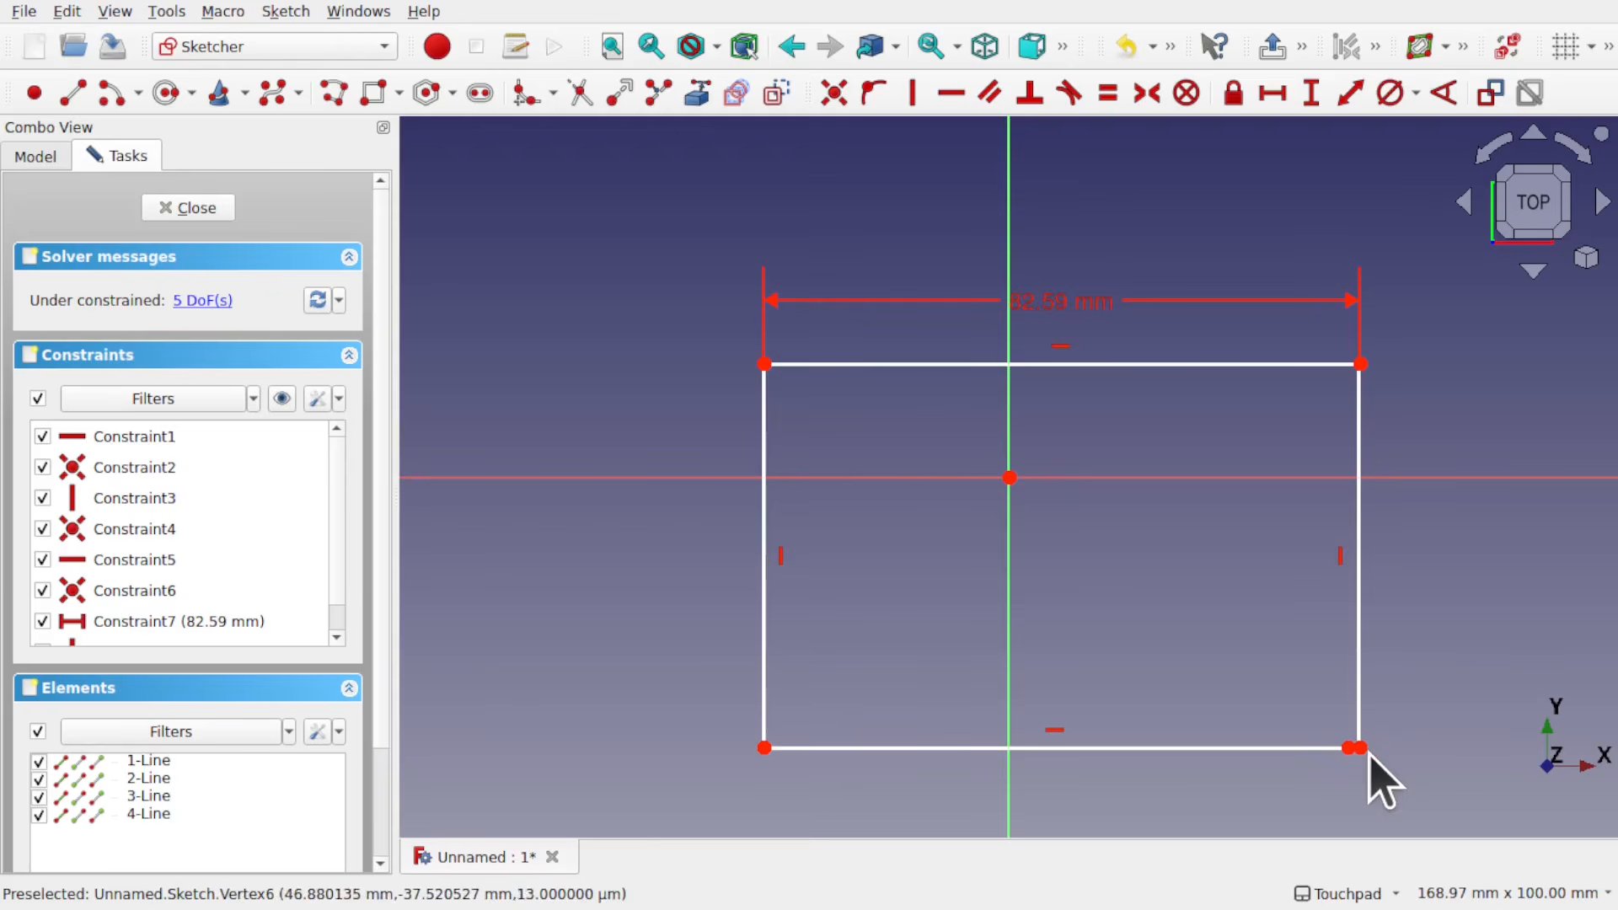
key("ctrl+z")
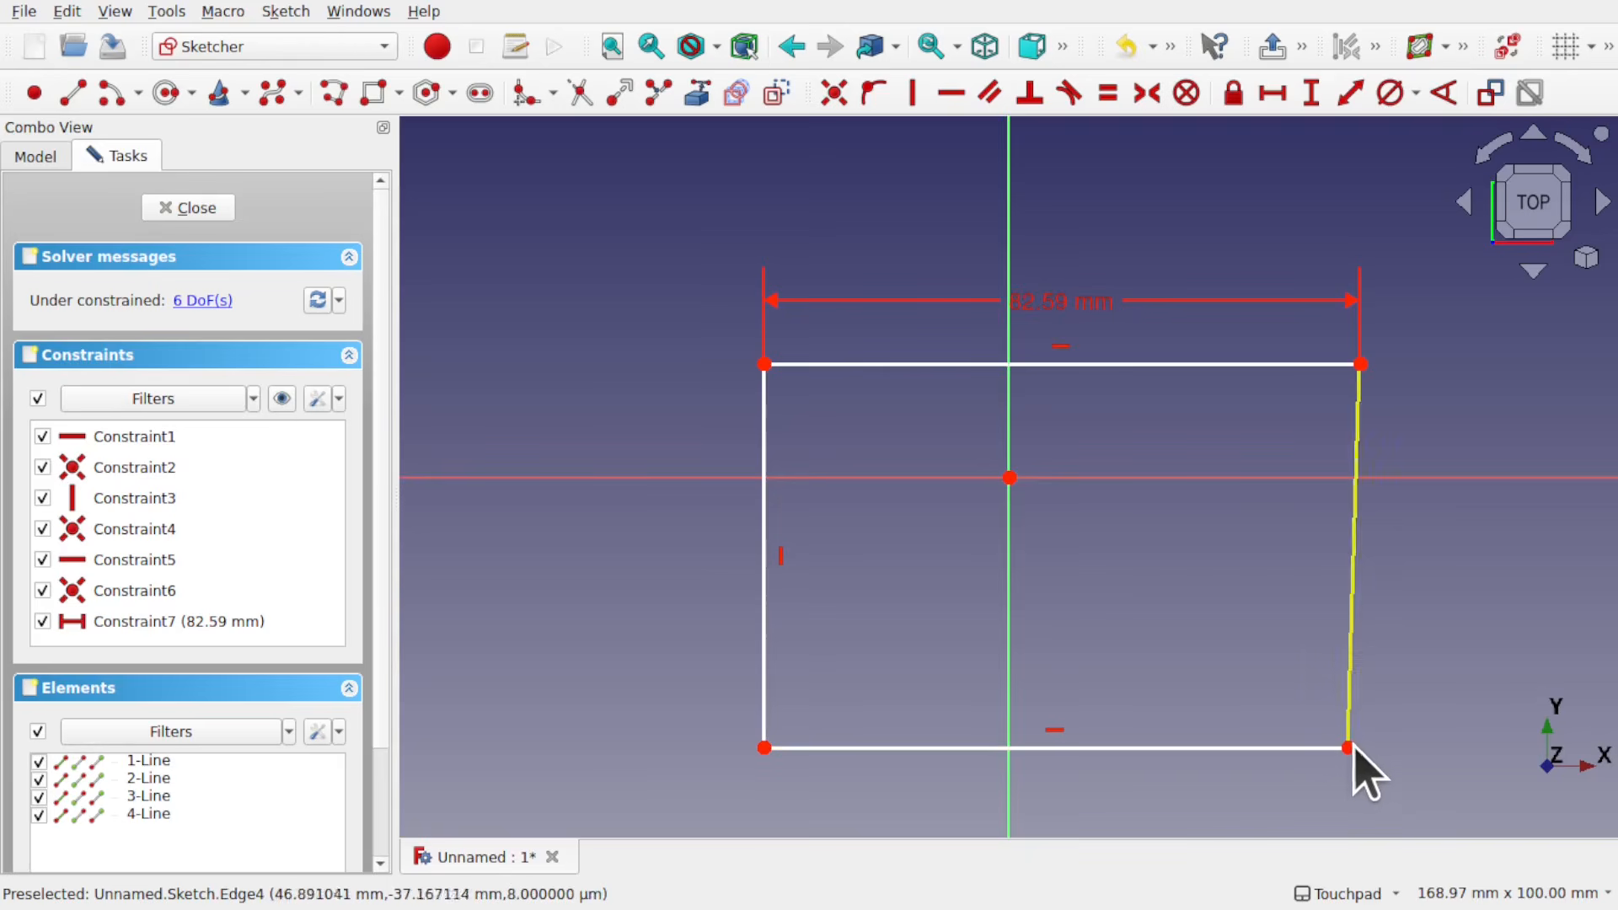
Step: Move the unconnected endpoints at the lower right corner nearly together, leaving a tiny gap between the bottom and right lines
scroll(1349, 753, "up", 1)
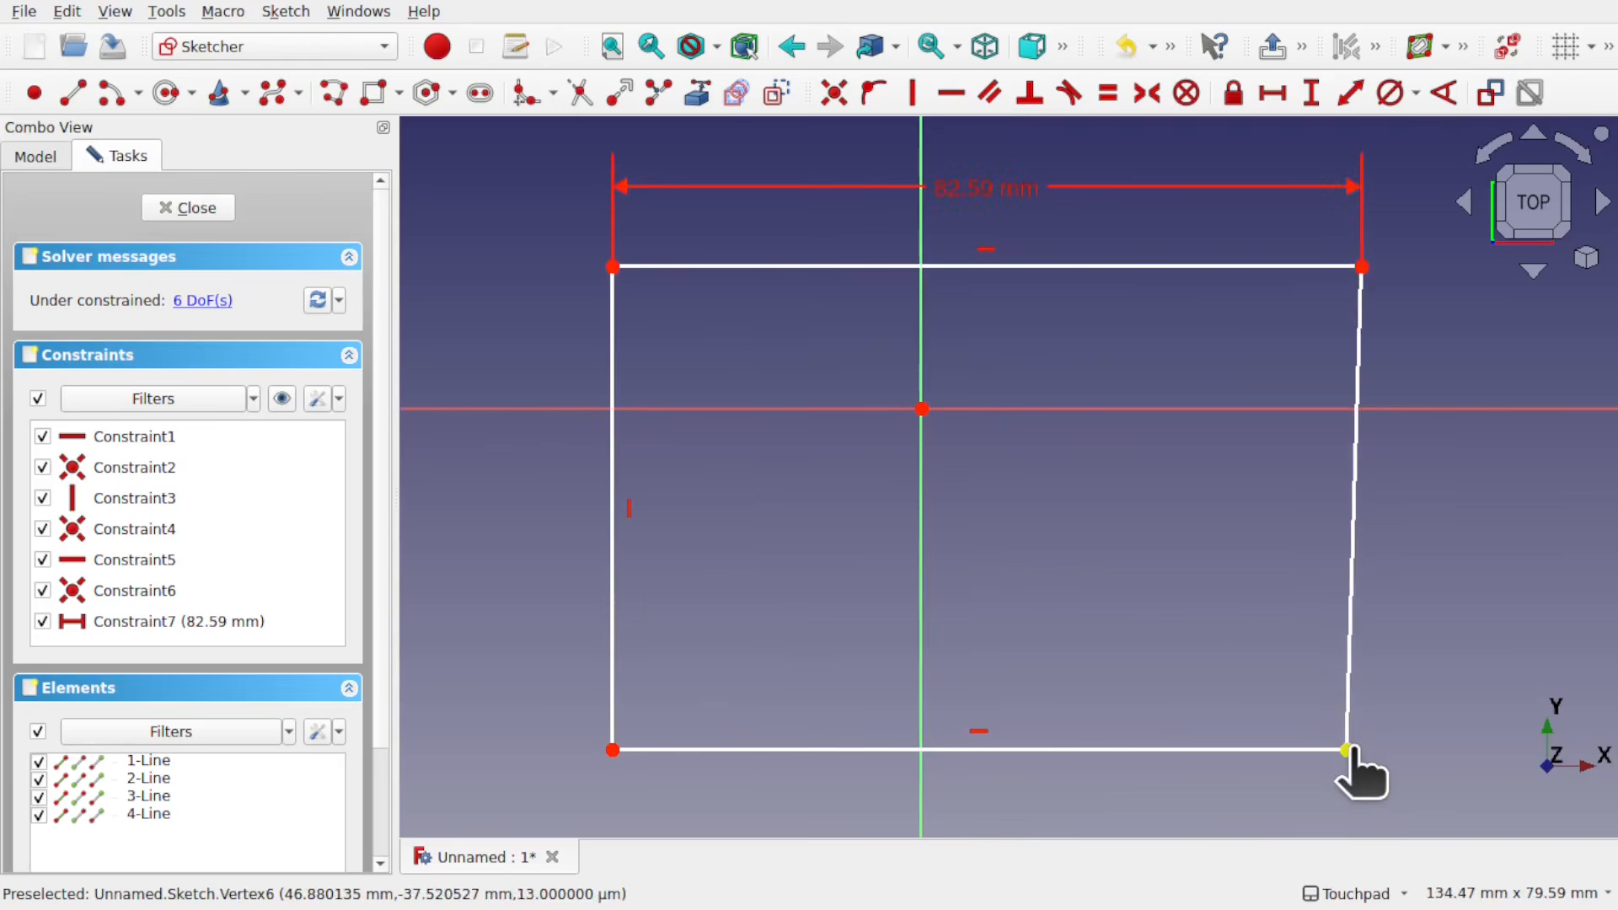
mouse_move(1350, 750)
left_mouse_down()
mouse_move(1351, 769)
mouse_move(1346, 753)
mouse_move(1451, 687)
left_mouse_up()
scroll(1346, 754, "up", 6)
scroll(1458, 692, "up", 4)
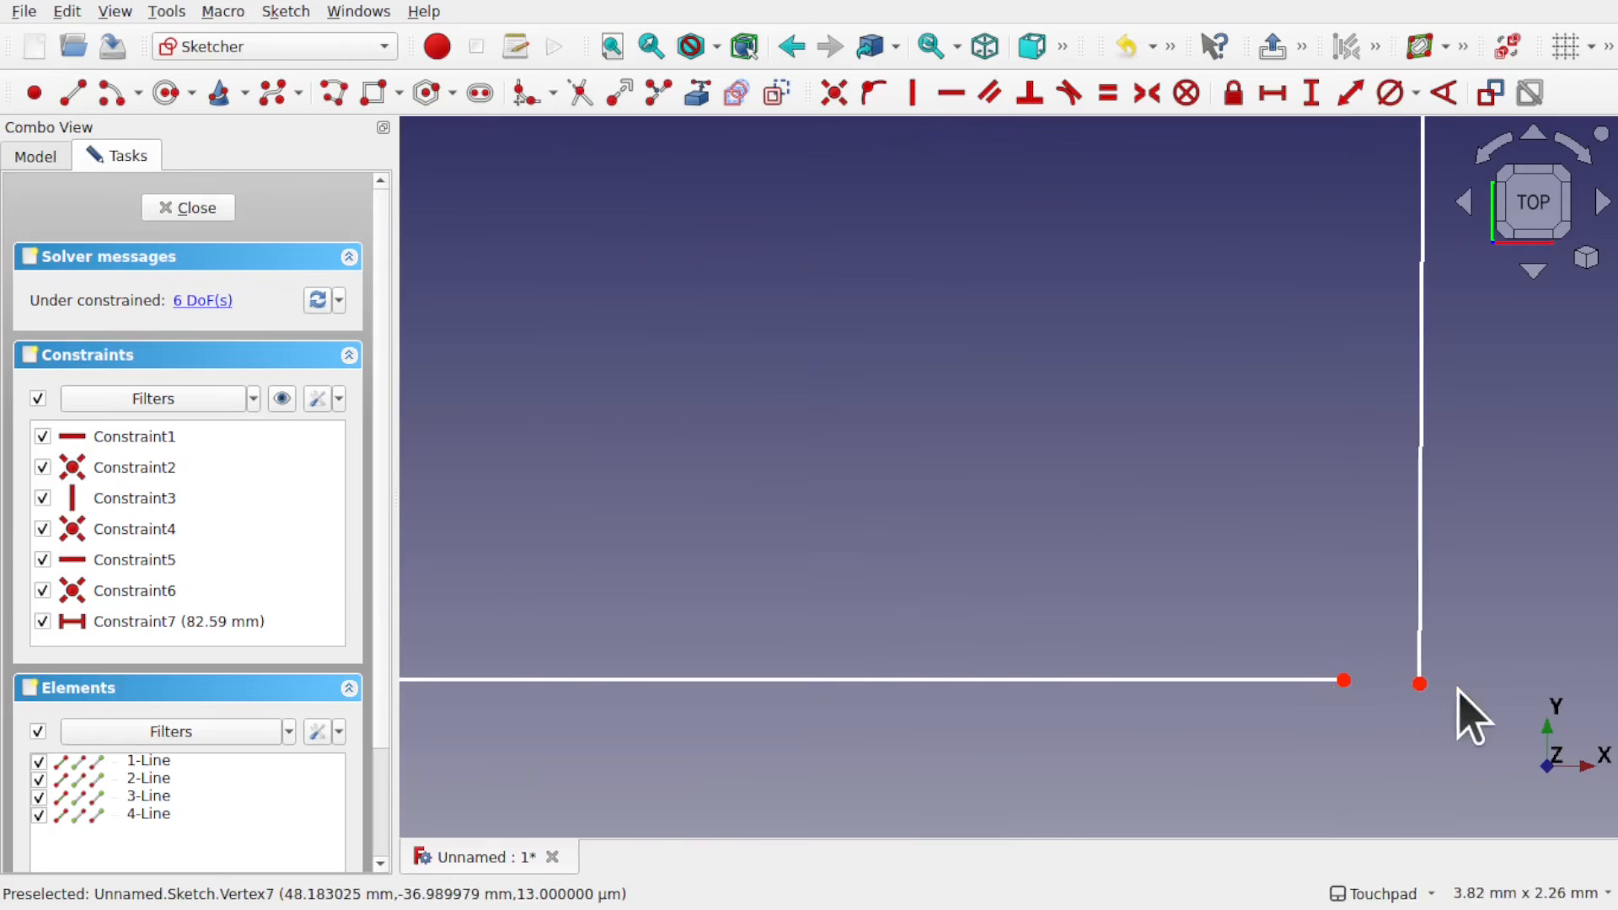
left_click_drag(1348, 679, 1419, 690)
scroll(1401, 685, "up", 3)
scroll(1402, 685, "up", 1)
scroll(1311, 607, "down", 2)
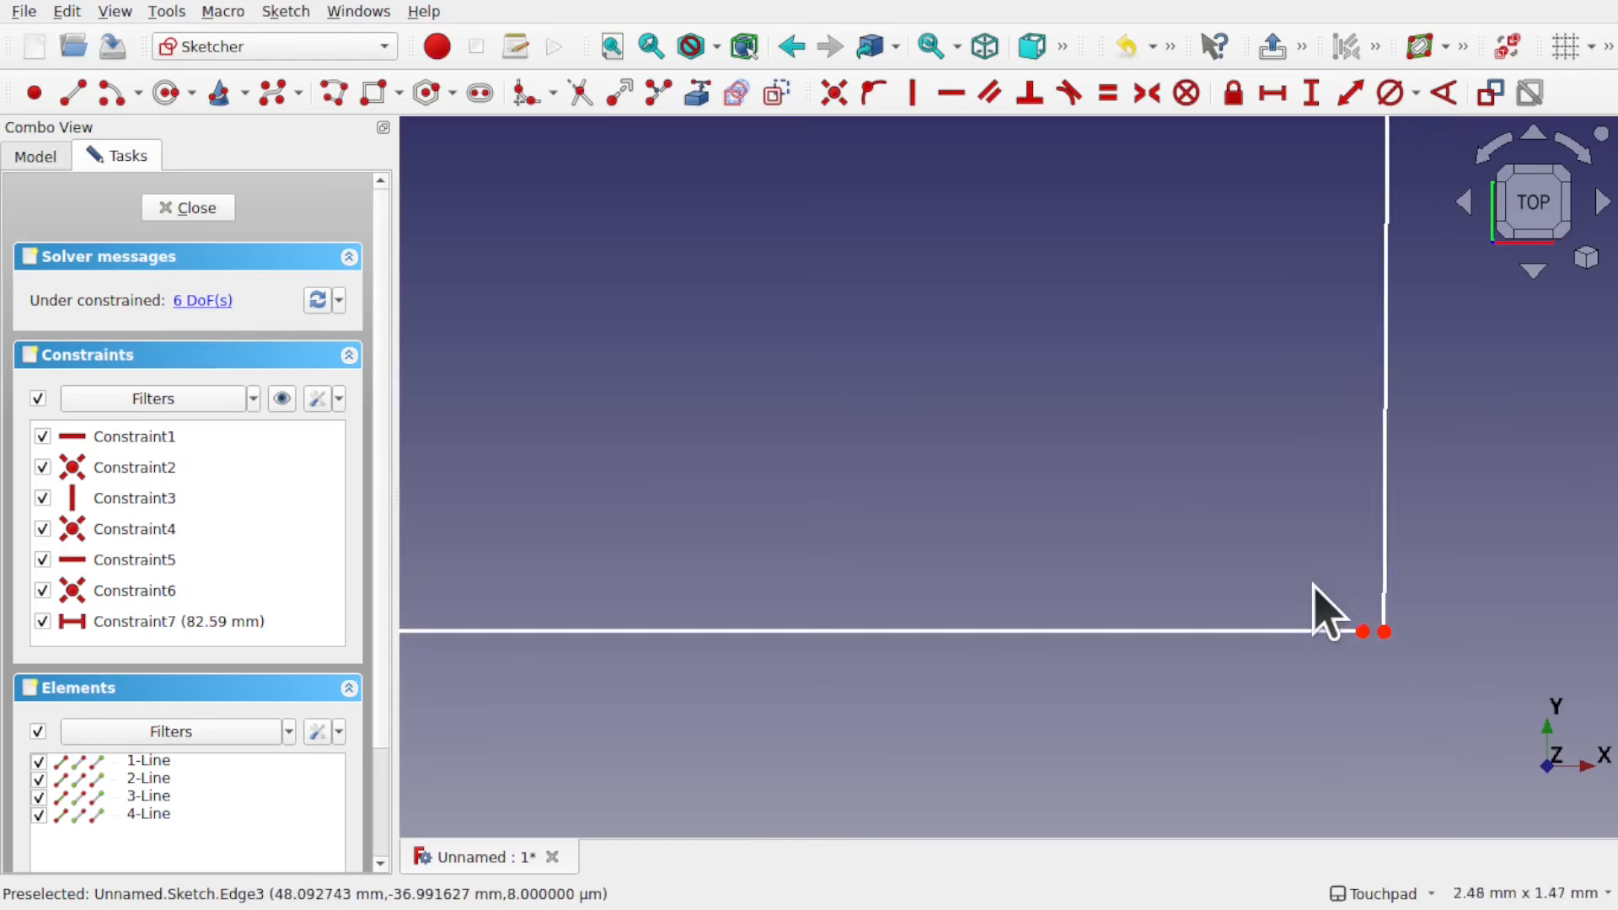
scroll(1311, 607, "down", 8)
scroll(1155, 542, "down", 4)
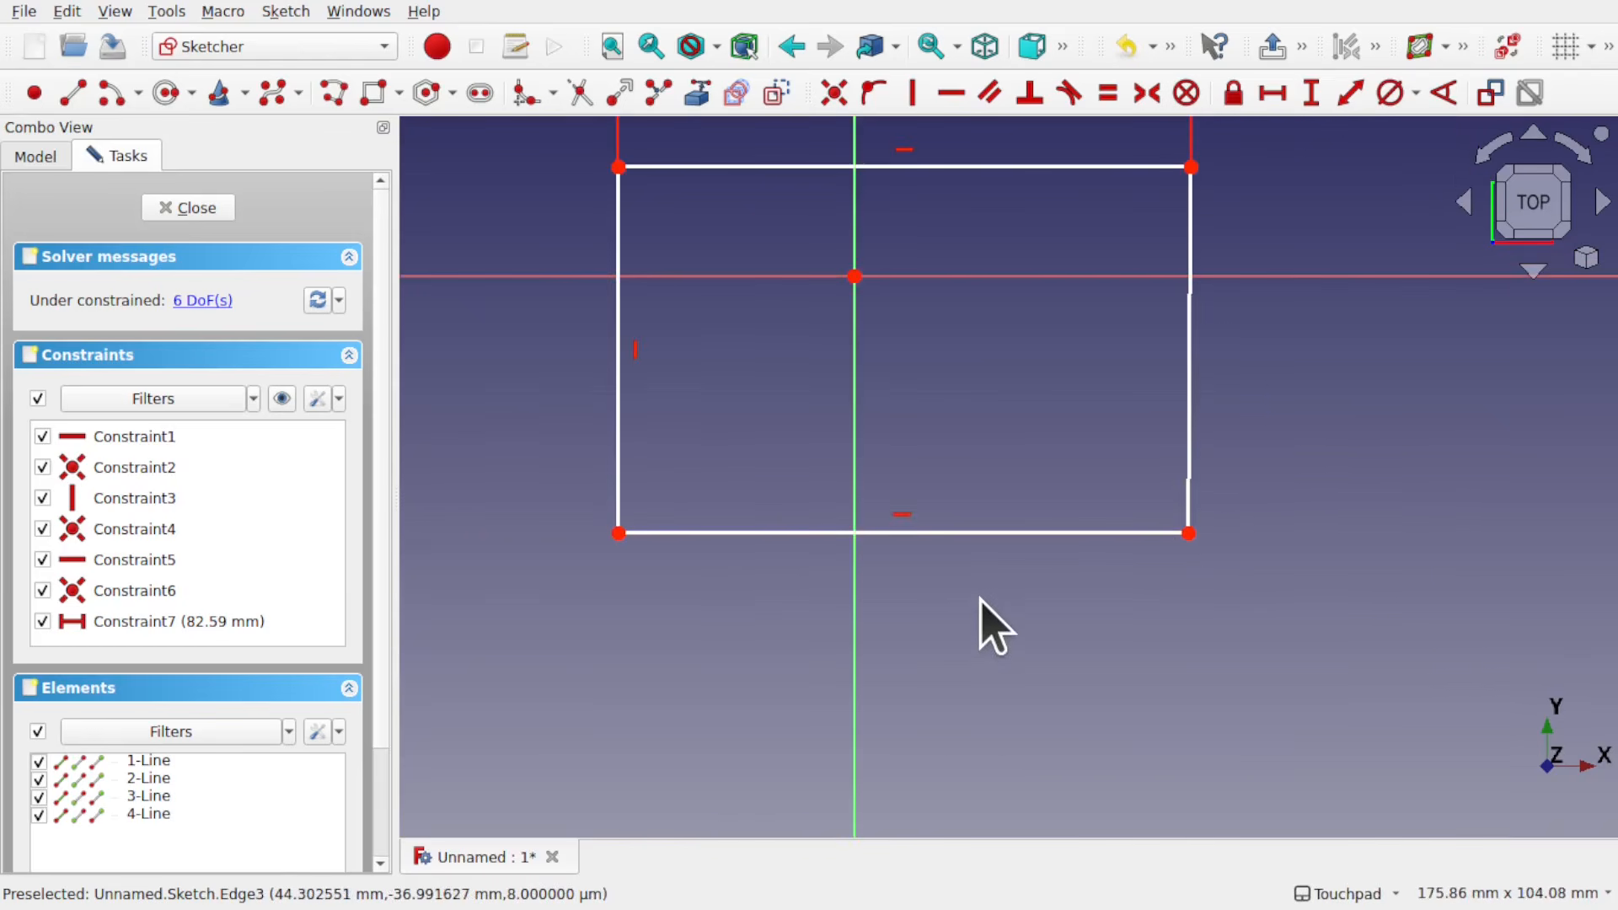
Step: Constrain the right line vertical, inspect the tiny gap at its lower end, and close the sketch
left_click(1189, 375)
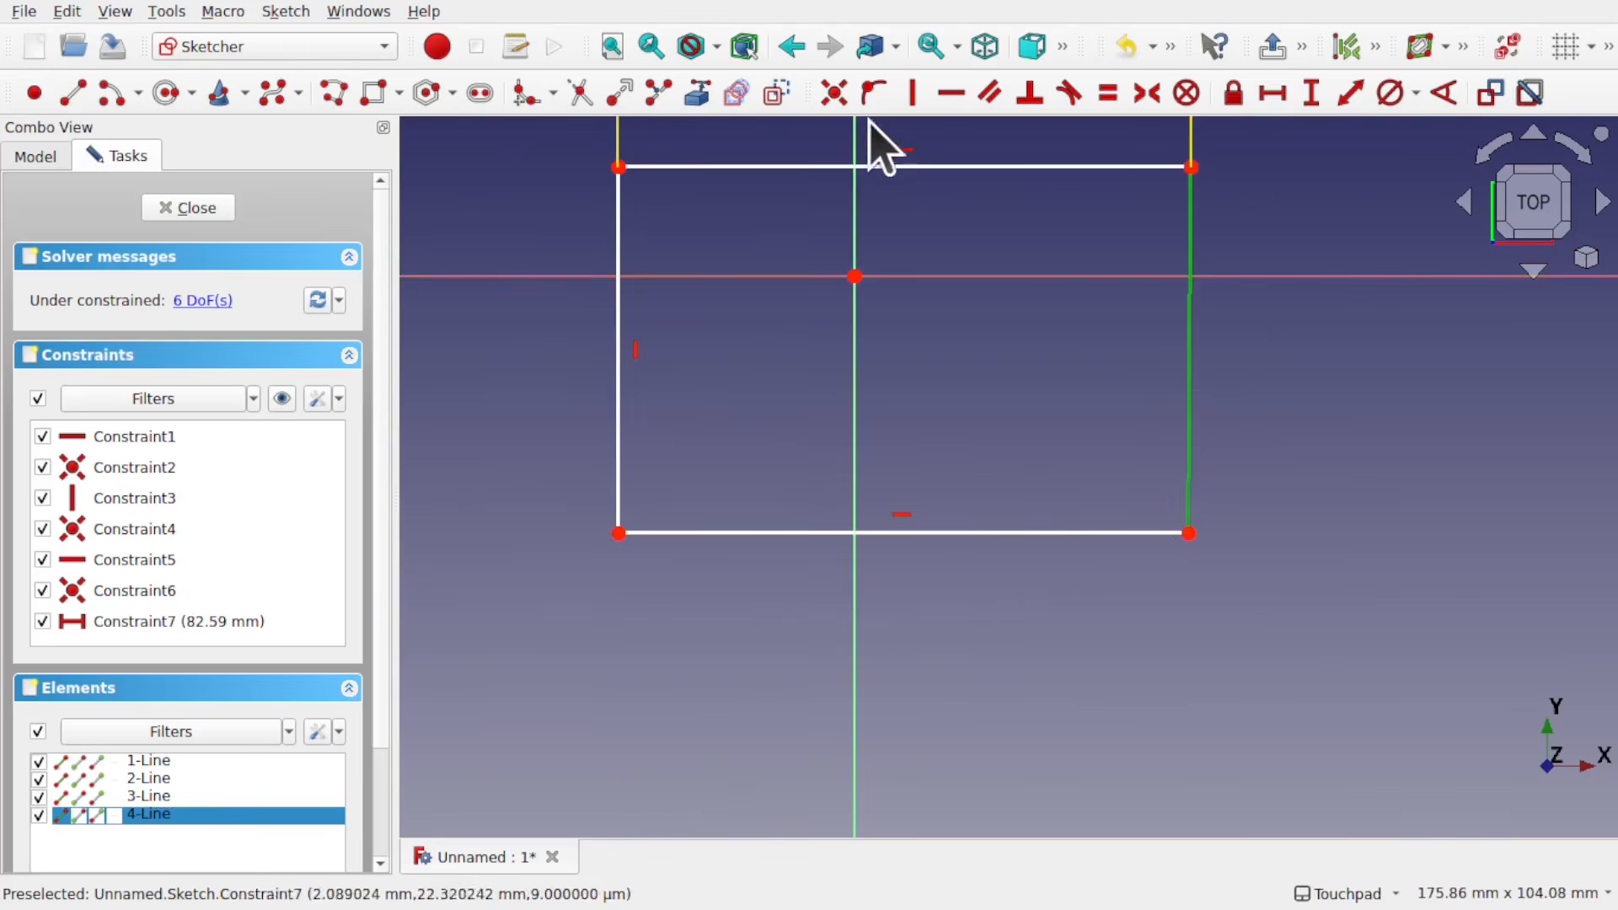
left_click(910, 100)
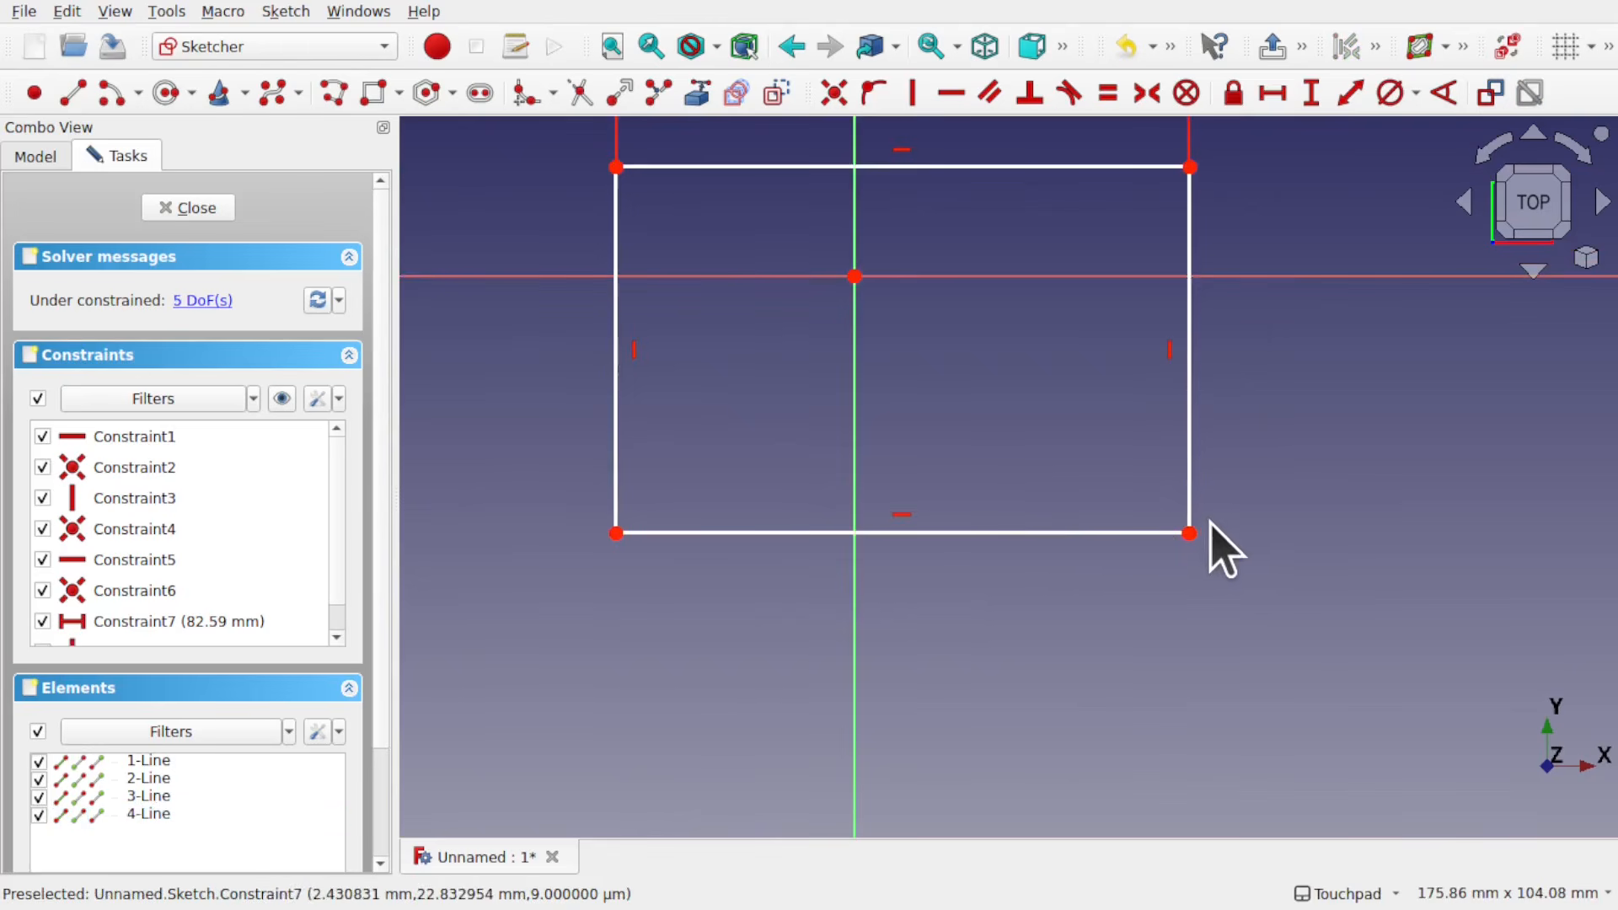
scroll(1183, 565, "up", 5)
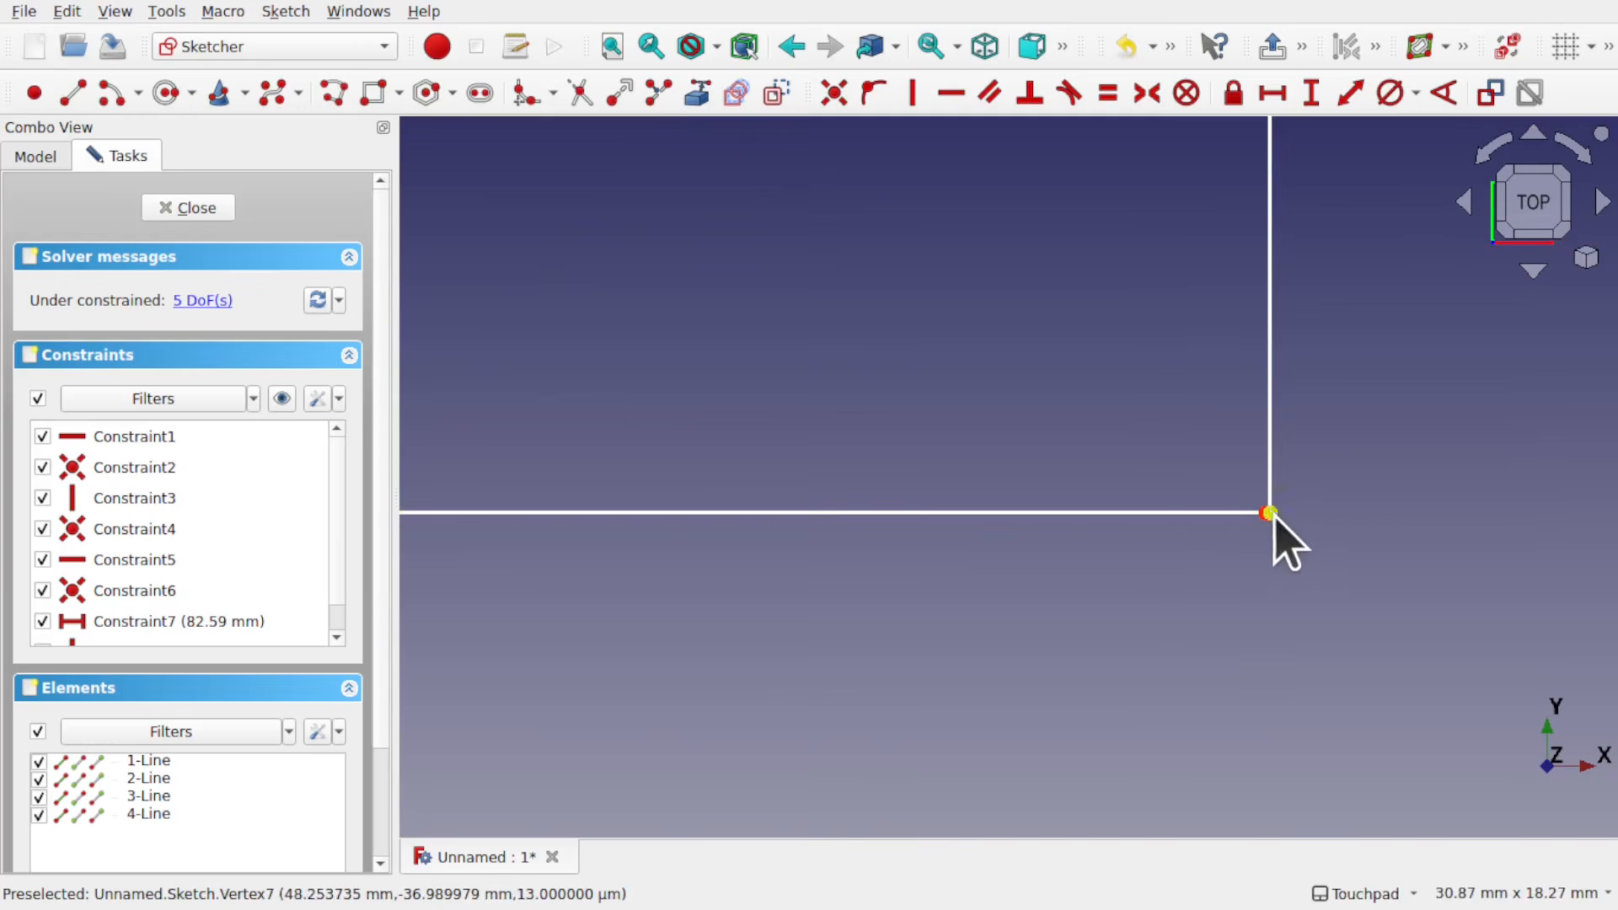
scroll(1180, 417, "down", 6)
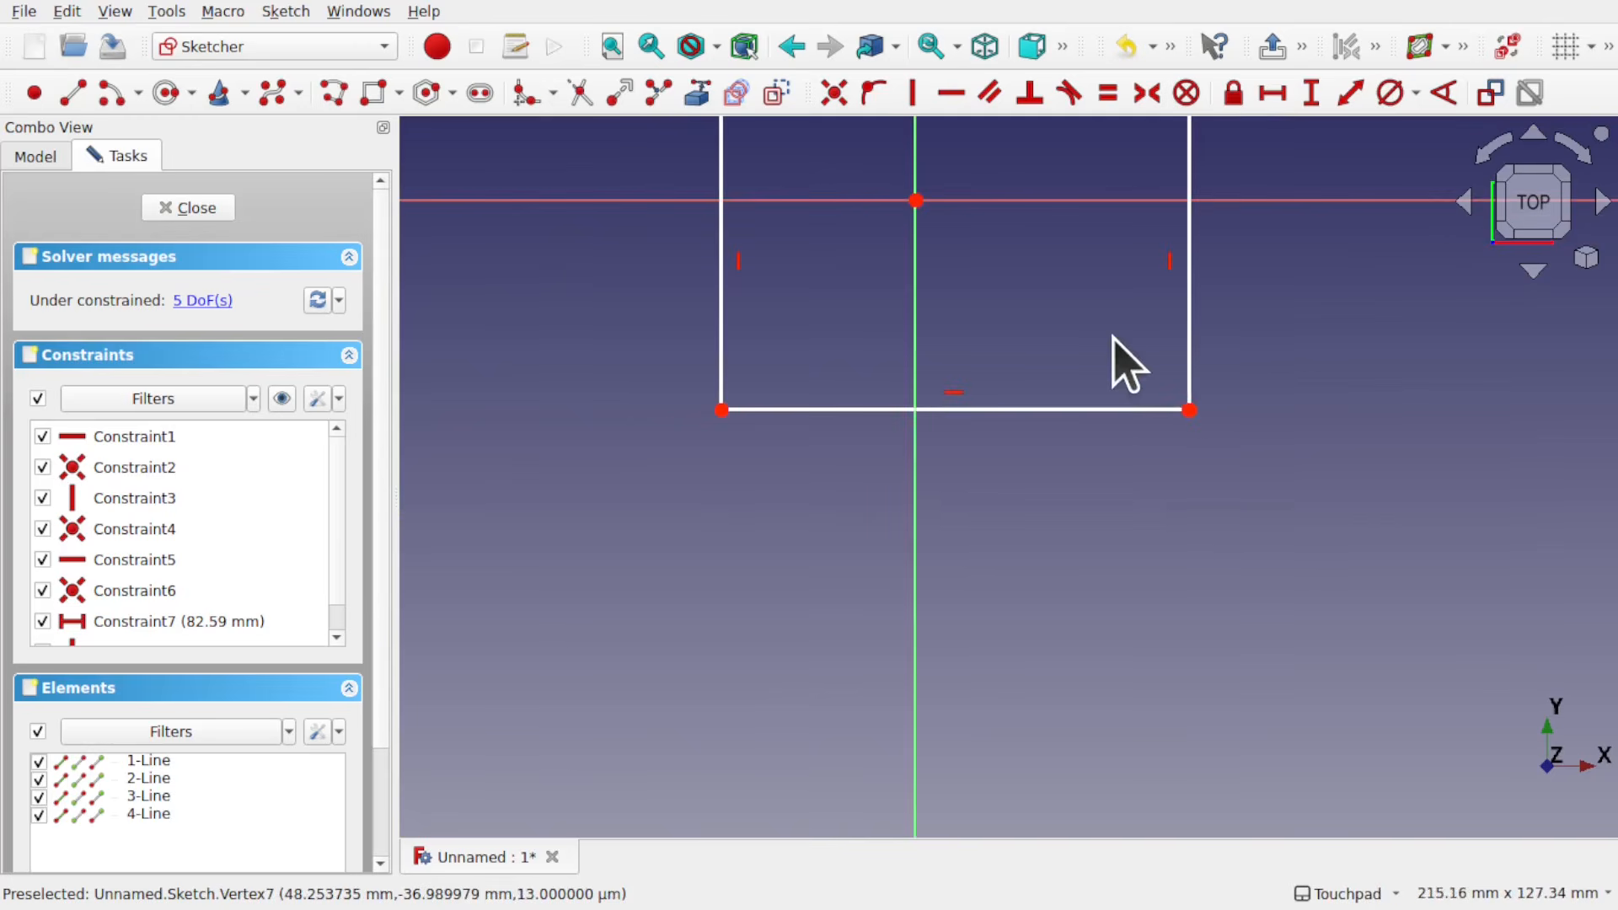
scroll(1114, 337, "down", 3)
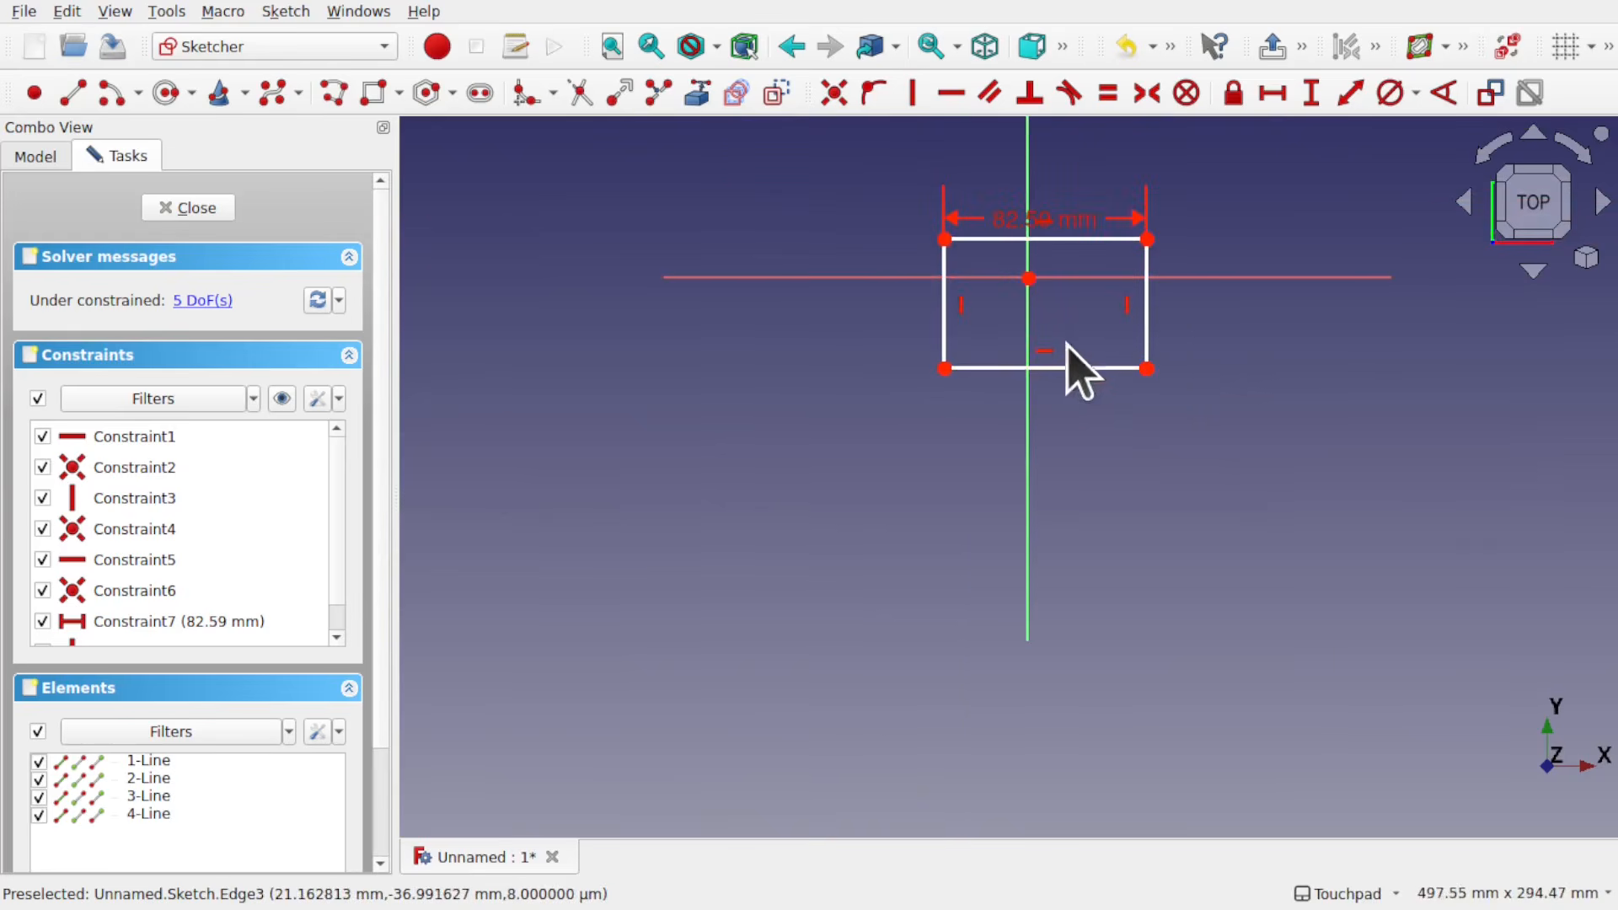
mouse_move(1077, 297)
middle_mouse_down()
mouse_move(1091, 315)
mouse_move(1006, 479)
mouse_move(979, 486)
middle_mouse_up()
left_click(195, 211)
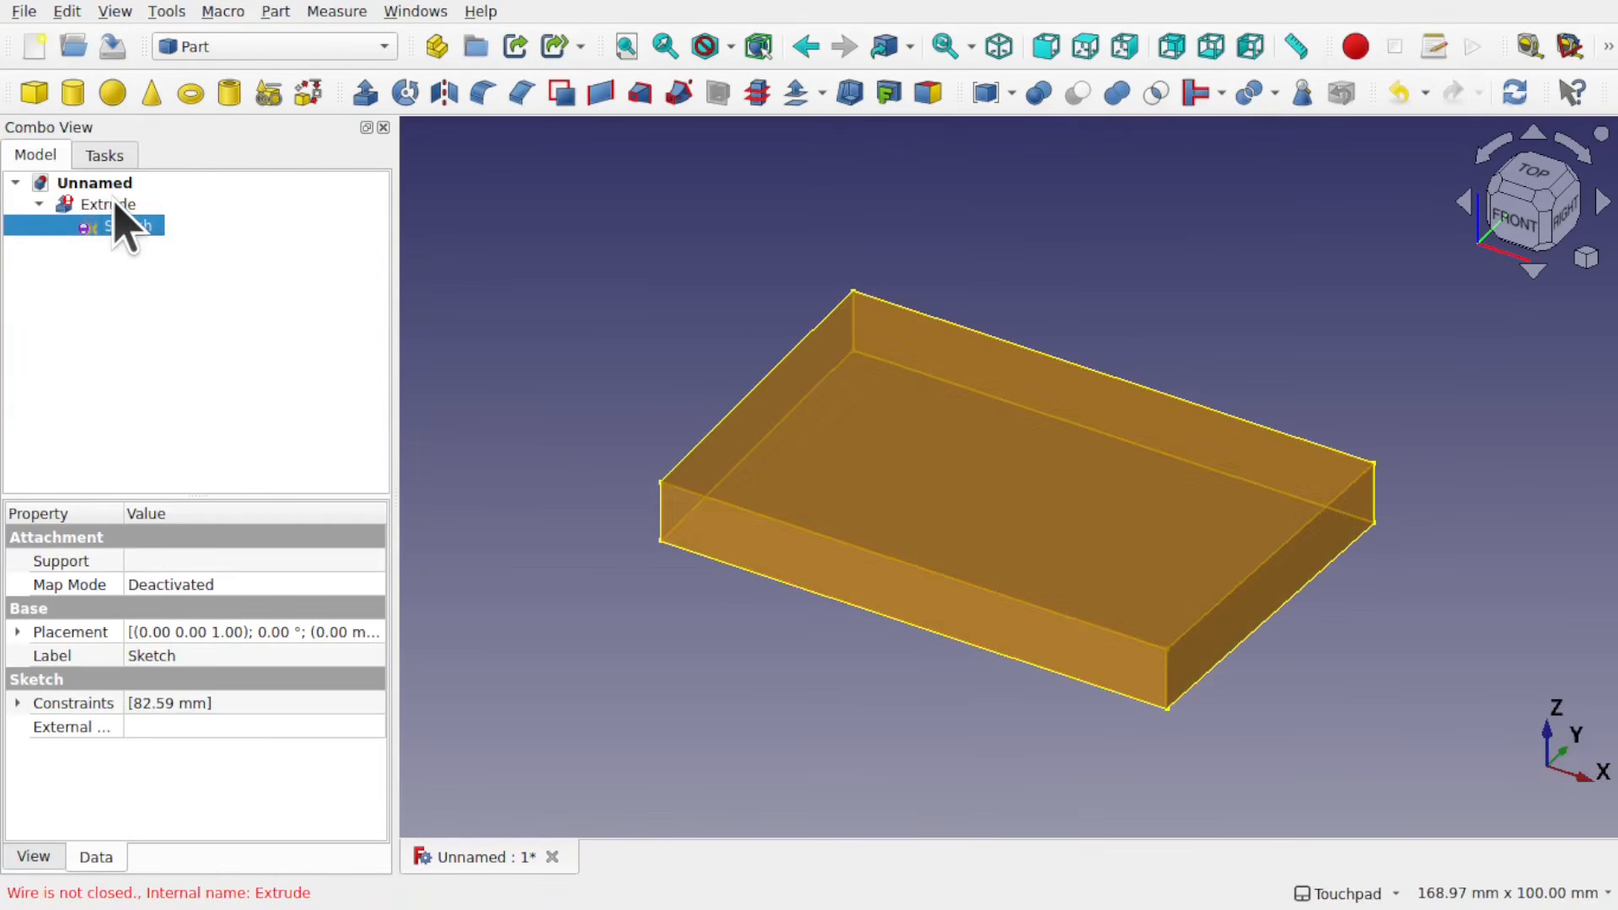
Step: Set the extrusion's Solid property to false and clear the selection
left_click(115, 204)
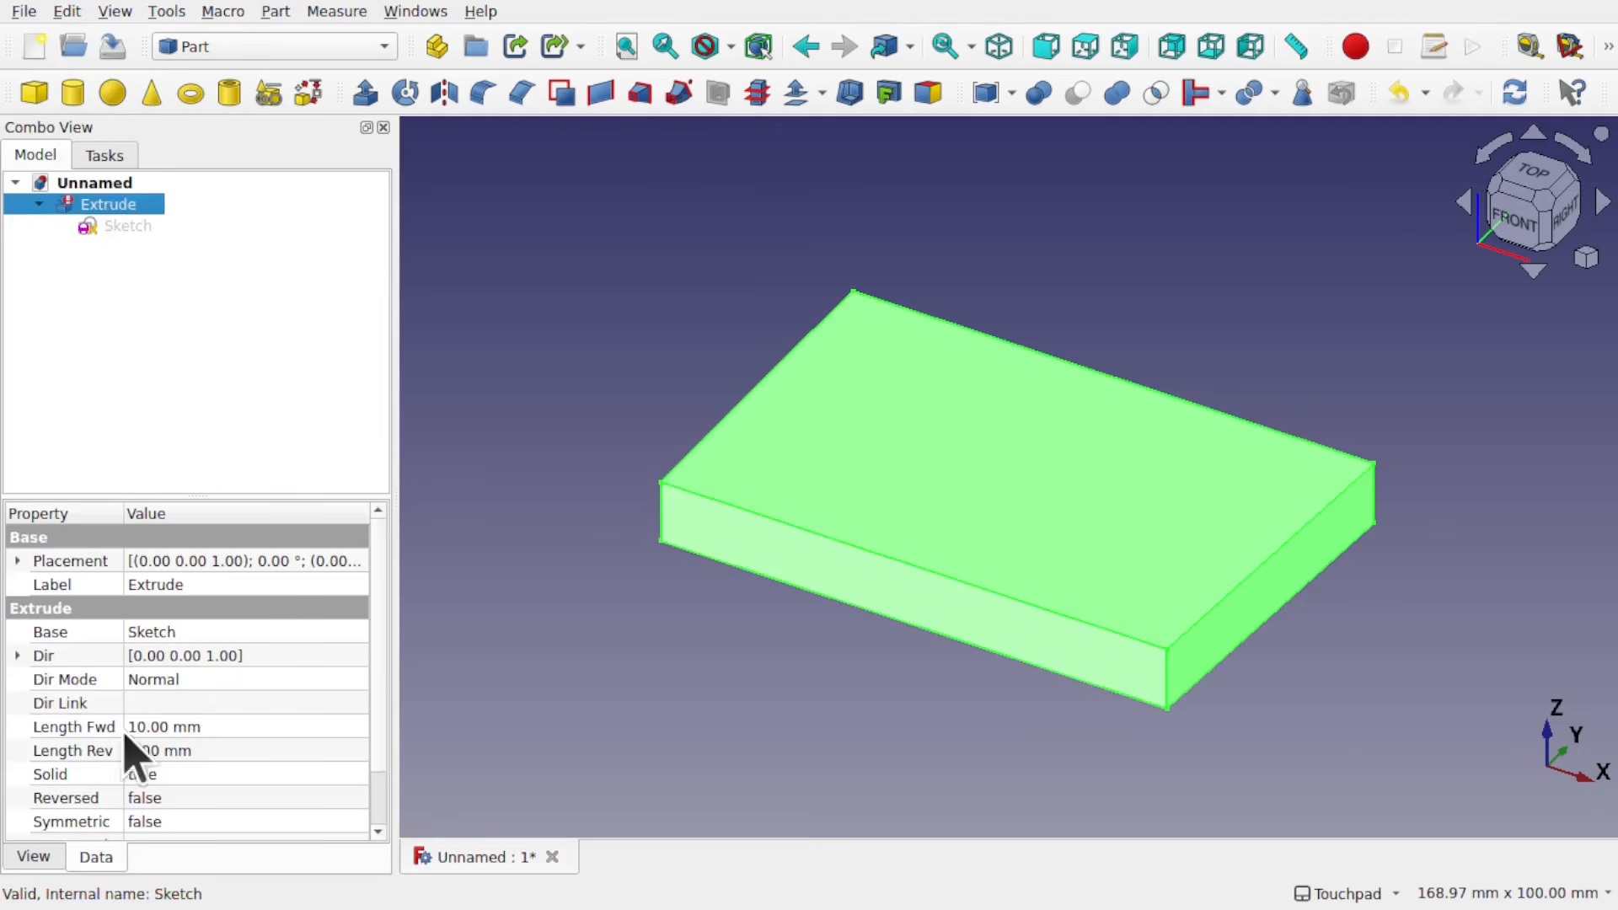
left_click(202, 775)
left_click(203, 775)
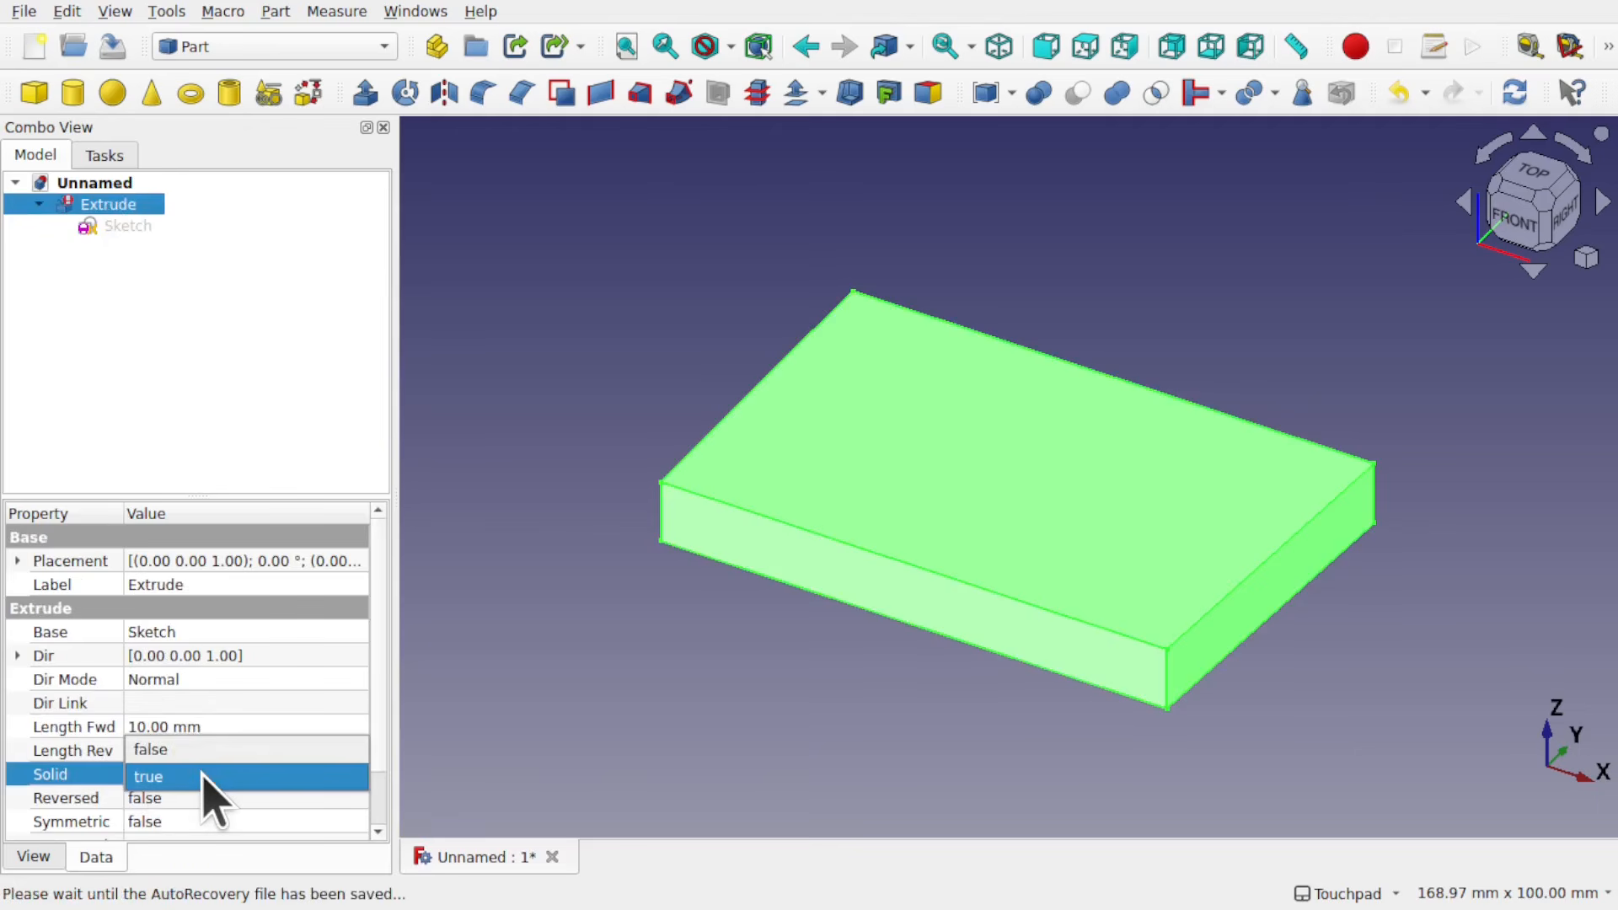
left_click(206, 750)
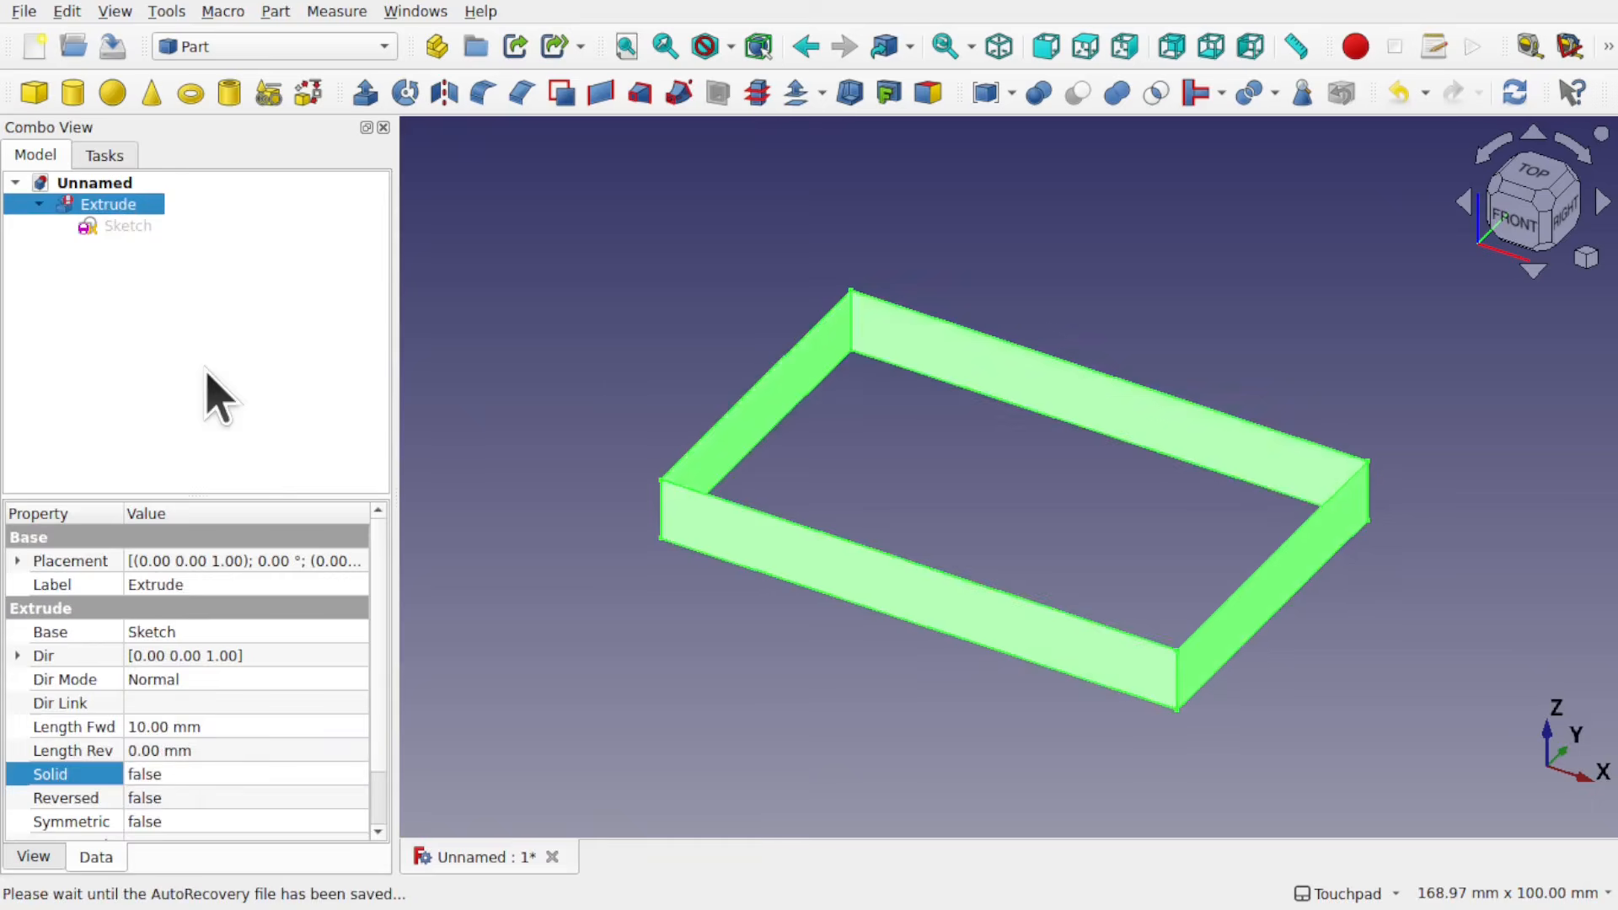
left_click(211, 396)
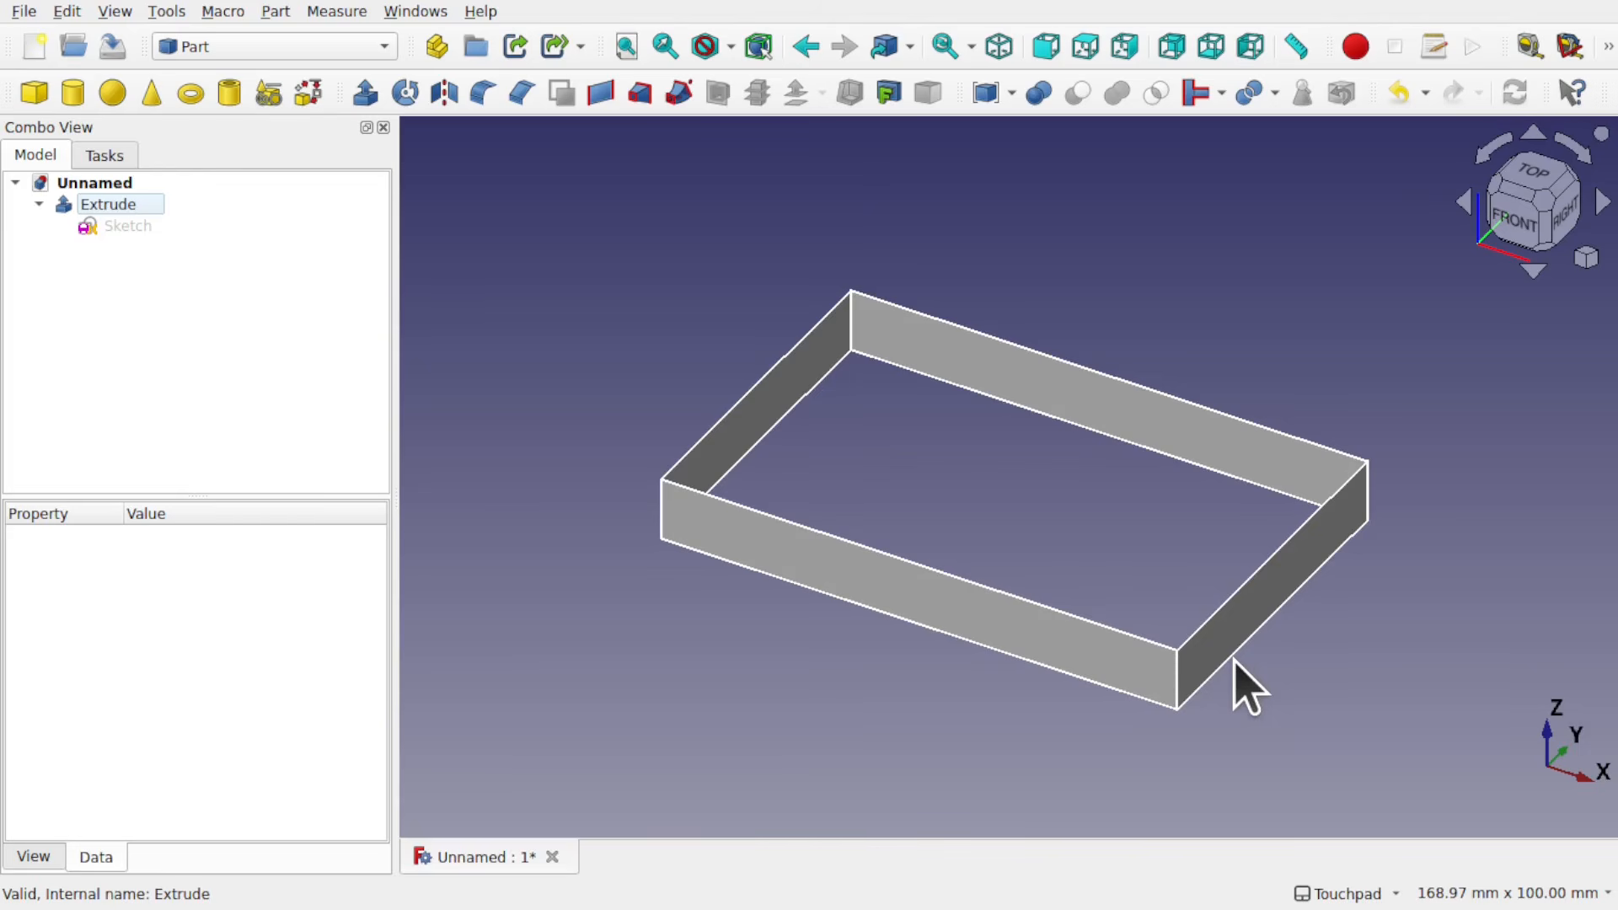
Step: Run Check Geometry on the non-solid extrusion and examine its shape type, element counts, area and volume in Shape Content
left_click(114, 205)
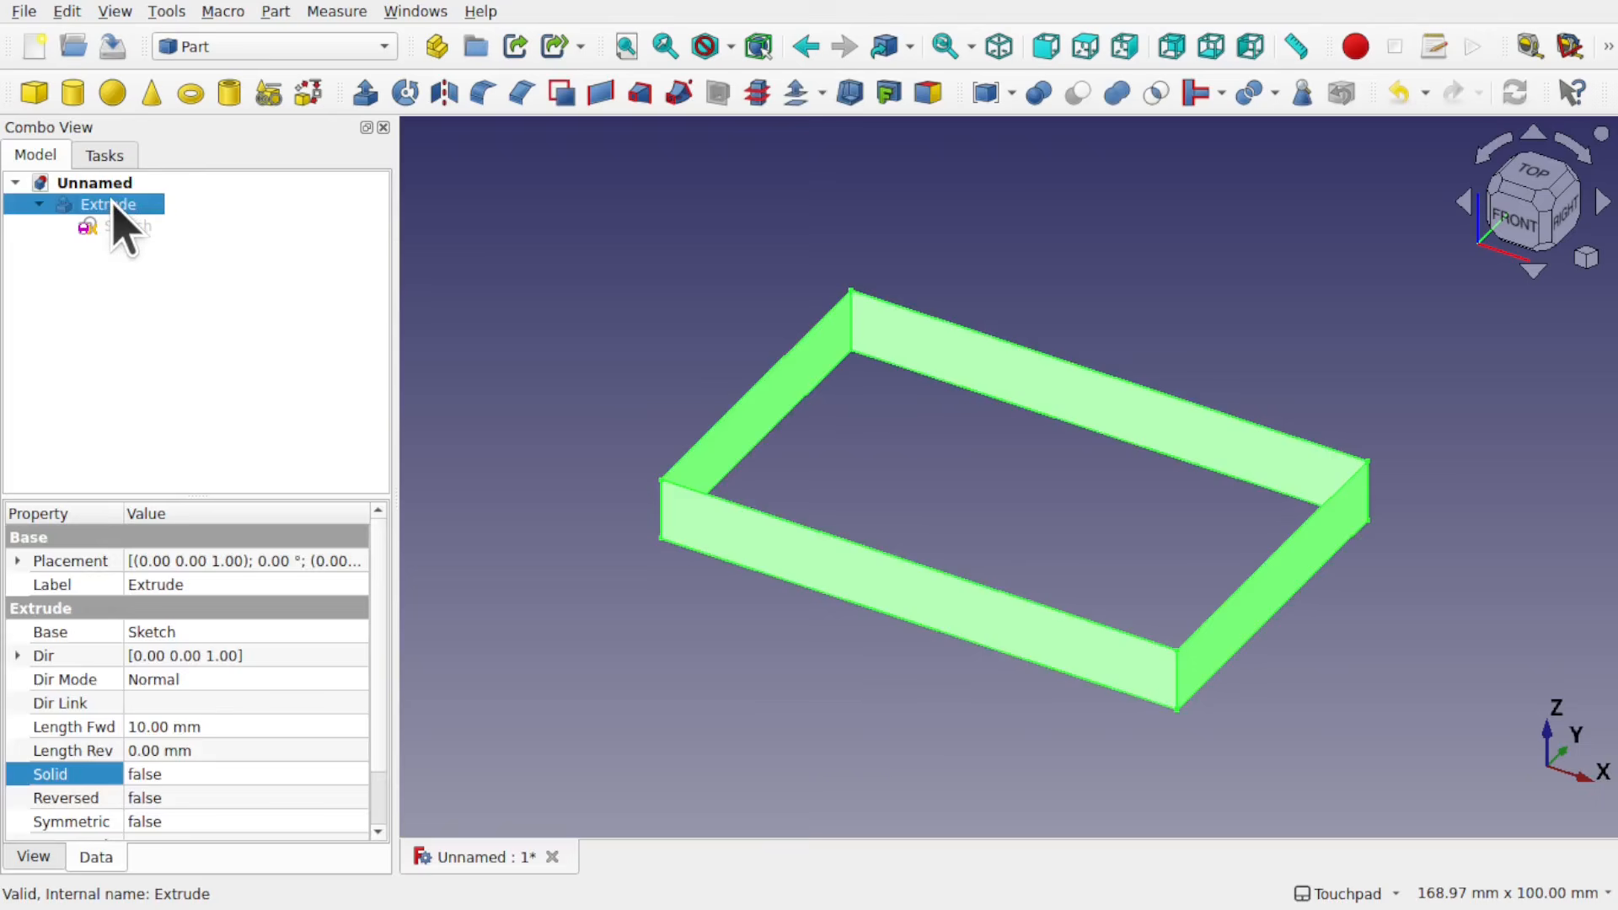
left_click(268, 12)
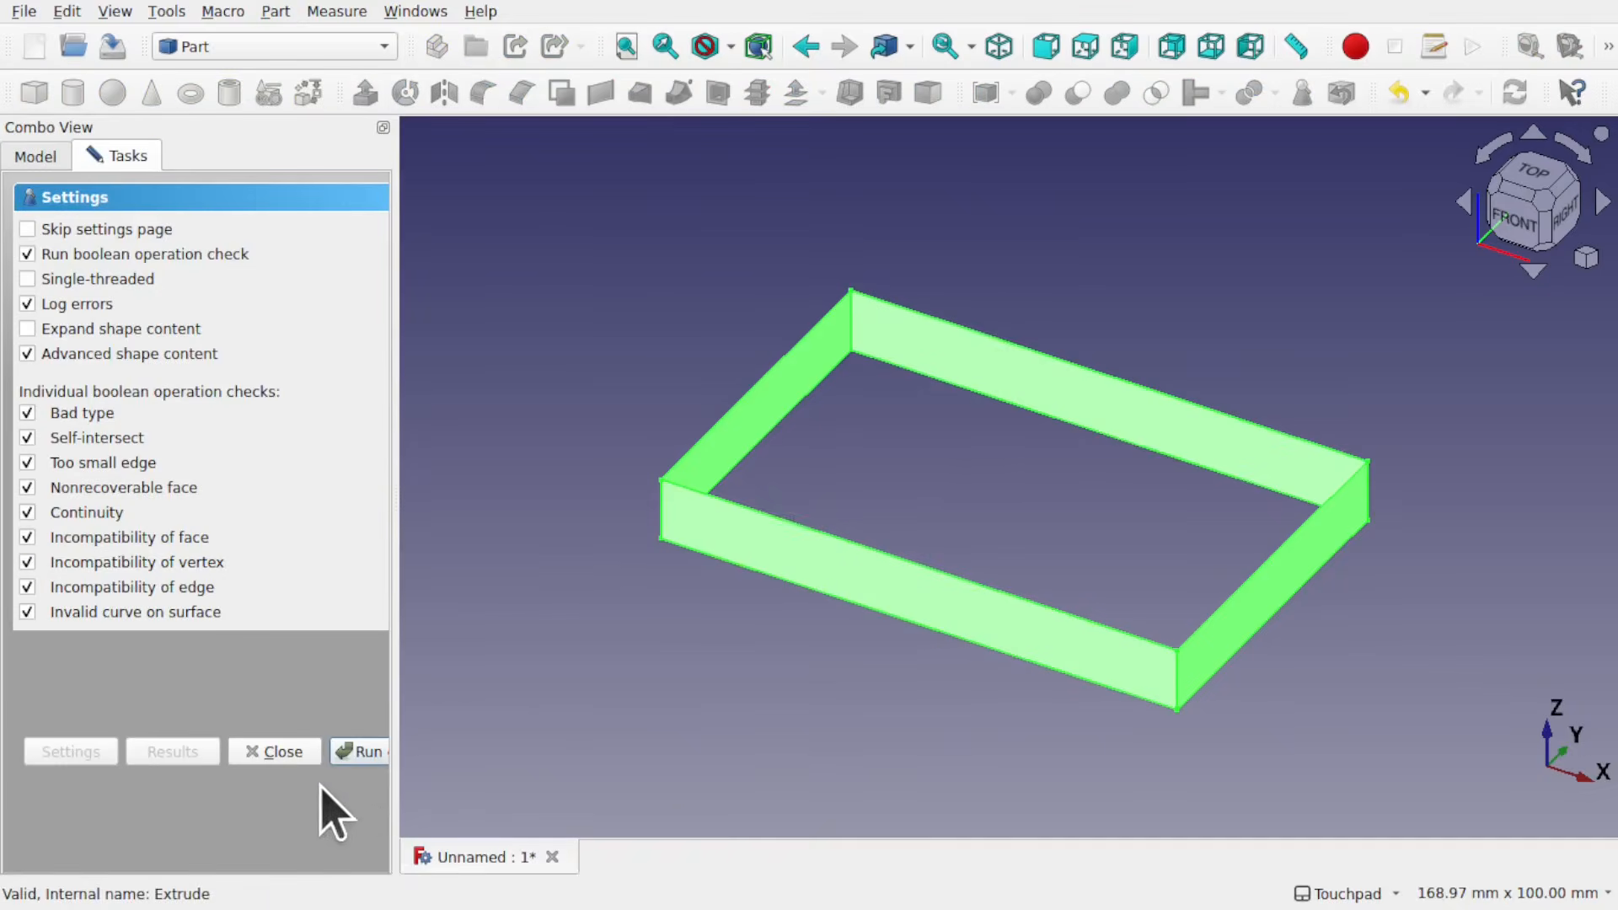
left_click(362, 751)
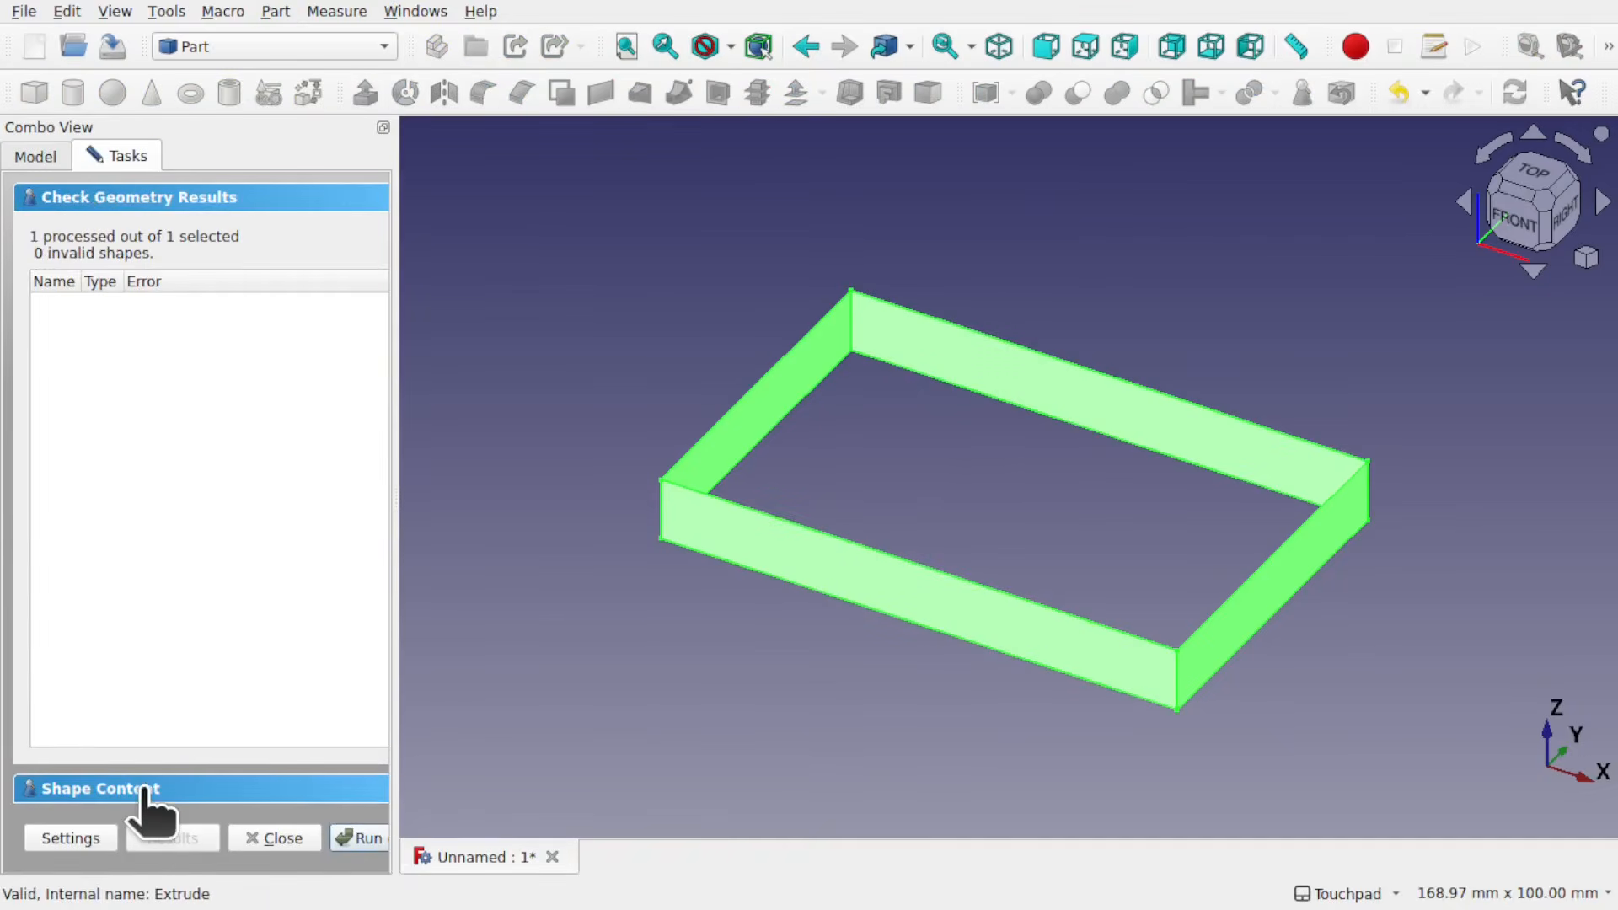
left_click(150, 807)
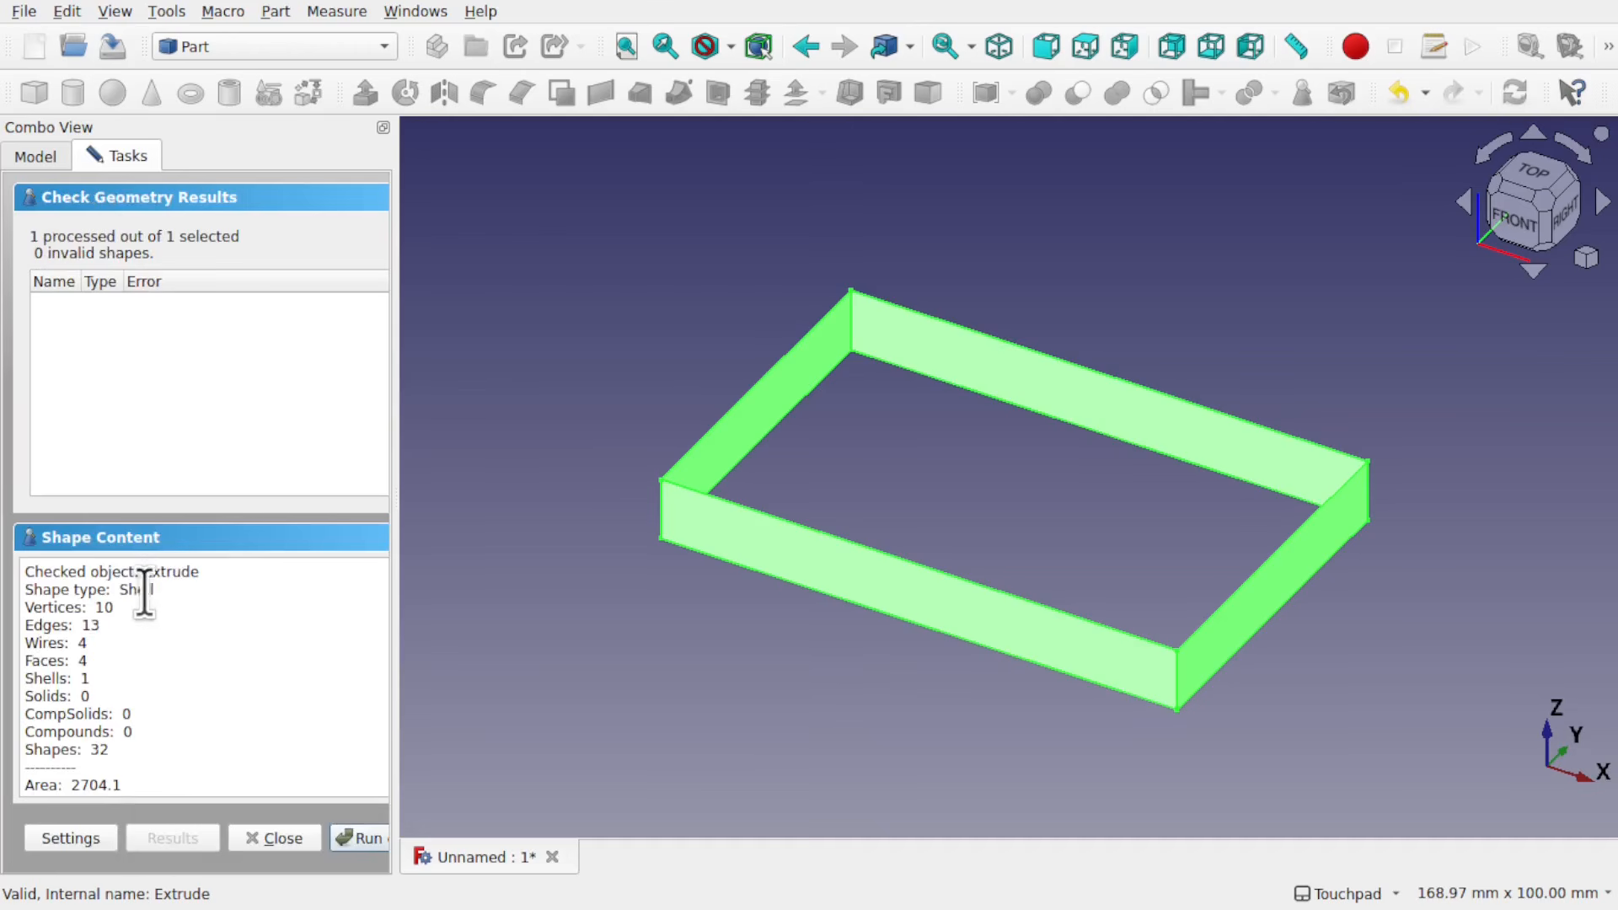
scroll(243, 691, "down", 3)
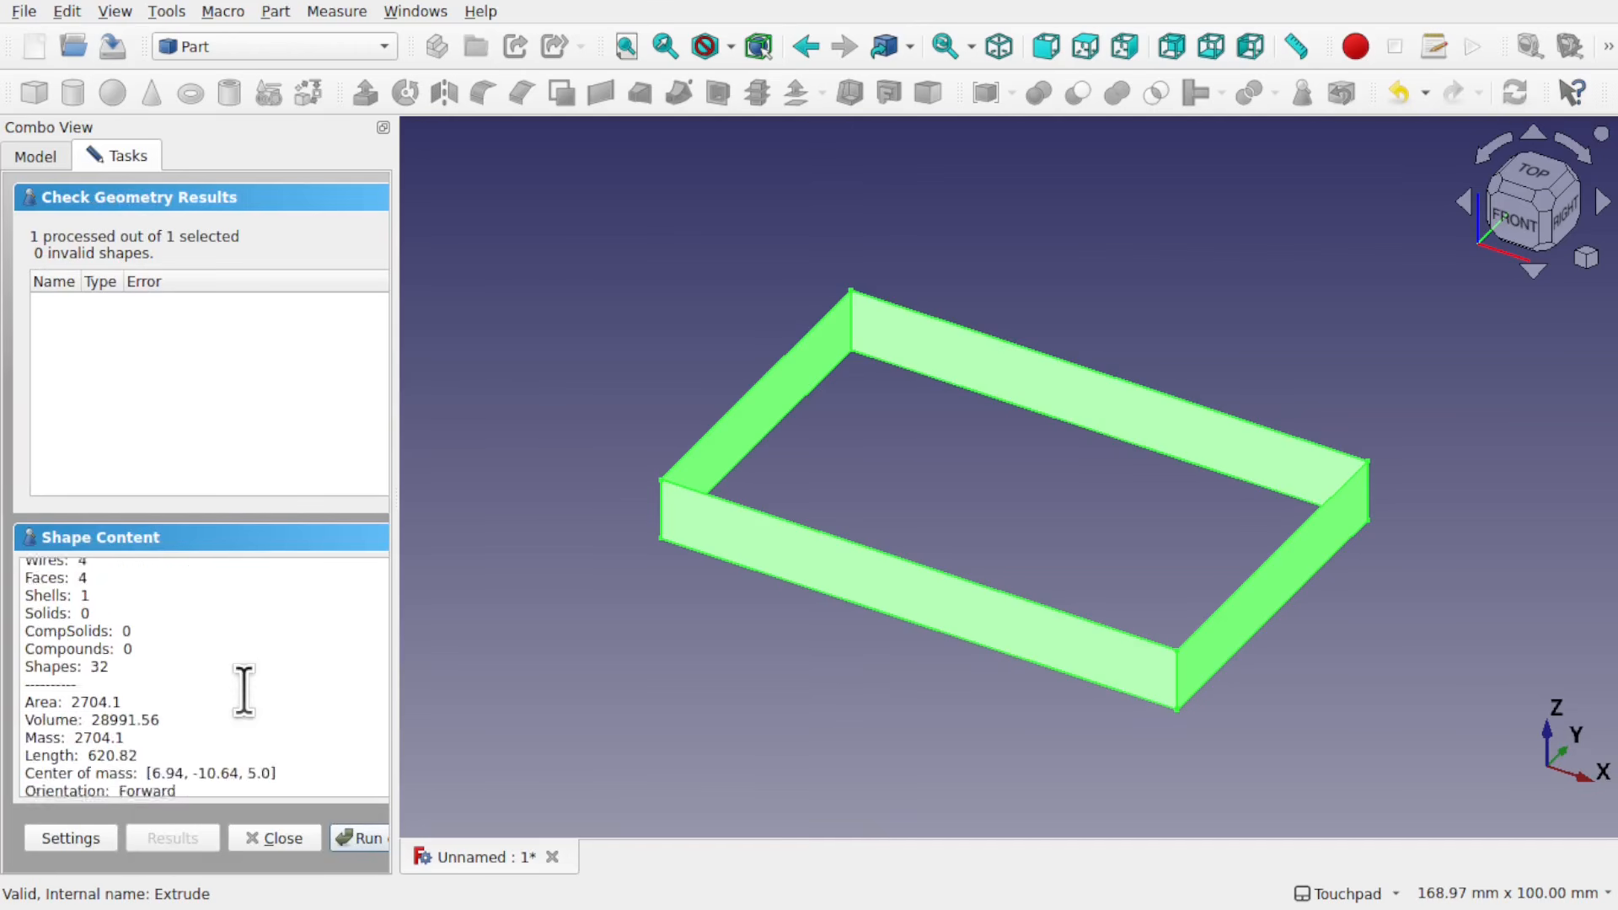
Step: Review the extrusion's shape type and element counts in the Check Geometry results and close the check
scroll(243, 691, "up", 3)
left_click(37, 157)
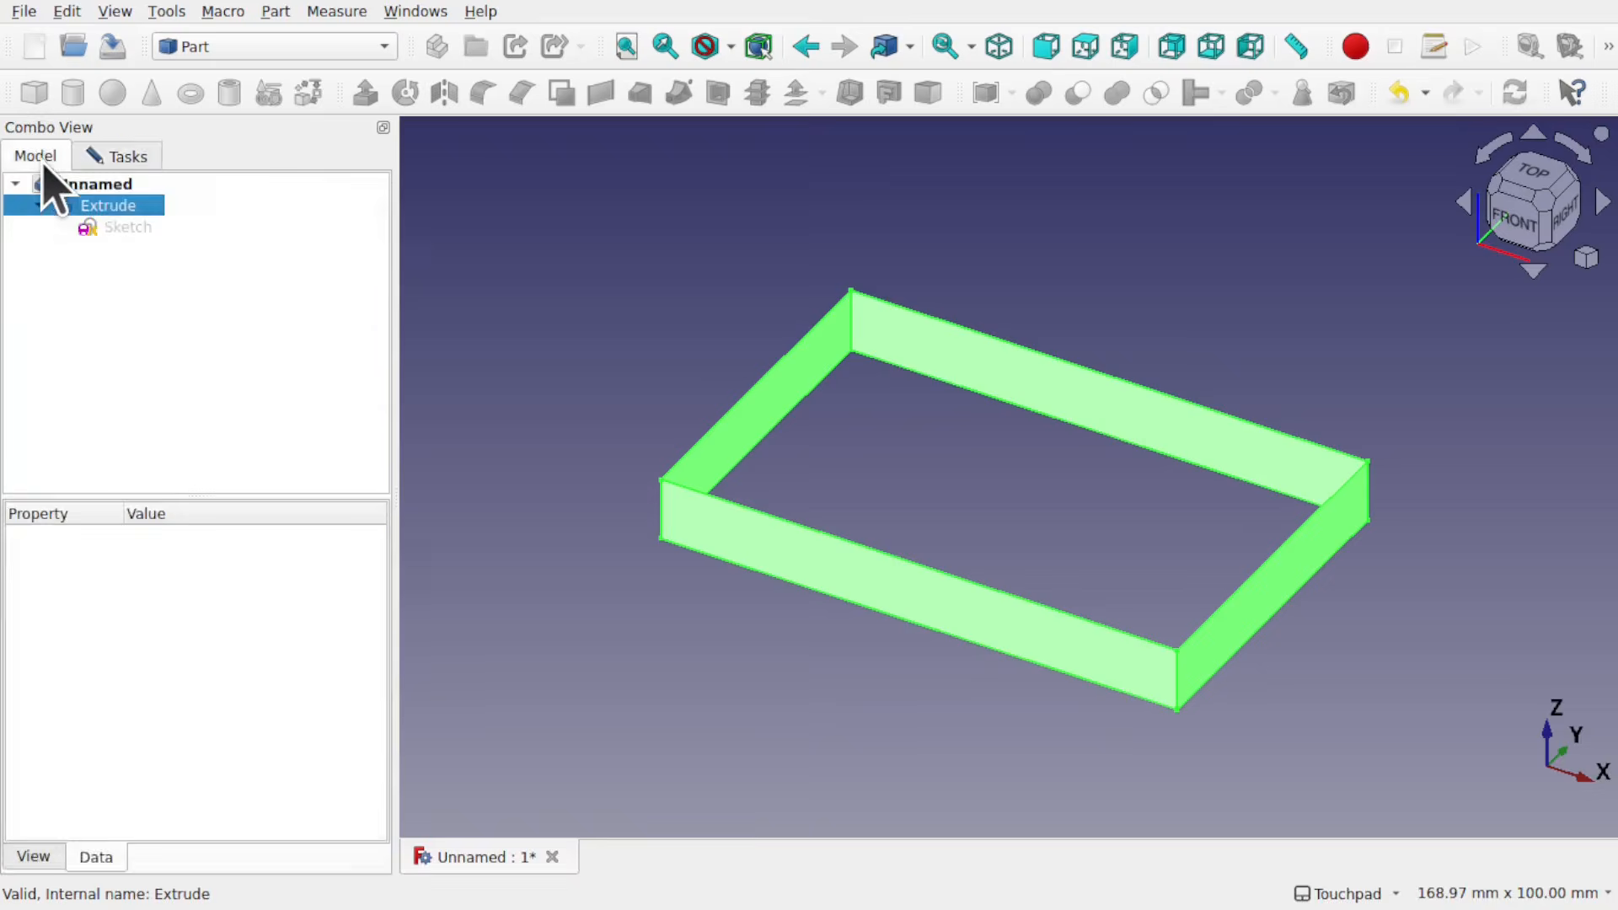
left_click(139, 209)
left_click(113, 158)
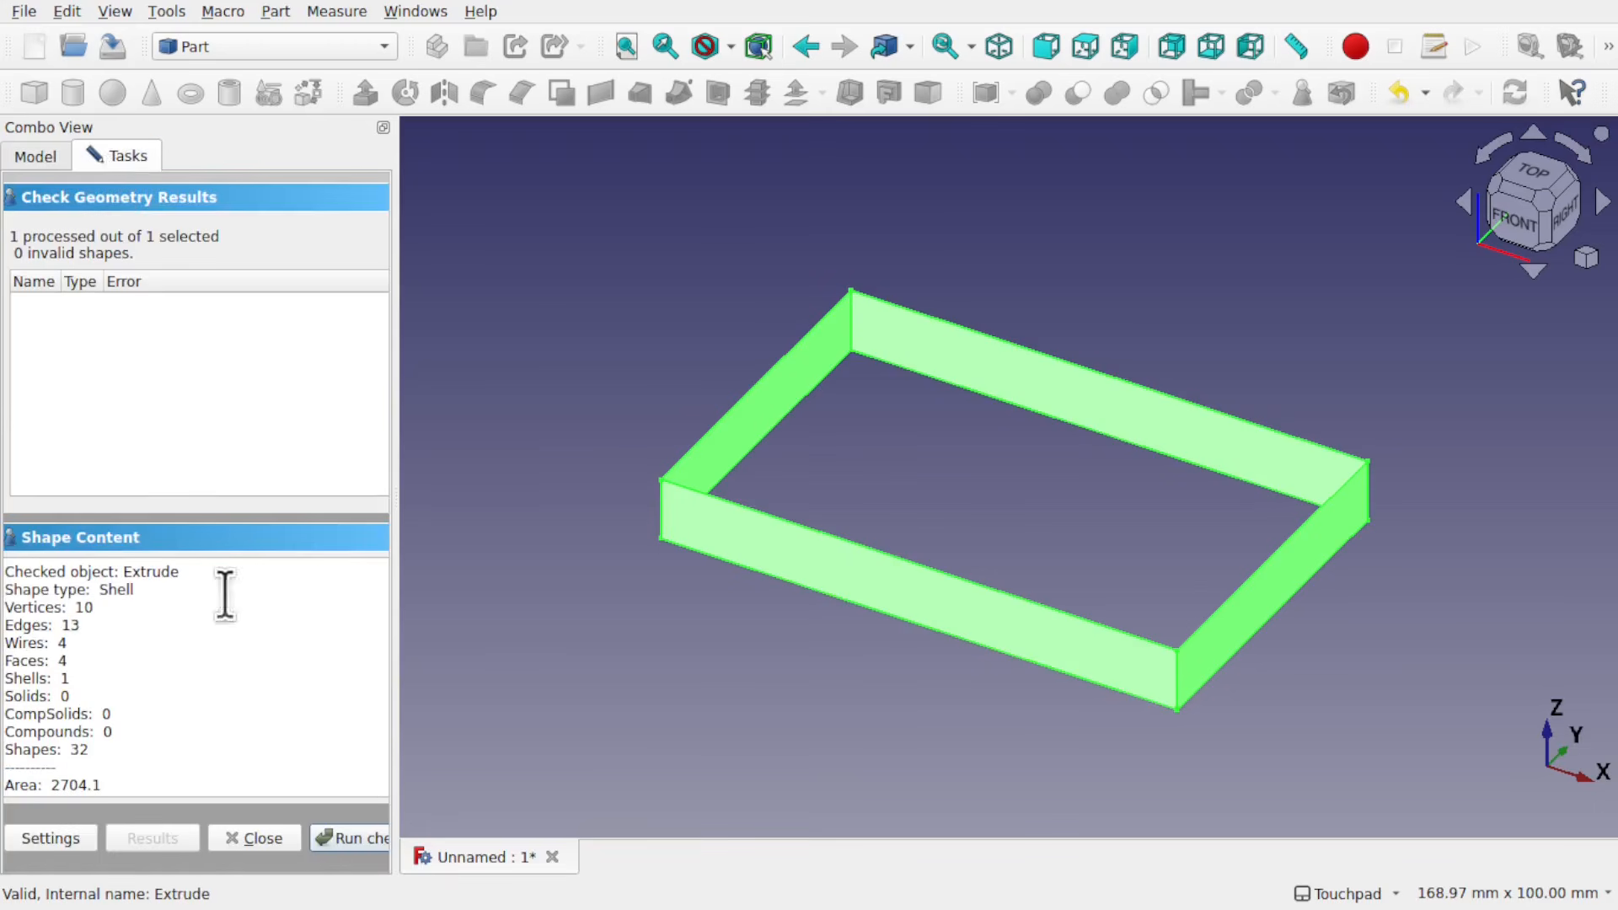
left_click(254, 838)
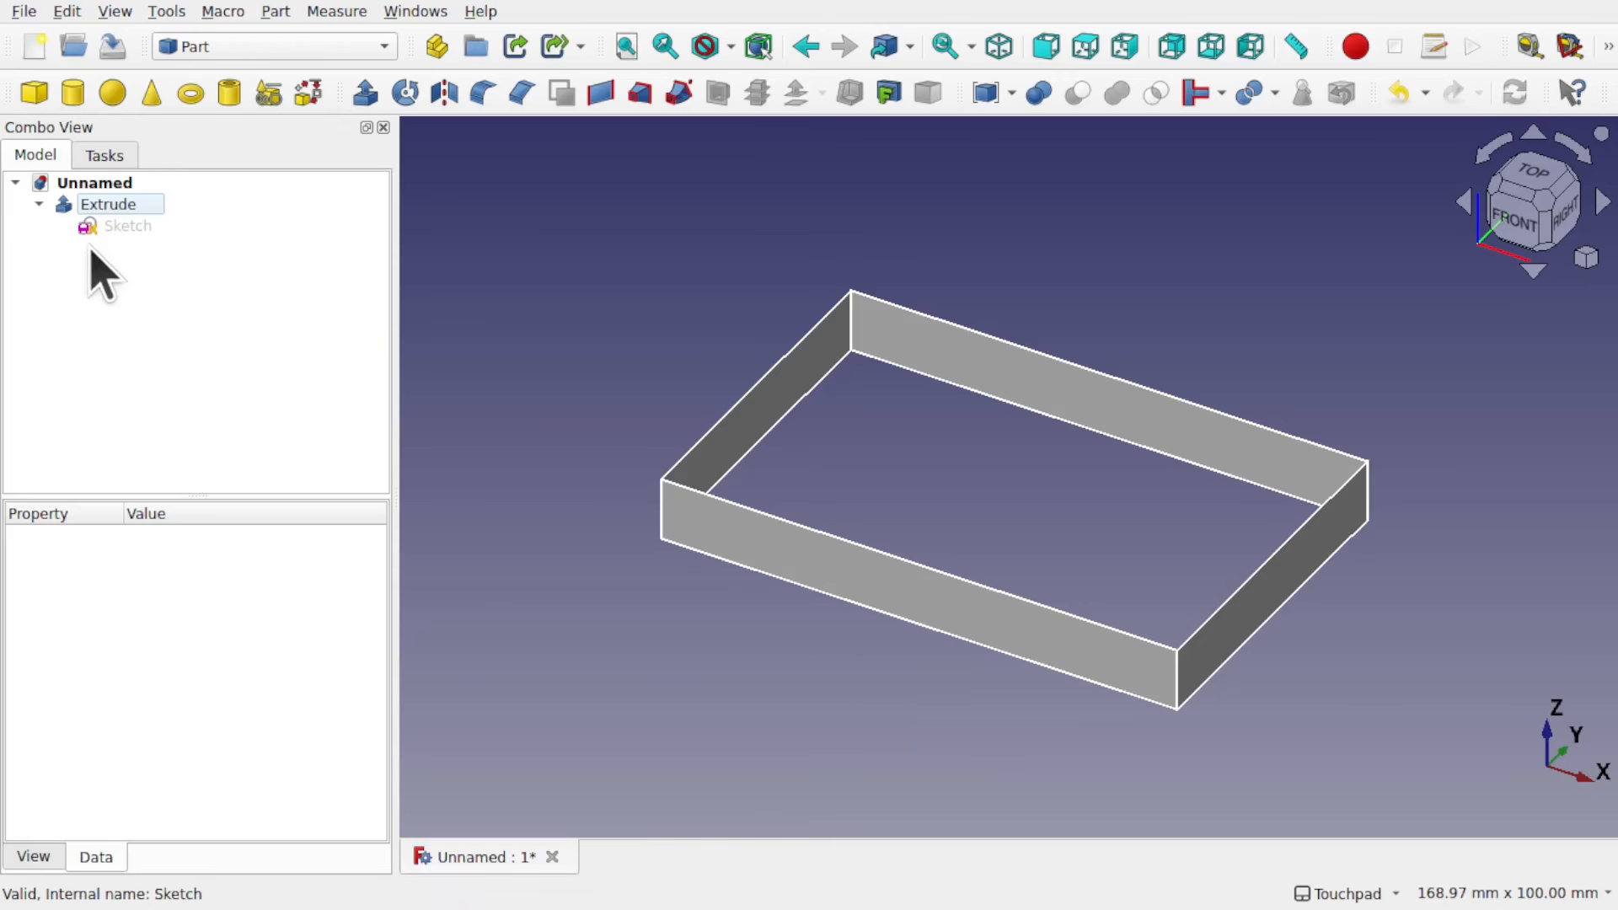
Step: Delete the extrusion and make its underlying sketch visible again
left_click(107, 206)
key("Delete")
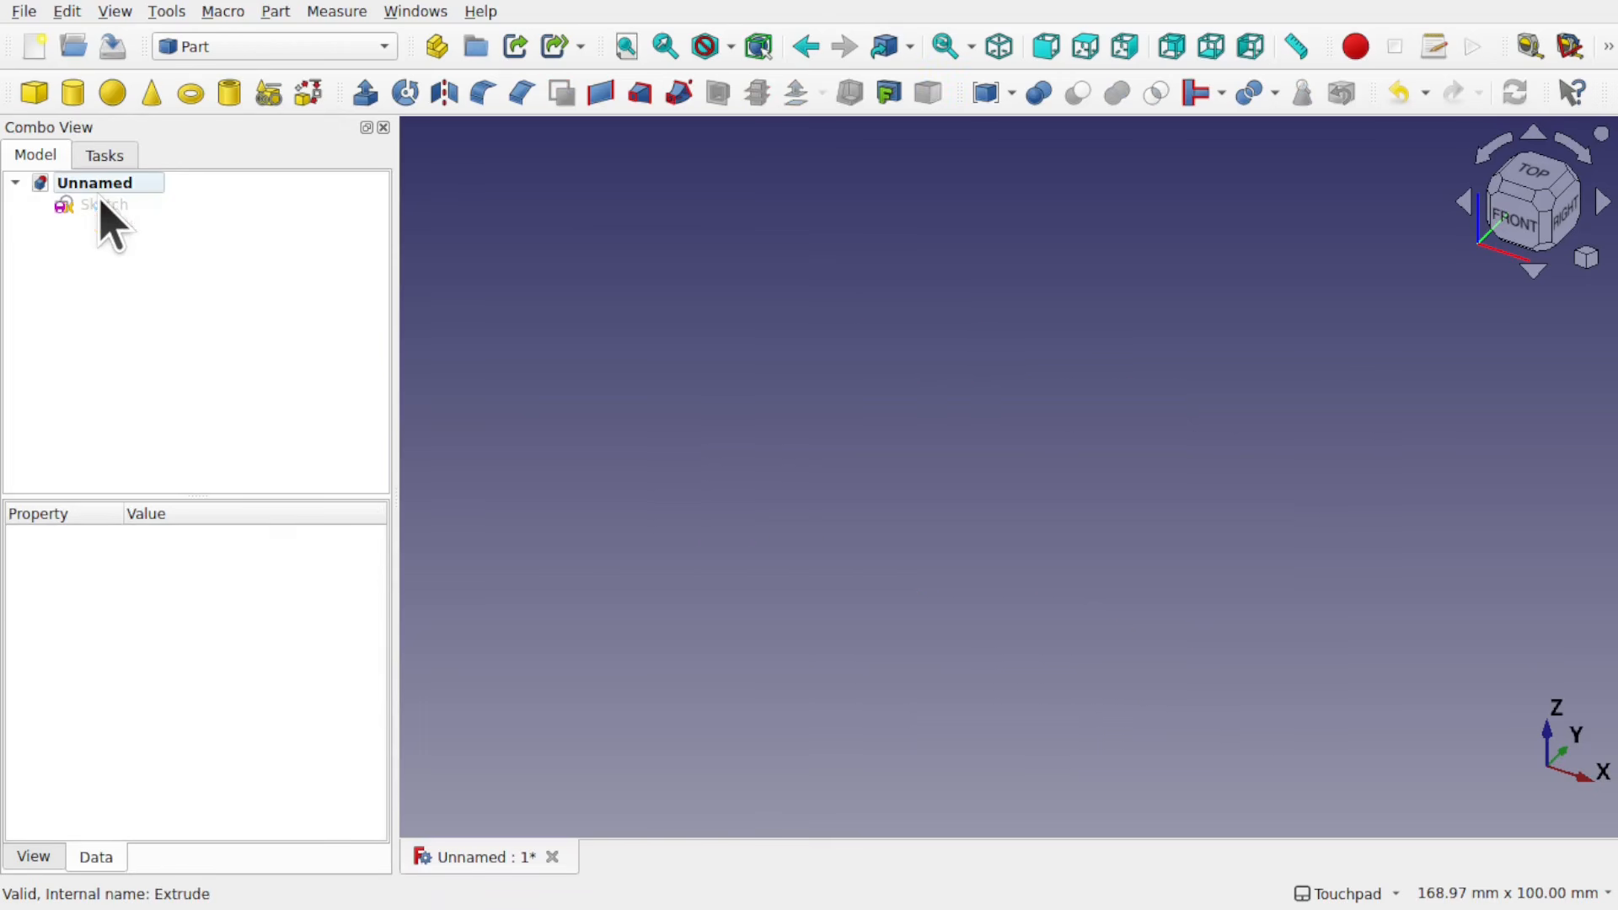
left_click(103, 205)
key("space")
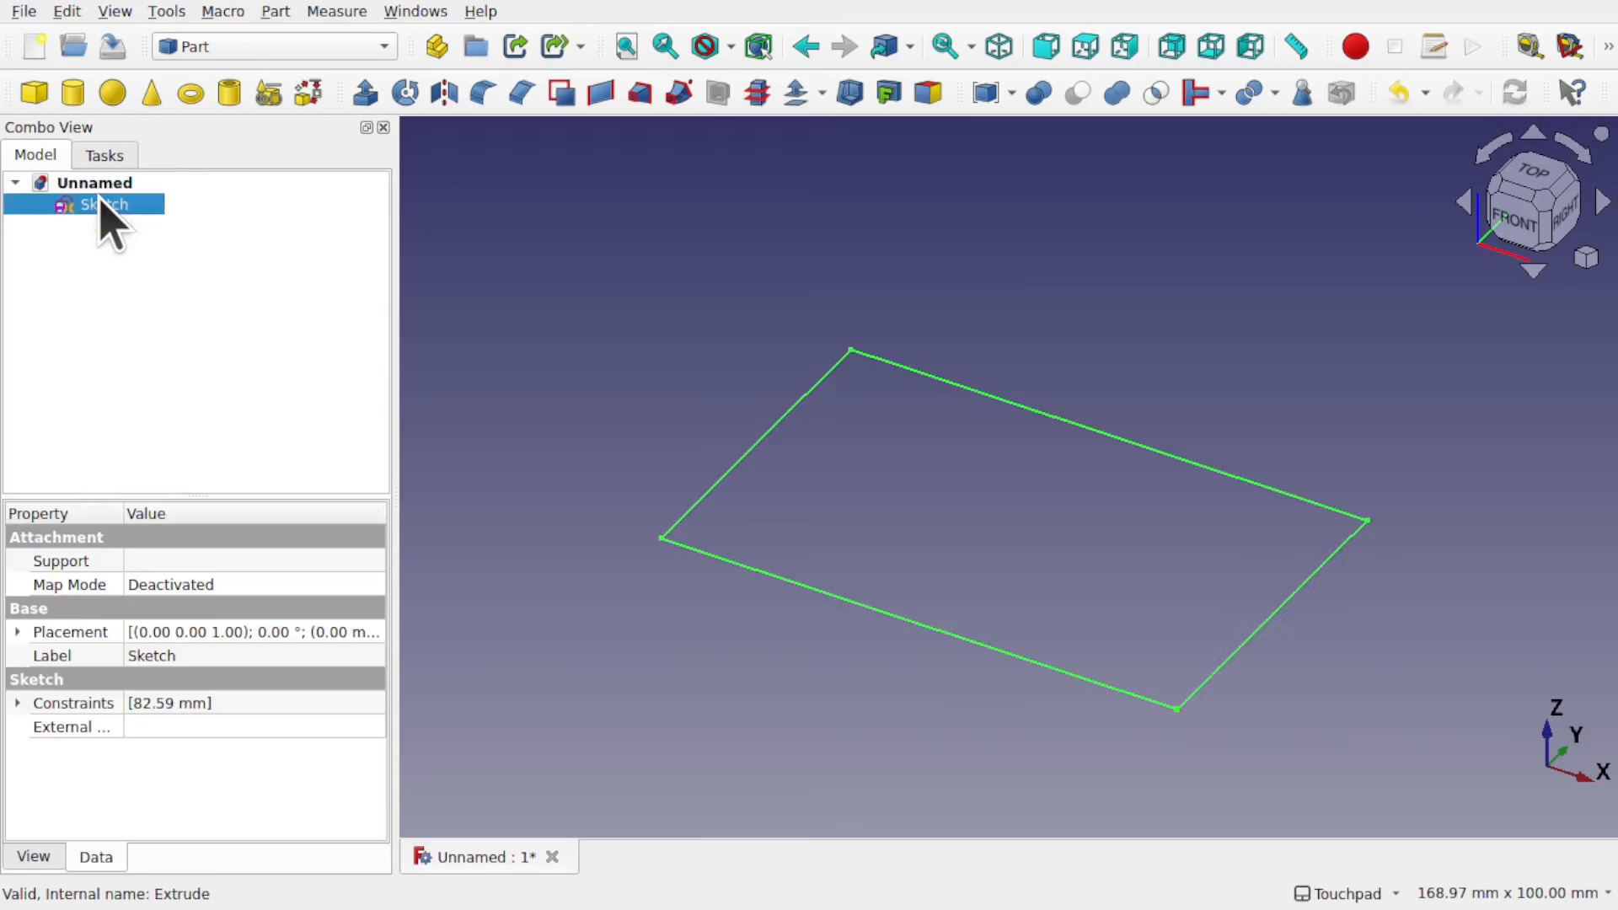
left_click(896, 518)
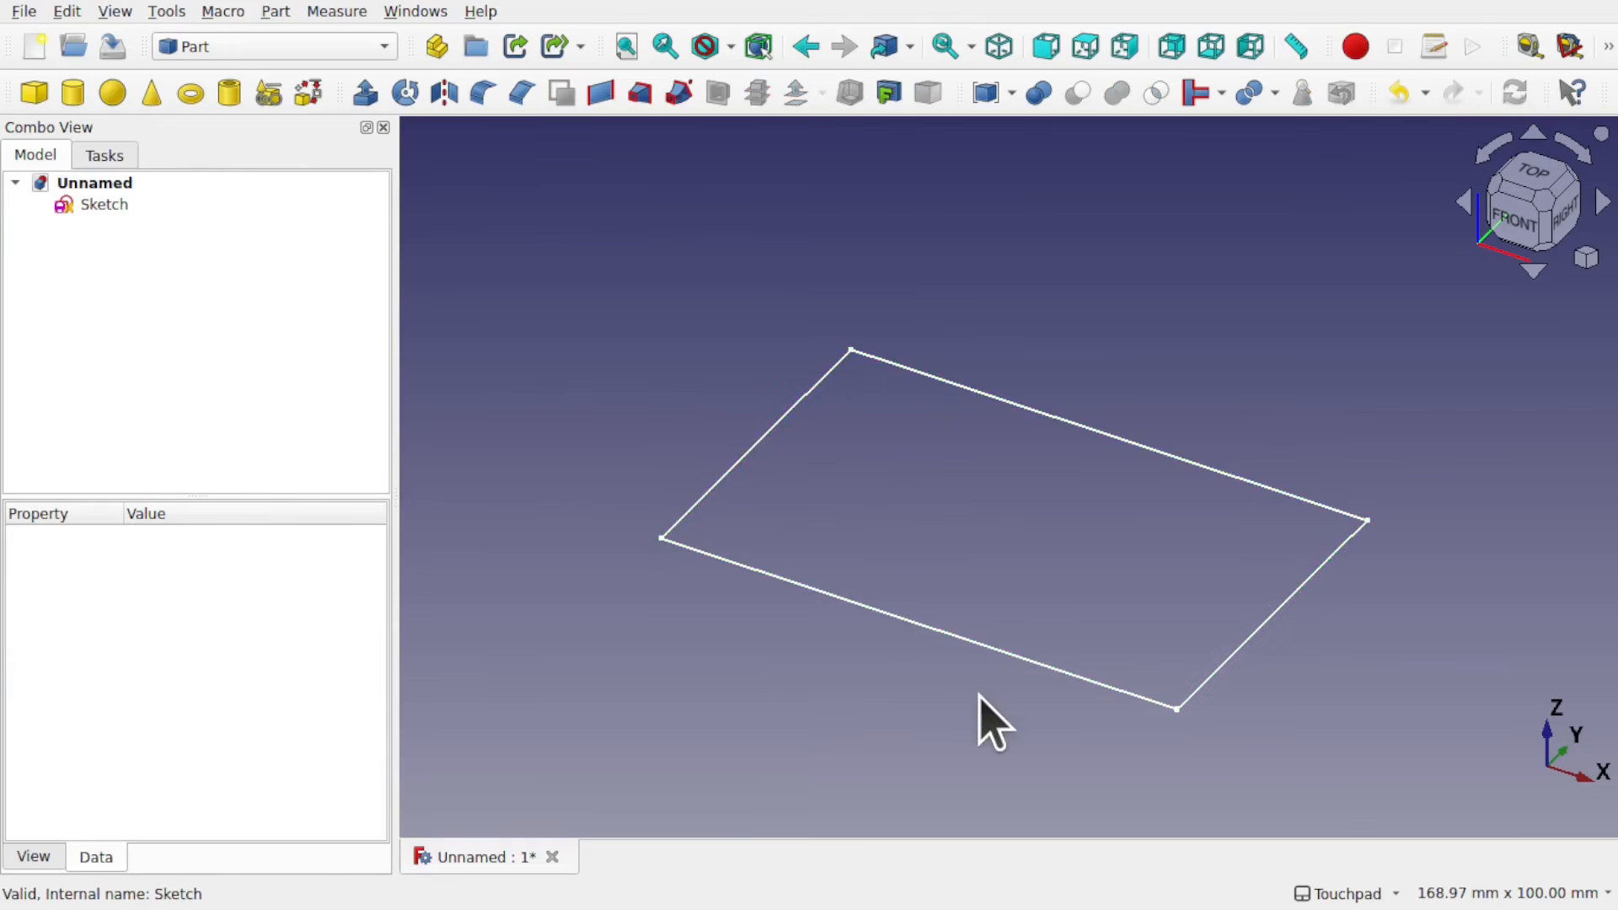
Step: Set the sketch's line width to 4 and clear the selection
scroll(978, 711, "up", 1)
left_click(76, 209)
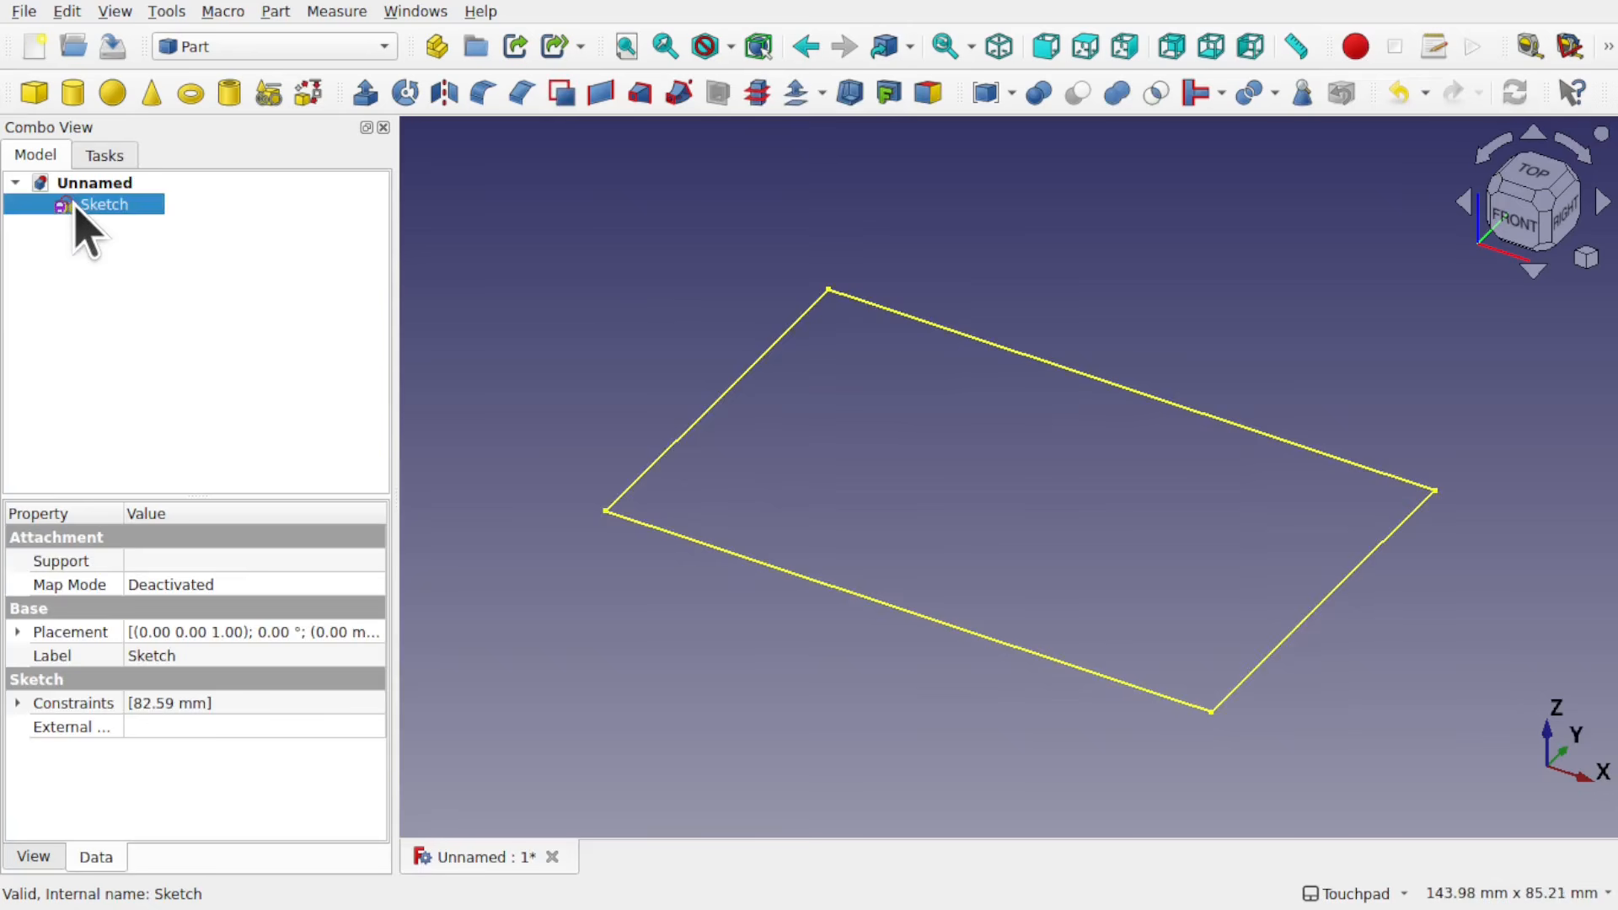
left_click(37, 859)
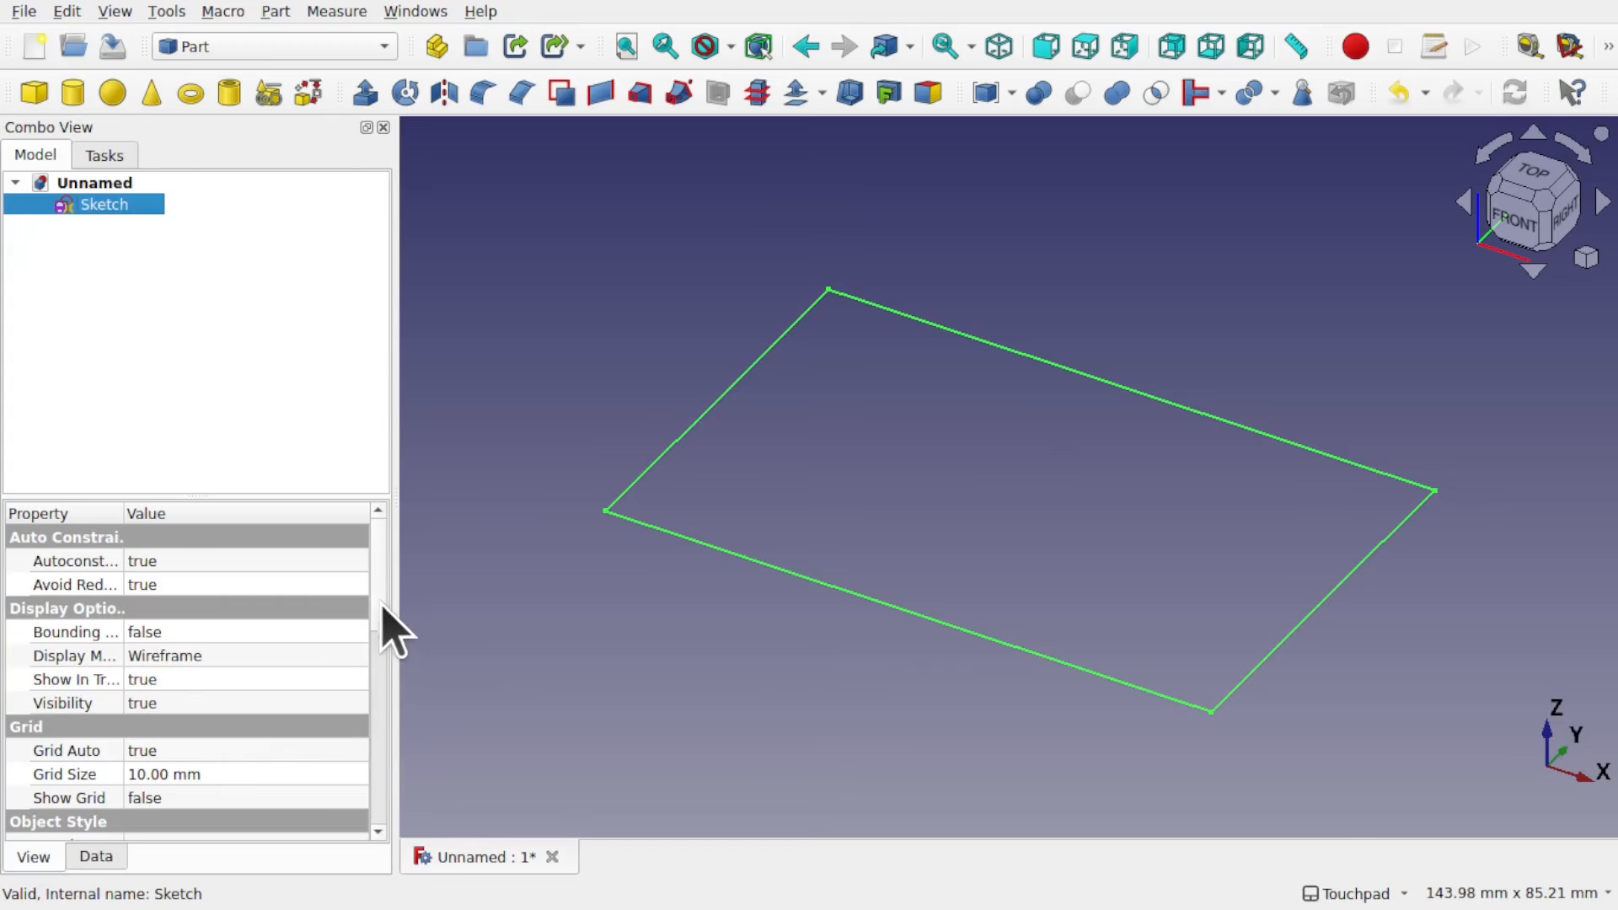
left_click_drag(385, 621, 385, 711)
left_click(300, 712)
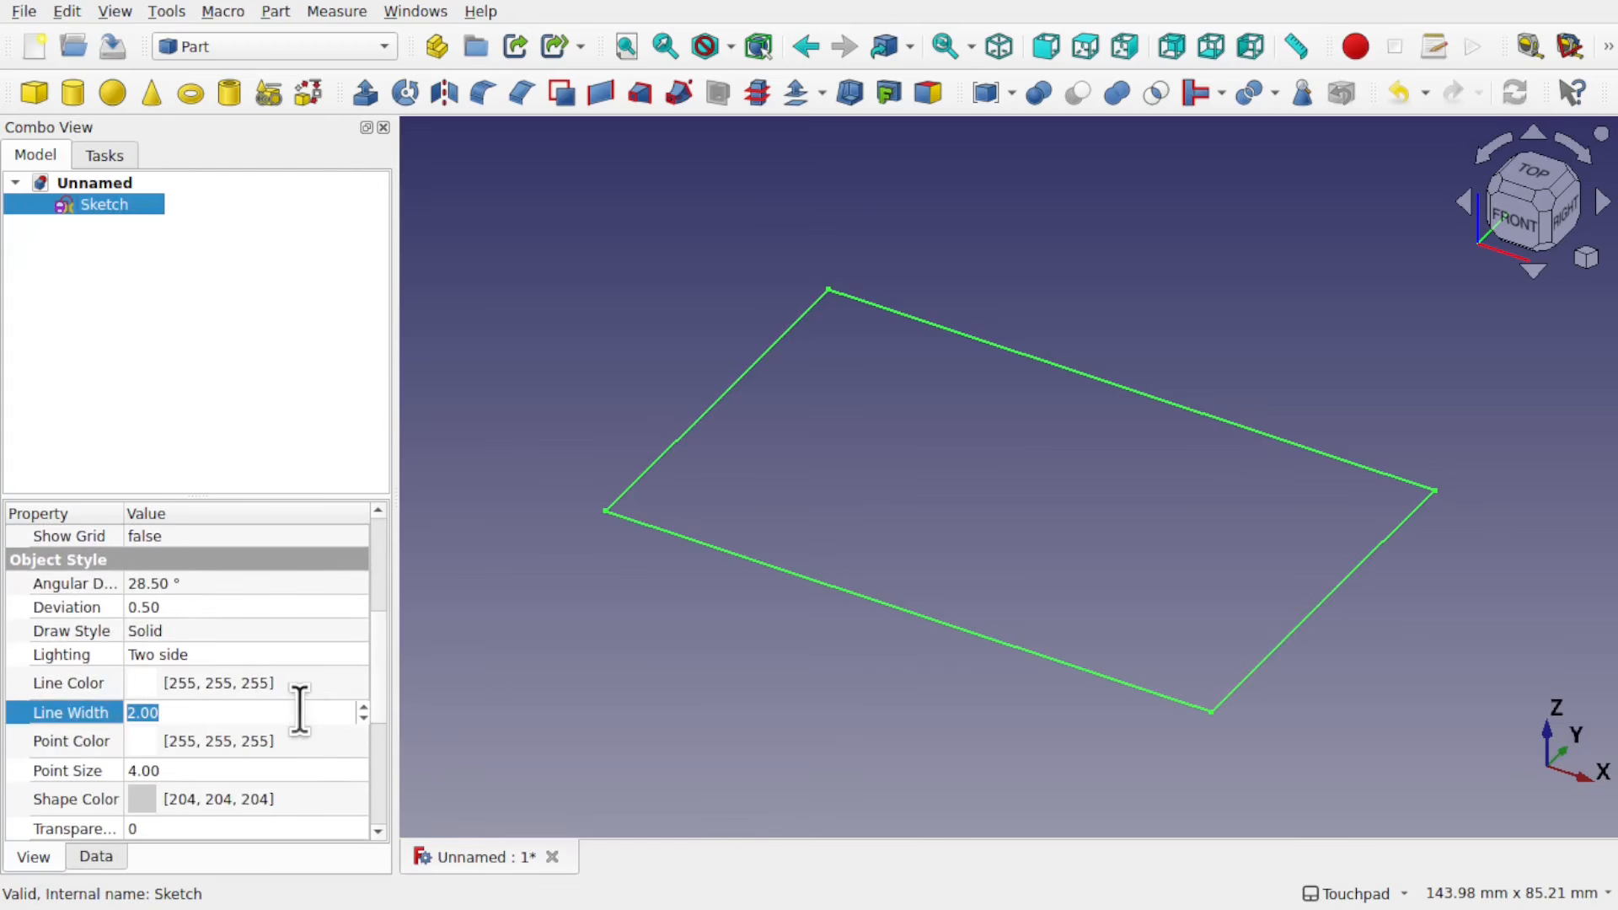
type("4")
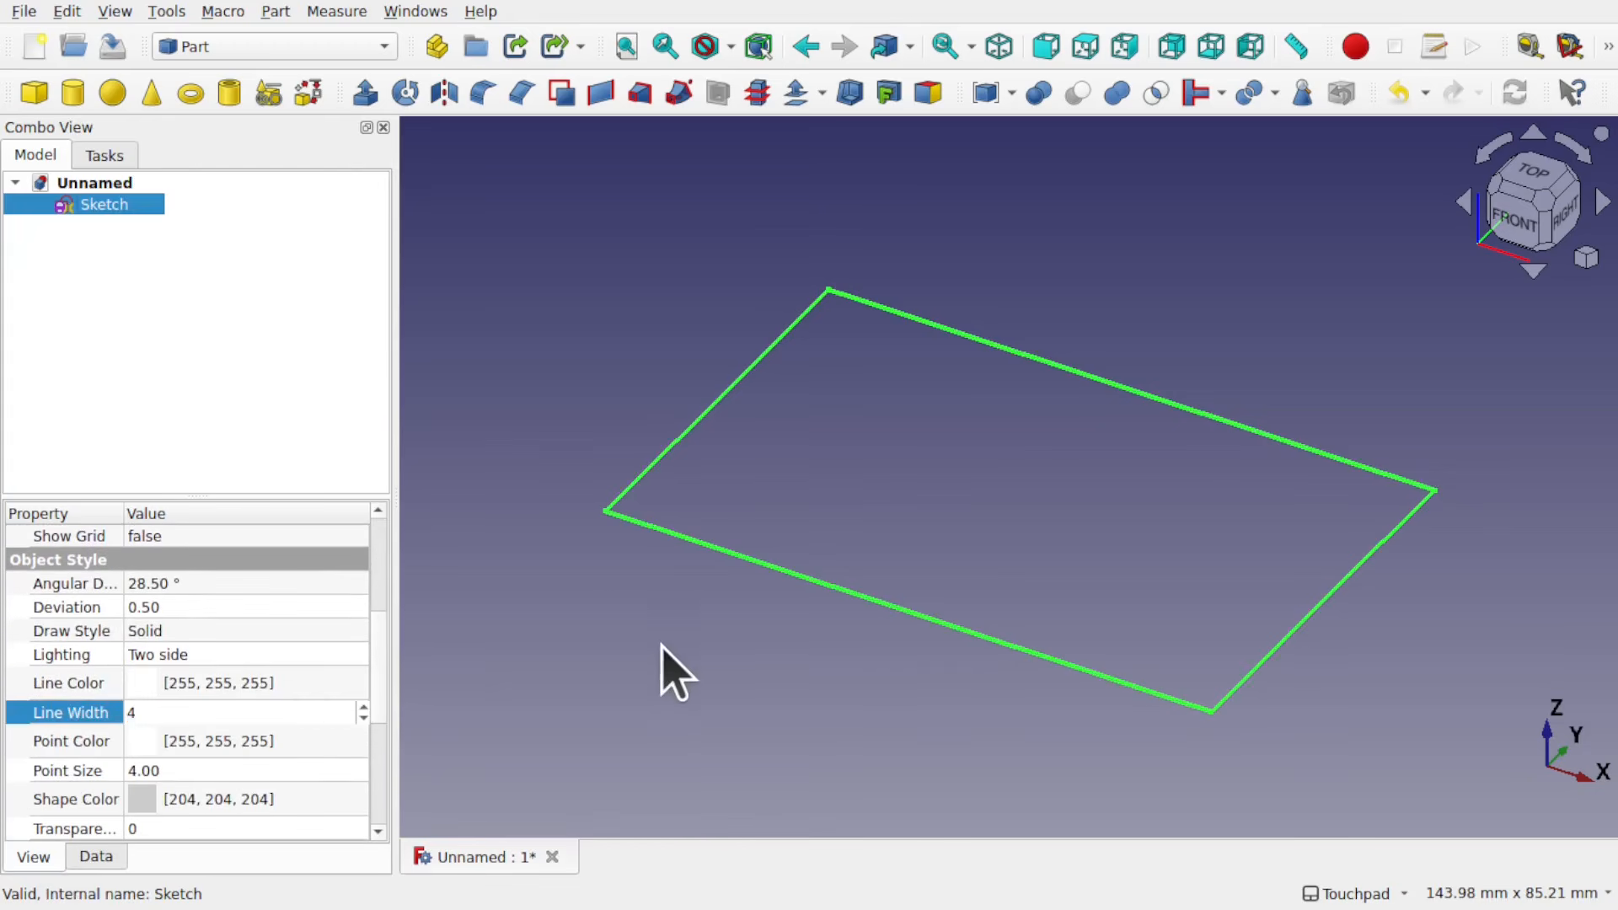
left_click(722, 641)
Step: Switch to the Sketcher workbench and start Validate Sketch on the rectangular sketch
left_click(284, 51)
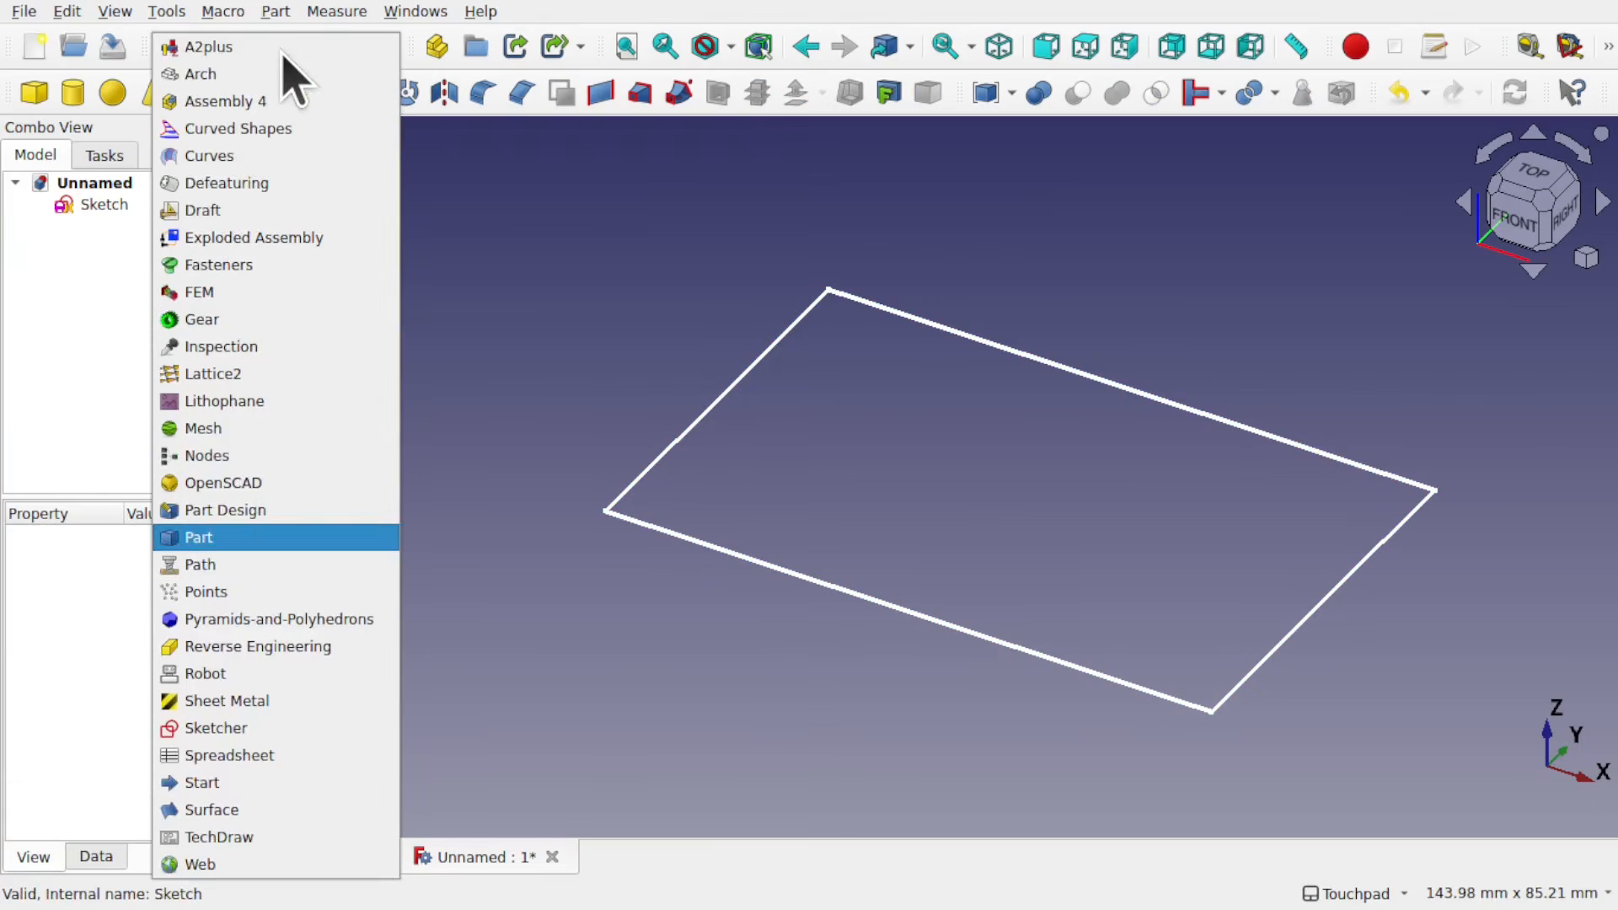
left_click(216, 728)
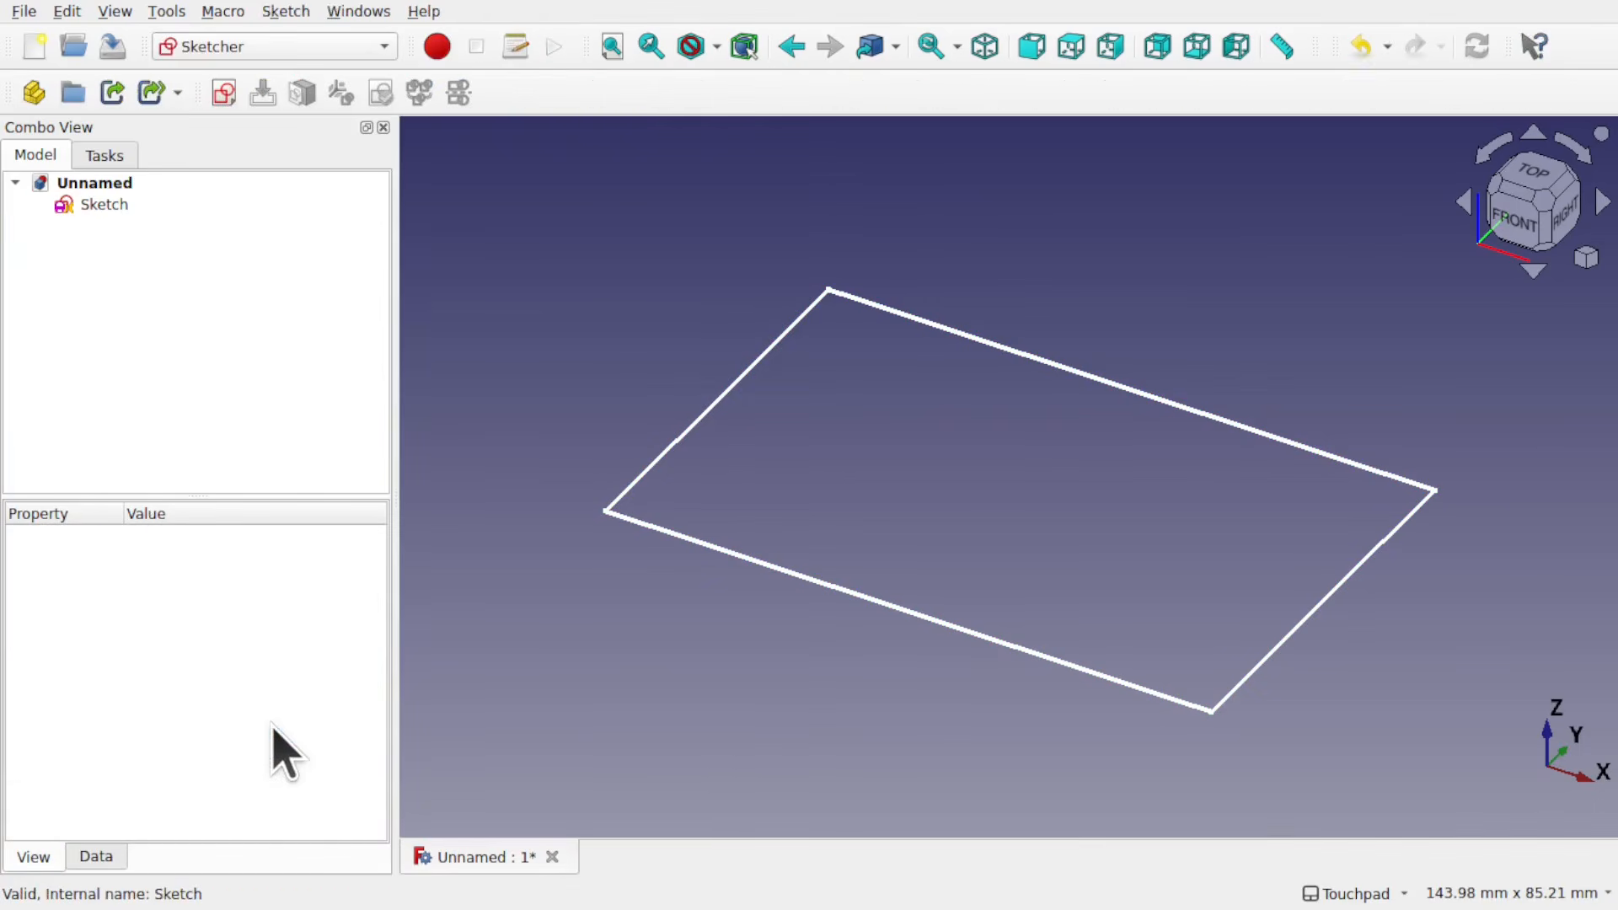
left_click(103, 205)
left_click(286, 11)
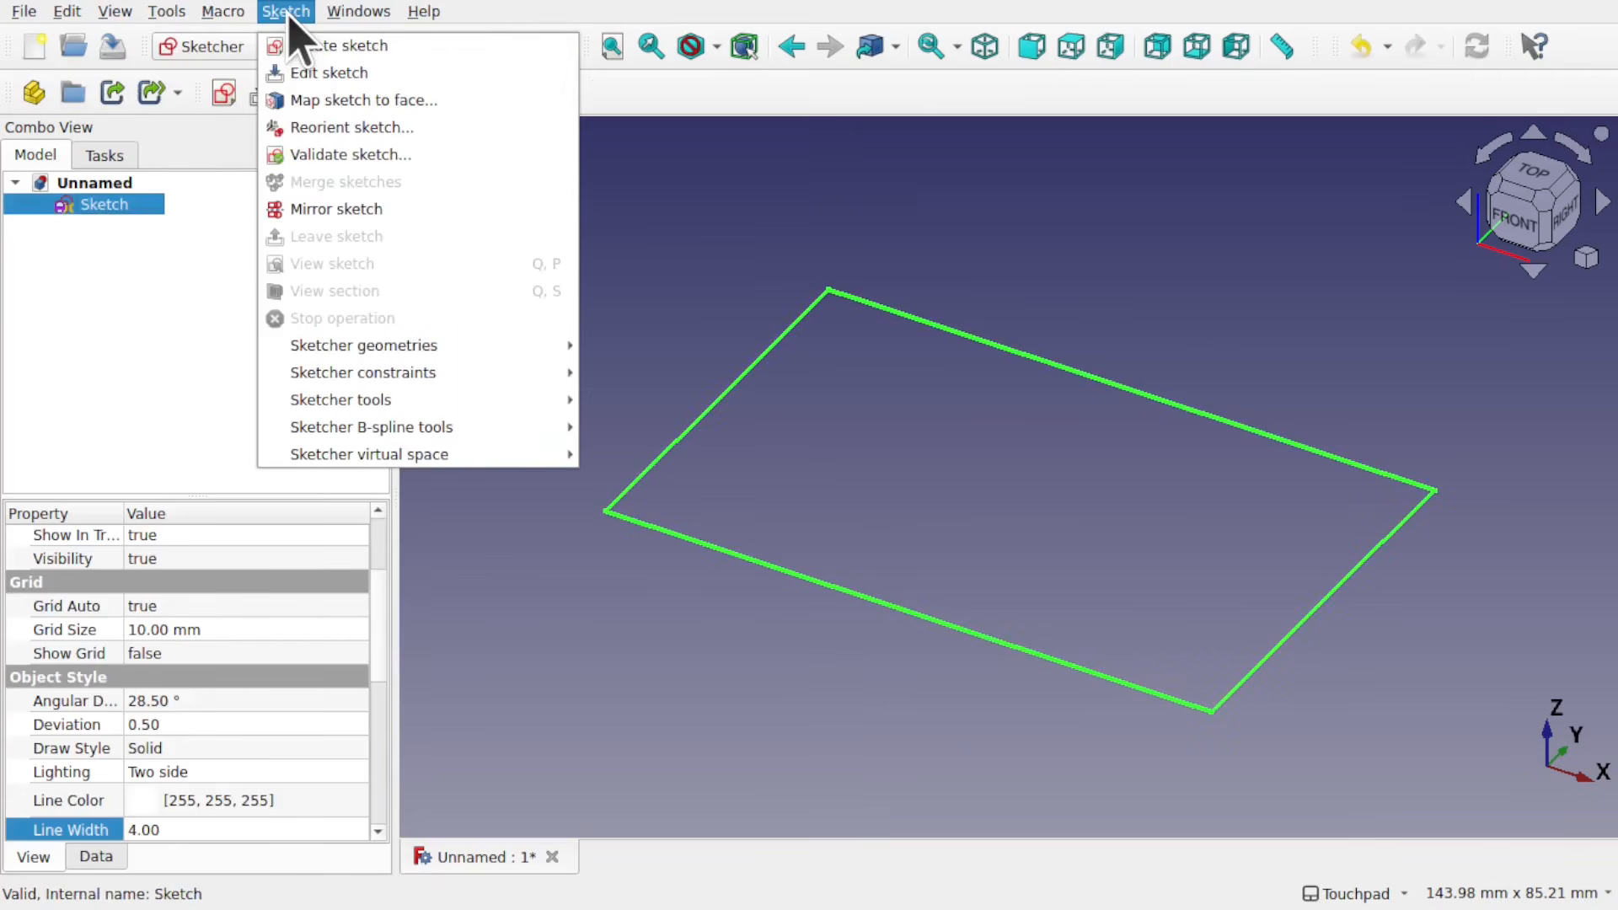
left_click(371, 156)
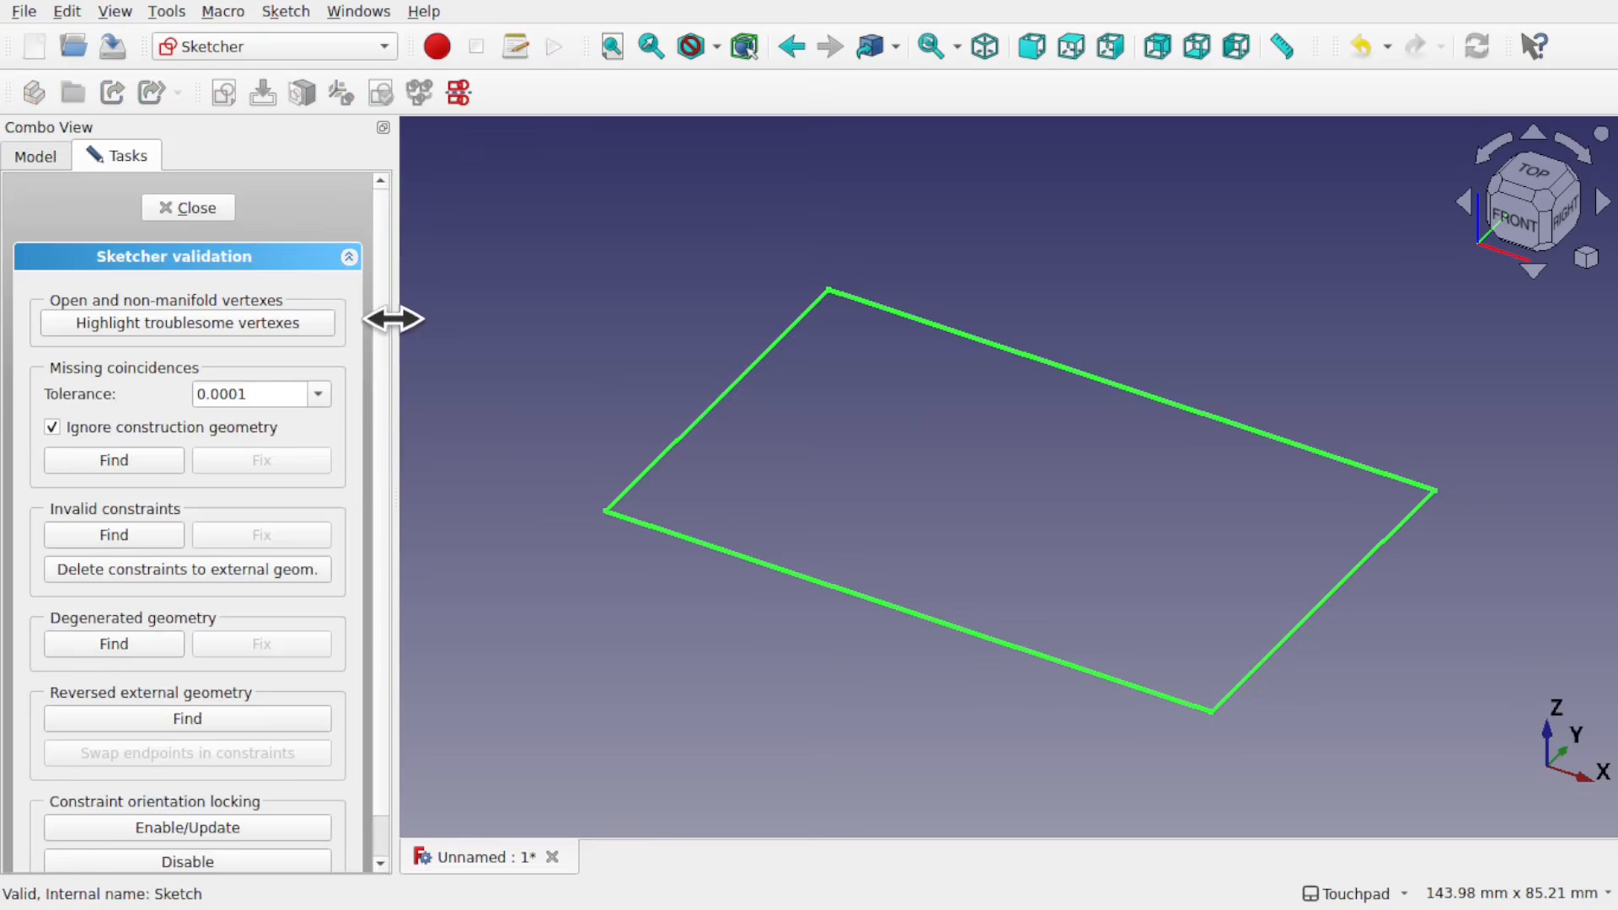
Step: Set the missing coincidences tolerance to 0.01 and highlight the sketch's troublesome vertexes
left_click_drag(393, 318, 469, 314)
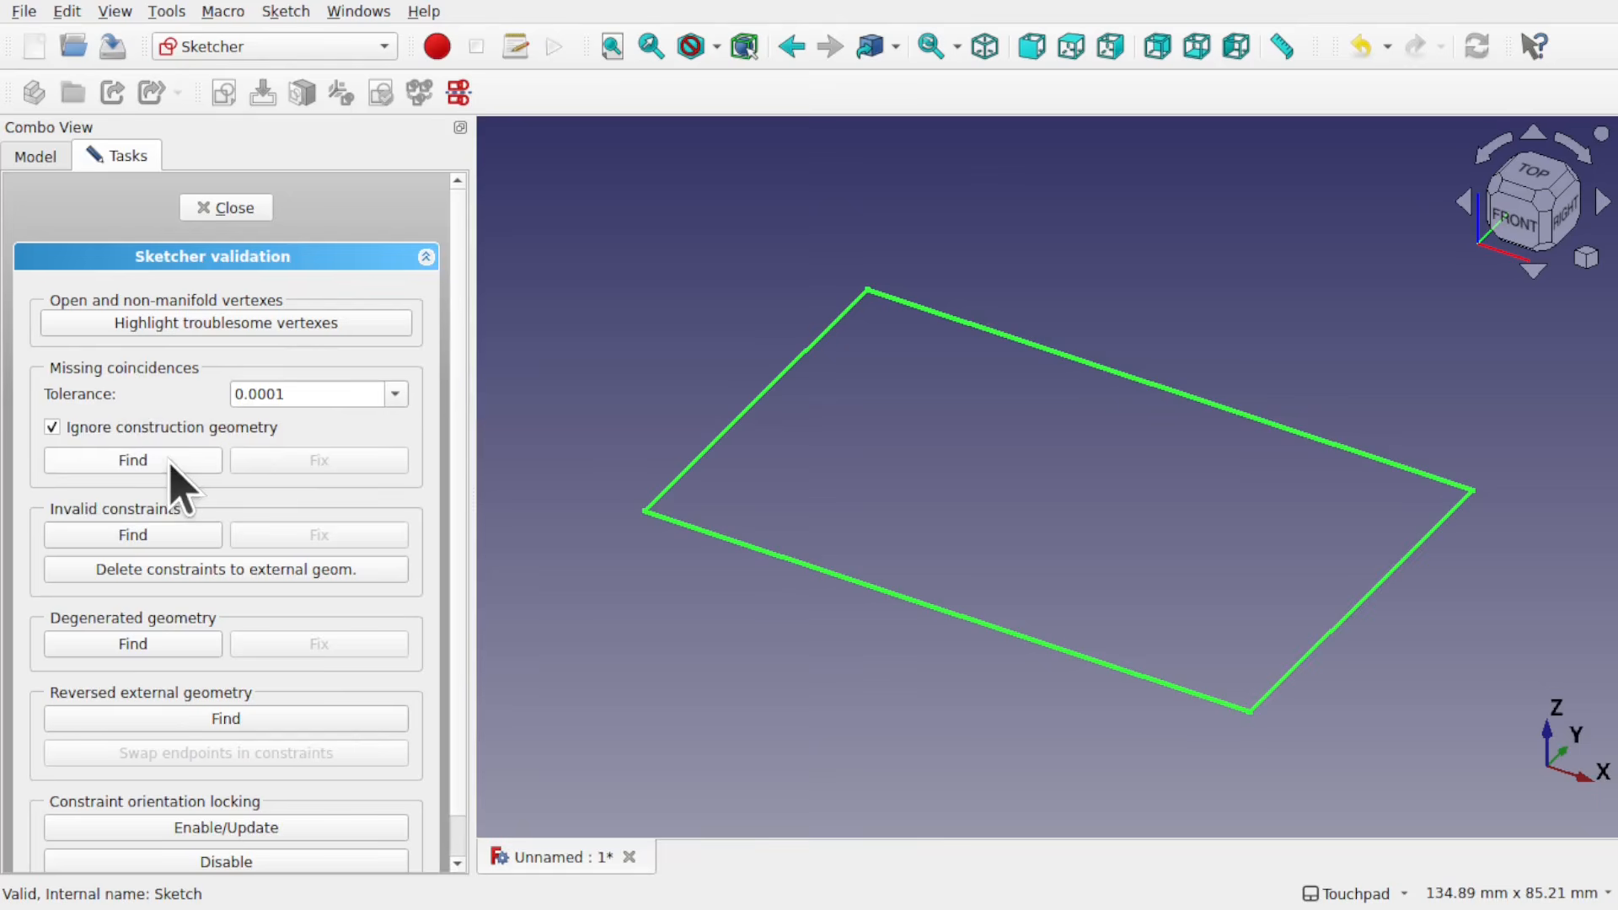
left_click(396, 393)
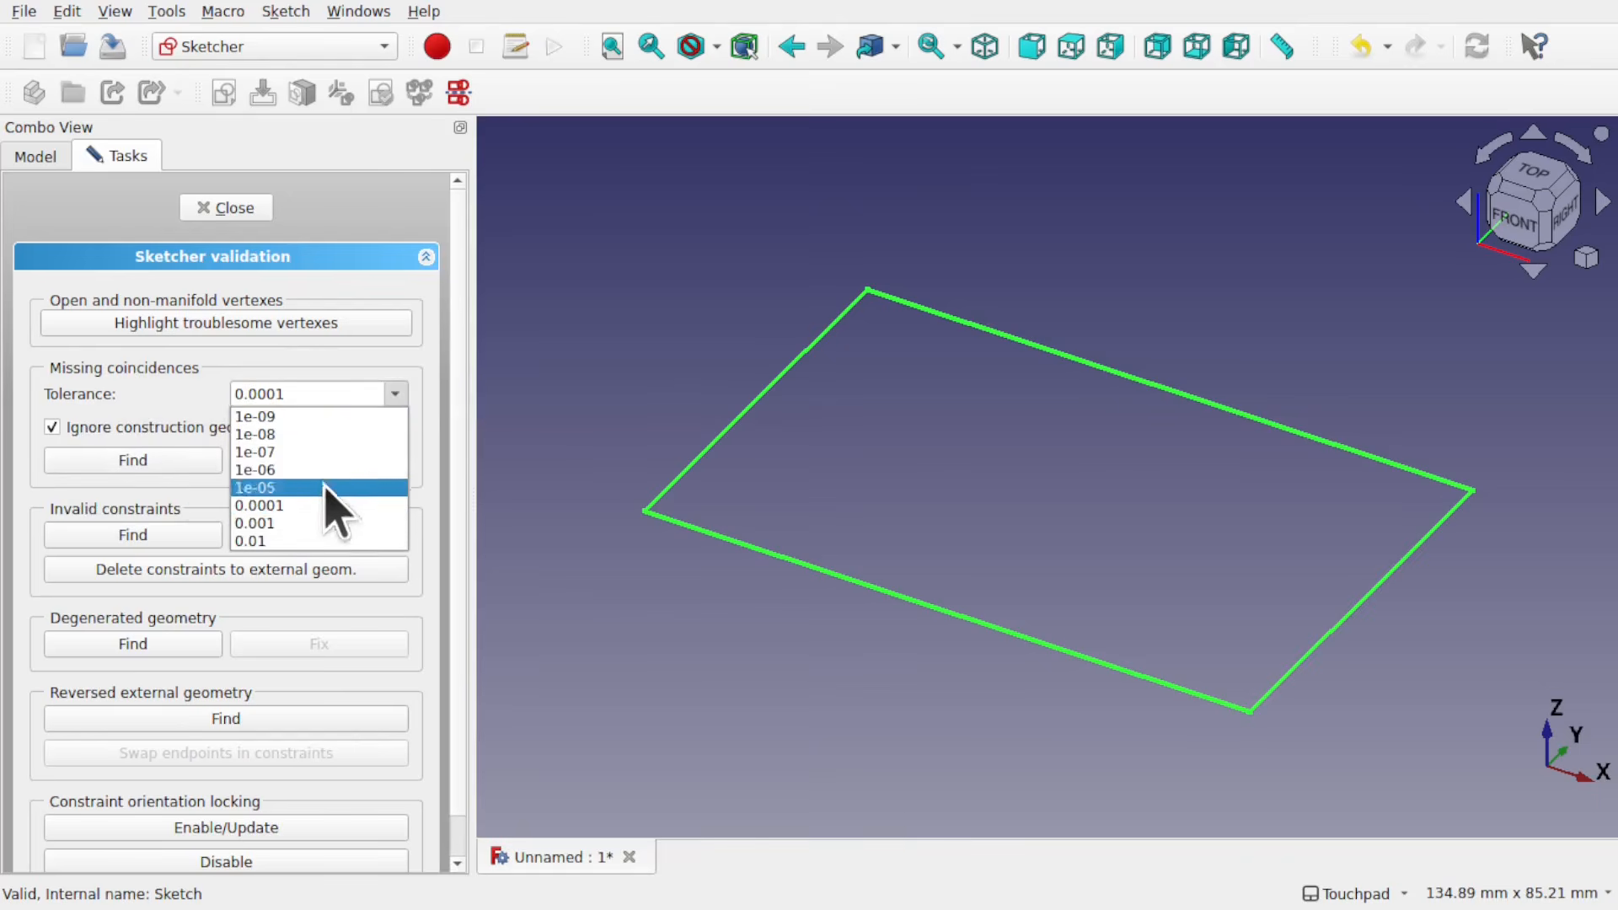
left_click(312, 541)
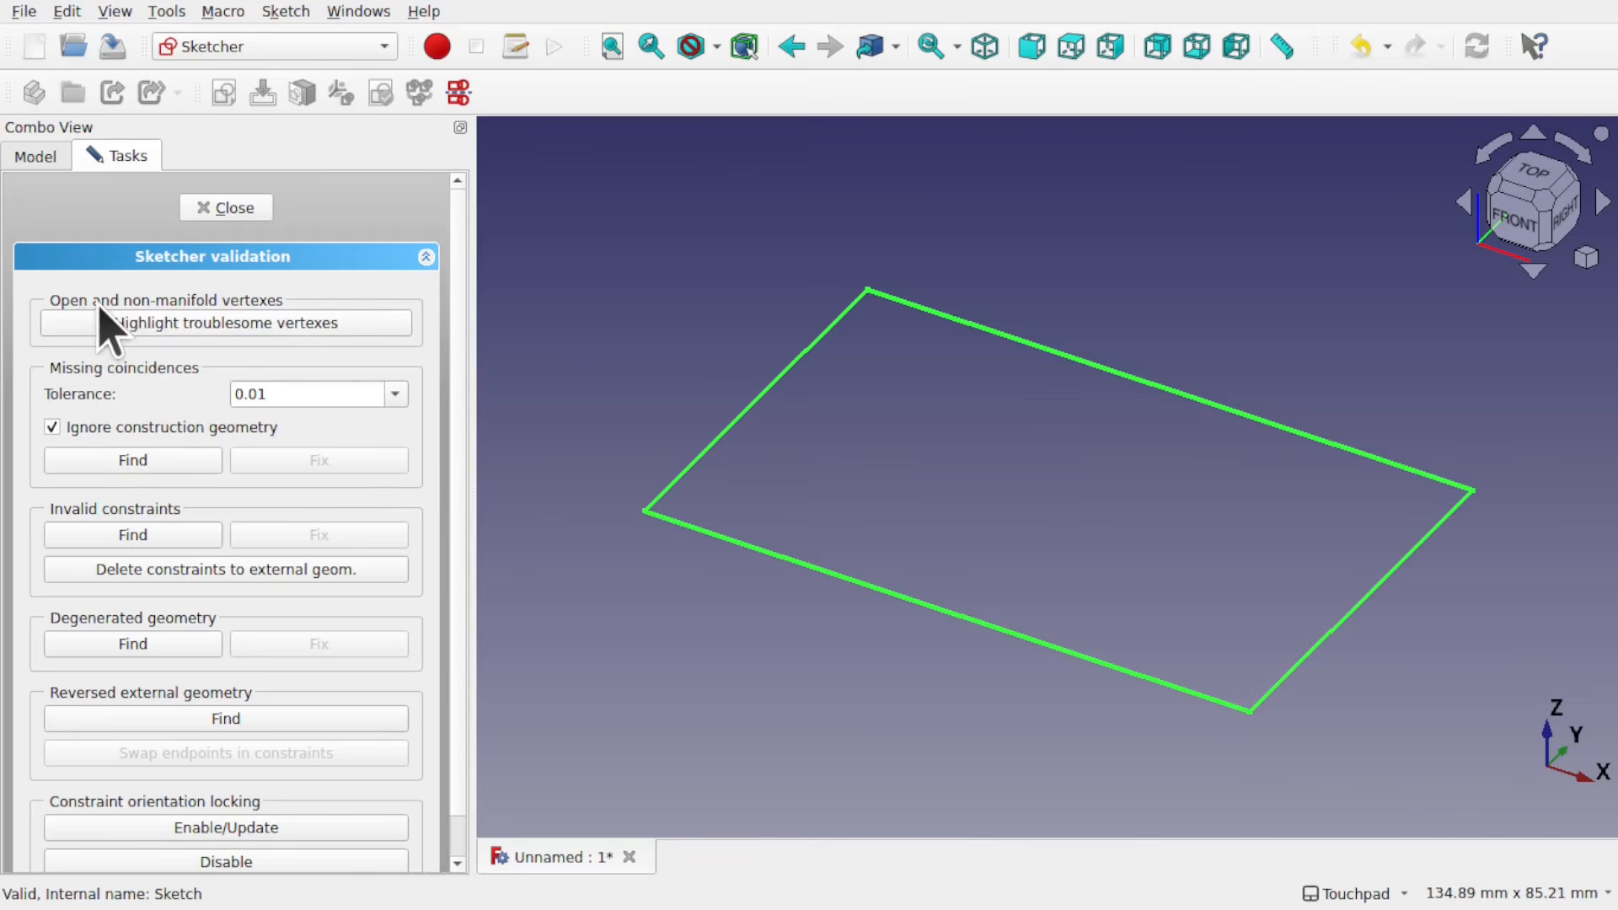
left_click(242, 327)
Step: Examine the highlighted vertexes up close at the open corner of the sketch and close the validation
scroll(1263, 712, "up", 6)
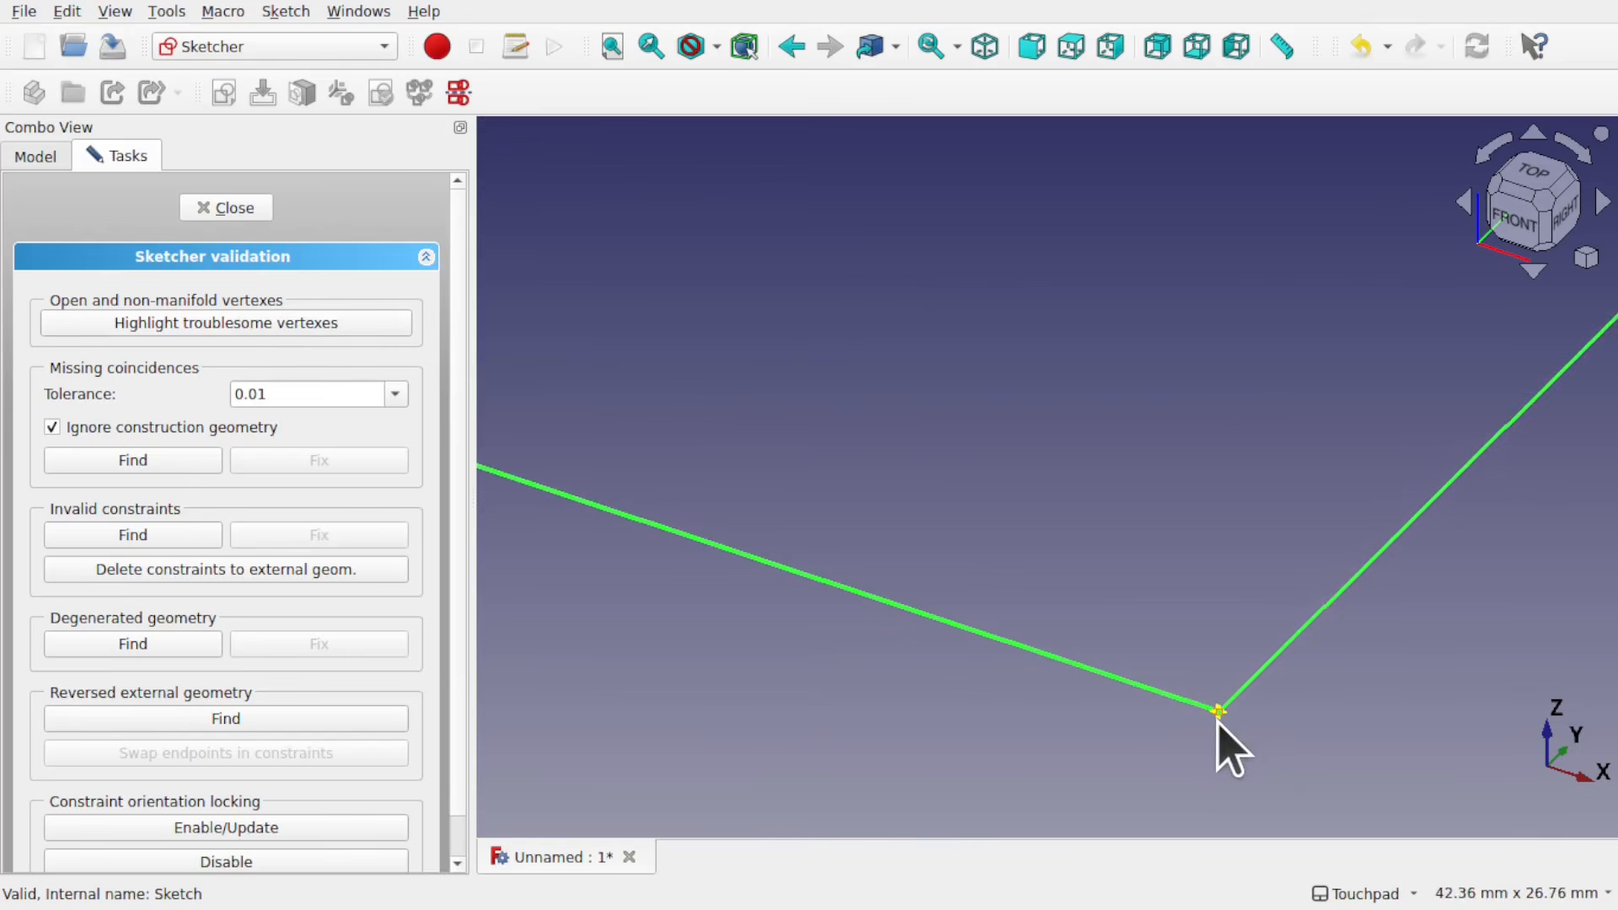
scroll(1219, 720, "up", 10)
scroll(1226, 609, "up", 12)
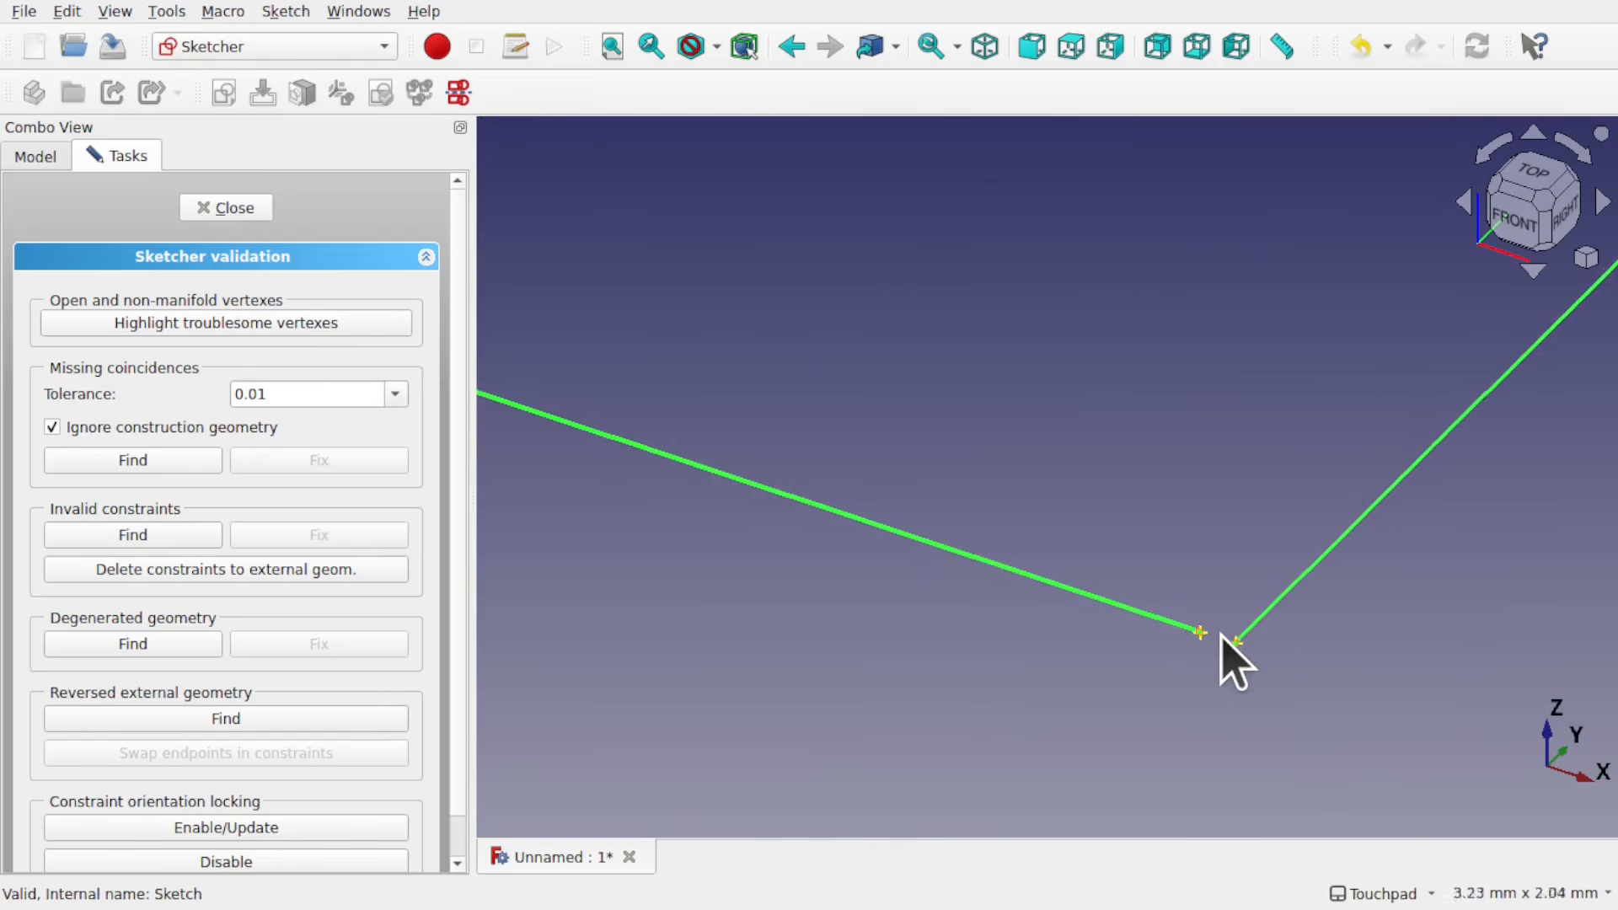
scroll(1177, 685, "down", 9)
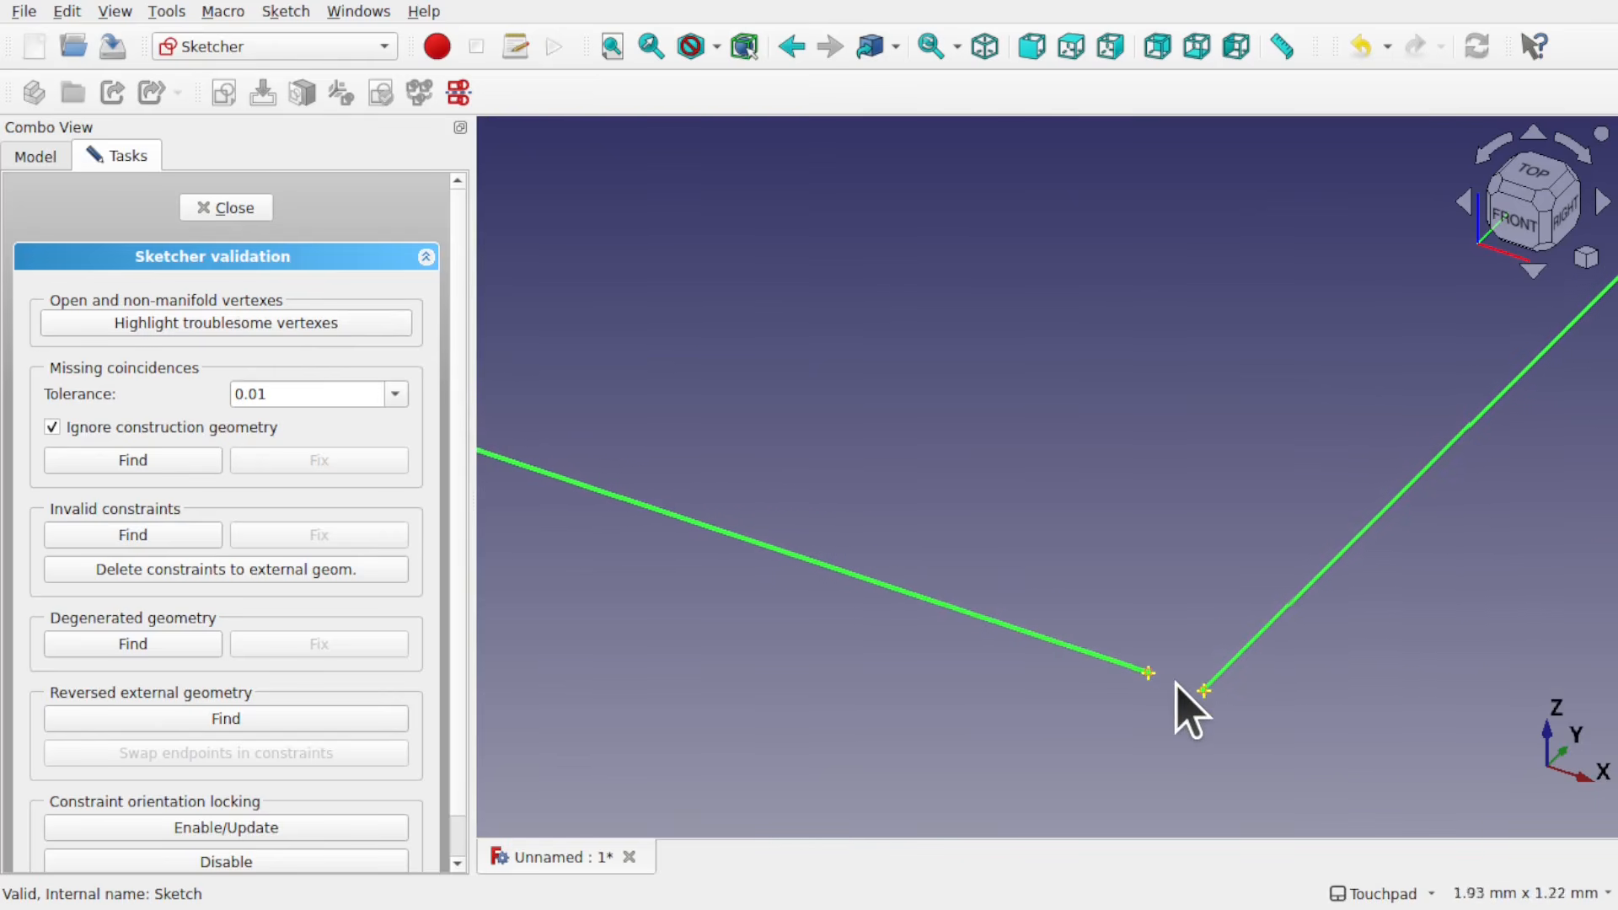
scroll(1156, 686, "down", 5)
scroll(1156, 684, "down", 14)
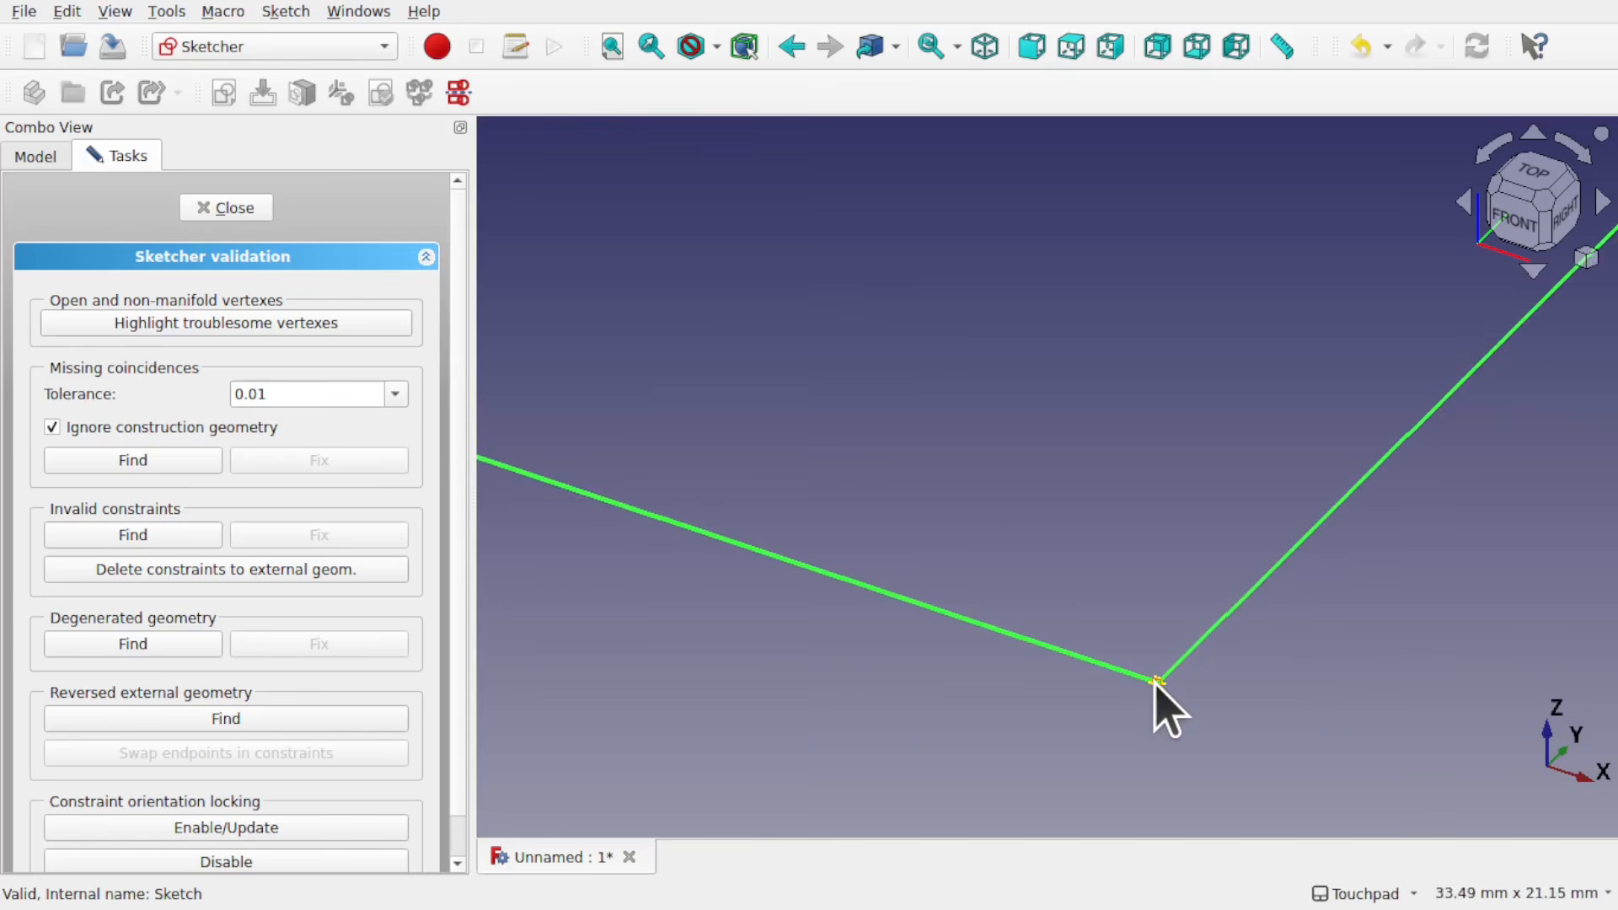
scroll(1155, 684, "up", 2)
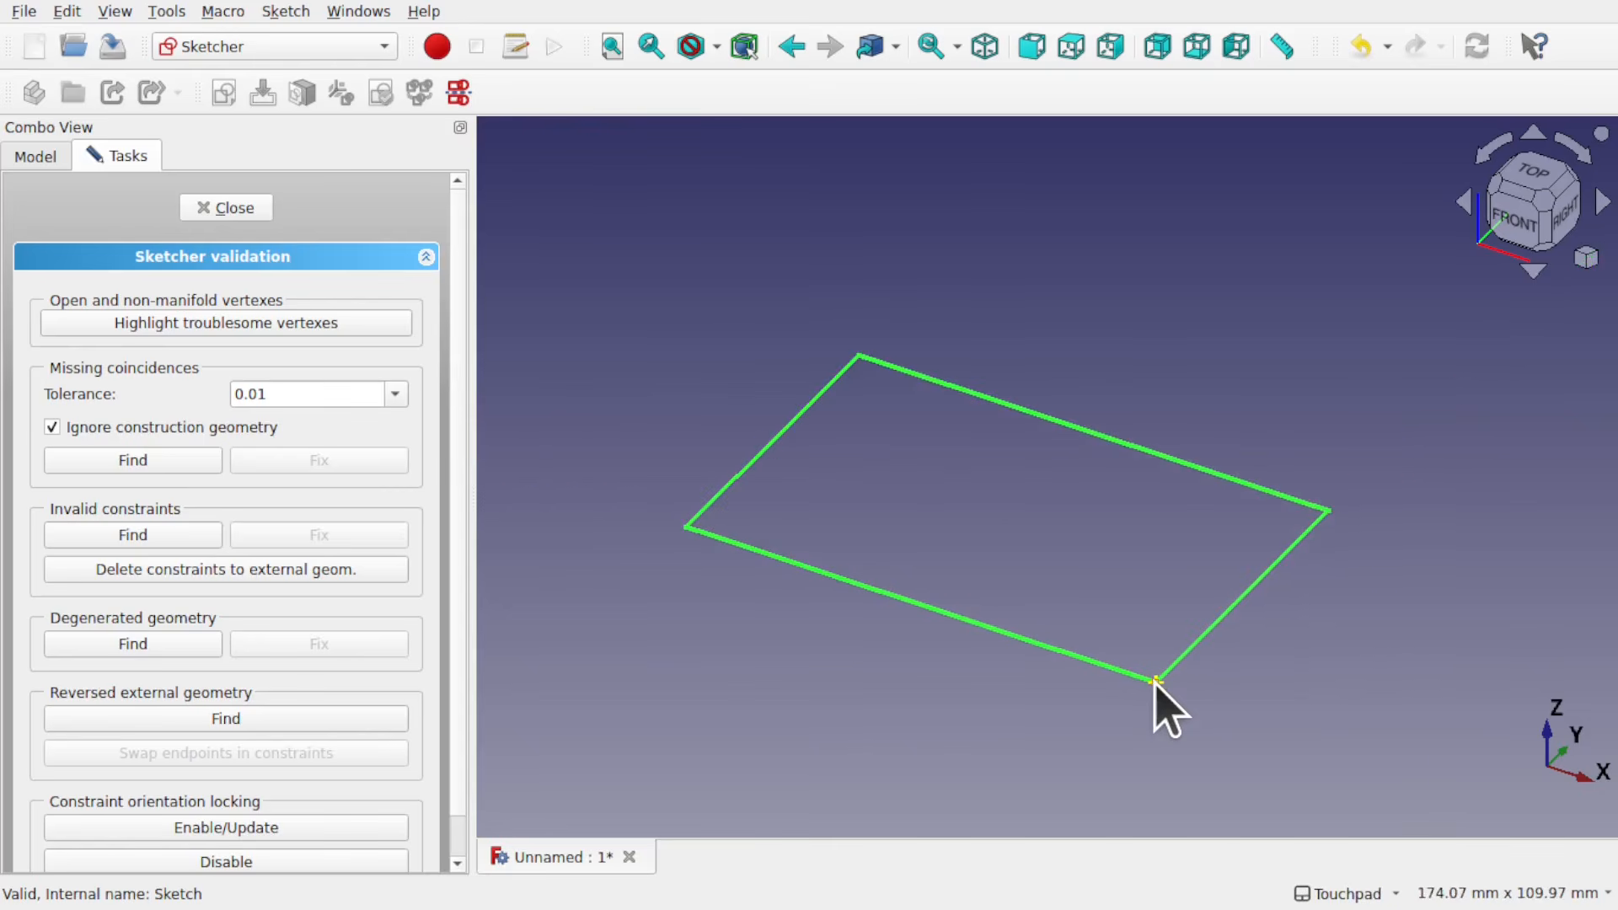
left_click(224, 210)
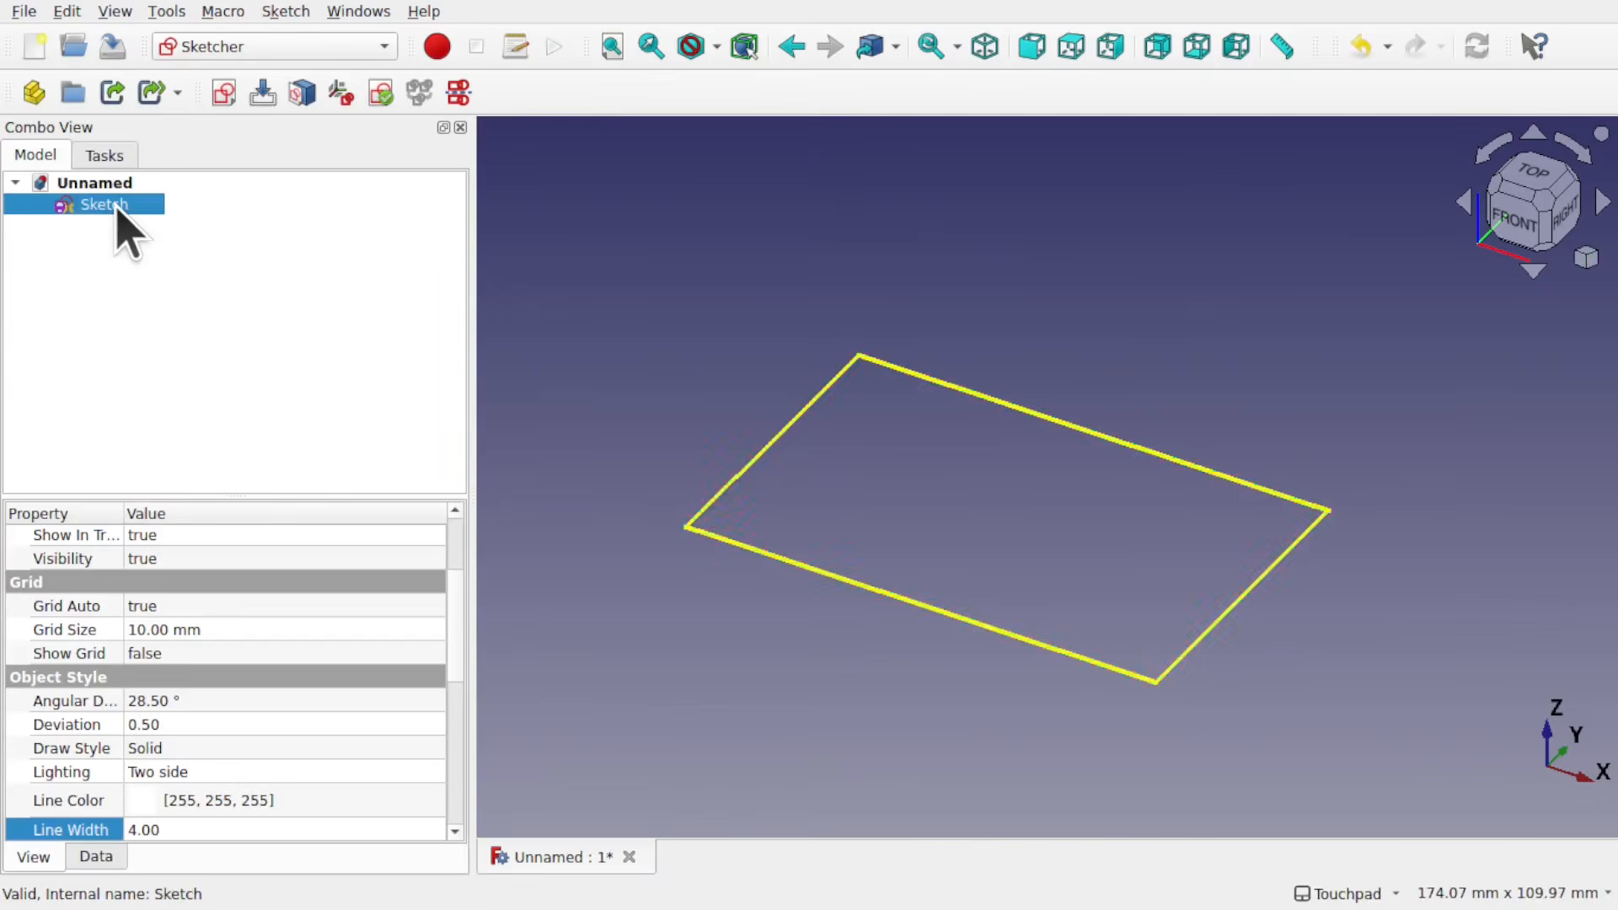
Step: Edit the sketch to make the two endpoints at the lower right corner coincident, closing the gap, and leave the sketch
double_click(116, 208)
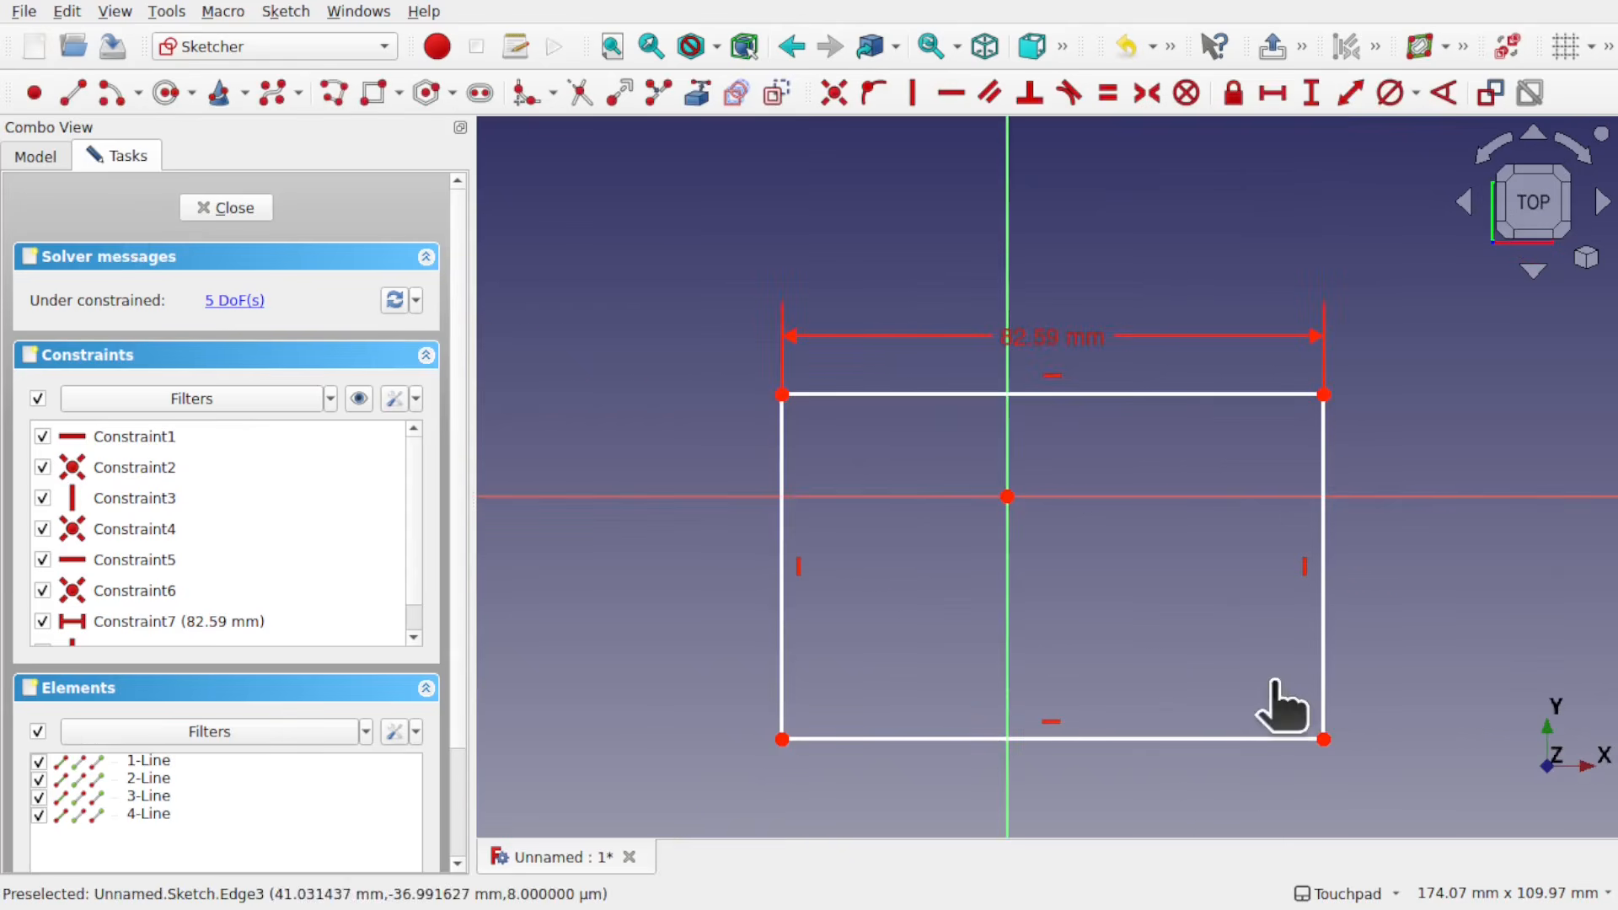
left_click_drag(1271, 685, 1382, 788)
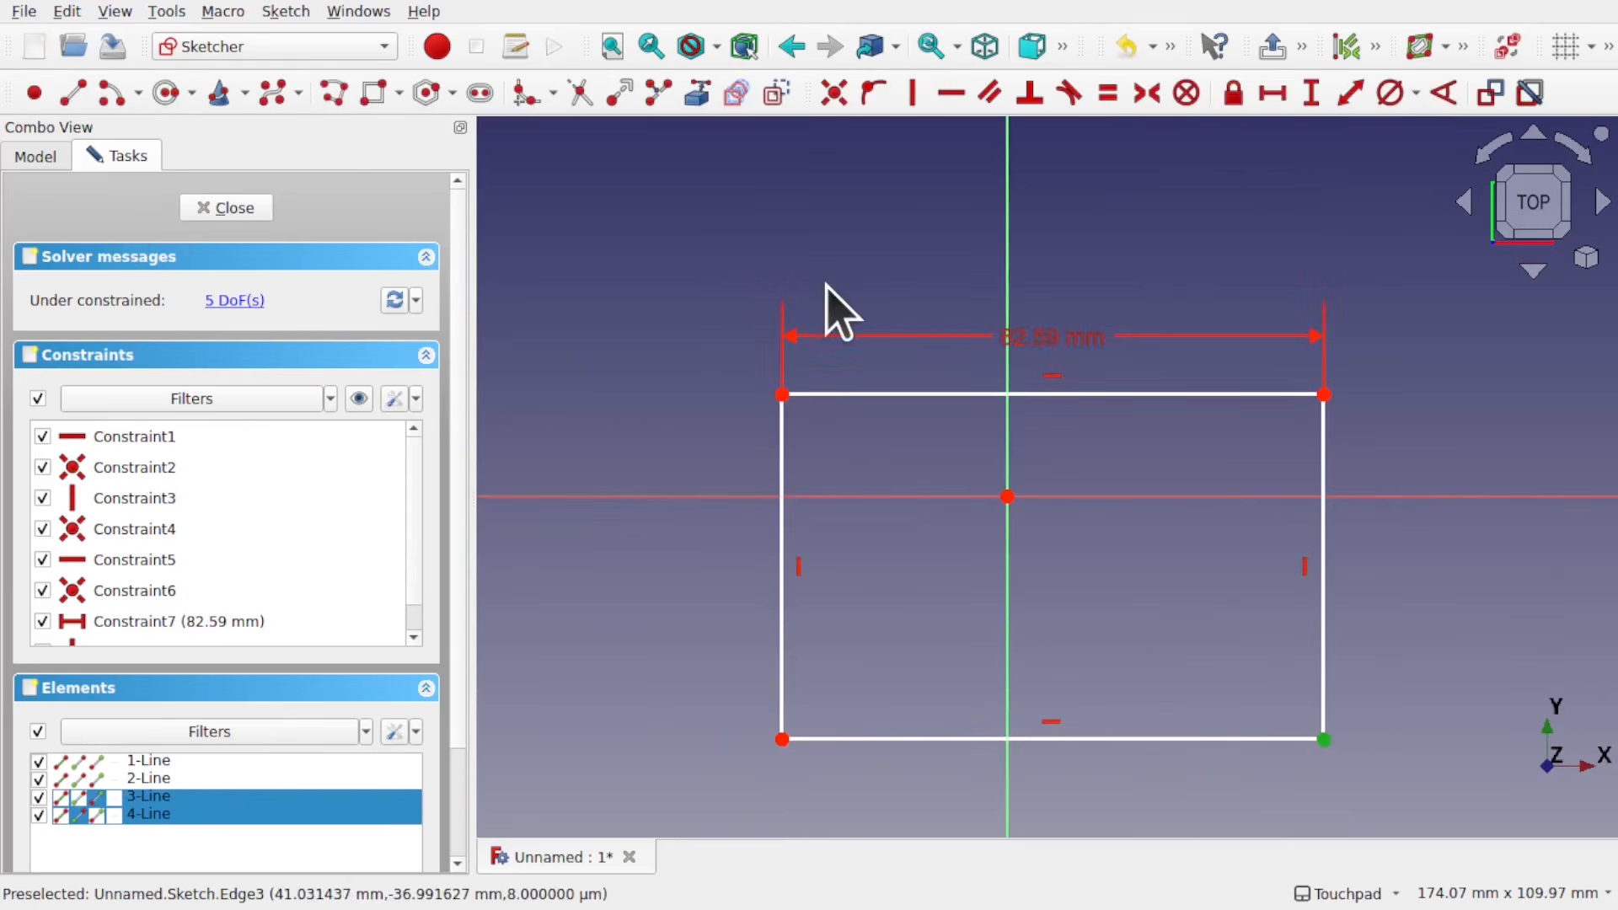
left_click(834, 95)
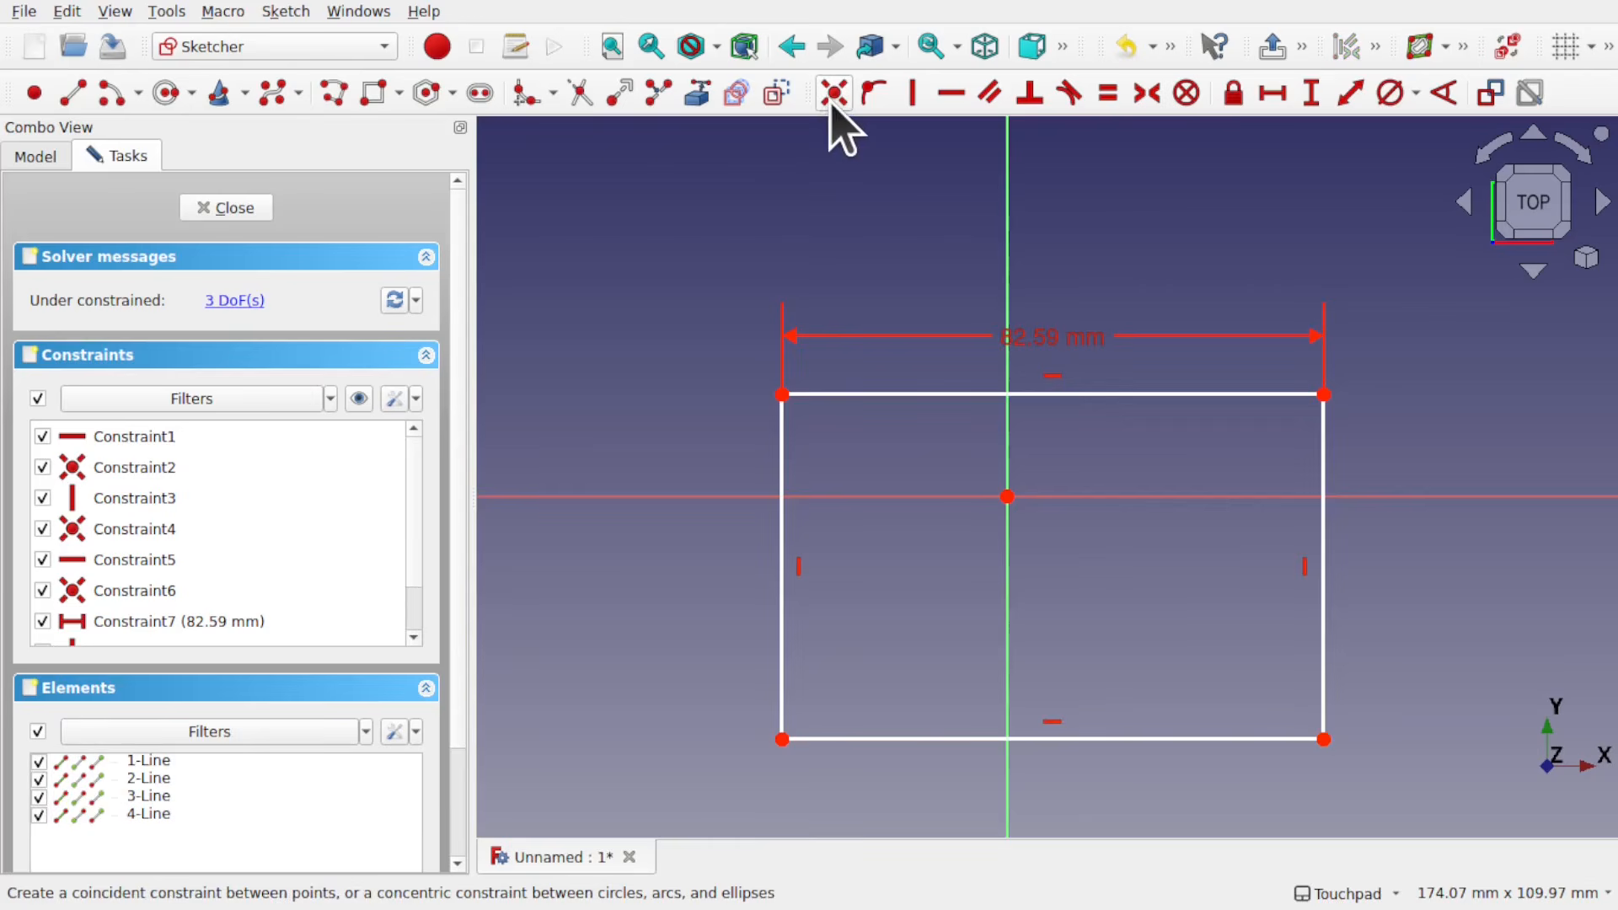
left_click(229, 211)
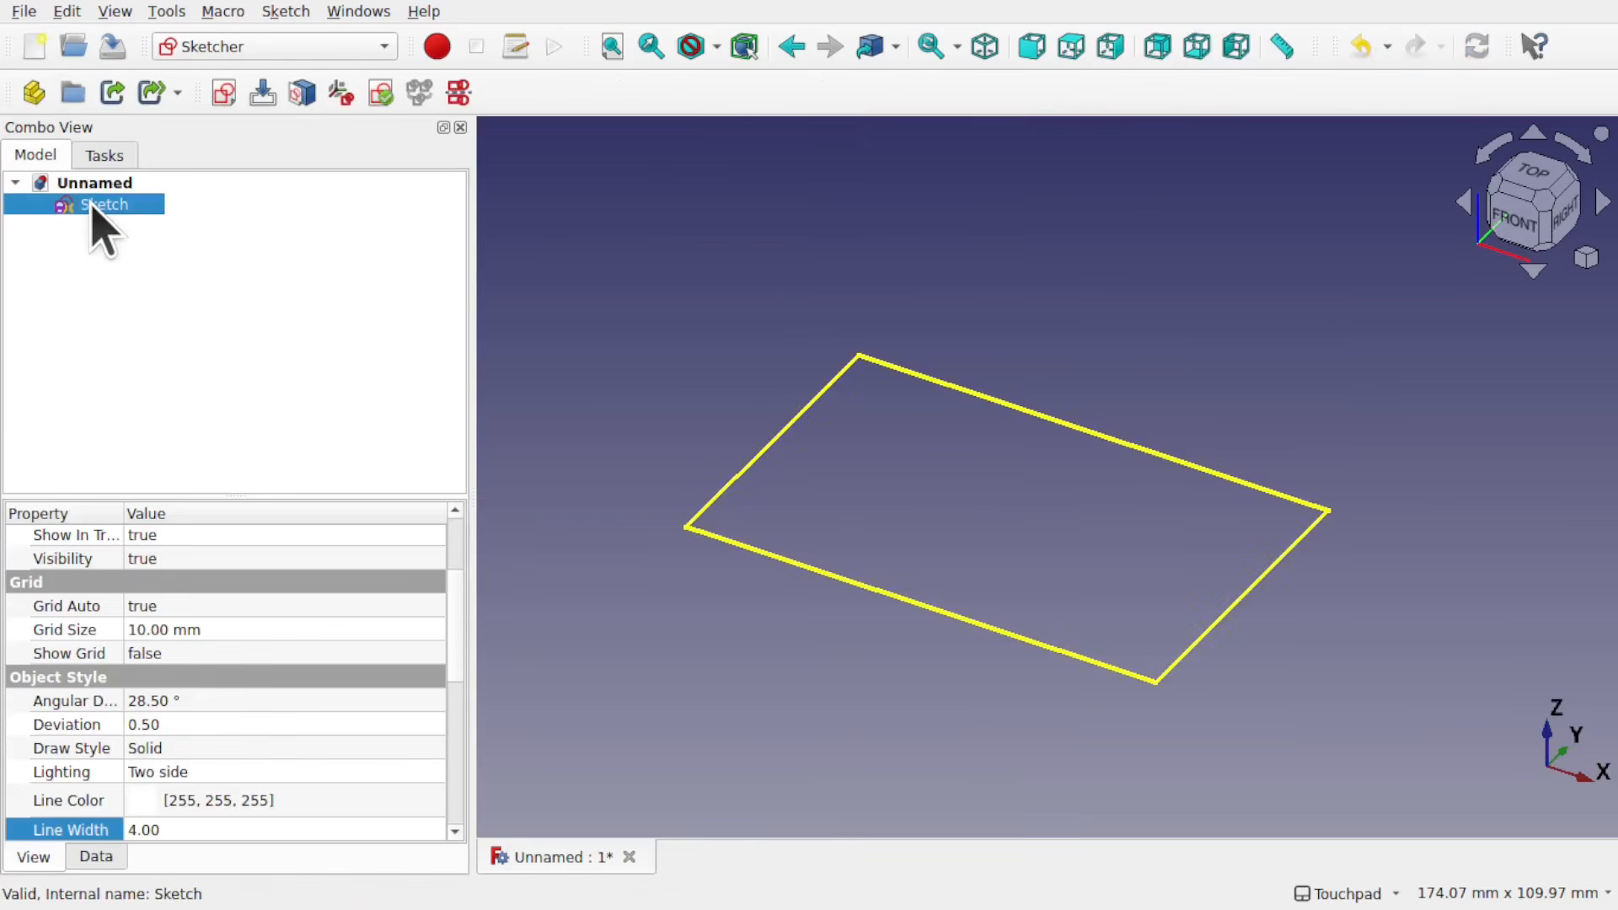
Step: Switch to the Part workbench and extrude the closed sketch
left_click(224, 52)
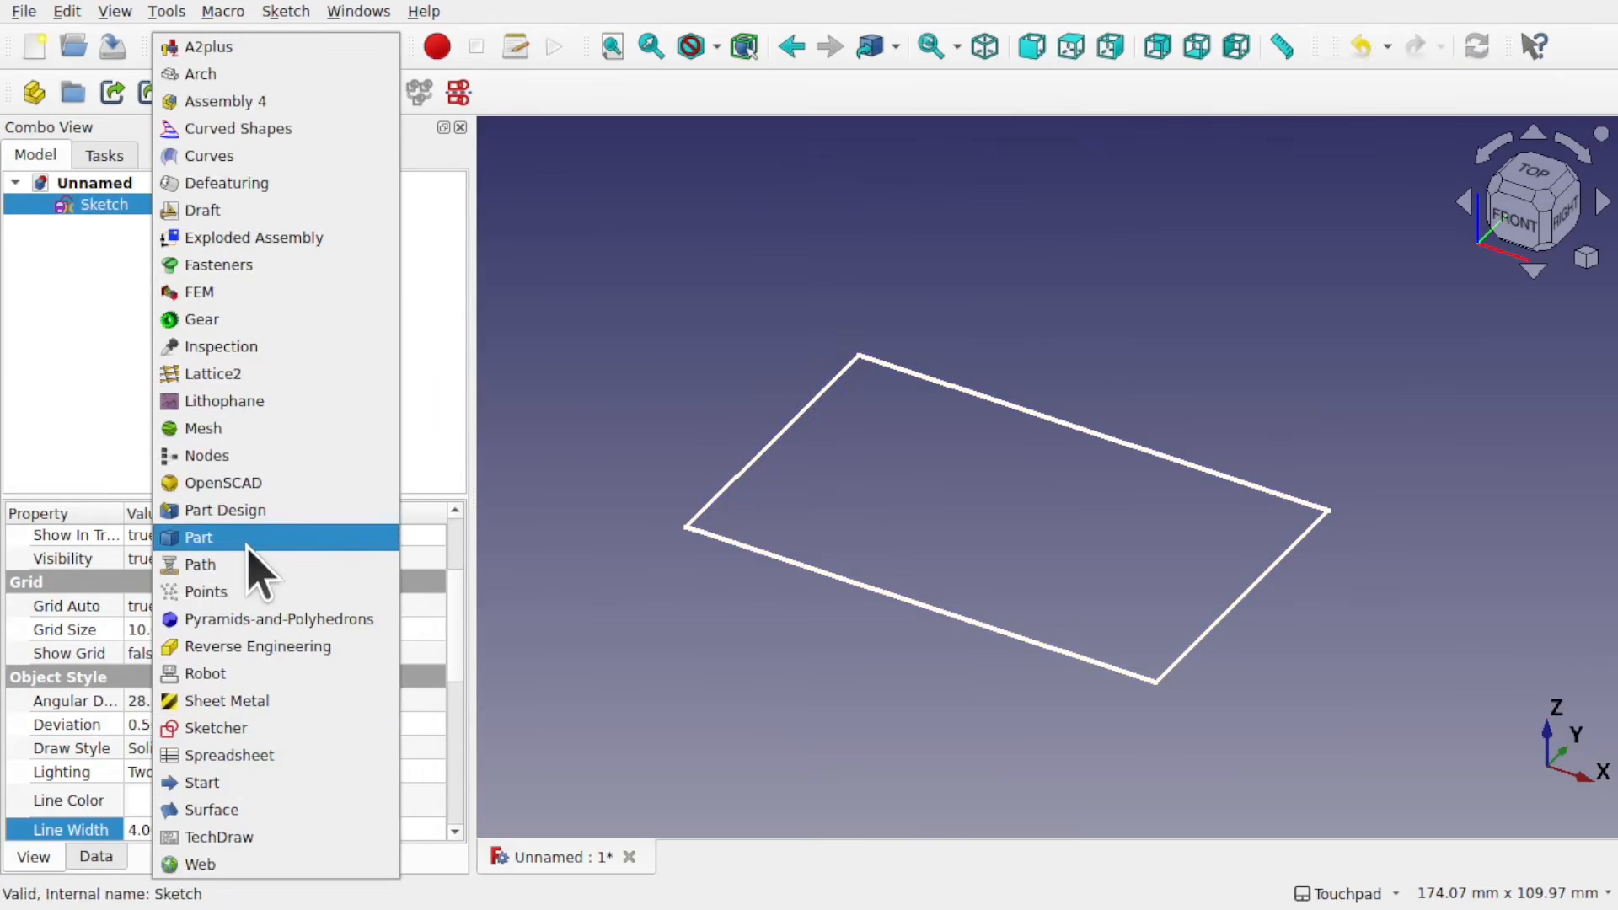
left_click(246, 543)
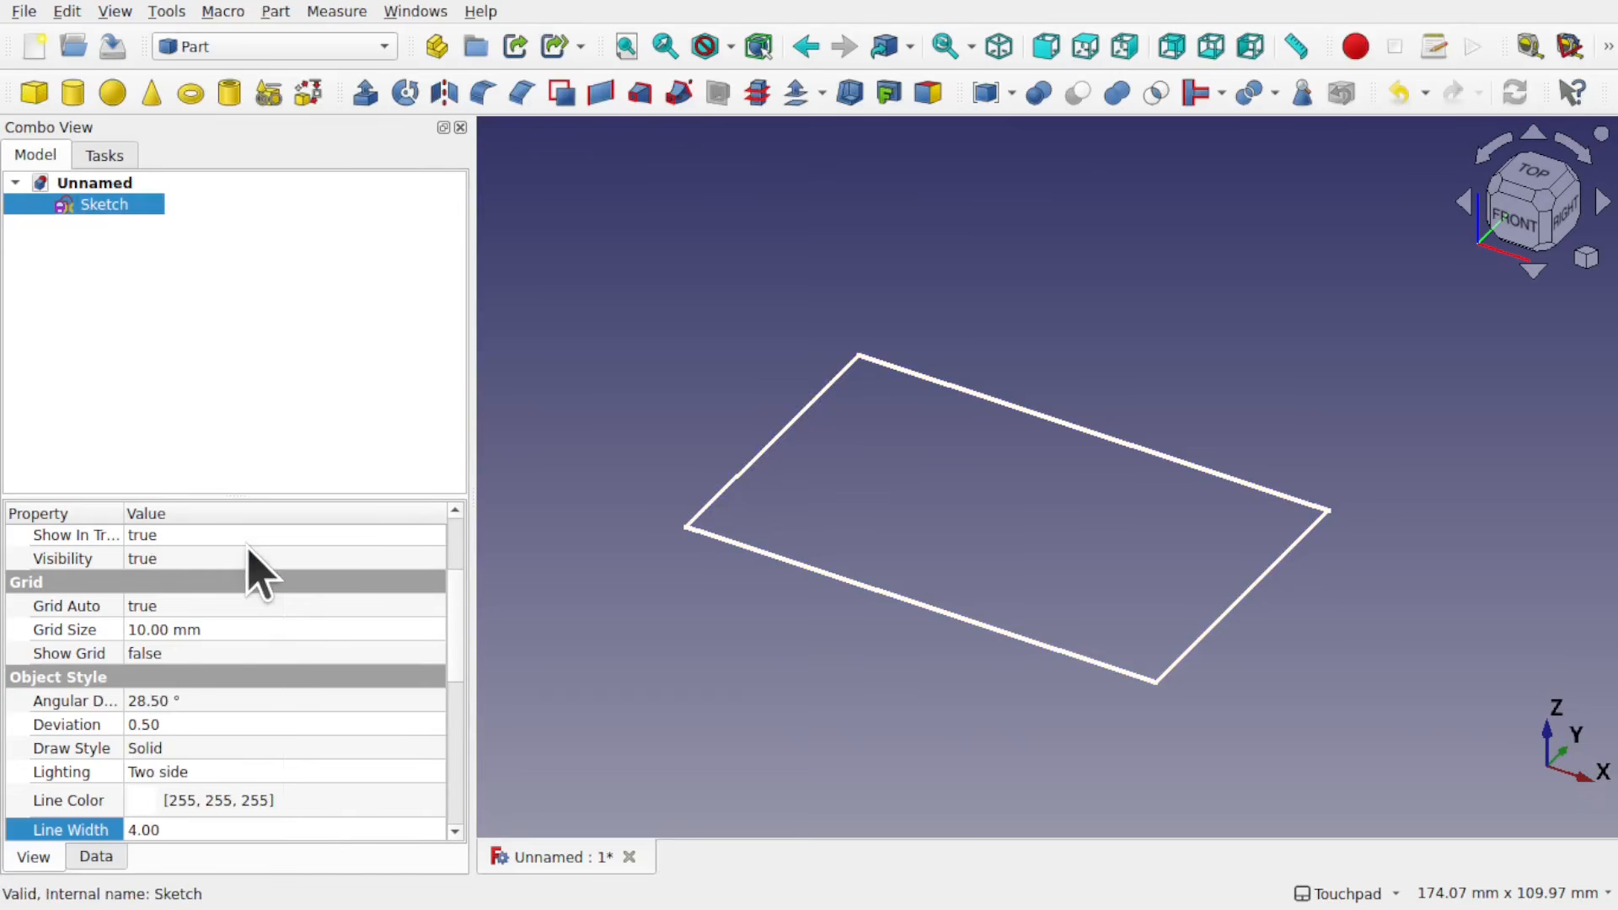
left_click(355, 103)
left_click(307, 212)
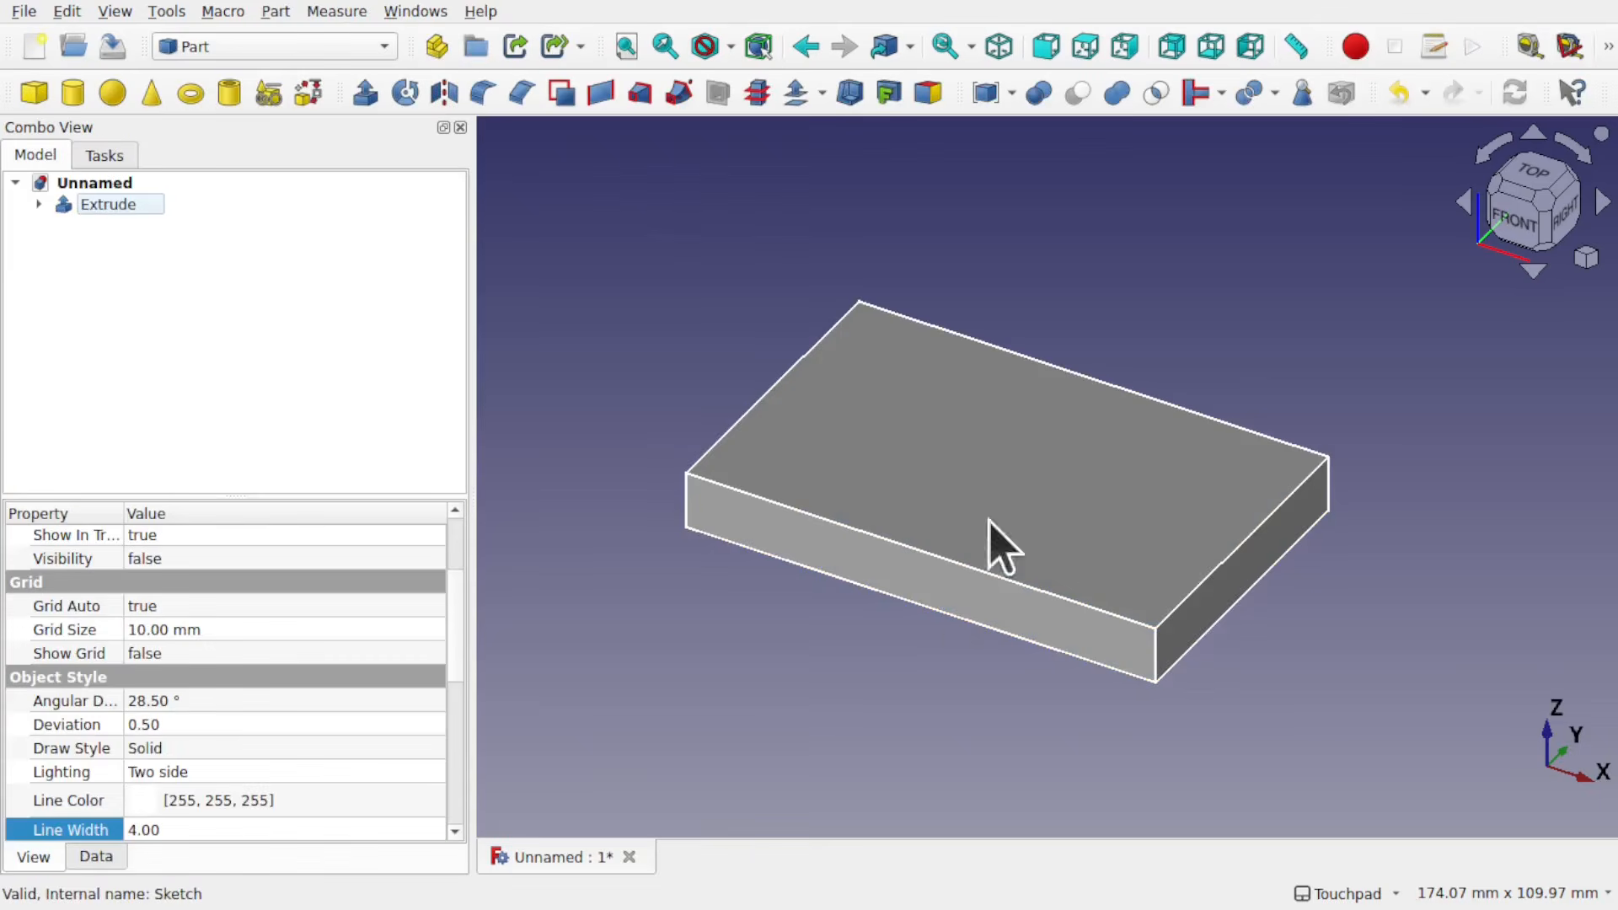
Step: Delete the extrusion of the closed rectangle and show its sketch again
left_click(108, 209)
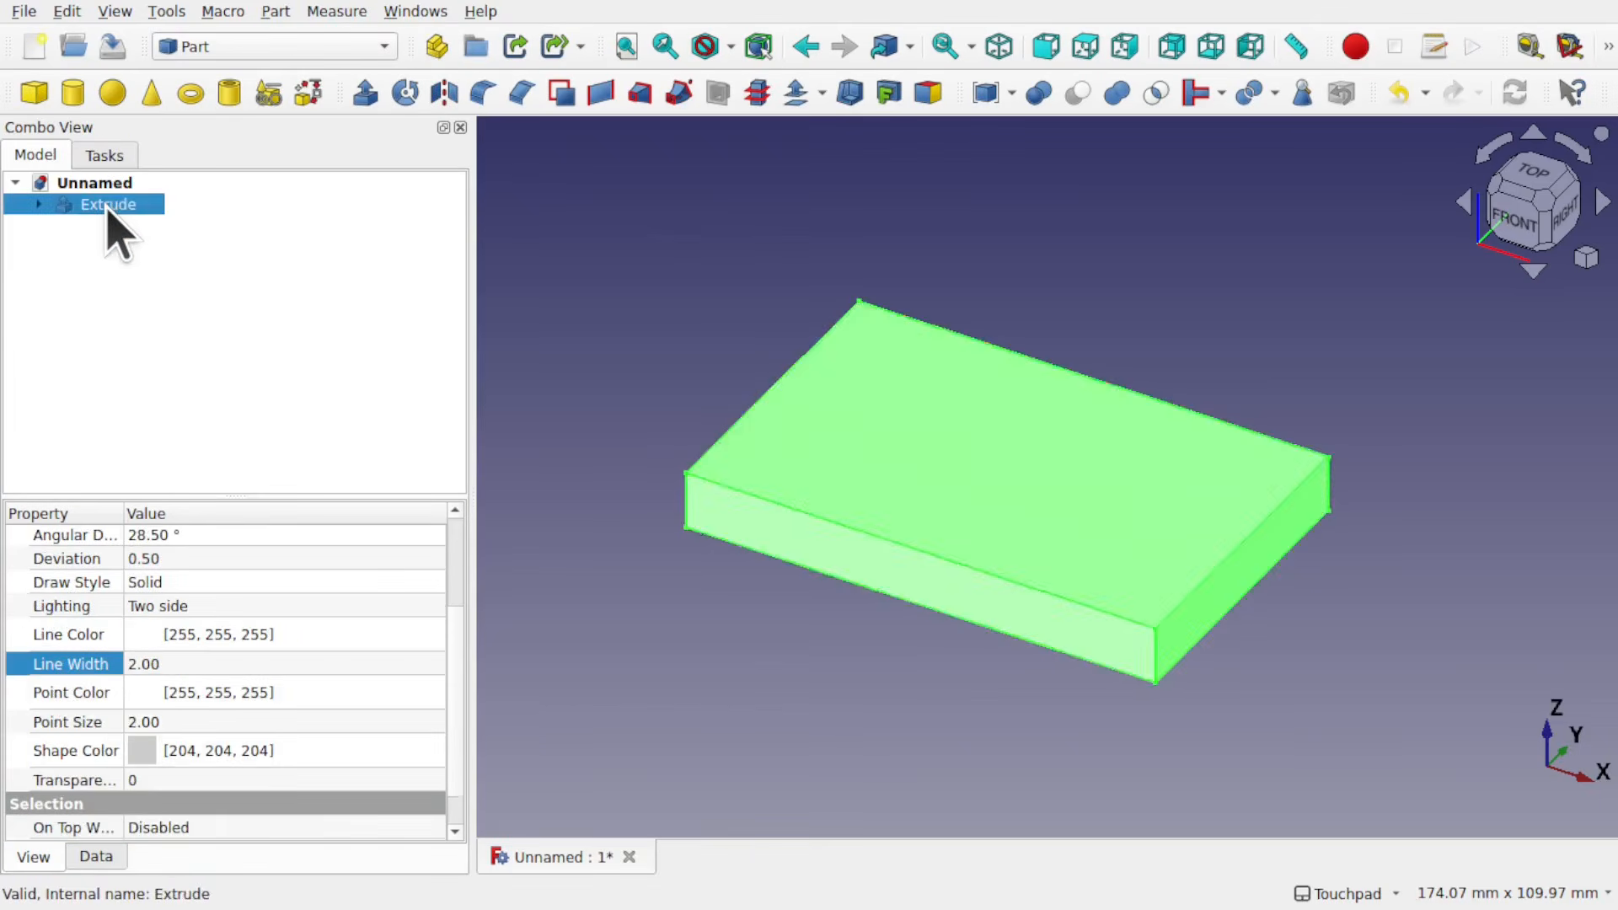
key("Delete")
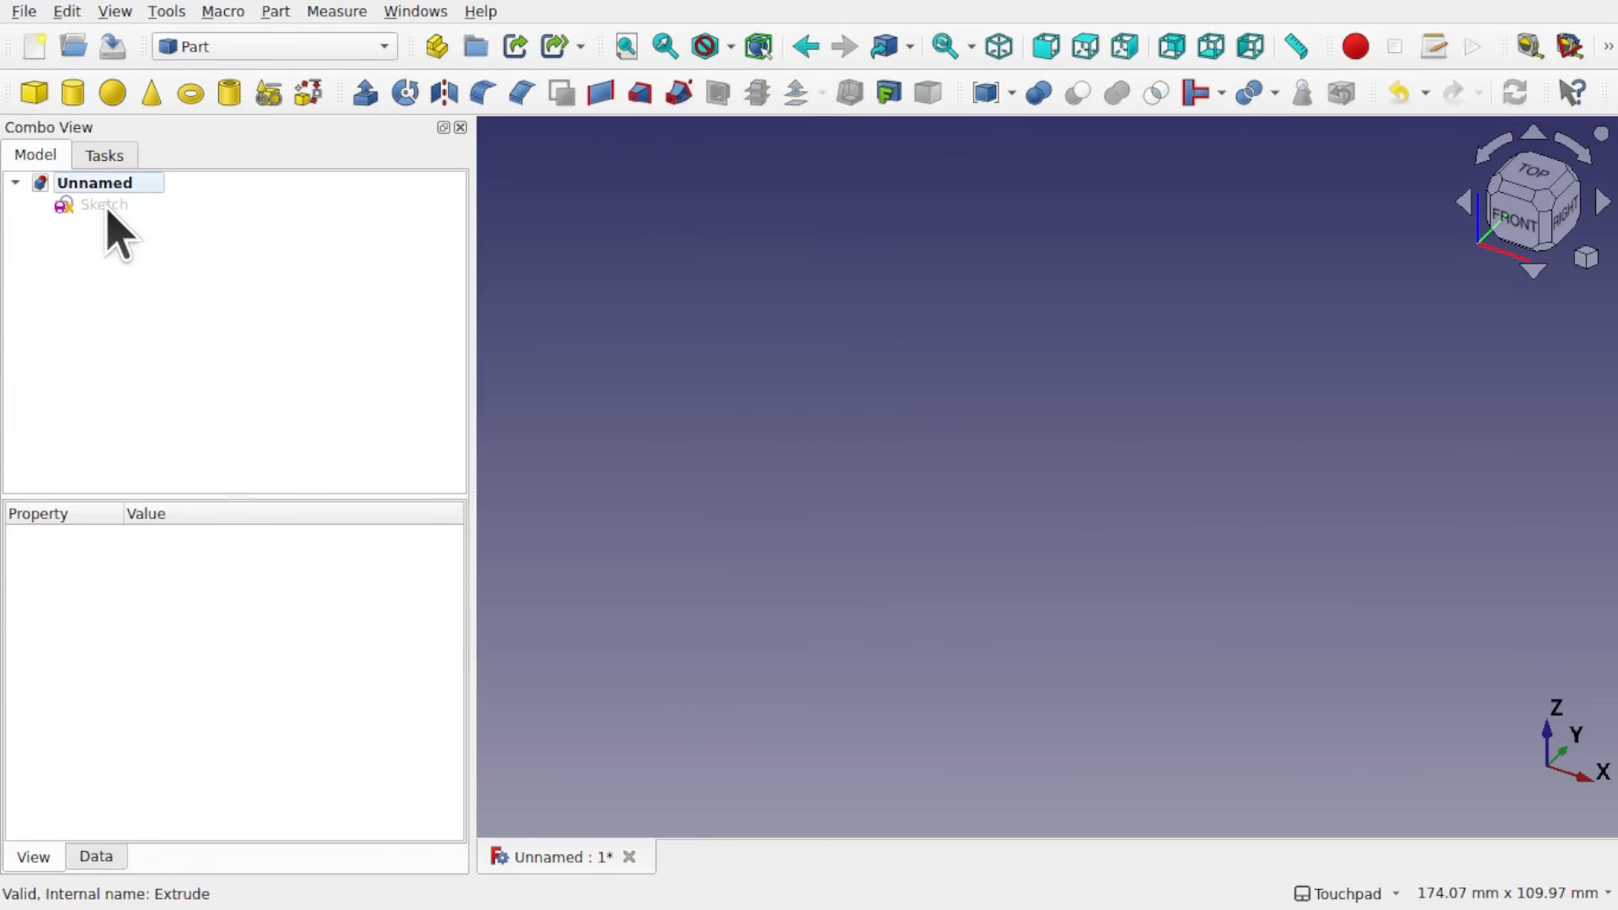
left_click(107, 209)
key("space")
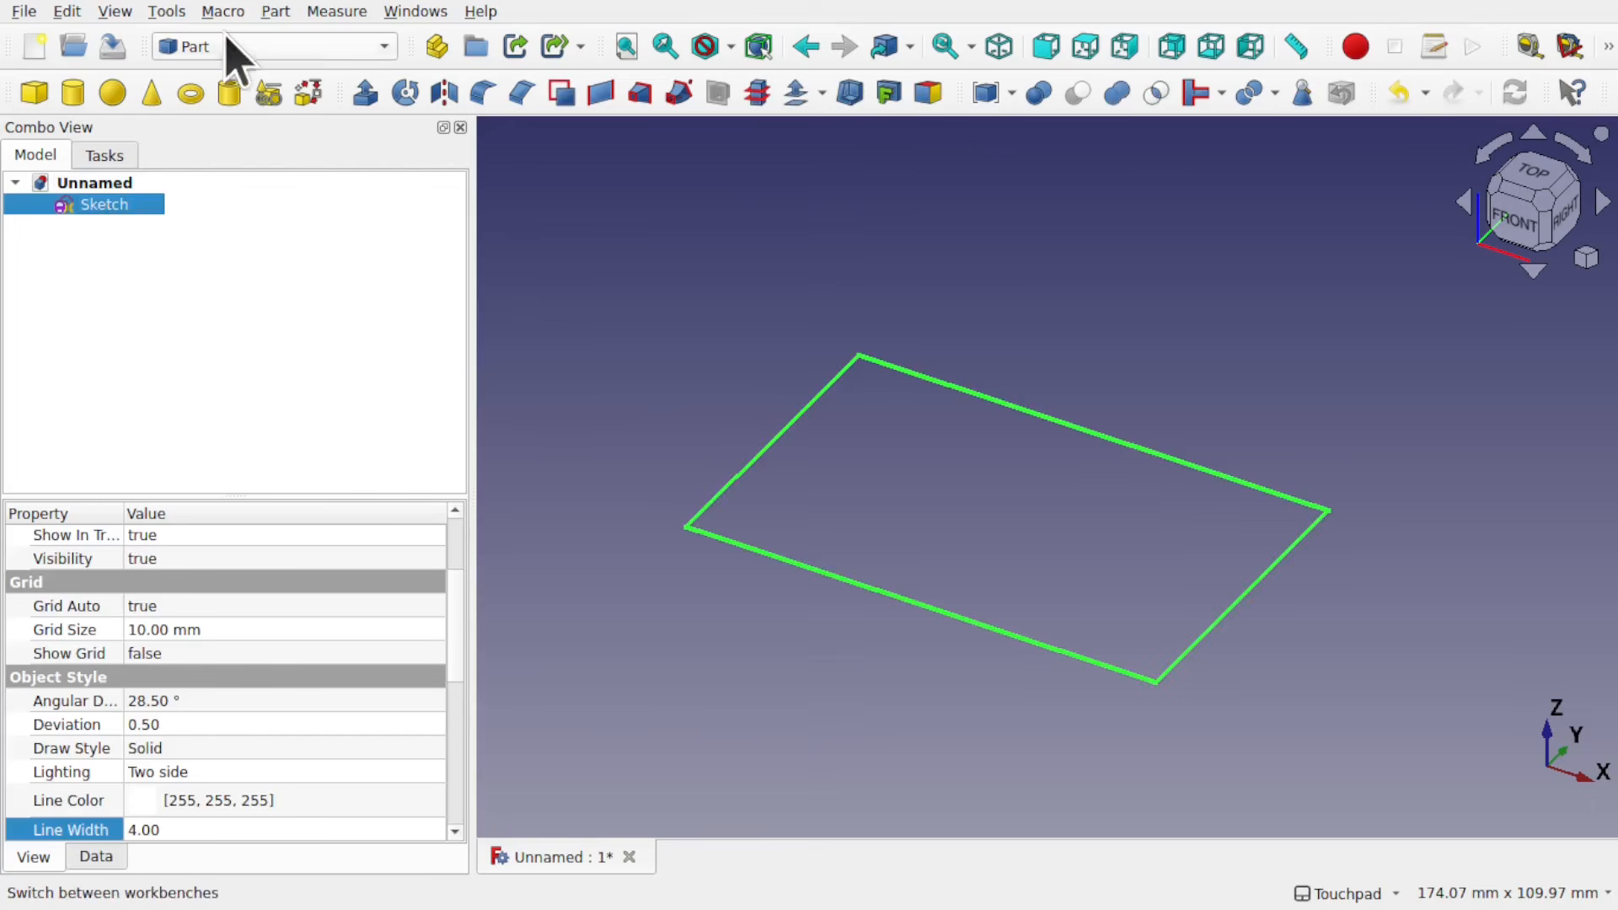
Step: Switch to the Part Design workbench and create a body from the closed sketch, supported on the XY-plane
left_click(240, 50)
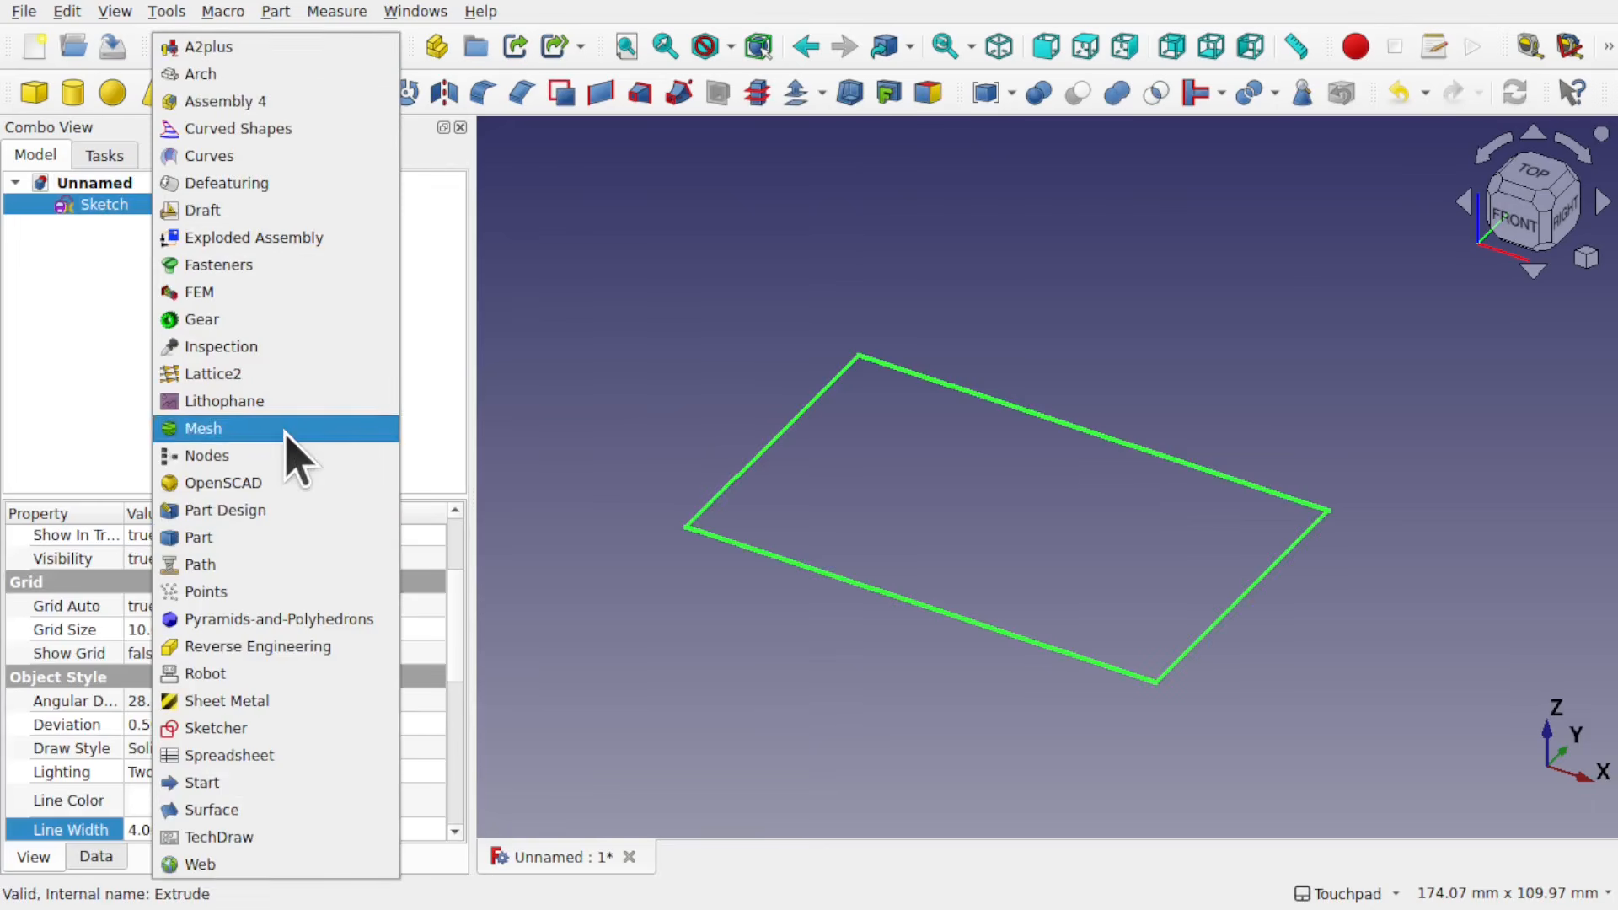
left_click(274, 511)
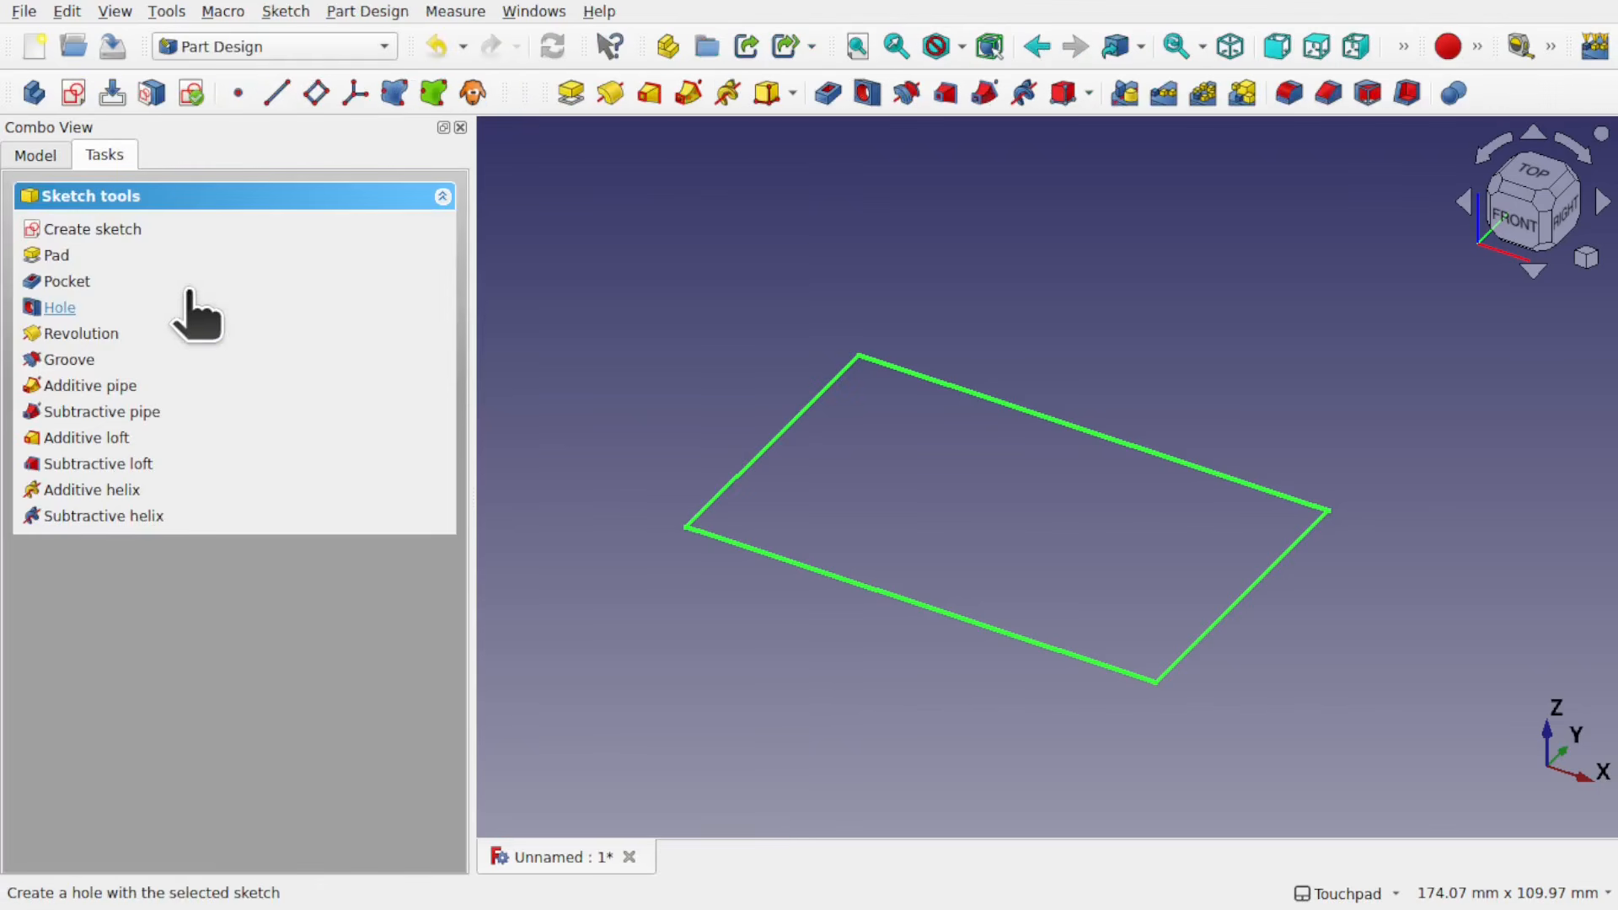
left_click(33, 155)
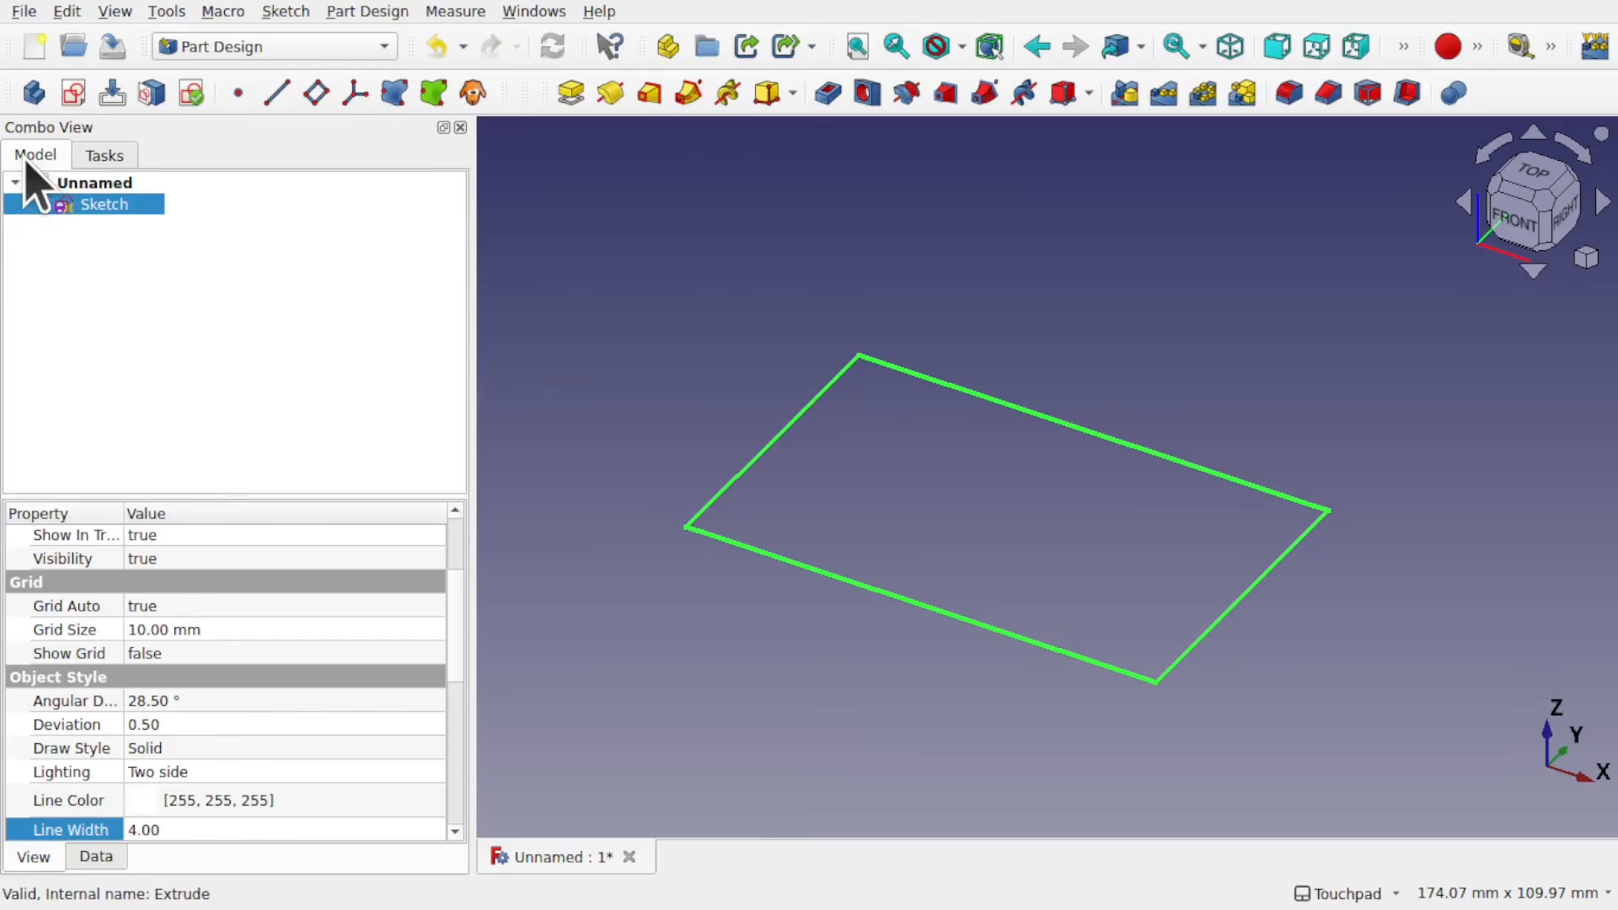
left_click(34, 93)
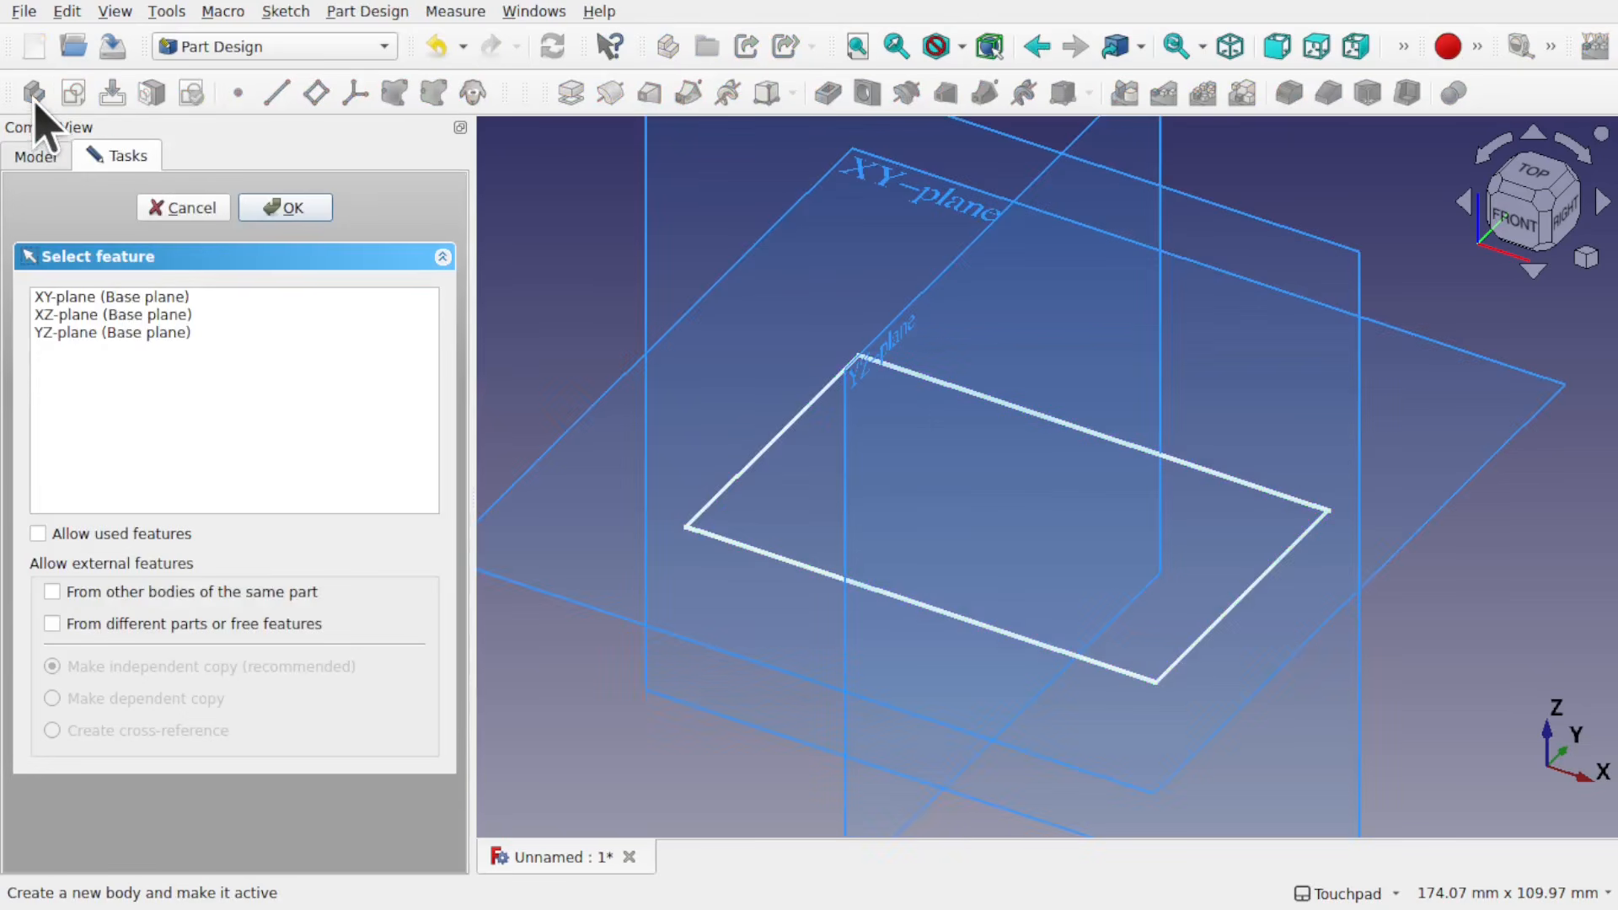
left_click(134, 297)
left_click(285, 208)
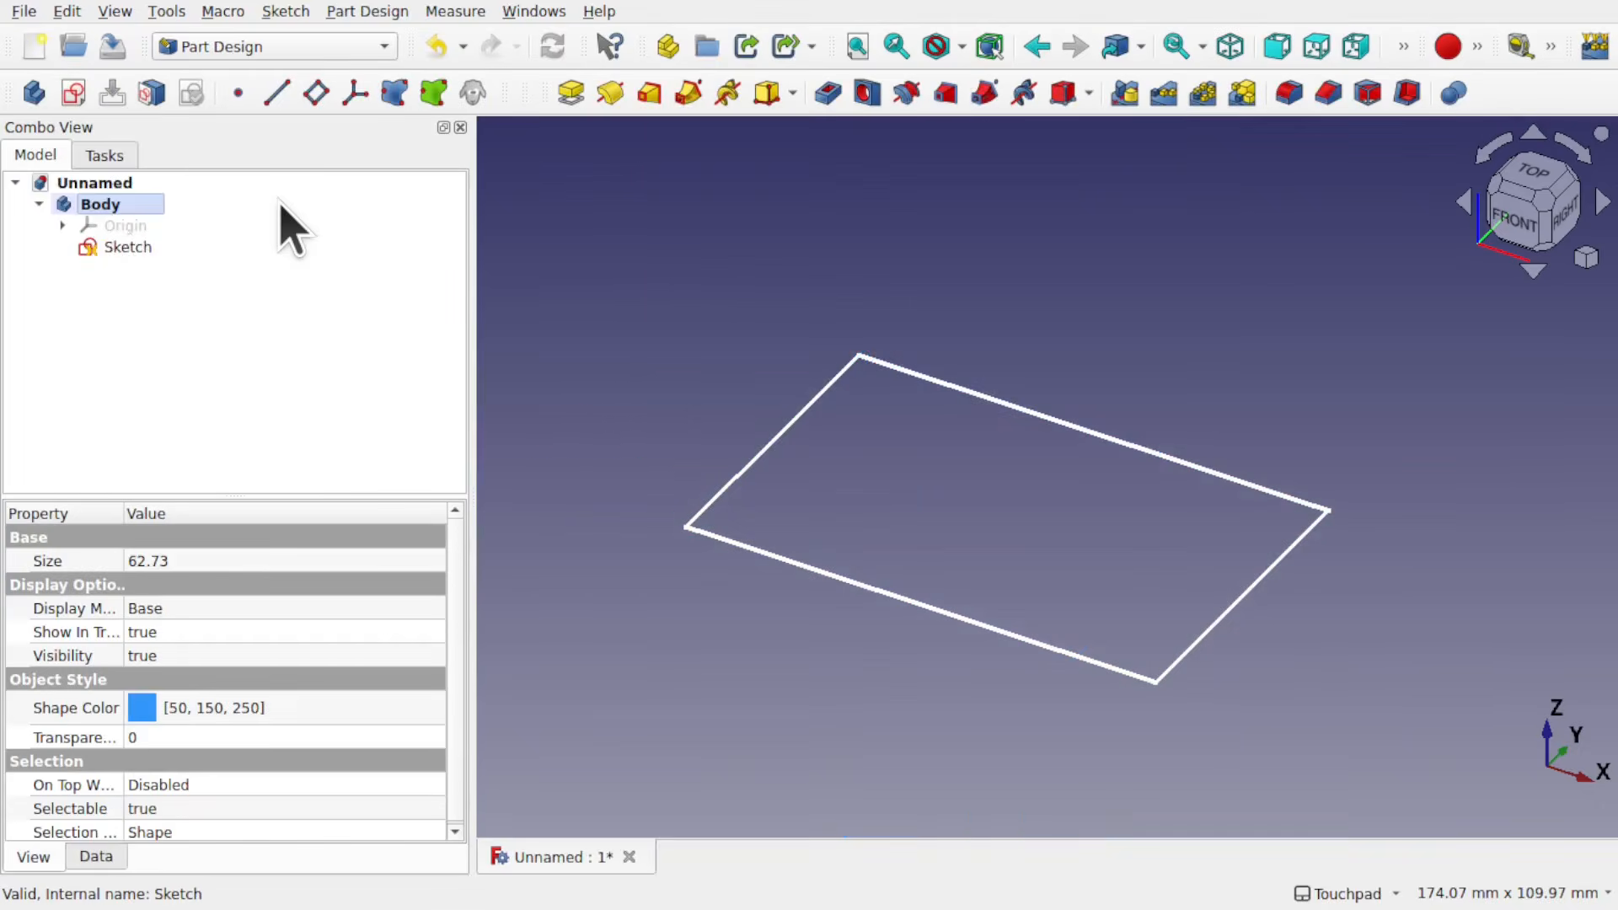
Step: Preview a 10 mm pad of the closed sketch in the body and cancel it
left_click(127, 248)
left_click(580, 93)
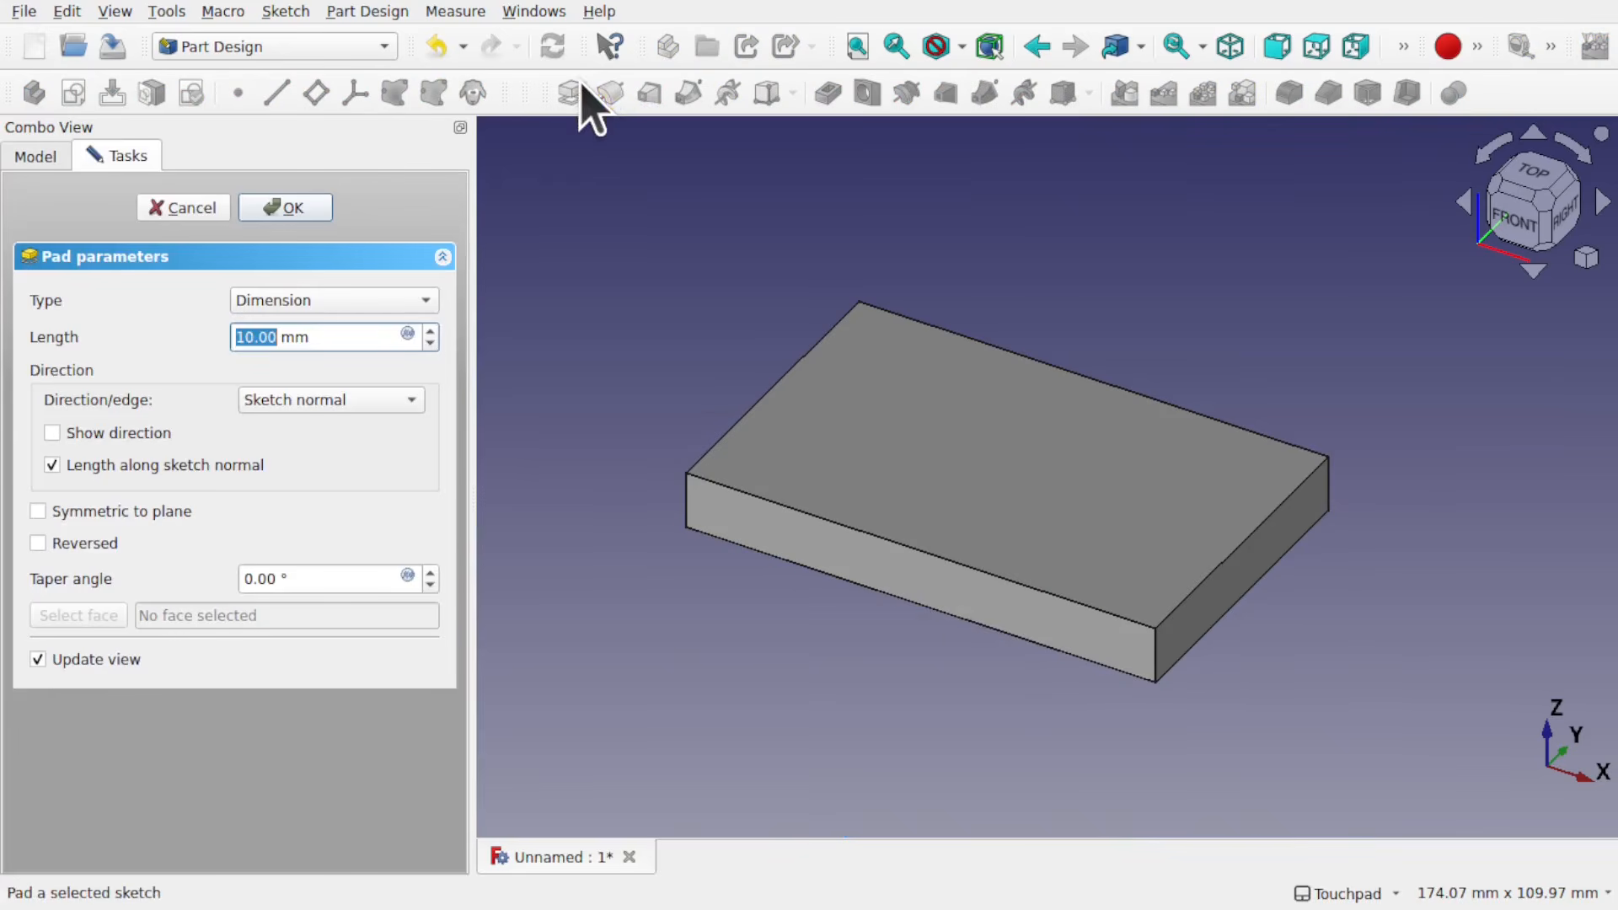
left_click(193, 211)
Step: Edit the sketch to remove the lower right corner's coincidence, pull the bottom line's endpoint slightly away to open a gap, and leave the sketch
double_click(135, 250)
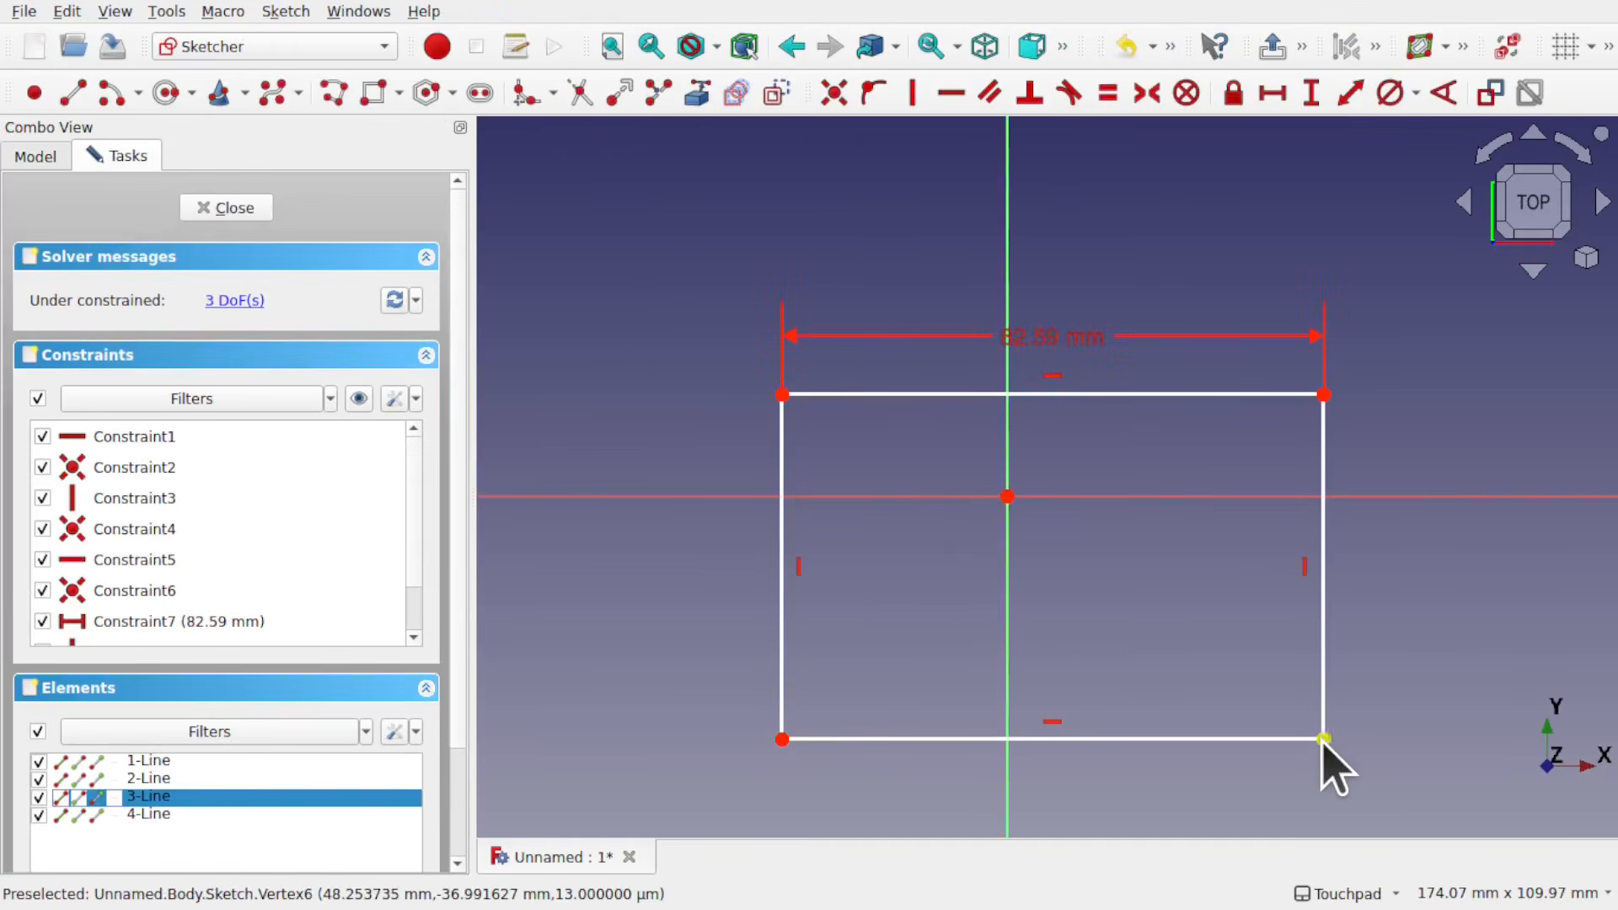
key("Delete")
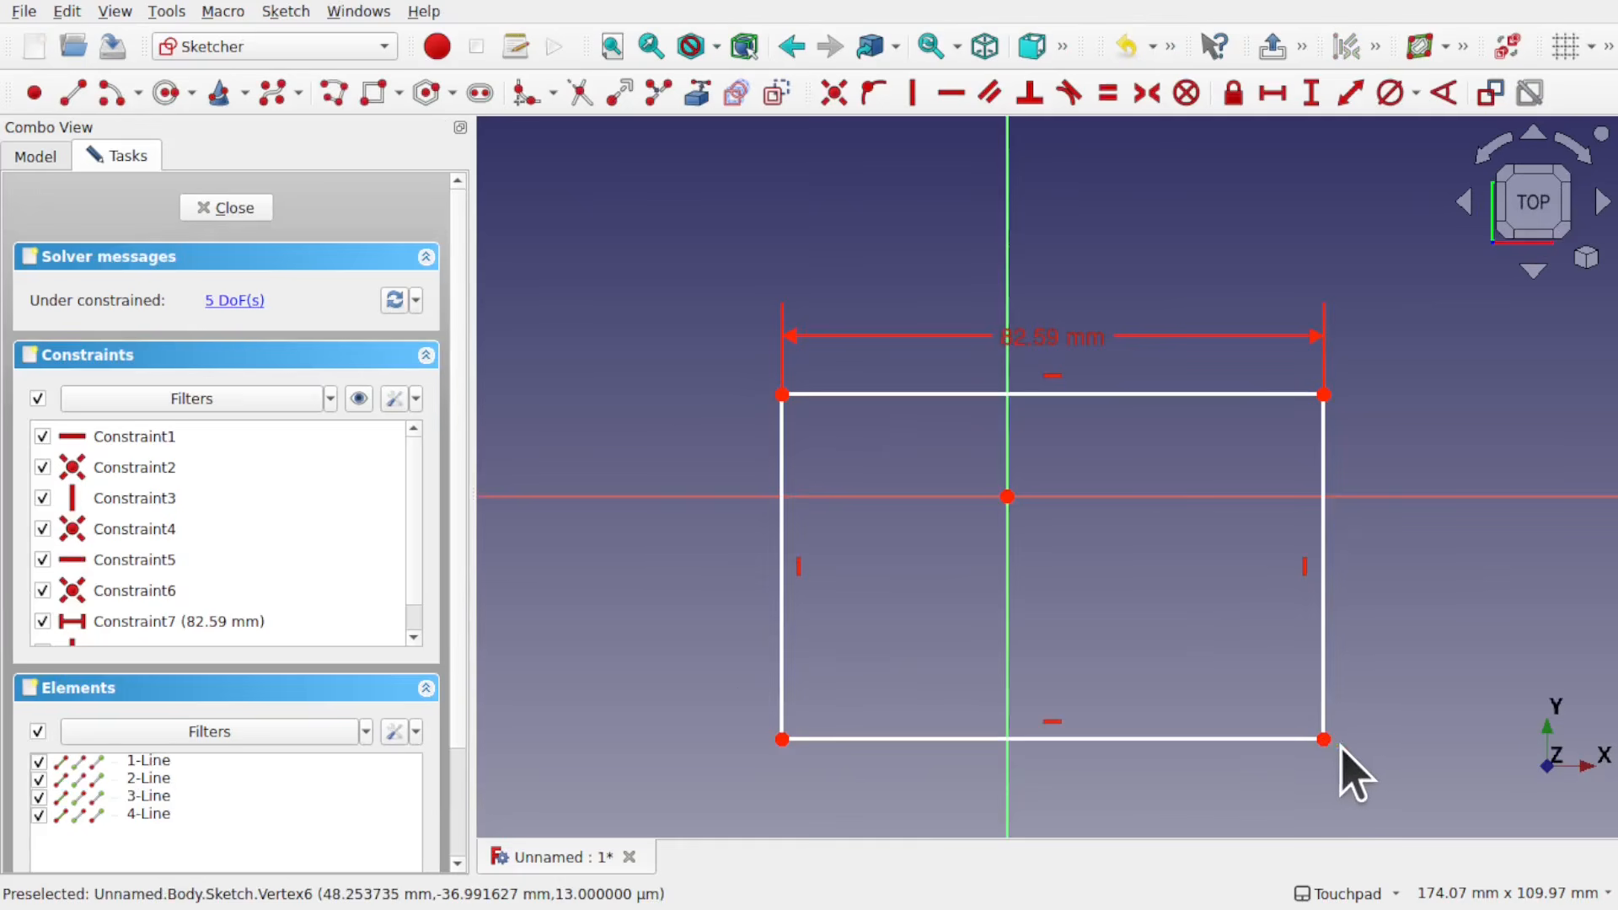
left_click_drag(1323, 739, 1315, 738)
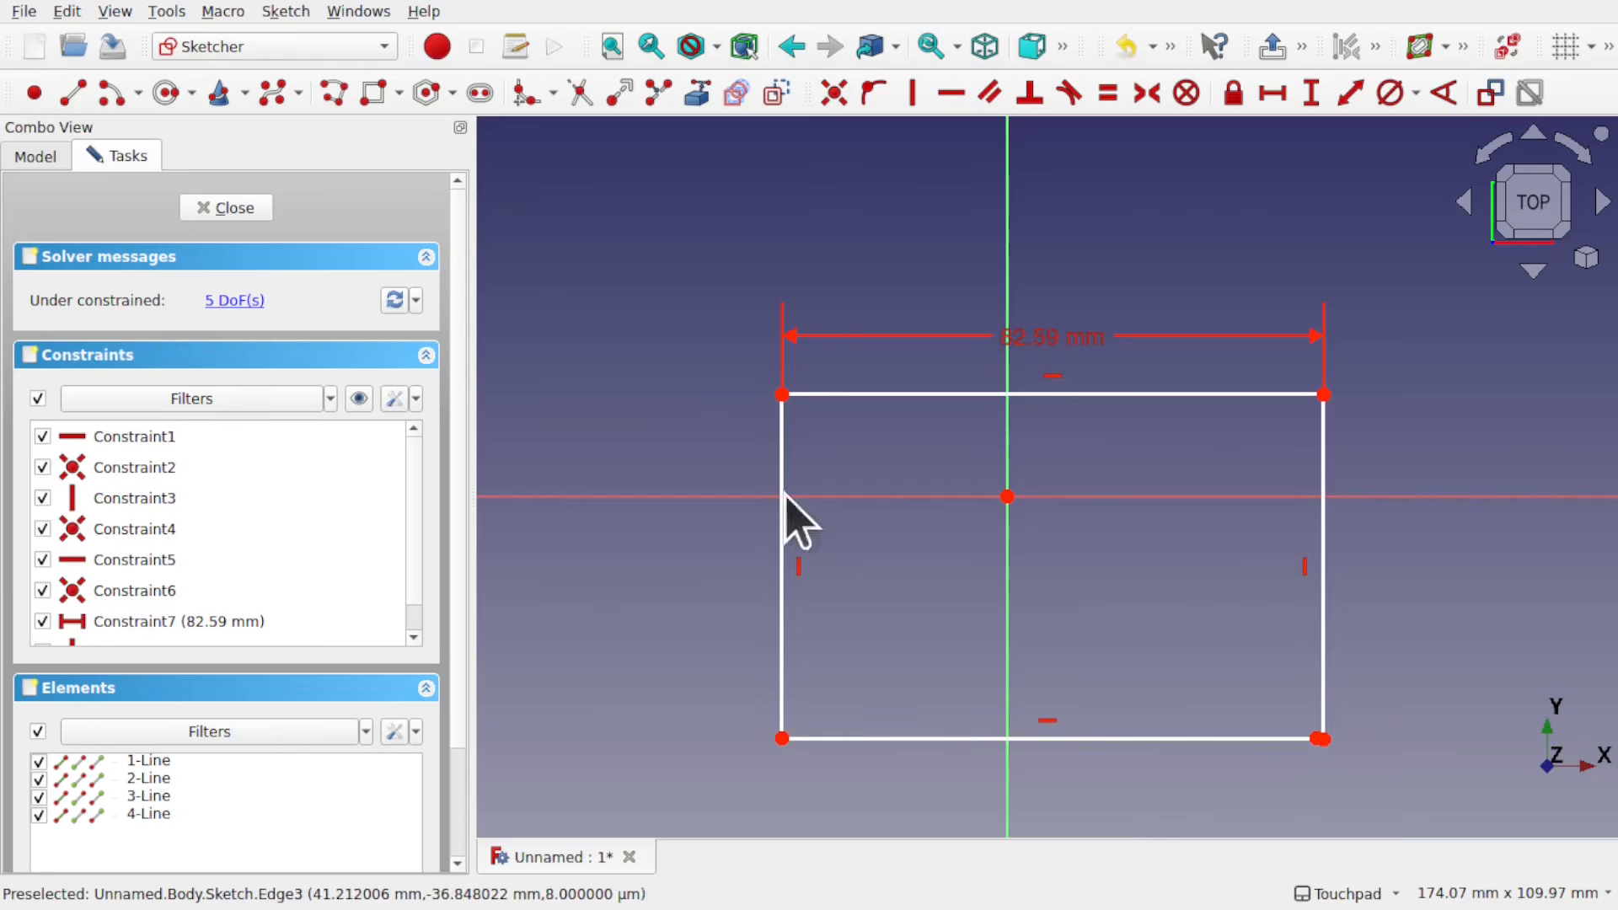
left_click(224, 209)
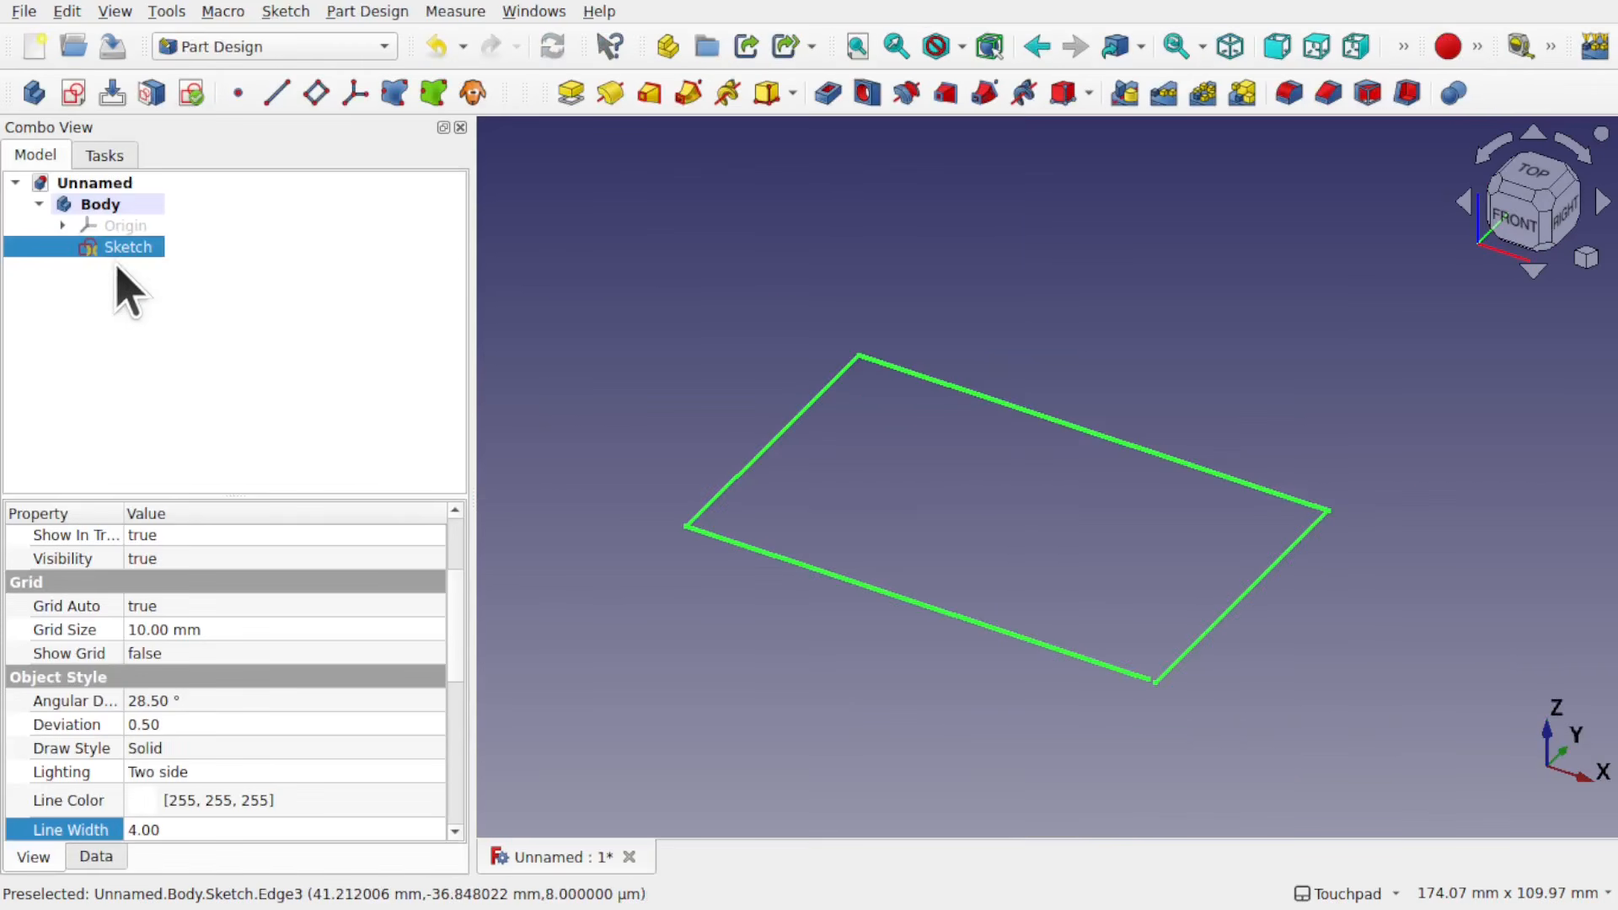
Step: Try to pad the open sketch 10 mm and cancel the operation
left_click(561, 98)
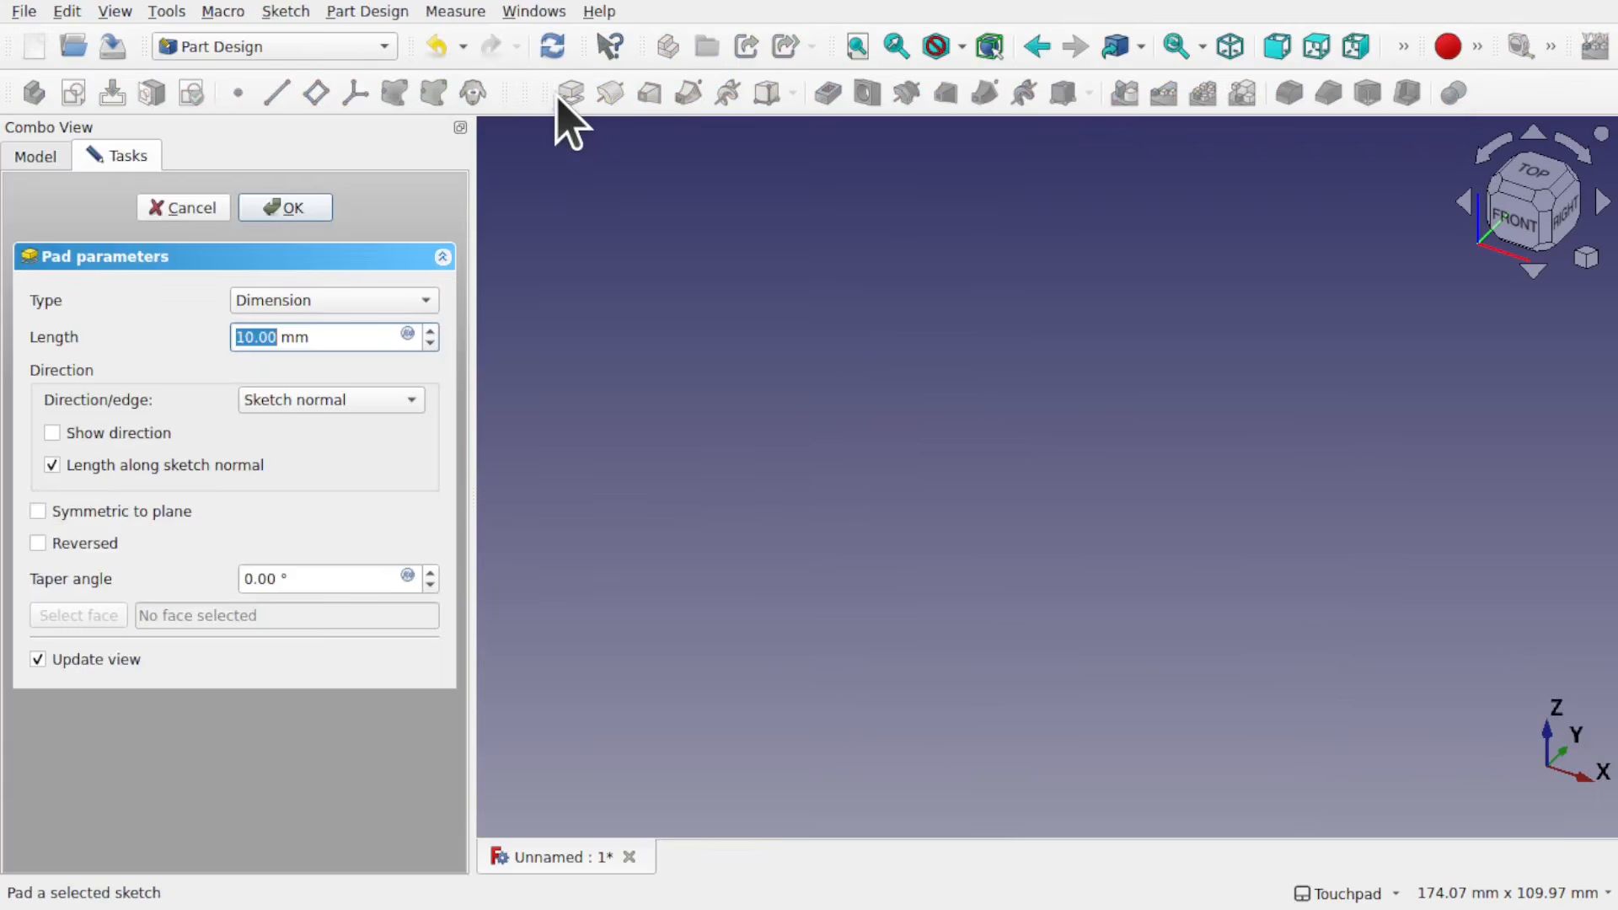
left_click(299, 209)
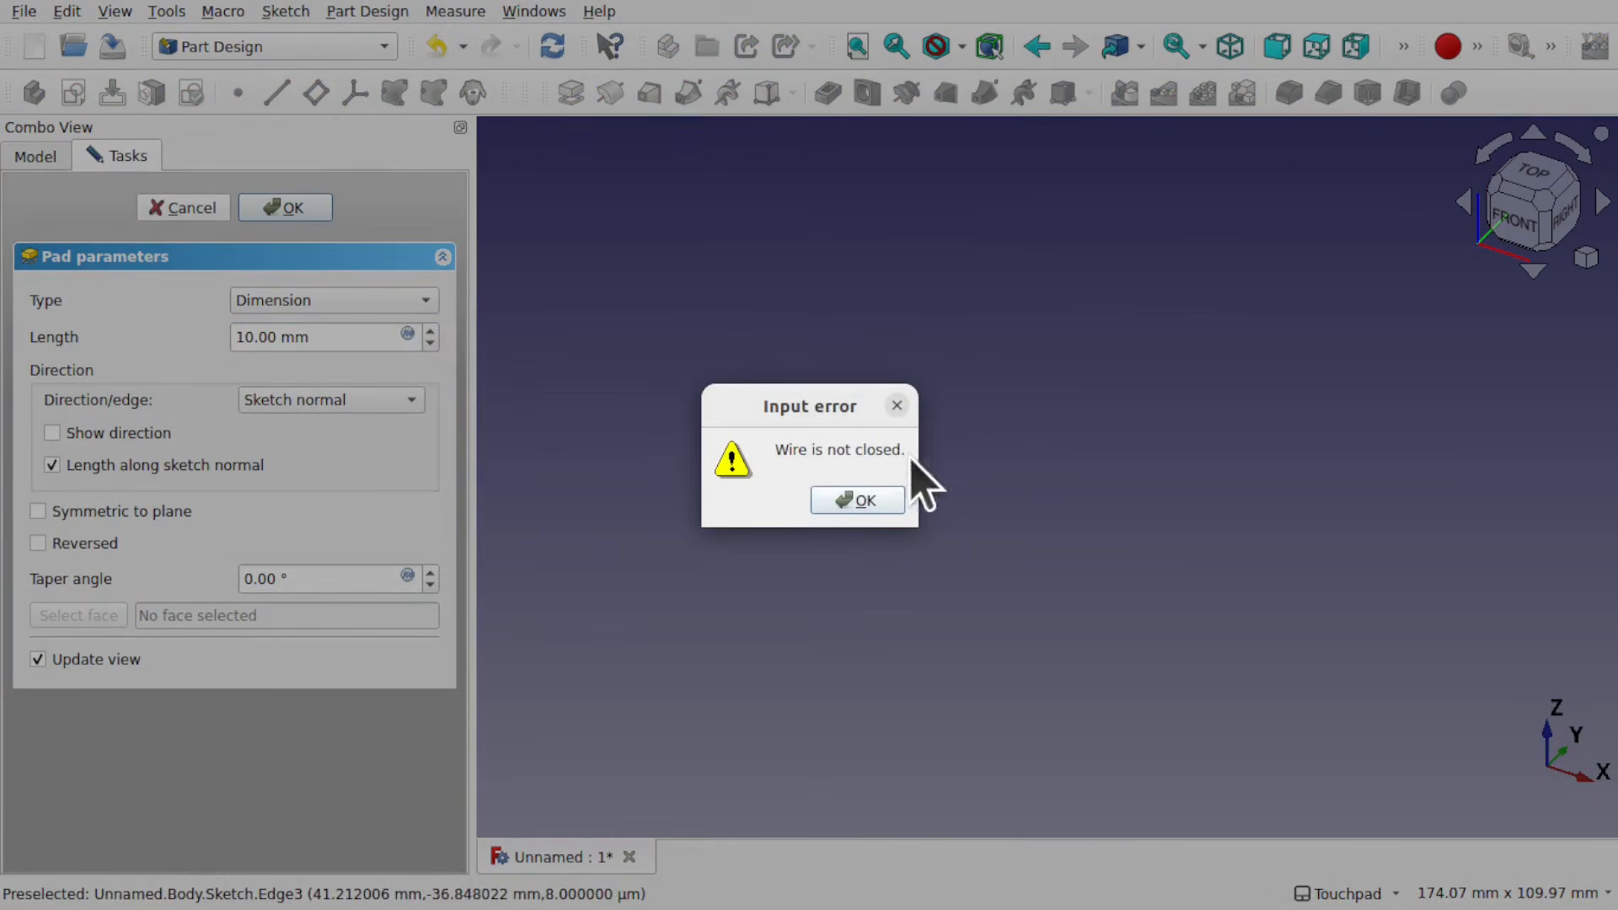
left_click(864, 504)
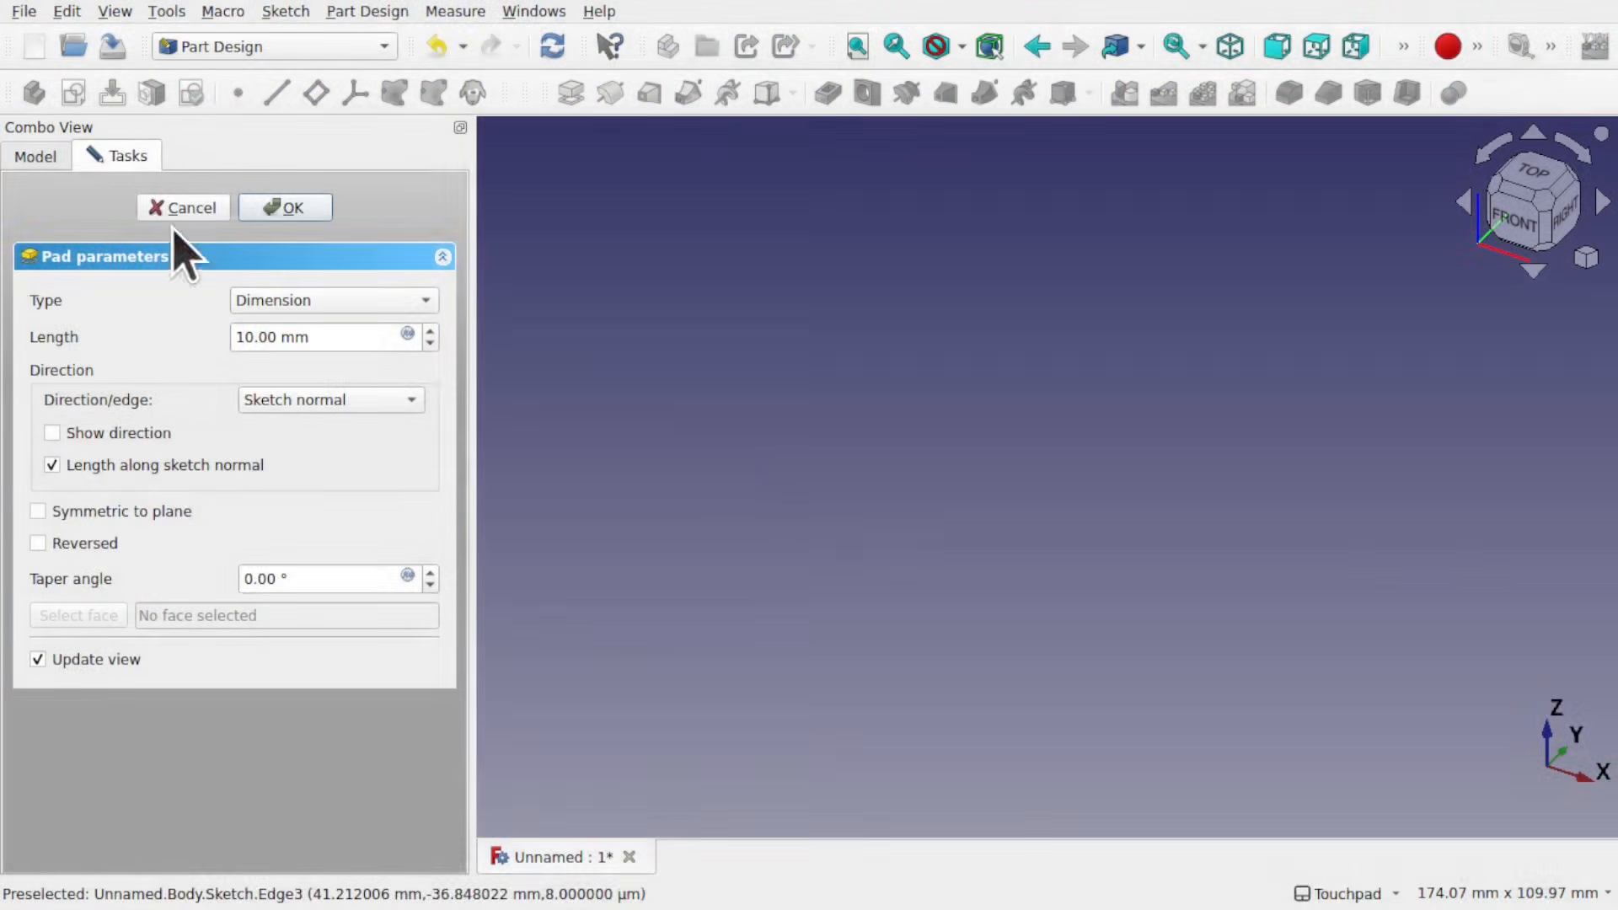
left_click(180, 207)
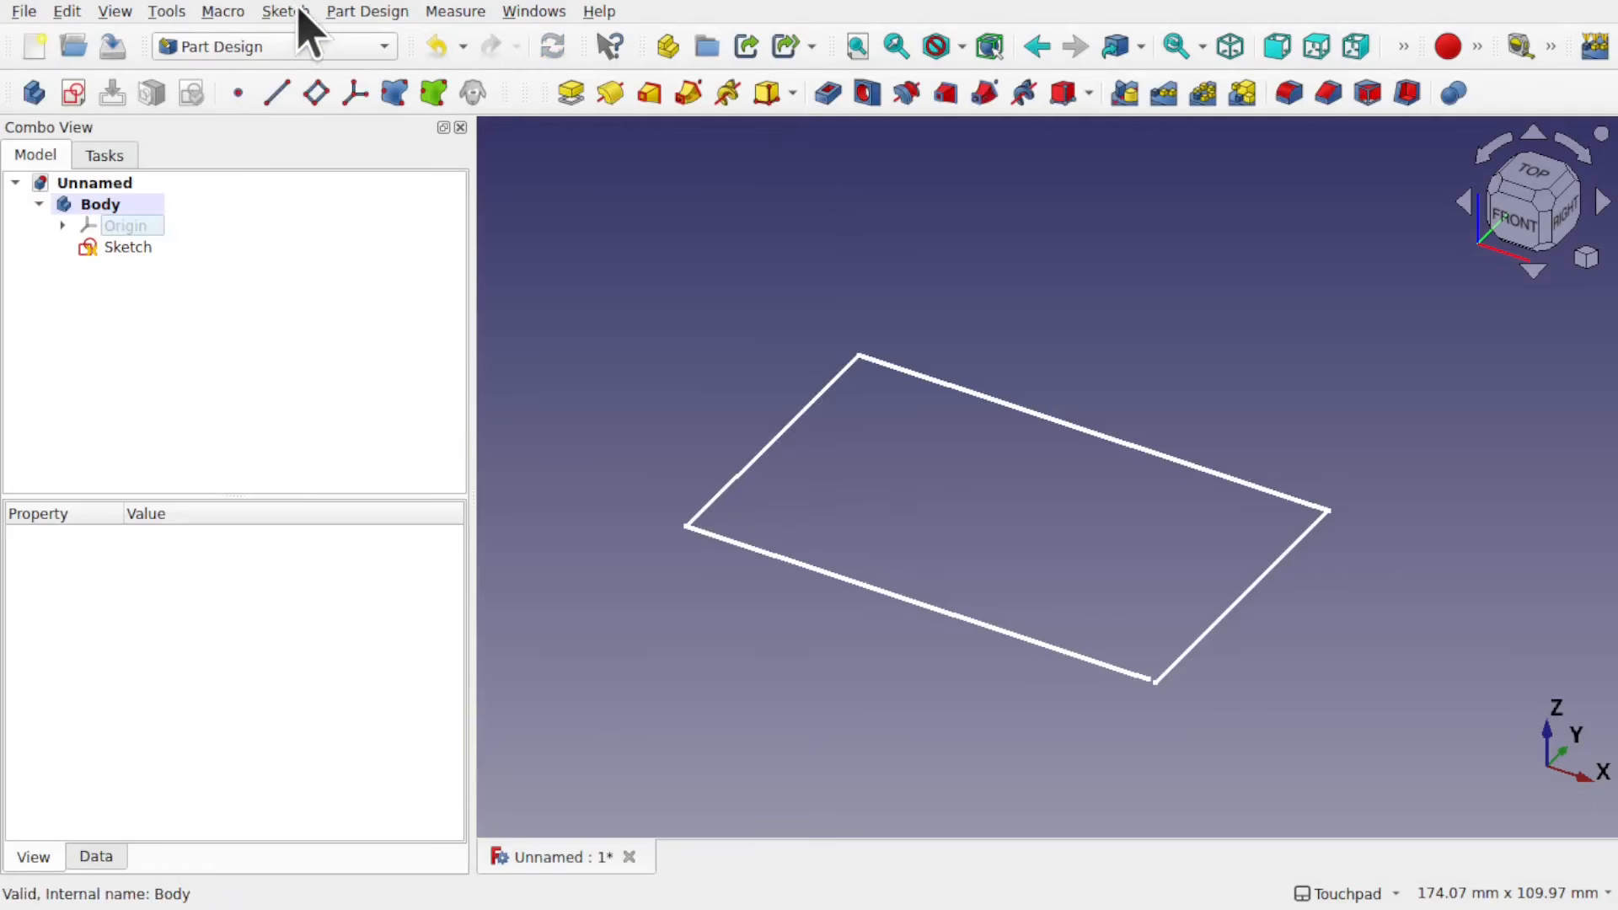
Step: Validate the body's sketch by highlighting troublesome vertexes and searching for missing coincidences at the 0.0001 tolerance
left_click(132, 248)
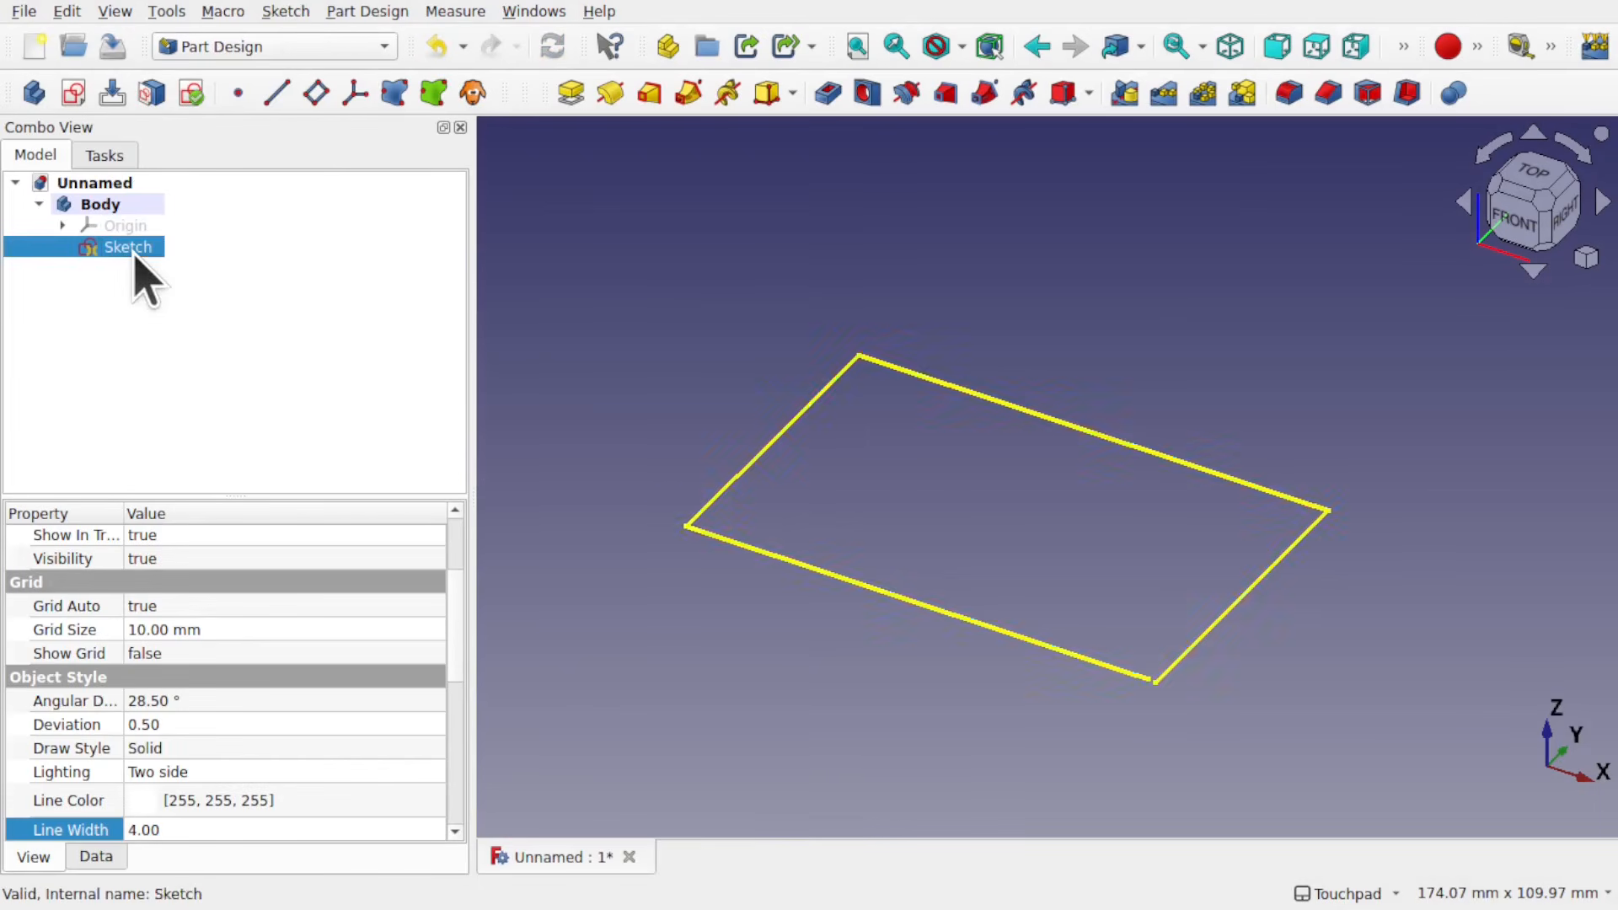
left_click(287, 12)
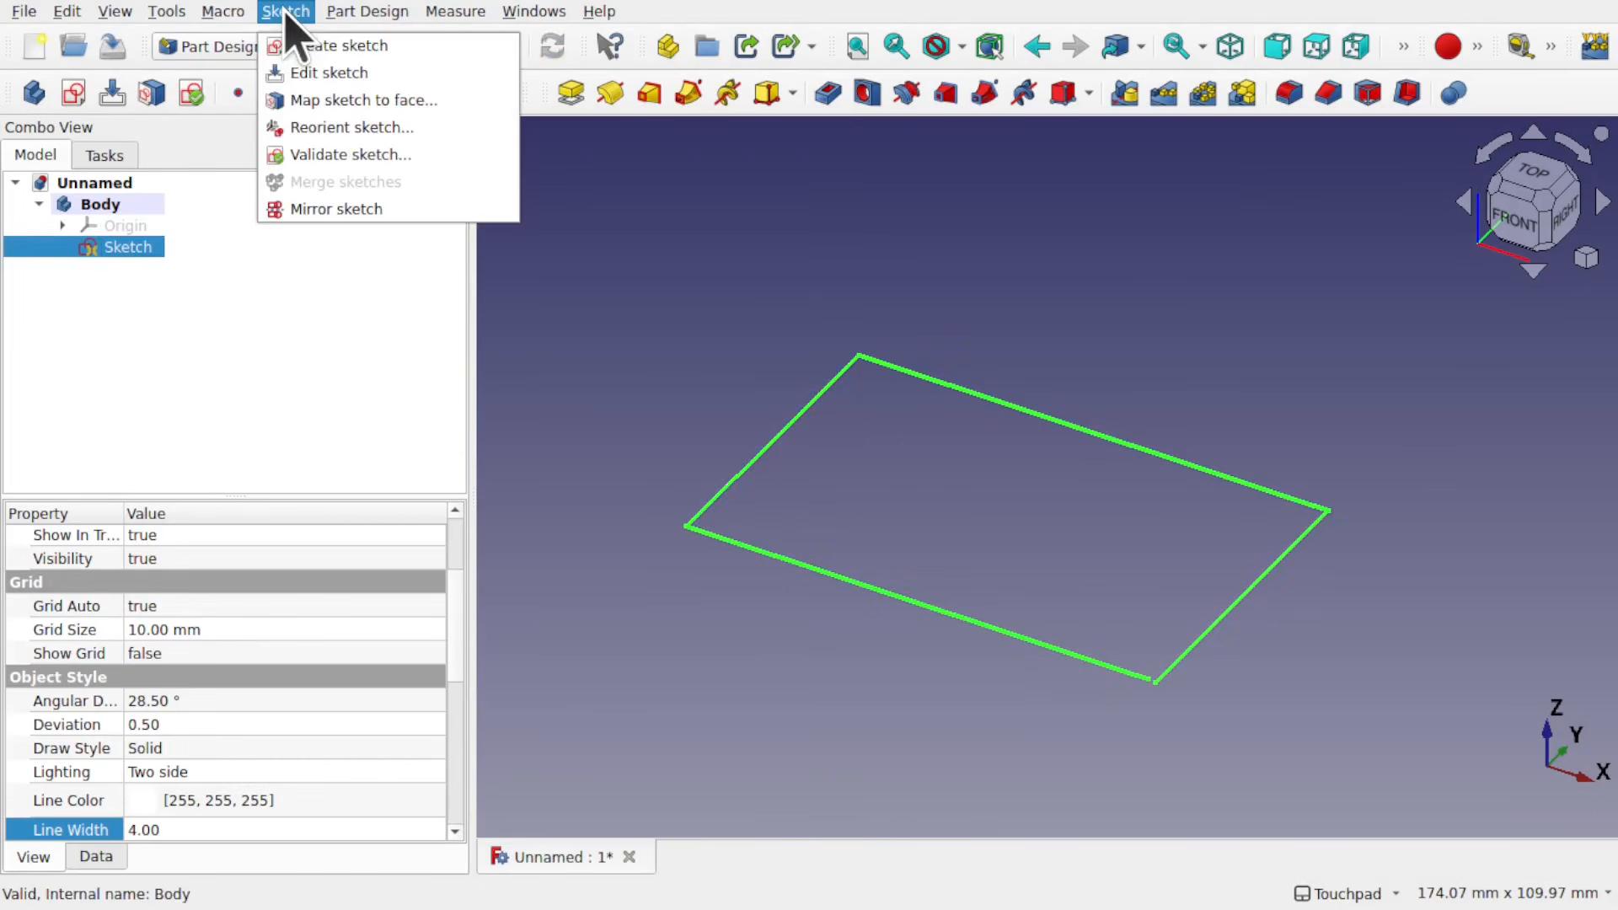
left_click(379, 154)
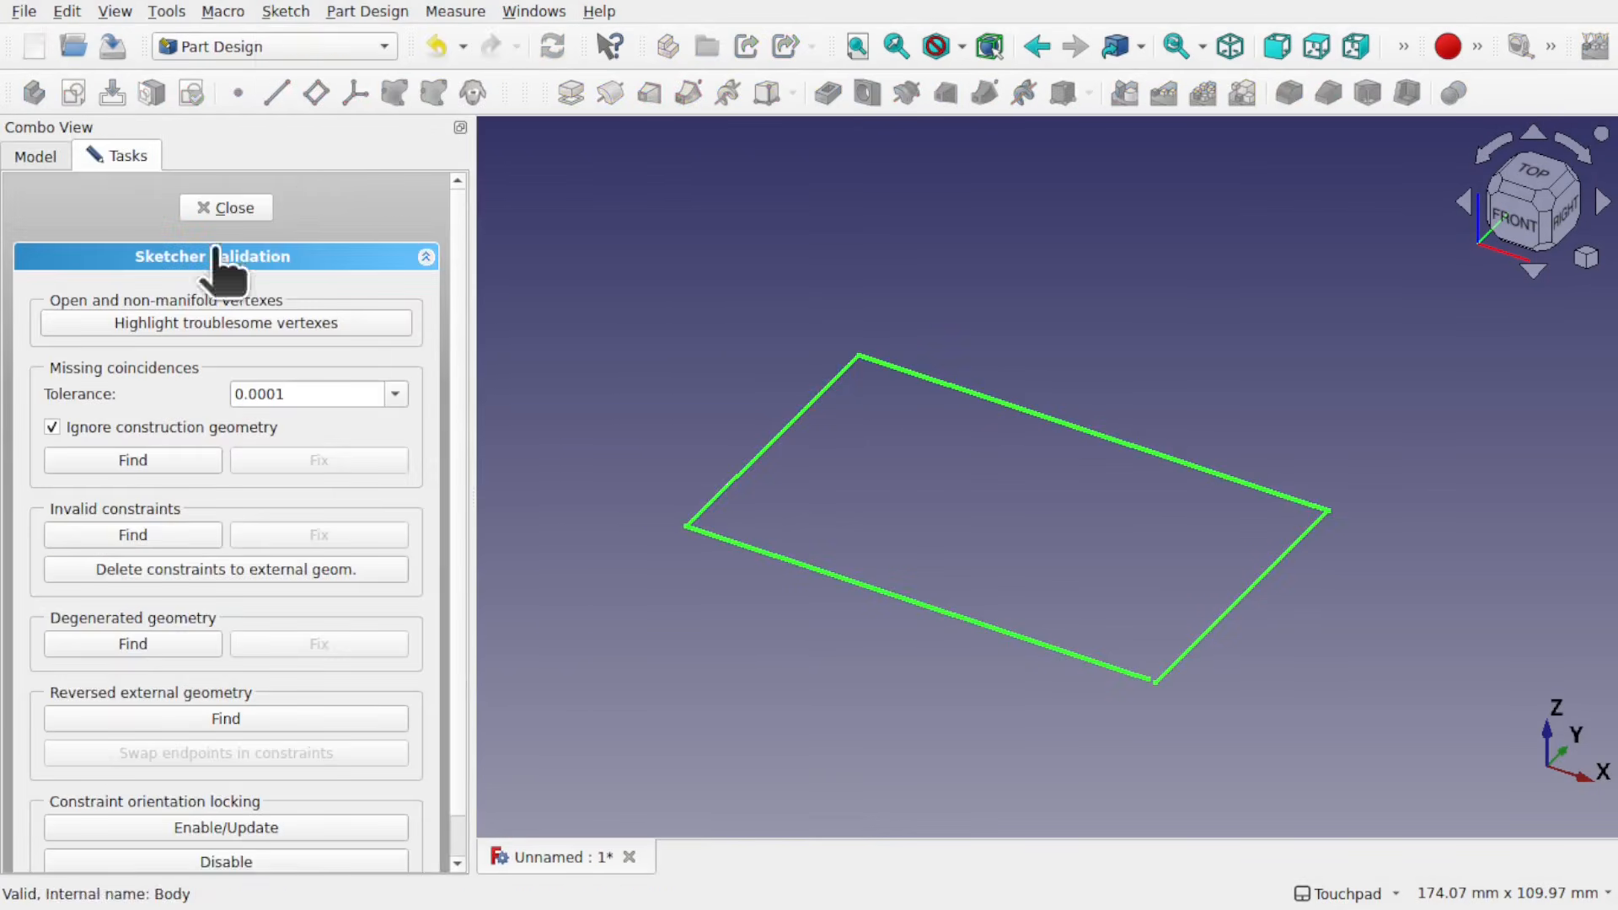
left_click(162, 325)
left_click(133, 462)
Step: Set the missing coincidences tolerance to 0.01, change it to 0.001, and run the search
left_click(401, 392)
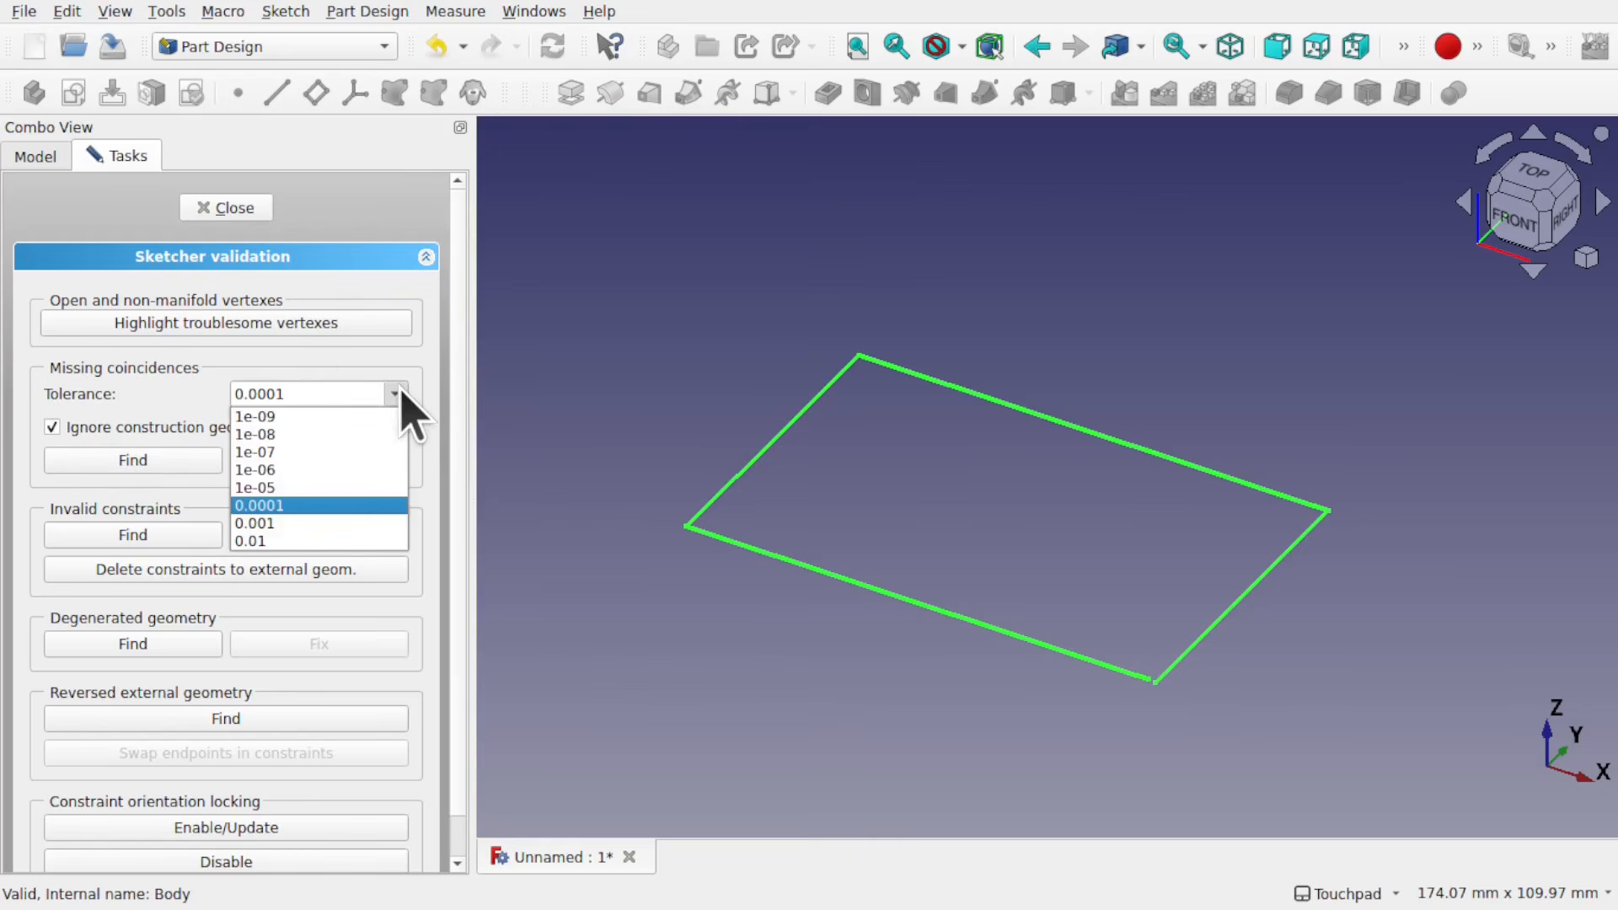
left_click(314, 540)
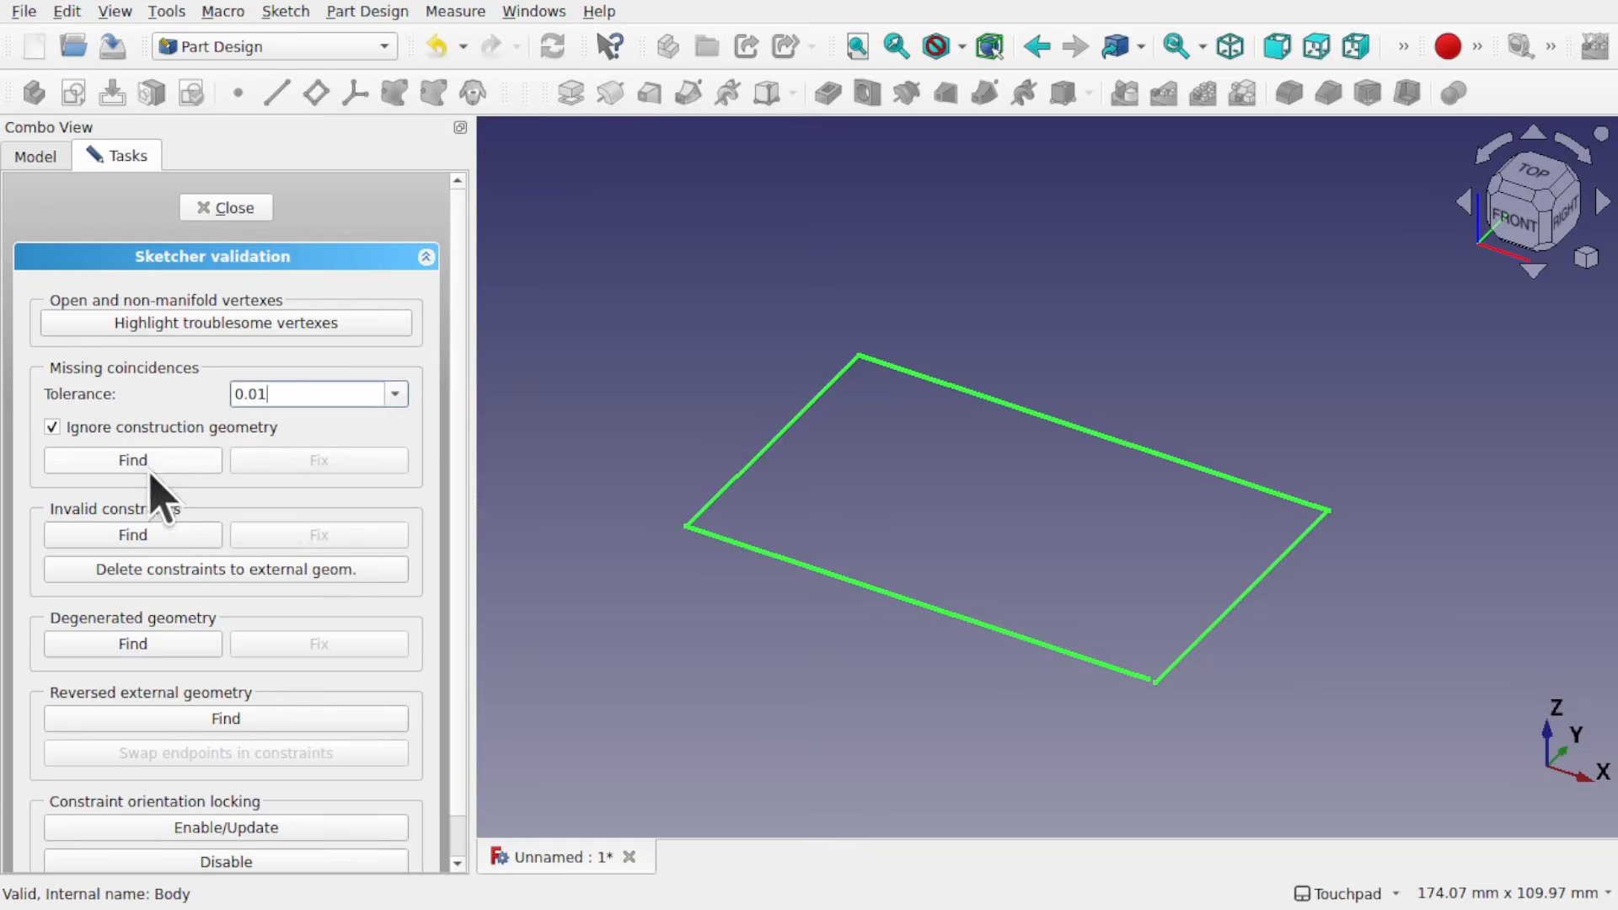
left_click(396, 395)
left_click(314, 524)
left_click(159, 464)
Step: Search for missing coincidences at tolerances of 1e-08 and 1e-09, highlight the troublesome vertexes again, and close the validation
left_click(392, 396)
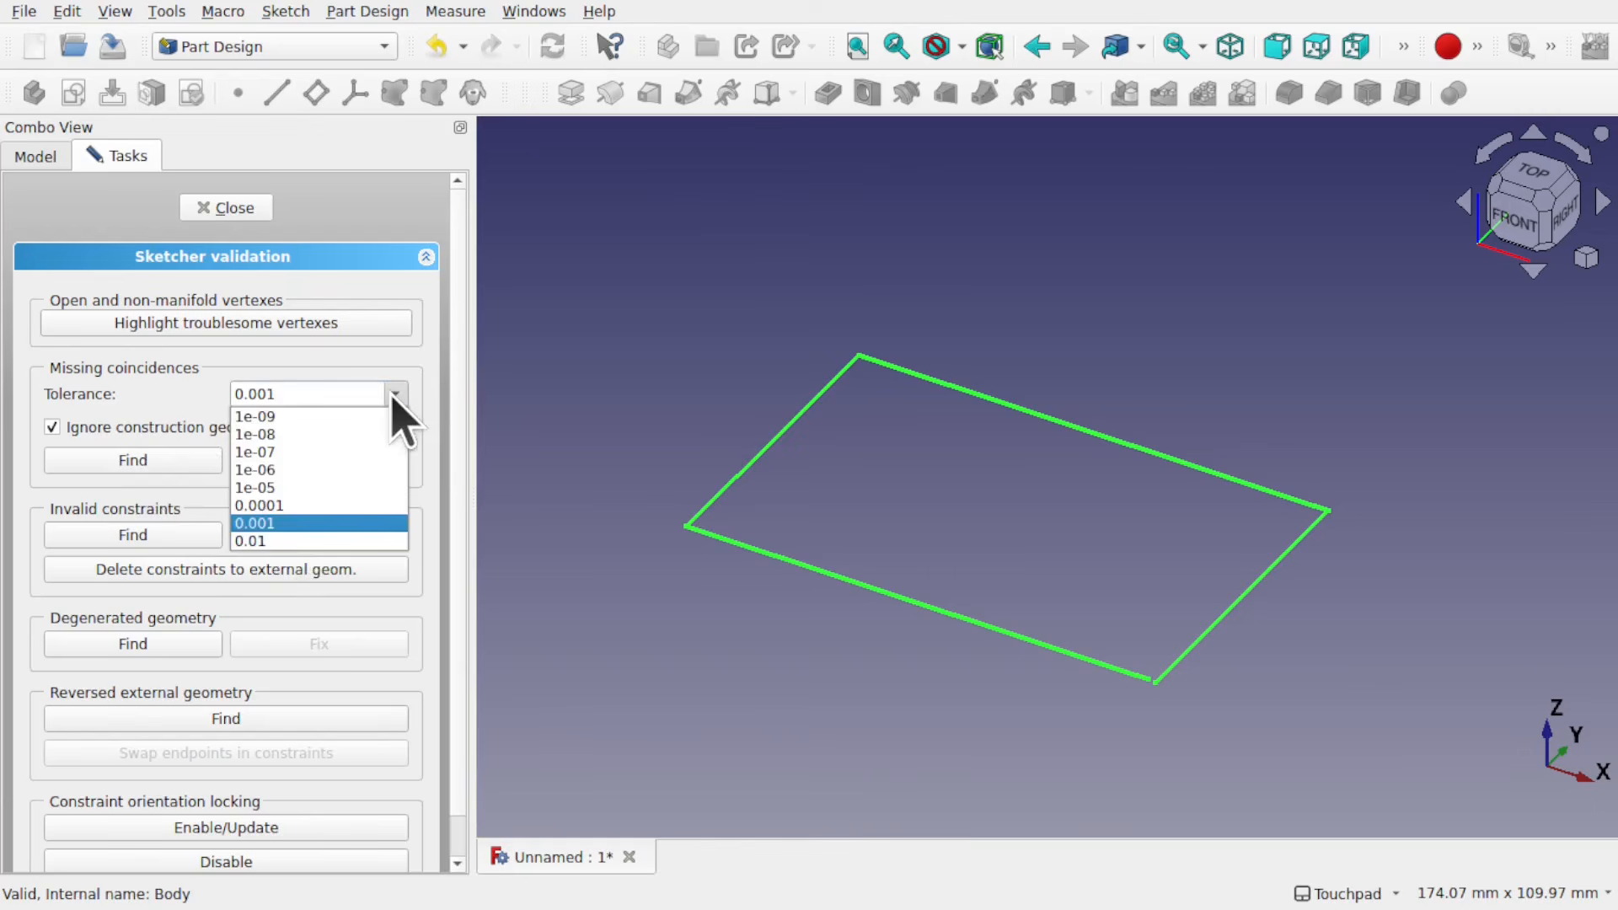
left_click(312, 432)
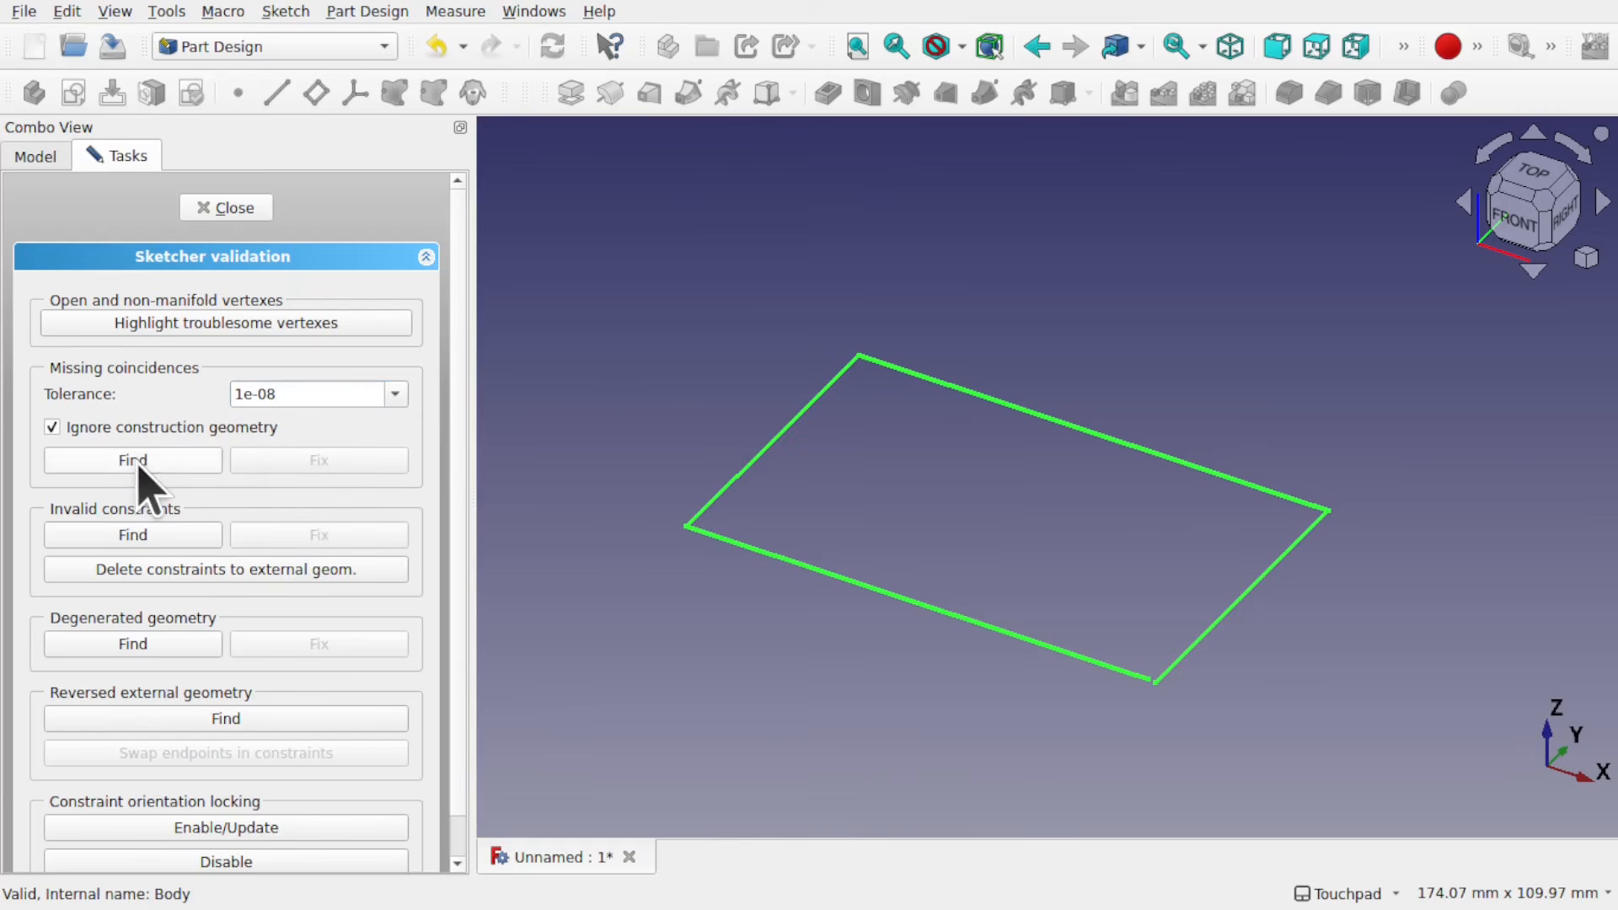
left_click(393, 396)
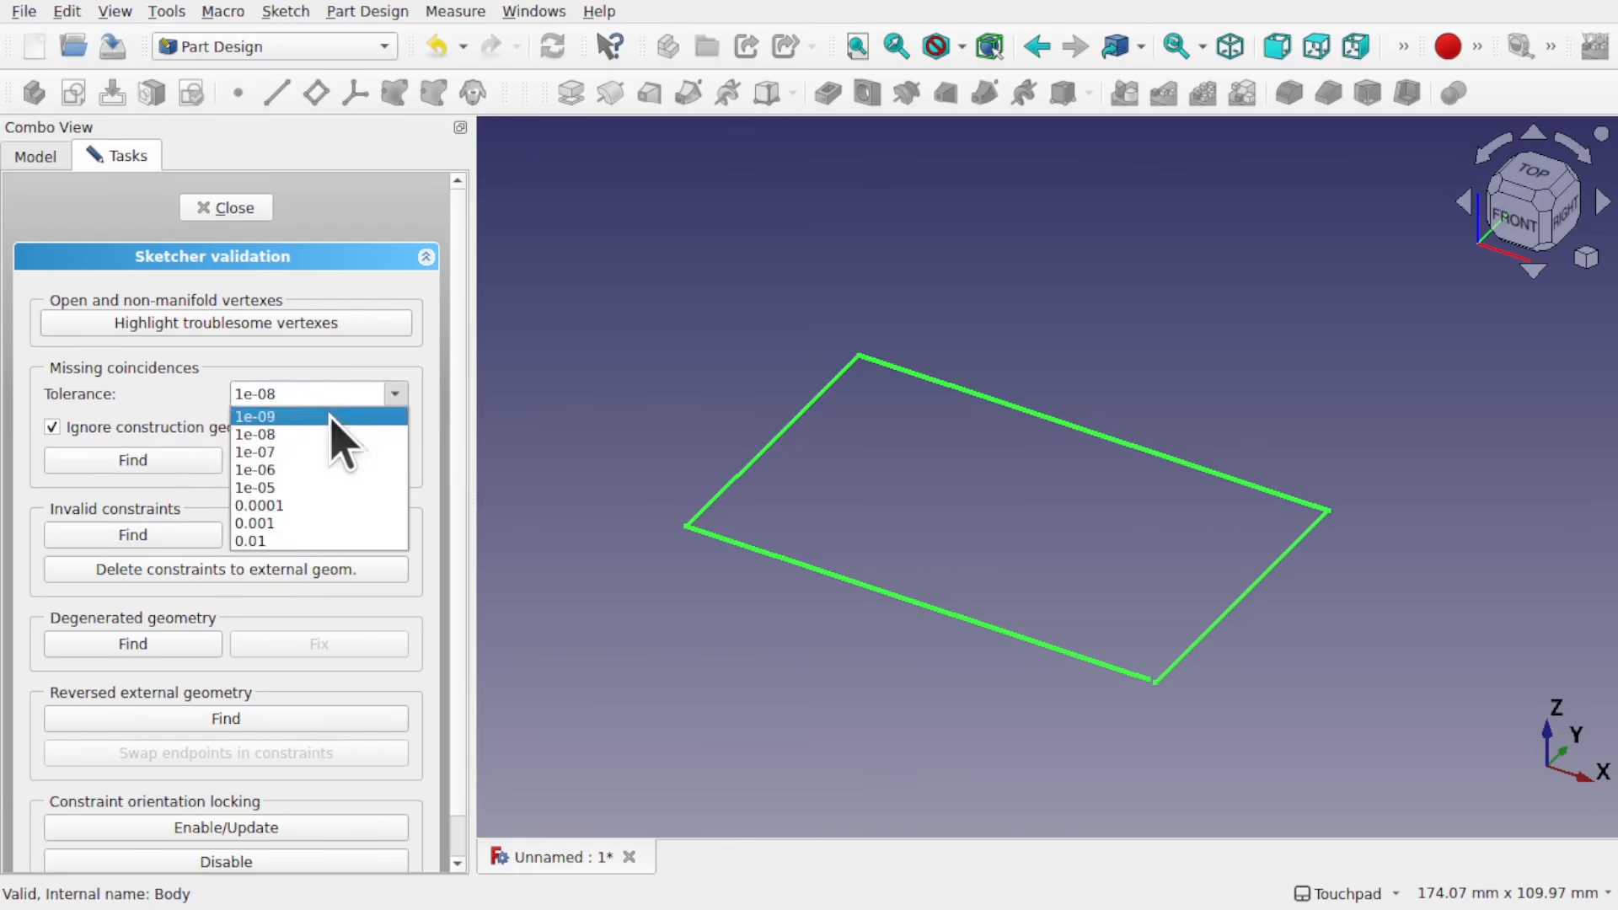
left_click(343, 434)
left_click(132, 461)
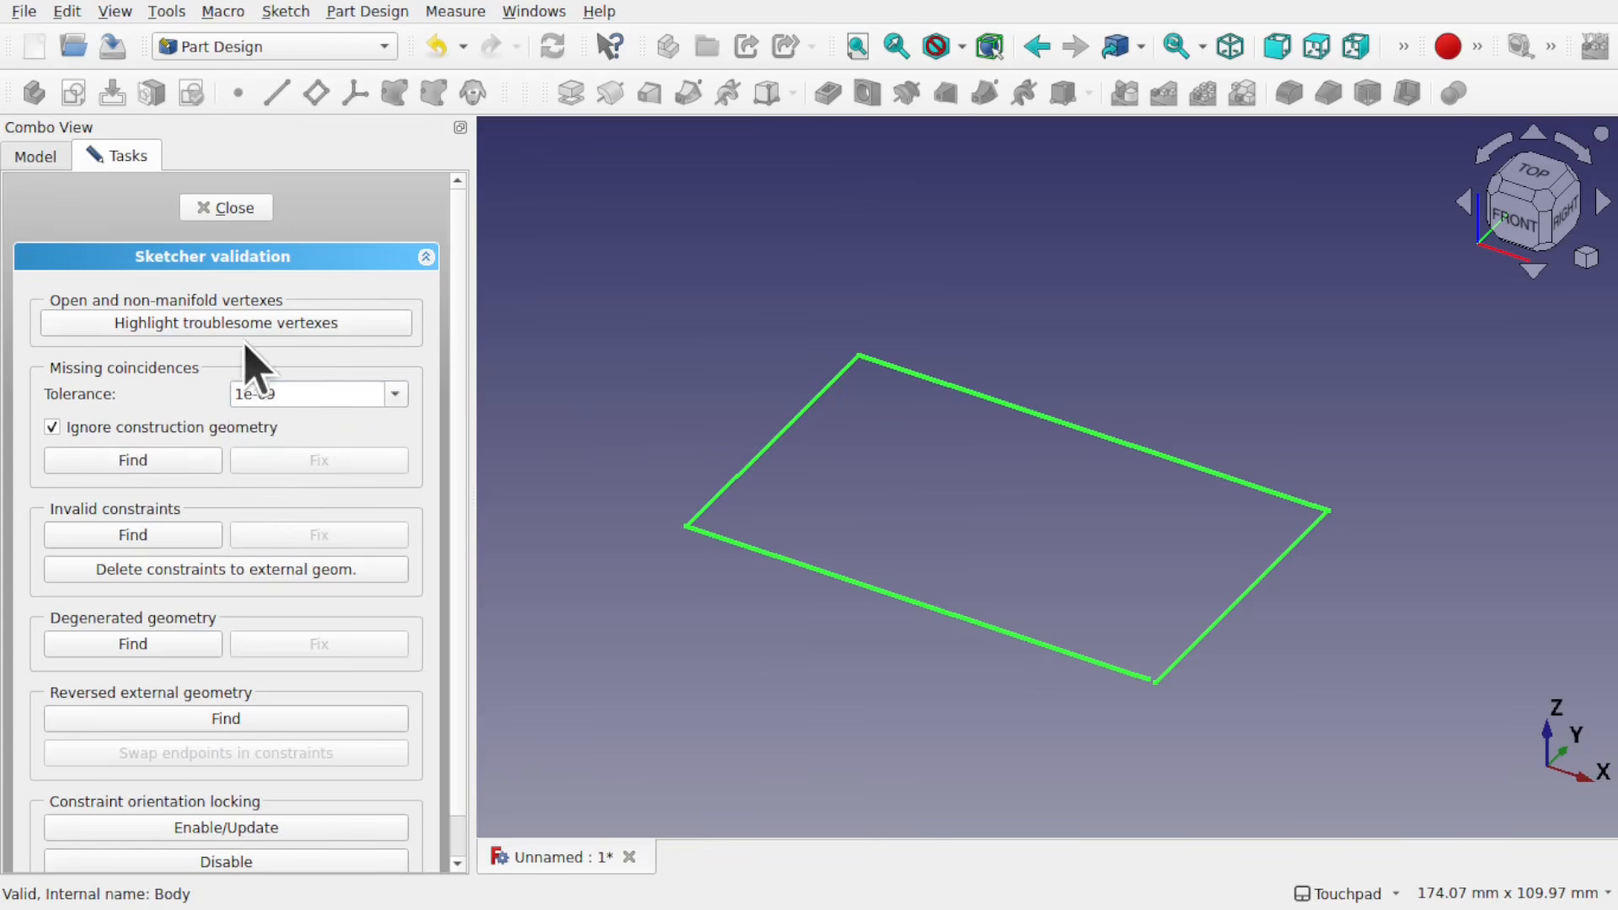
left_click(271, 325)
left_click(232, 208)
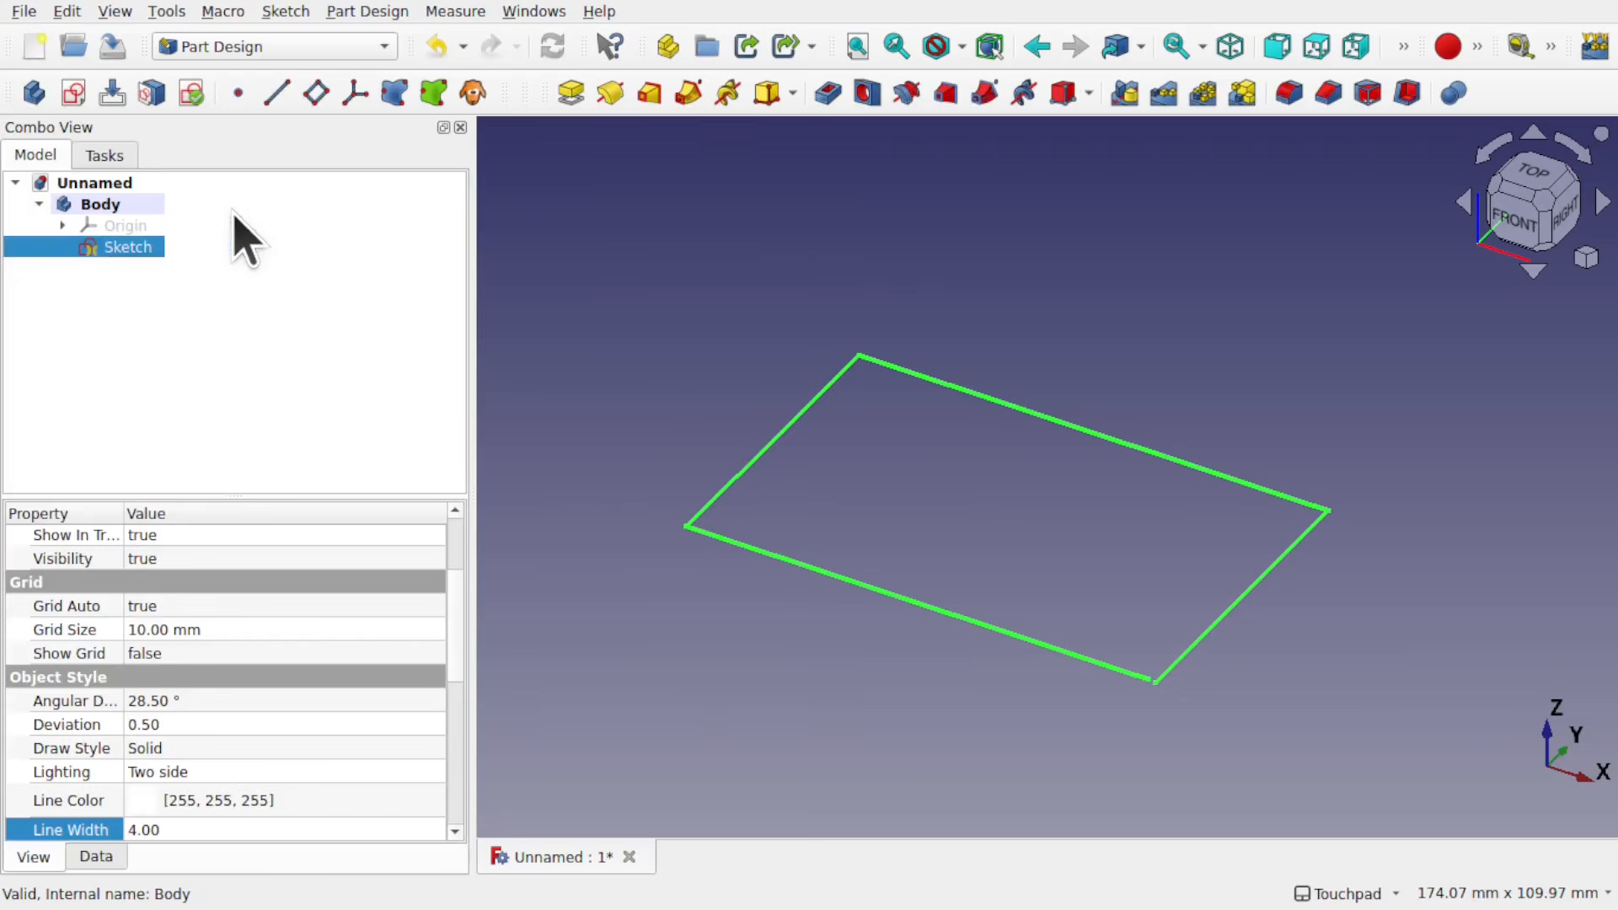
Step: Edit the sketch to remove the right line's vertical constraint, move its lower endpoint to the bottom line's end, and reapply the constraint
double_click(126, 247)
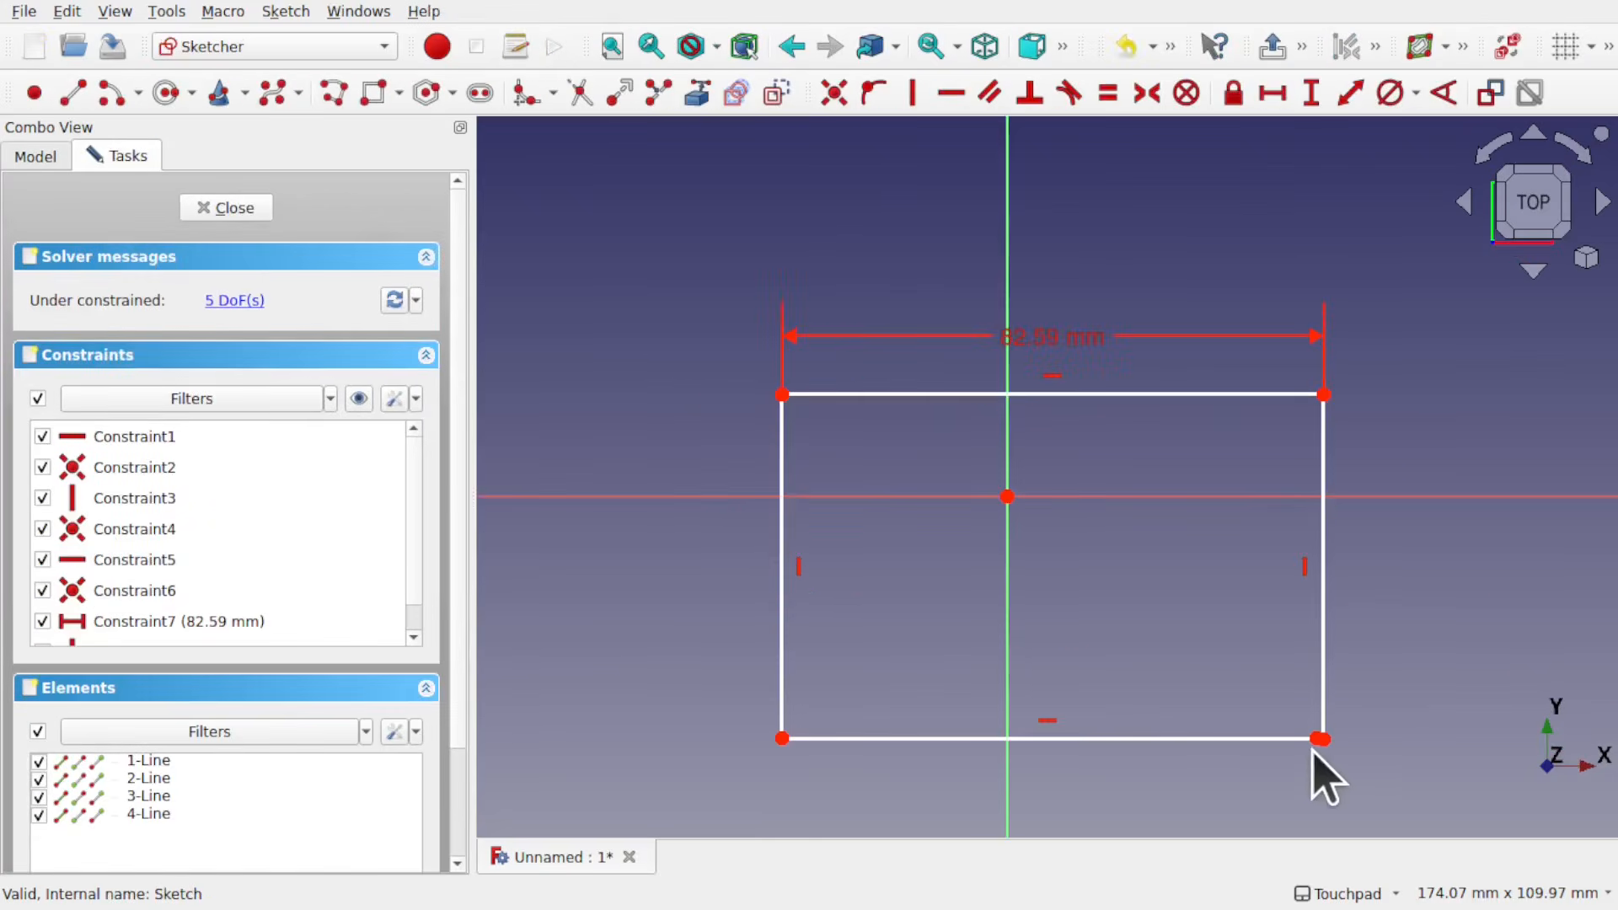
left_click(1304, 565)
key("Delete")
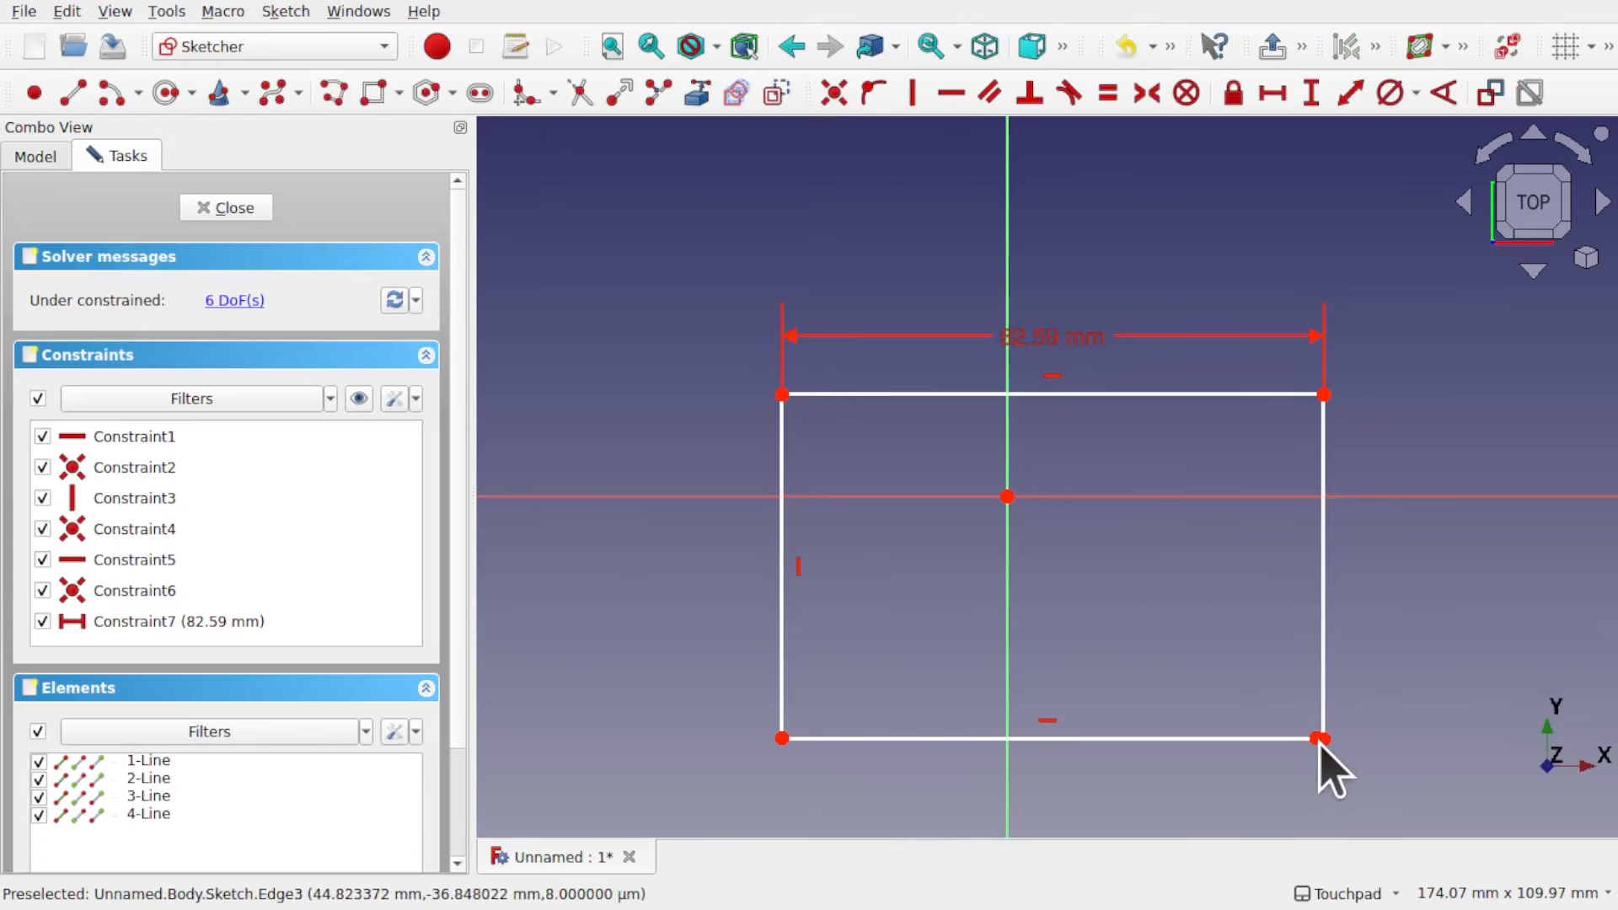
left_click_drag(1321, 739, 1317, 738)
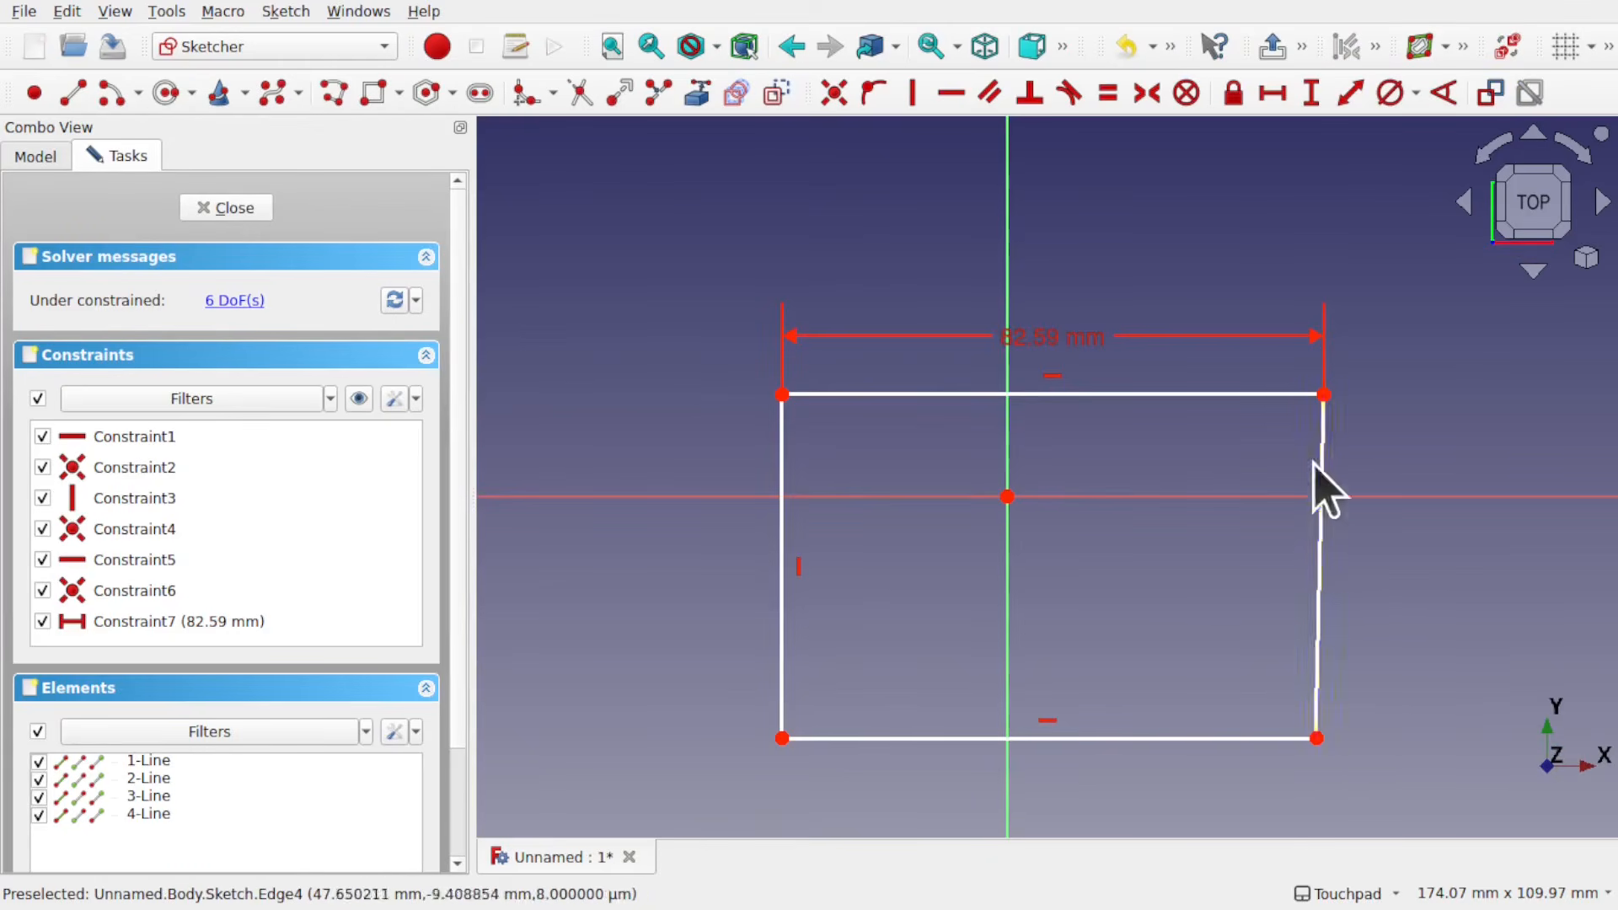
left_click(1319, 615)
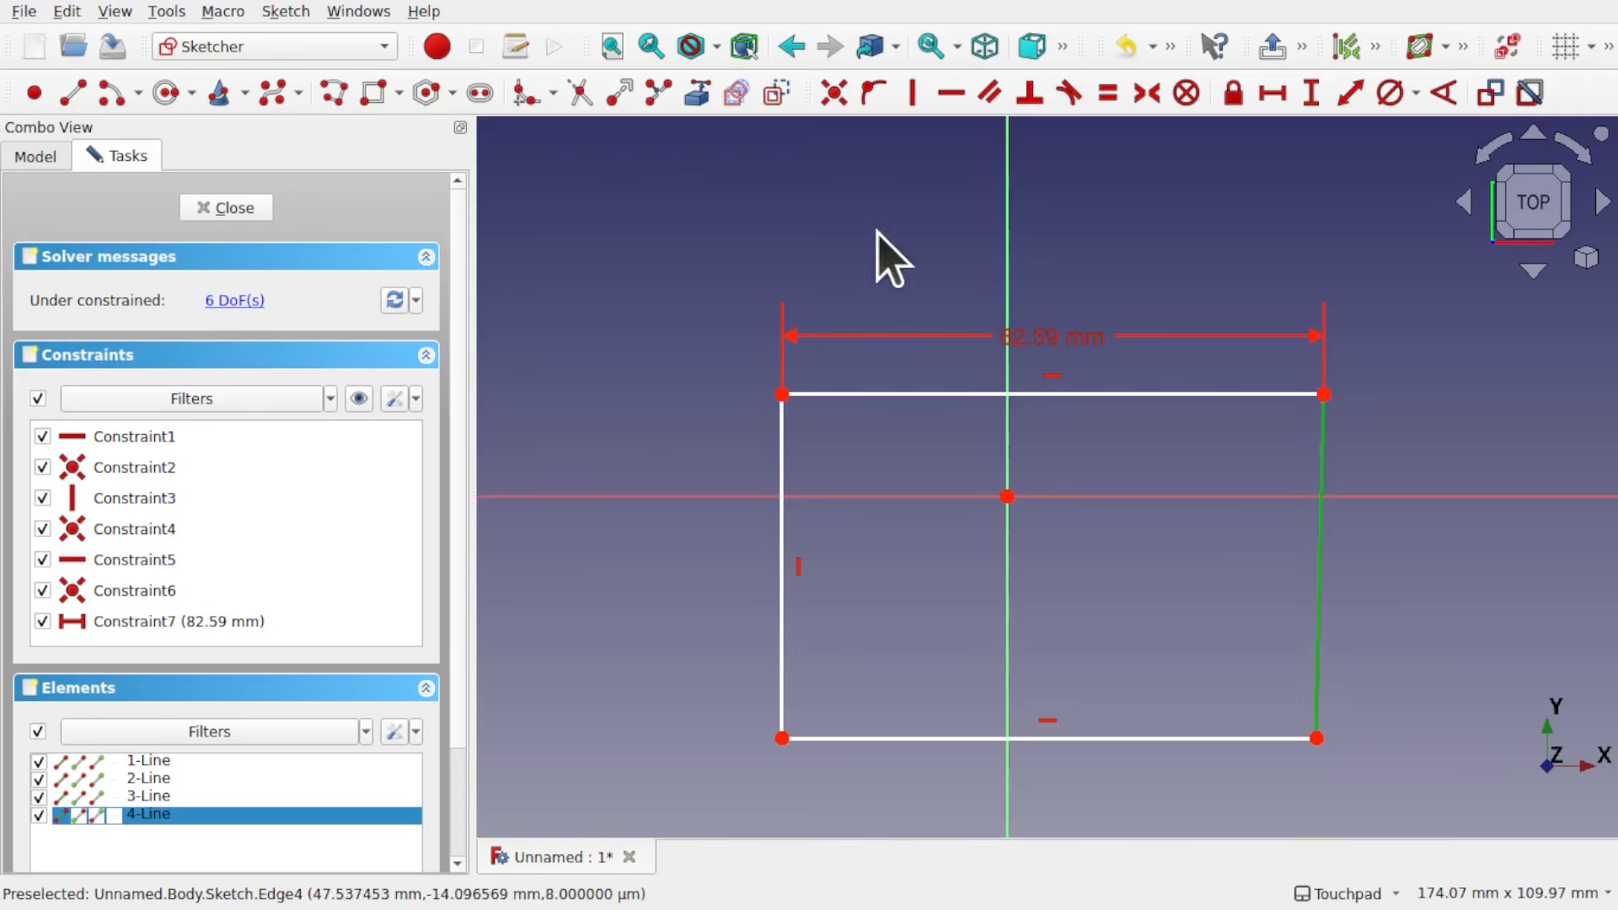
left_click(912, 100)
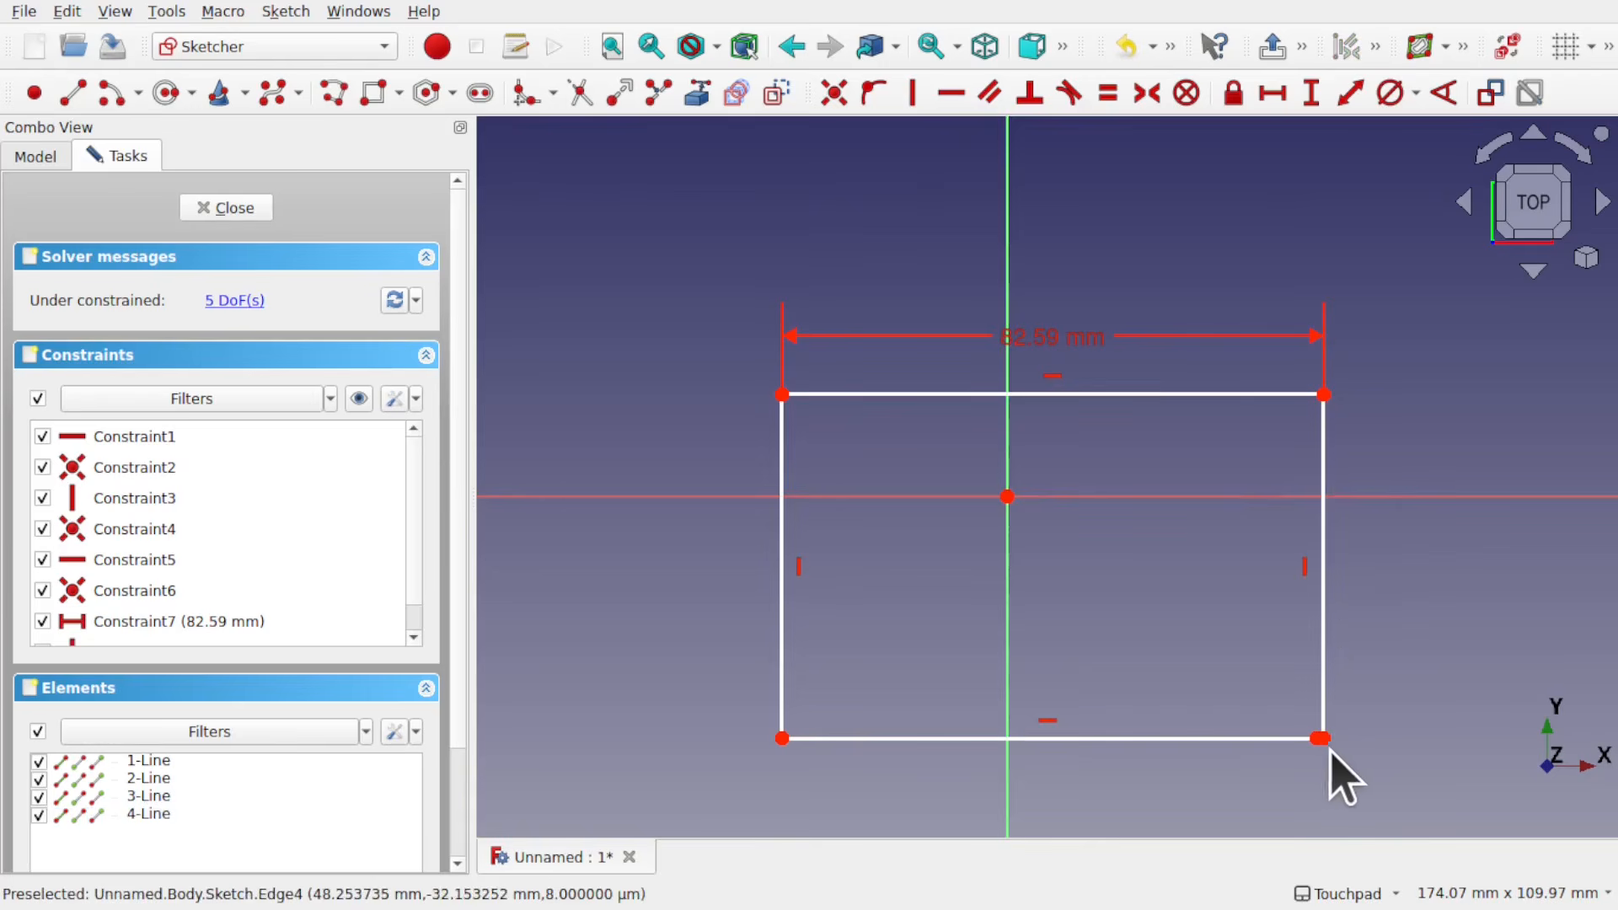
Step: Delete all of the rectangle's geometry and constraints from the sketch
scroll(1331, 752, "down", 5)
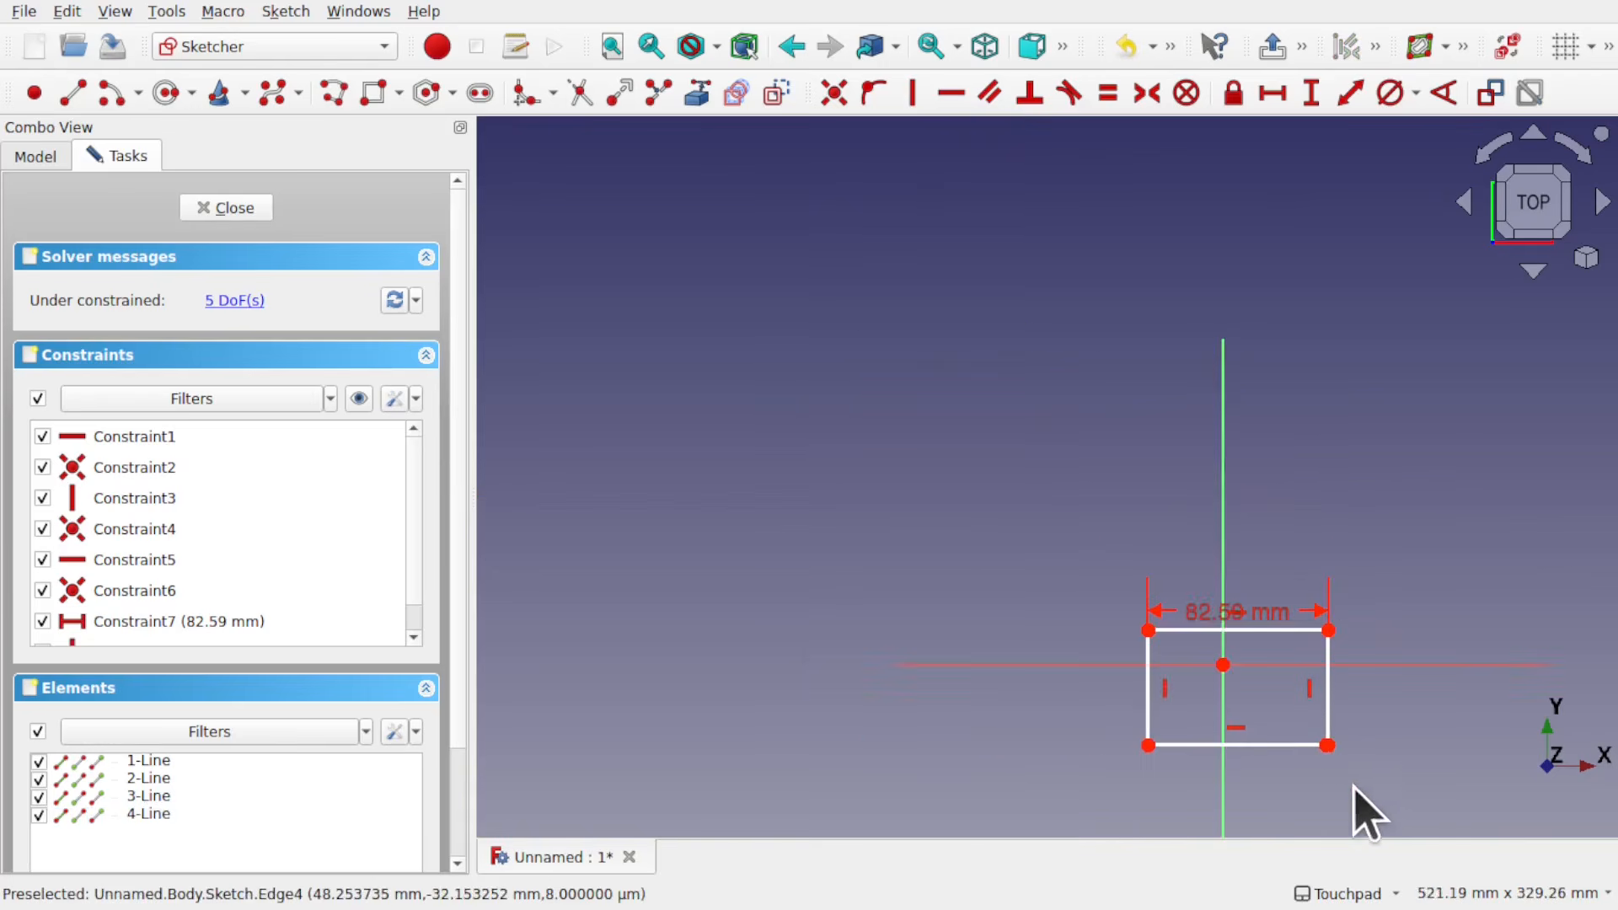
scroll(1307, 767, "up", 5)
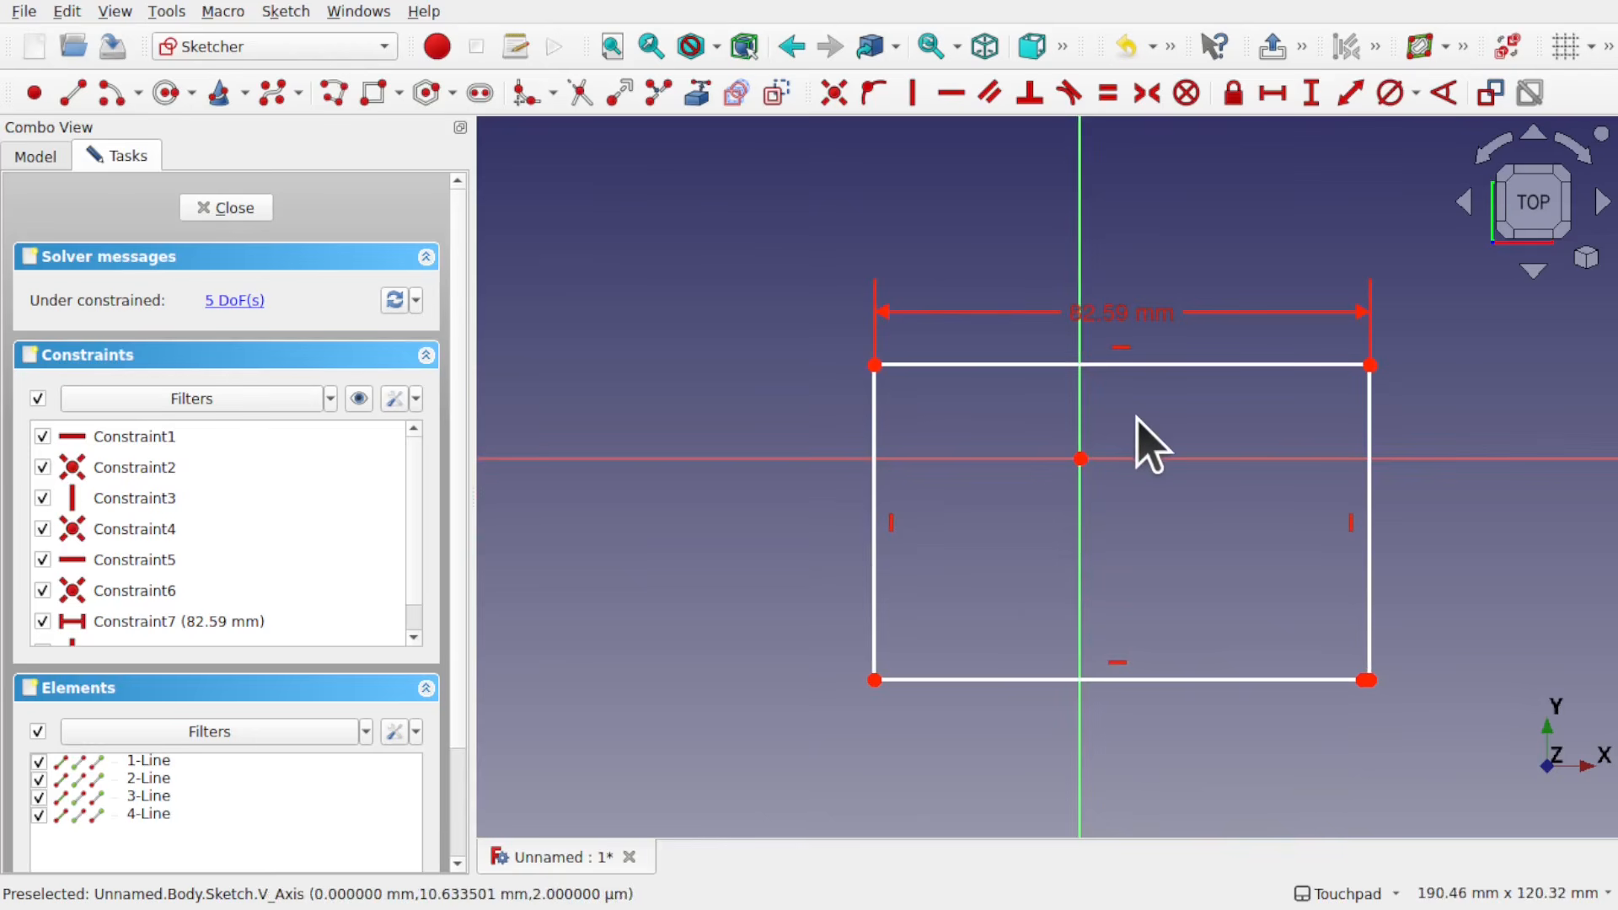
mouse_move(753, 284)
left_mouse_down()
mouse_move(1322, 513)
mouse_move(1420, 815)
mouse_move(1407, 780)
left_mouse_up()
key("Delete")
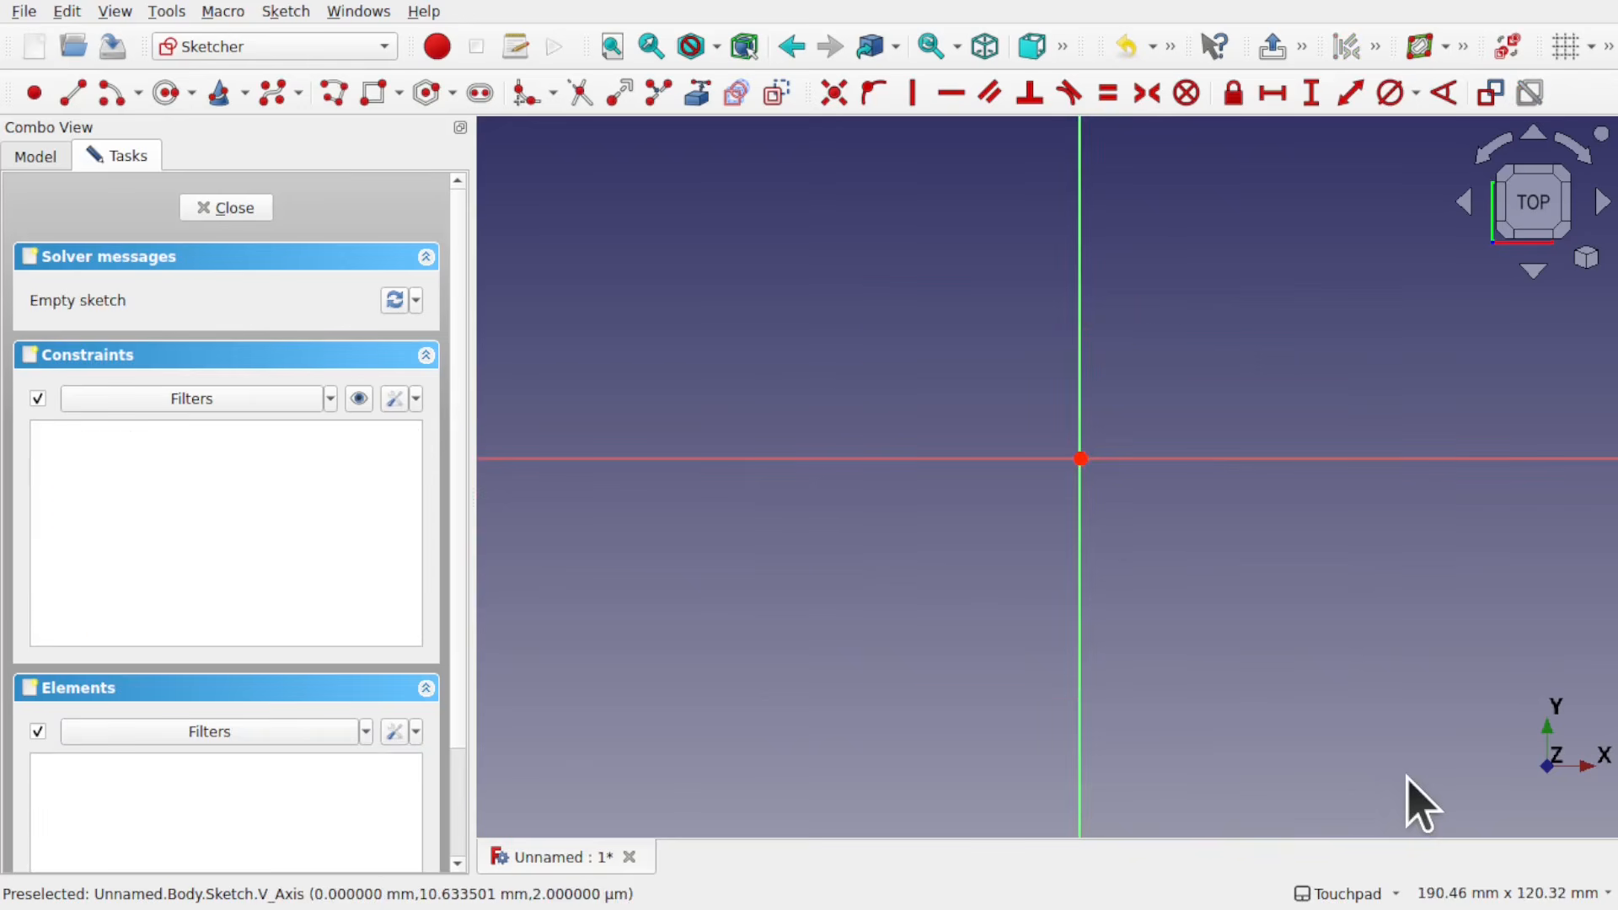
Step: Draw a semicircular arc centred on the origin, about 45.8 mm in radius, with both endpoints on the vertical axis
left_click(137, 96)
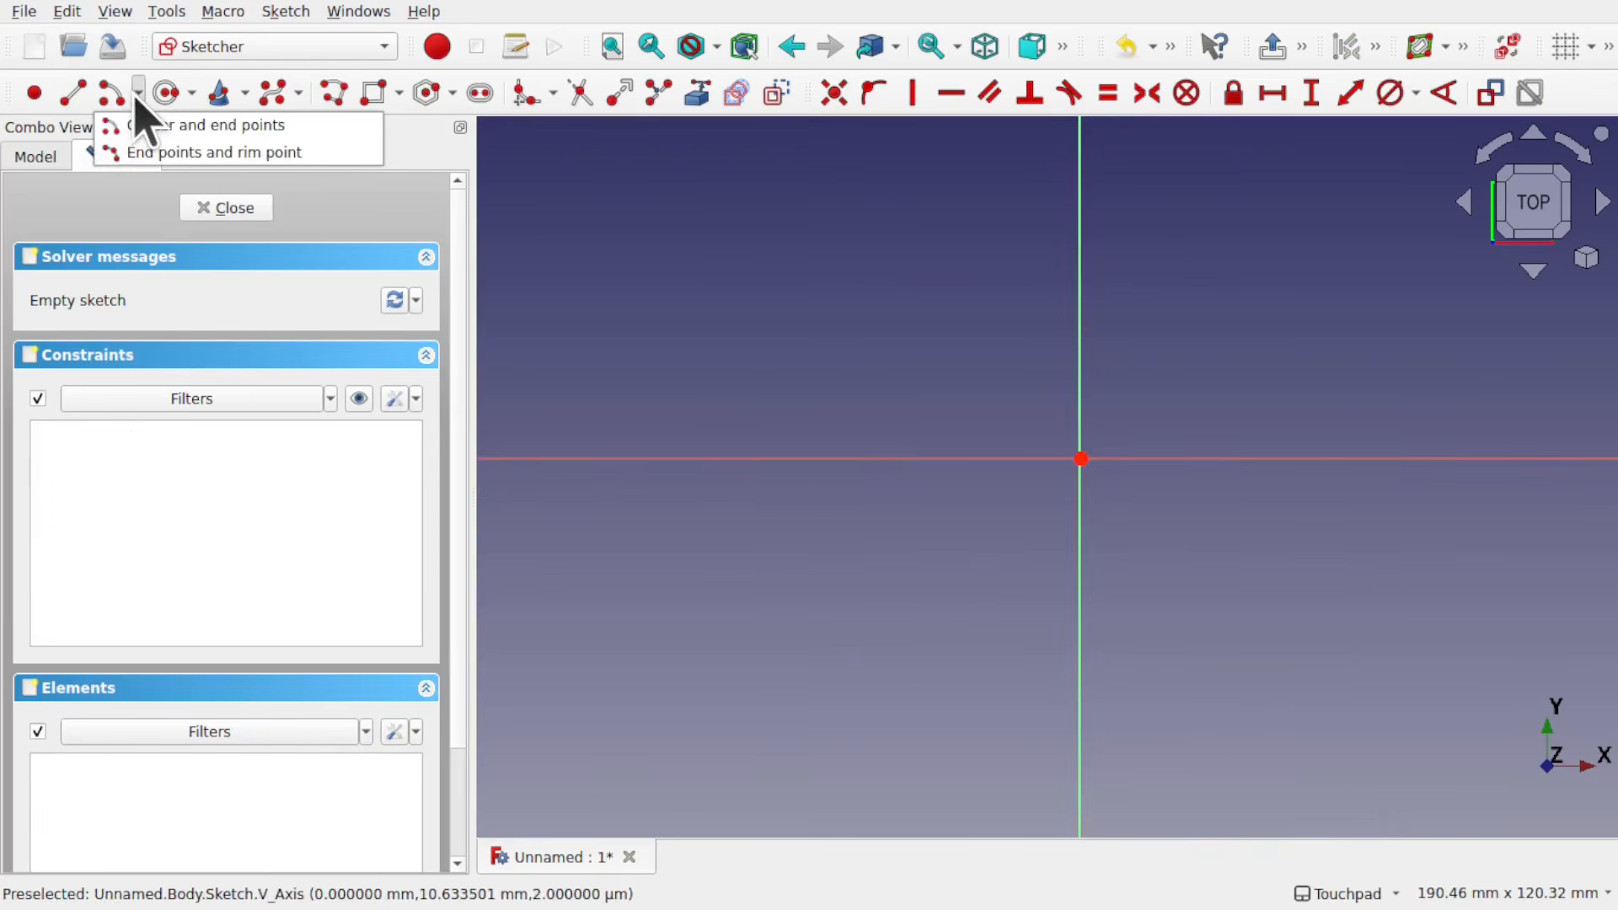
left_click(152, 143)
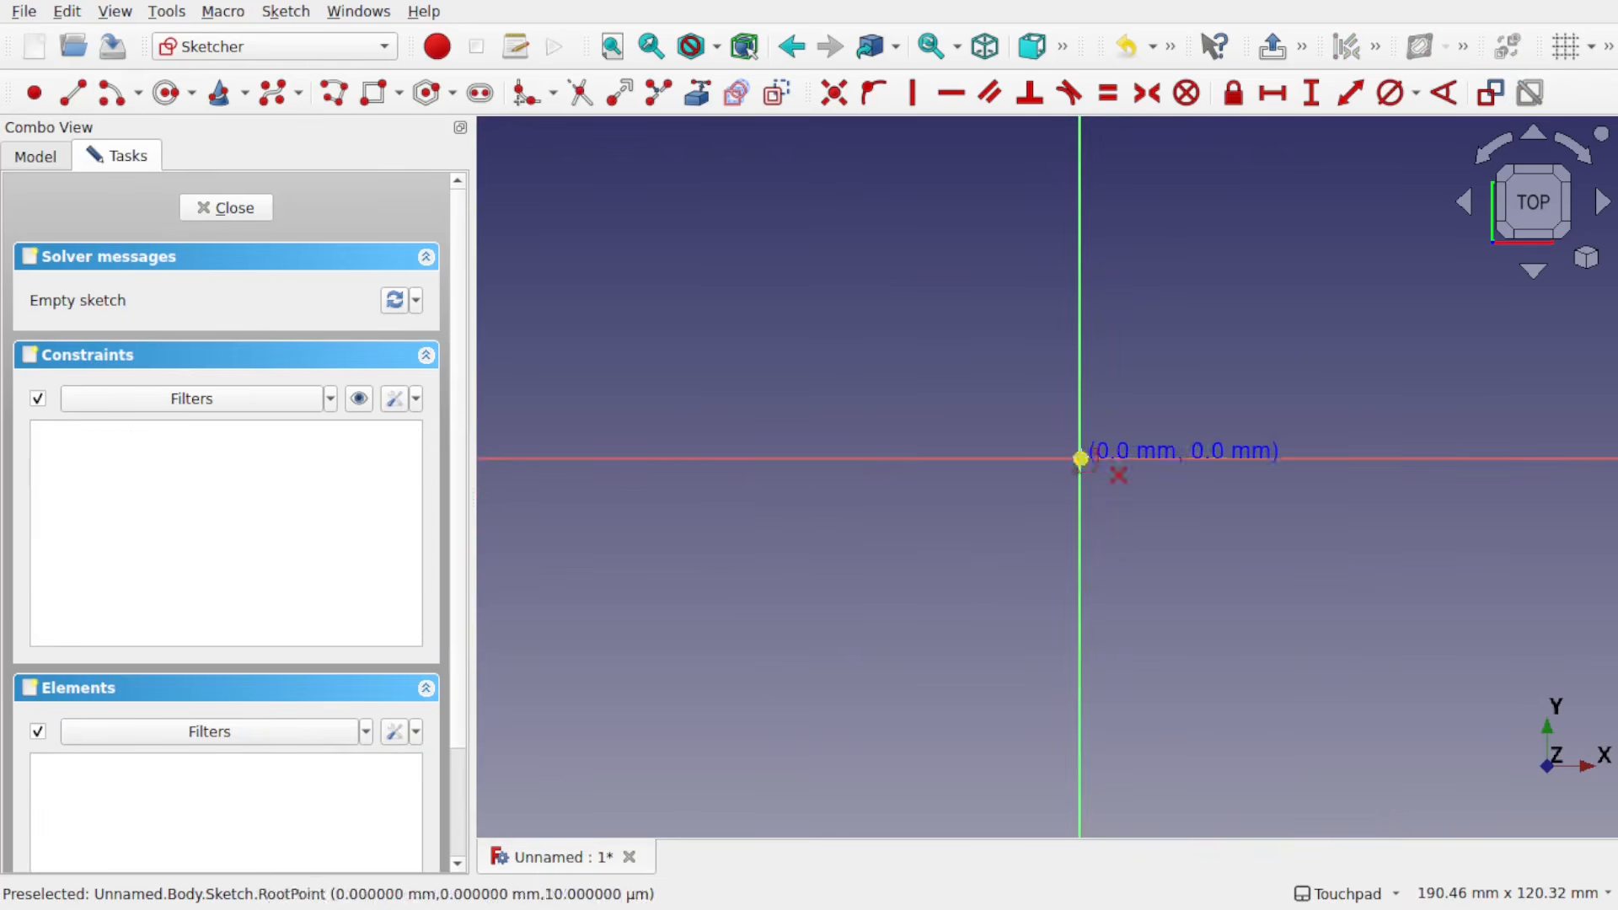
left_click(1080, 459)
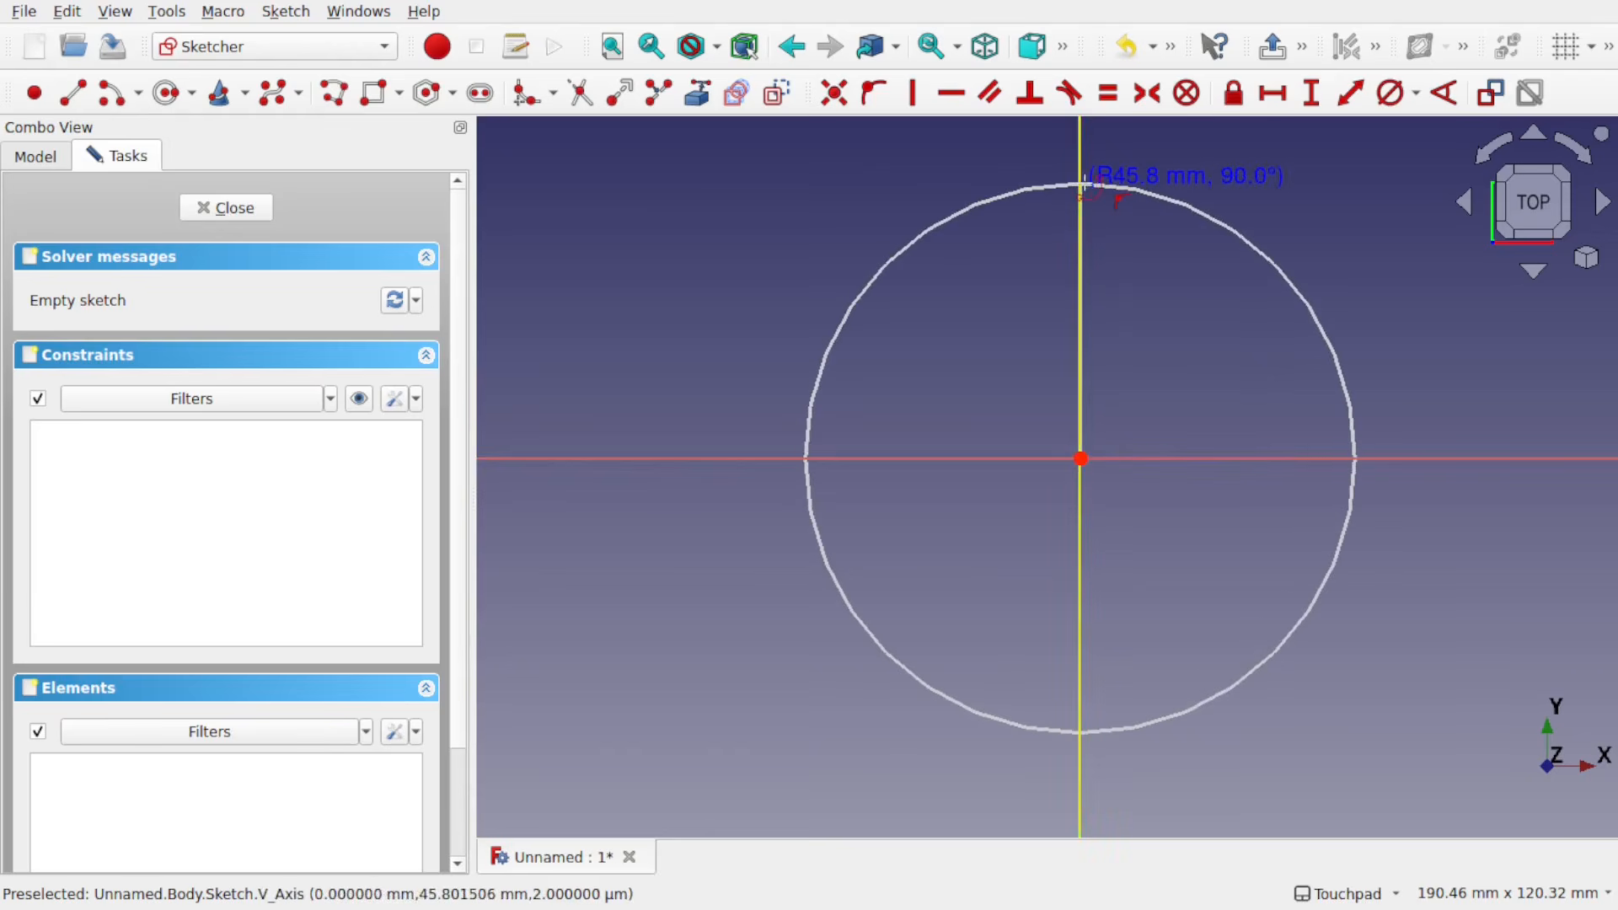
left_click(1080, 183)
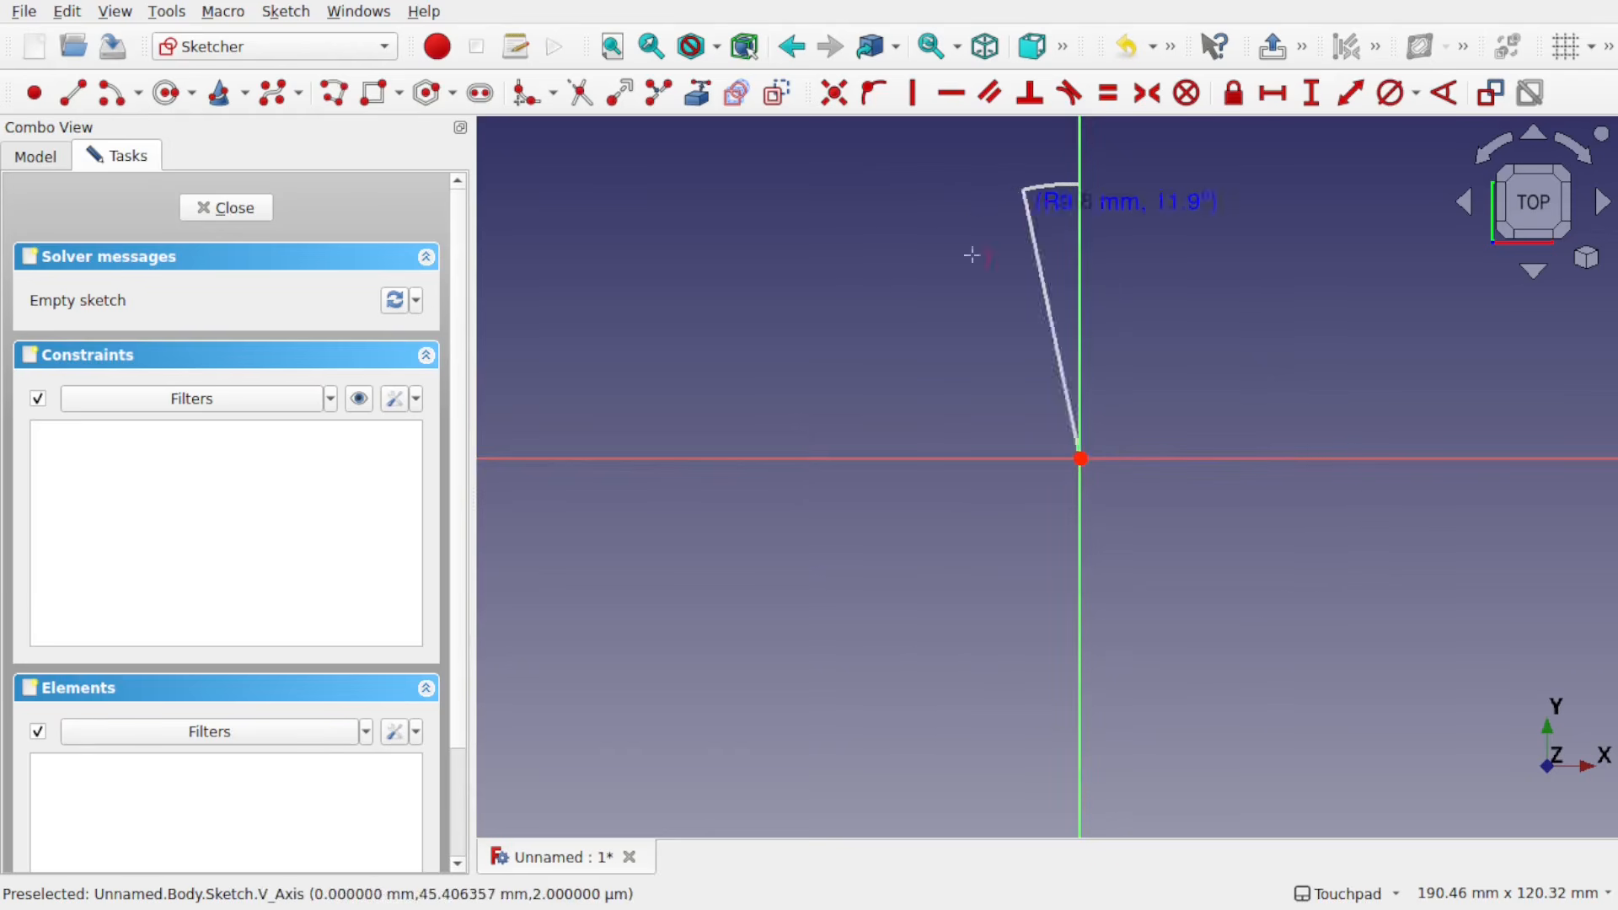
left_click(1075, 739)
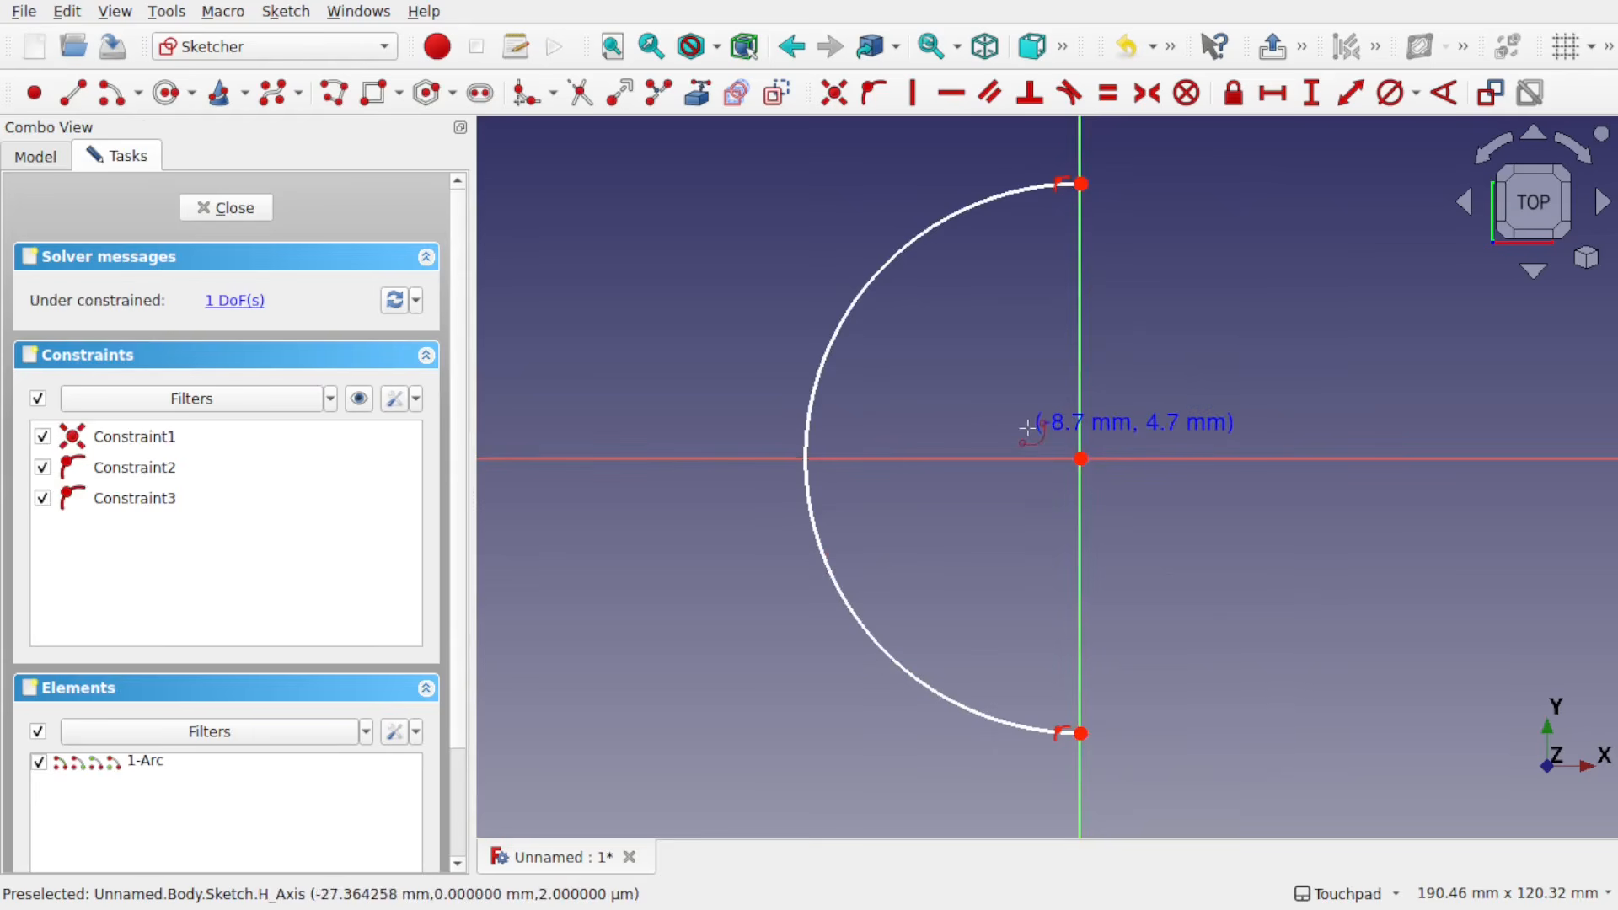
key("Escape")
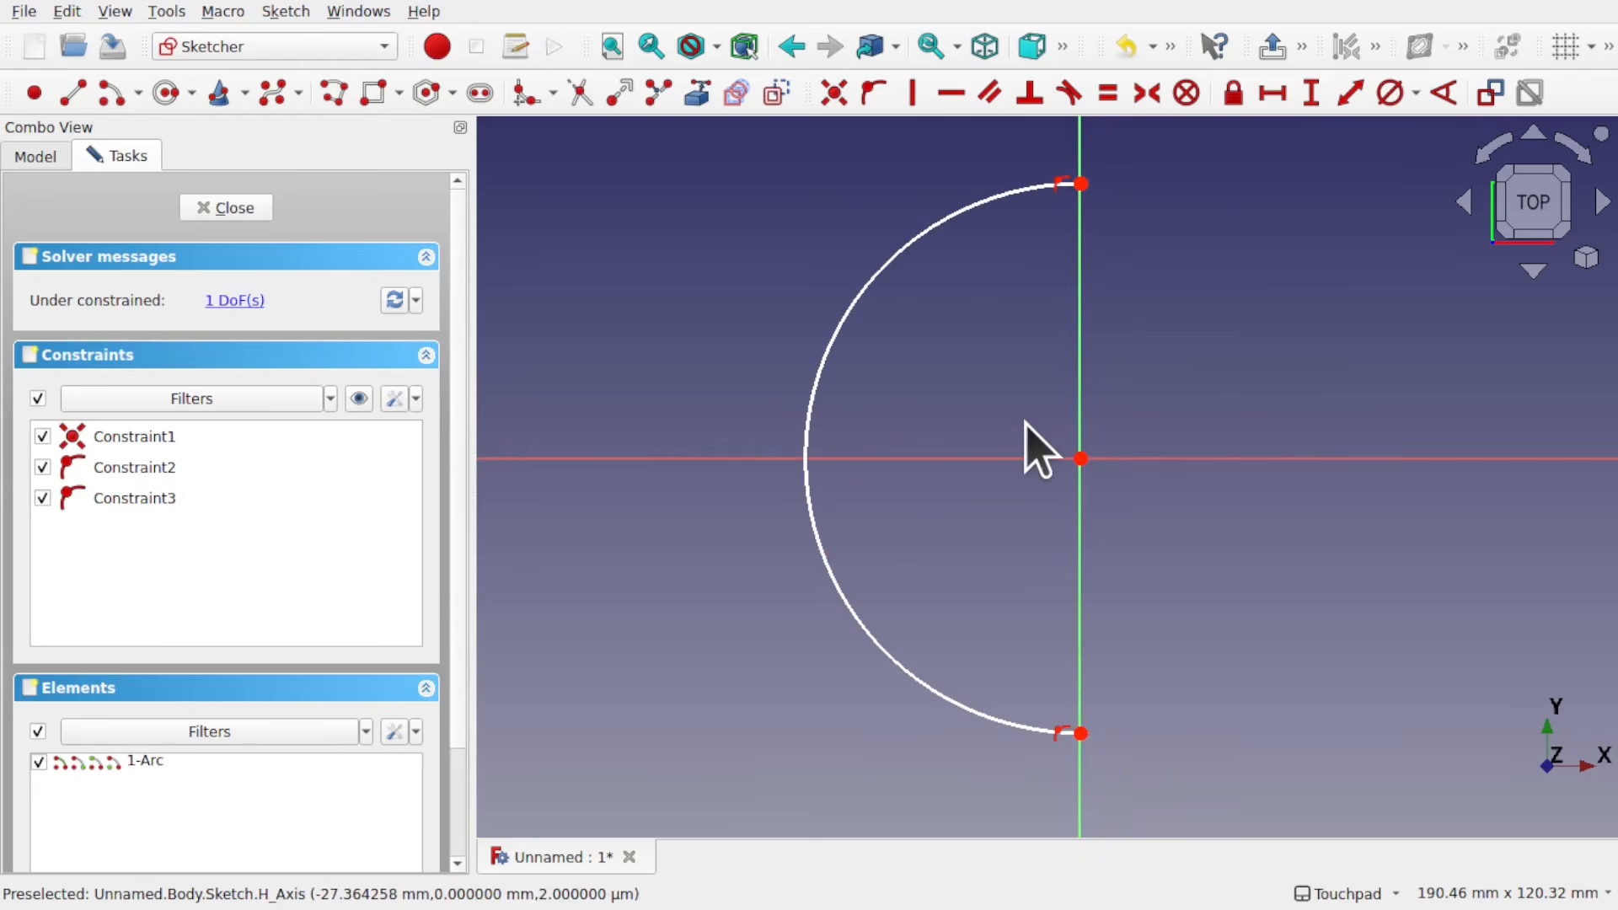
Step: Mirror the arc about the vertical axis with the Symmetry tool
left_click(836, 335)
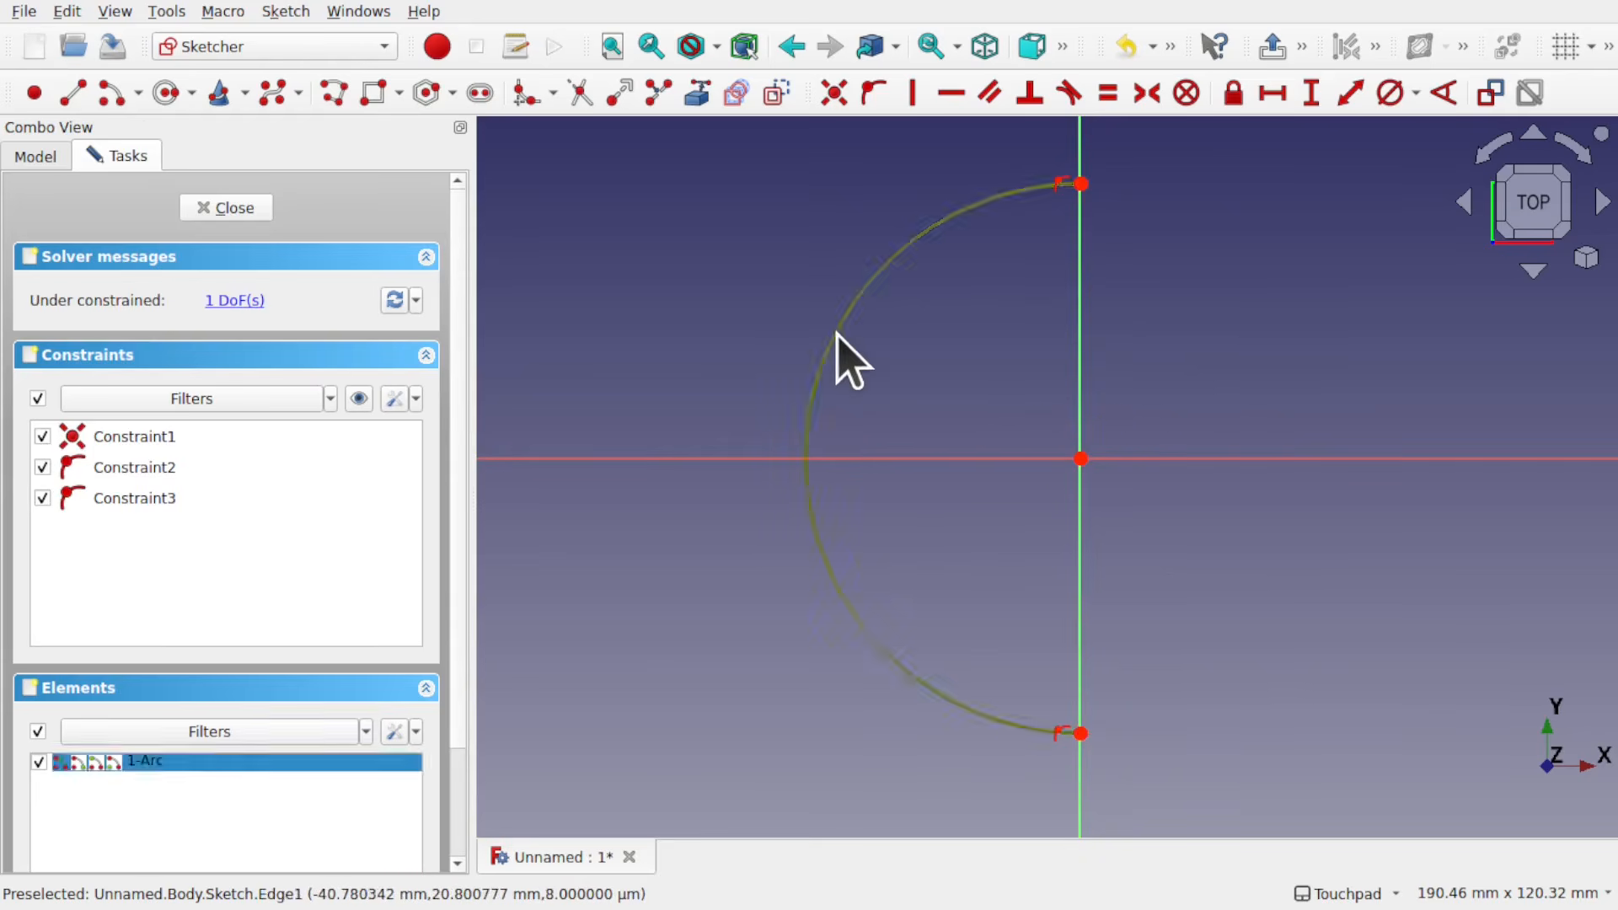
left_click(1081, 383)
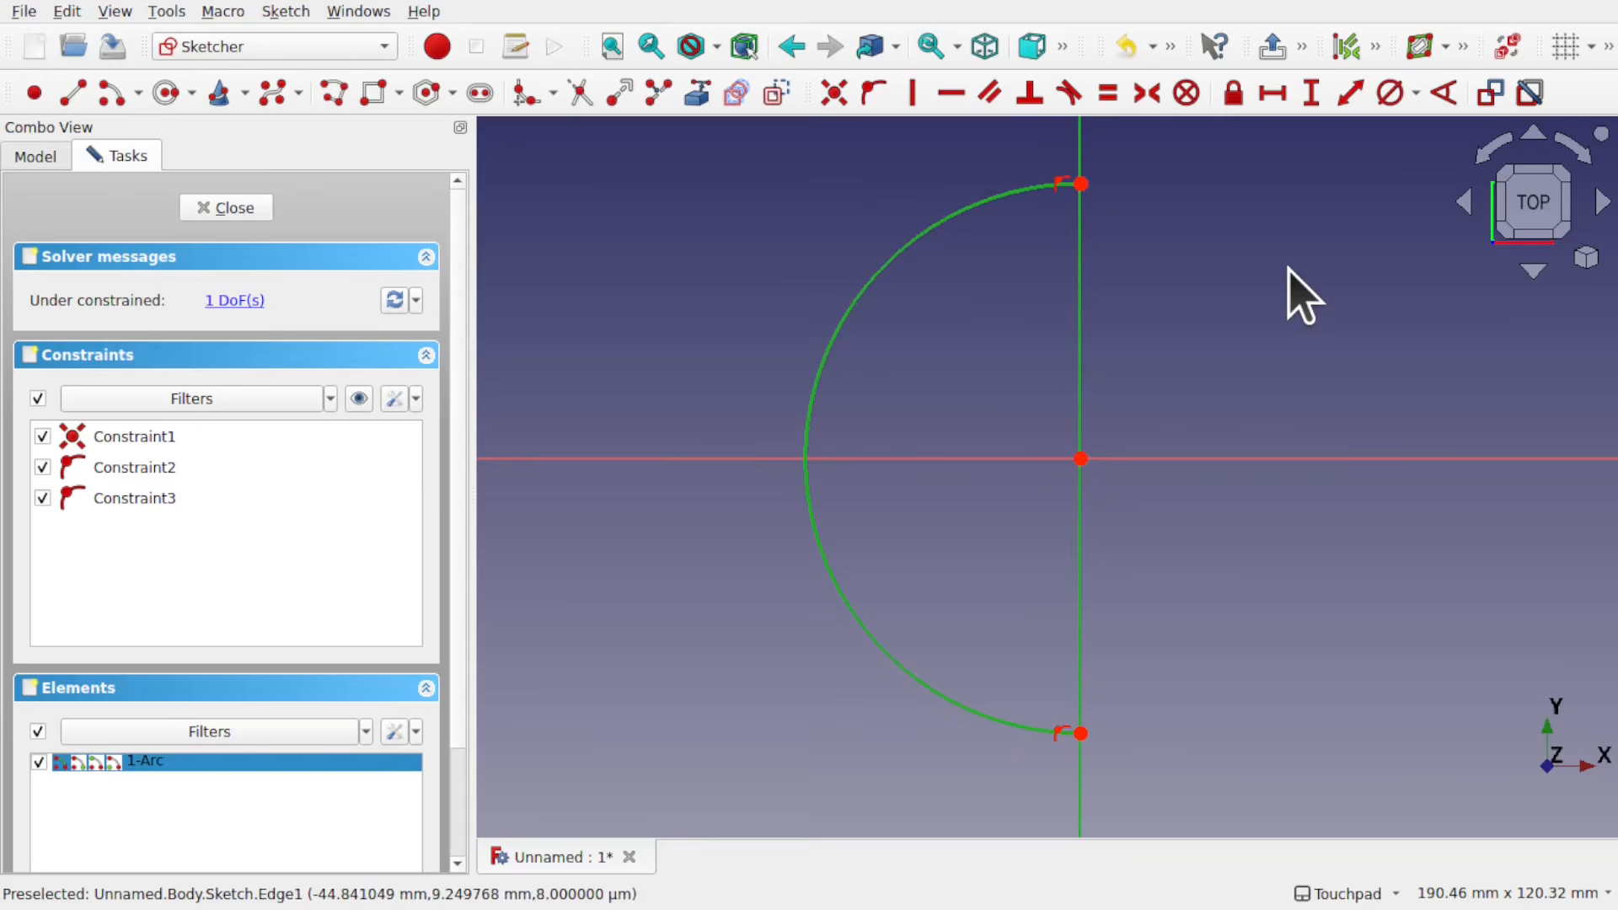
left_click(1376, 47)
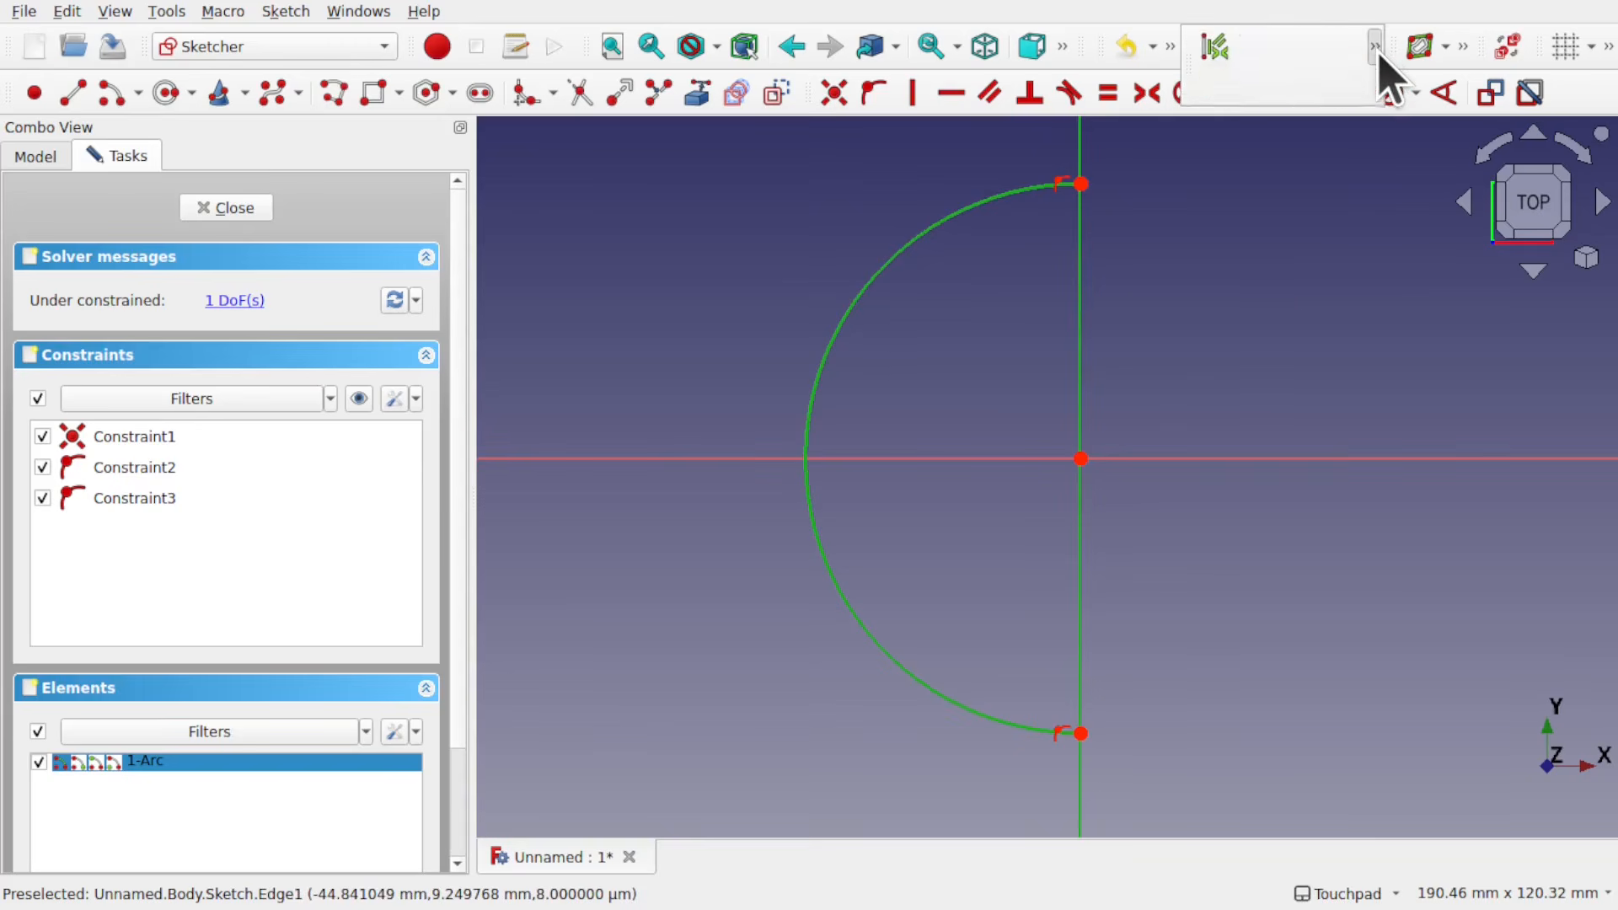
left_click(1332, 46)
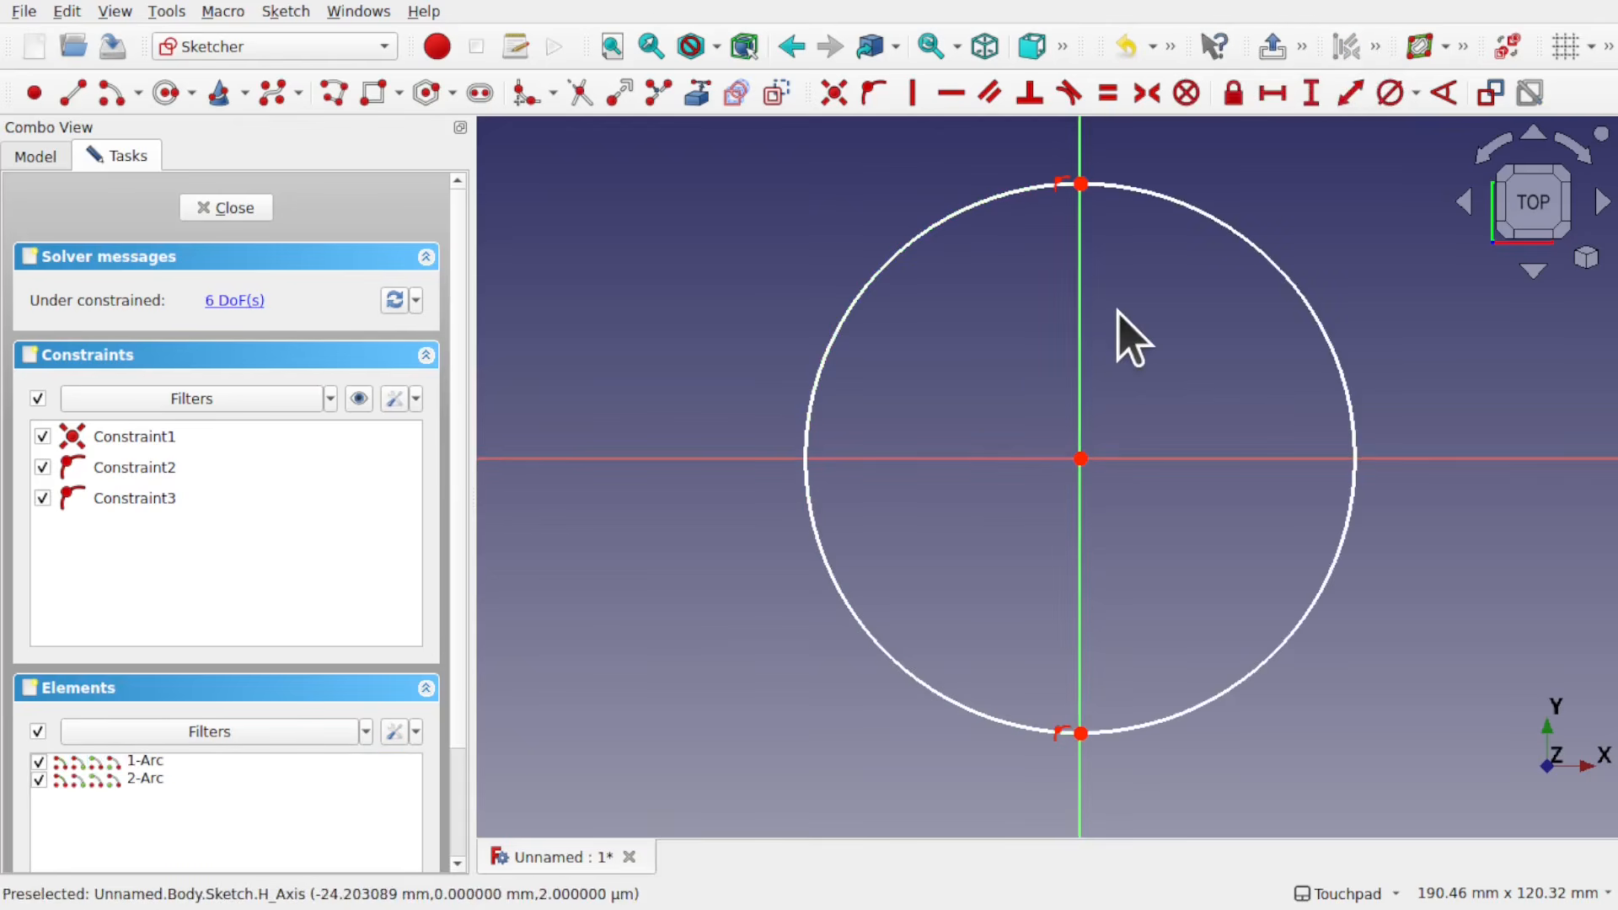
Step: Pad the two-arc sketch 10 mm and reopen the sketch for editing
left_click(232, 207)
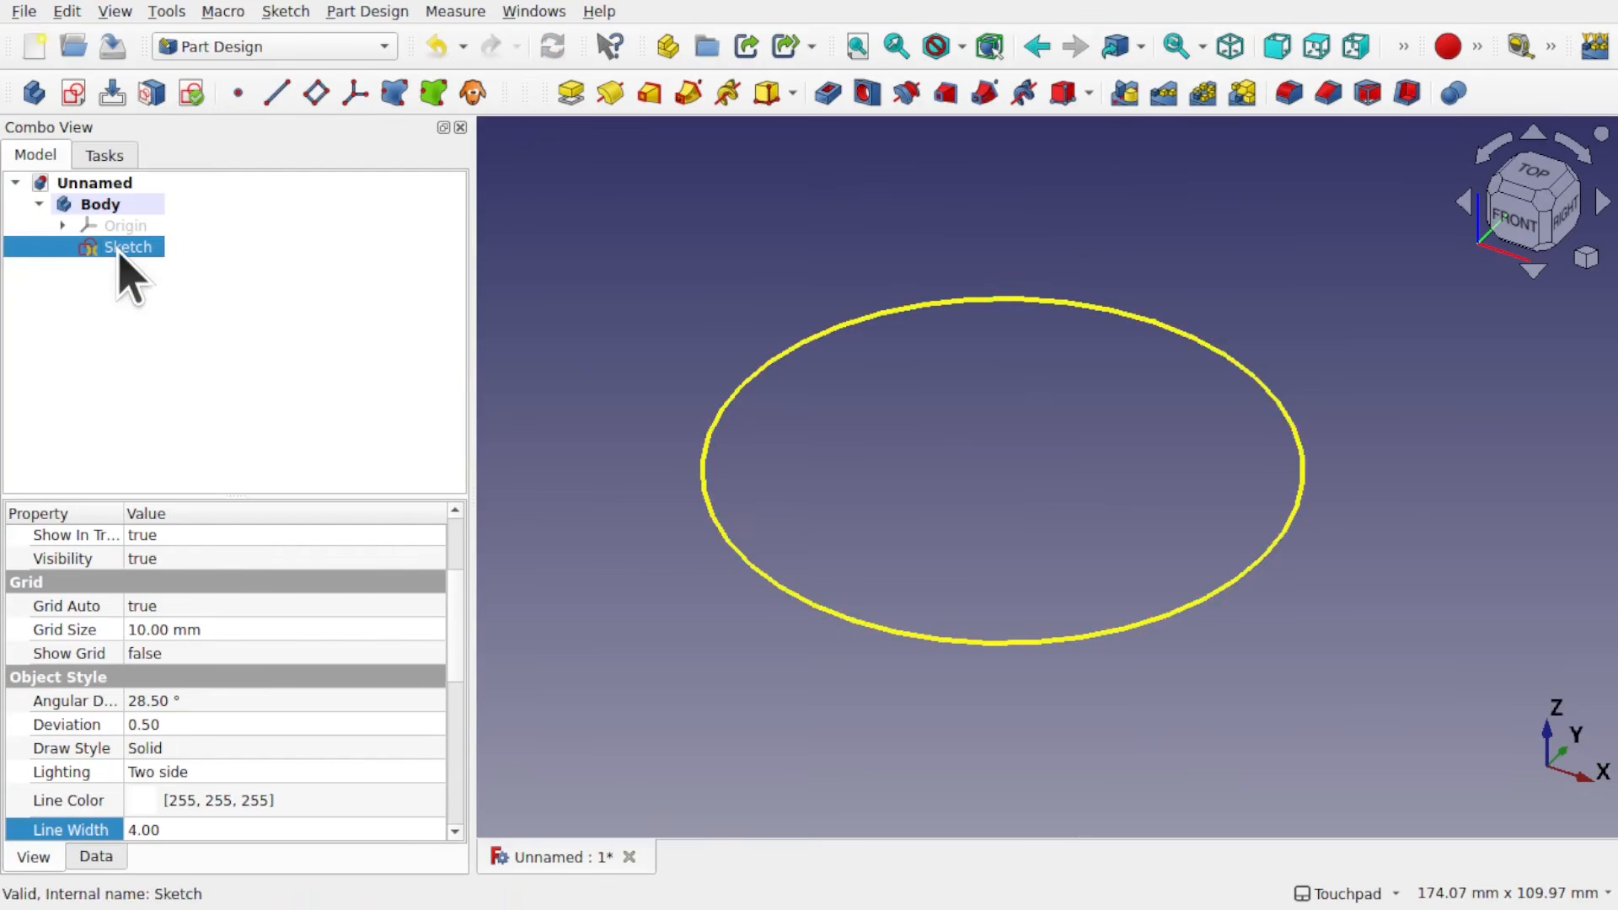
left_click(566, 92)
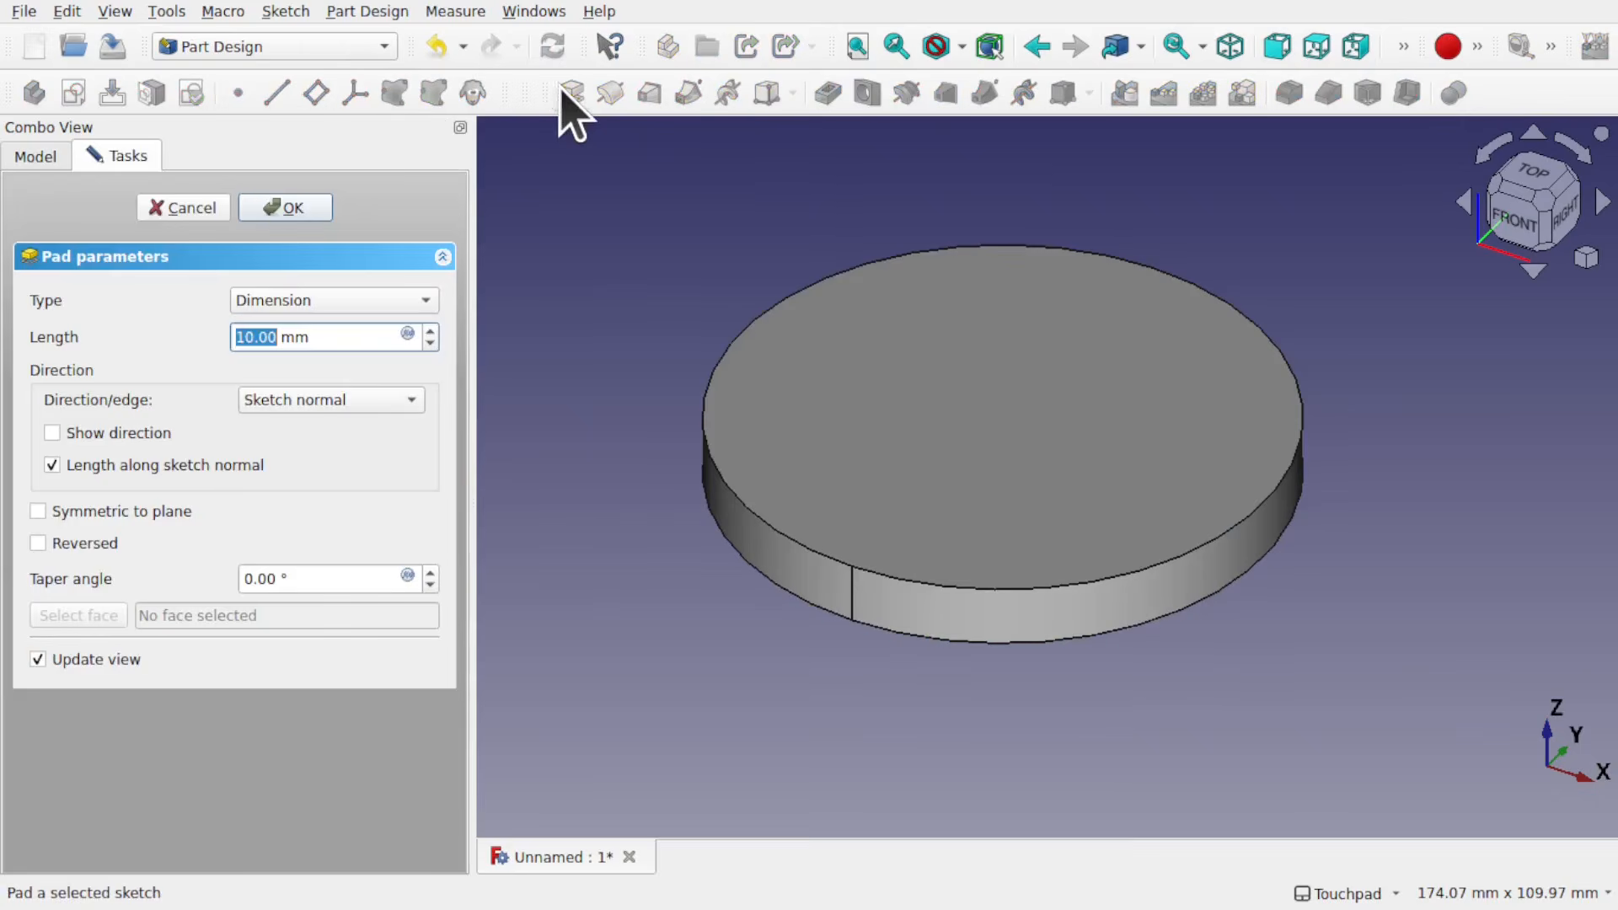
left_click(285, 211)
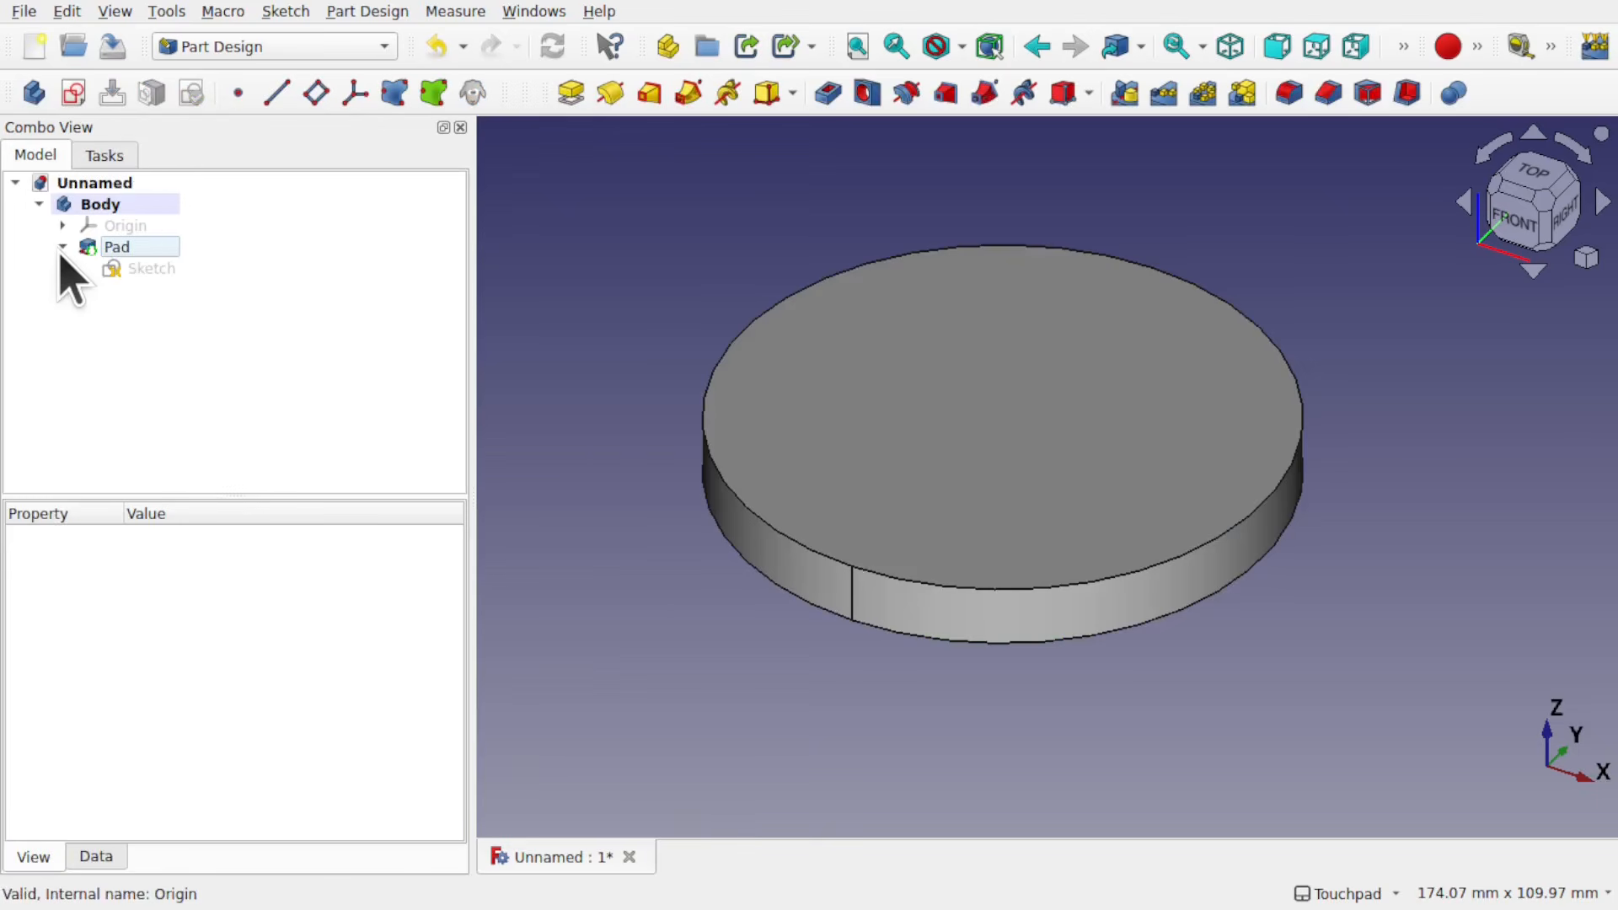
double_click(126, 268)
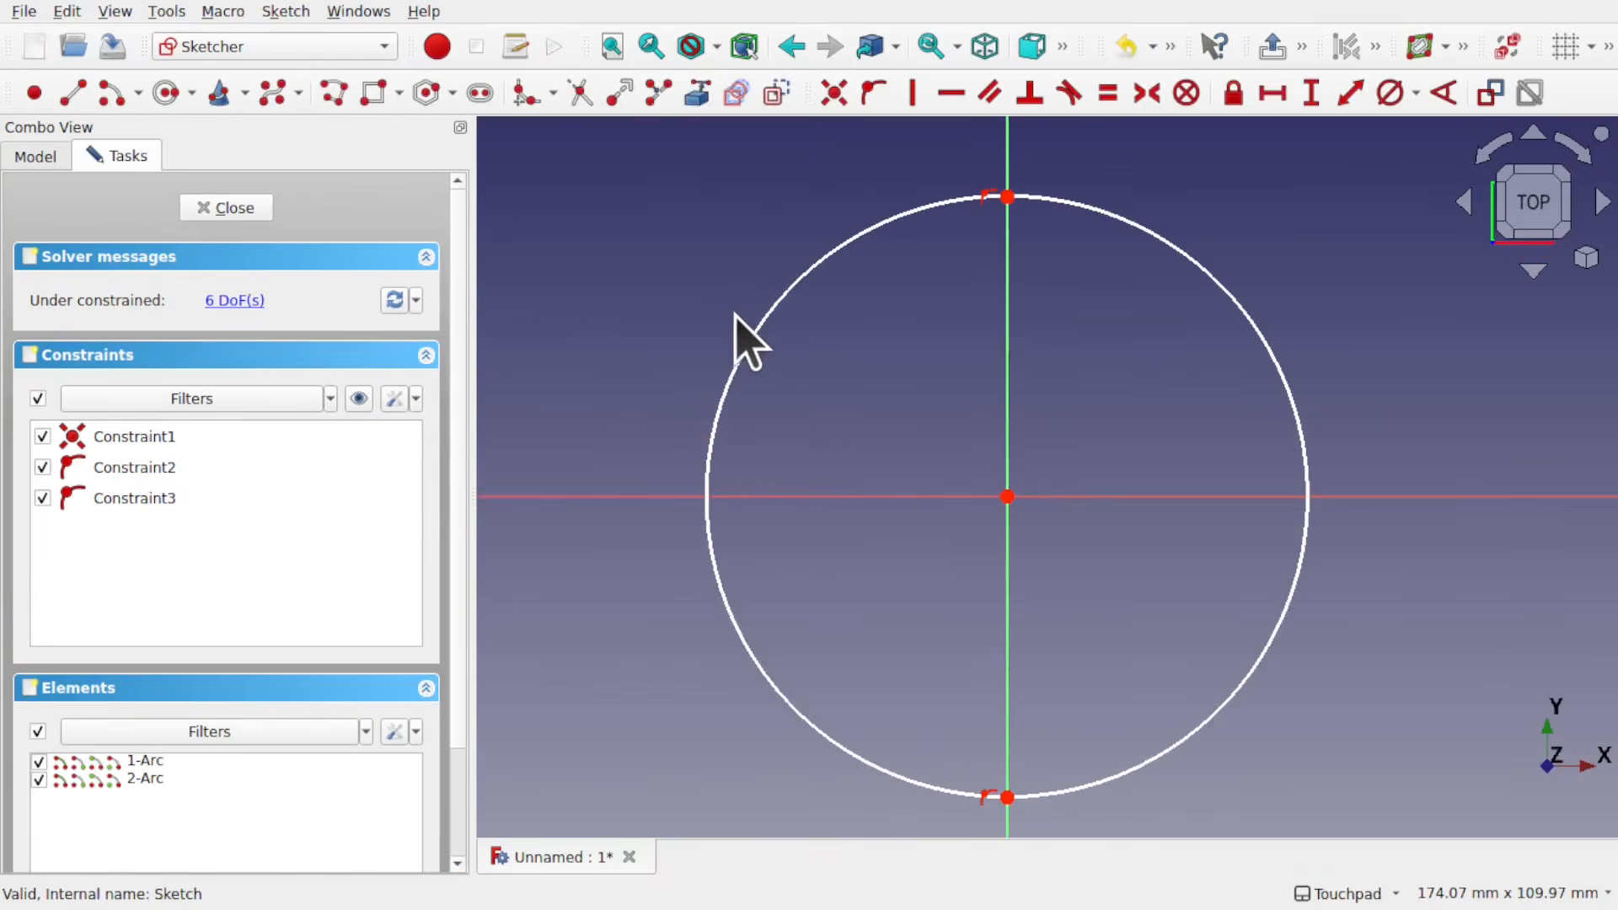
Step: Try a 44 mm radius constraint on the left arc, and undo it
left_click_drag(751, 333, 712, 331)
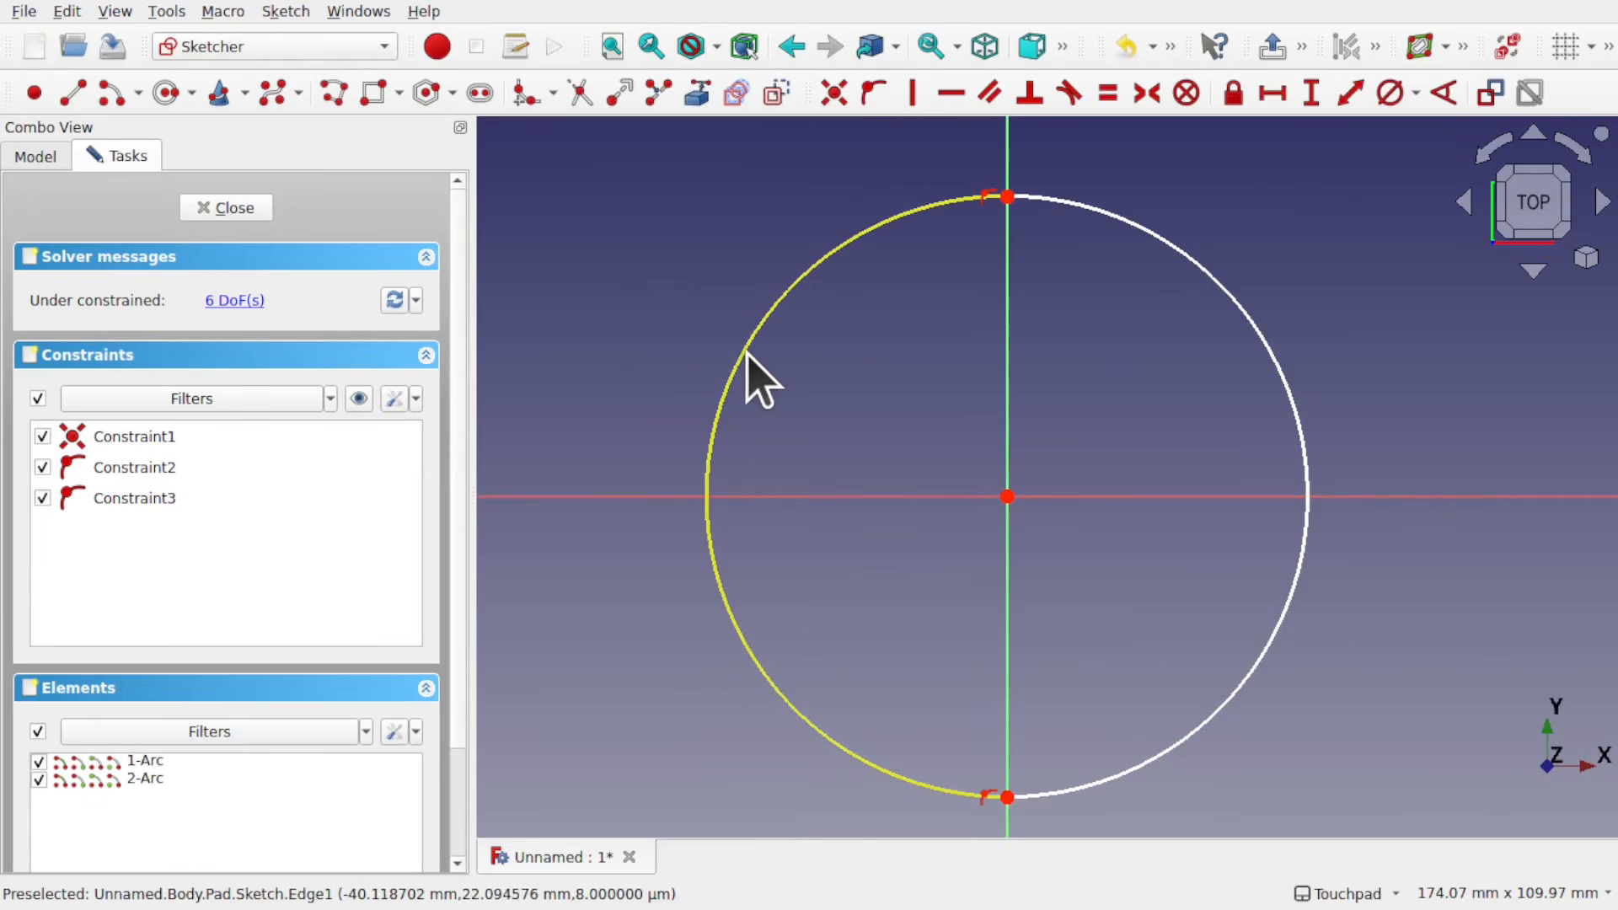
left_click(745, 353)
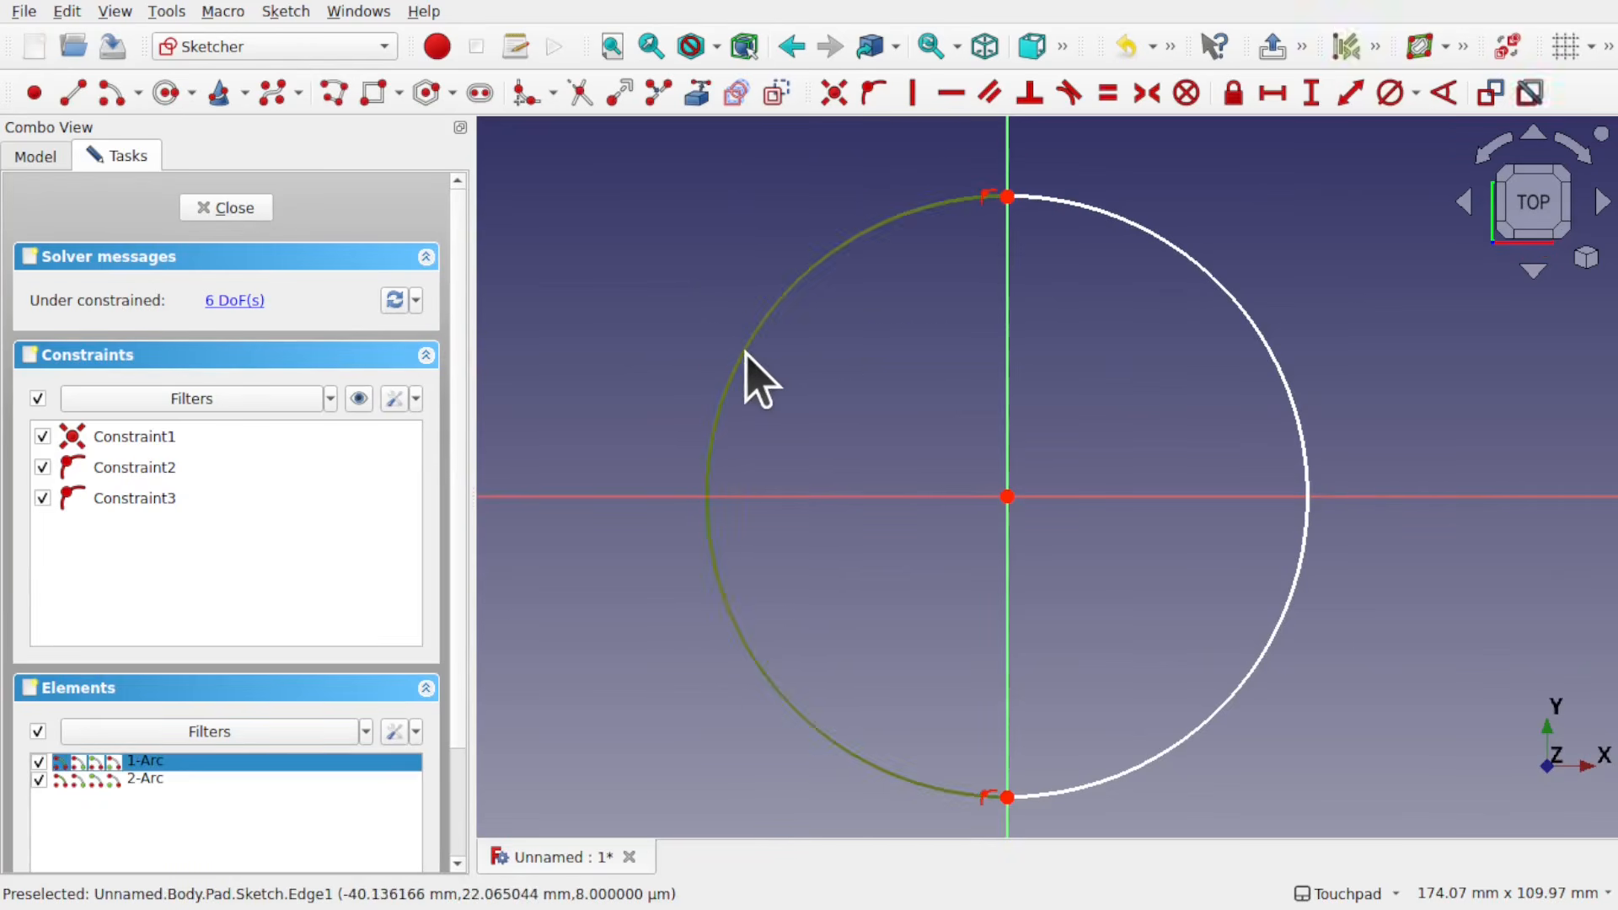
left_click(1416, 94)
left_click(1417, 126)
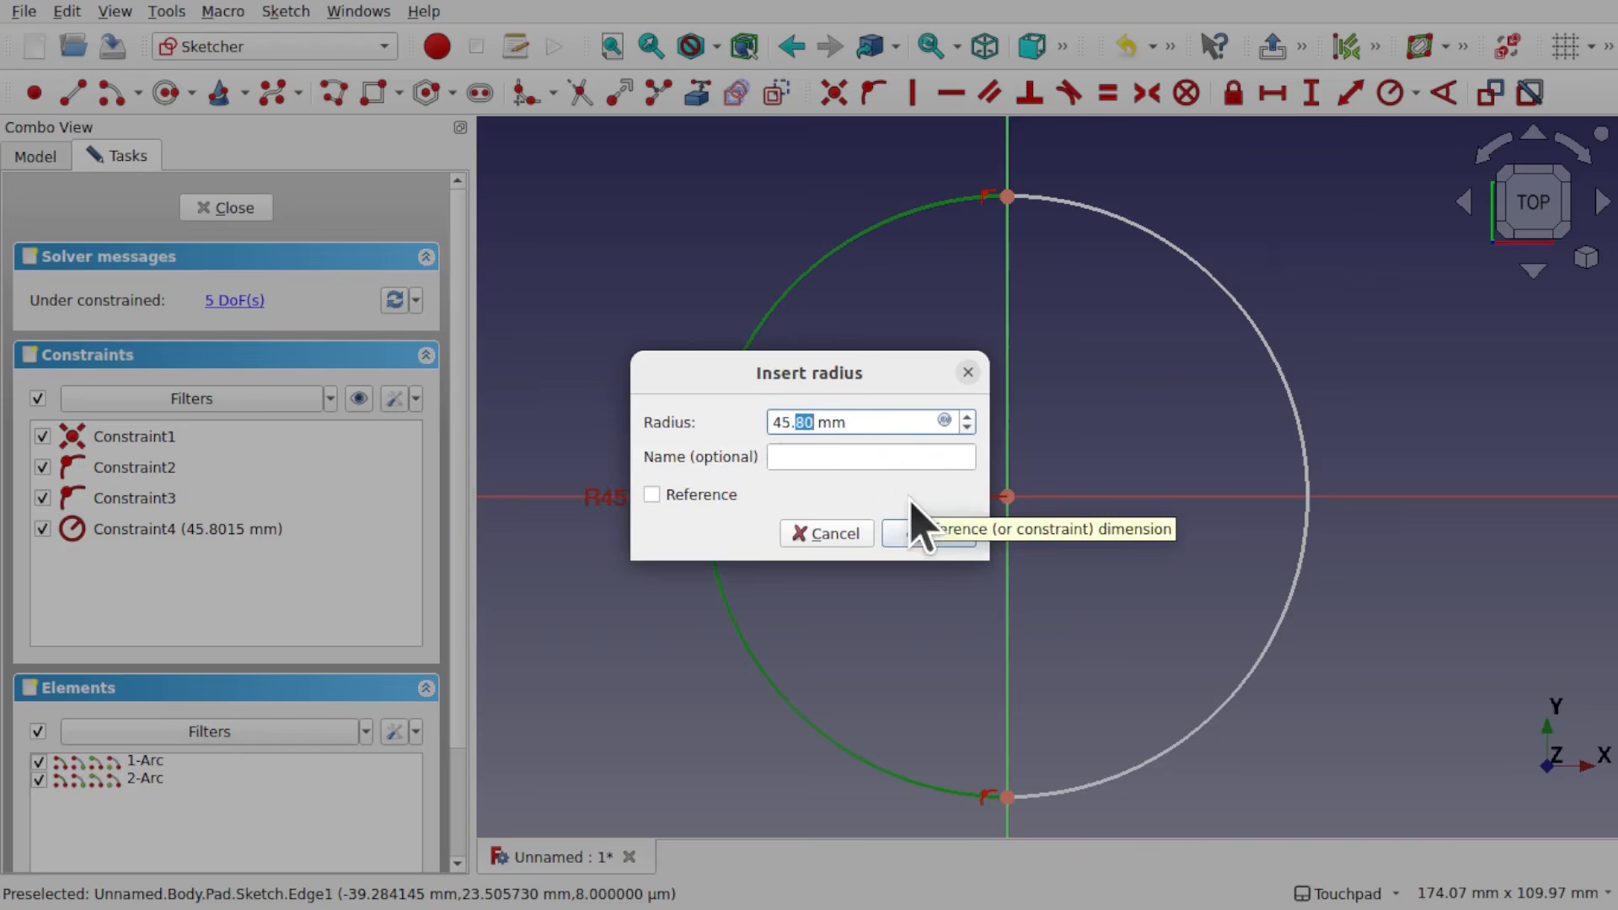
key("BackSpace")
key("BackSpace")
type("4")
key("Return")
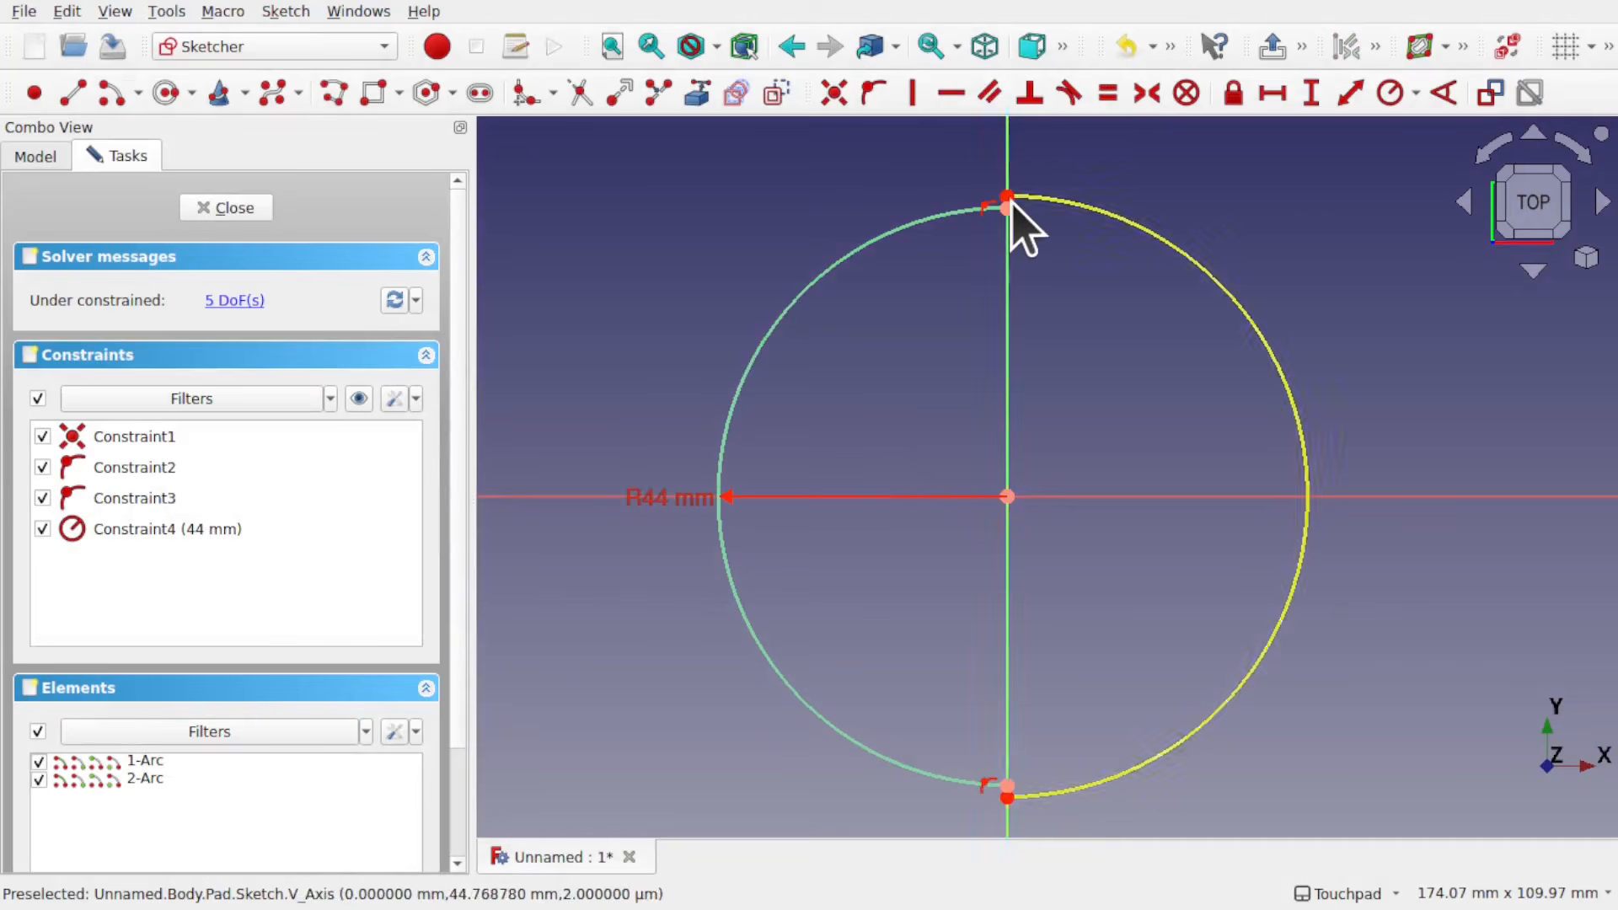
key("ctrl+z")
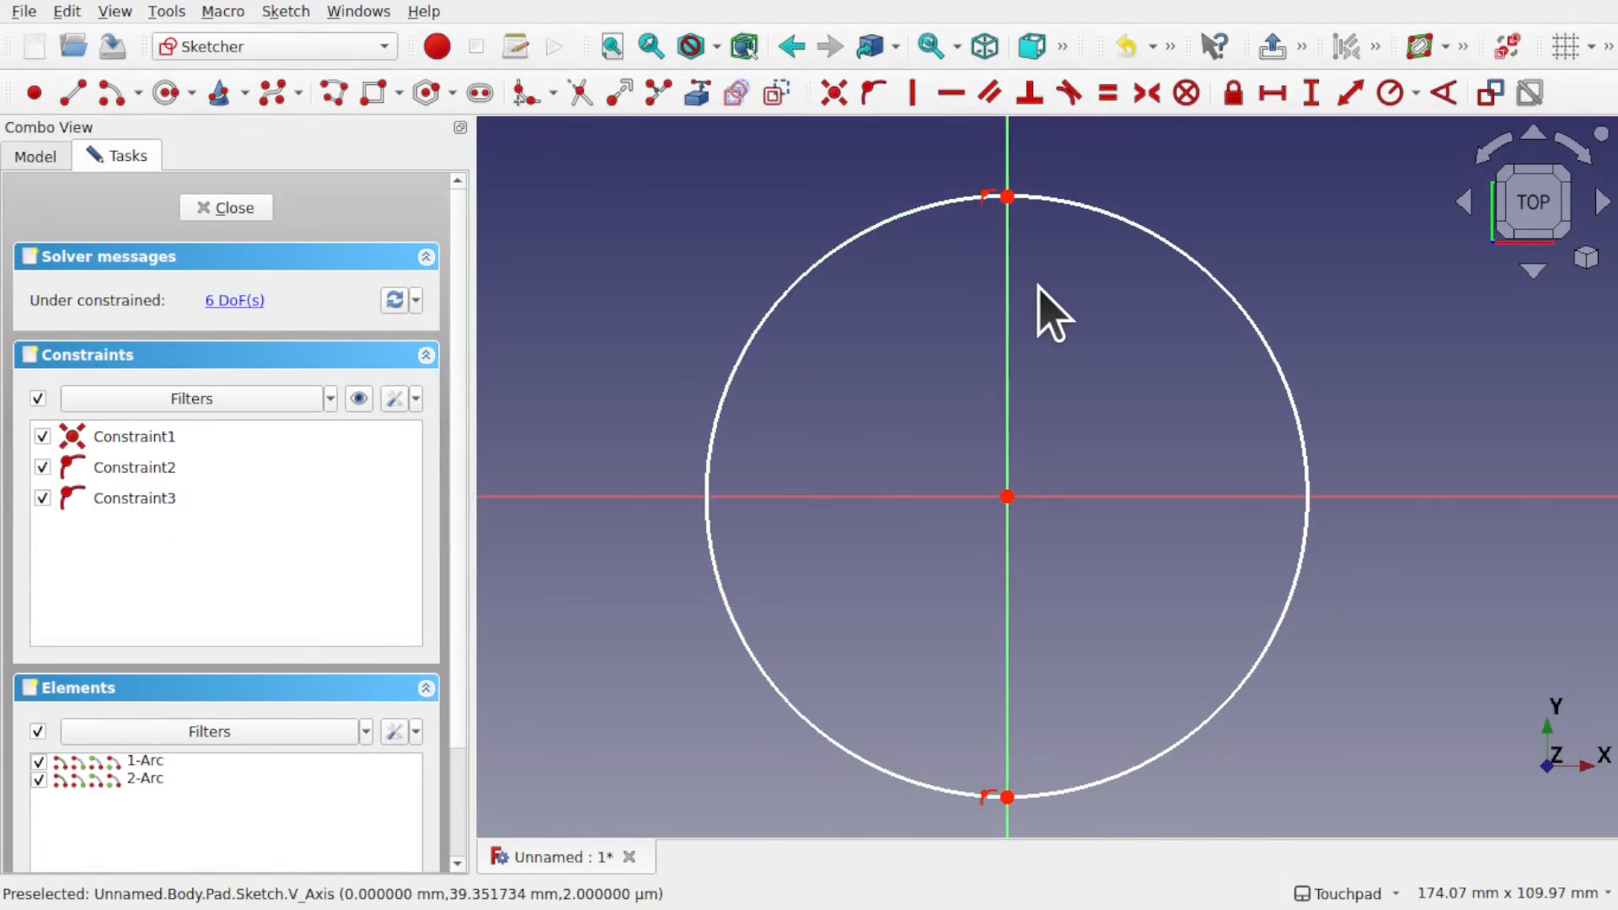
Step: Constrain the left arc's radius to 45 mm and close the sketch
left_click(850, 239)
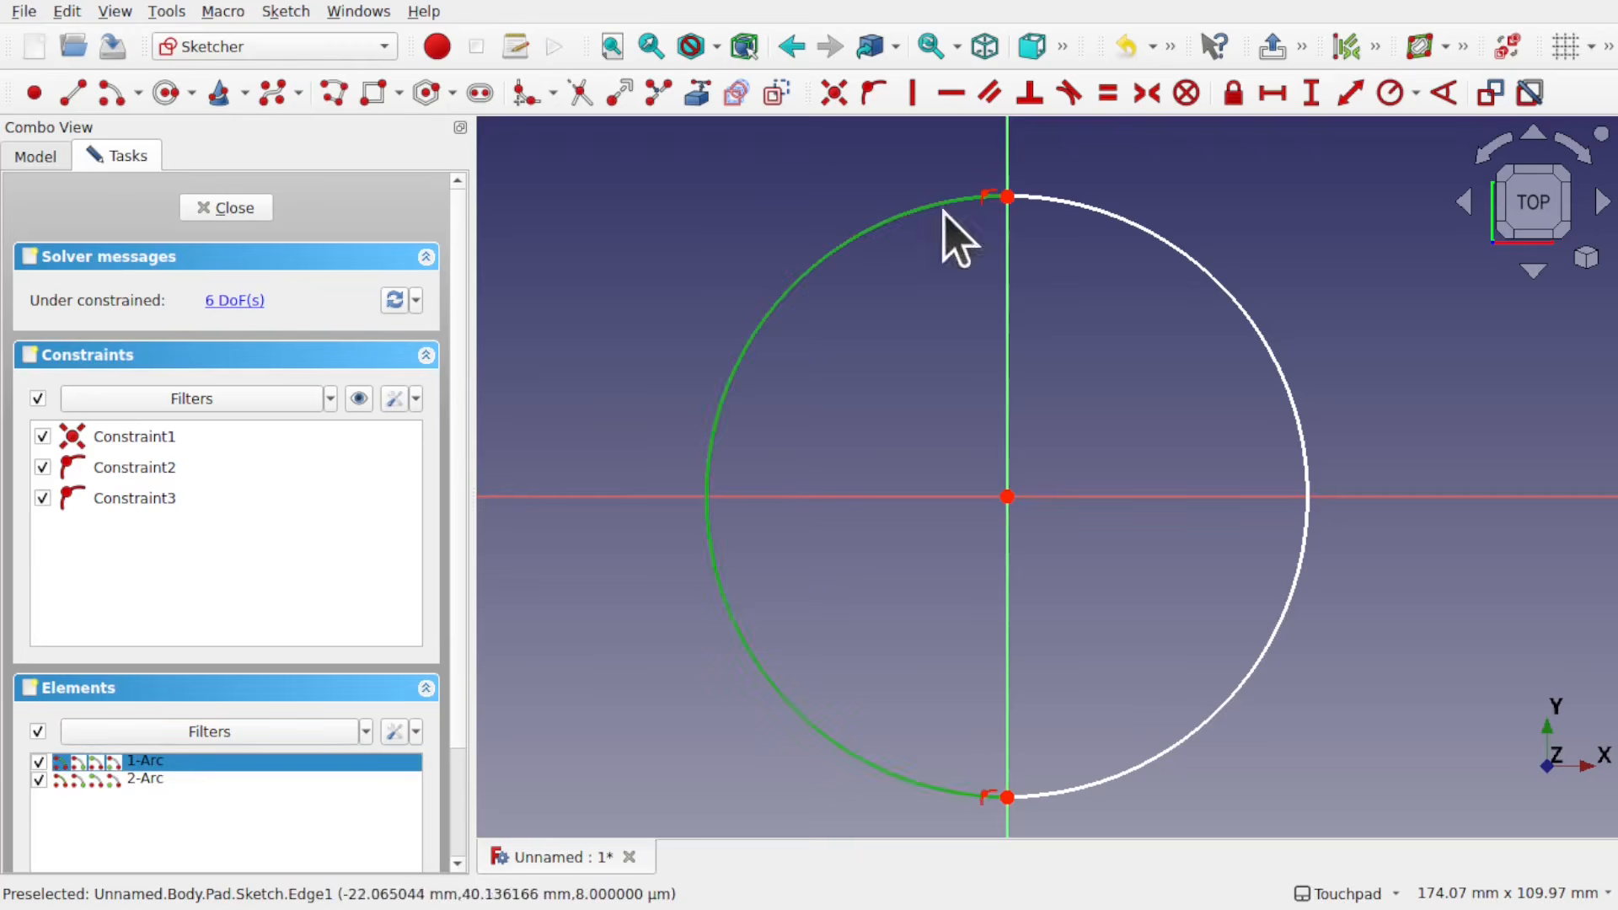
left_click(1389, 93)
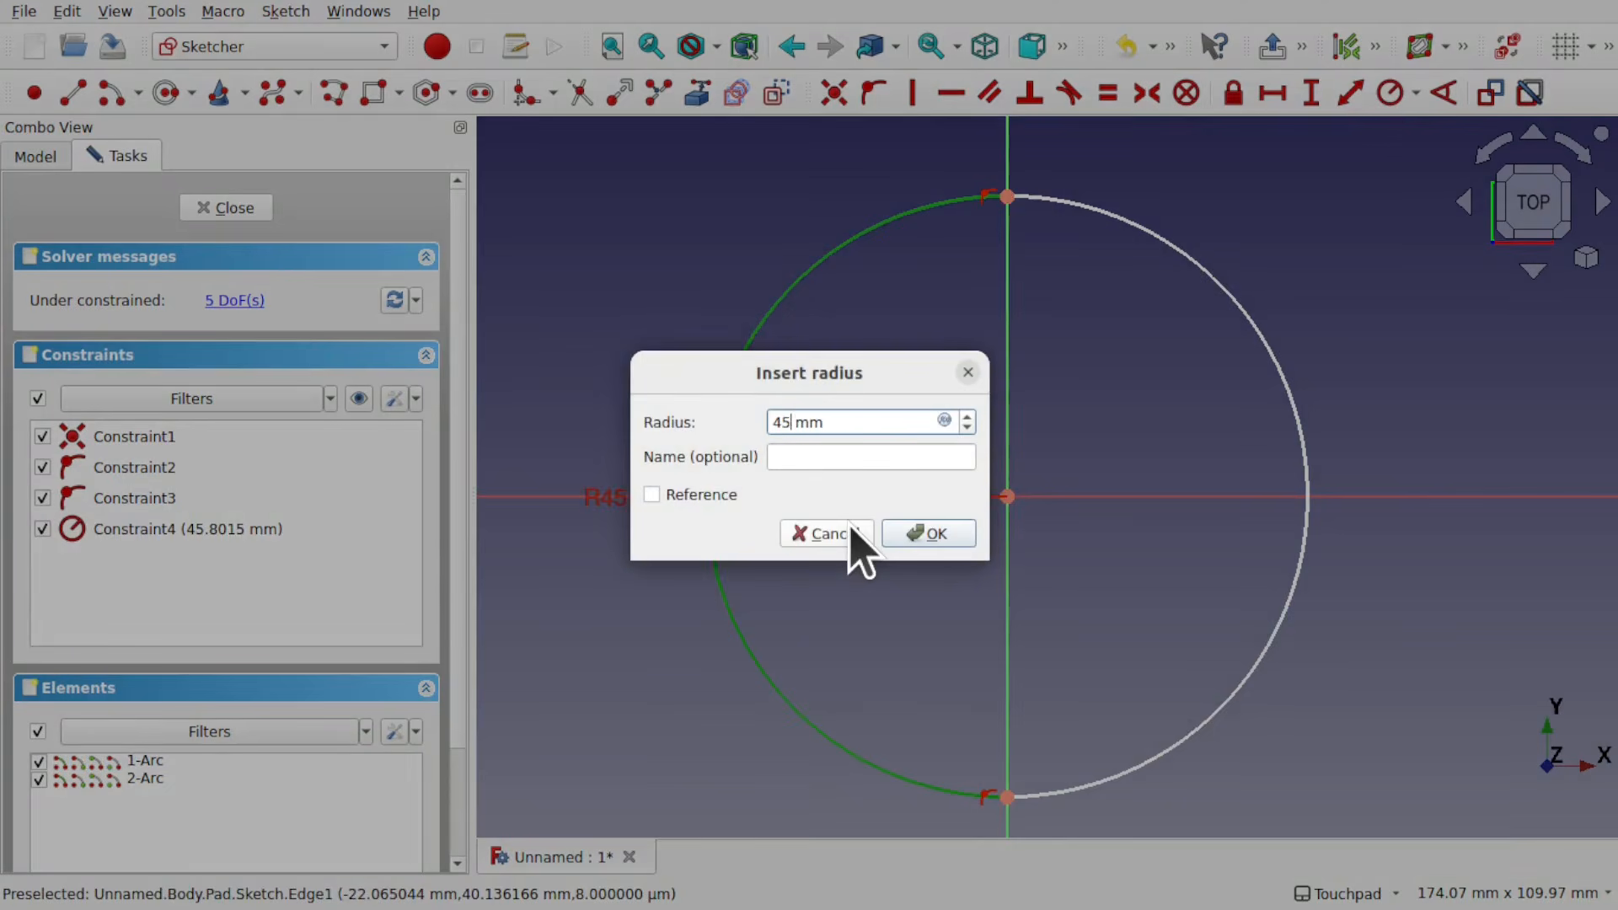
key("Return")
left_click(226, 208)
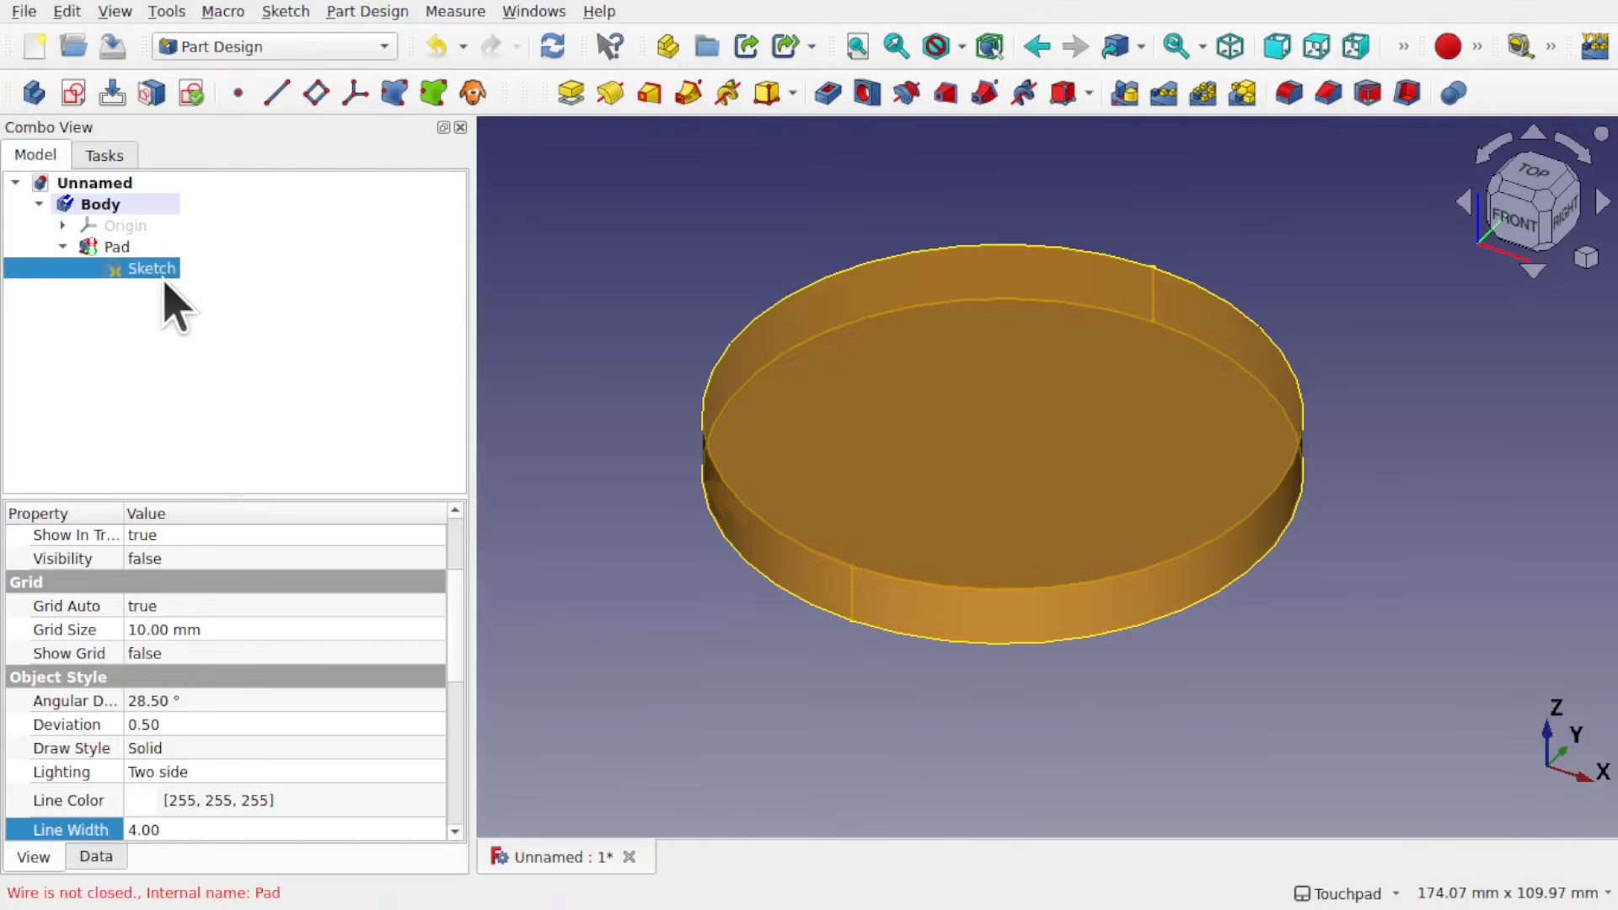
Step: Reopen the pad's sketch and make the upper endpoints of the two arcs coincident
double_click(143, 268)
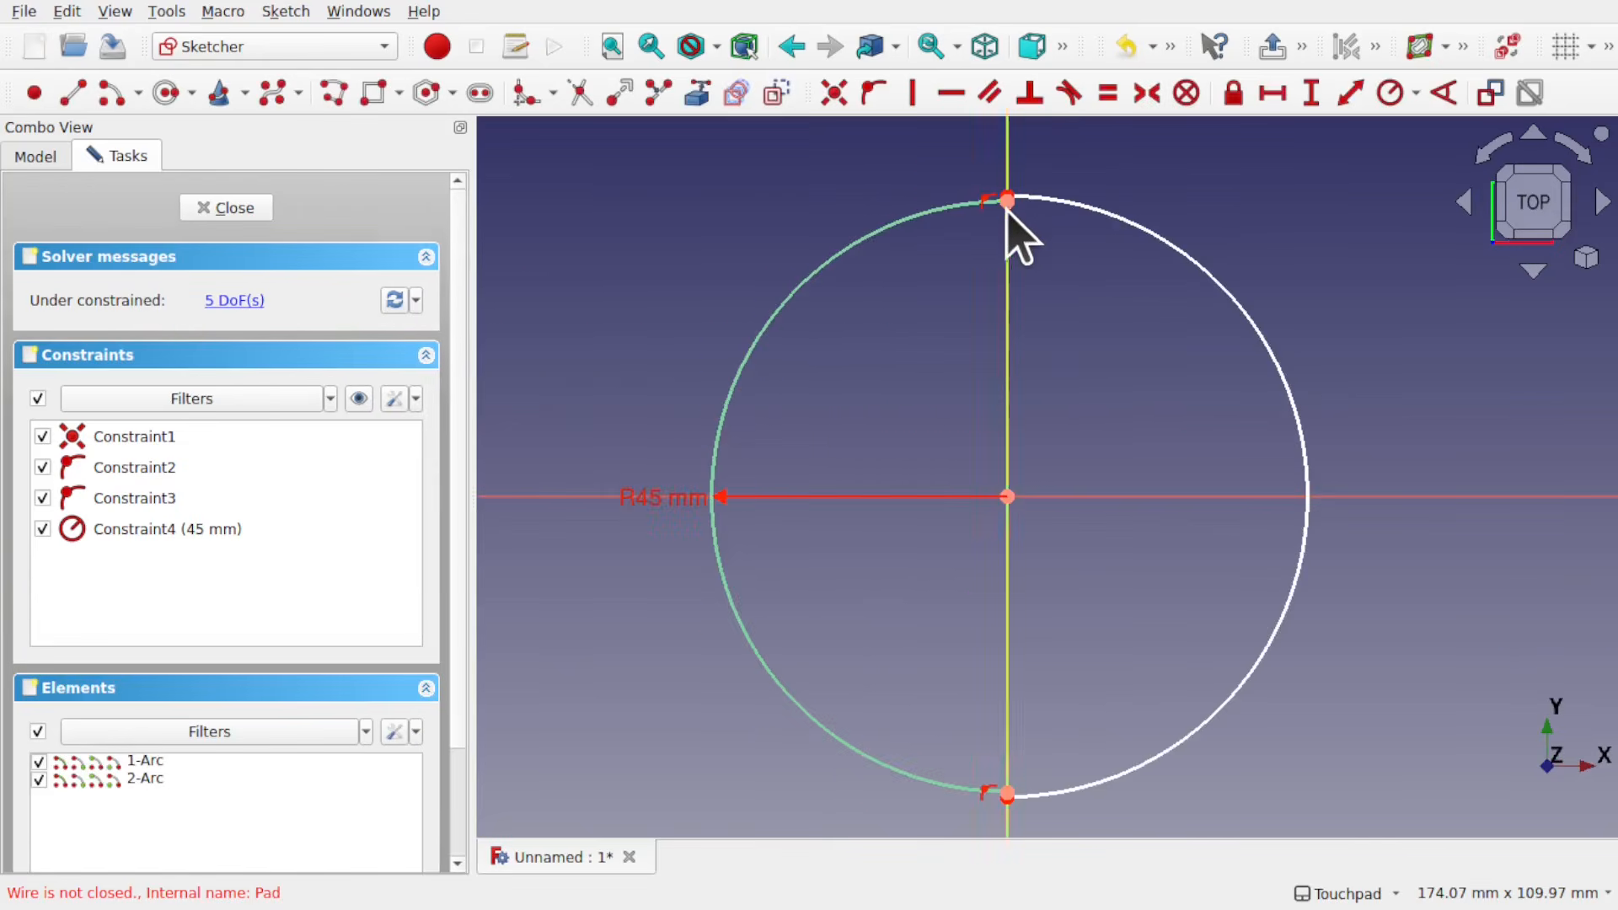
scroll(1010, 211, "up", 10)
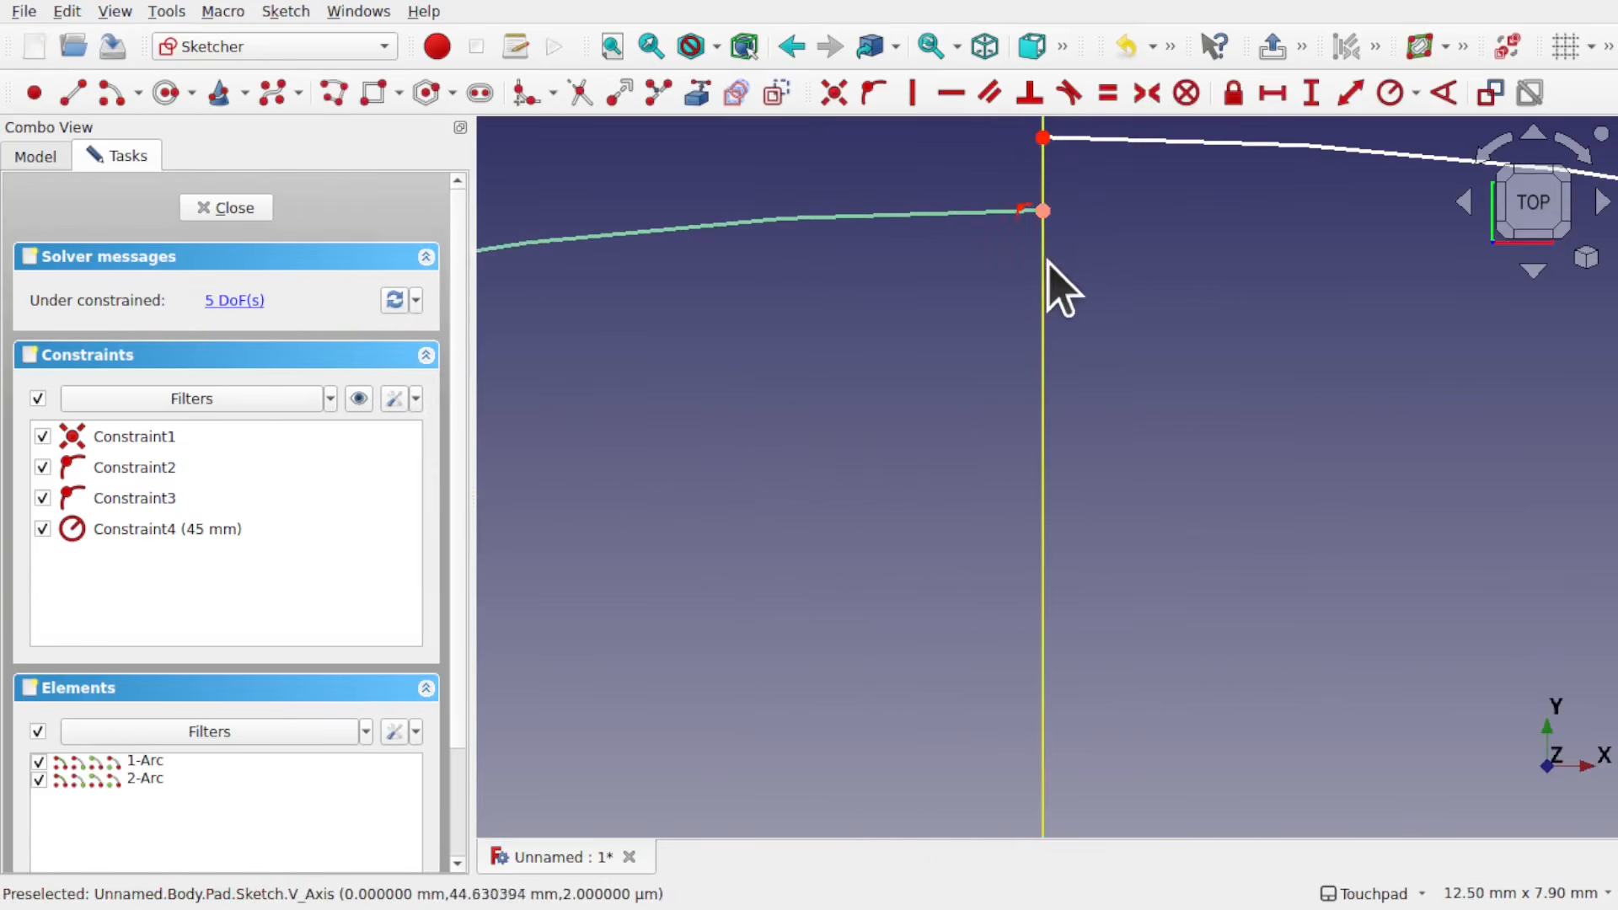
left_click(1042, 134)
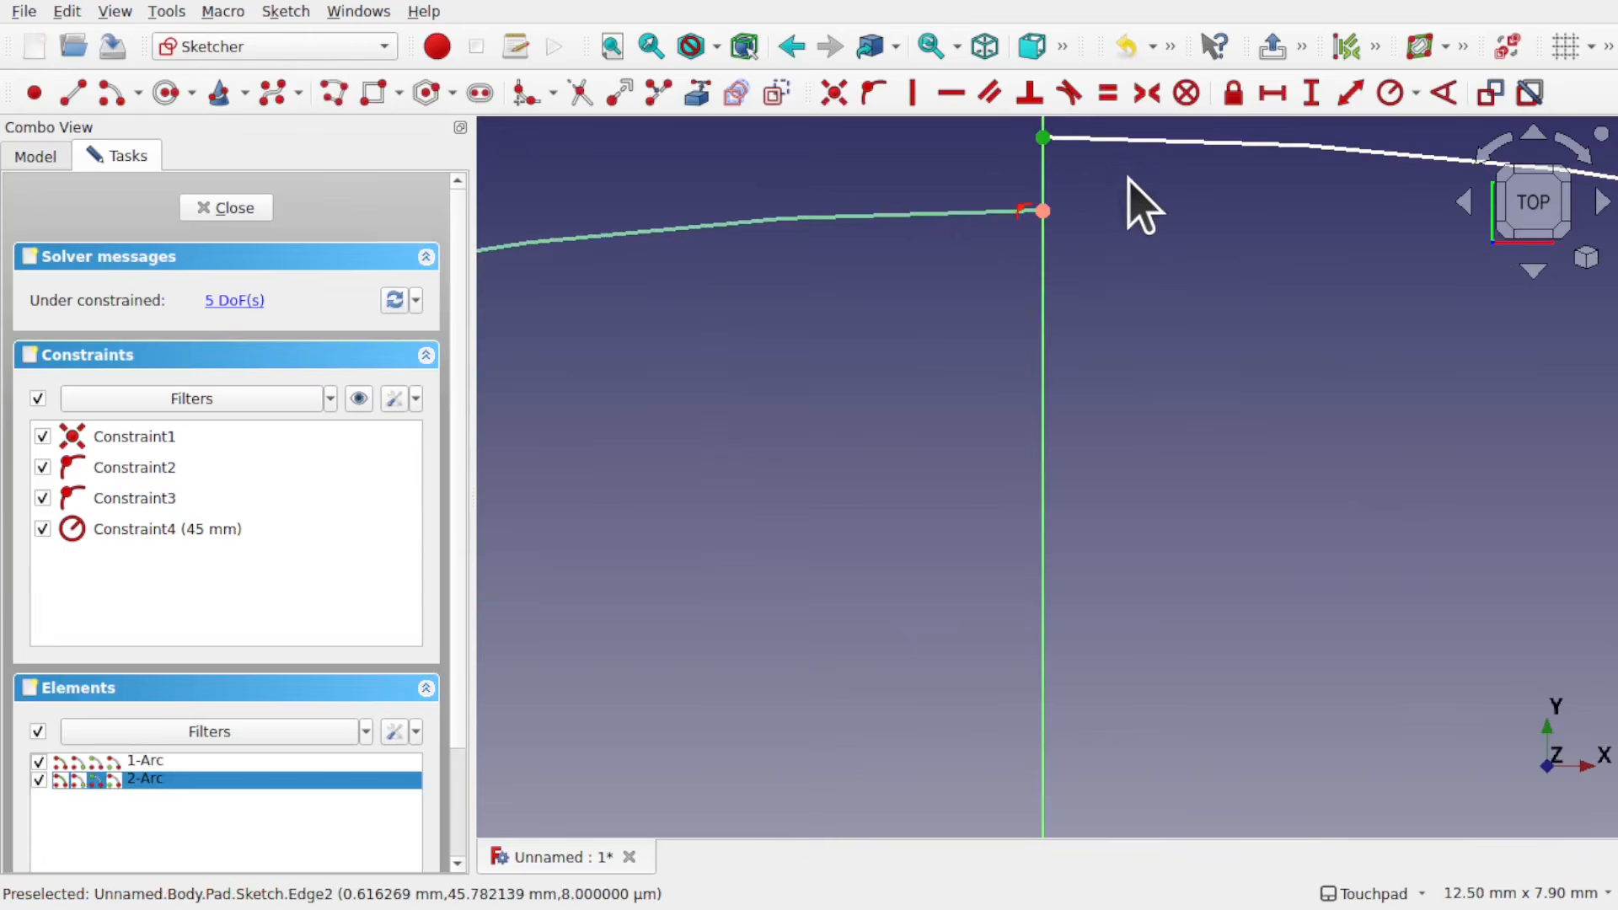
left_click(1043, 210)
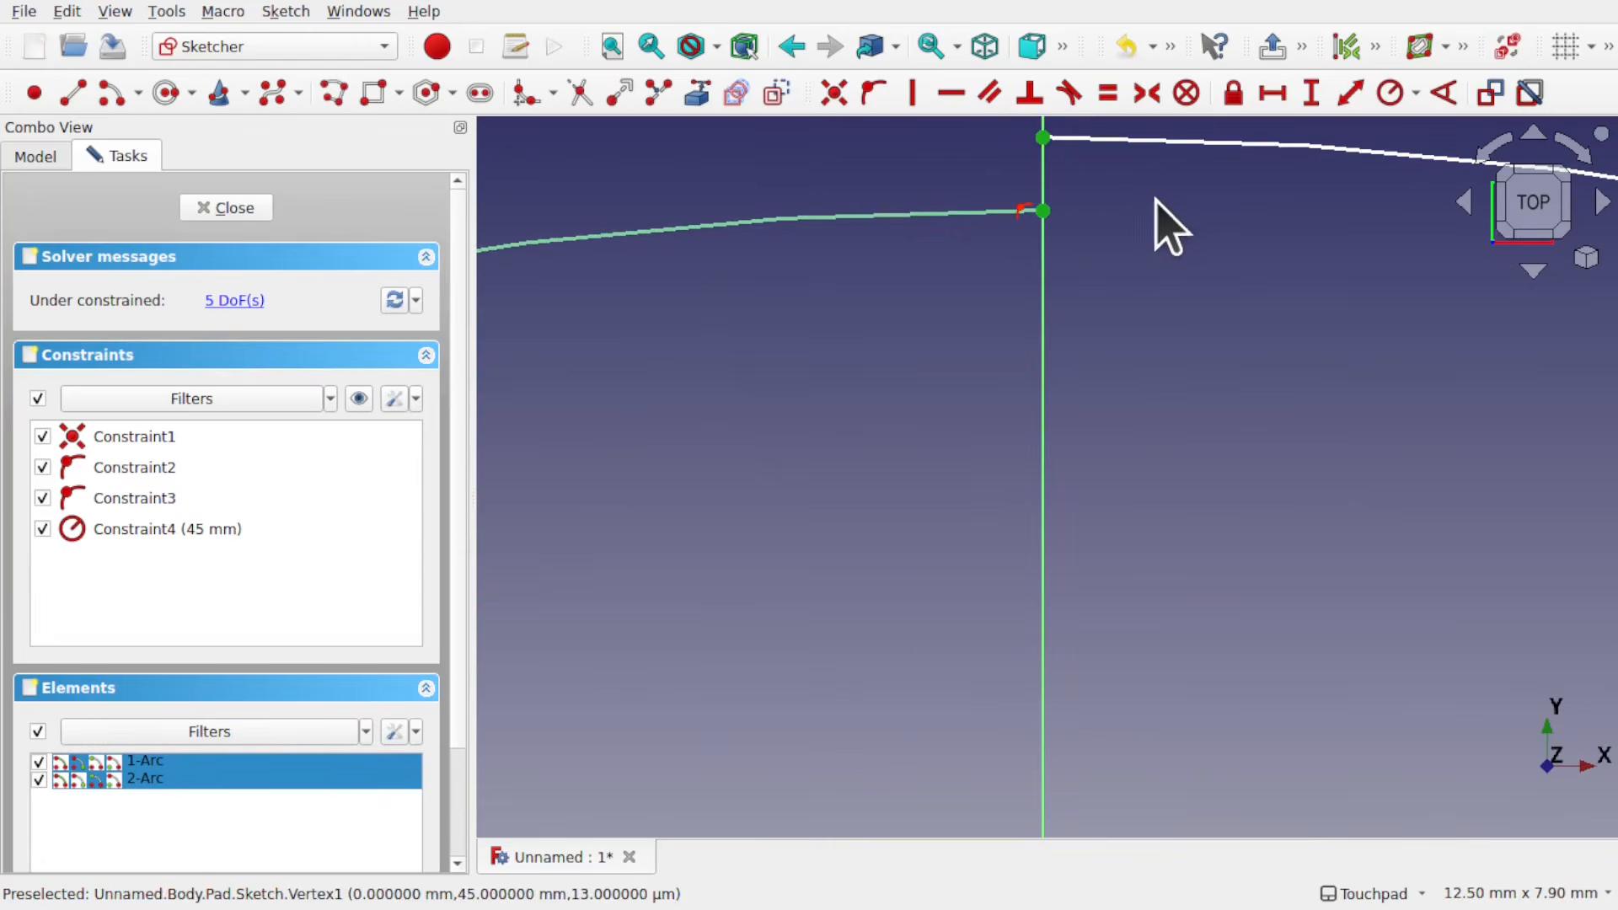
left_click(834, 94)
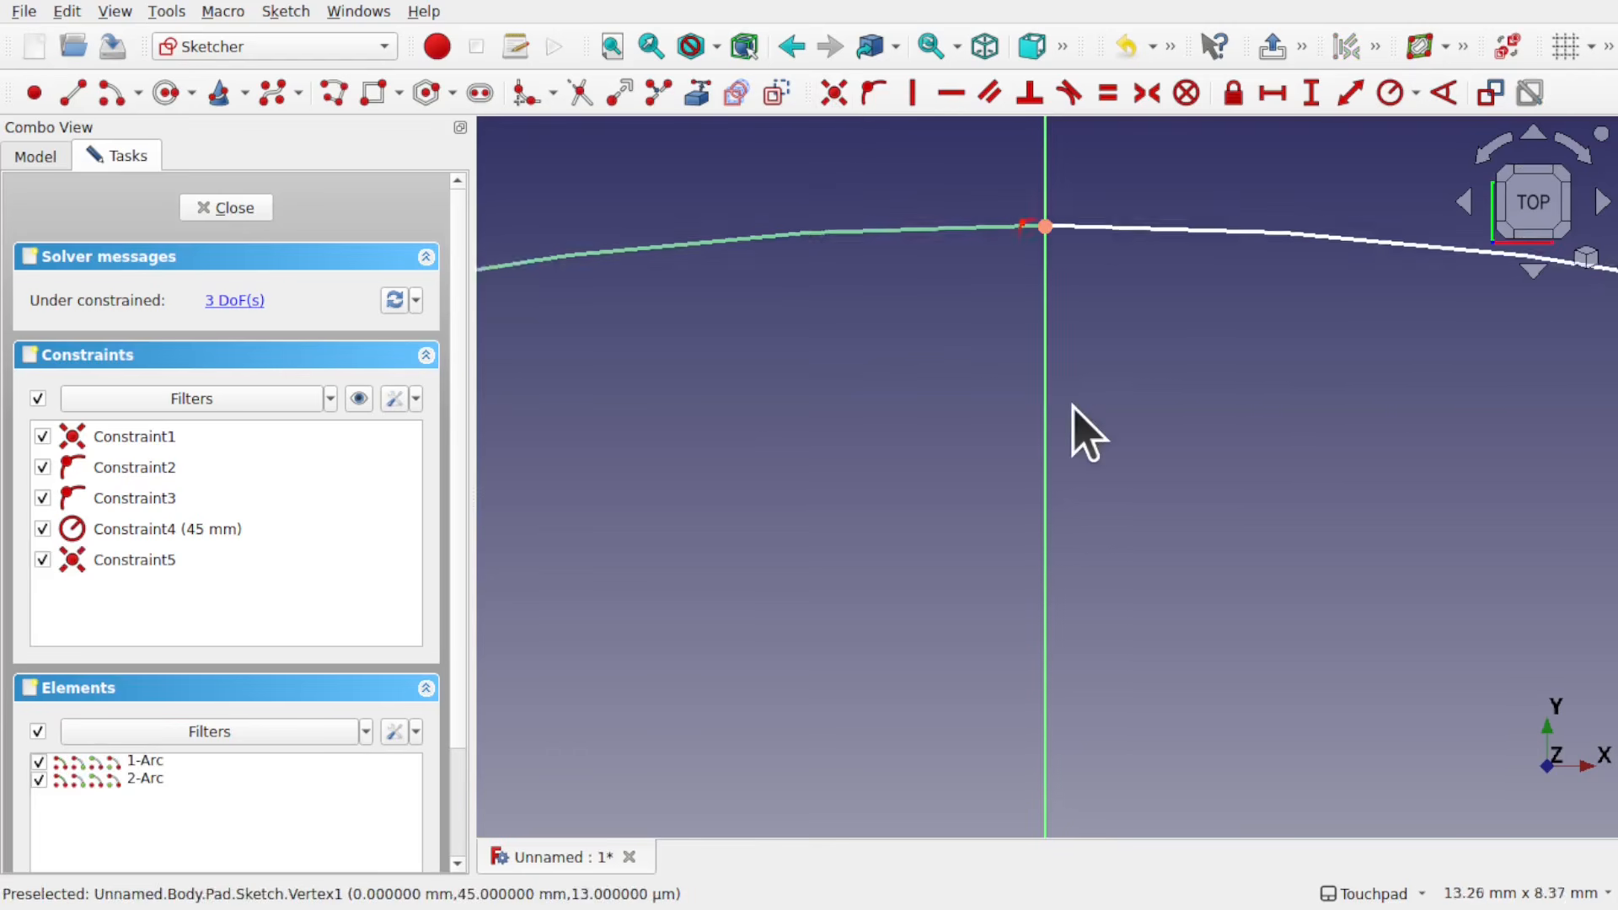
Step: Make the lower endpoints of the two arcs coincident and close the sketch
scroll(1071, 413, "down", 10)
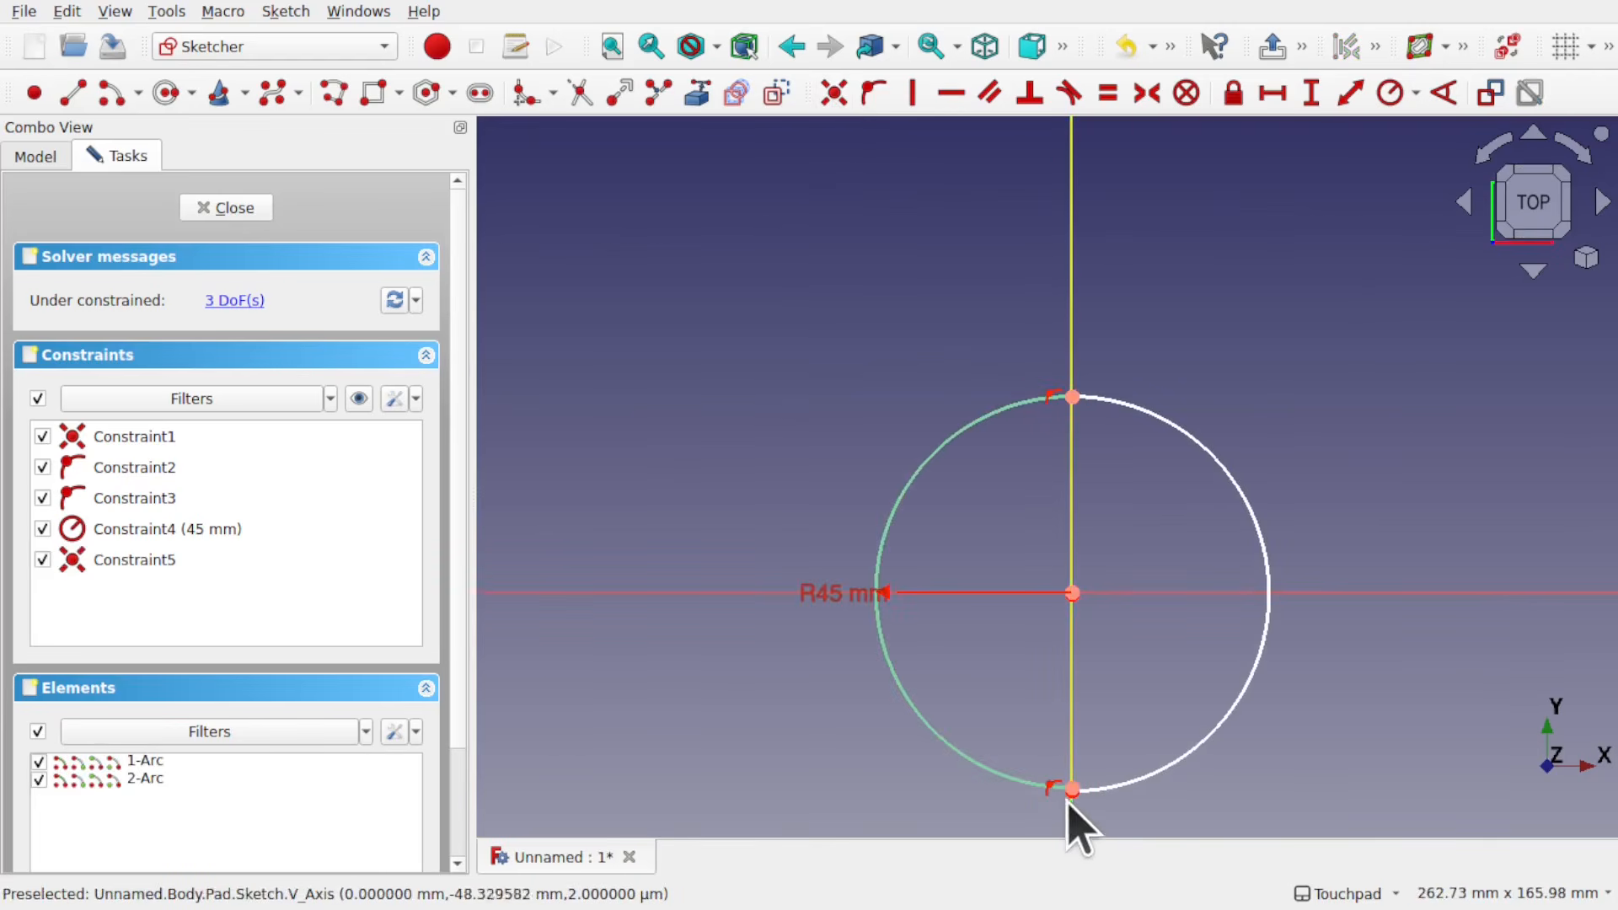
scroll(1070, 808, "up", 4)
left_click(1081, 771)
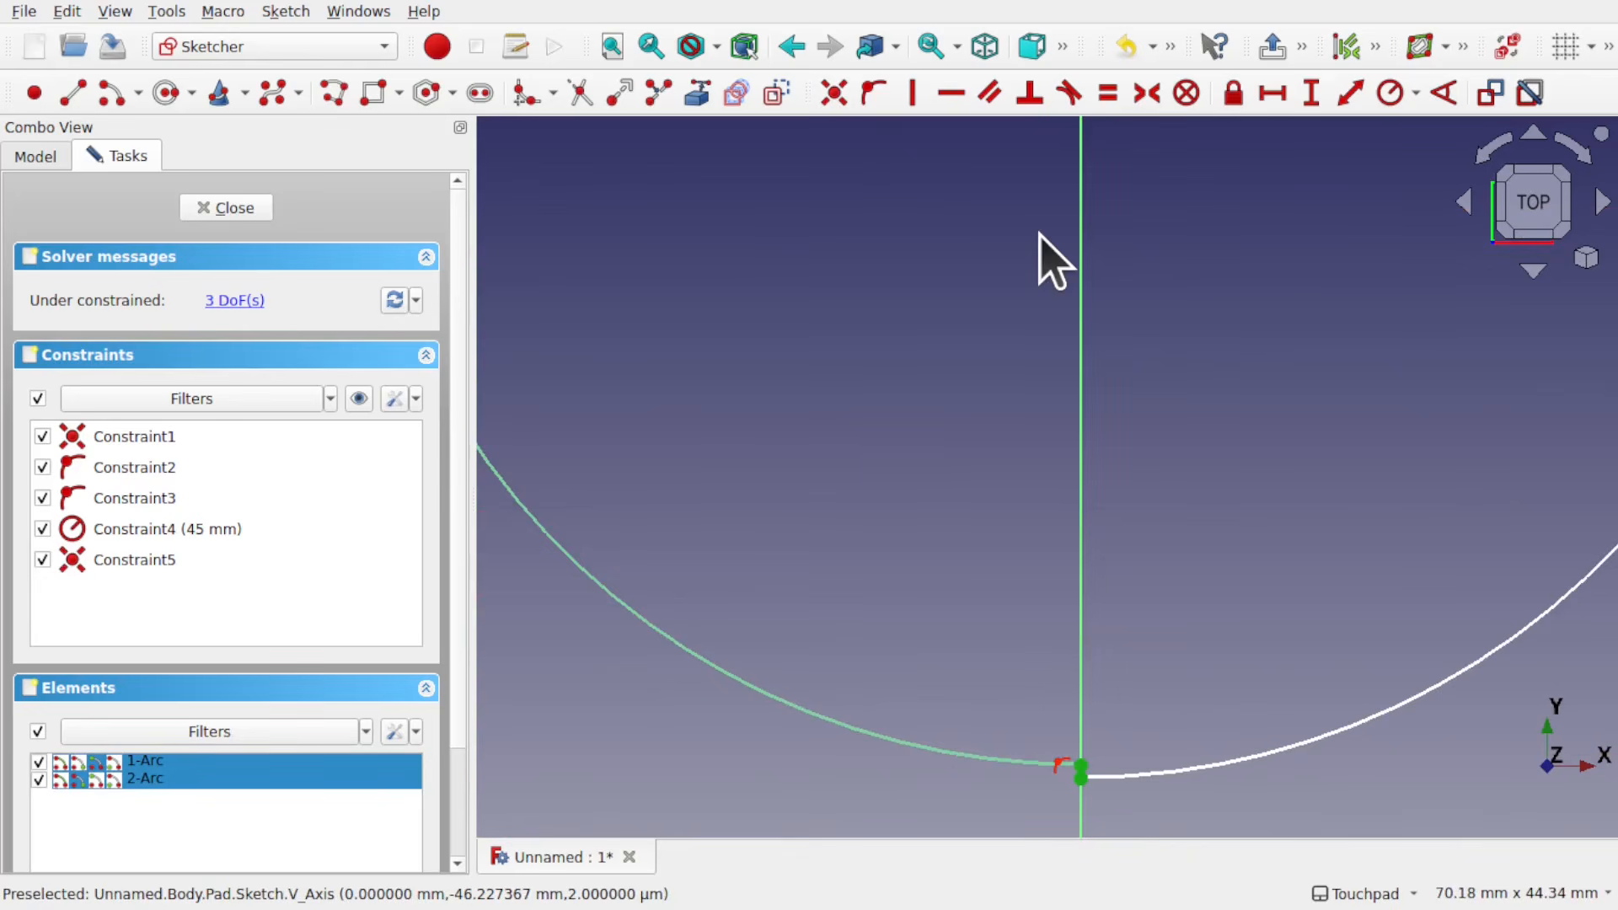
left_click(845, 99)
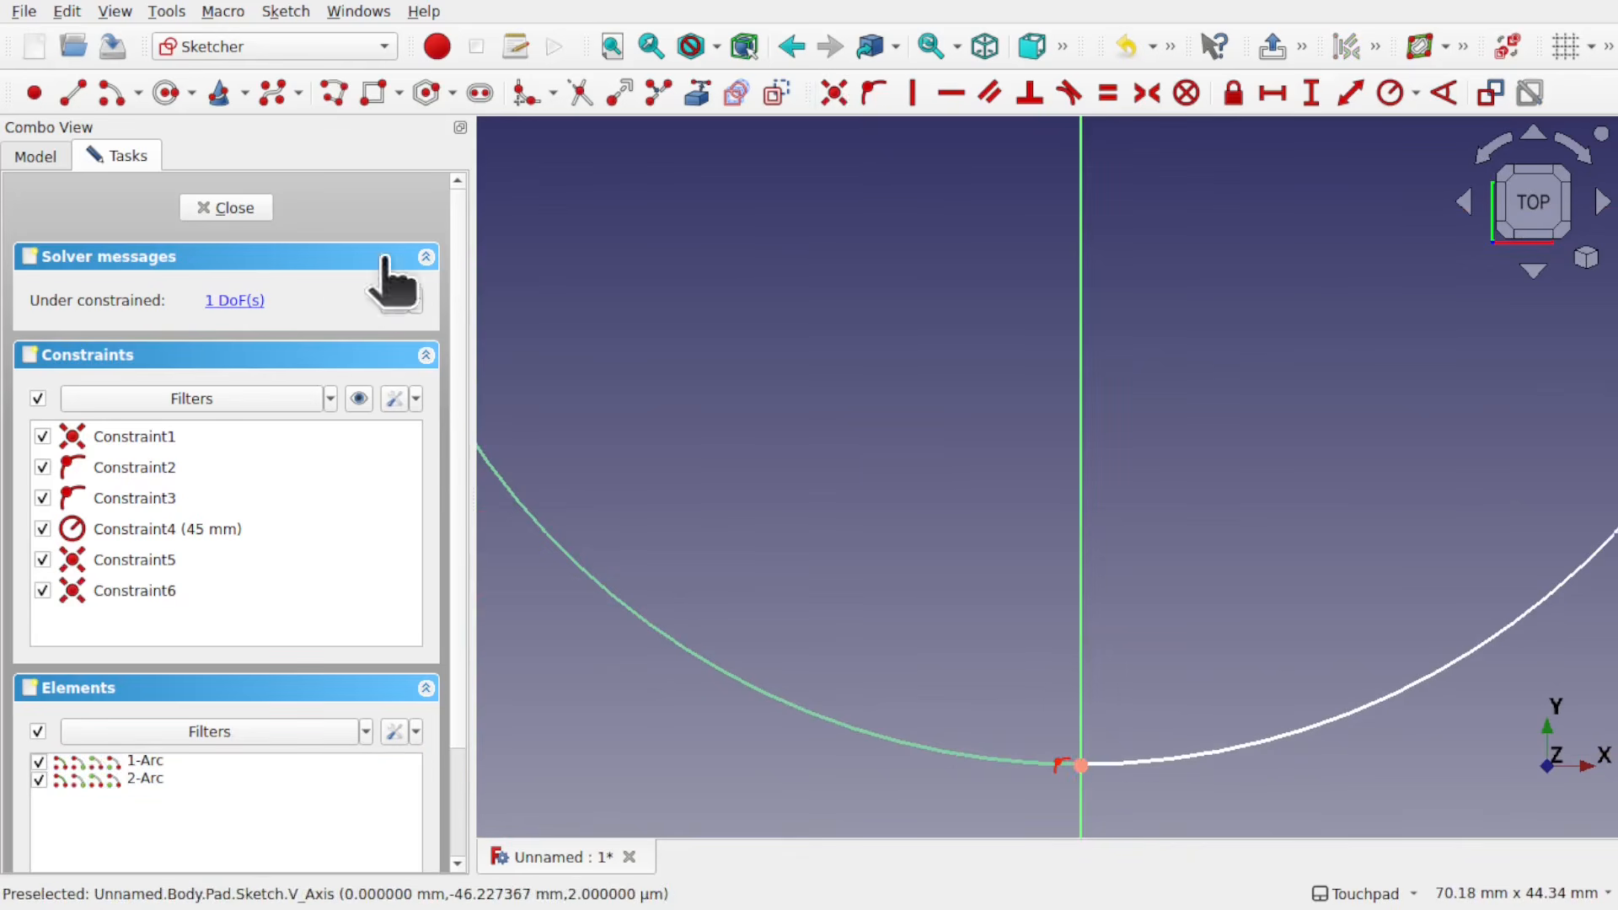
left_click(235, 212)
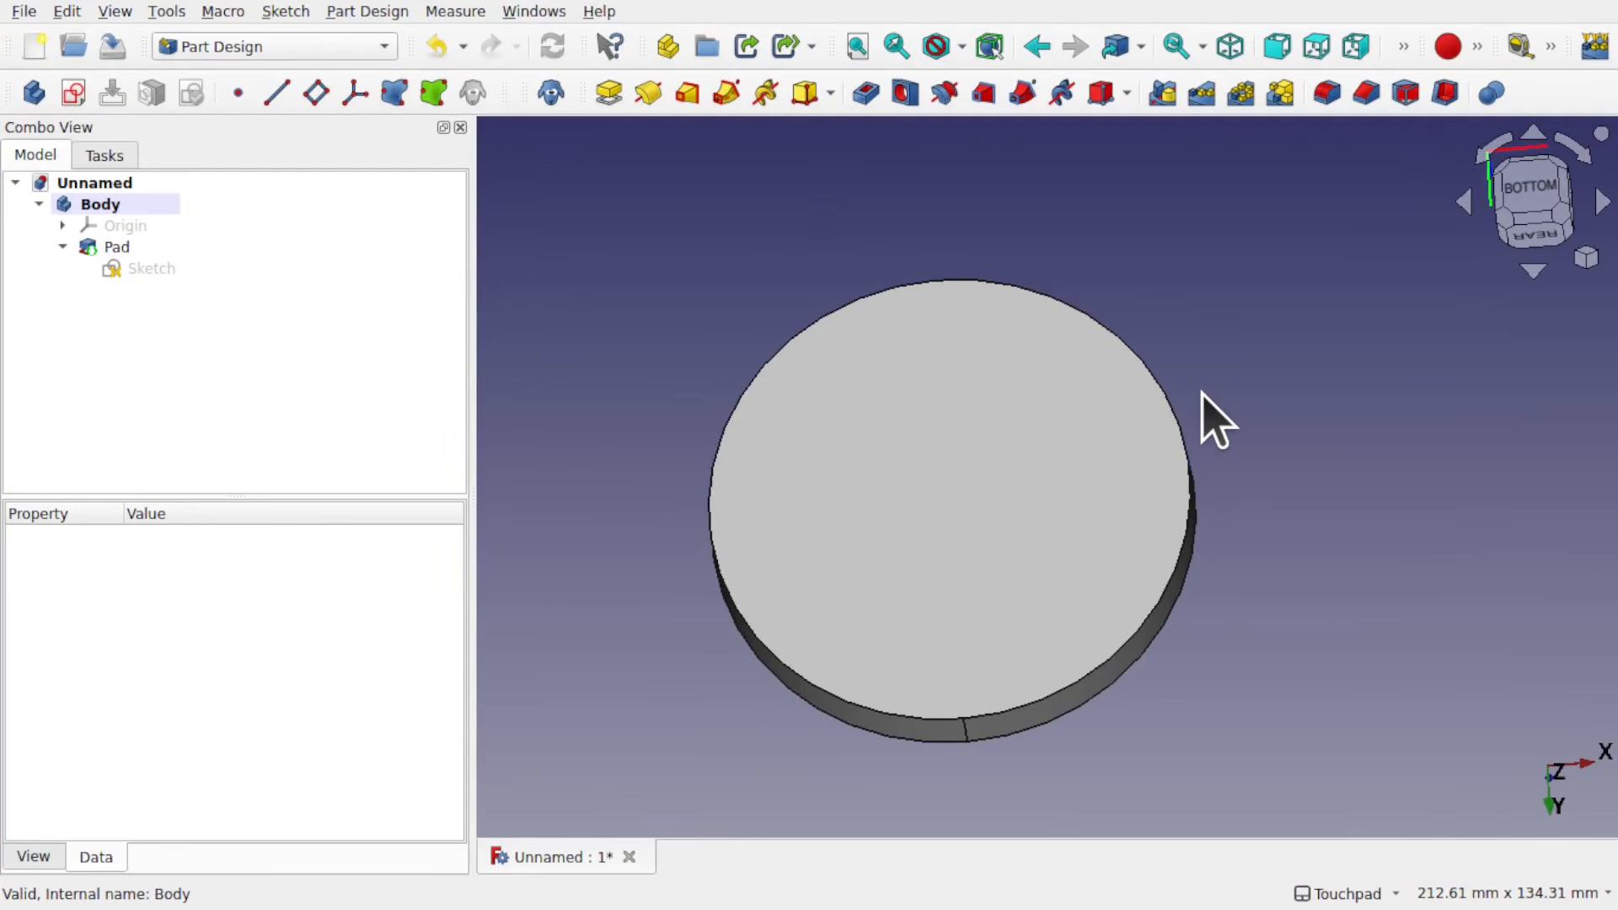
Step: View the pad from the bottom and examine its circular edge up close
left_click(1524, 202)
scroll(872, 336, "up", 2)
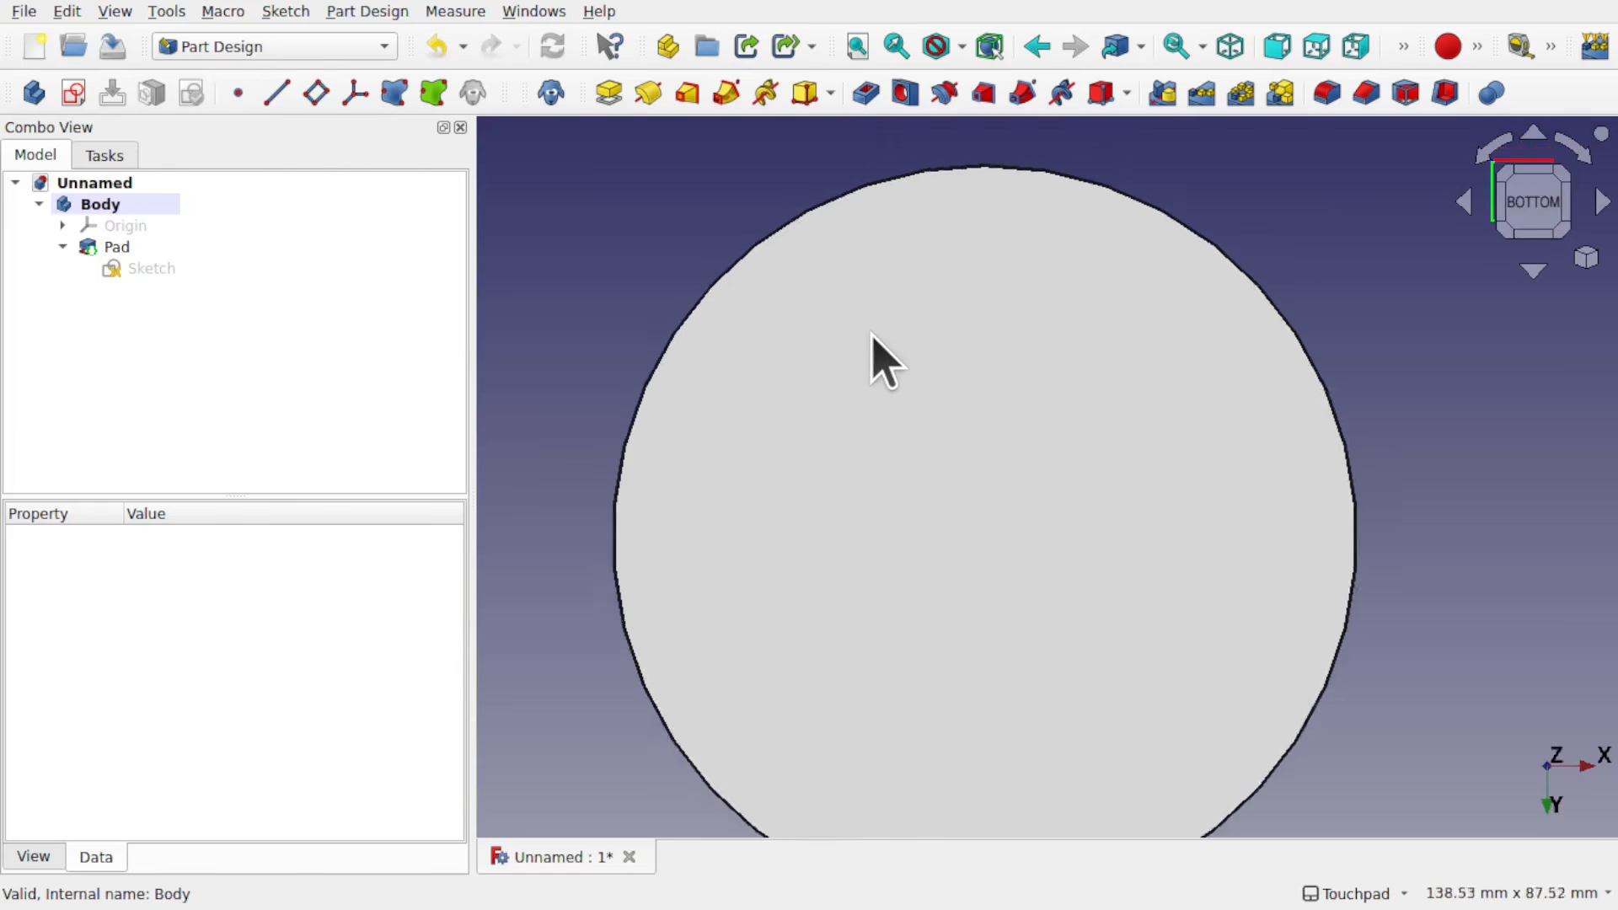
scroll(872, 335, "down", 1)
left_click(840, 413)
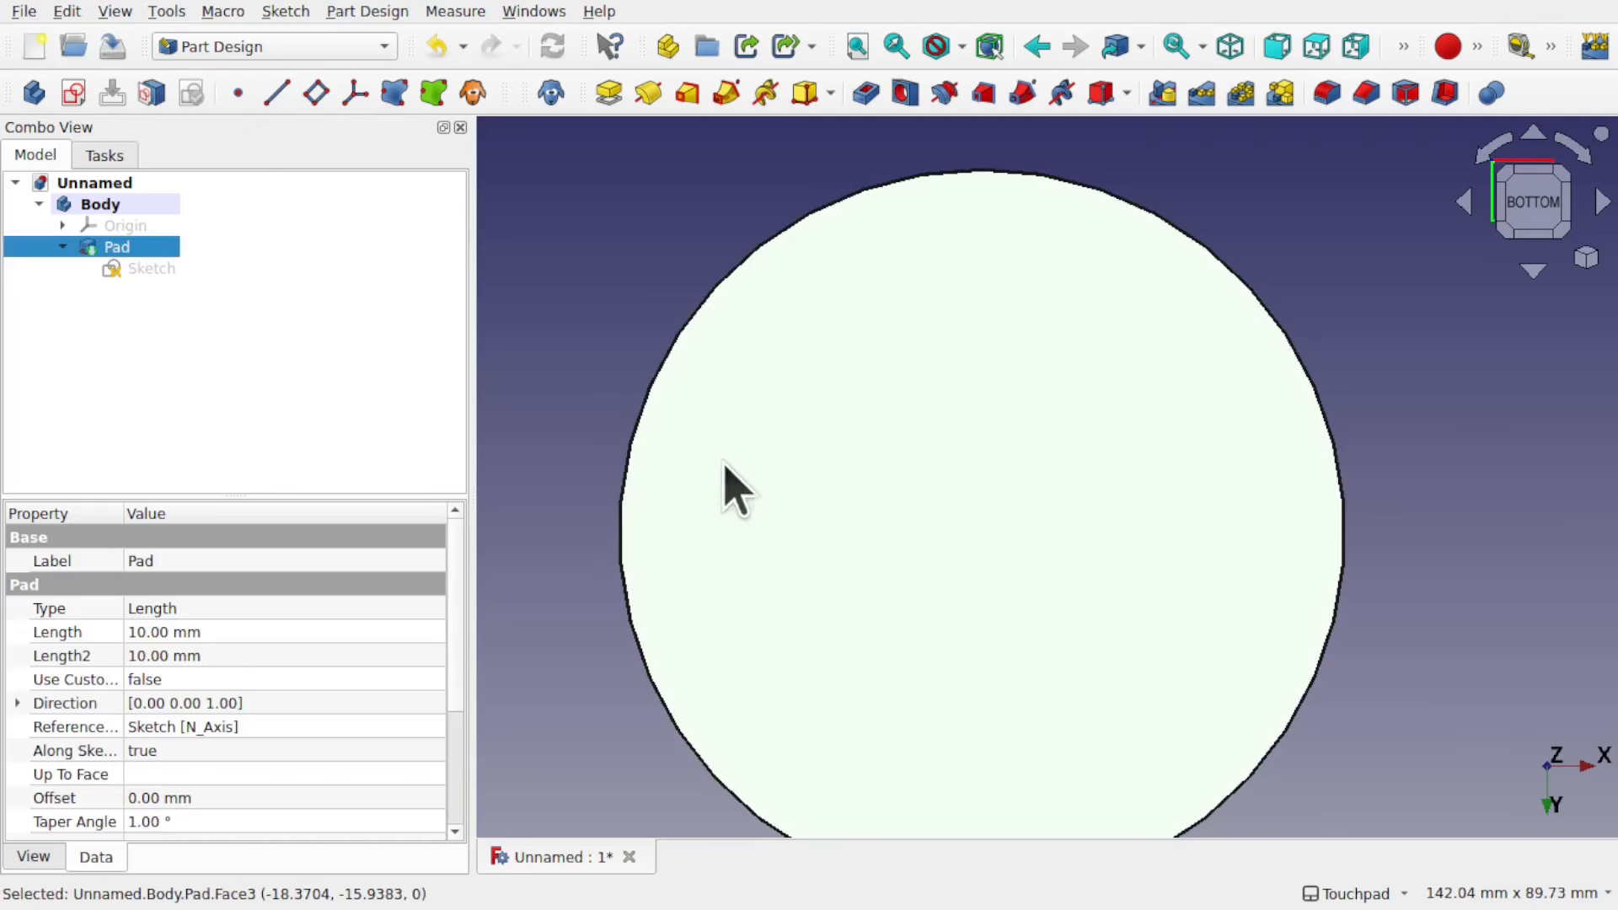
scroll(713, 331, "up", 4)
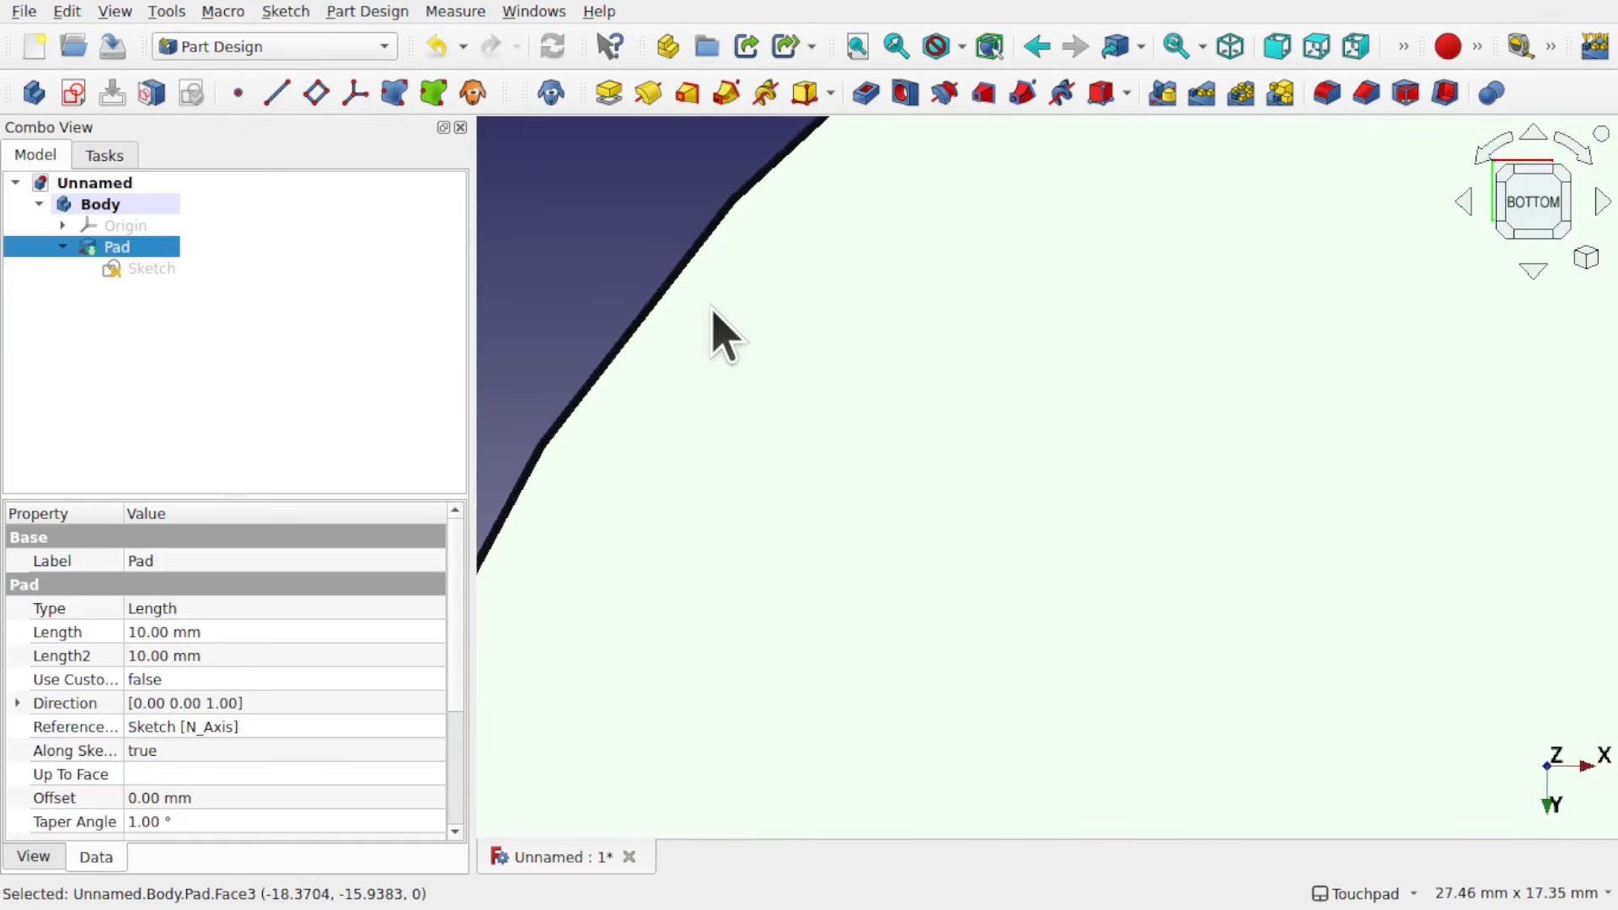
scroll(615, 286, "up", 3)
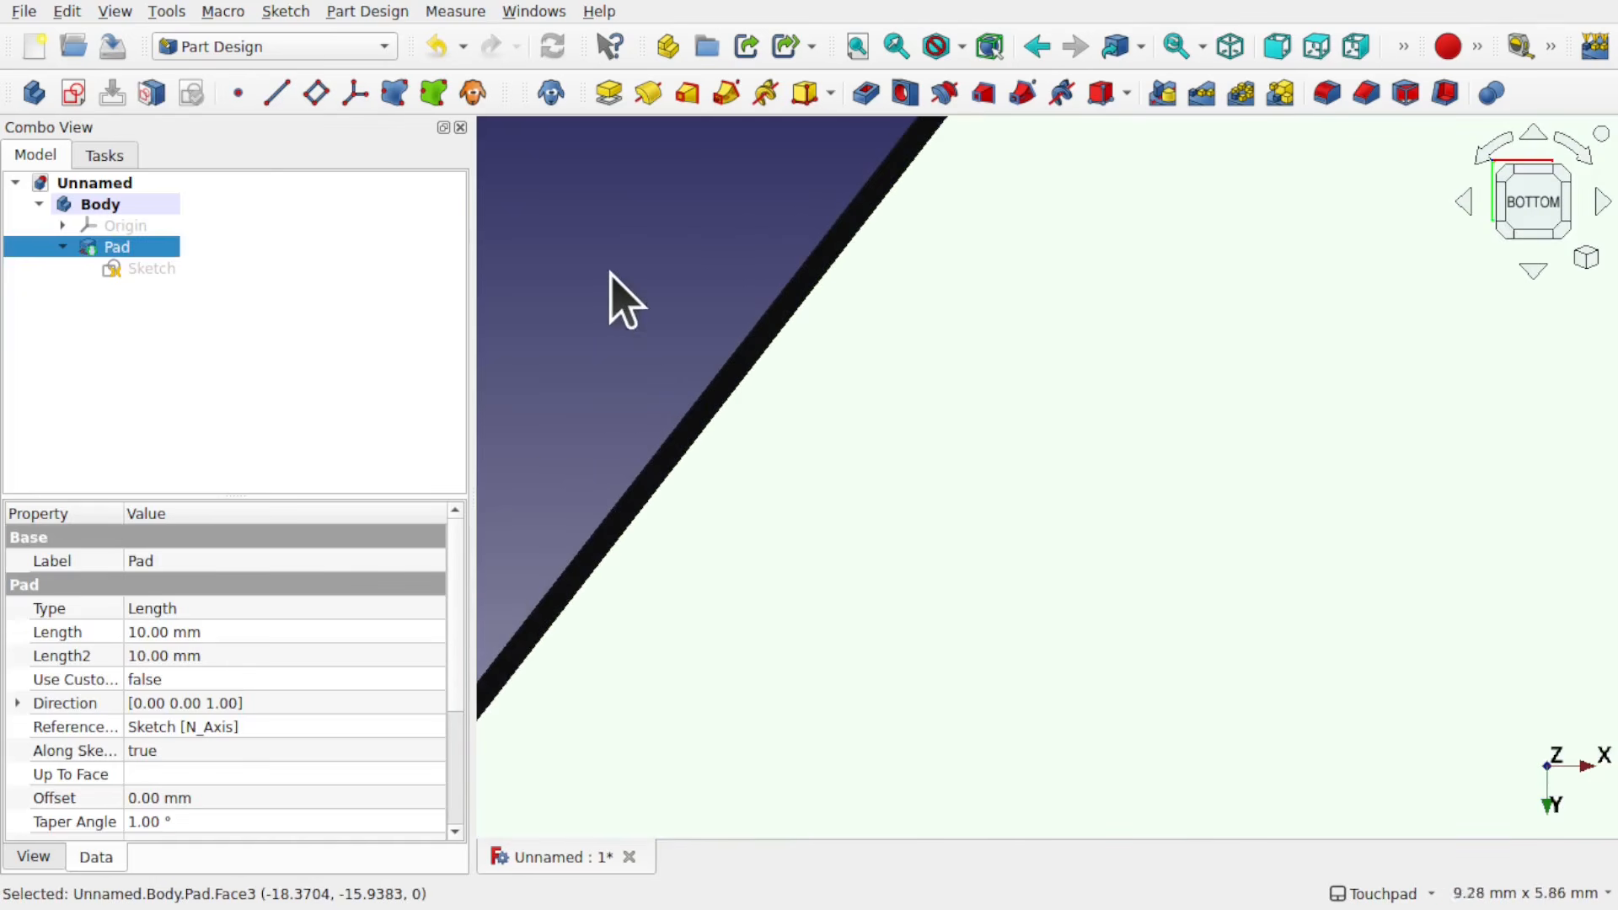
Step: Select the pad's curved side face and examine its taper from the bottom and at an angle
left_click(750, 364)
scroll(975, 472, "down", 2)
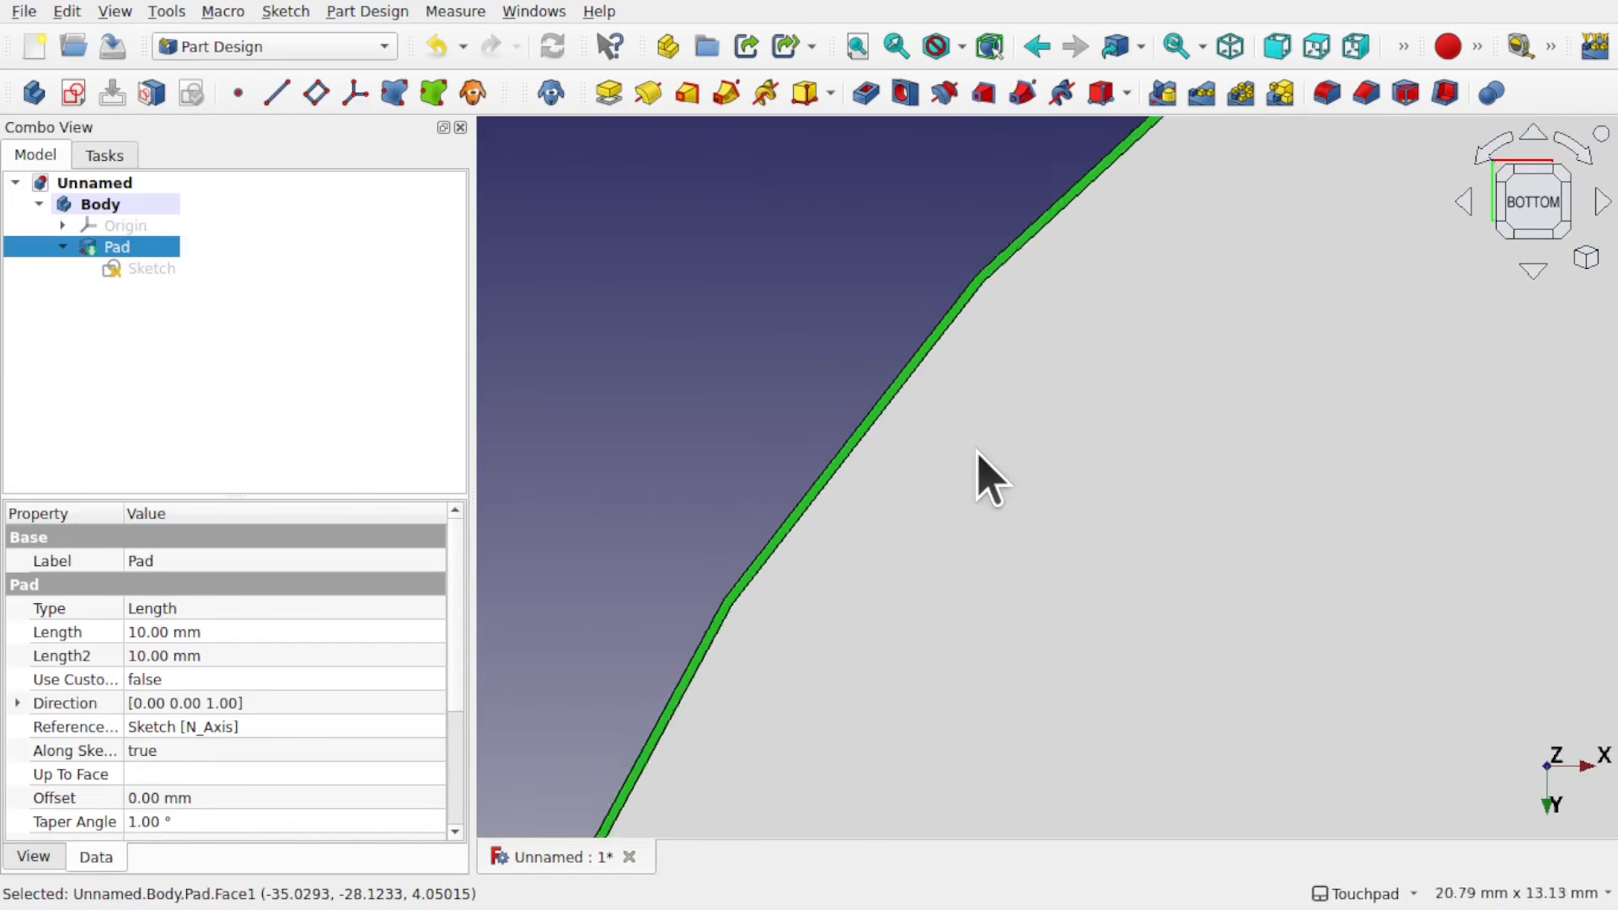
scroll(977, 453, "down", 5)
middle_click_drag(1238, 567, 932, 517, "shift")
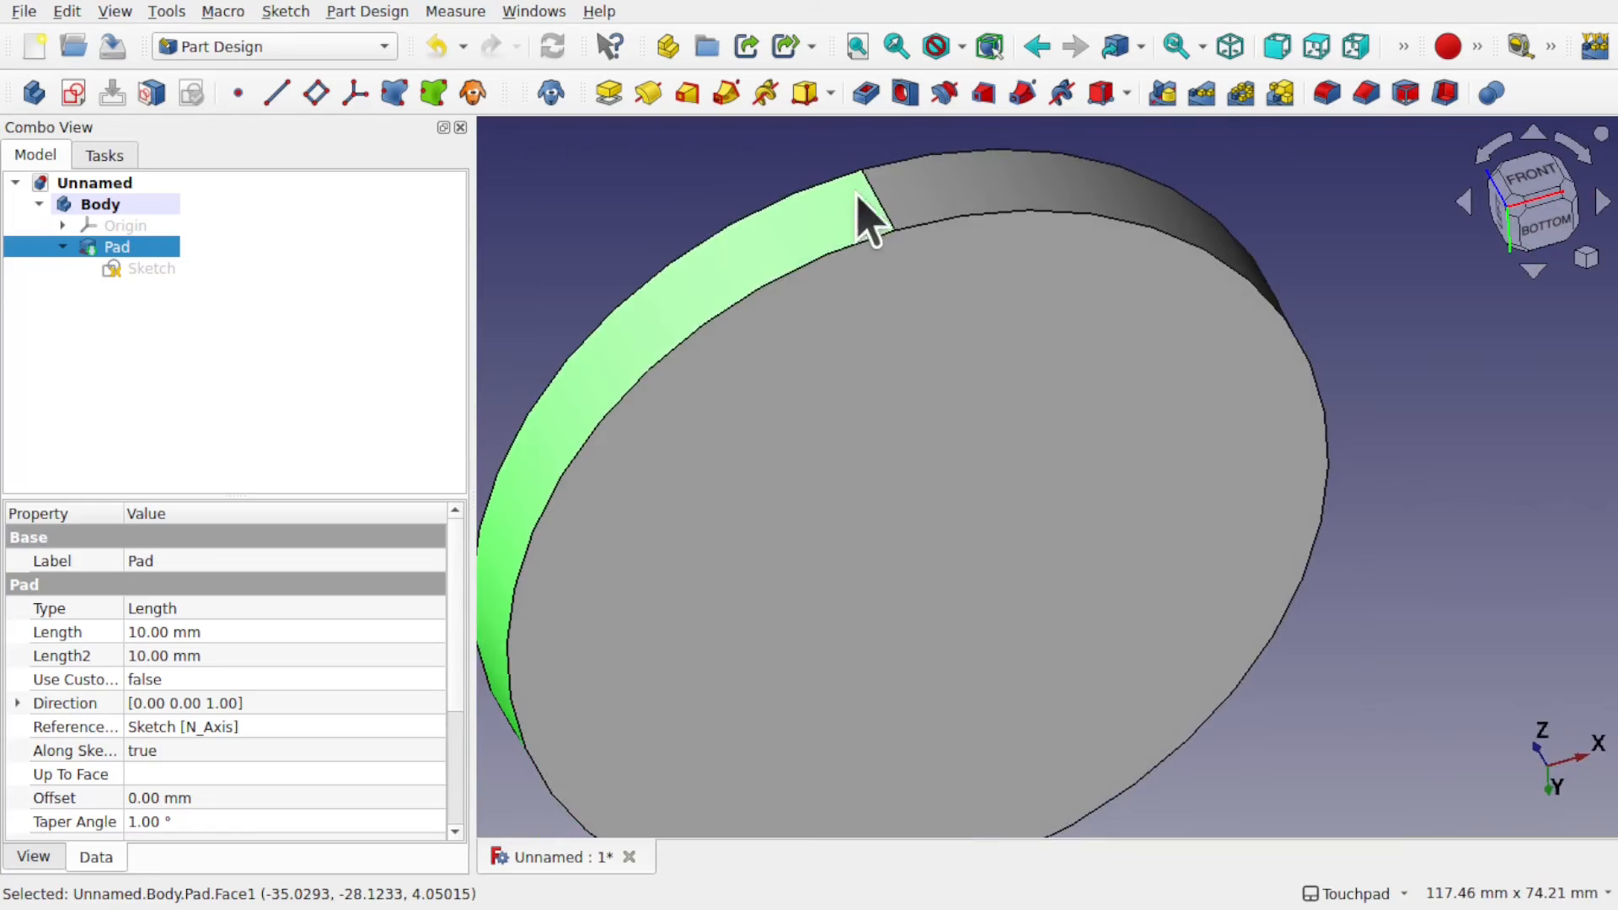
middle_click_drag(968, 327, 868, 295, "alt")
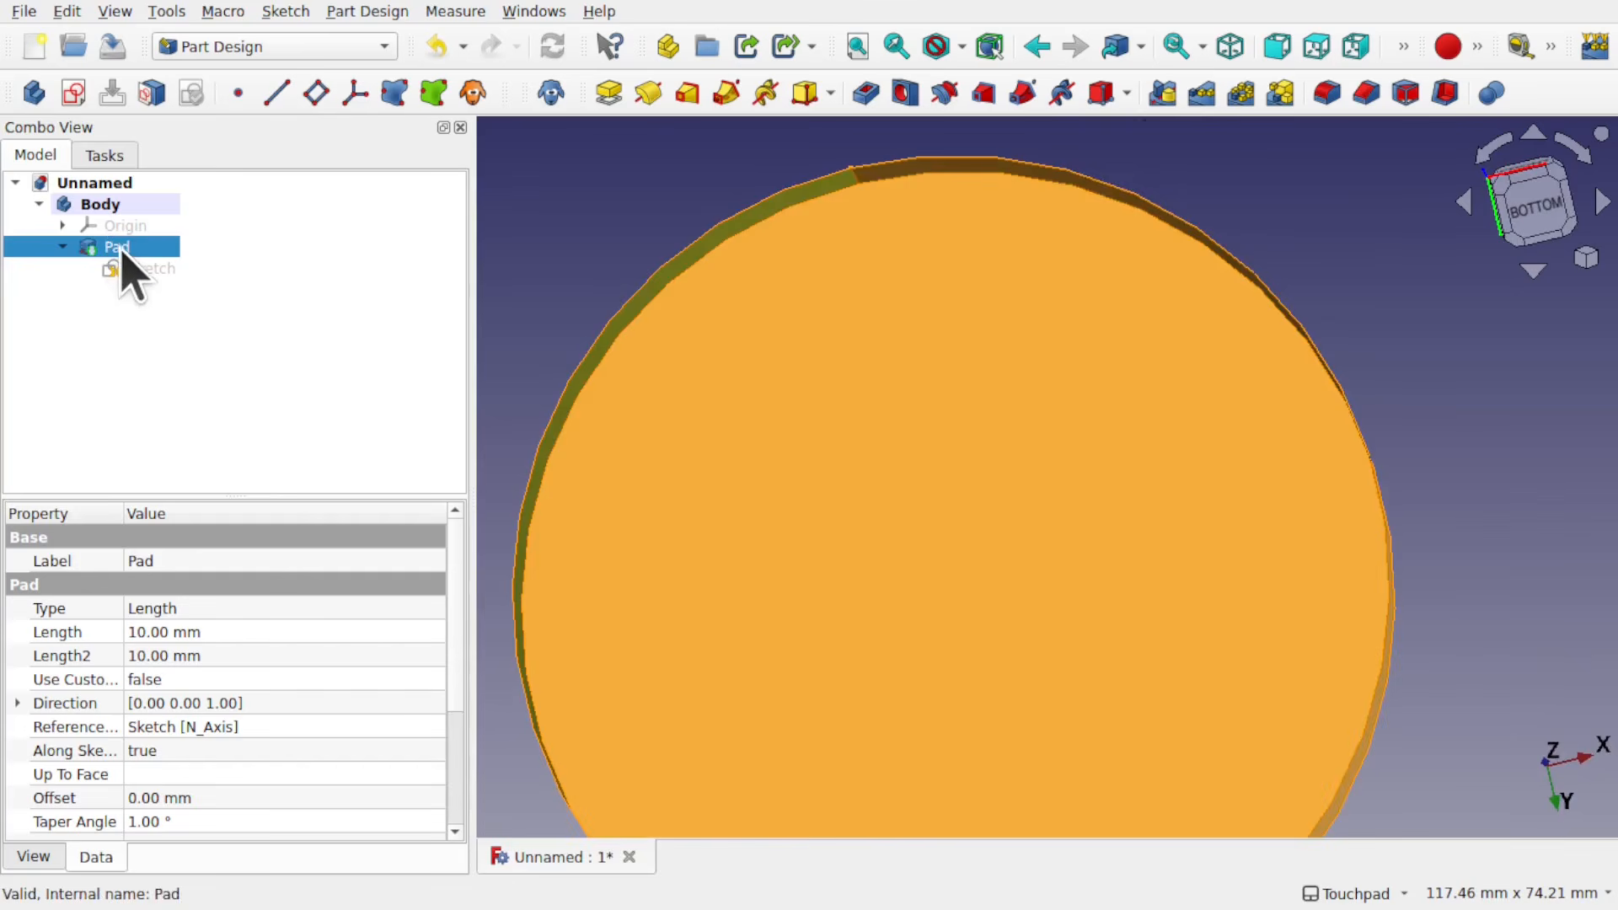
Step: Edit the pad and set its taper angle to -1°
double_click(120, 247)
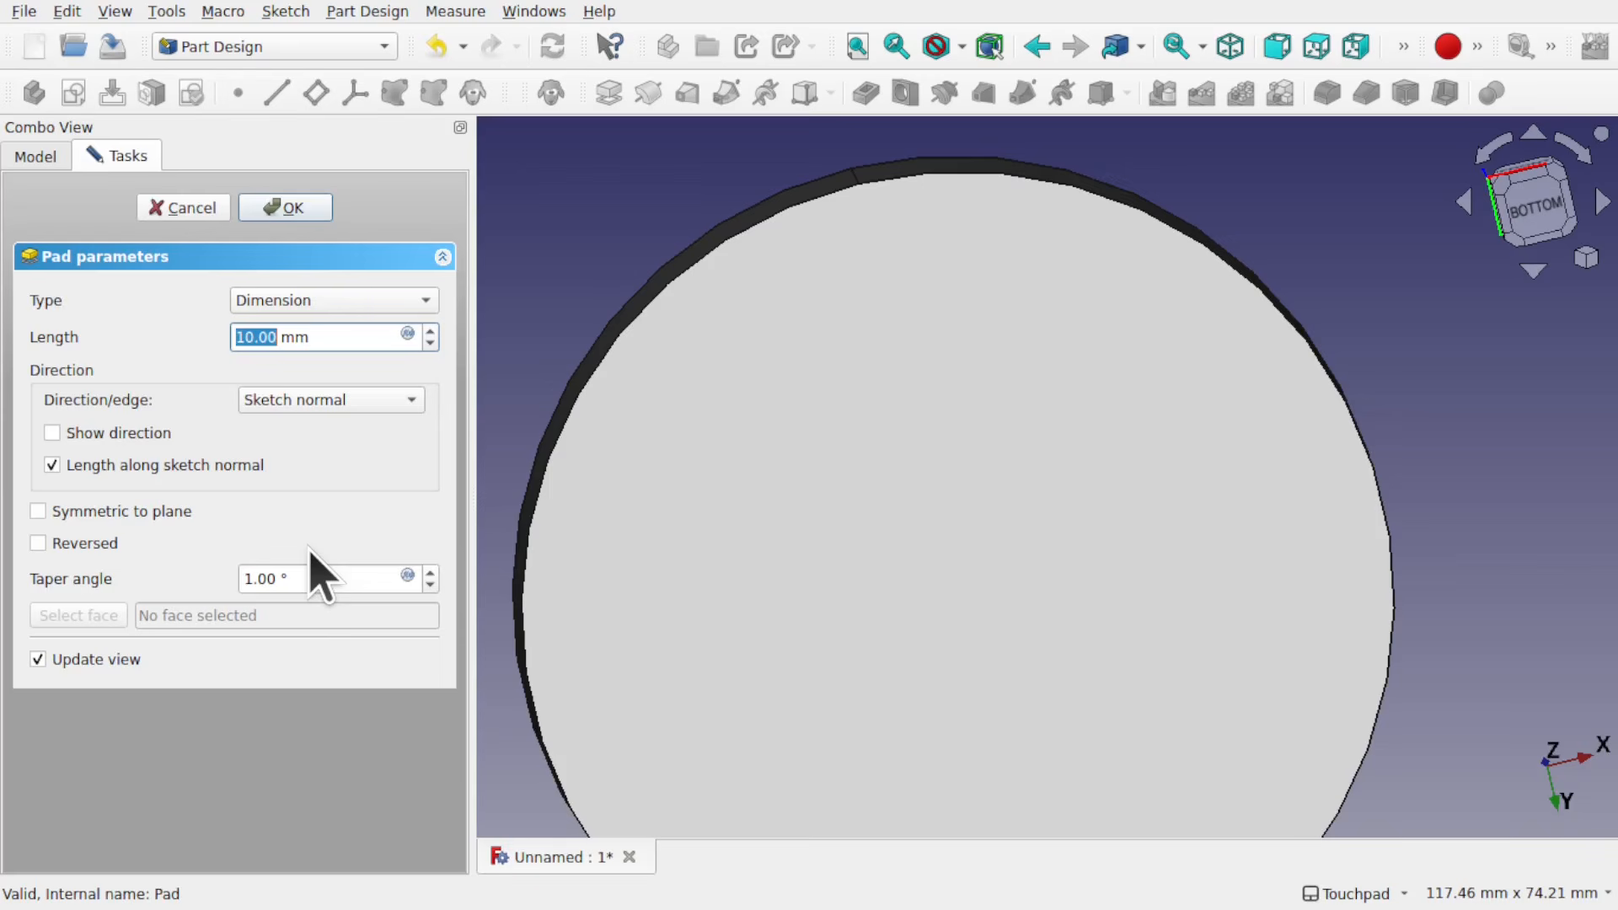
left_click(244, 580)
type("-")
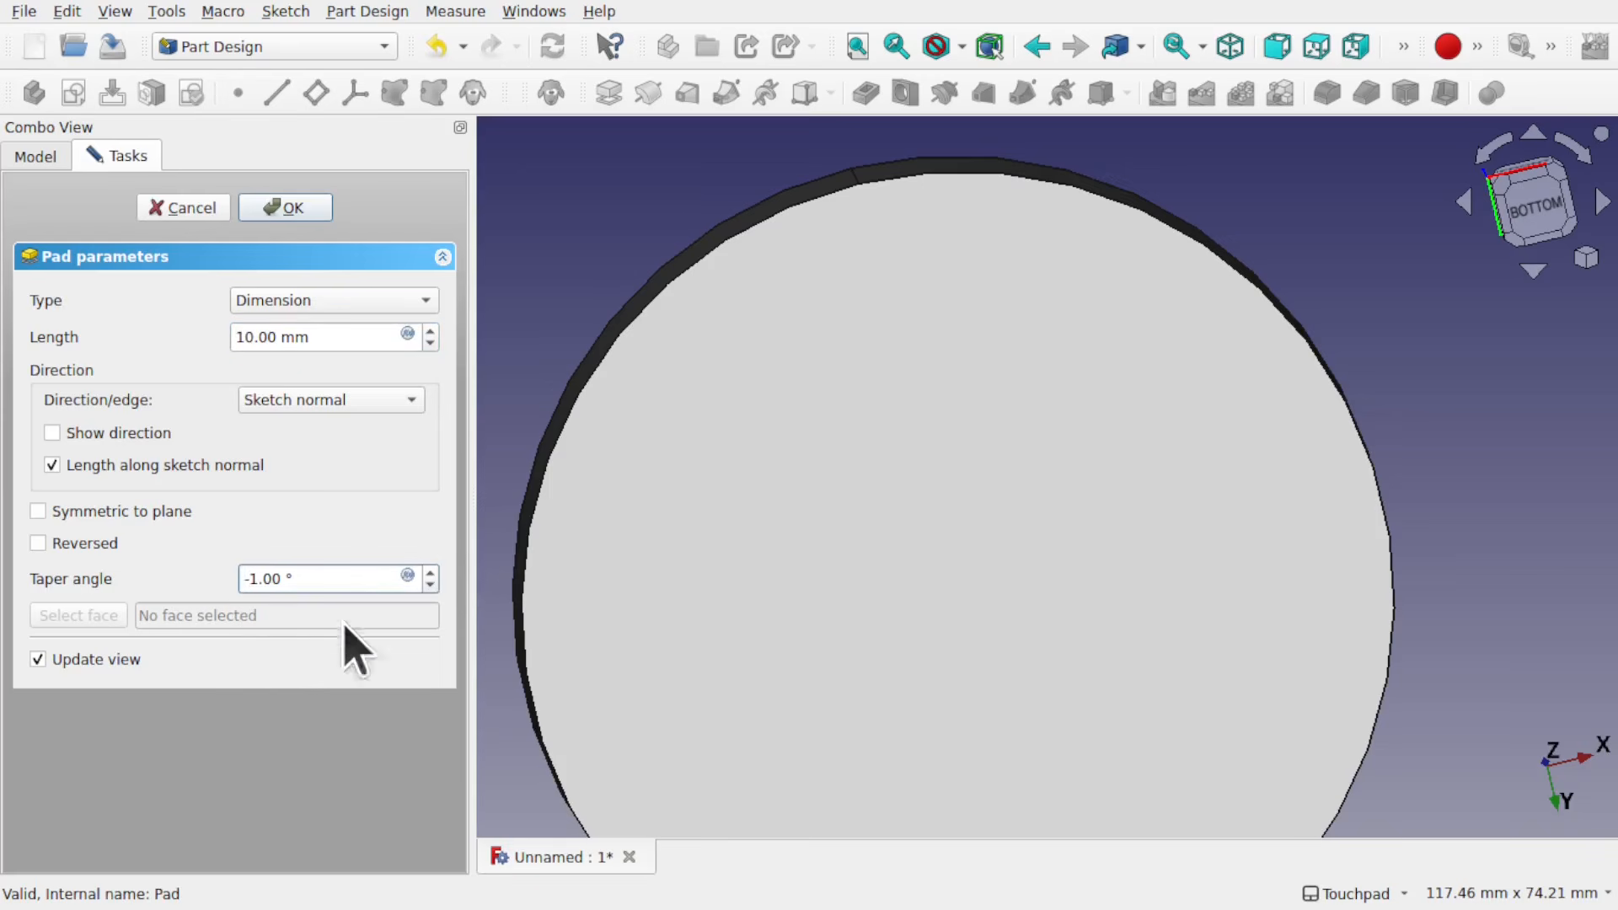
left_click(302, 210)
Step: Examine the pad's tapered side from the front and its full outline from the top view
left_click_drag(972, 160, 994, 497, "alt")
left_click_drag(983, 202, 1040, 530, "shift")
left_click(1531, 226)
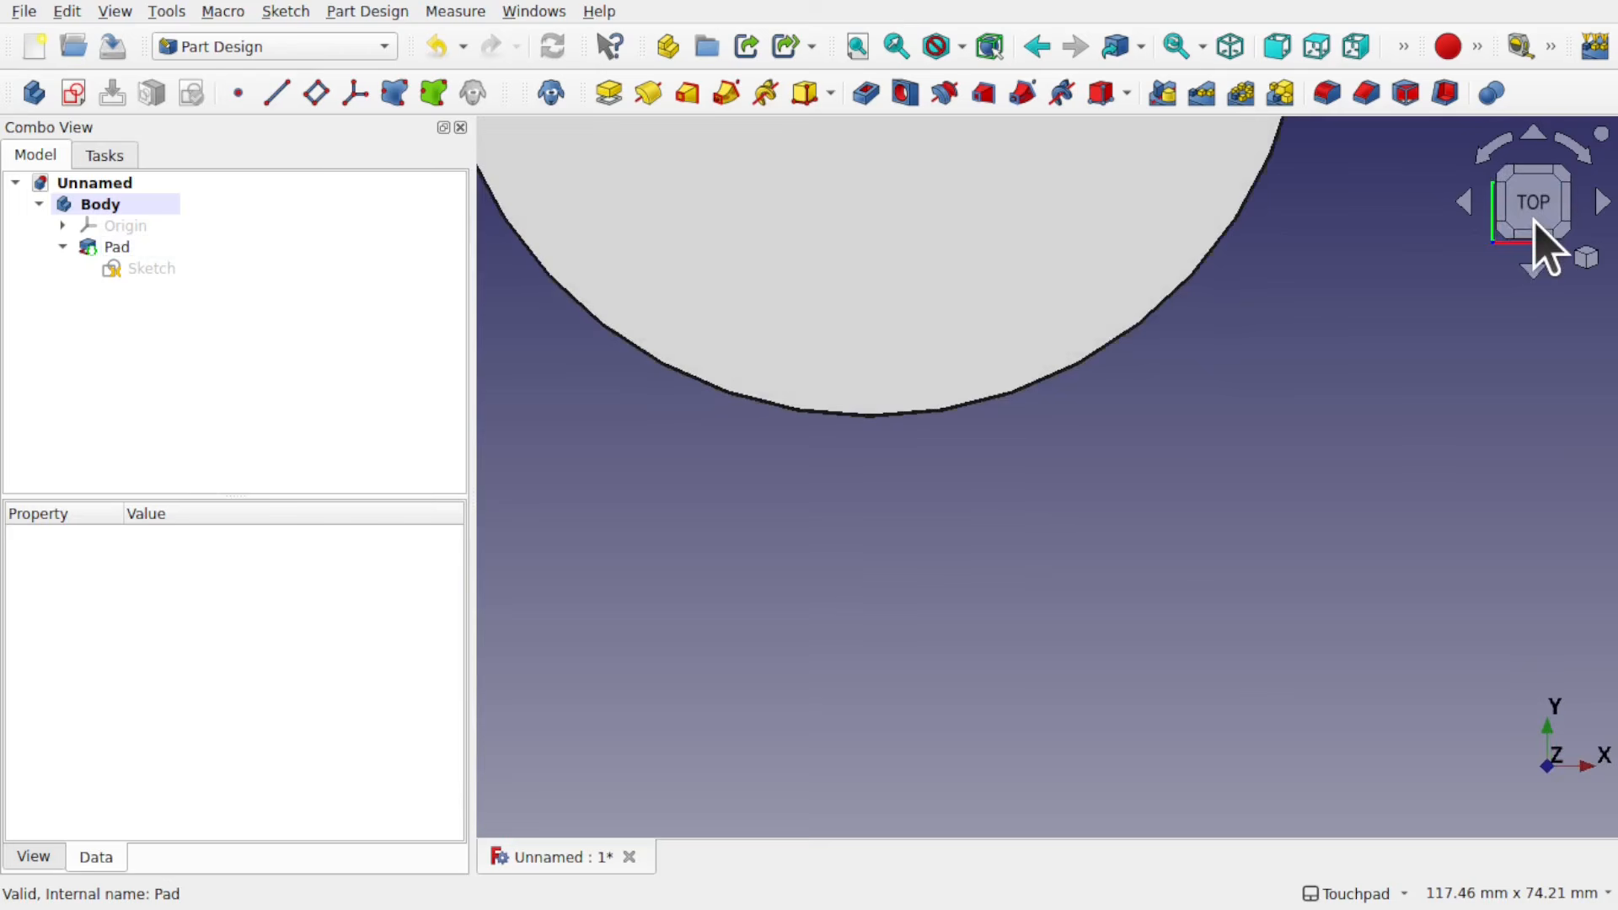
left_click_drag(975, 341, 1045, 392, "alt")
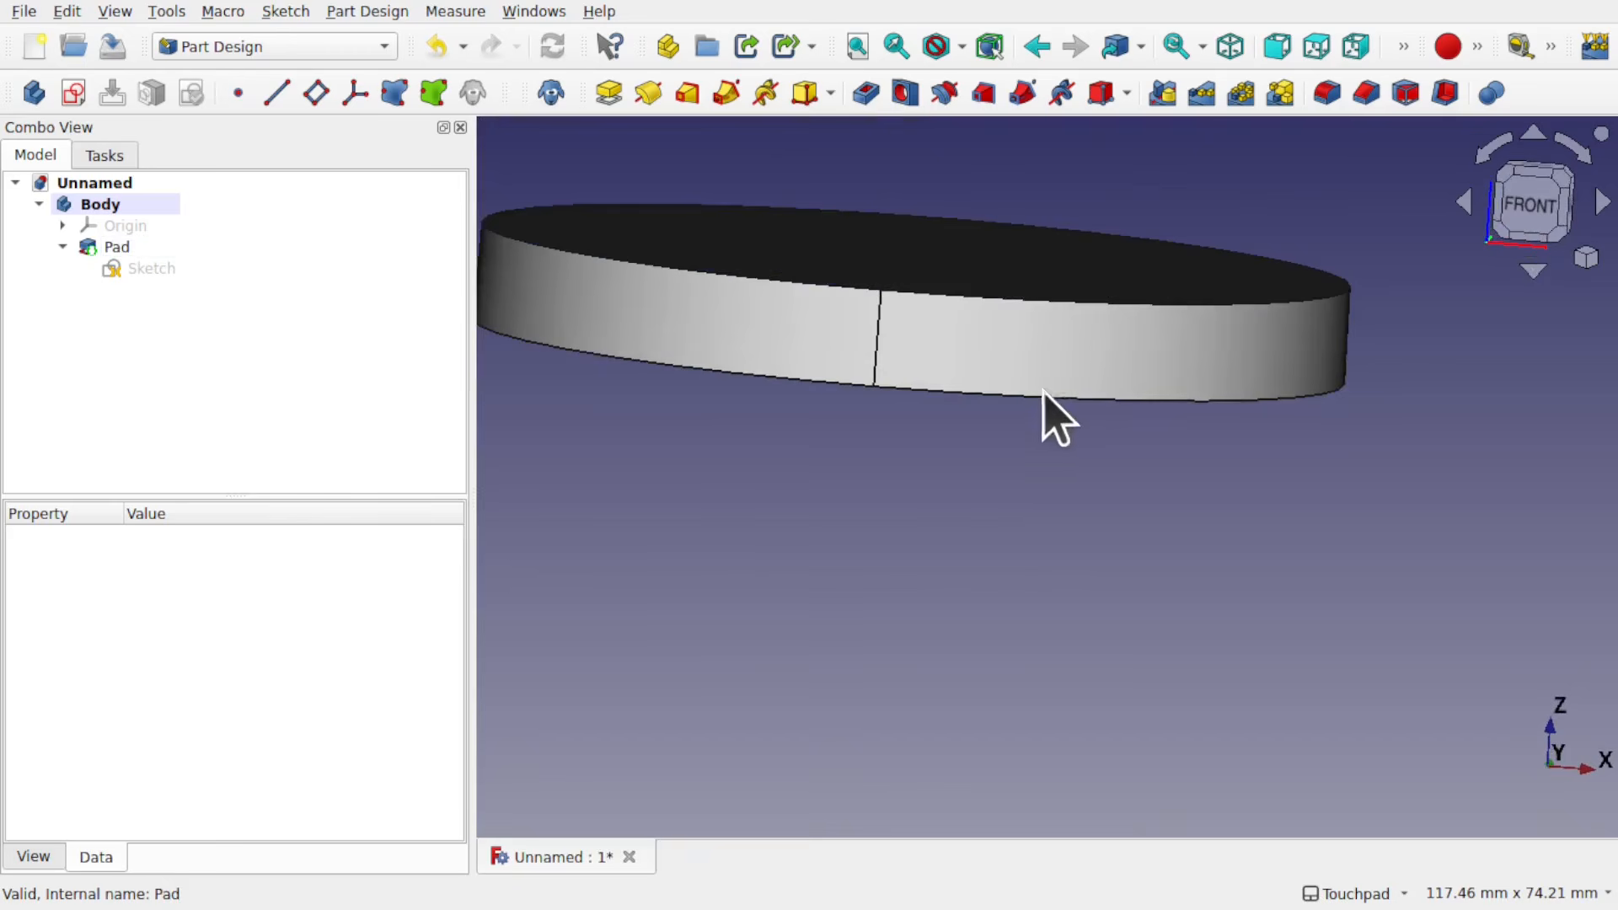
left_click_drag(1044, 318, 1068, 446, "alt")
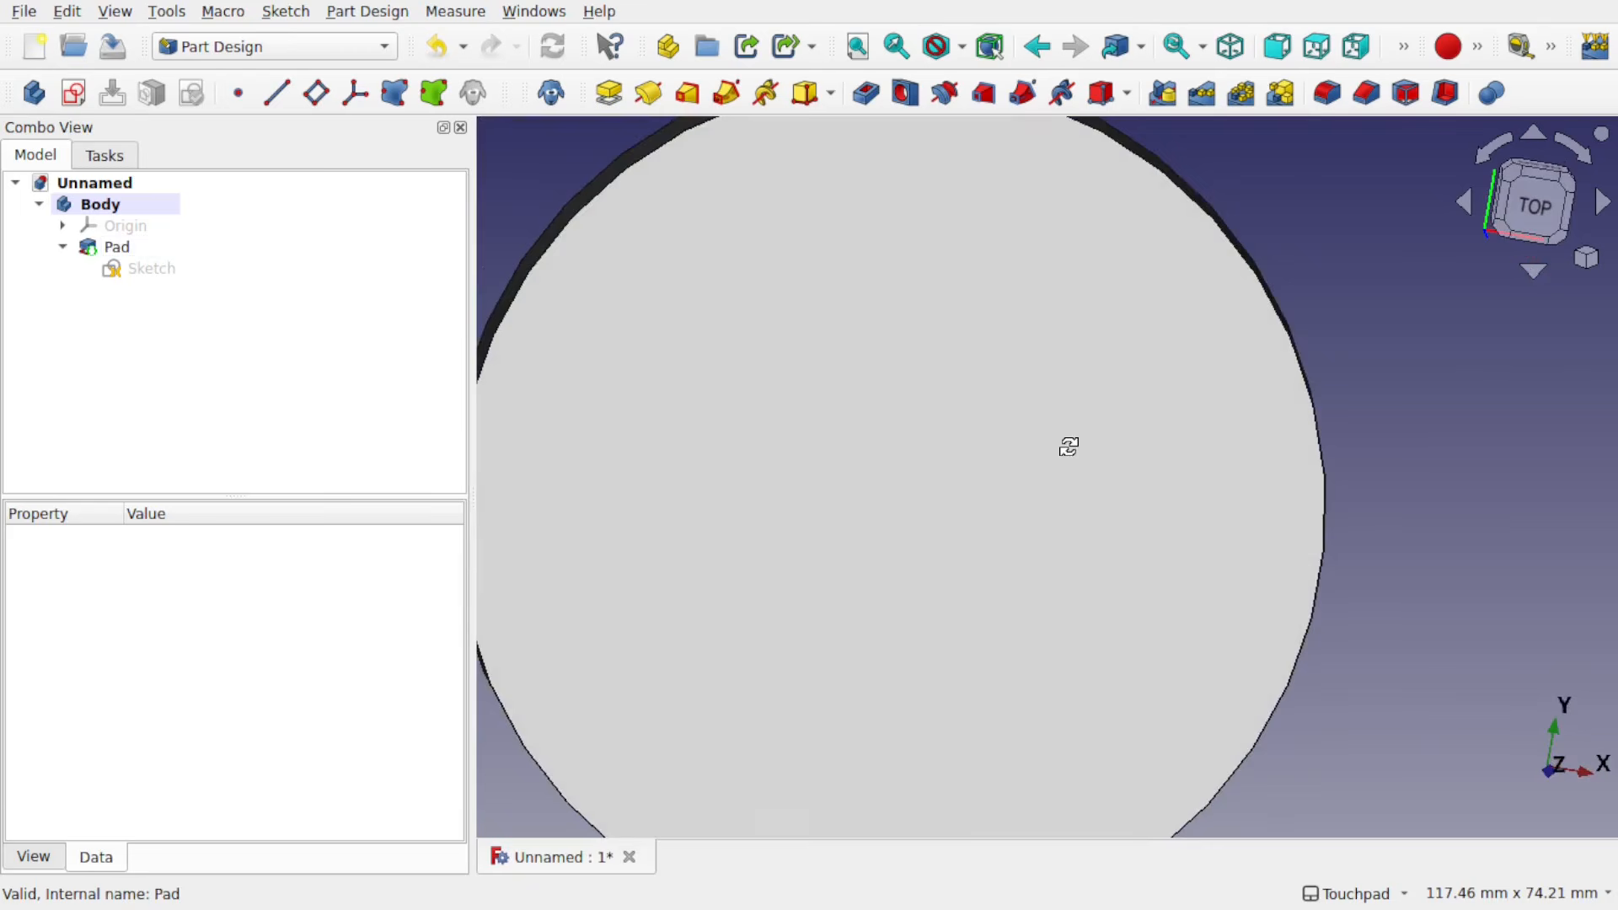
left_click(1529, 228)
scroll(927, 417, "down", 5)
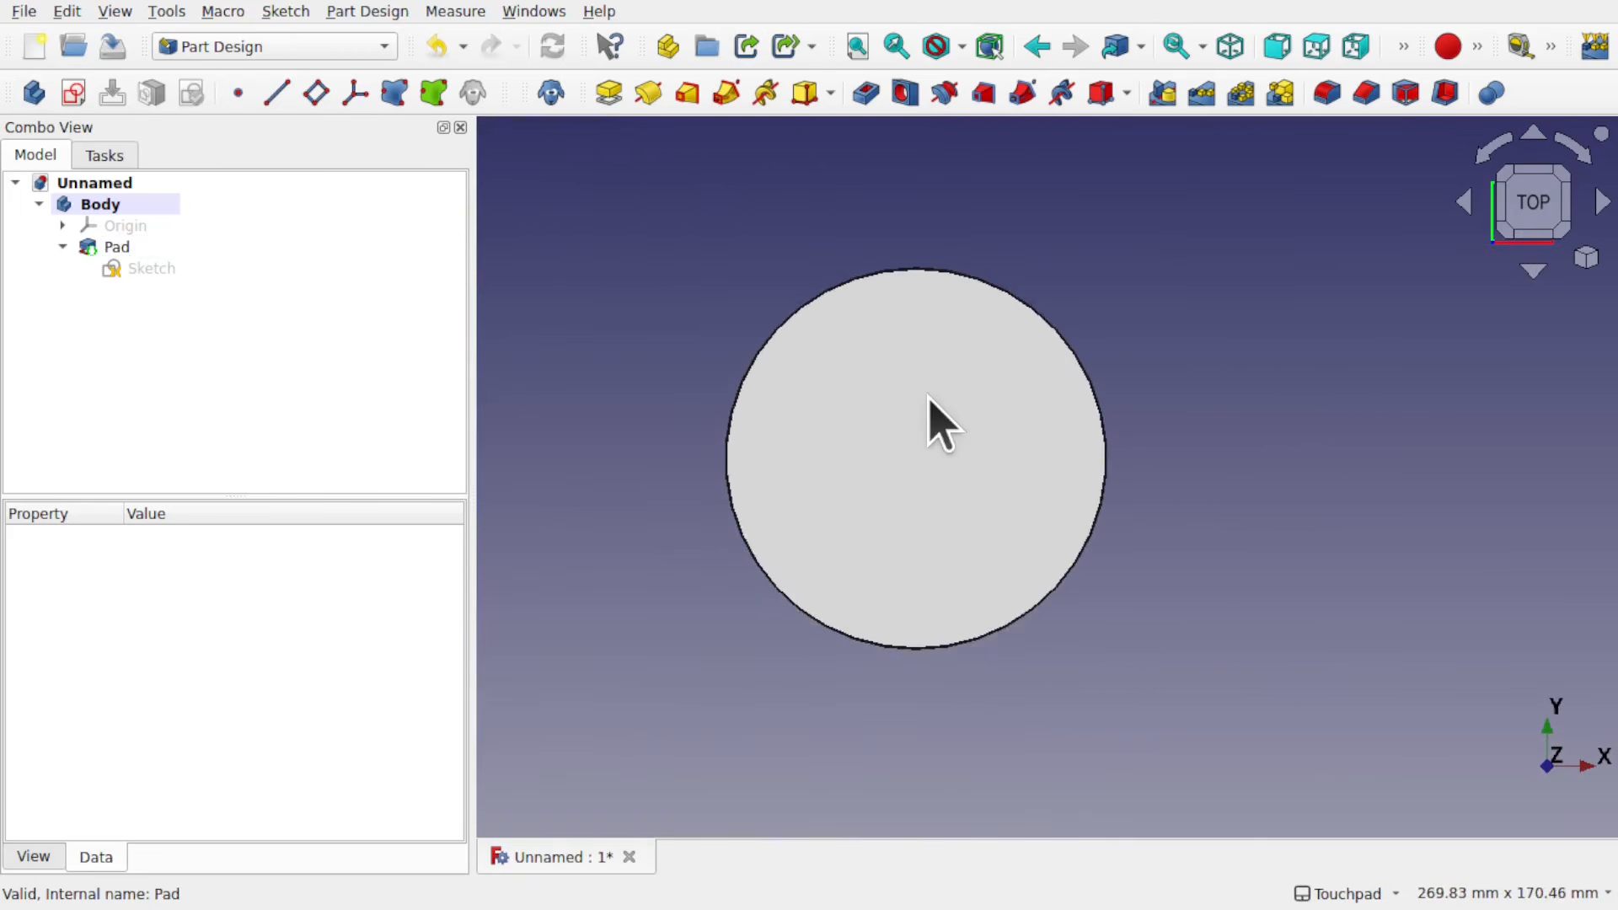
left_click_drag(928, 423, 993, 408, "shift")
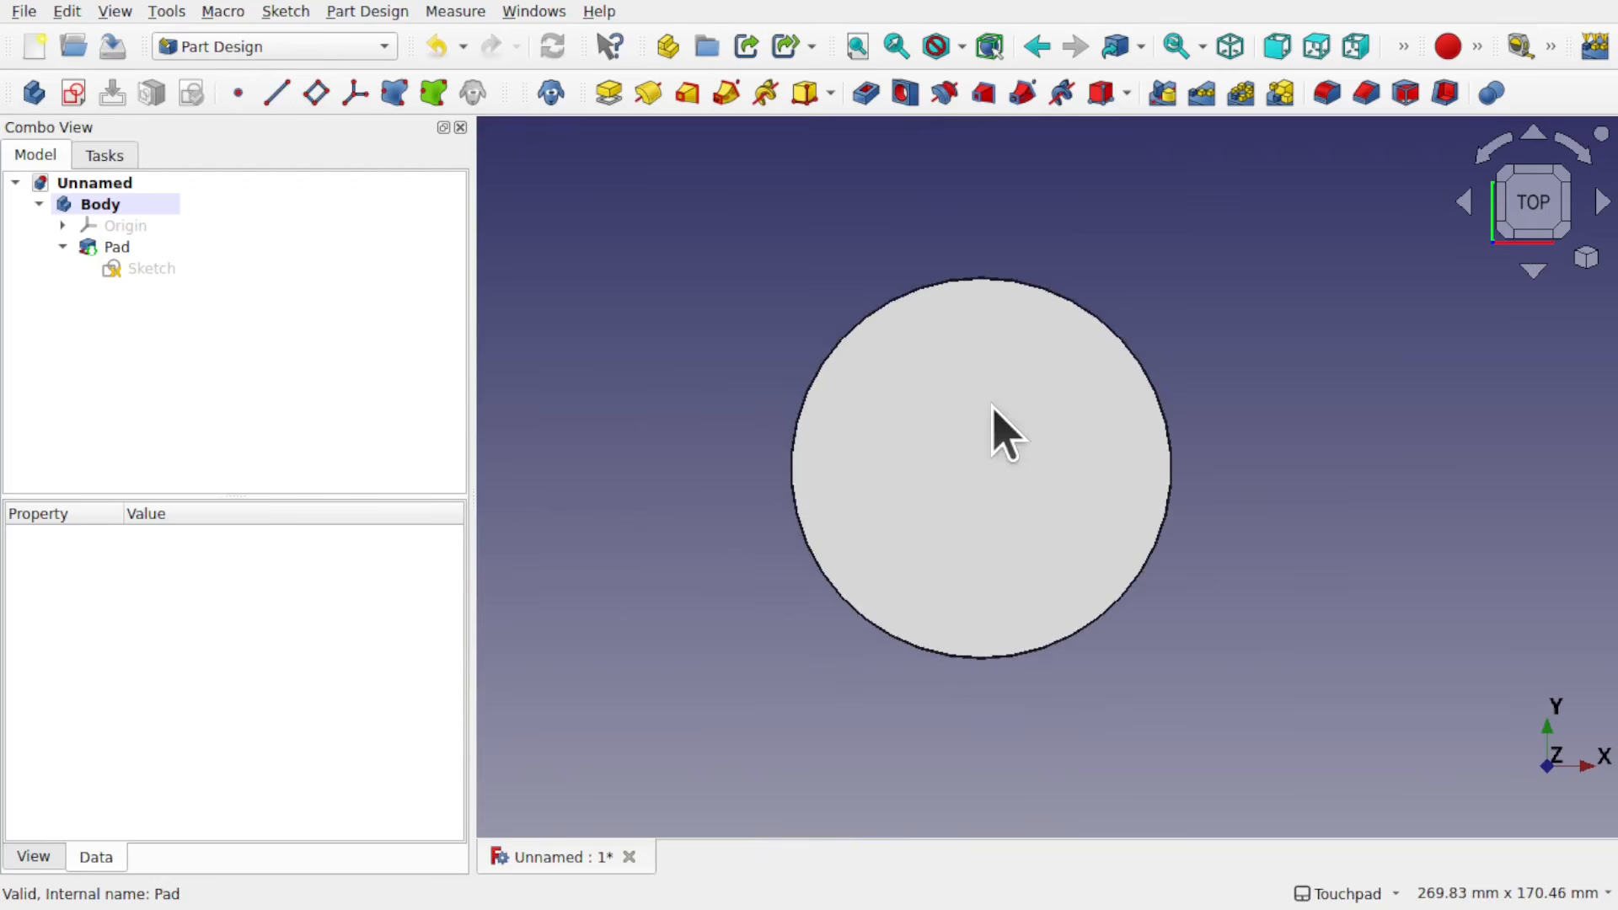
Step: Switch to the Draft workbench and create a Shape 2D View of the pad from the top view
left_click(253, 45)
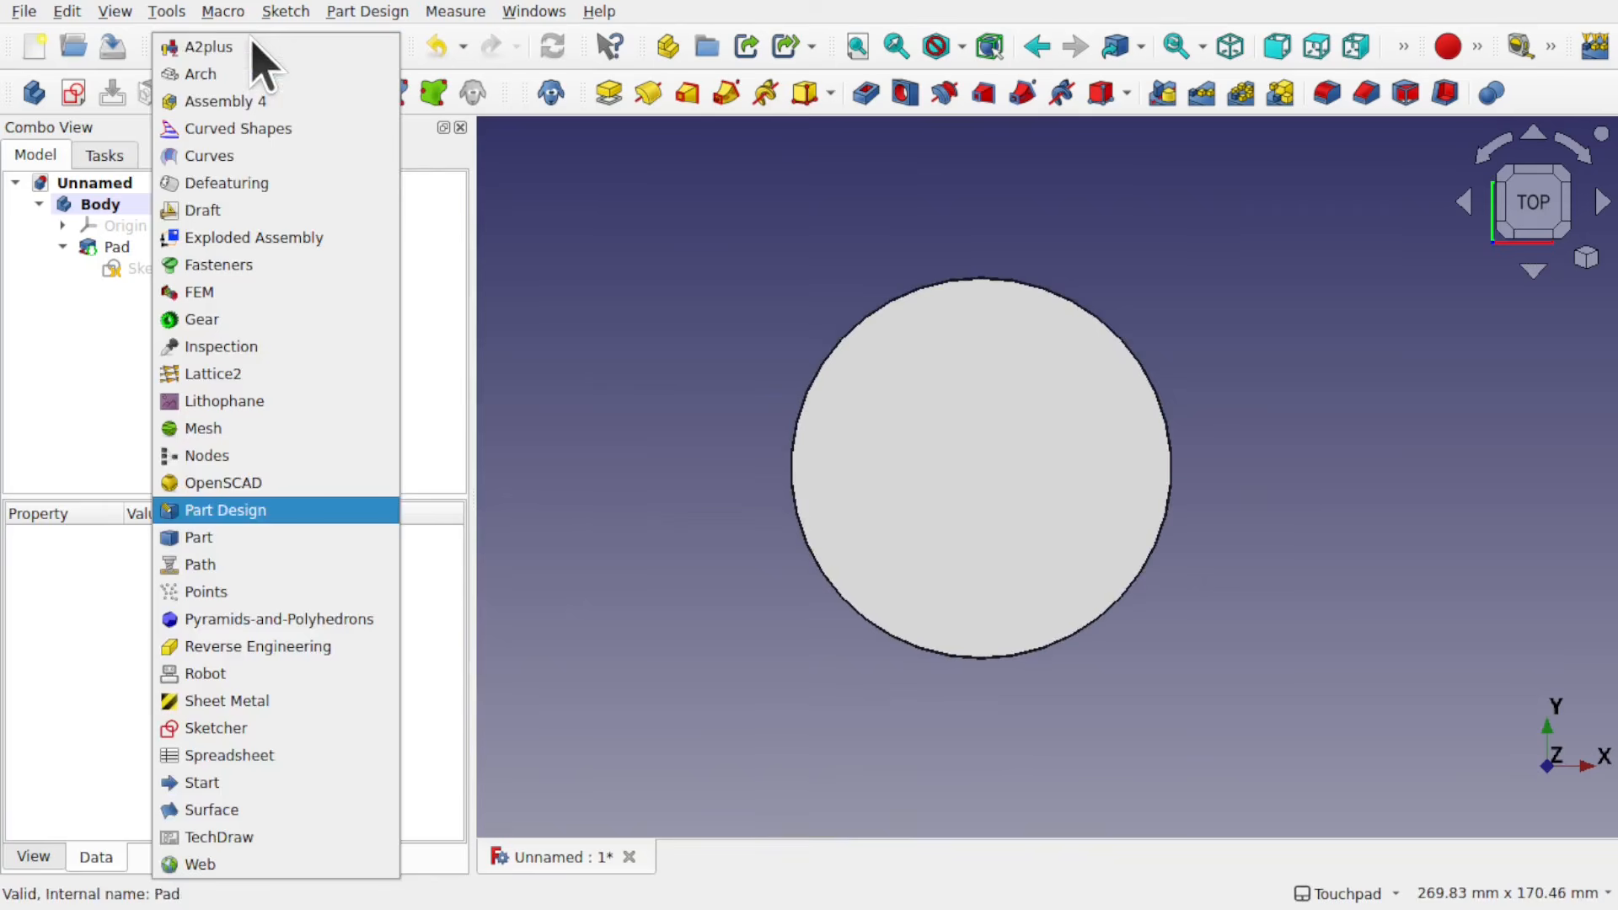
left_click(246, 211)
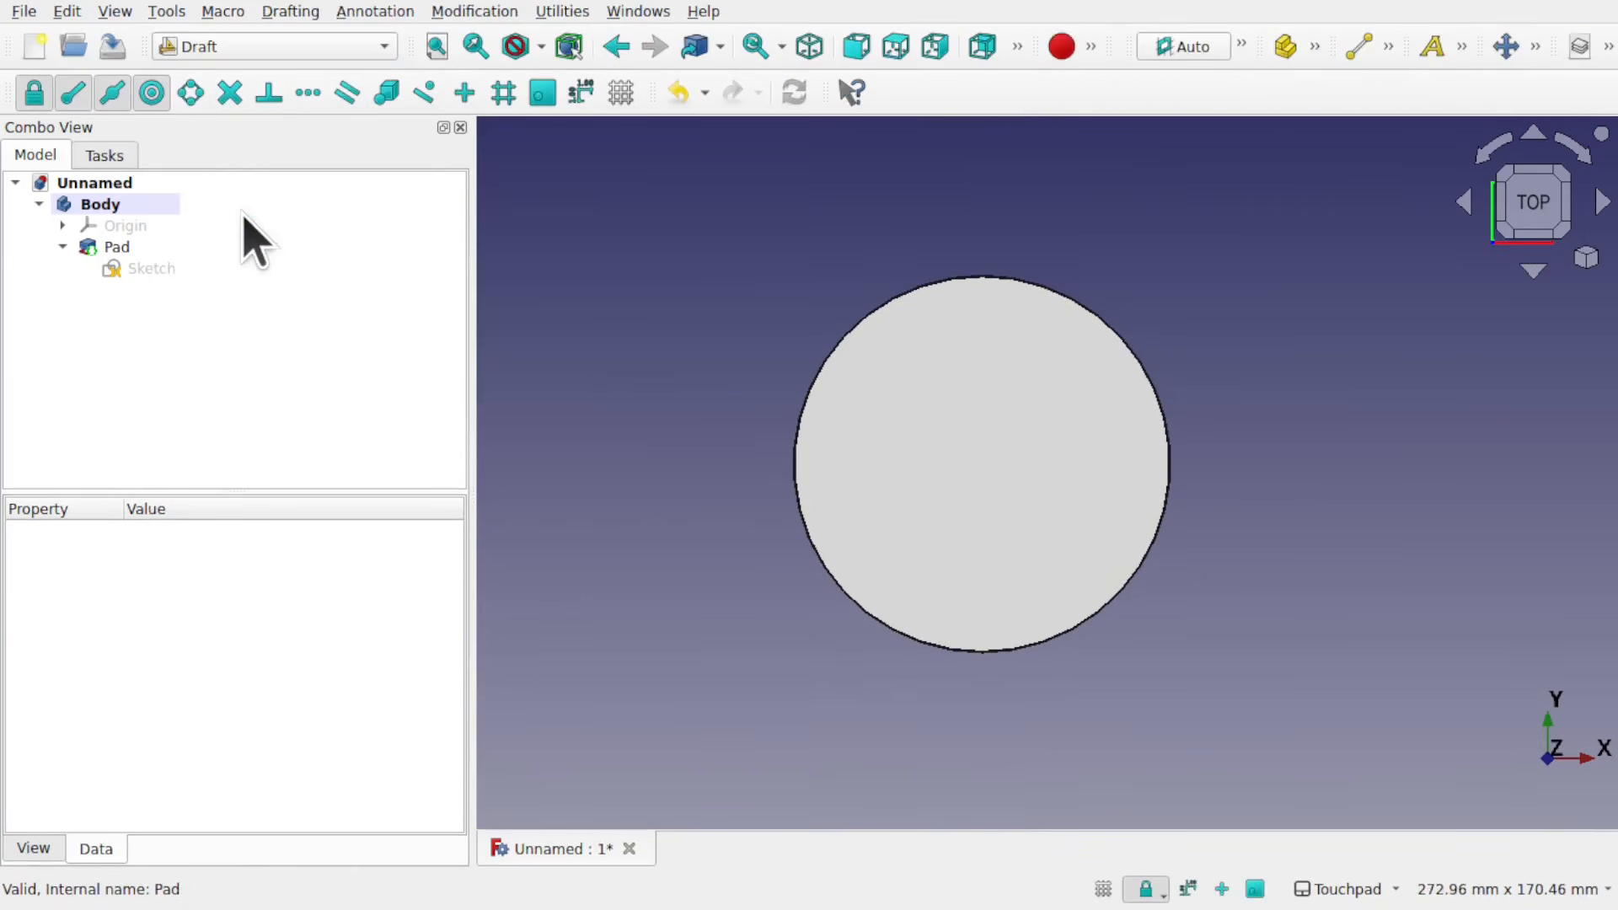
left_click(104, 250)
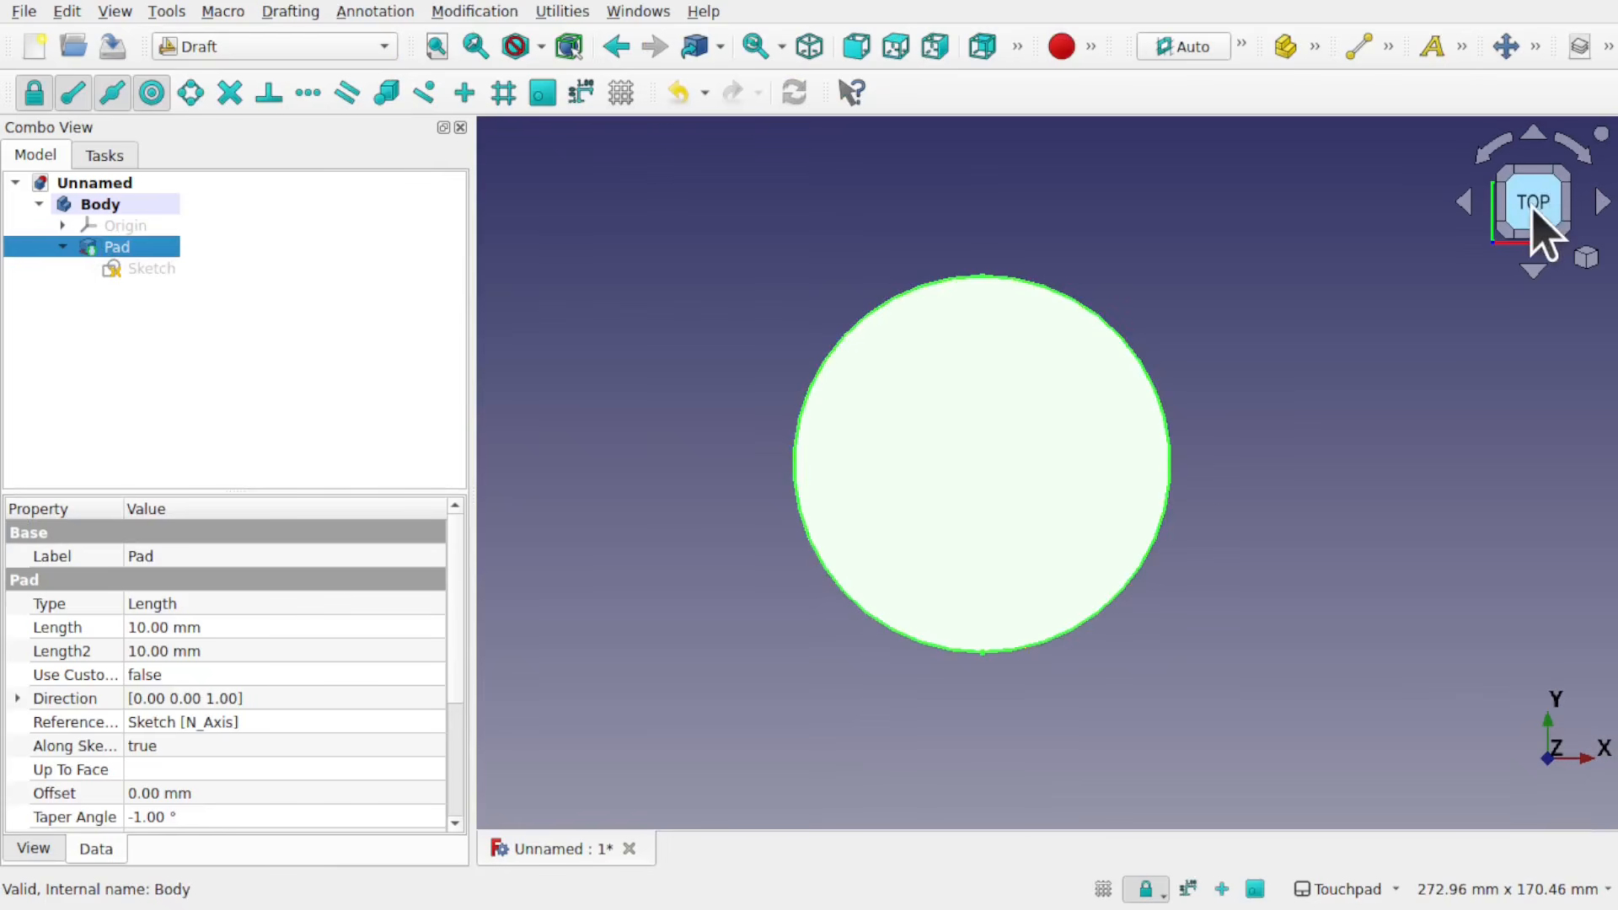
left_click(477, 12)
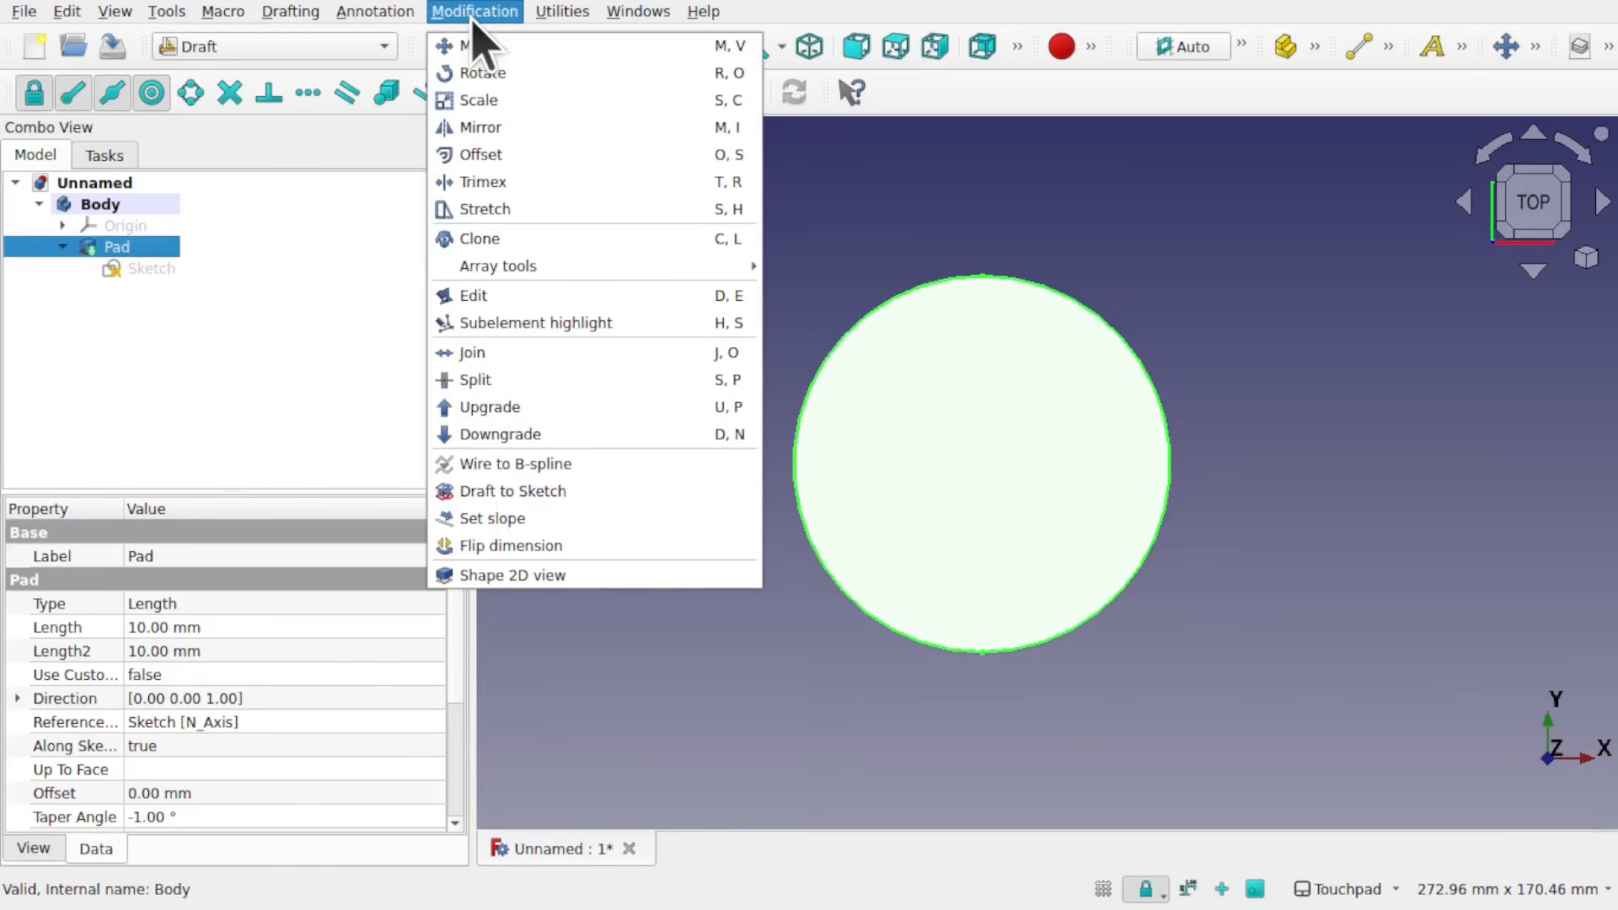
left_click(540, 576)
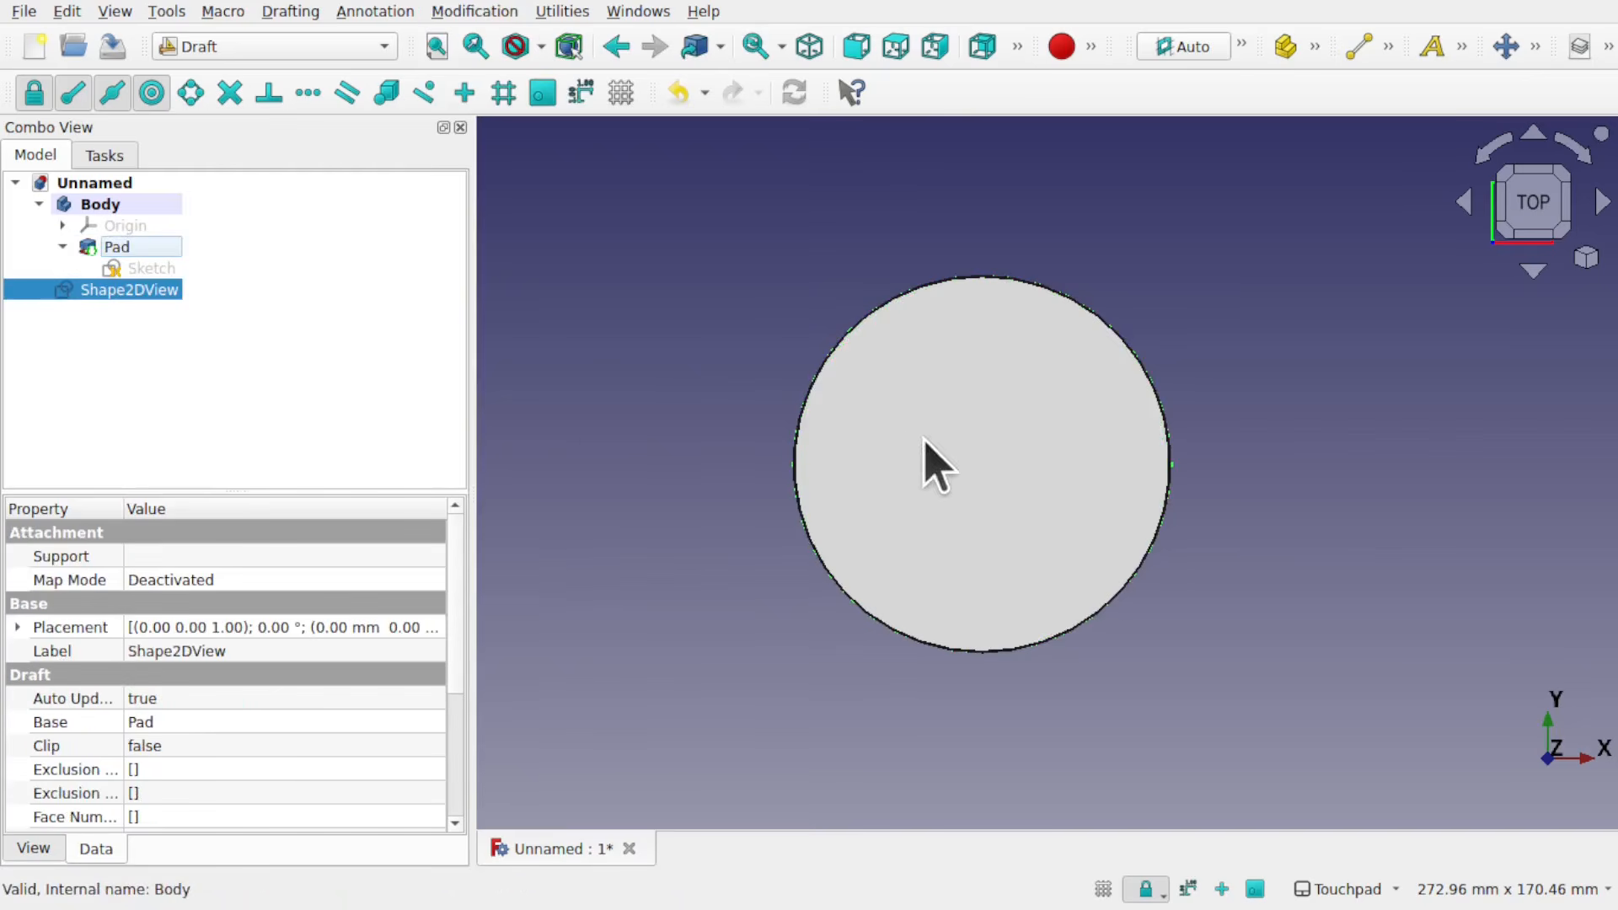
Step: Hide the body to isolate the 2D projection and view its circular outline
left_click(103, 212)
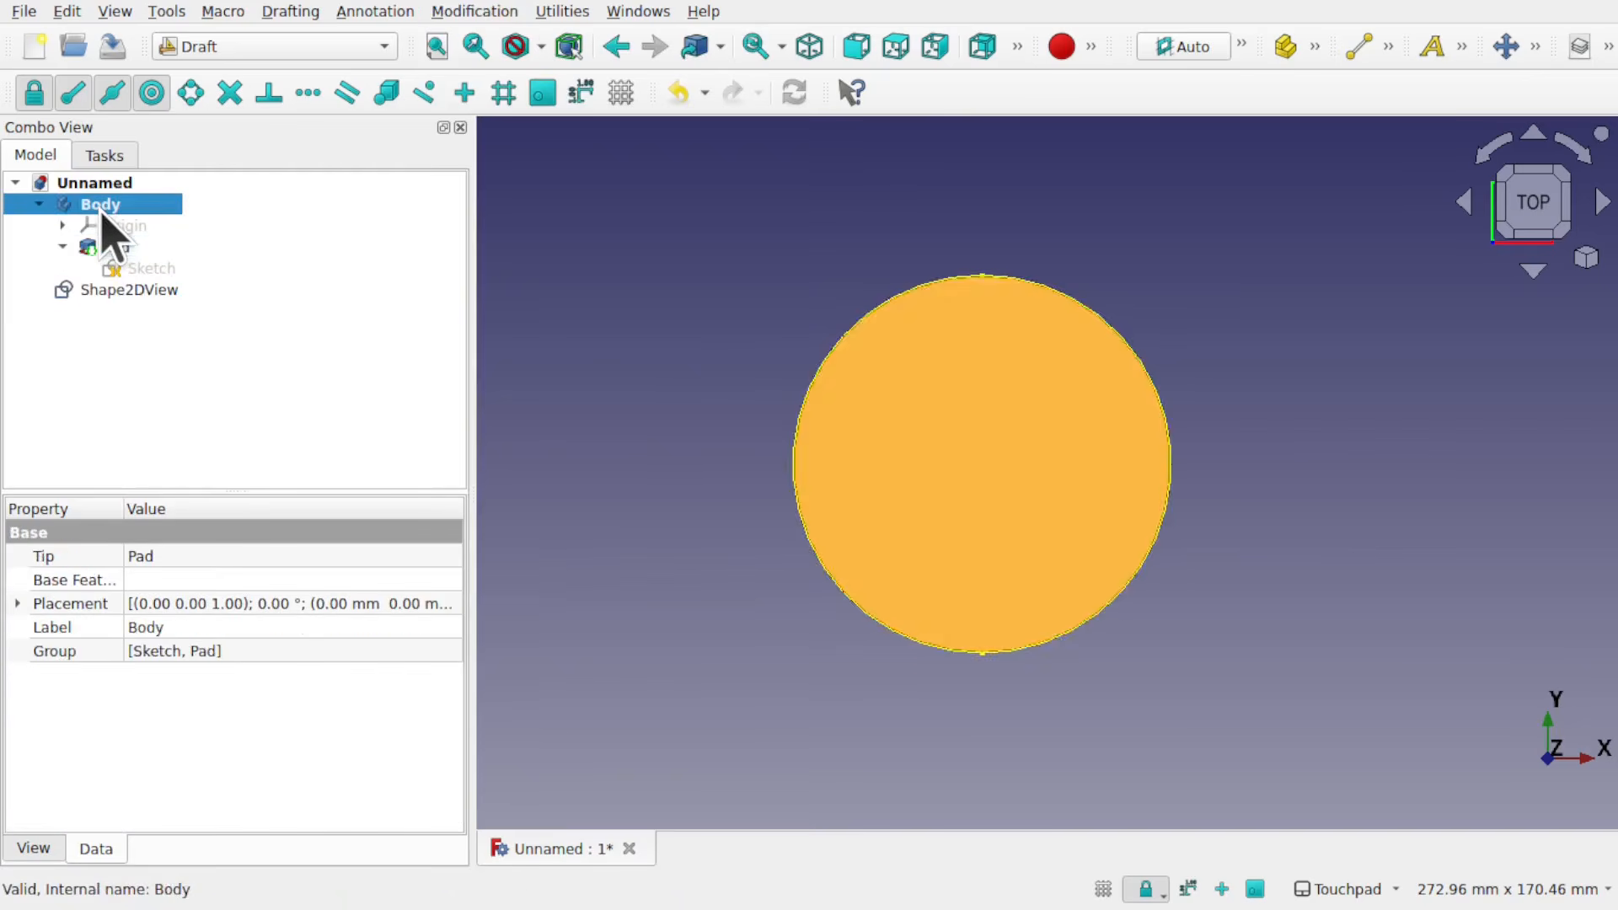
key("space")
middle_click_drag(1027, 509, 1087, 440)
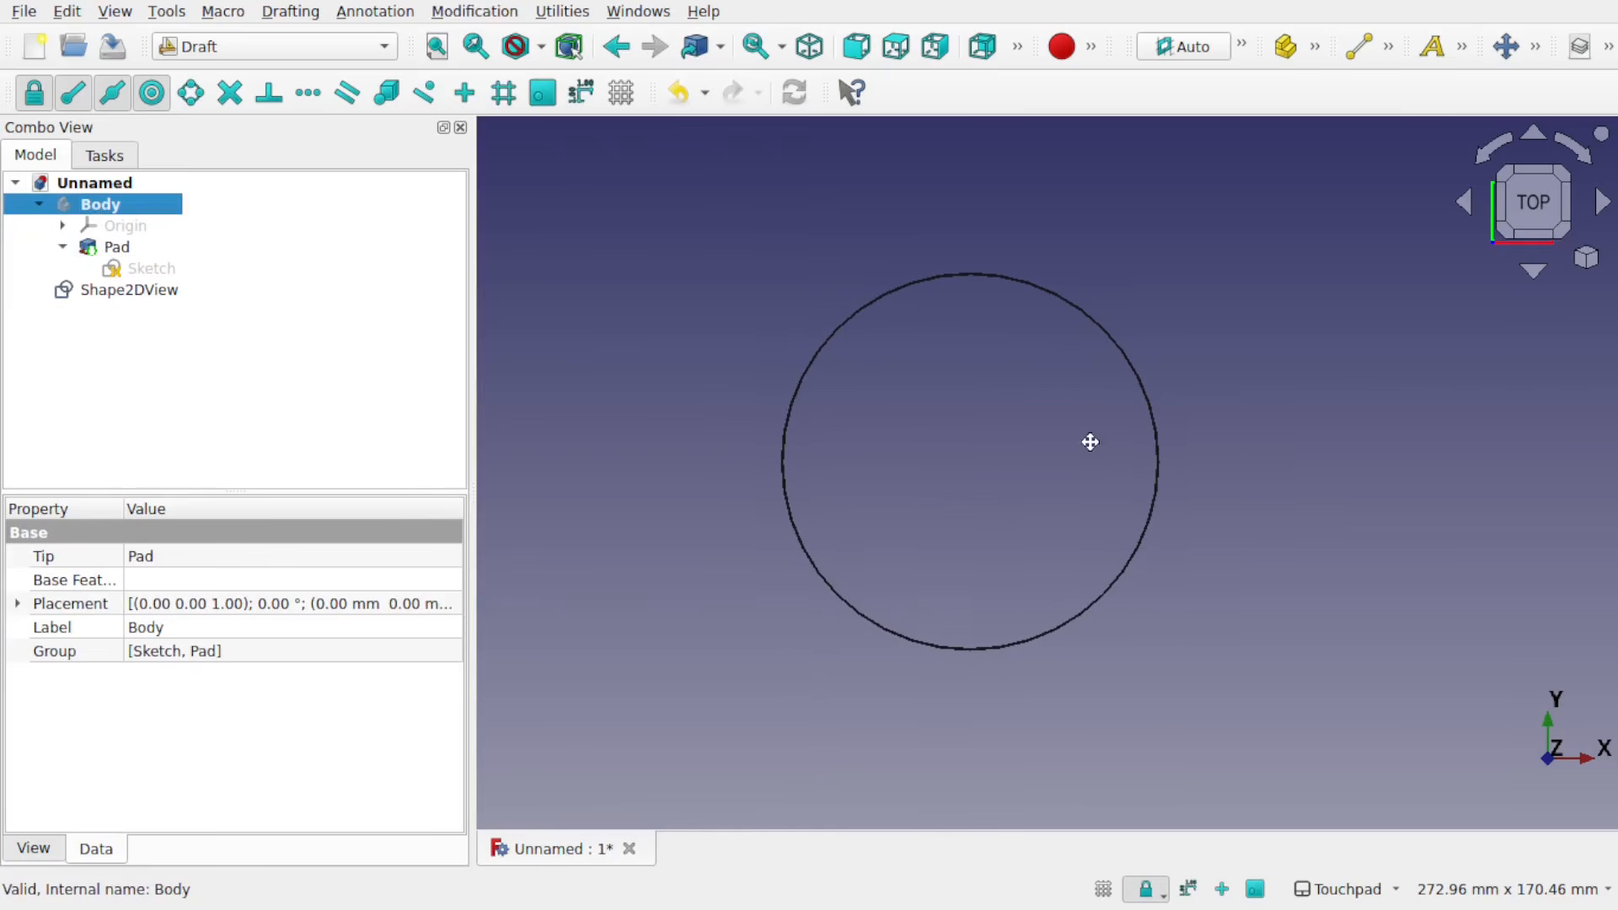
scroll(1033, 352, "down", 4)
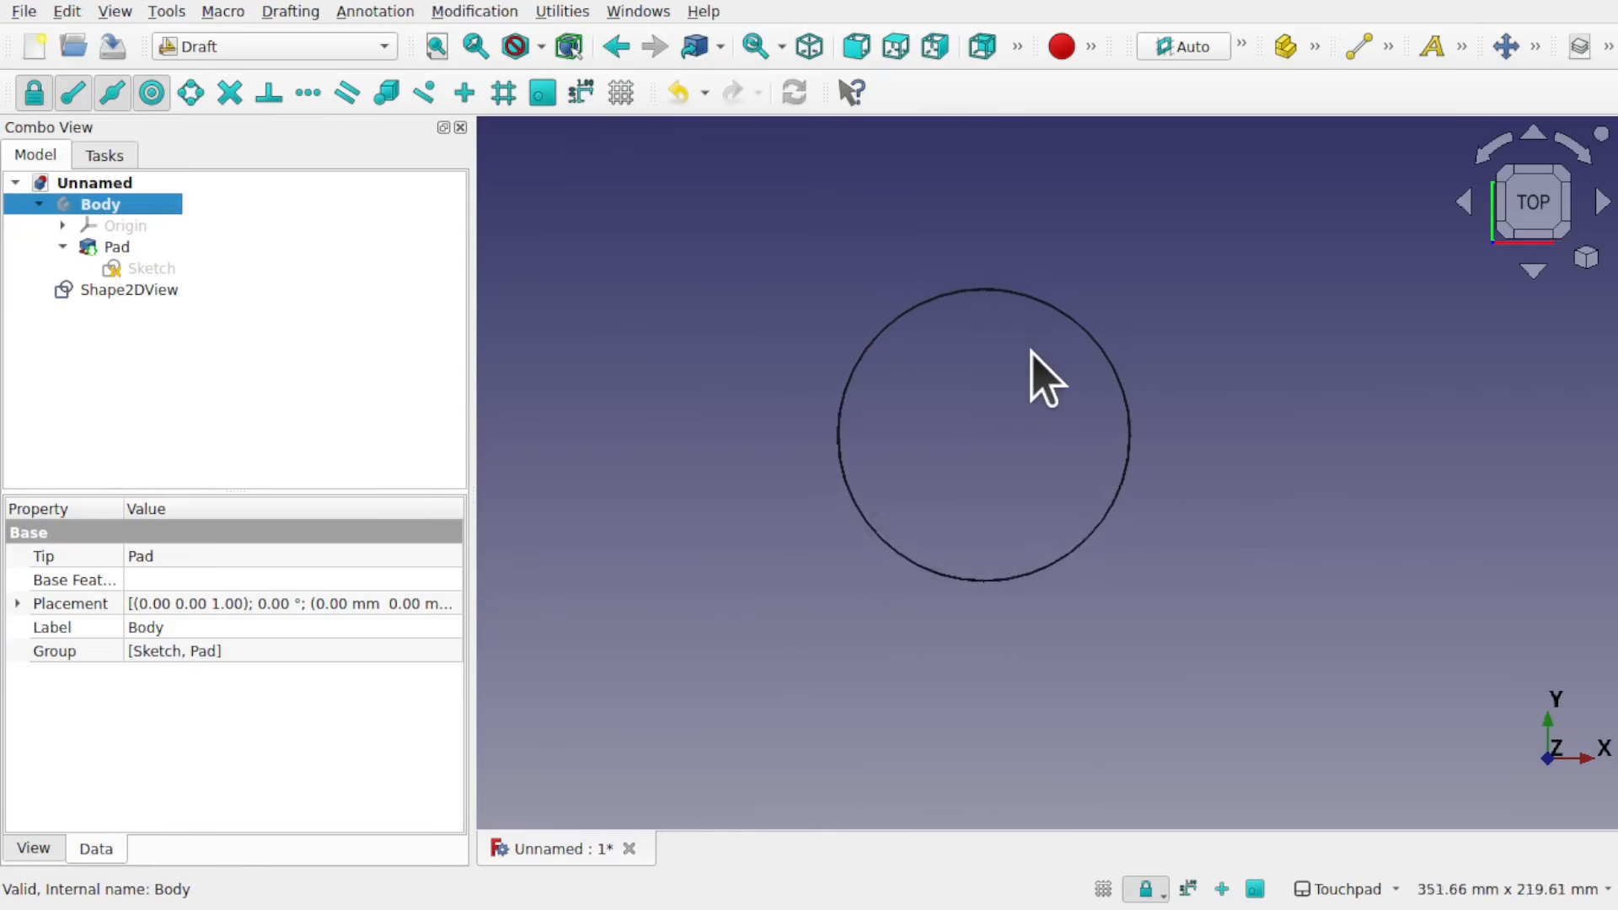
middle_click_drag(1197, 464, 994, 430)
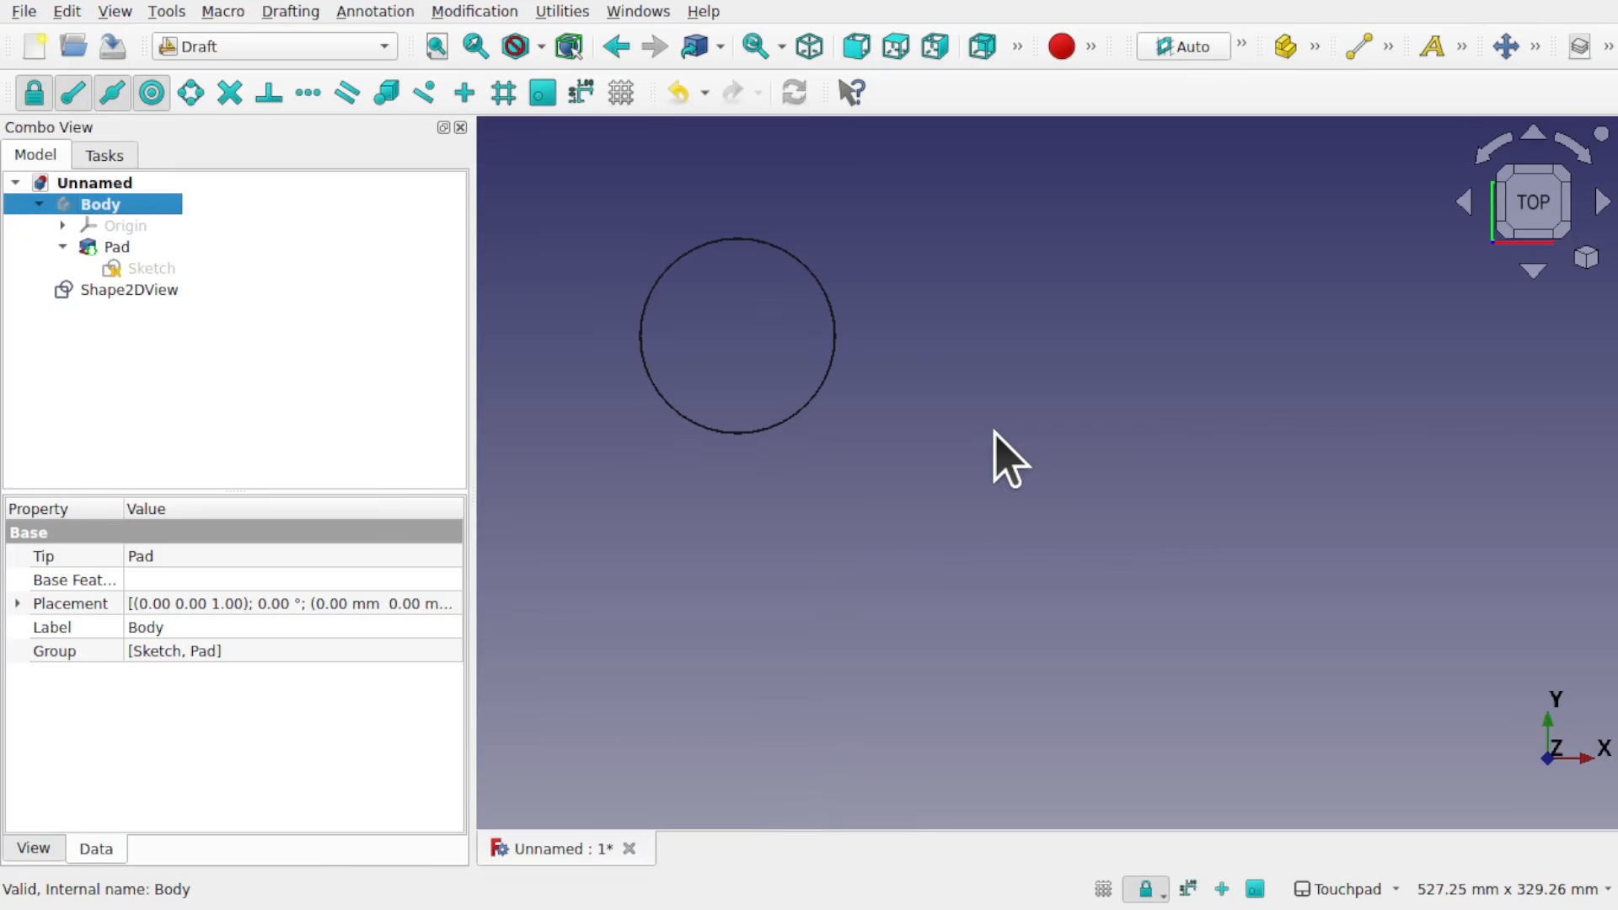
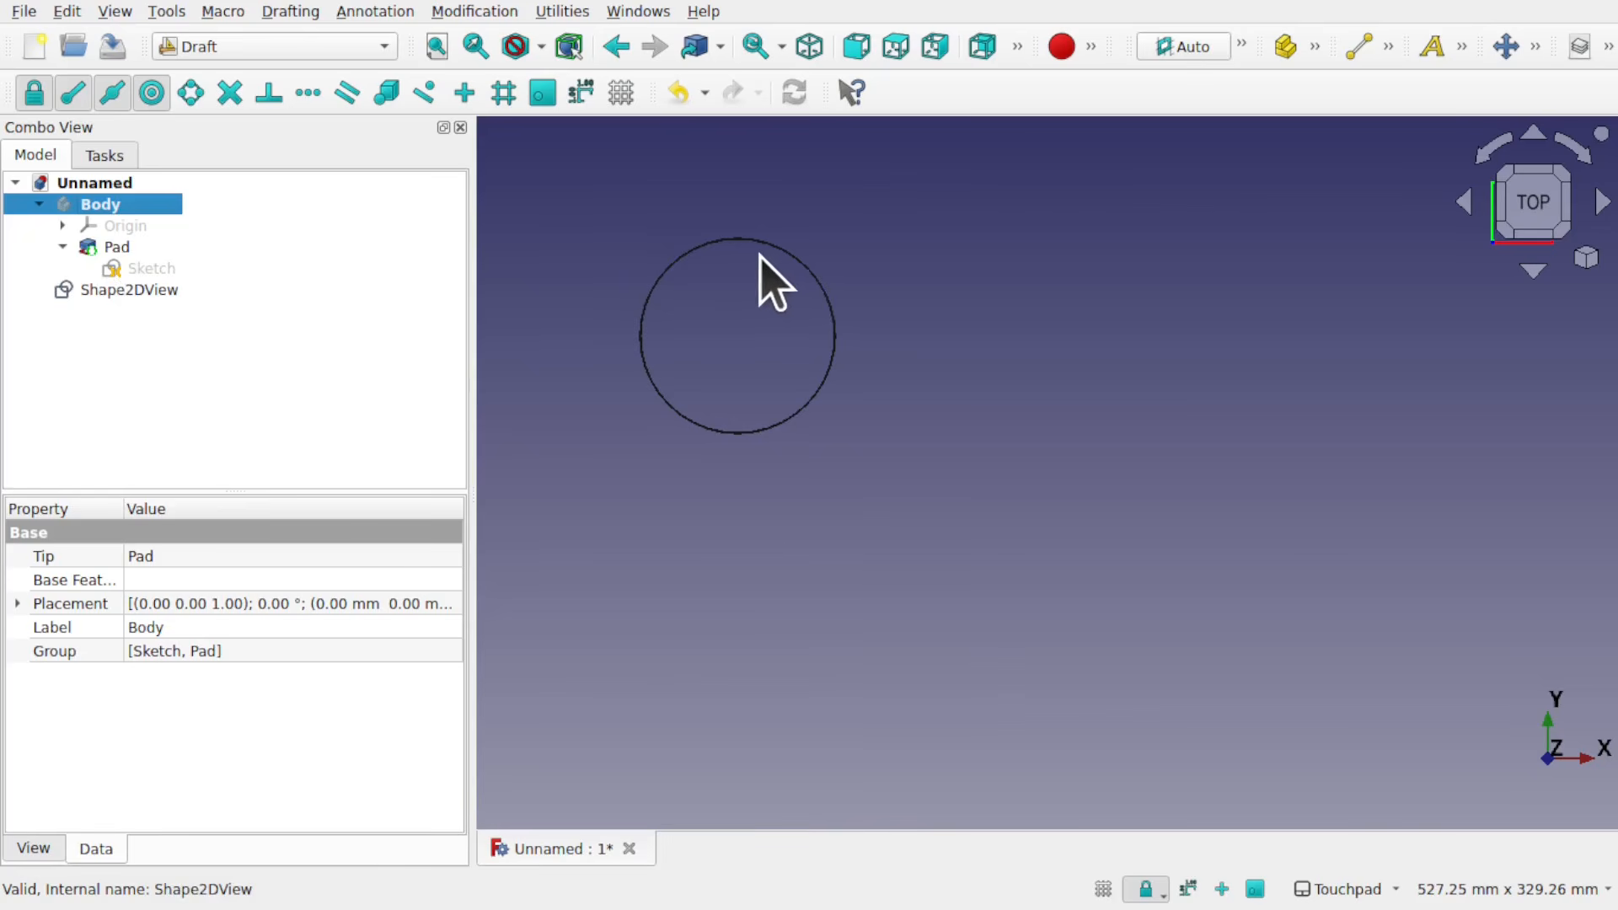
Step: Switch to the Part workbench and extrude the Shape2DView 10 mm along its normal
left_click(273, 51)
left_click(265, 536)
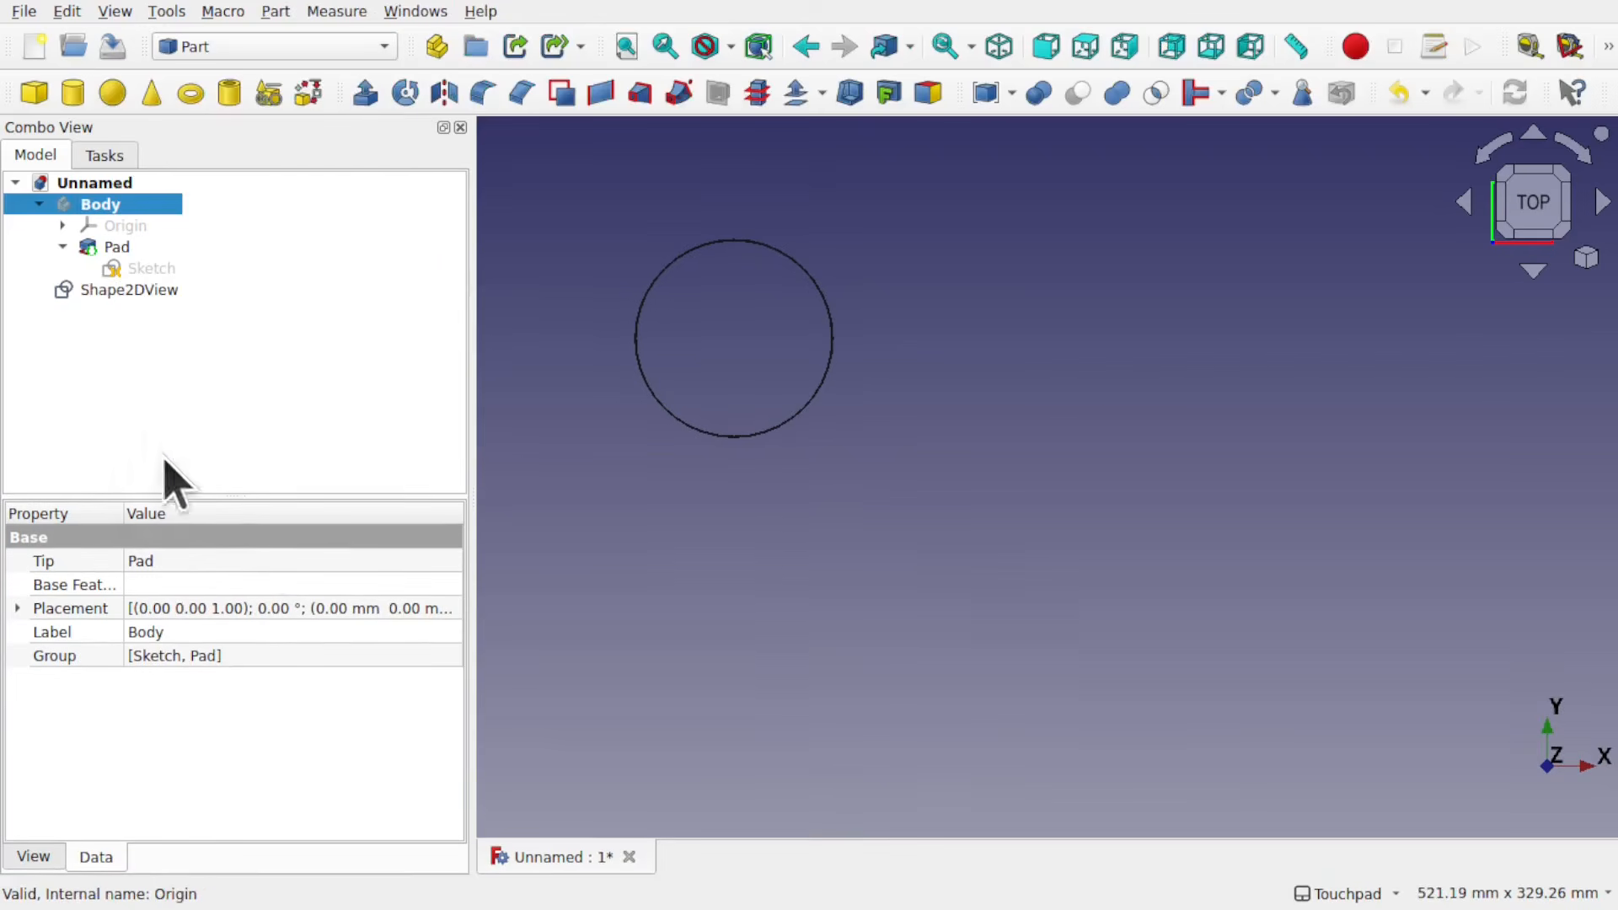
left_click(137, 290)
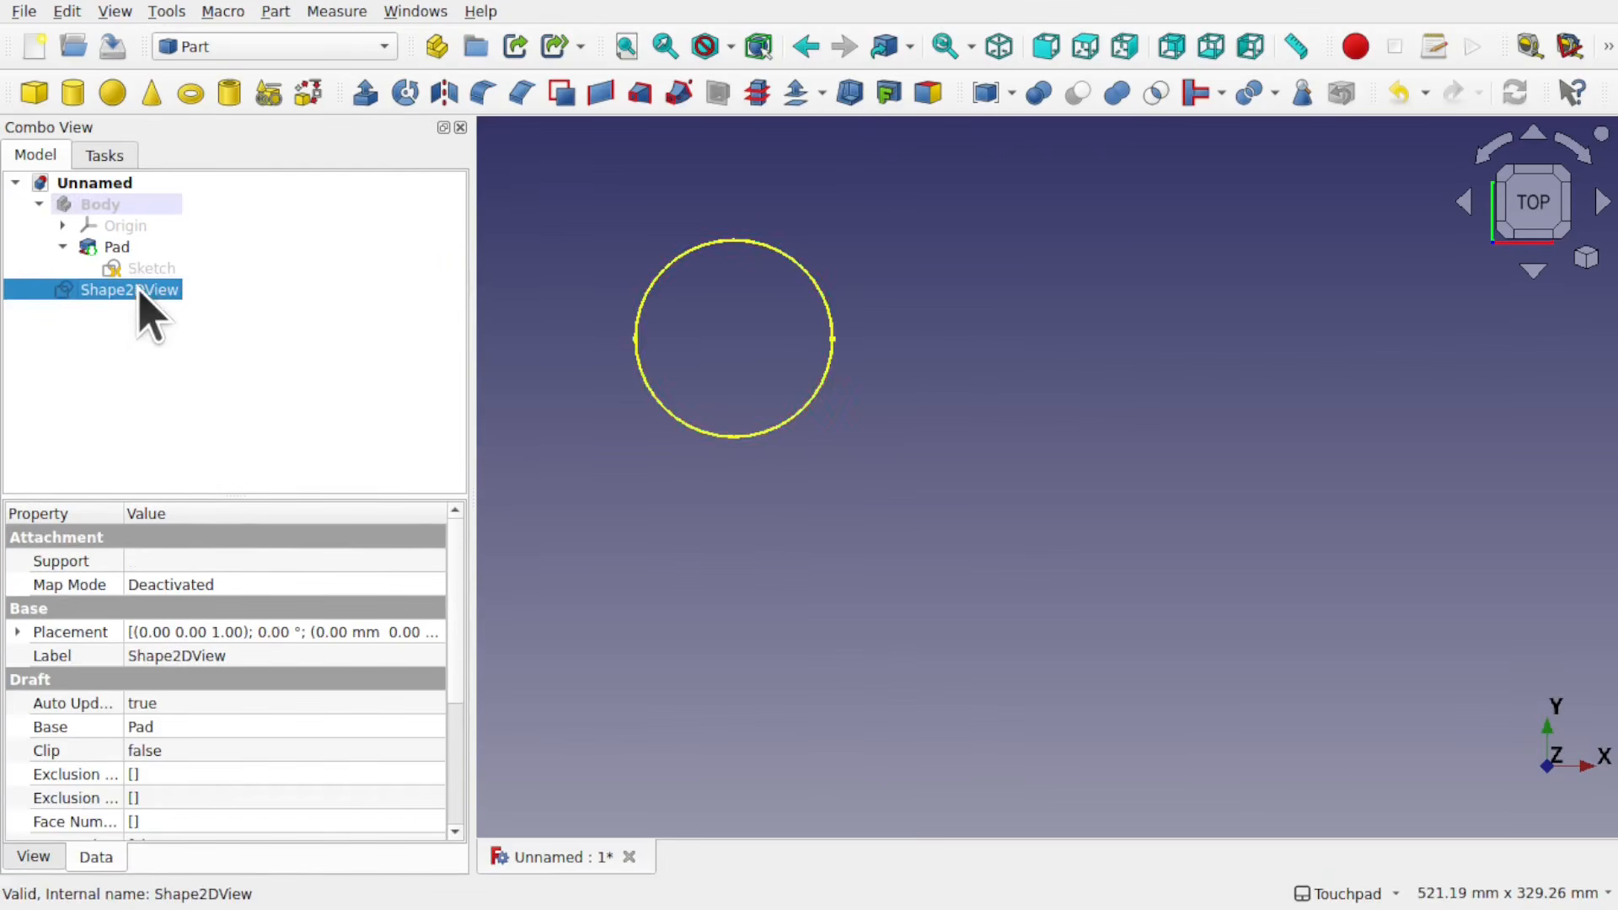
left_click(364, 93)
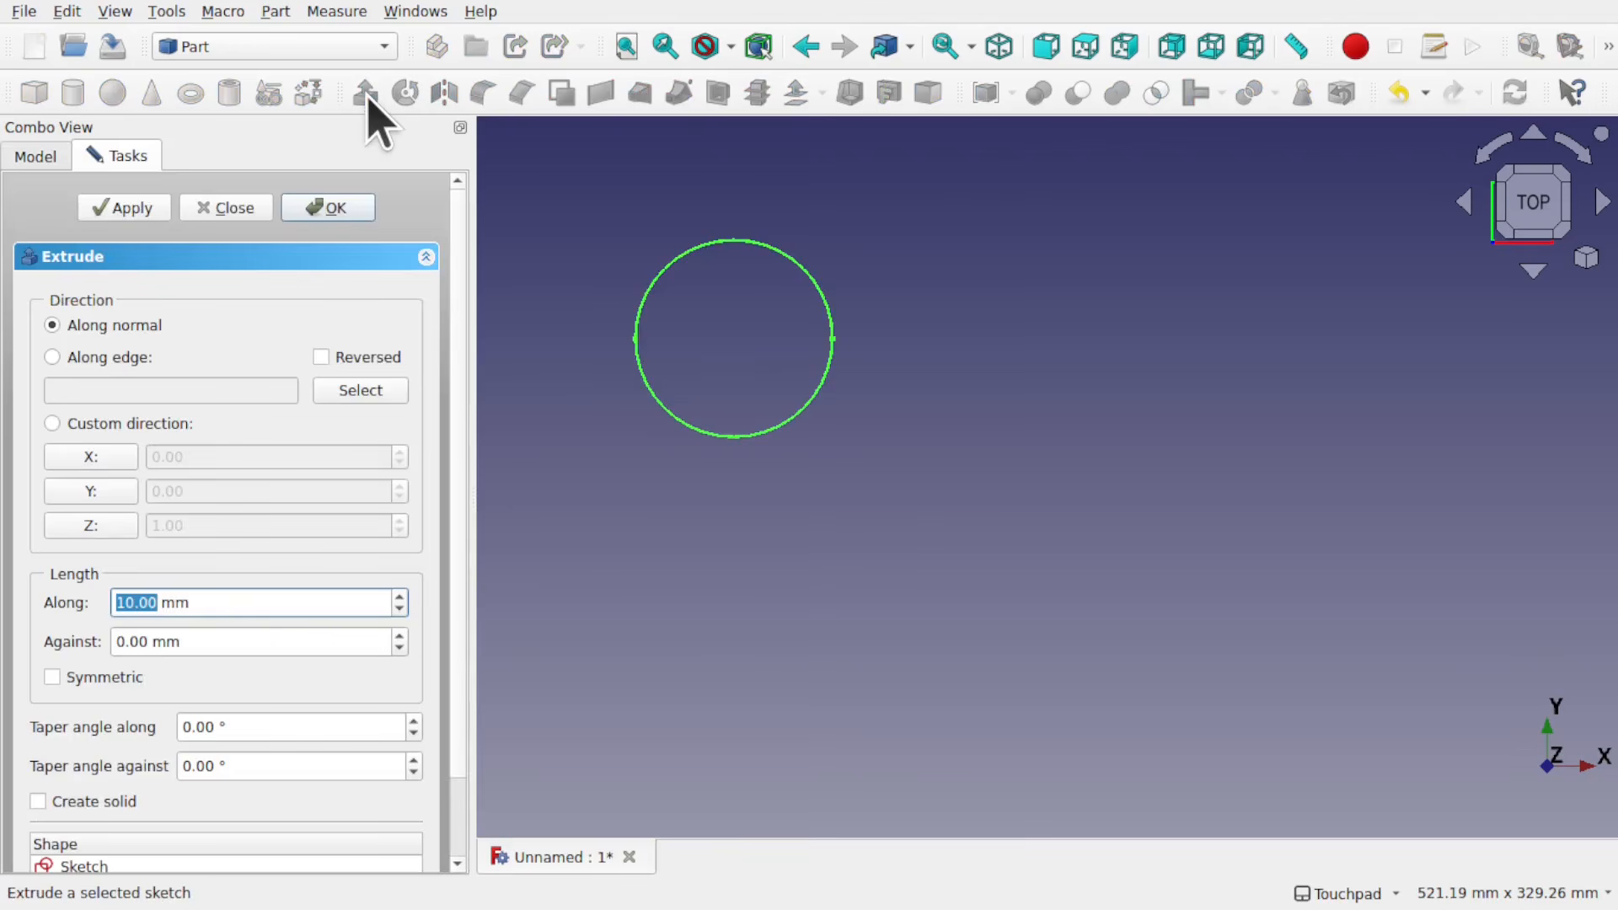
left_click(305, 209)
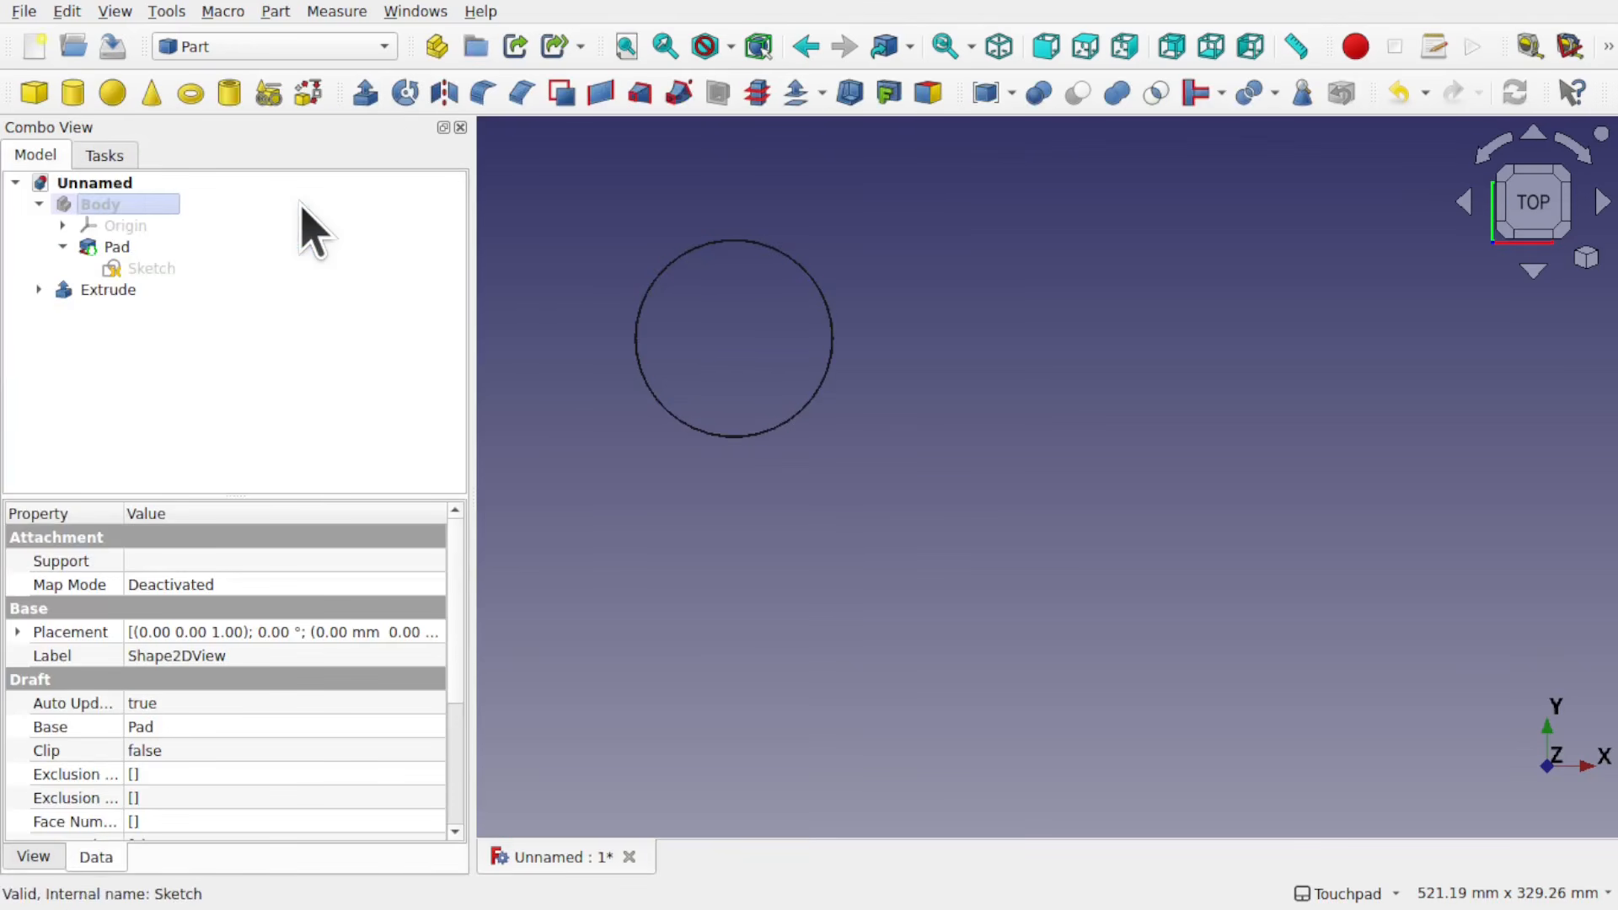
left_click(39, 290)
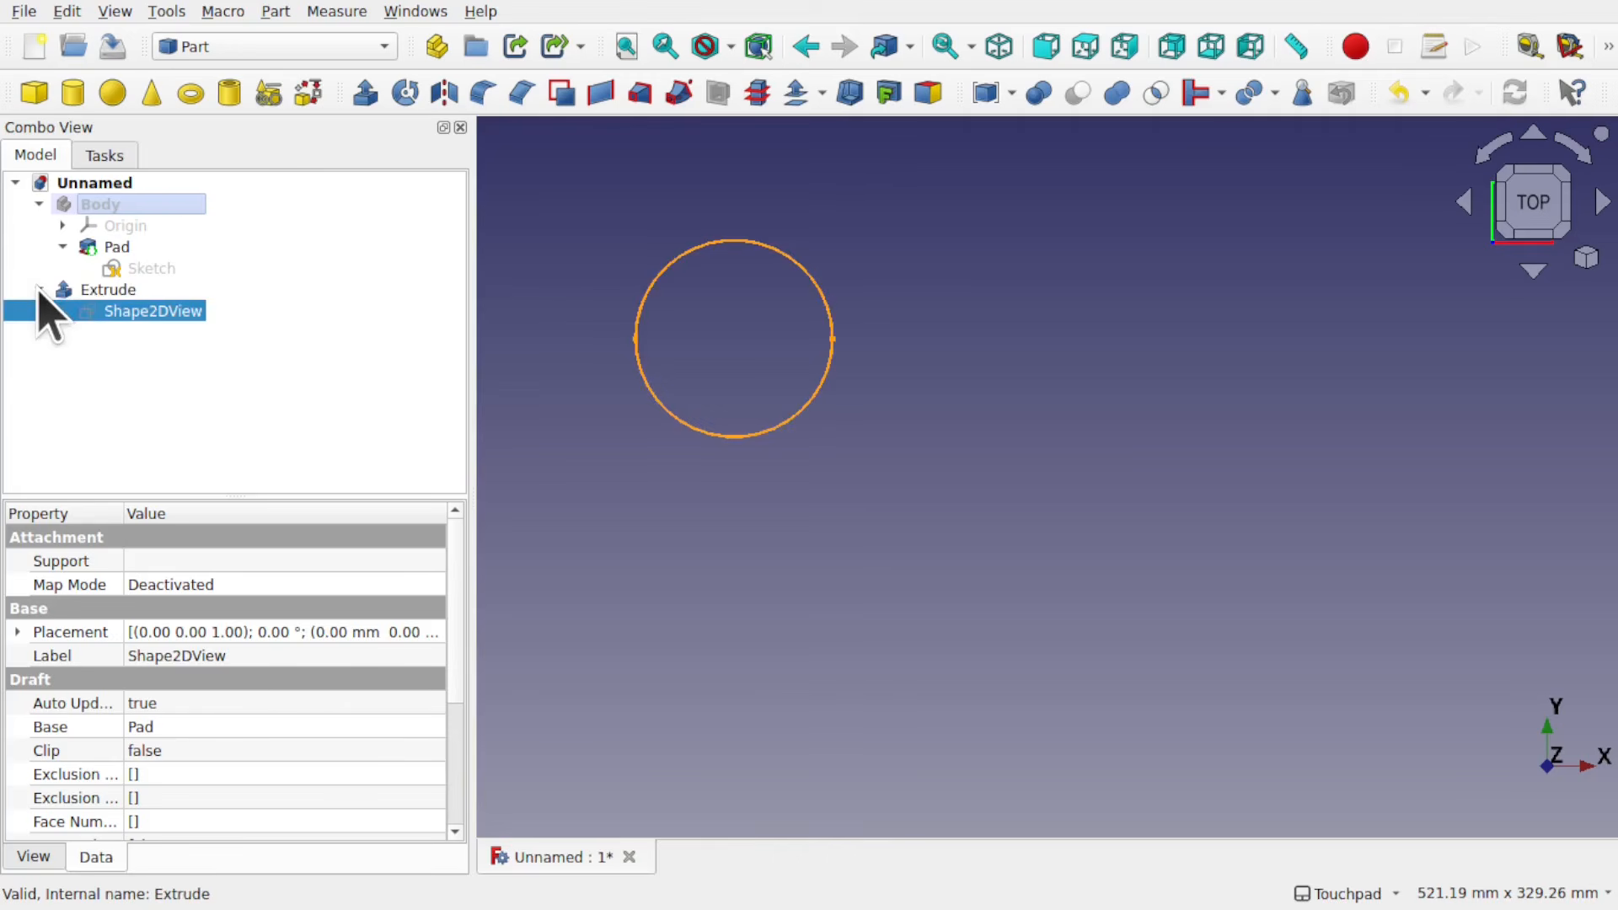
left_click(39, 290)
Step: Try to make the extrusion a solid by setting its Solid property to true, and check its status
left_click(107, 290)
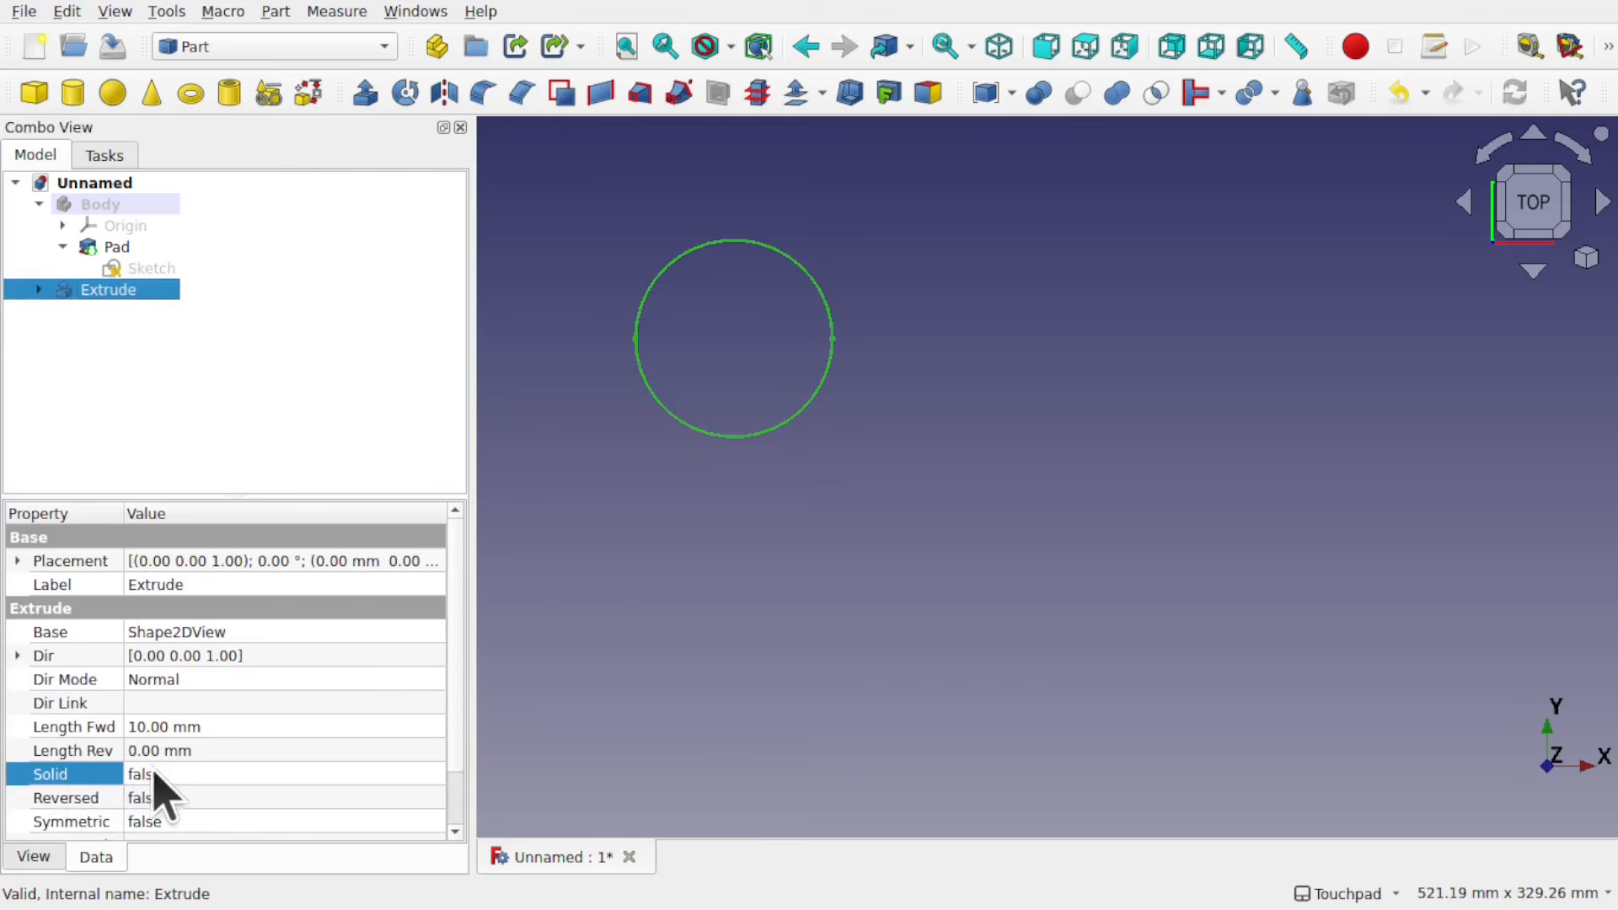
left_click(196, 776)
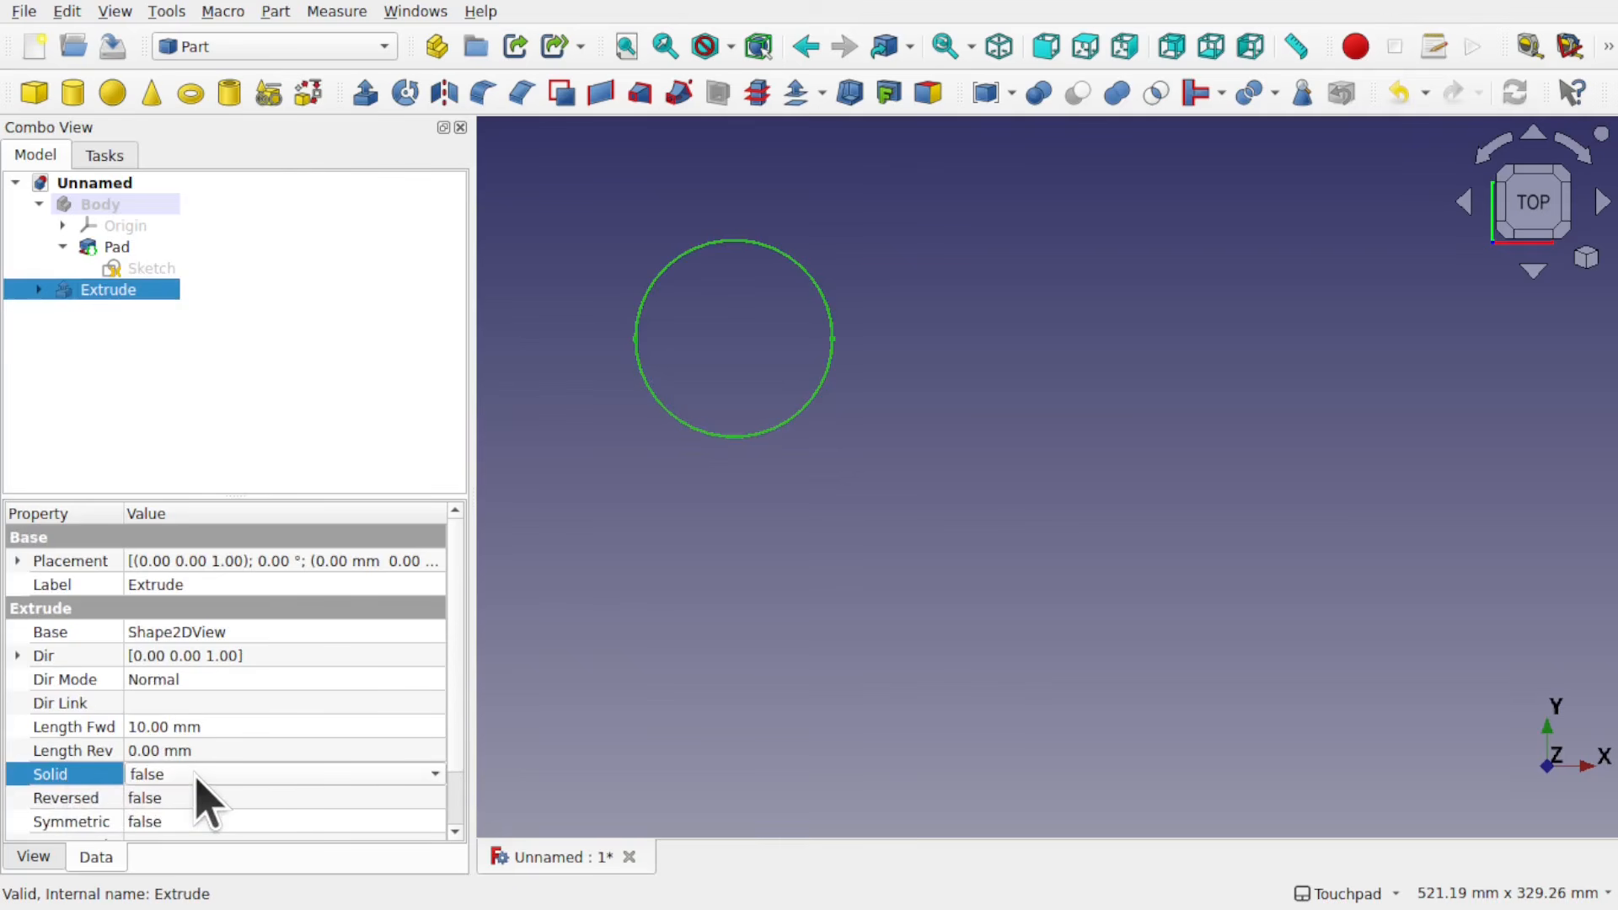
left_click(197, 775)
left_click(205, 797)
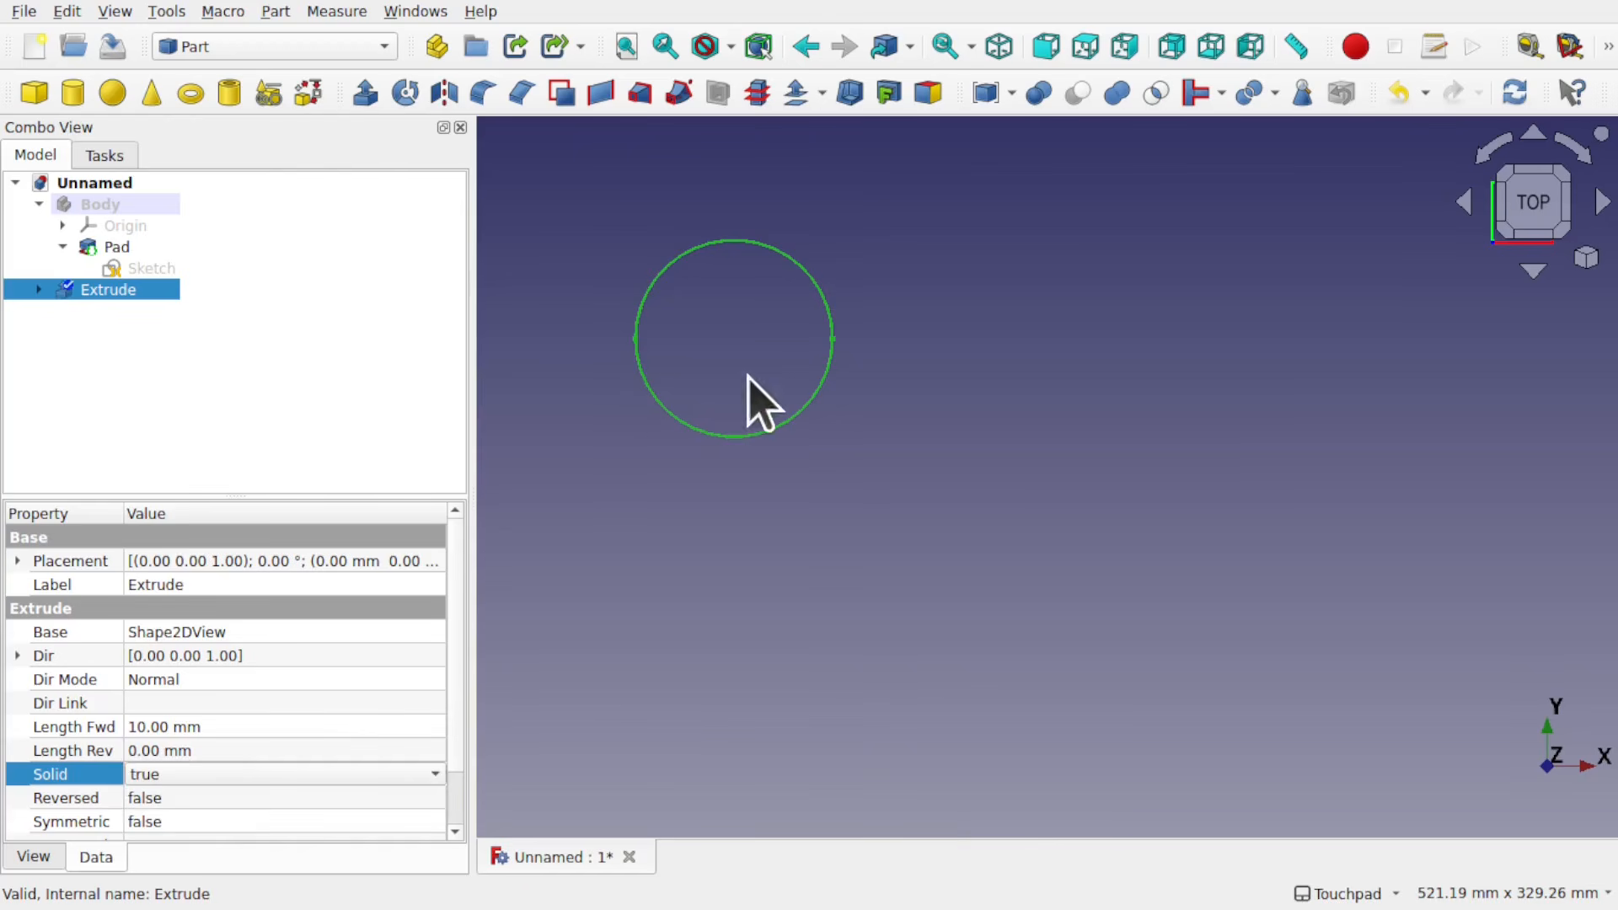
left_click(649, 483)
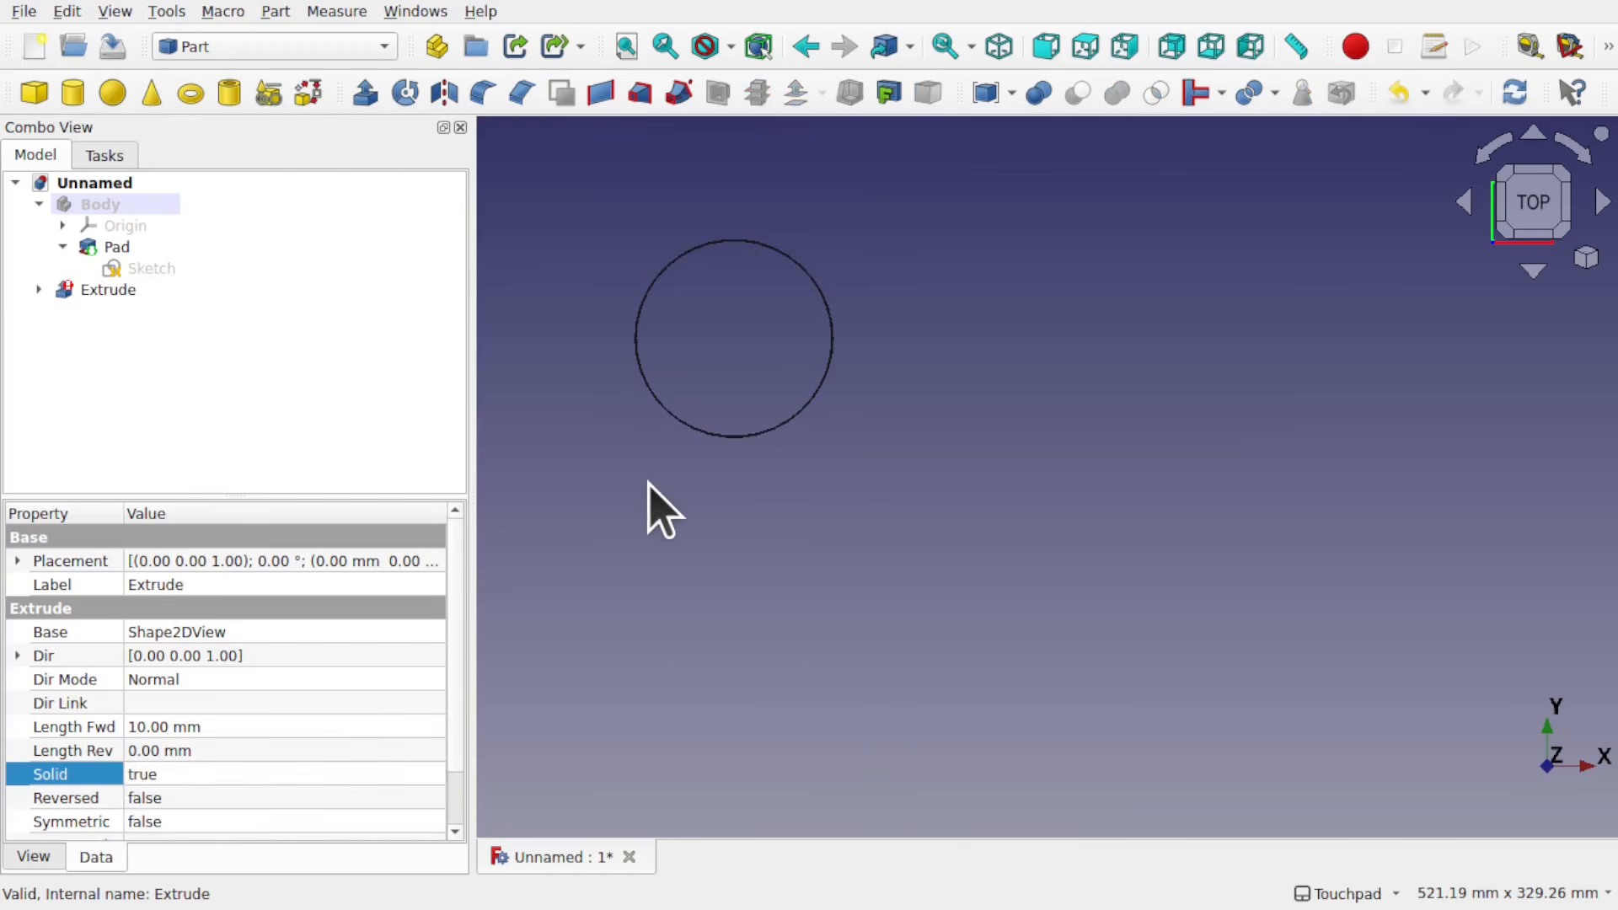
mouse_move(85, 294)
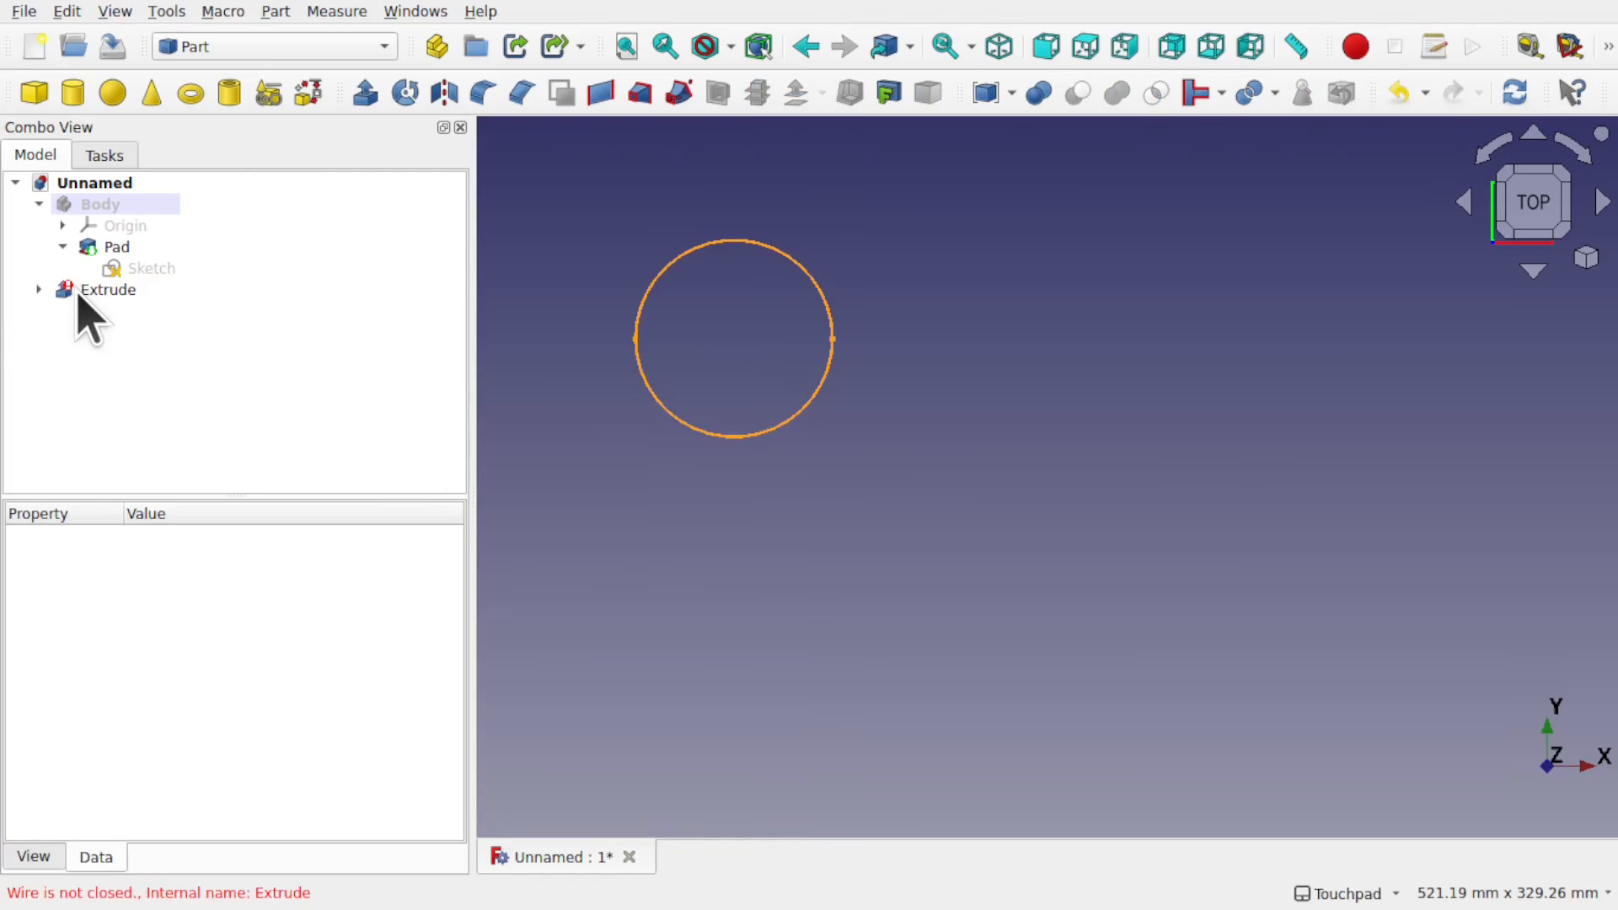
Step: Examine the extruded circle's outline up close along its sides and upper arc, looking for doubled or open edges
scroll(796, 339, "up", 5)
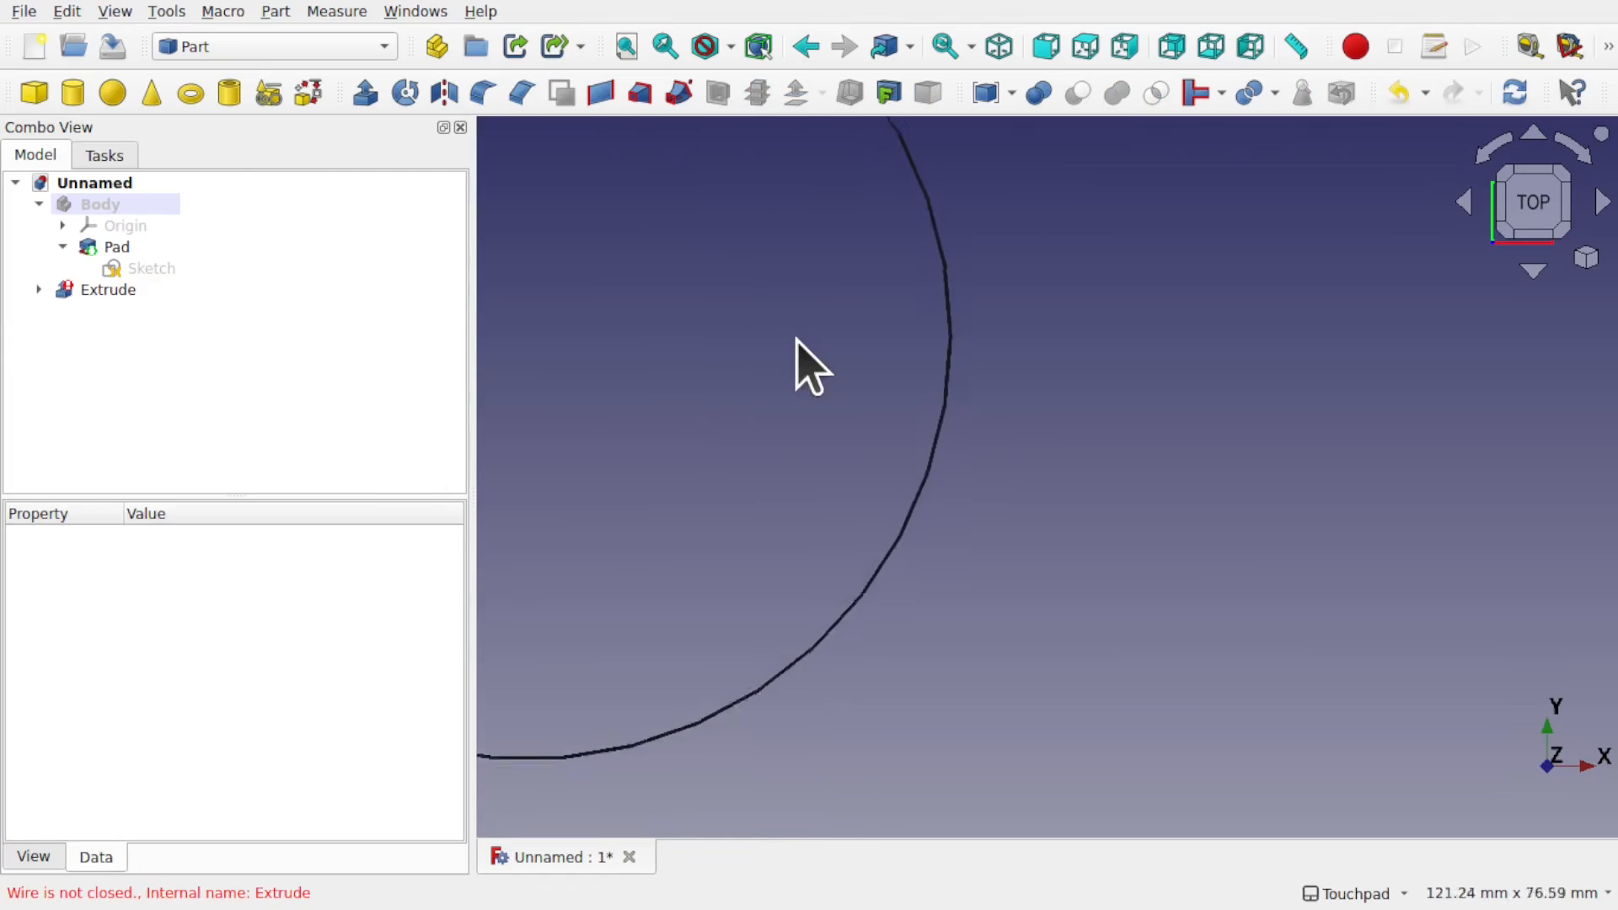
scroll(966, 419, "up", 8)
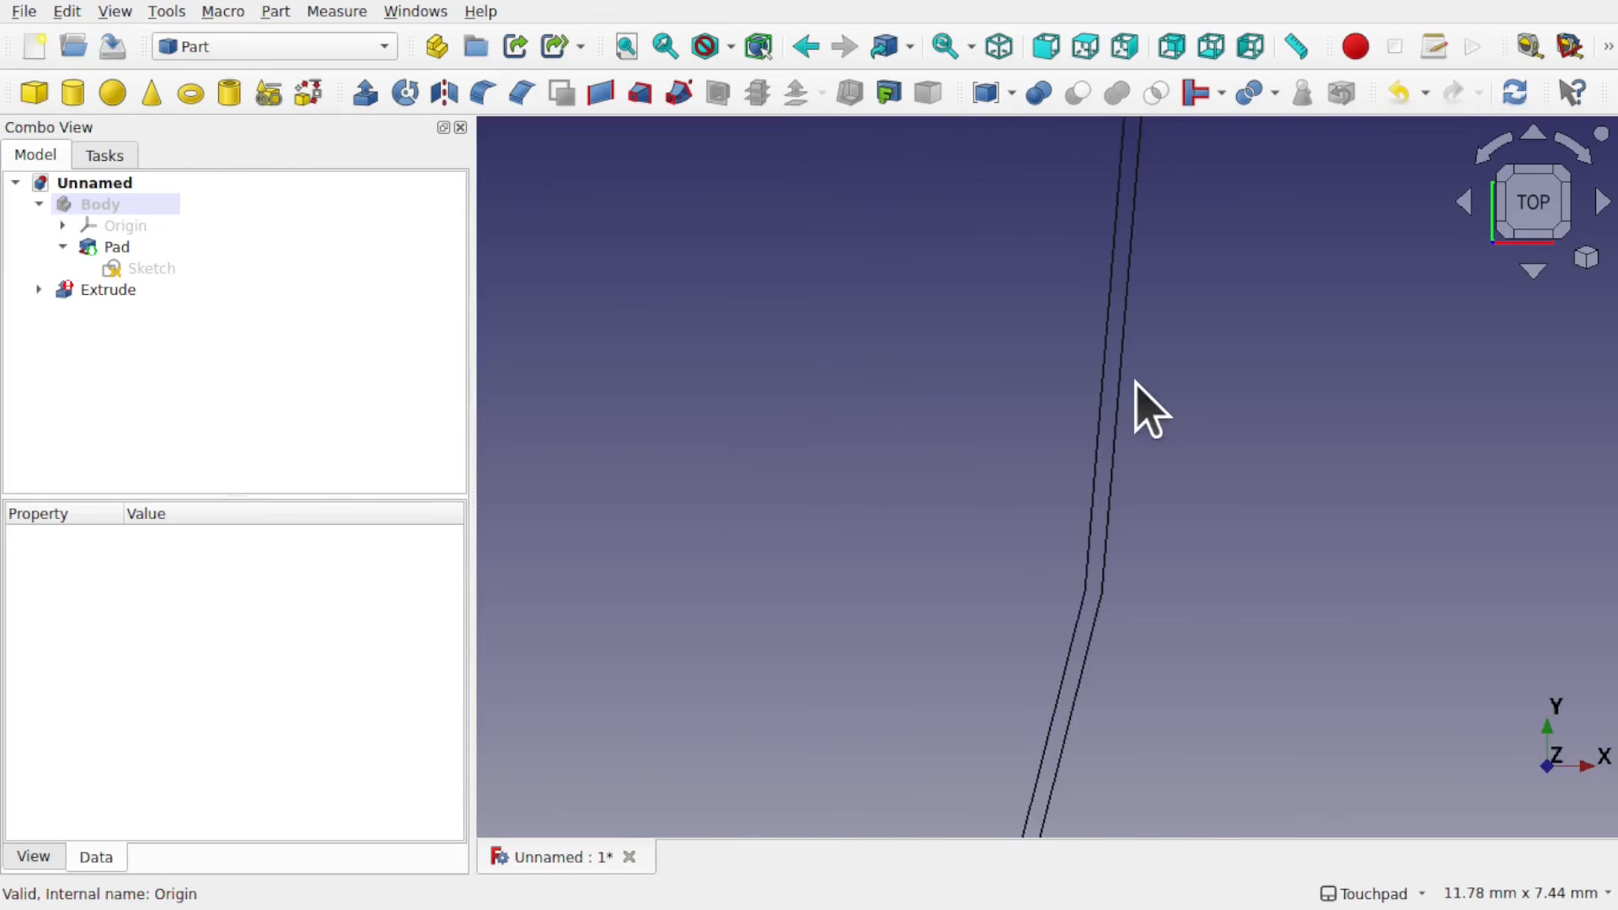
scroll(1136, 382, "down", 4)
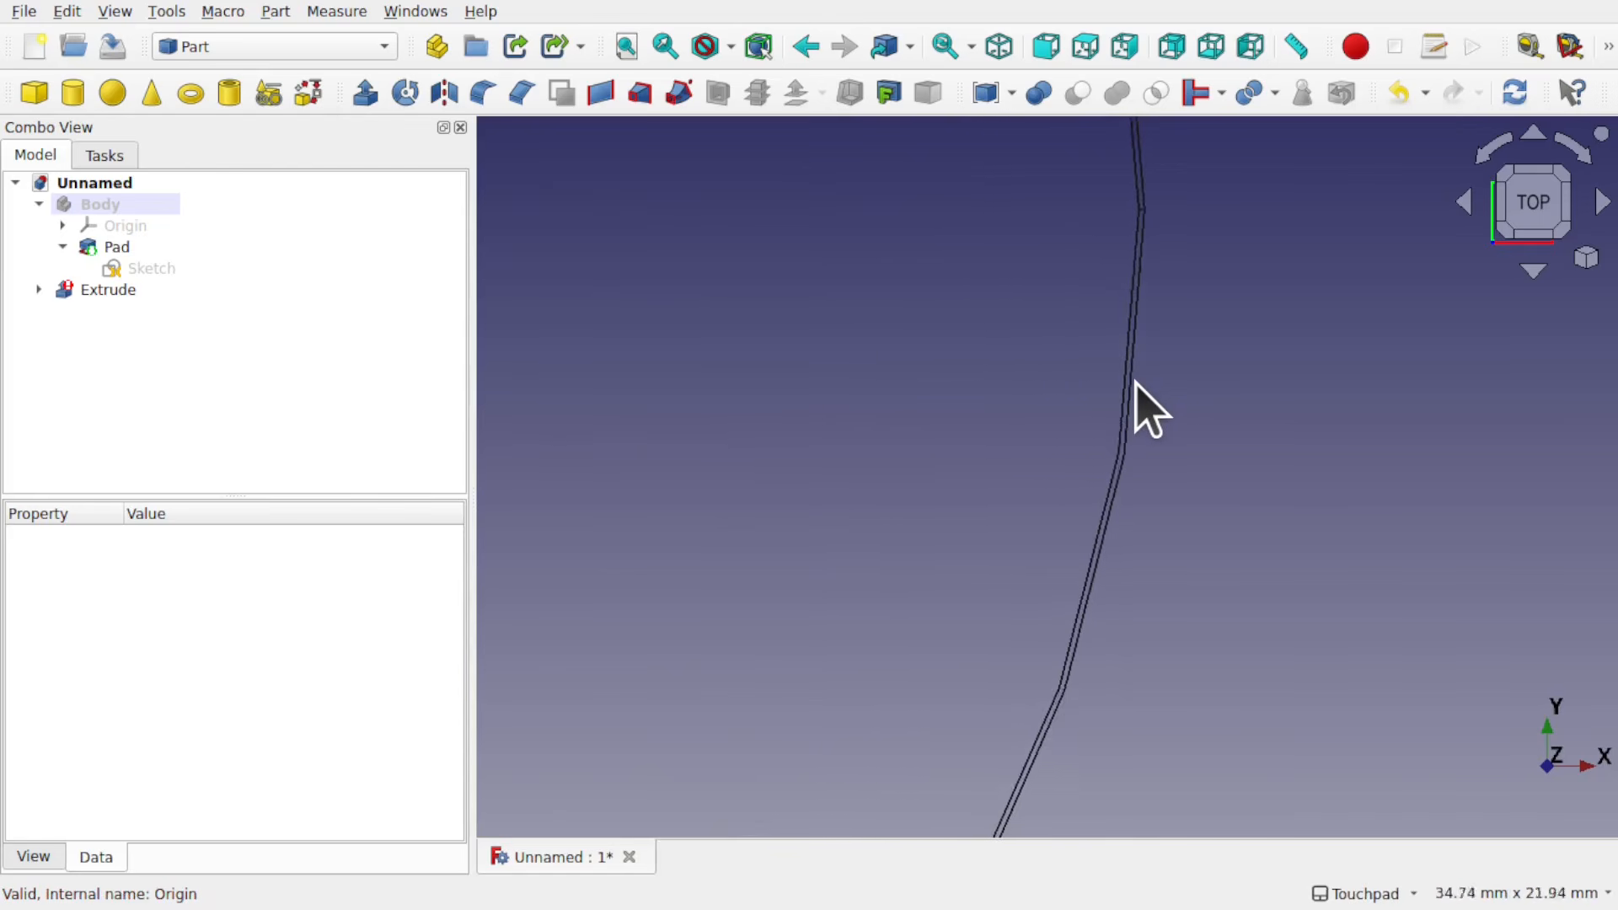
scroll(1135, 381, "up", 4)
scroll(1135, 381, "down", 1)
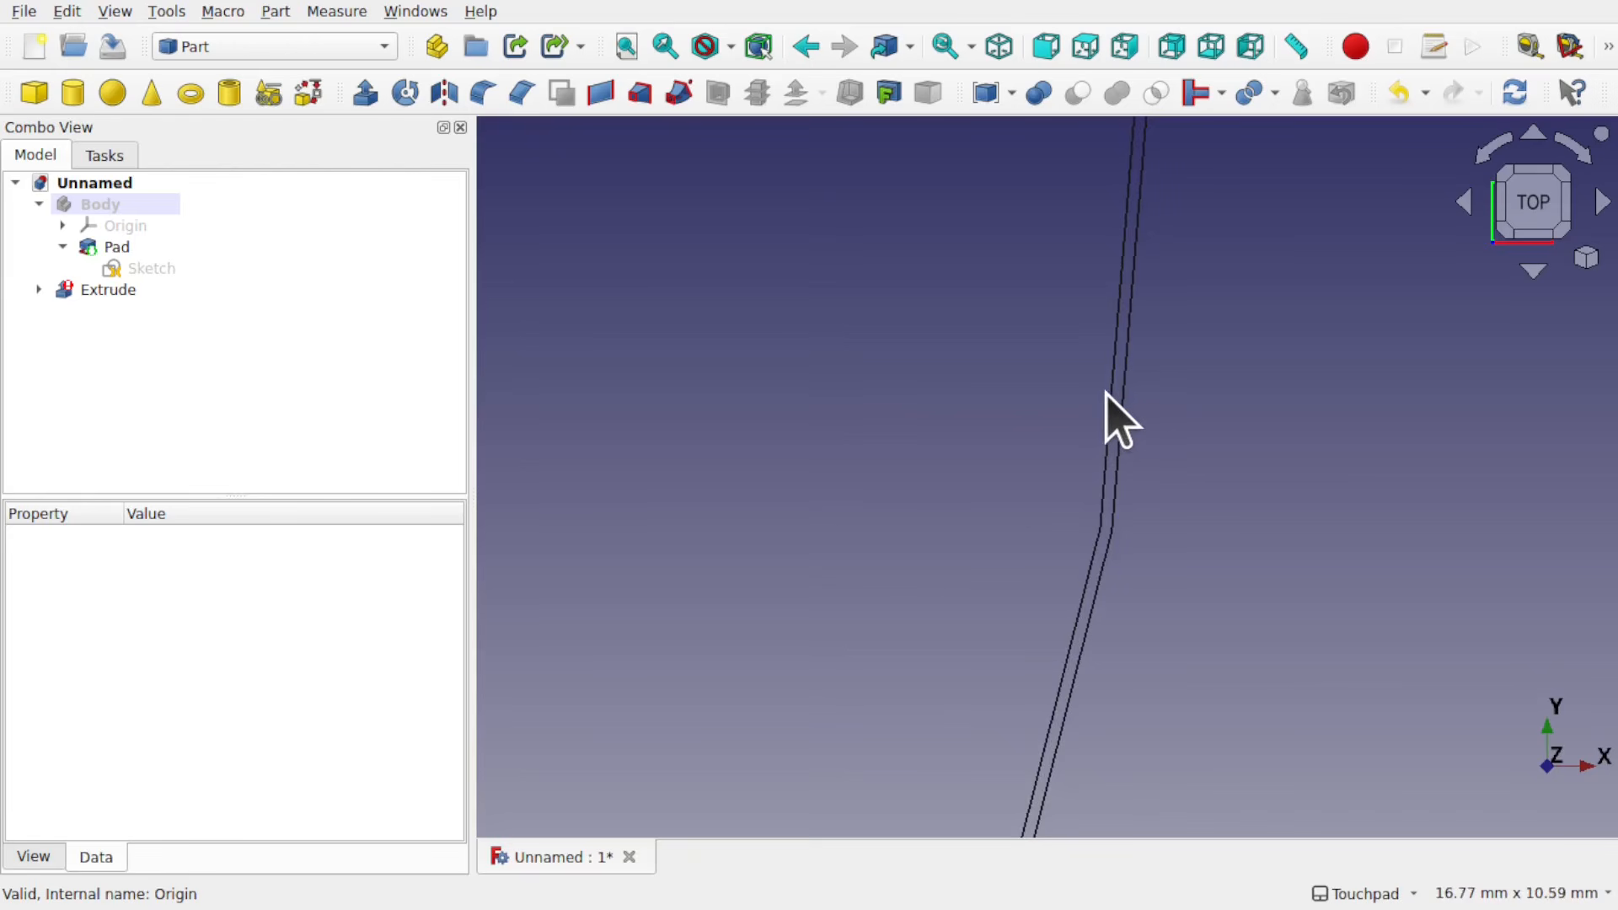
scroll(1105, 494, "down", 10)
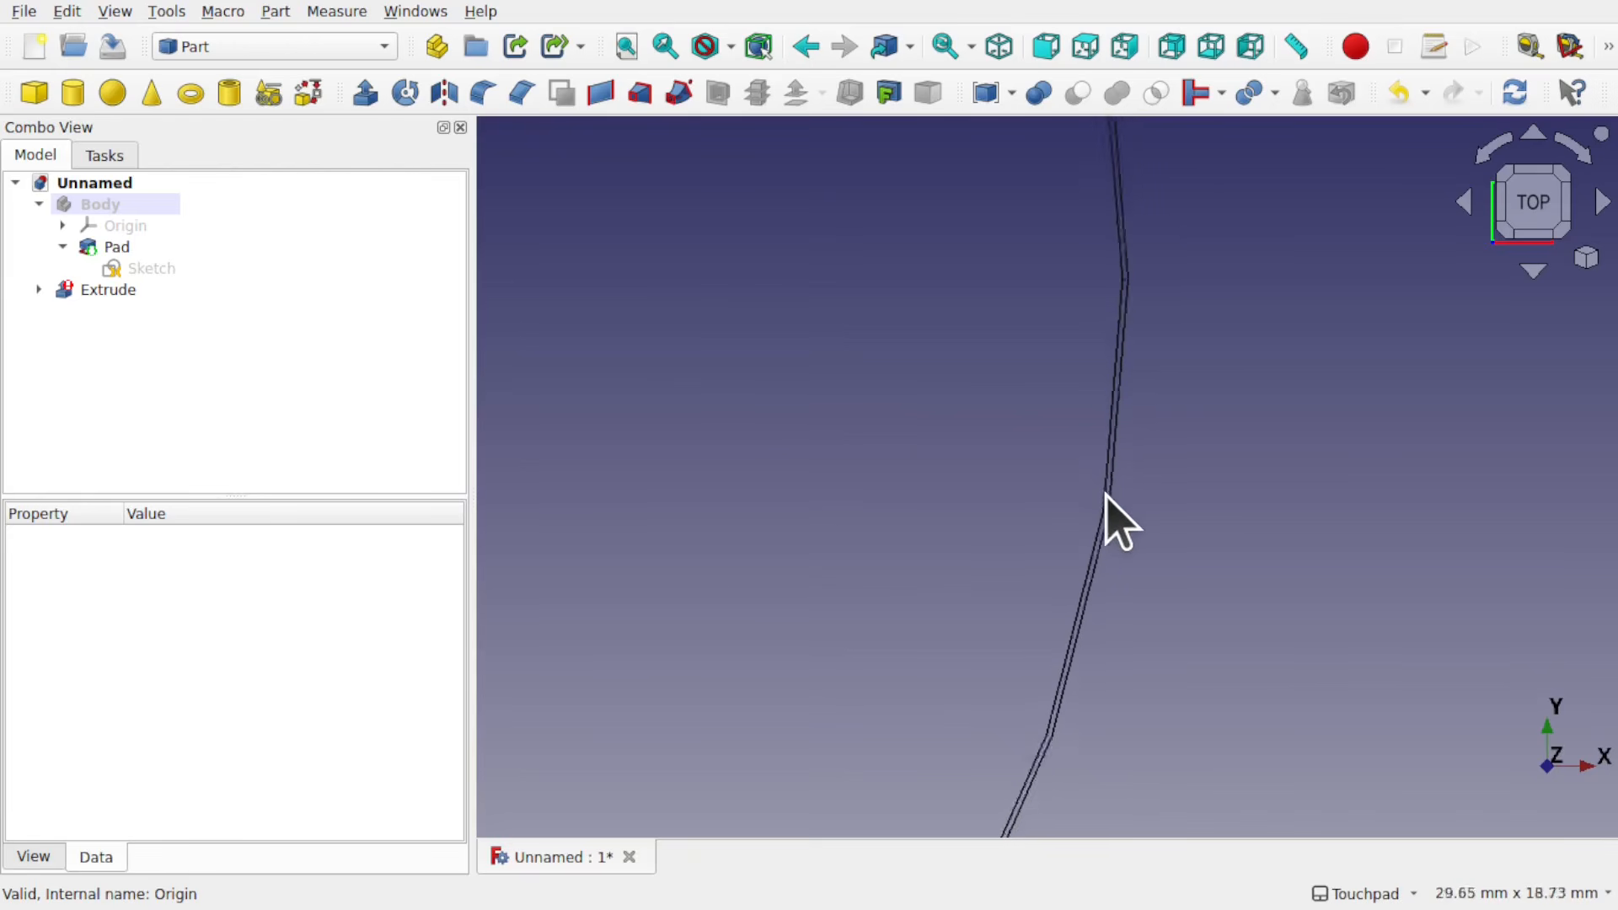
scroll(1105, 494, "up", 2)
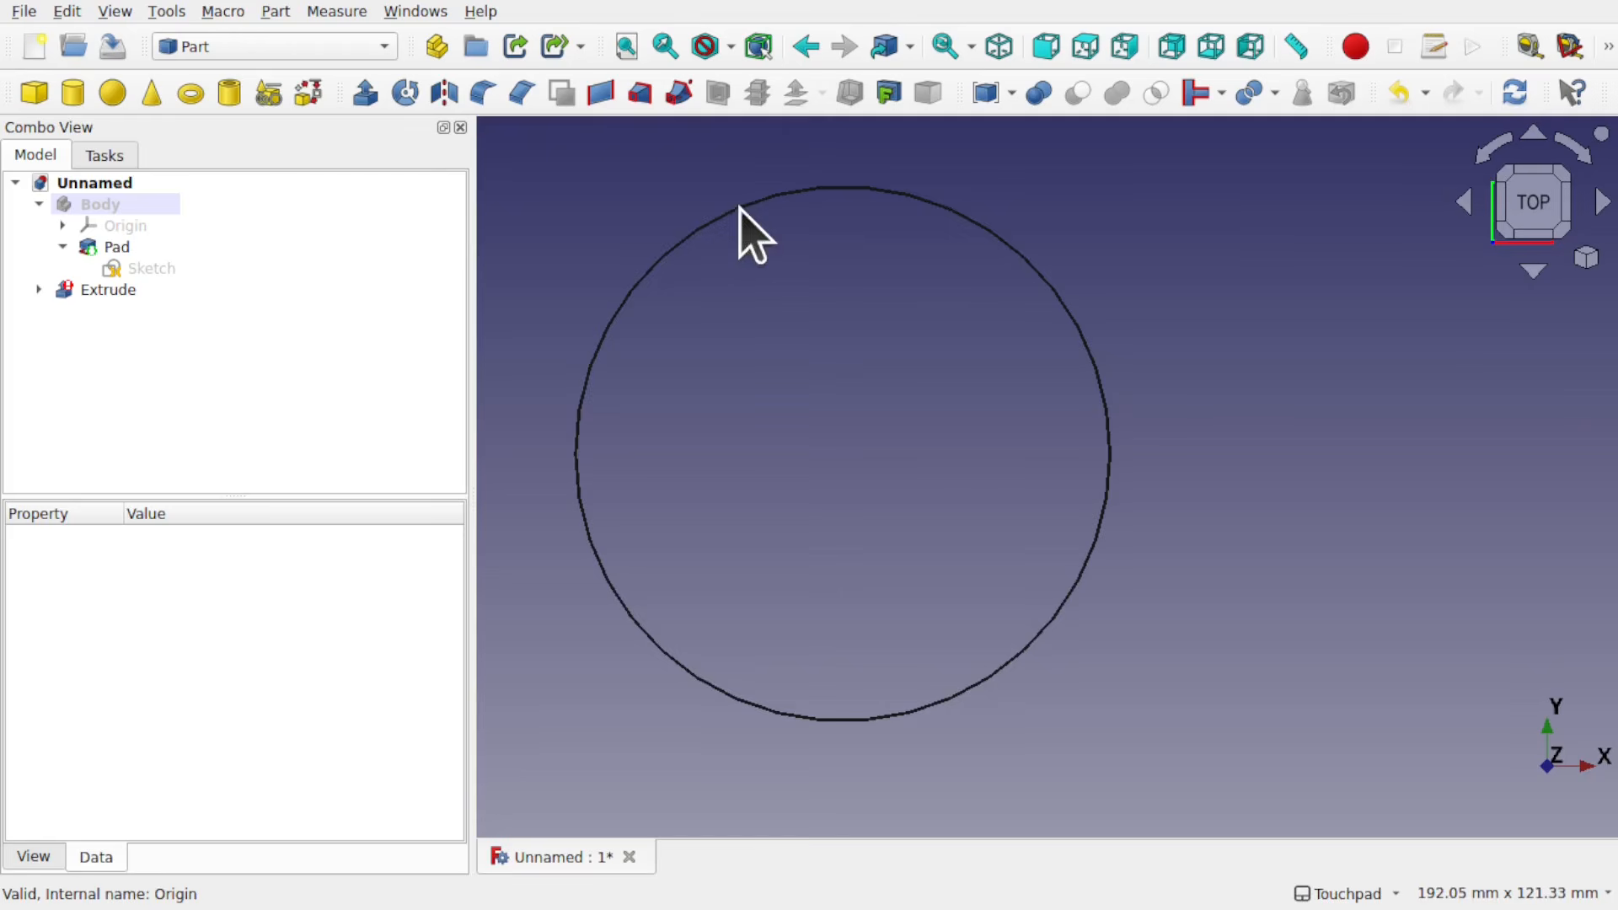
scroll(751, 200, "up", 10)
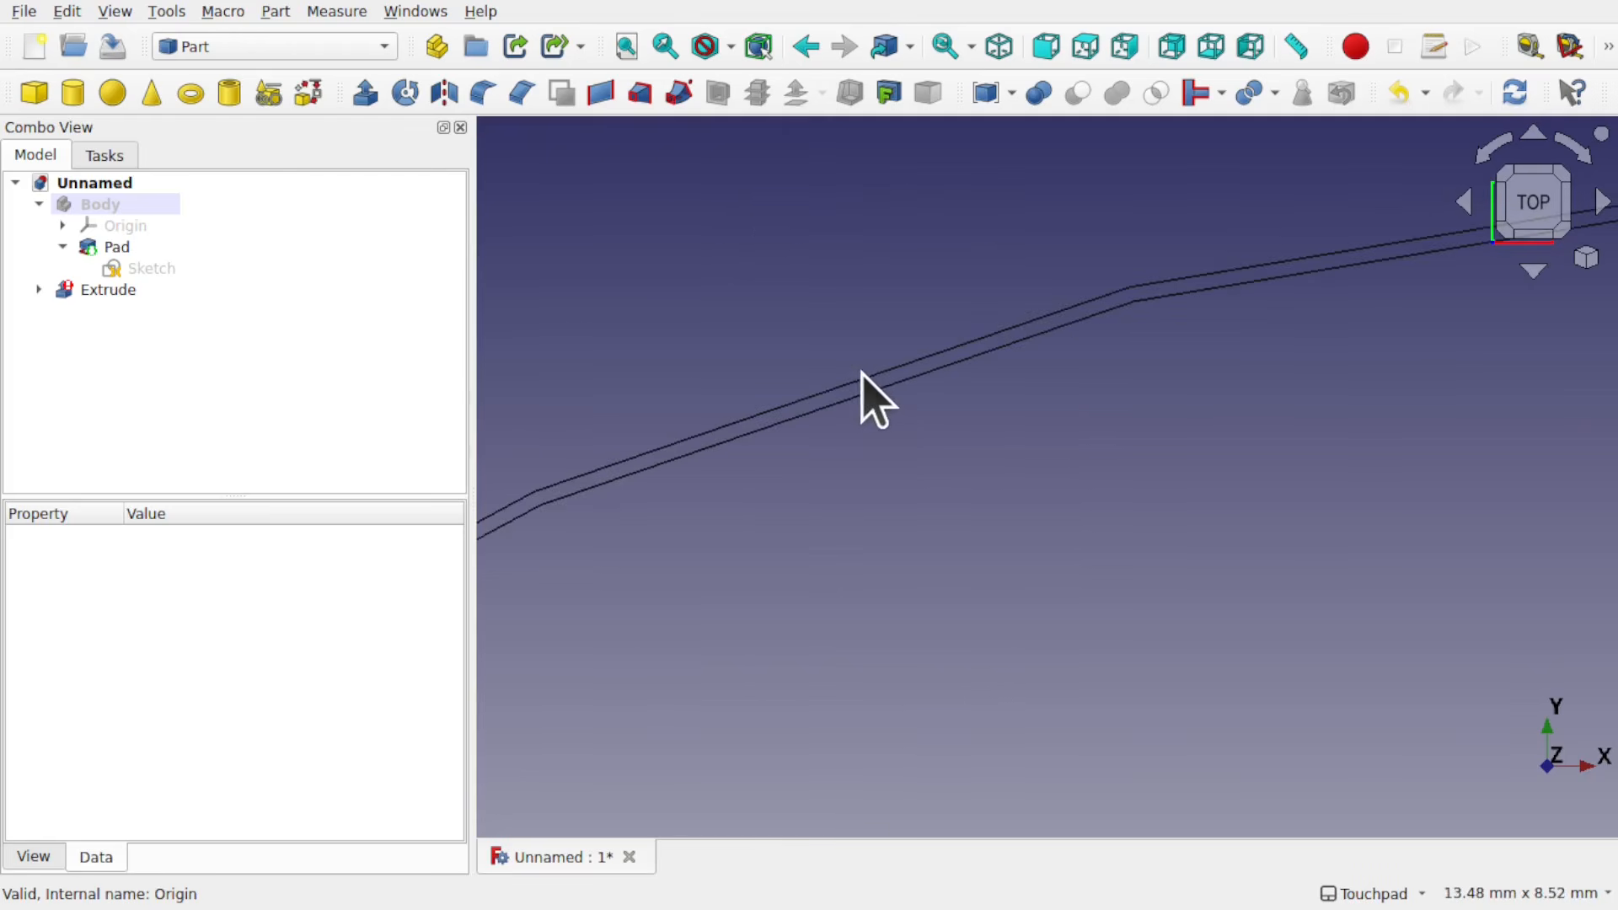
scroll(937, 352, "down", 4)
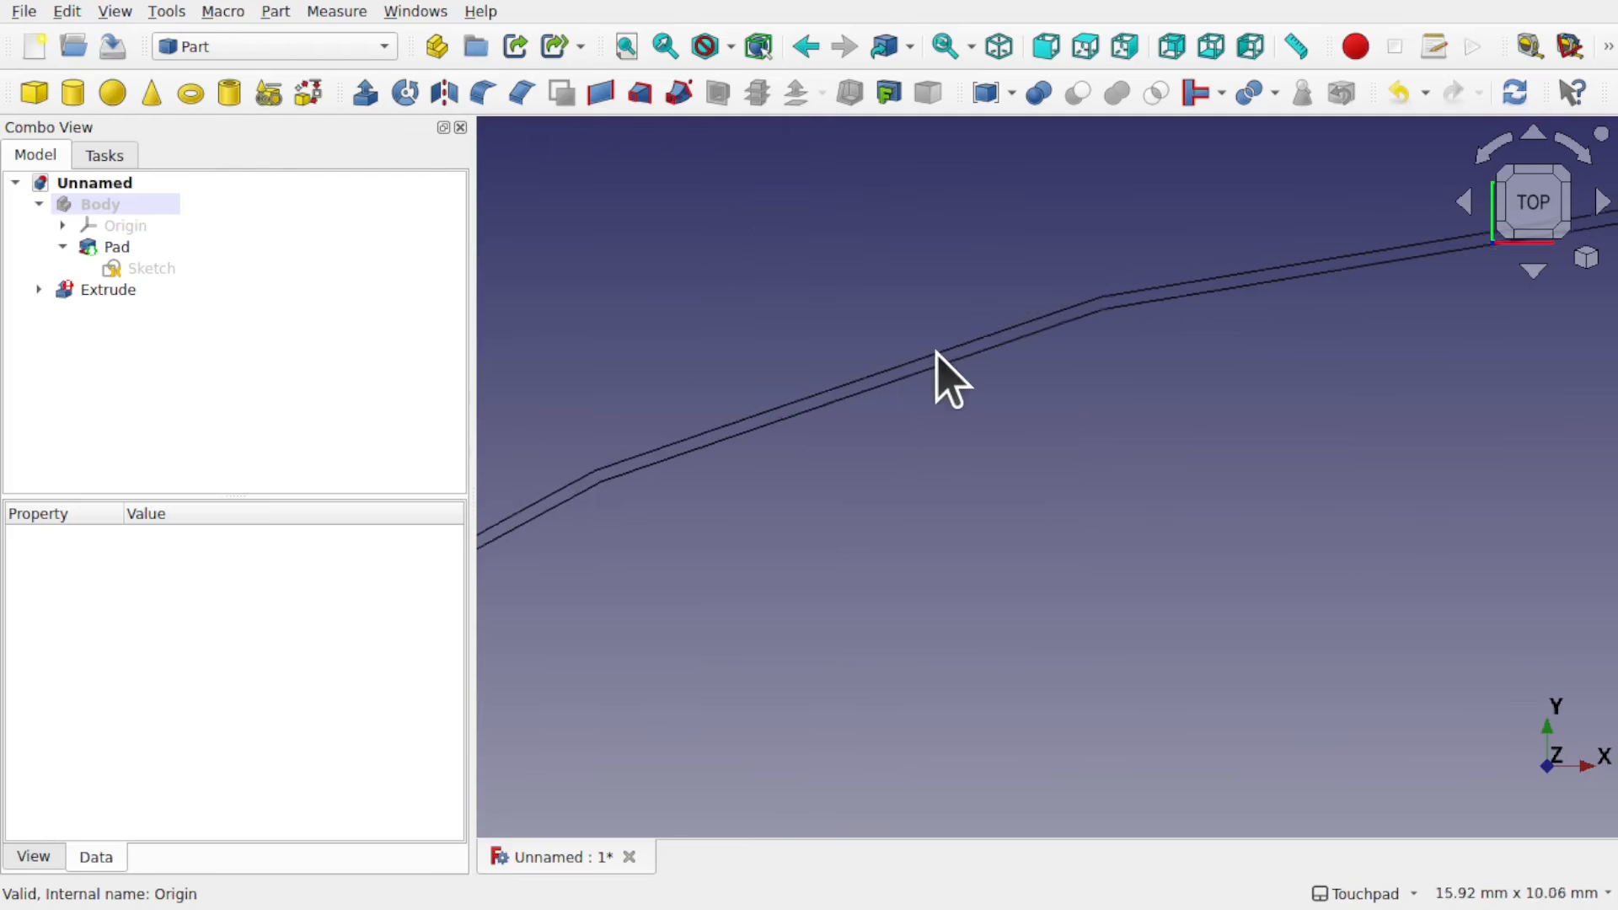
middle_click_drag(765, 418, 1224, 202, "shift")
middle_click_drag(821, 462, 885, 415, "shift")
scroll(1105, 245, "down", 7)
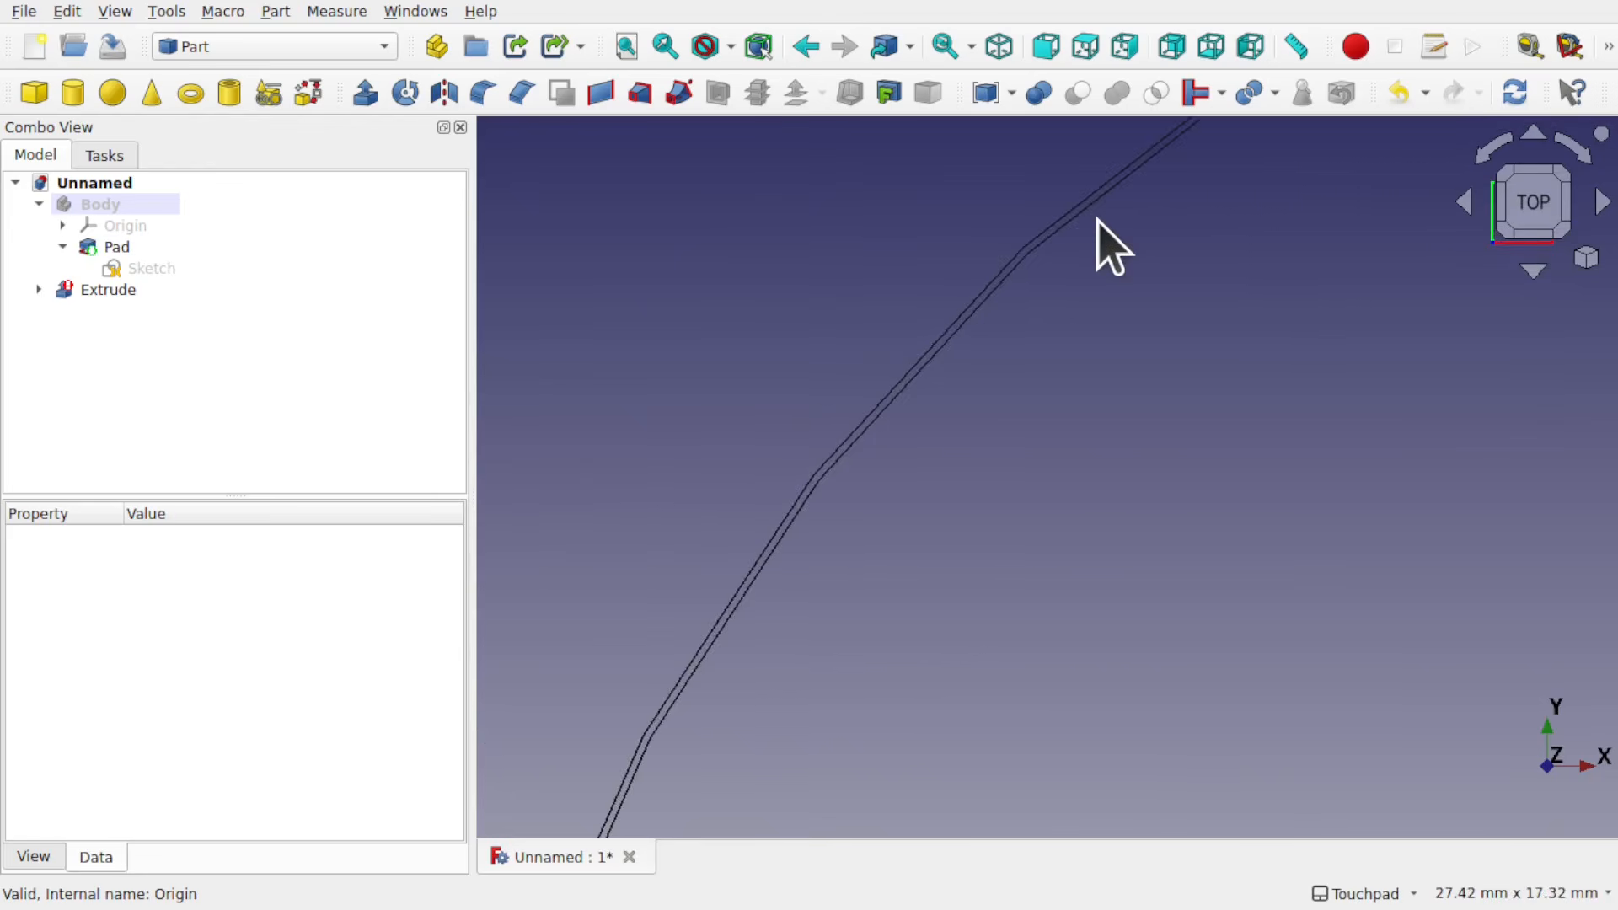
middle_click_drag(1137, 614, 896, 361, "shift")
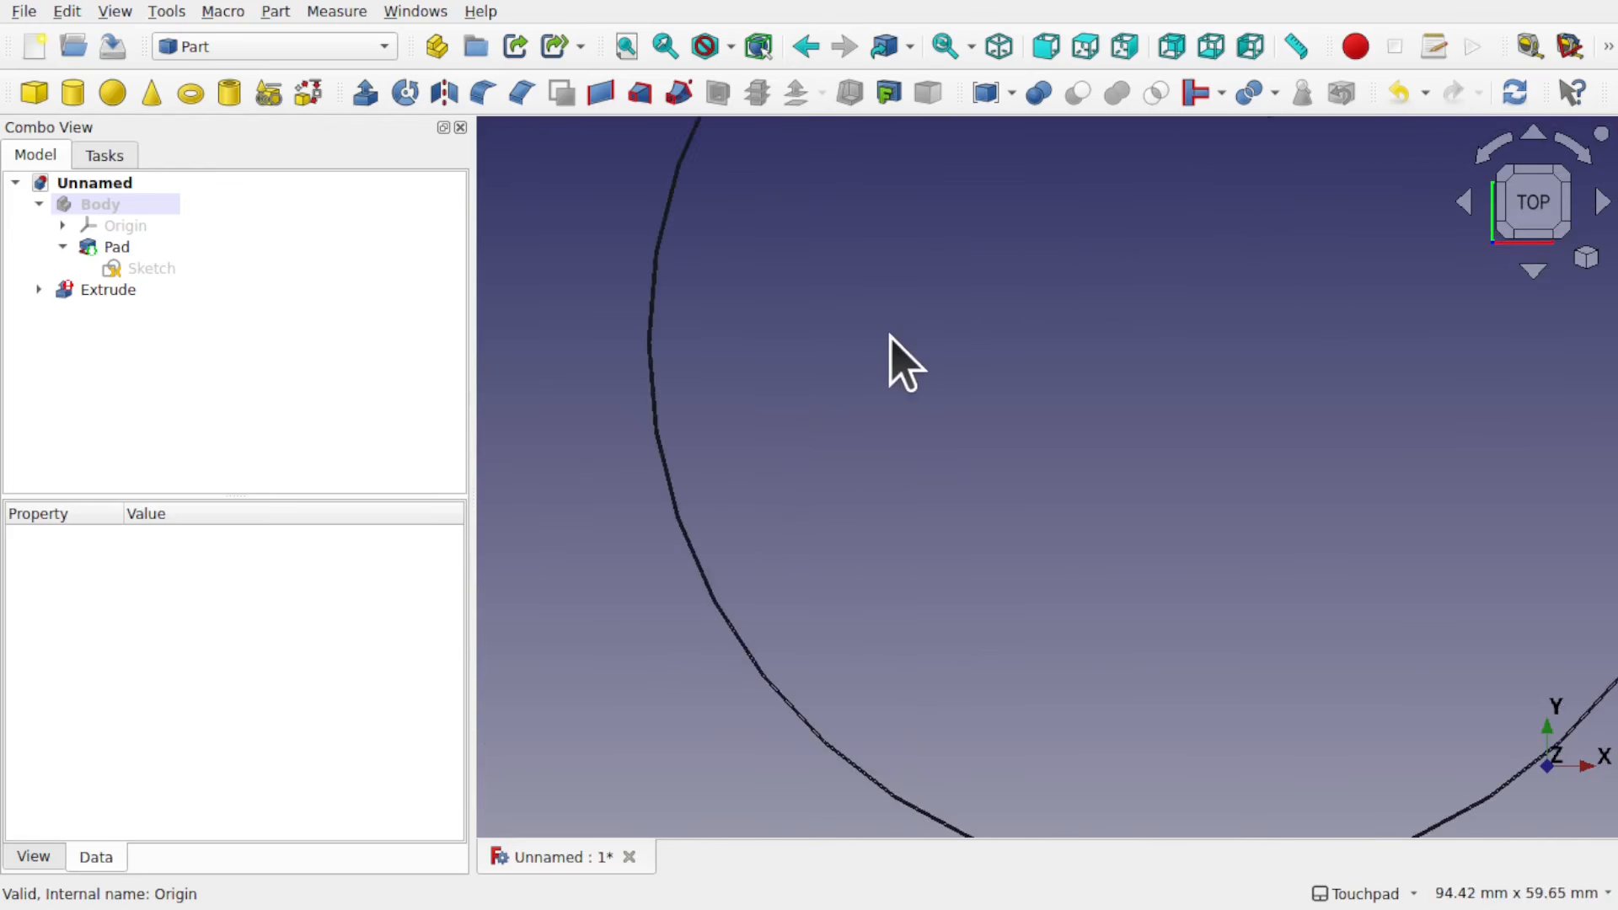
Step: Inspect the joint at the circle's leftmost point and select the short horizontal edge there
scroll(624, 368, "up", 5)
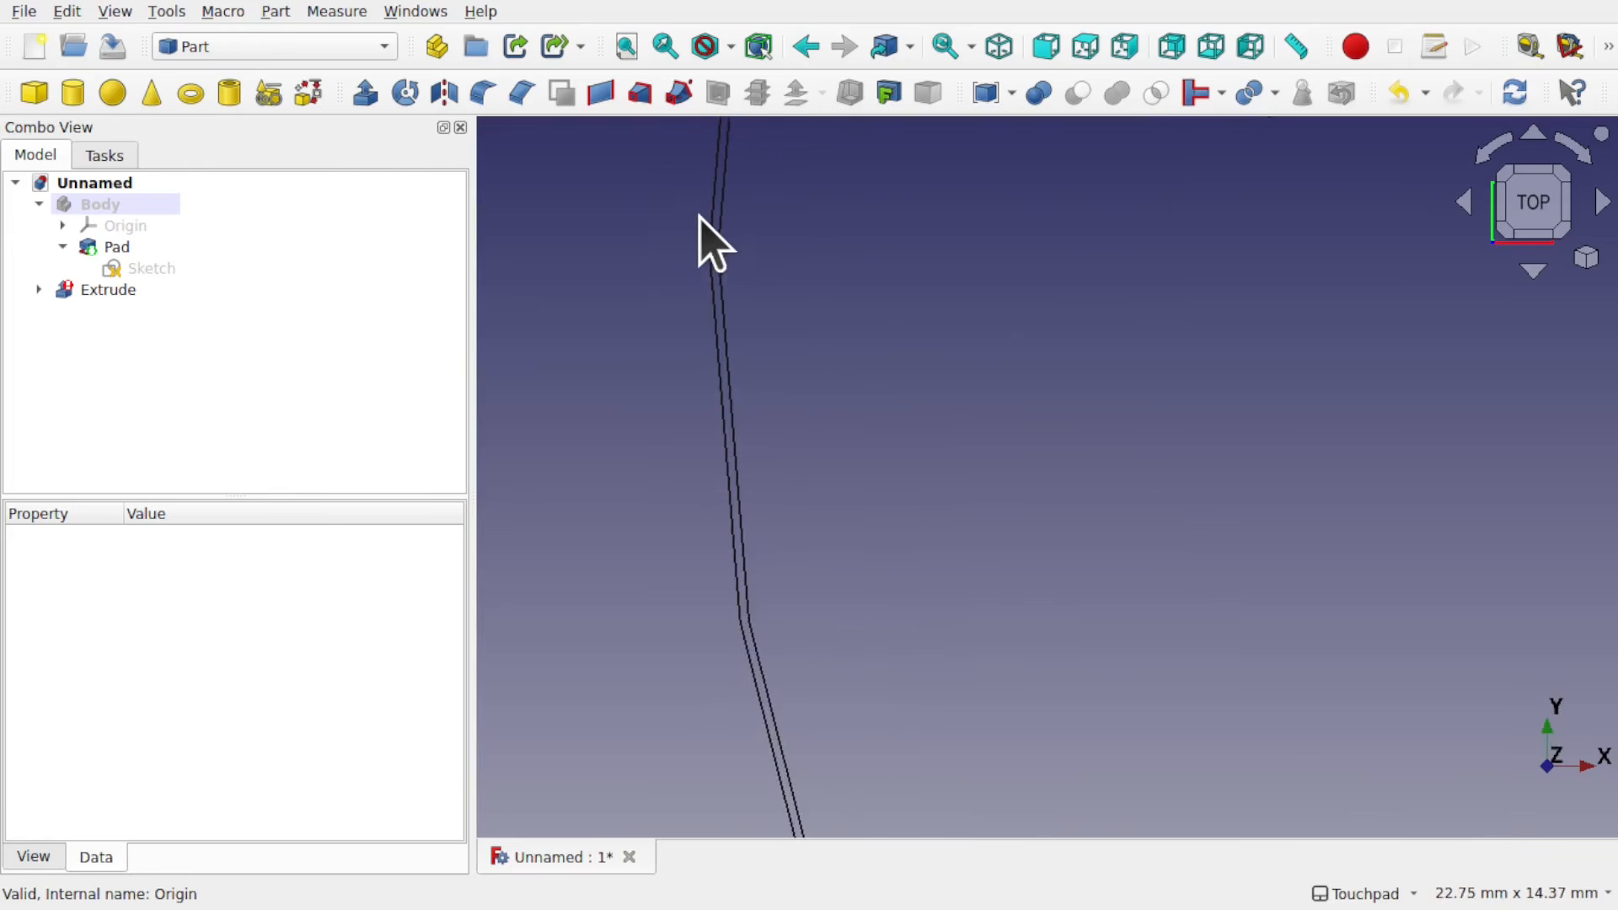
scroll(699, 218, "up", 7)
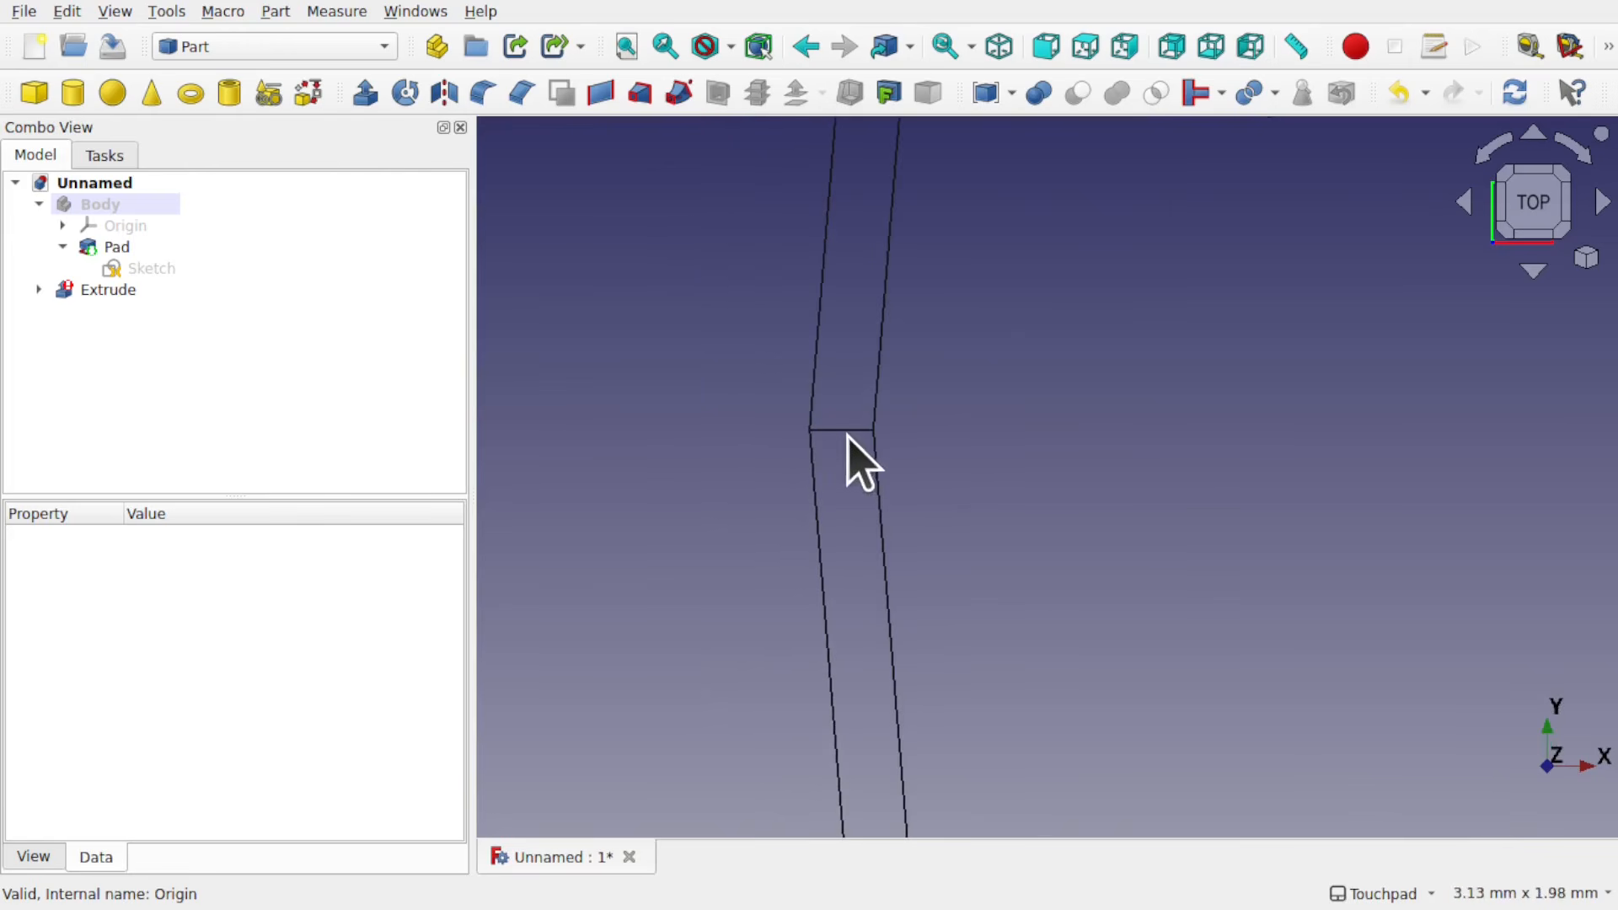
left_click(846, 431)
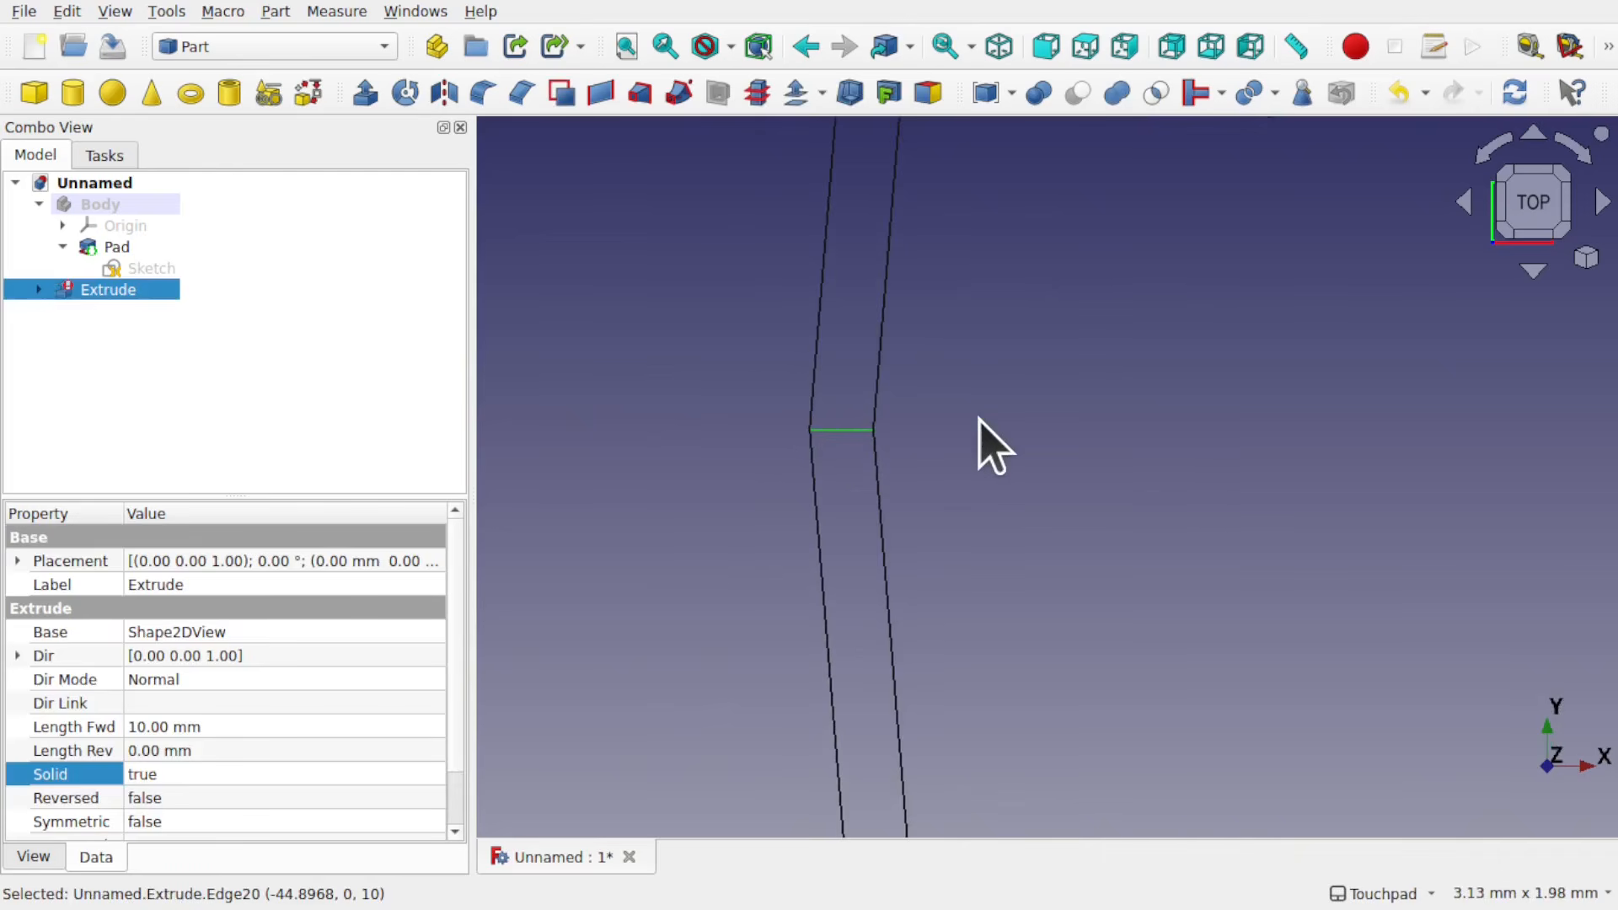
scroll(979, 419, "down", 10)
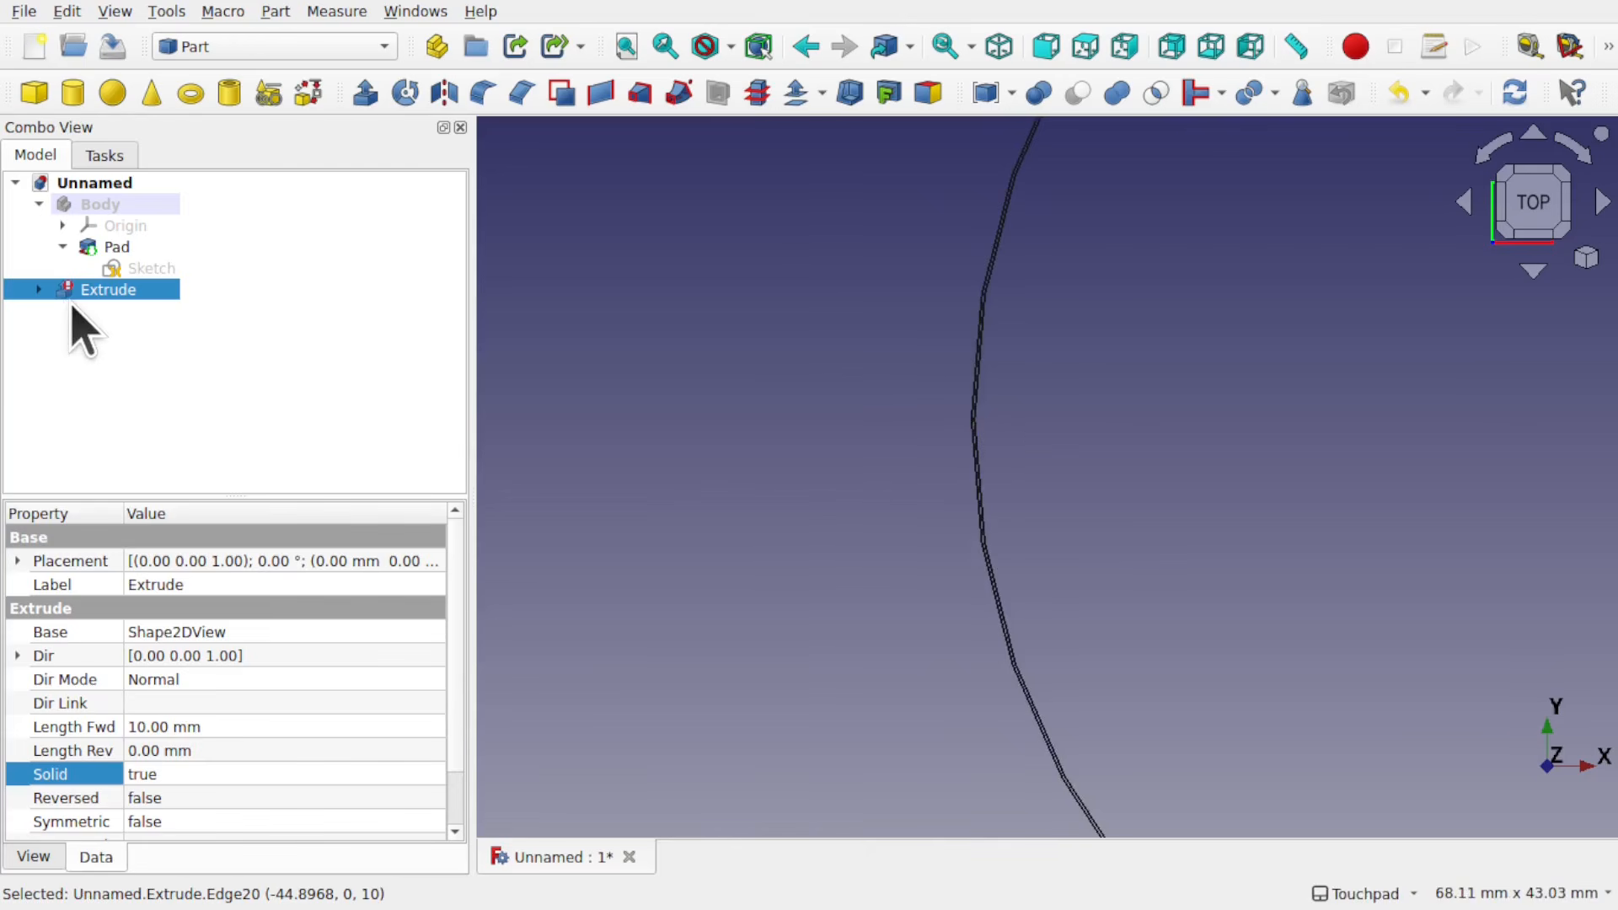
Step: Delete the extrusion and make the Shape2DView visible again with its full circle in view
key("Delete")
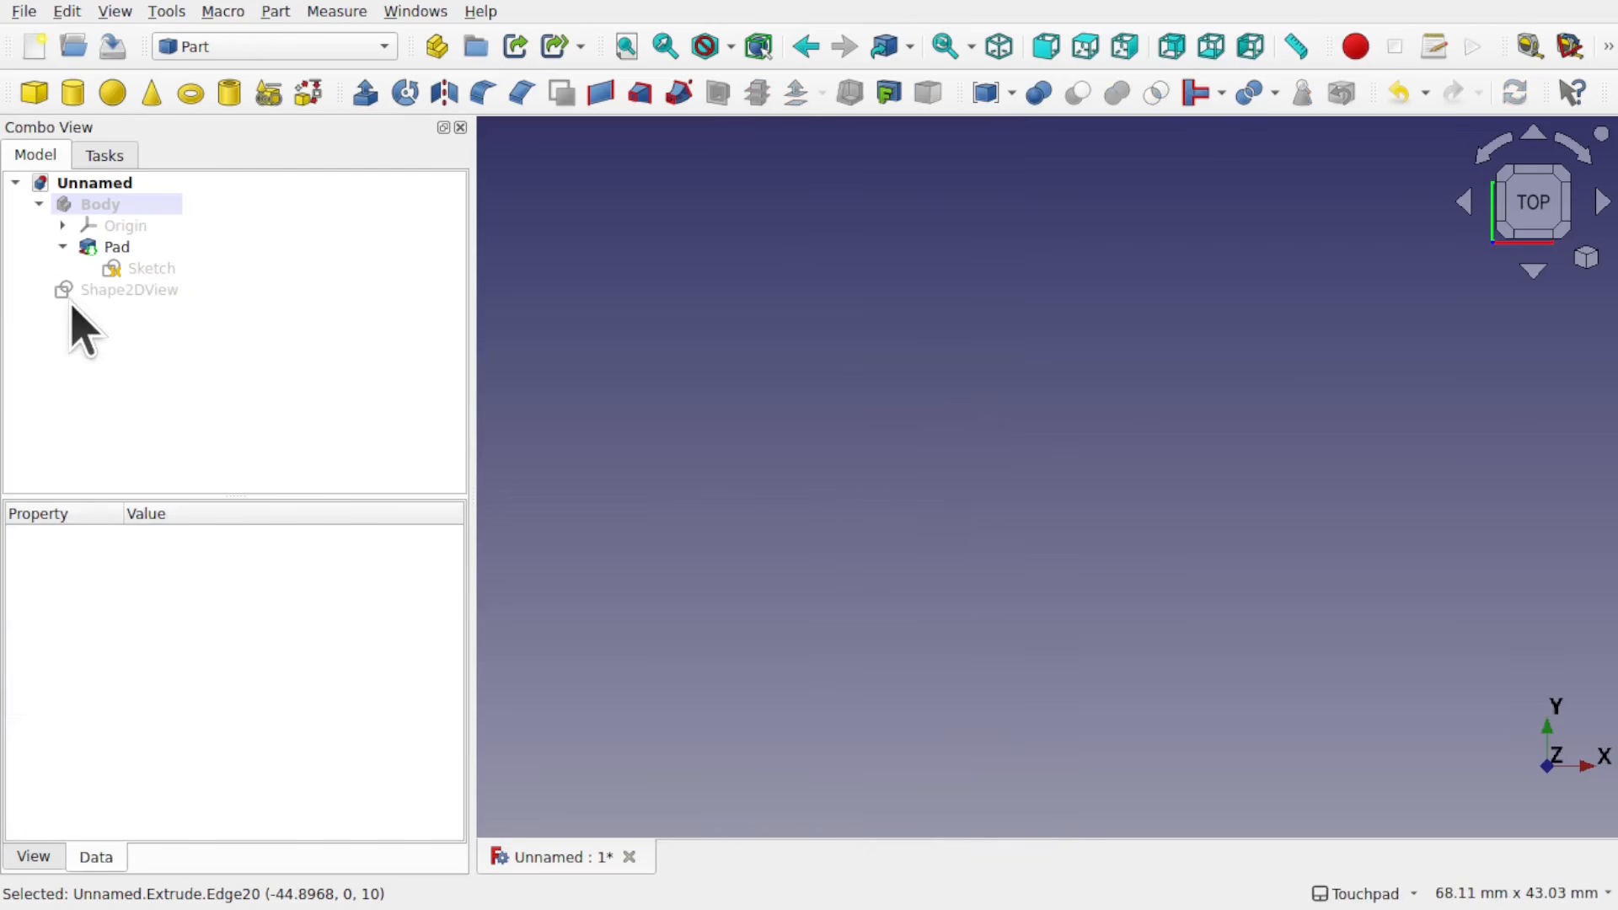
left_click(127, 290)
scroll(1346, 337, "down", 2)
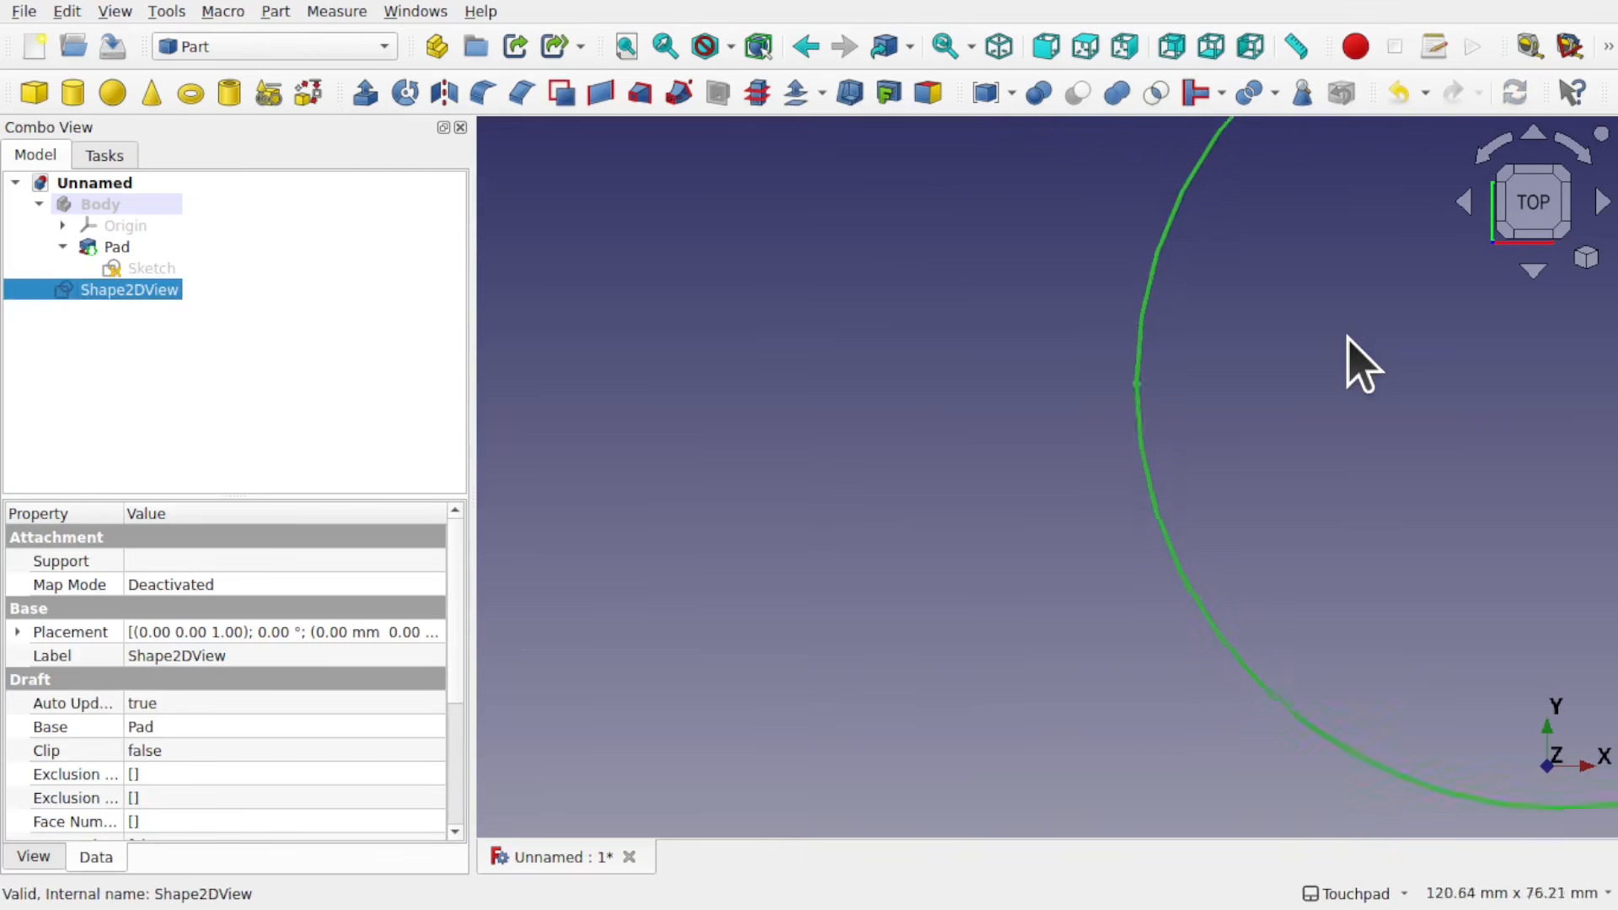
scroll(1348, 337, "down", 2)
middle_click_drag(1305, 343, 830, 478, "shift")
scroll(829, 477, "down", 2)
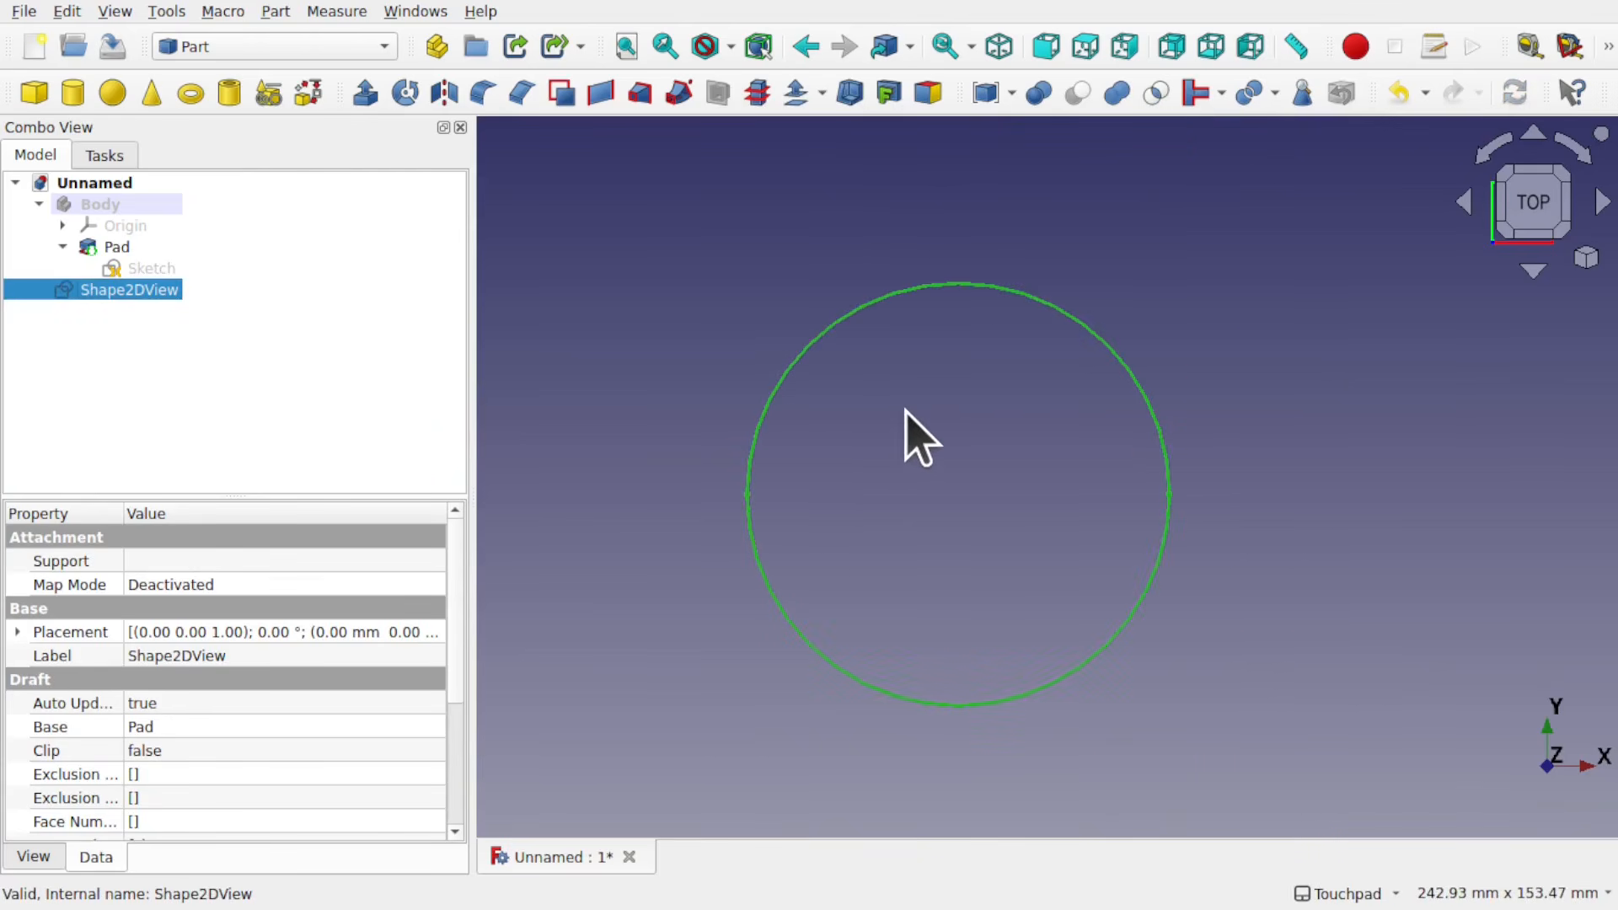
Step: Run Check Geometry with the boolean operation check on the Shape2DView and read the full error descriptions
left_click(275, 10)
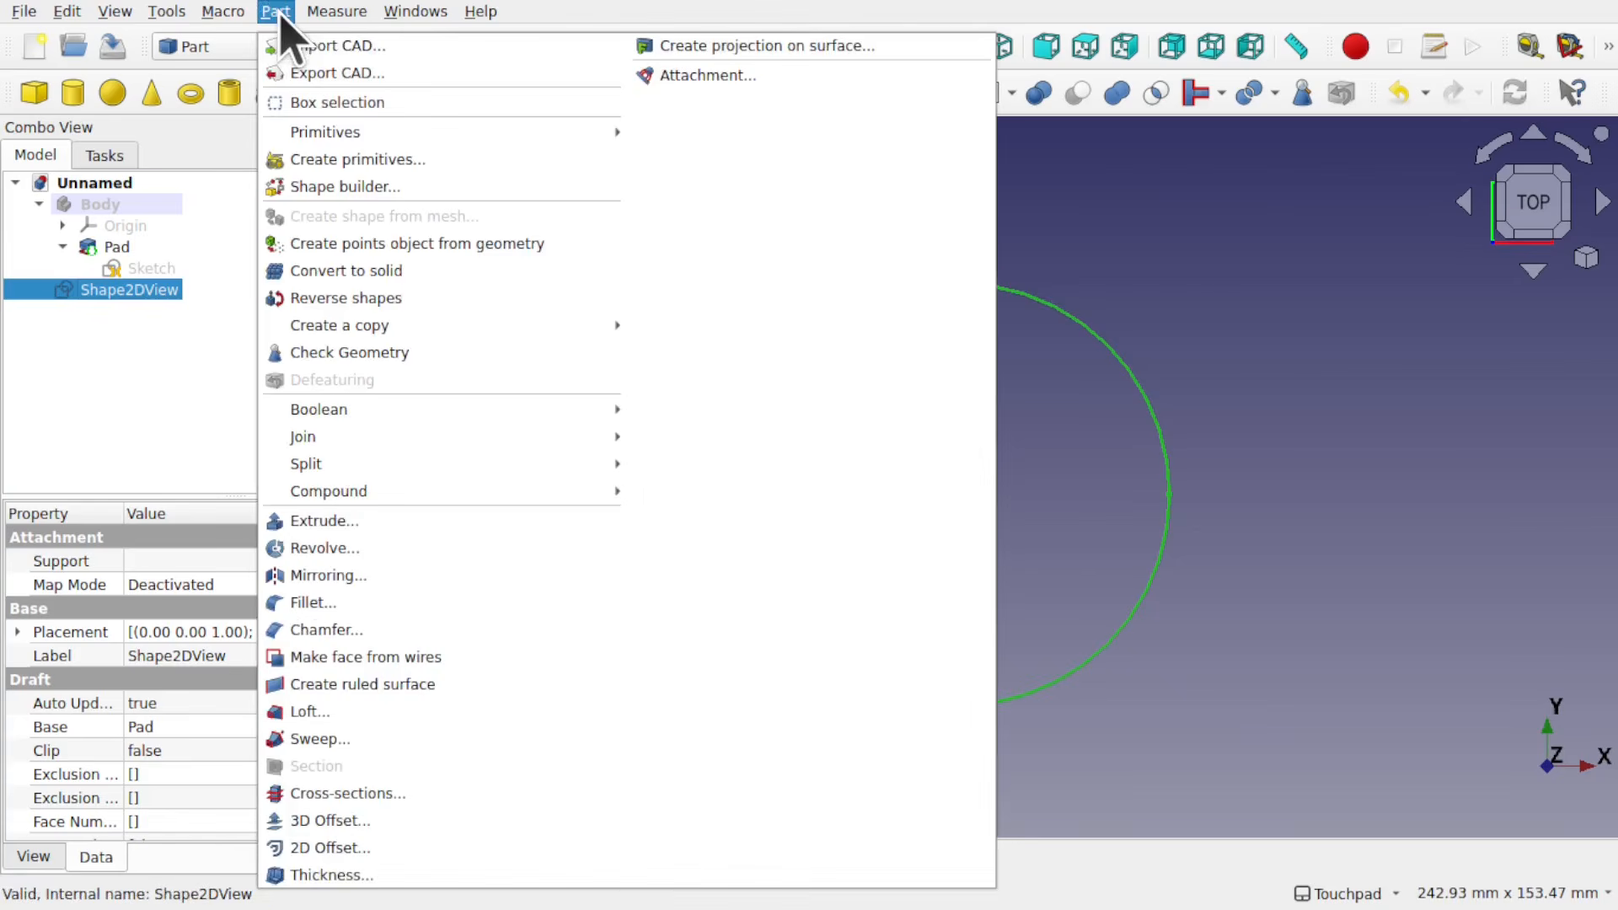
left_click(431, 354)
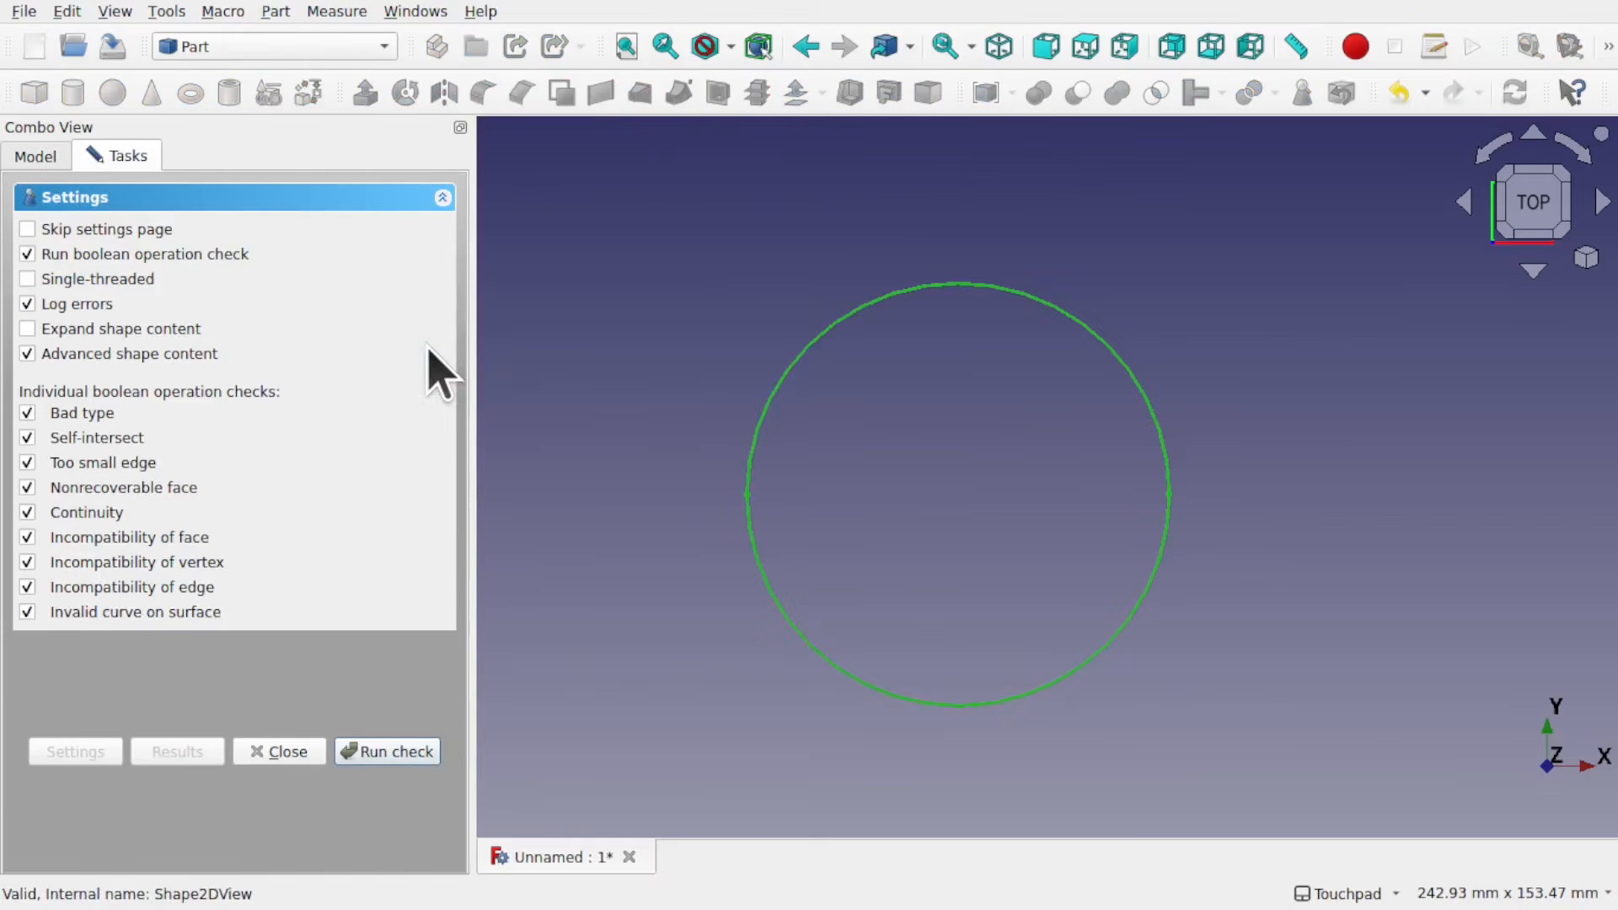
left_click(398, 751)
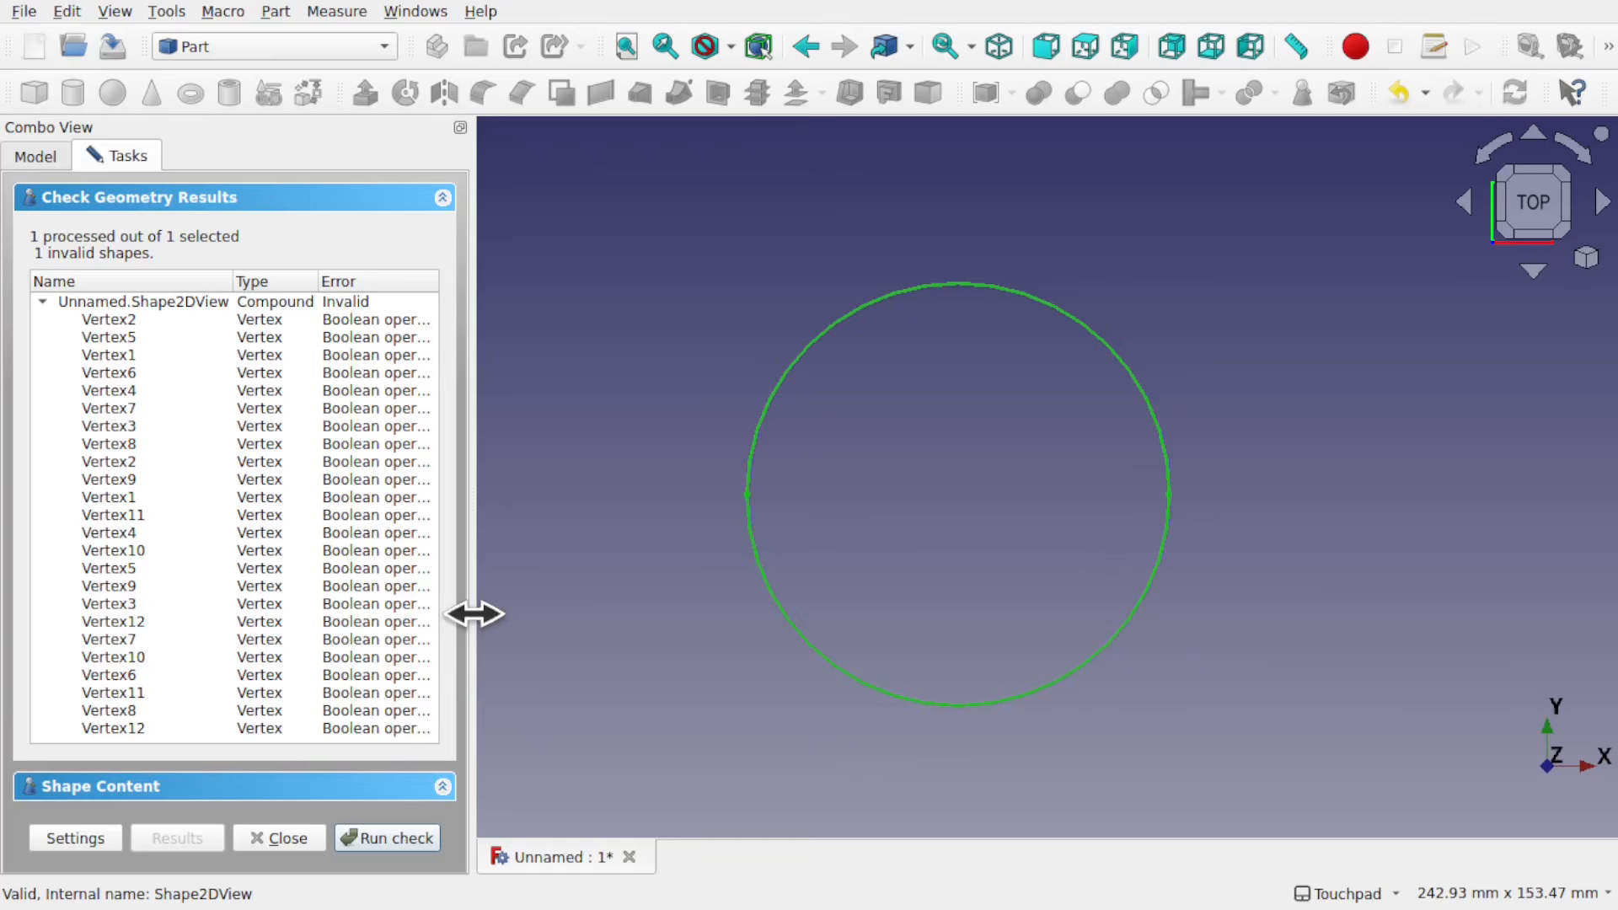
left_click_drag(473, 602, 741, 585)
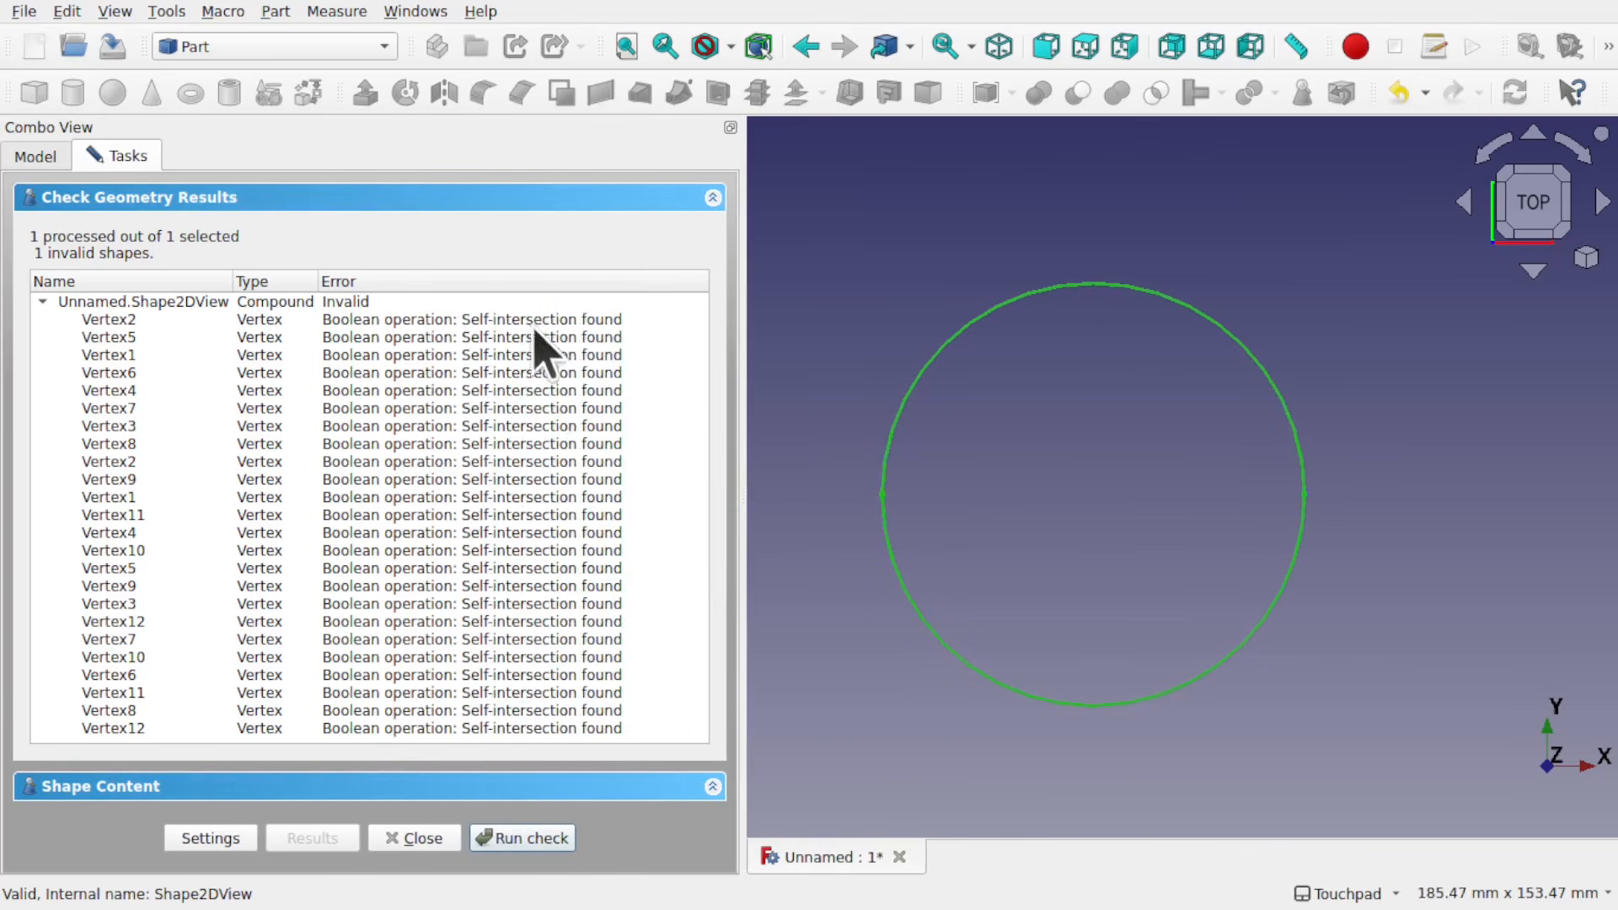
left_click_drag(745, 522, 527, 531)
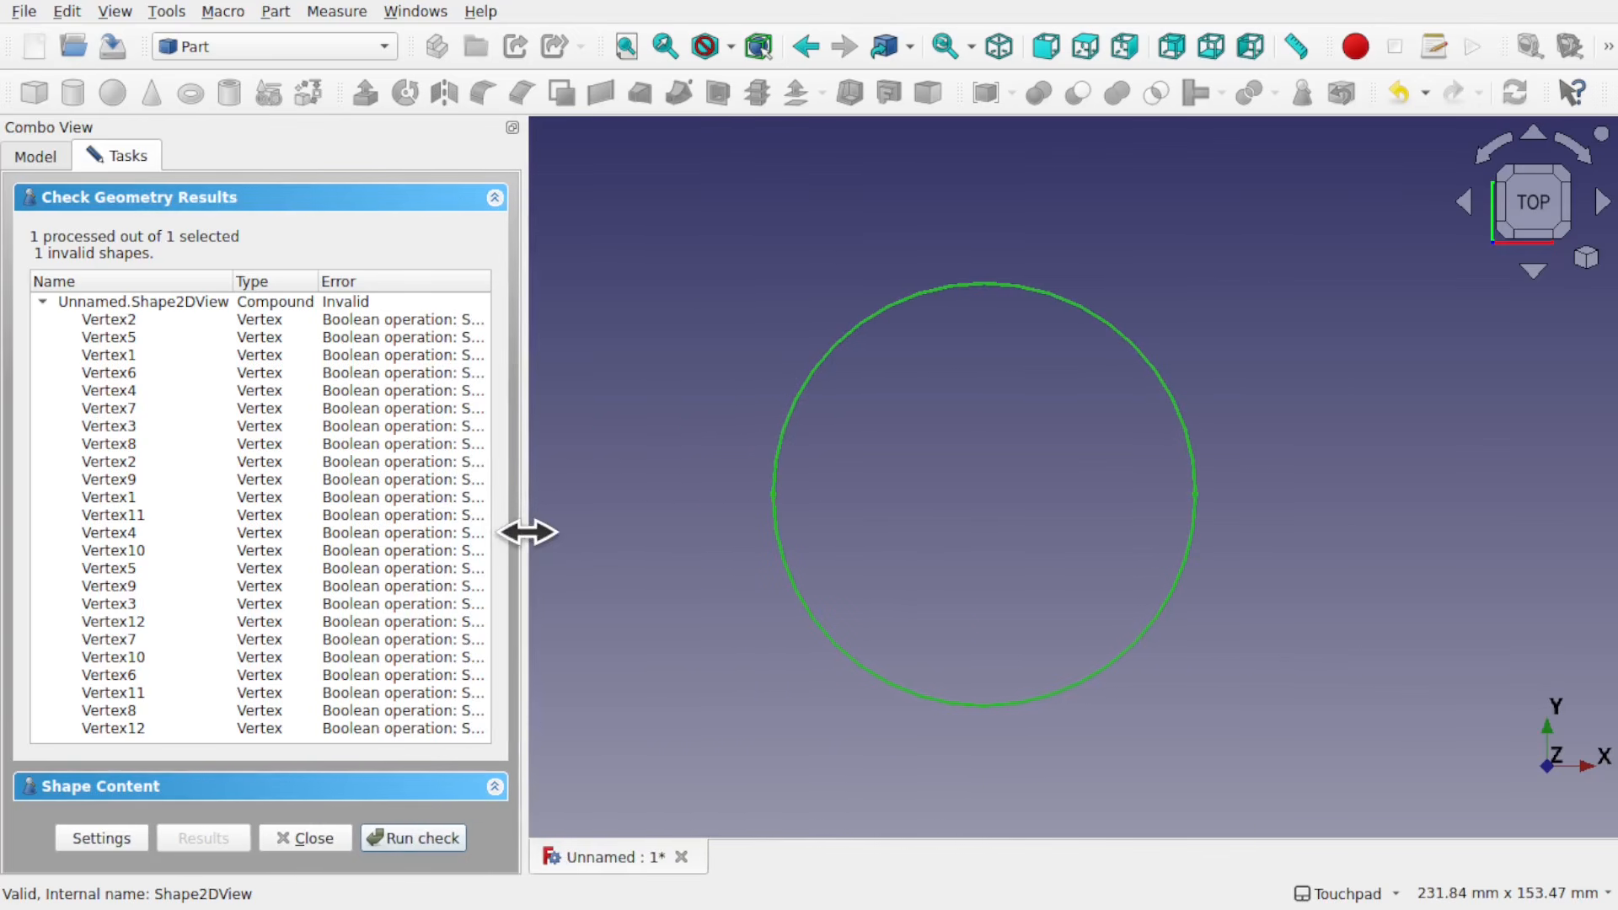
Step: Examine the Shape2DView's shape type and its edge, wire and face content in the check results, then close the check
left_click(113, 788)
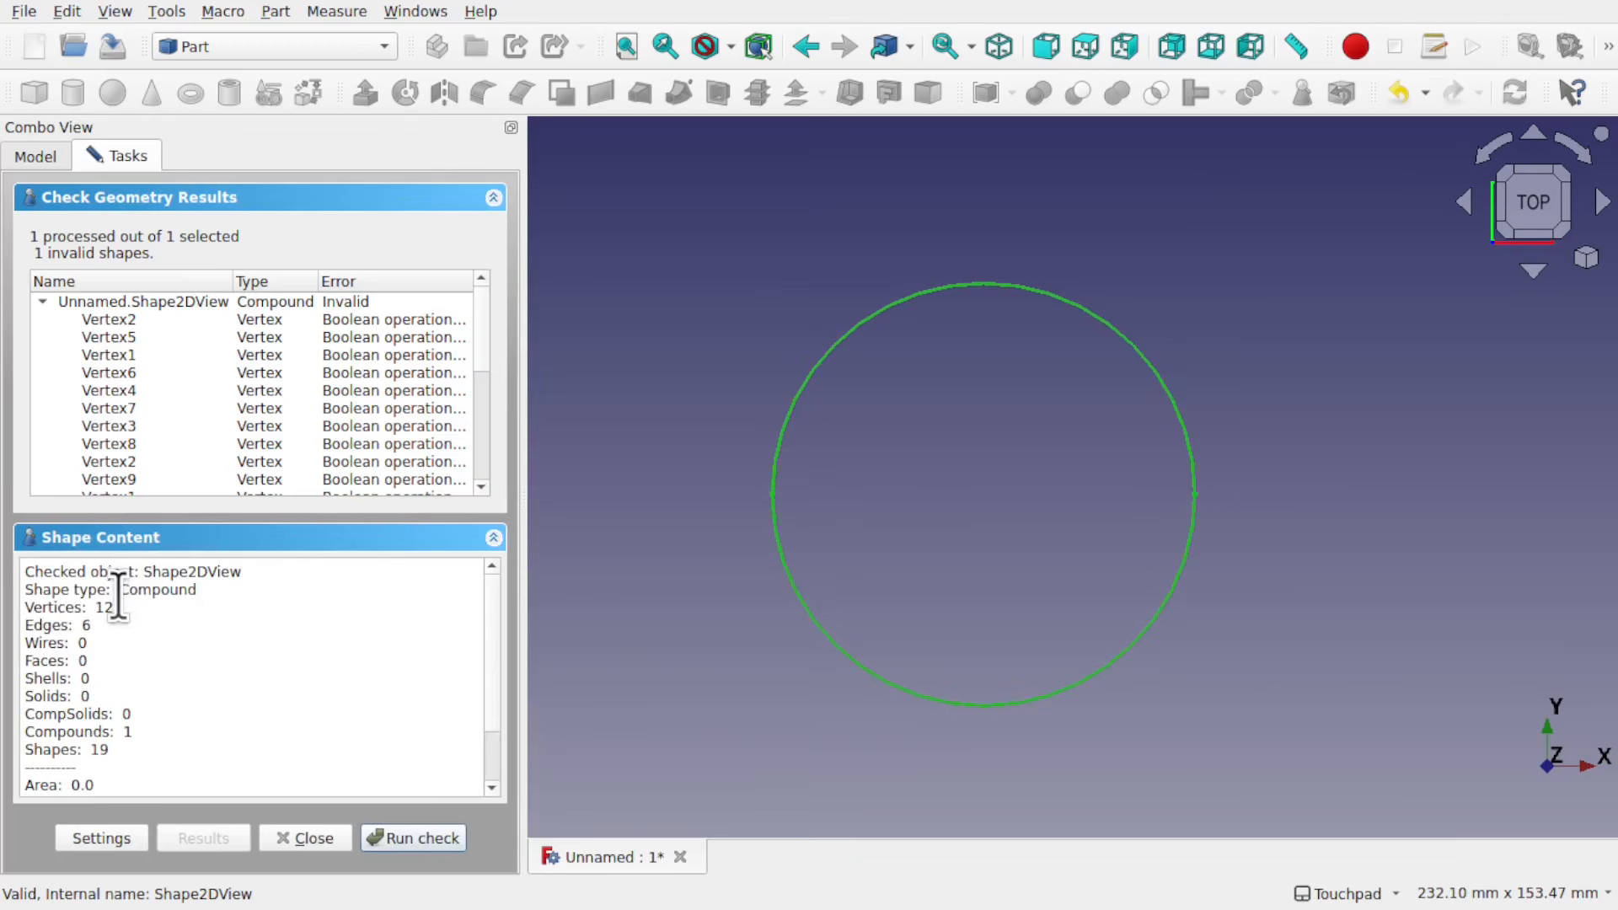
left_click_drag(119, 595, 205, 593)
scroll(216, 719, "down", 1)
scroll(217, 718, "up", 1)
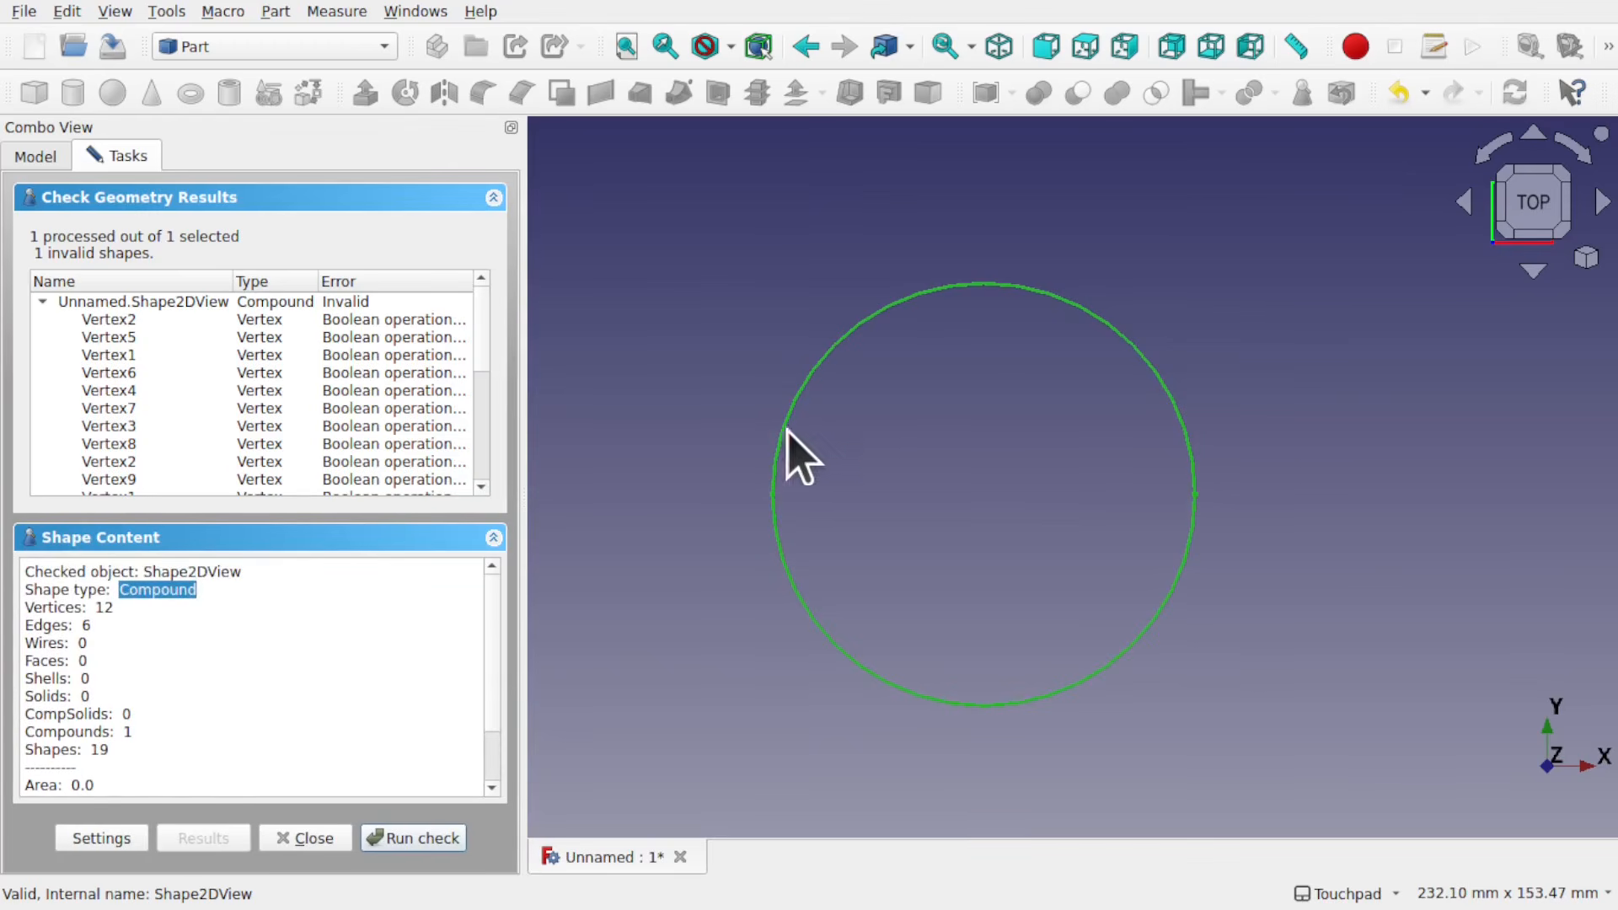
left_click(309, 838)
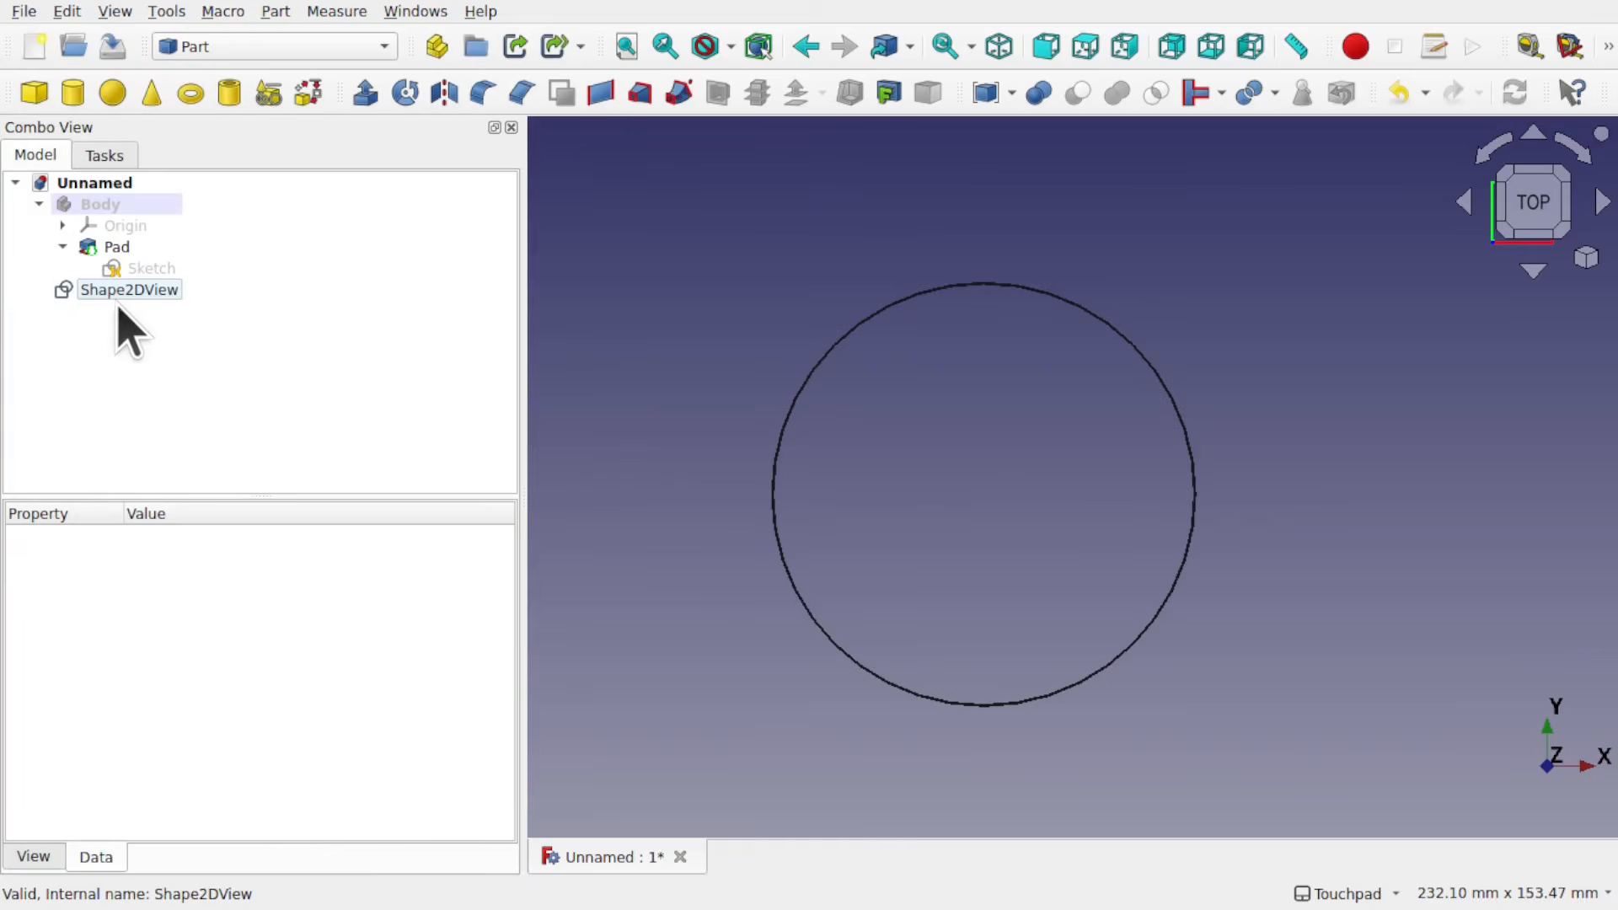
Step: Switch to the Draft workbench to work on the Shape2DView
left_click(150, 295)
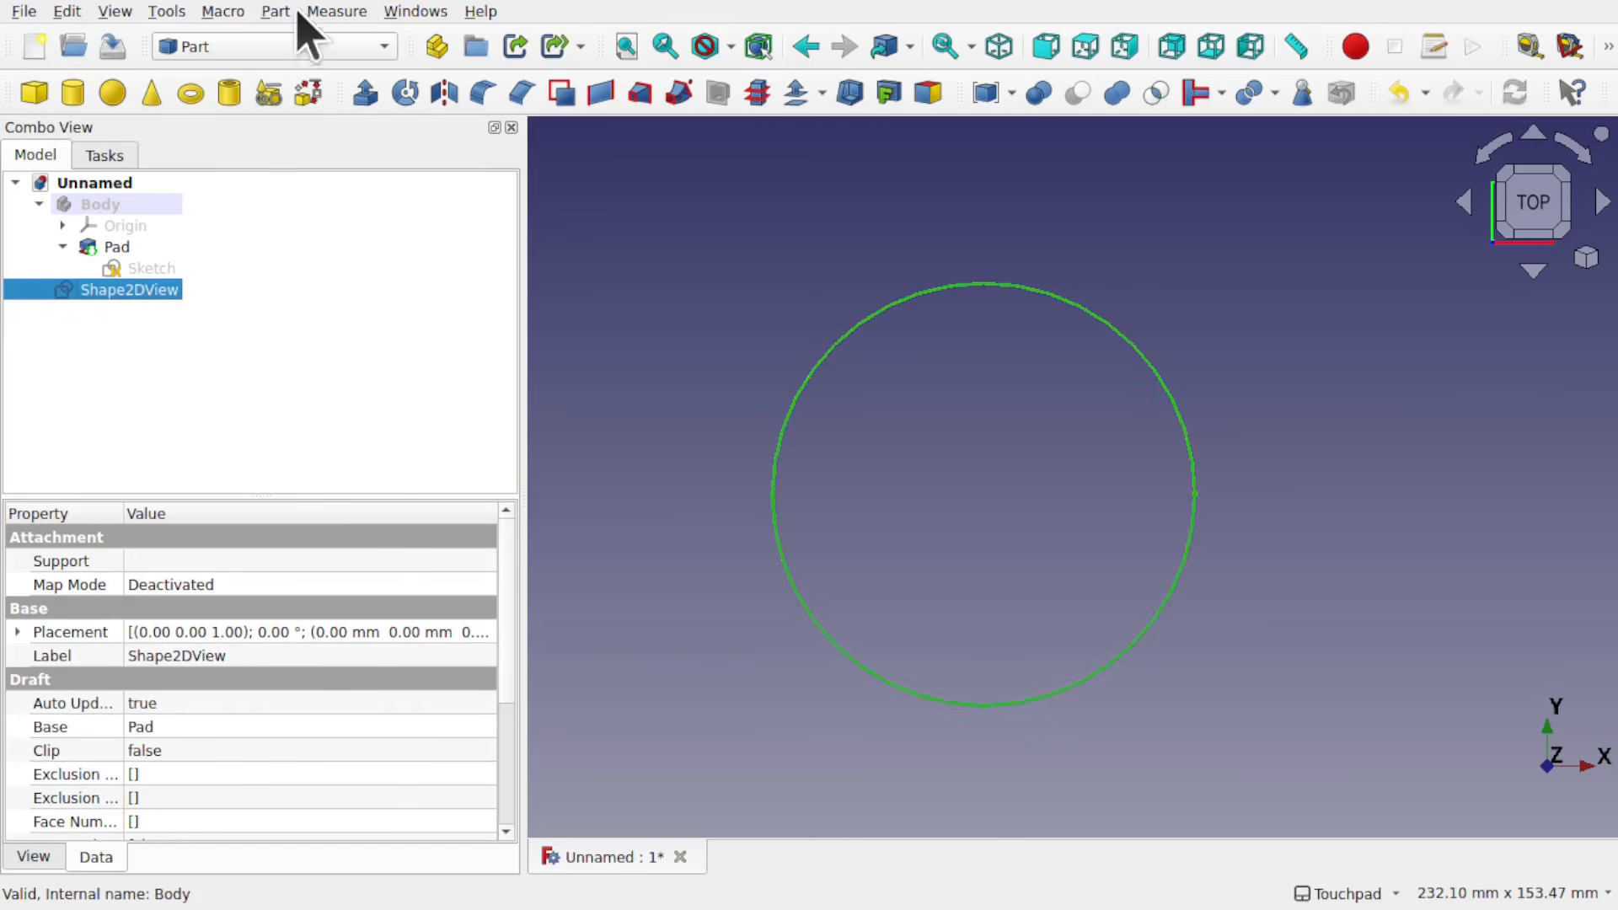
left_click(251, 49)
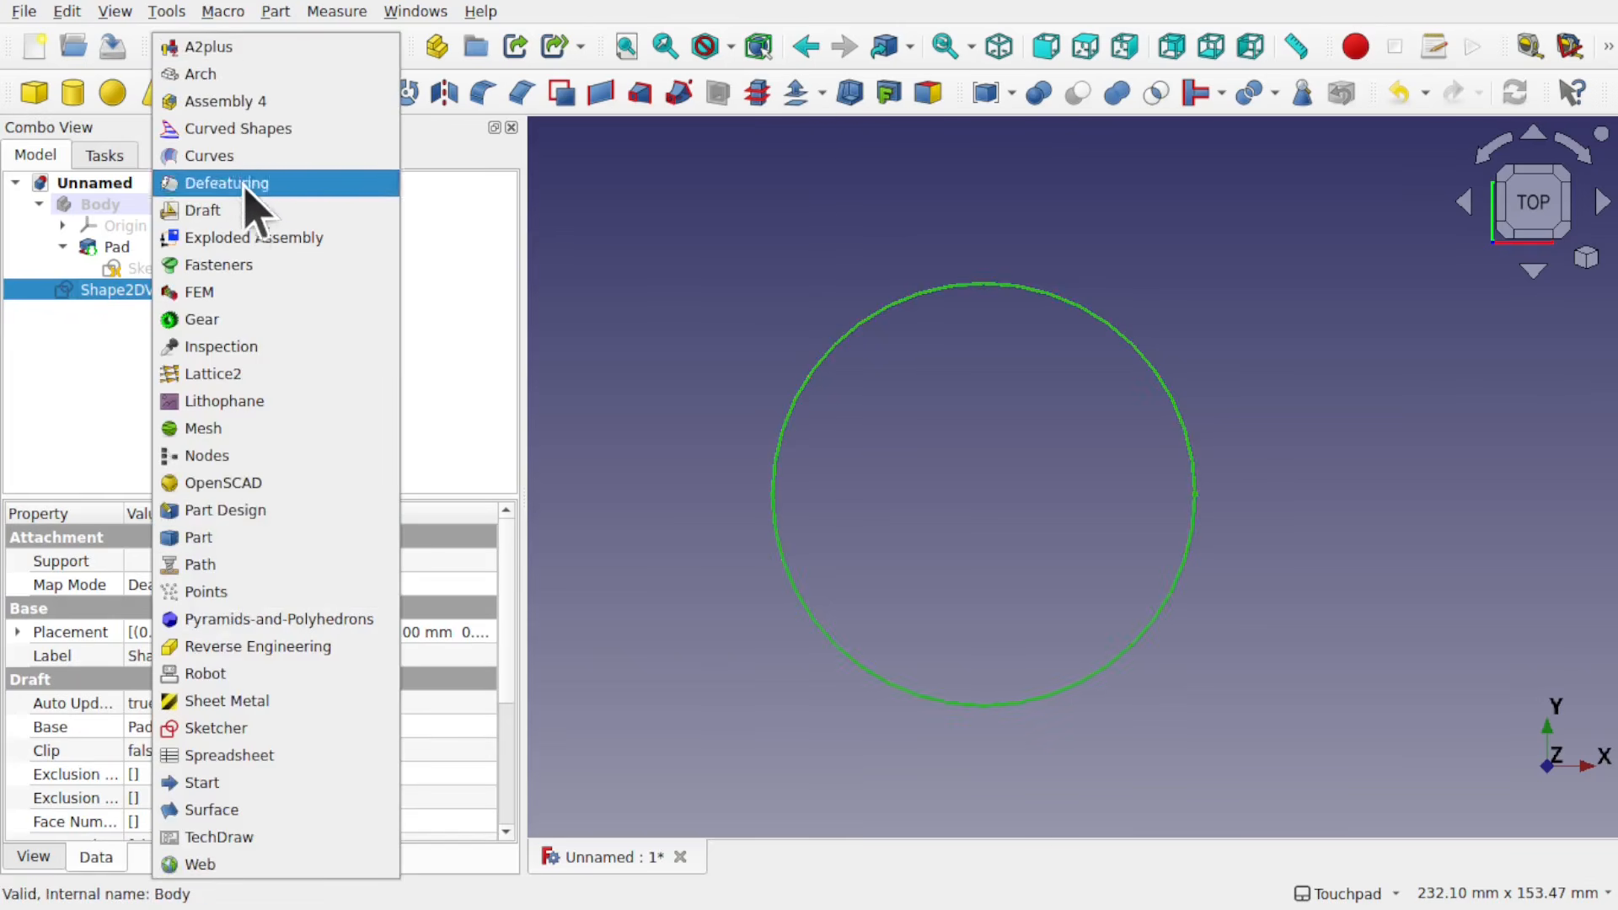
left_click(244, 211)
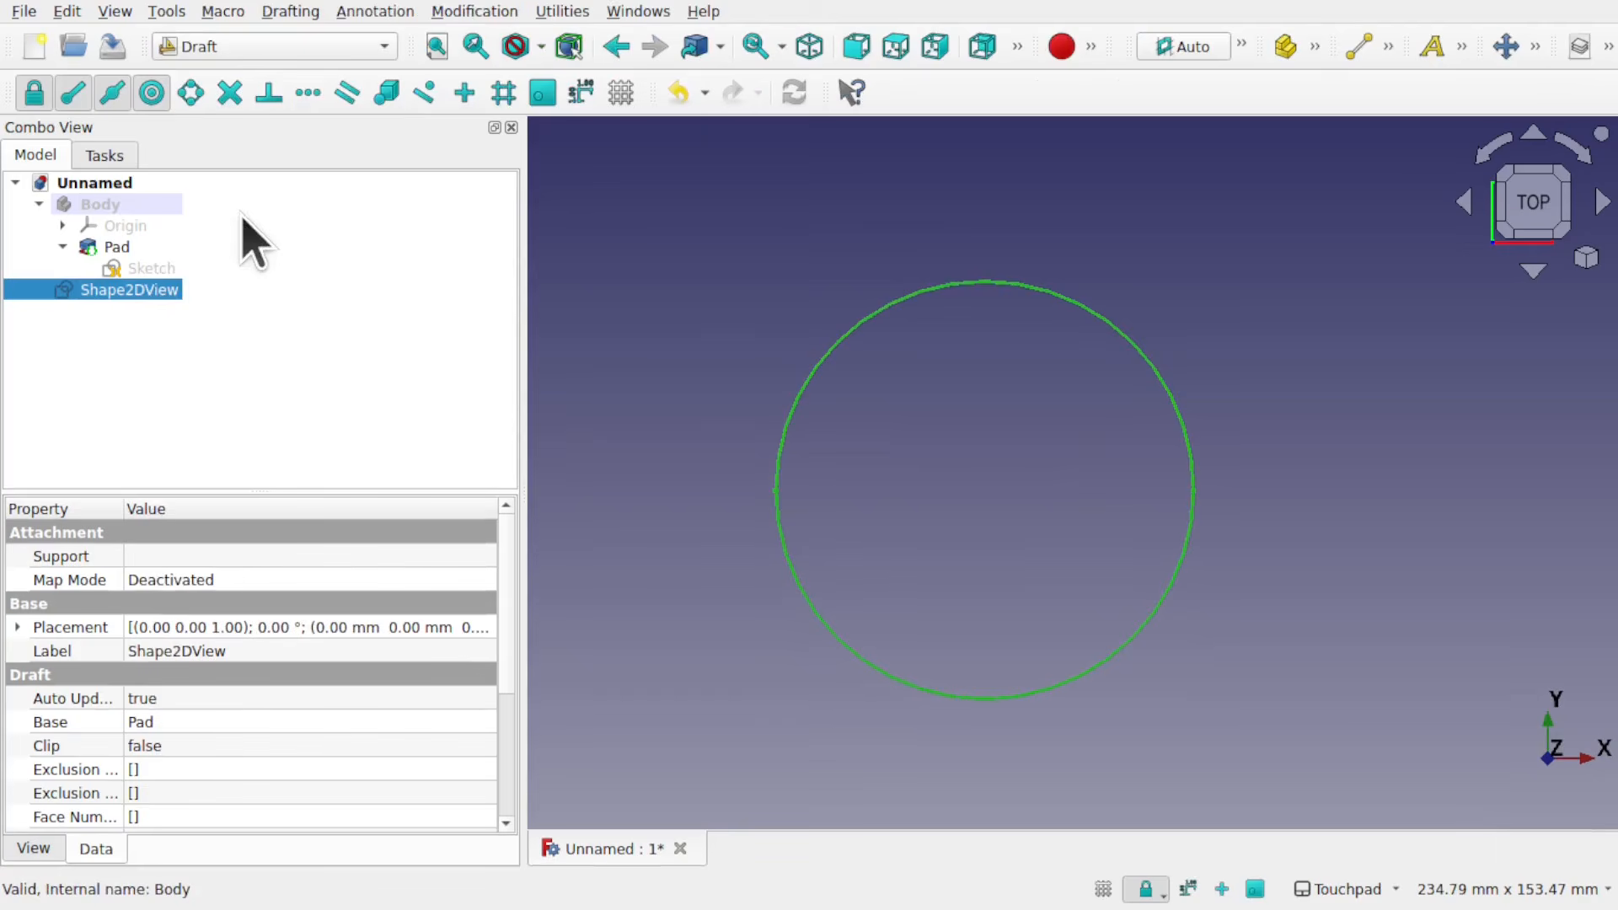
left_click(176, 381)
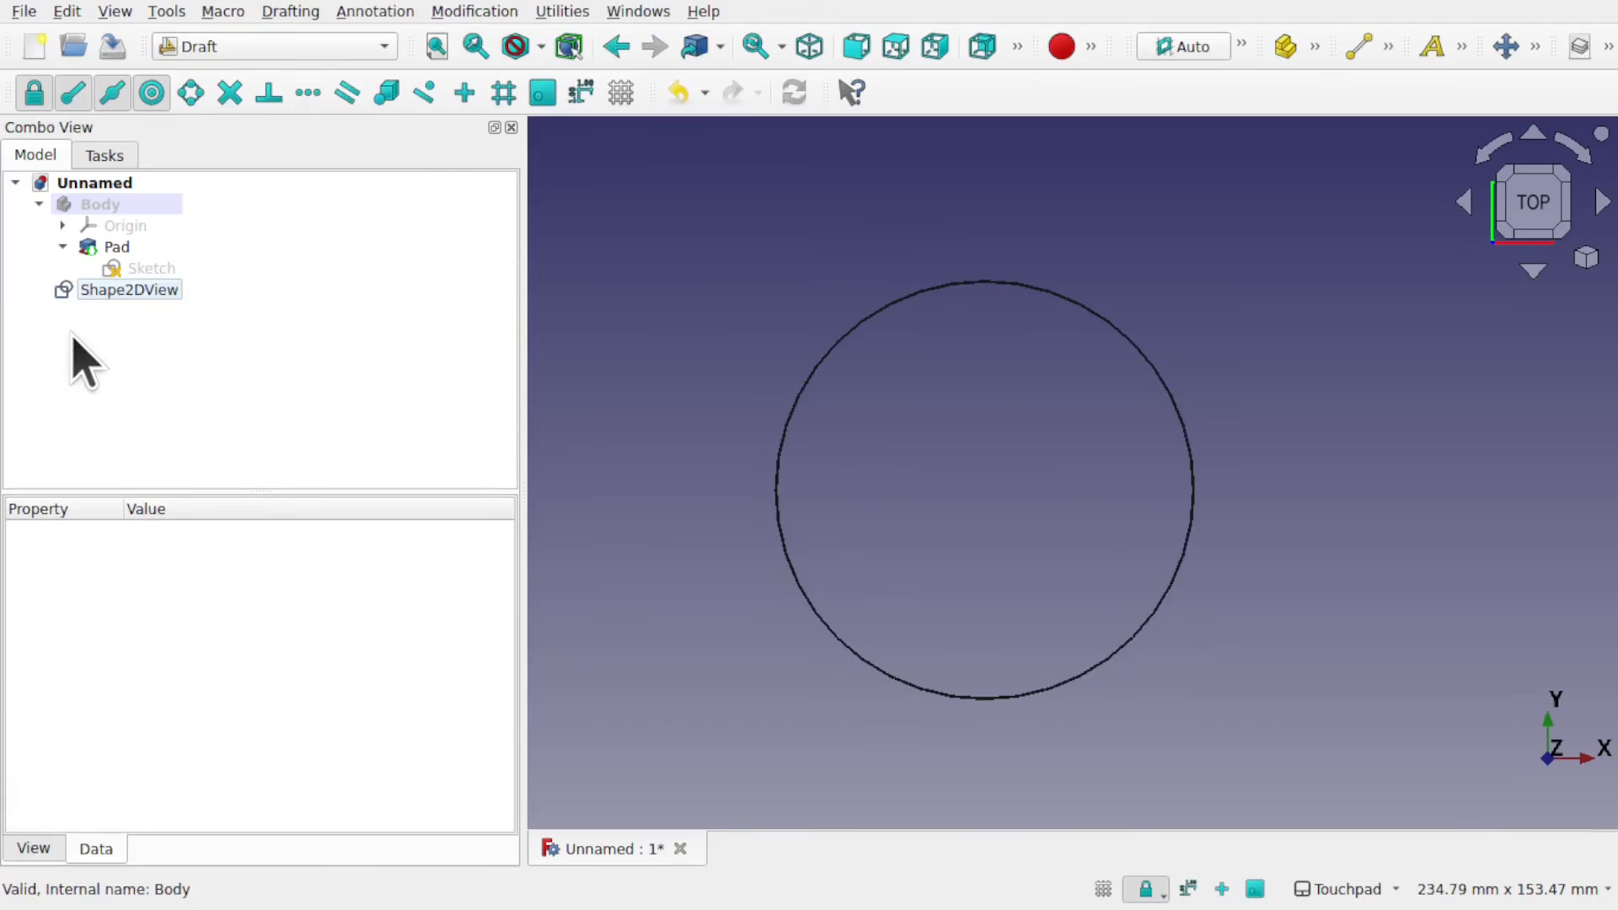
Step: Downgrade the Shape2DView twice so that it breaks down into separate edge objects
left_click(111, 321)
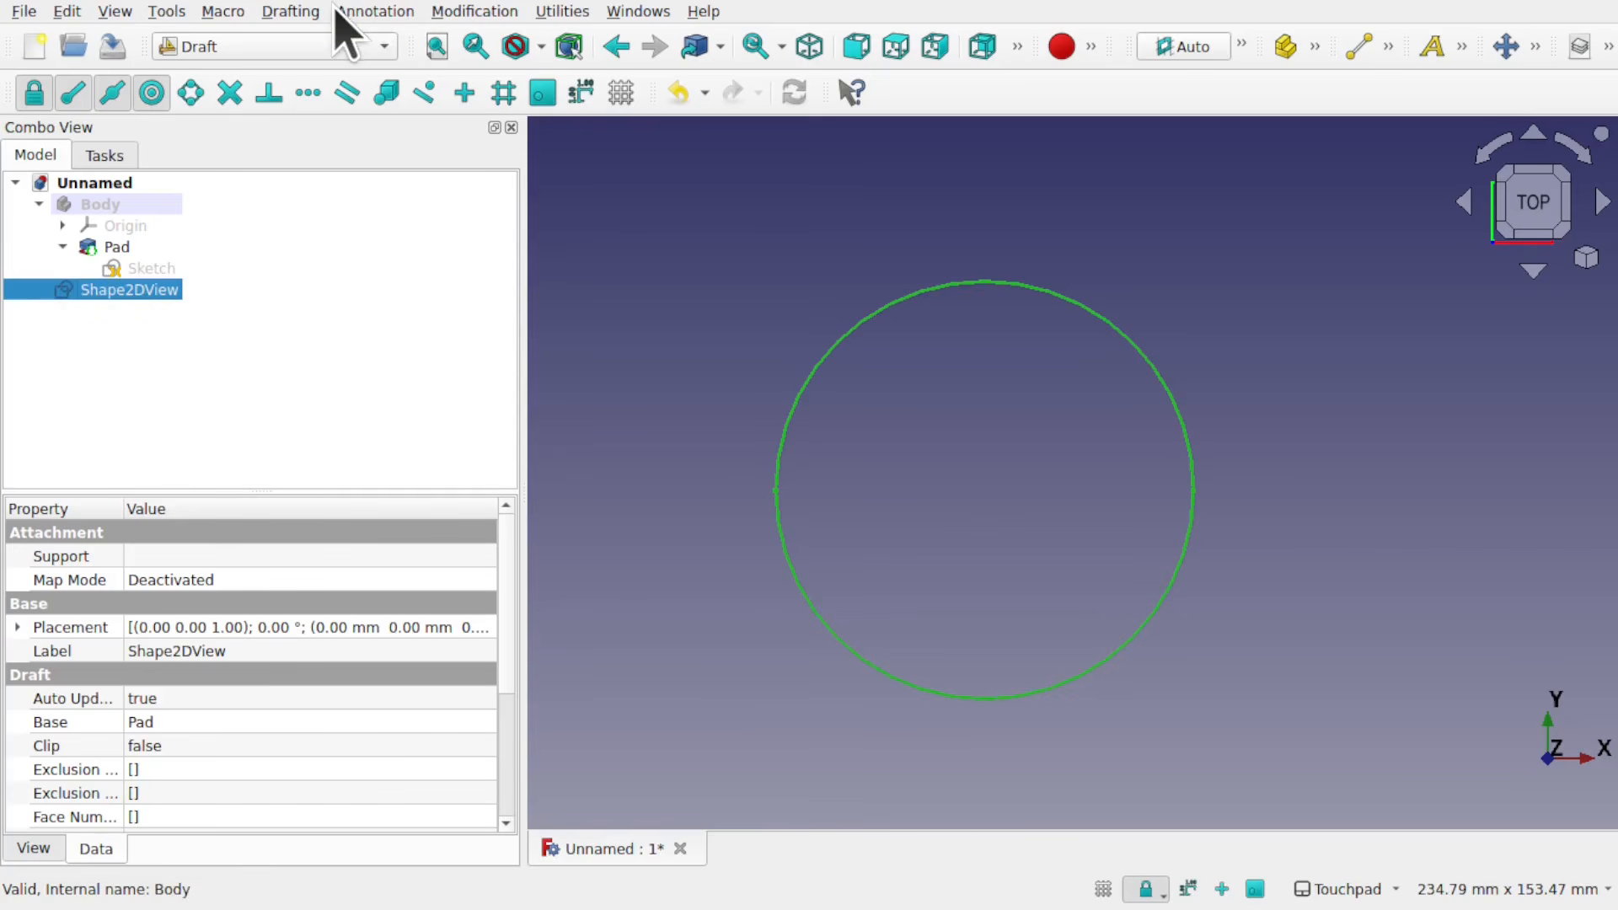
left_click(473, 11)
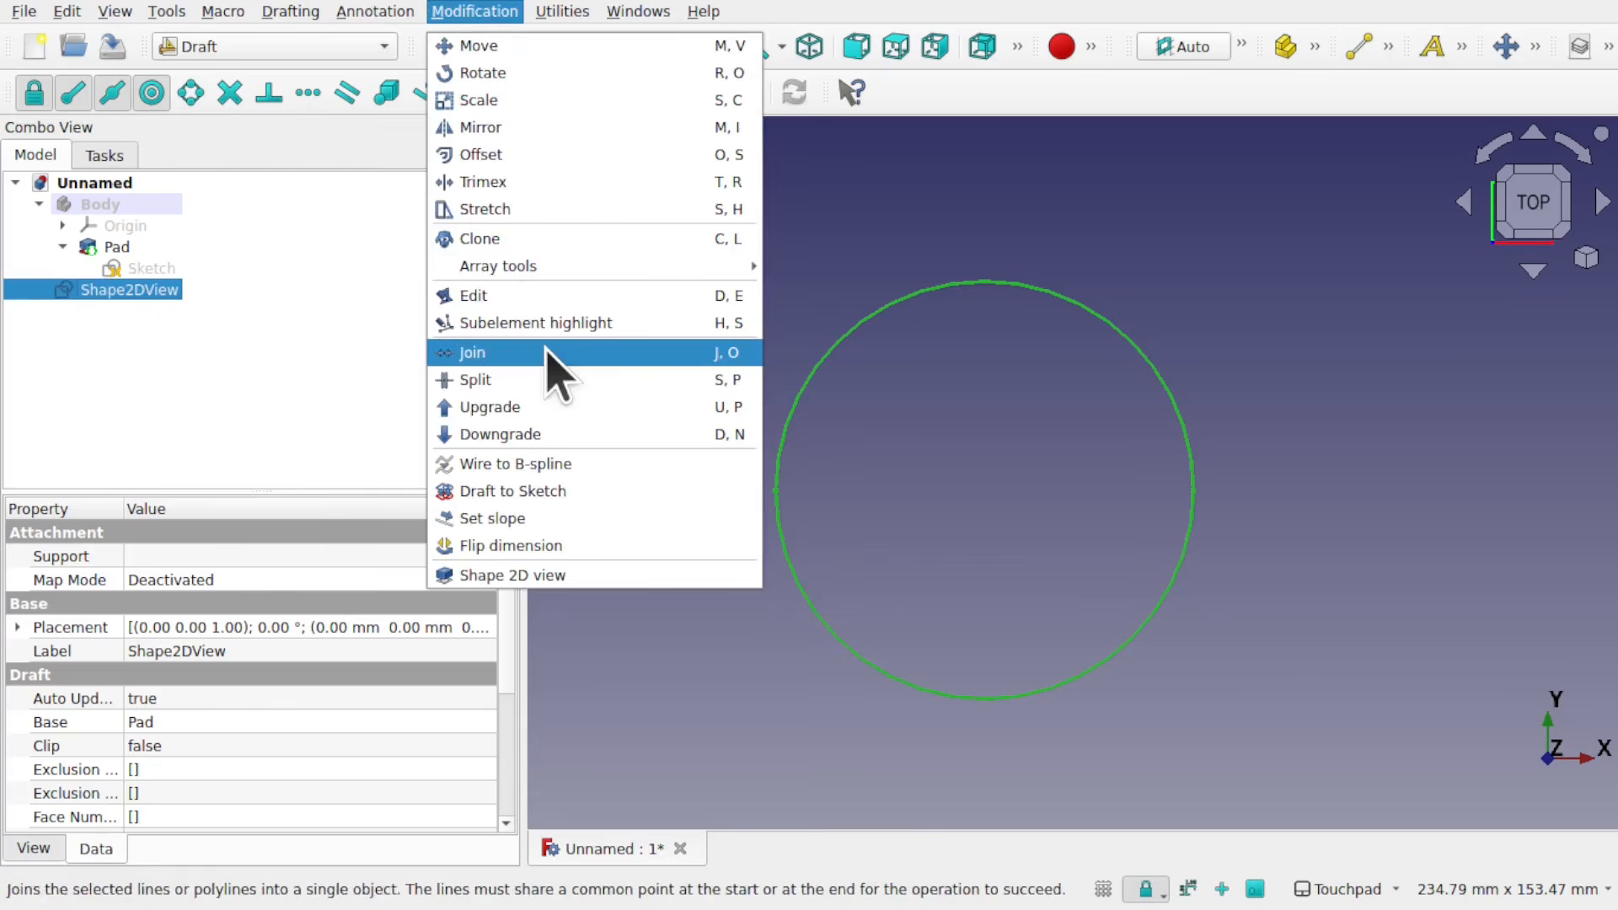
left_click(534, 435)
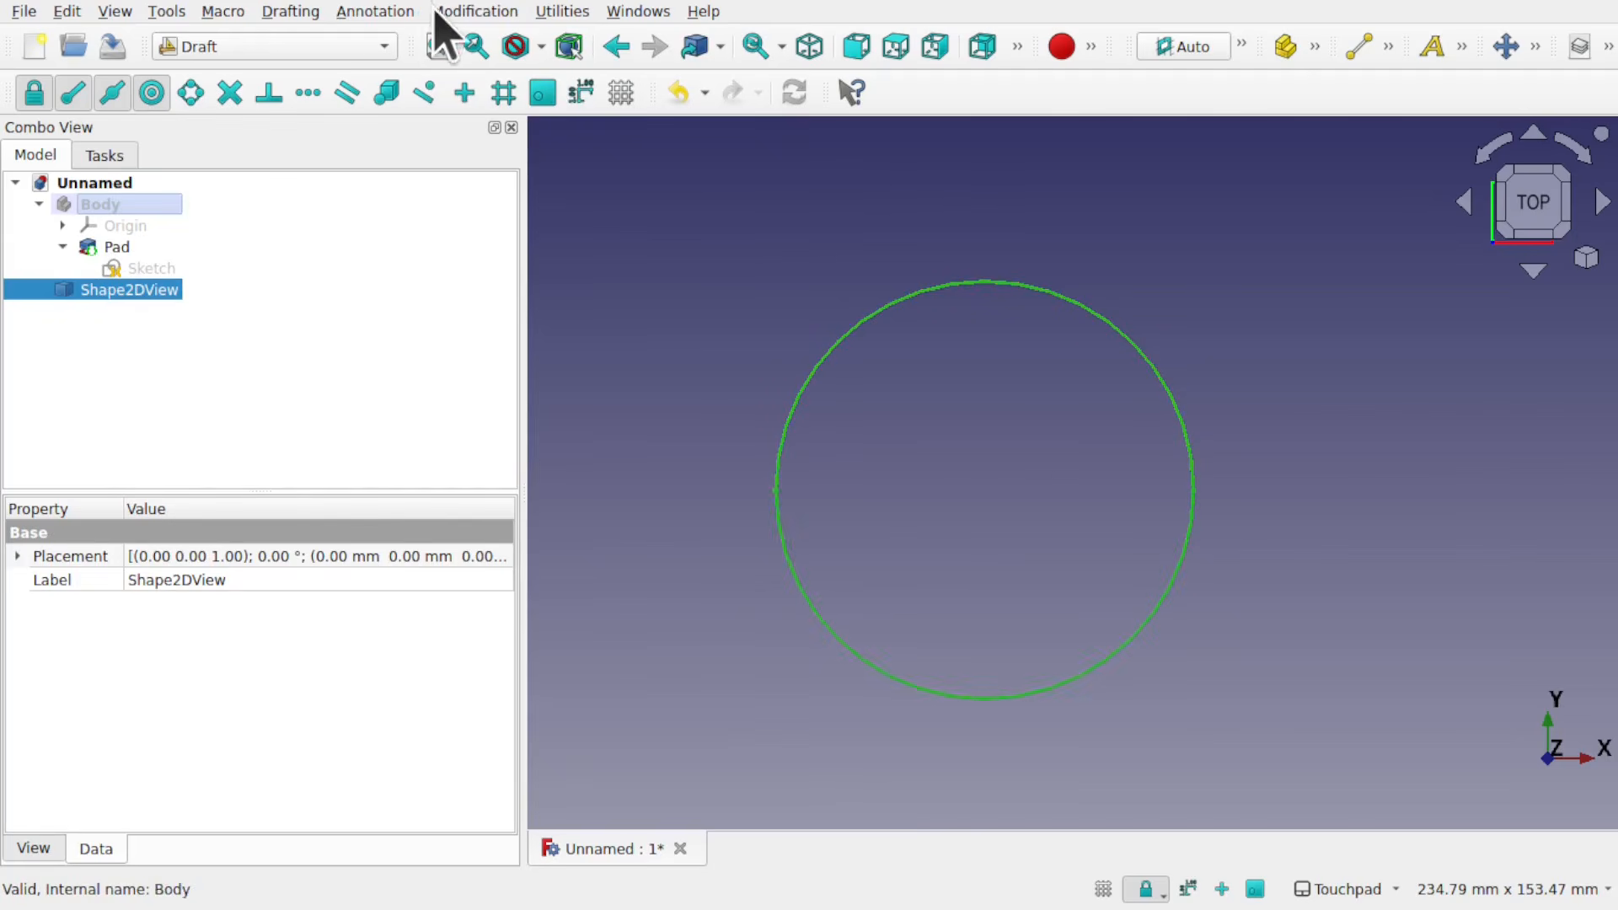
left_click(485, 13)
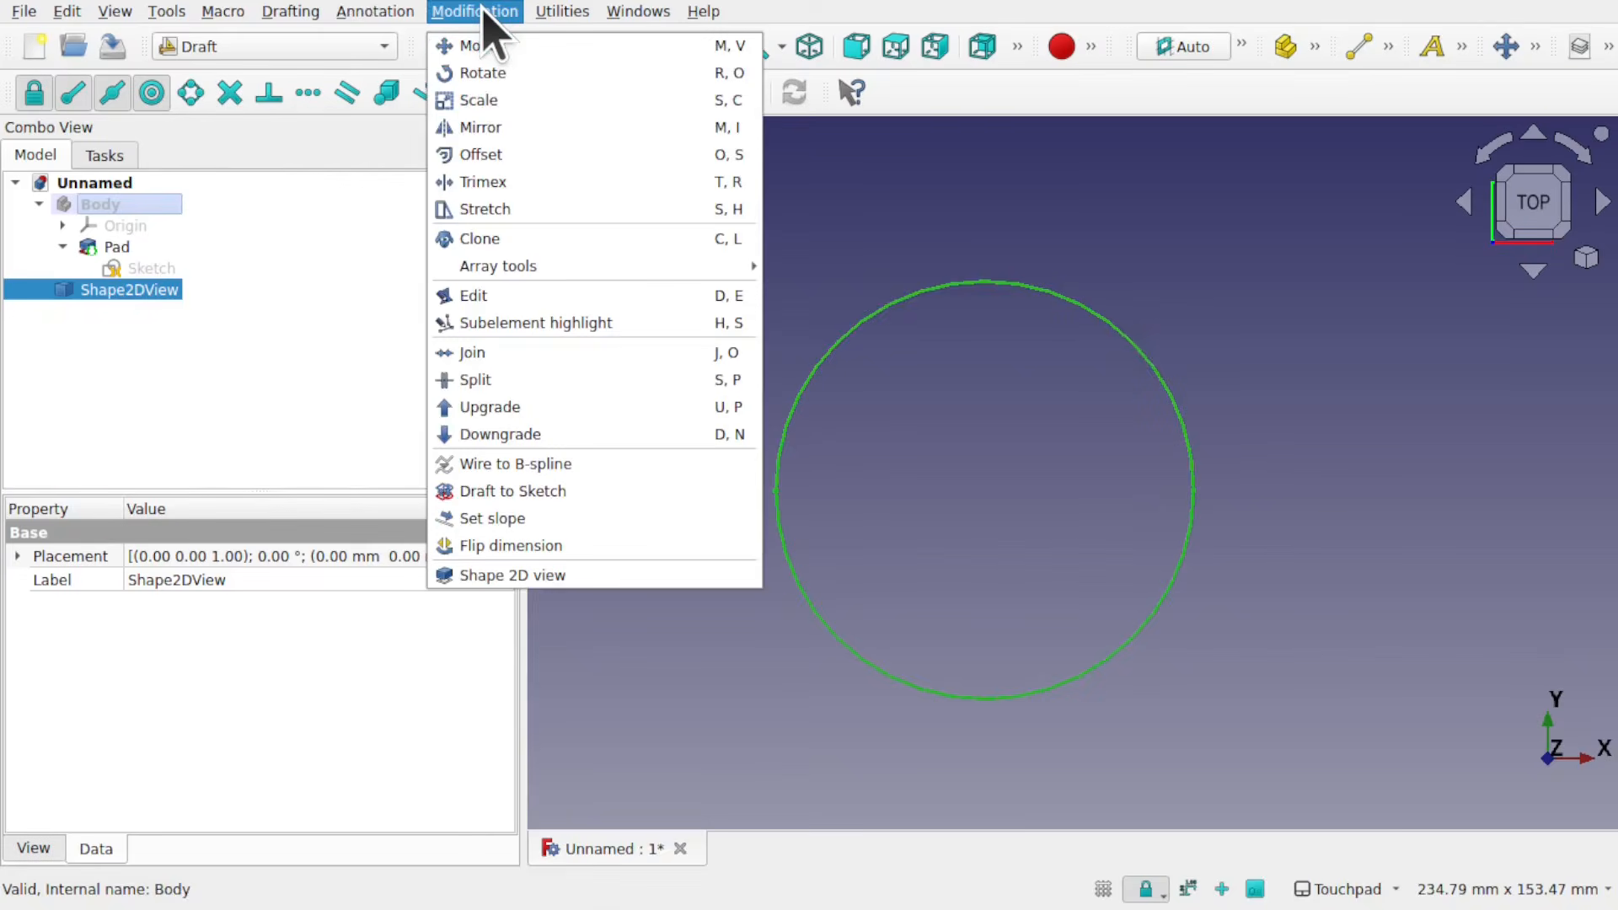
left_click(495, 437)
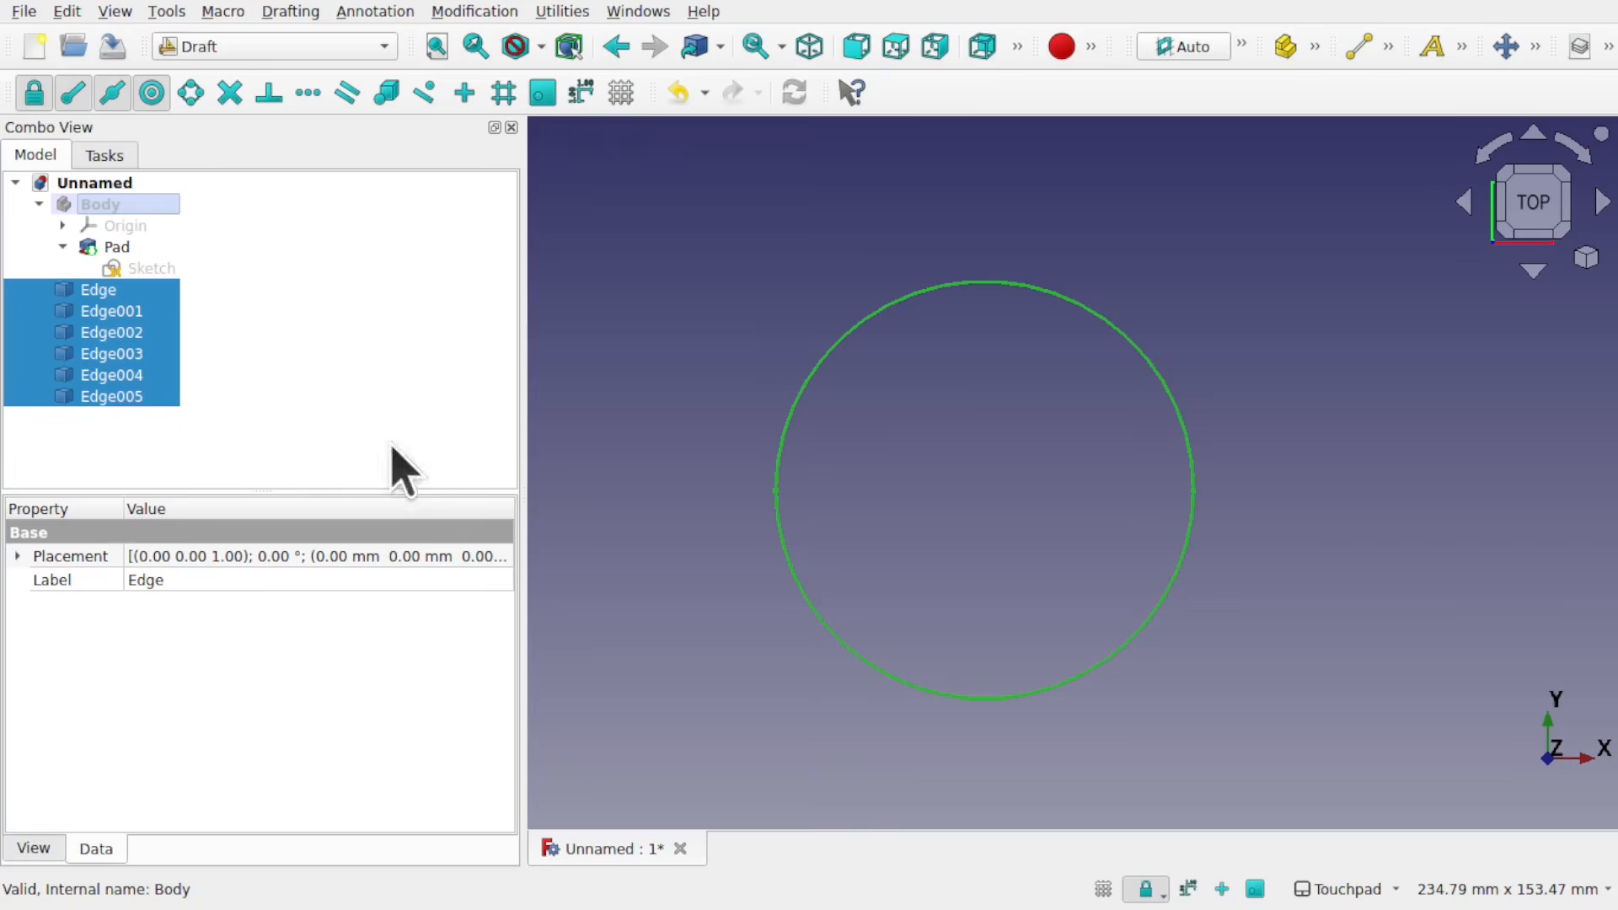
left_click(196, 472)
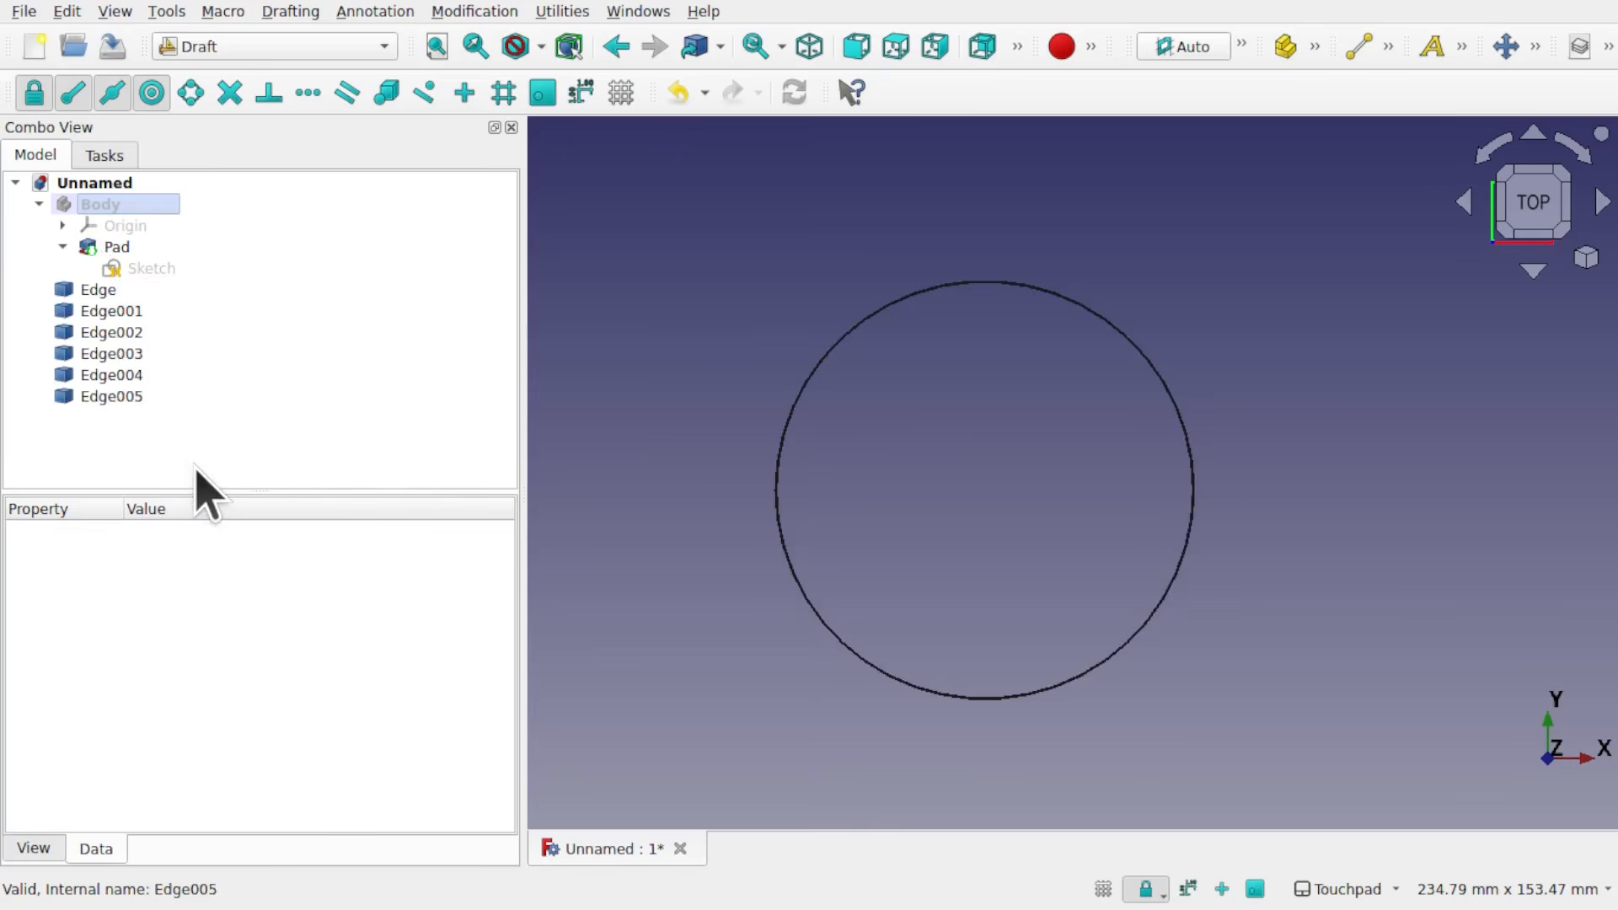
Step: Identify the separated edges one by one and delete the two short connecting edges, Edge004 and Edge005
left_click(101, 291)
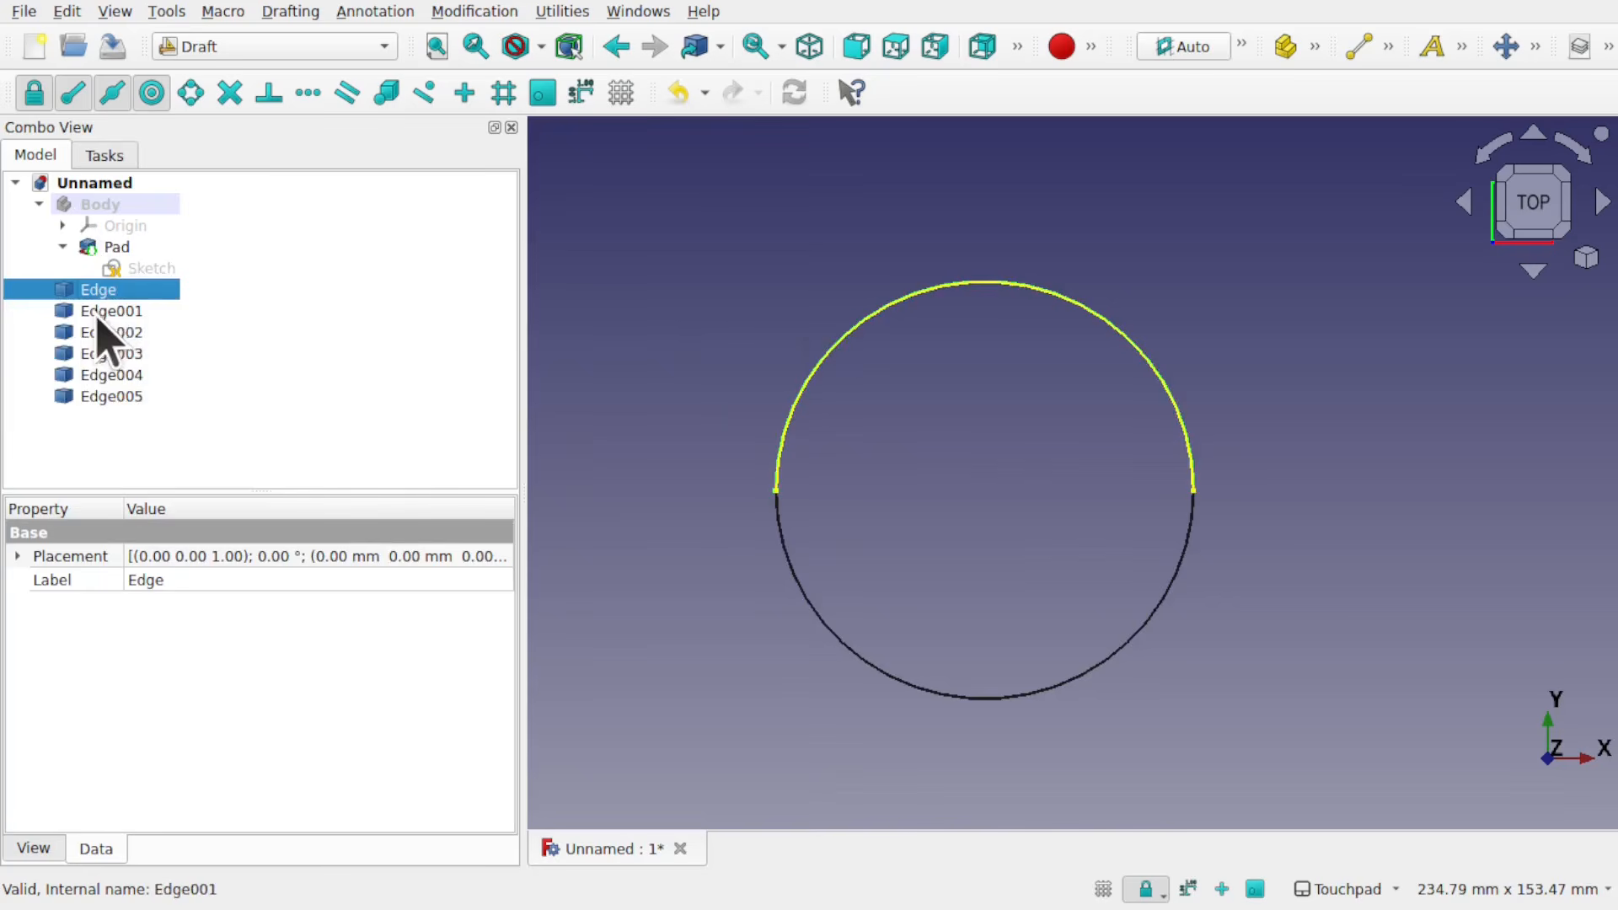
left_click(107, 312)
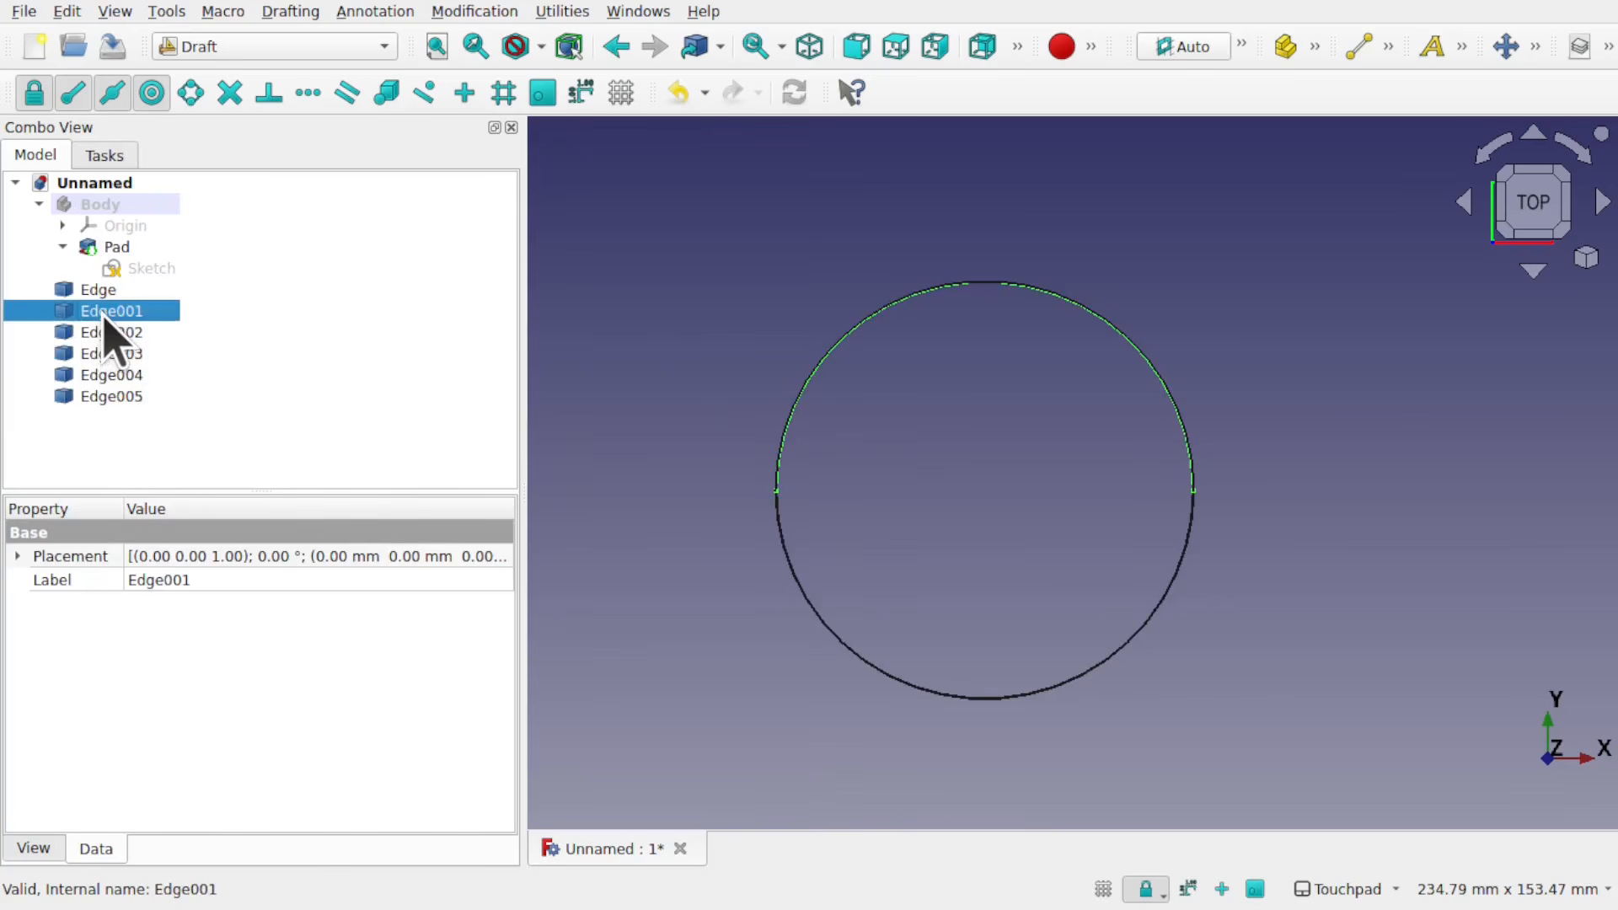
left_click(127, 332)
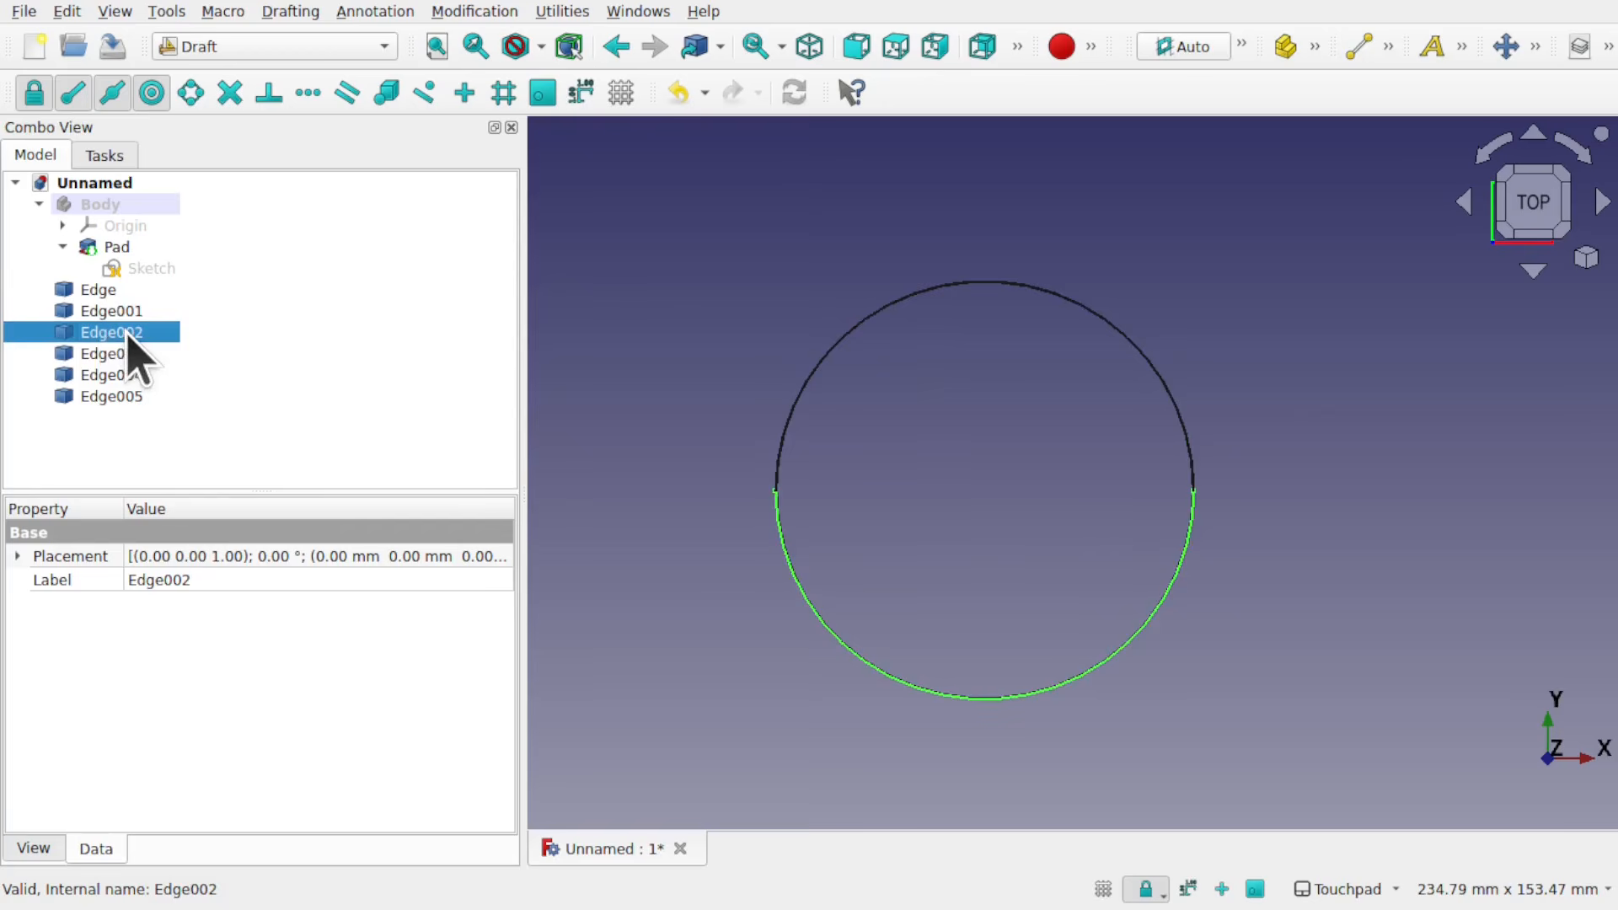
left_click(140, 354)
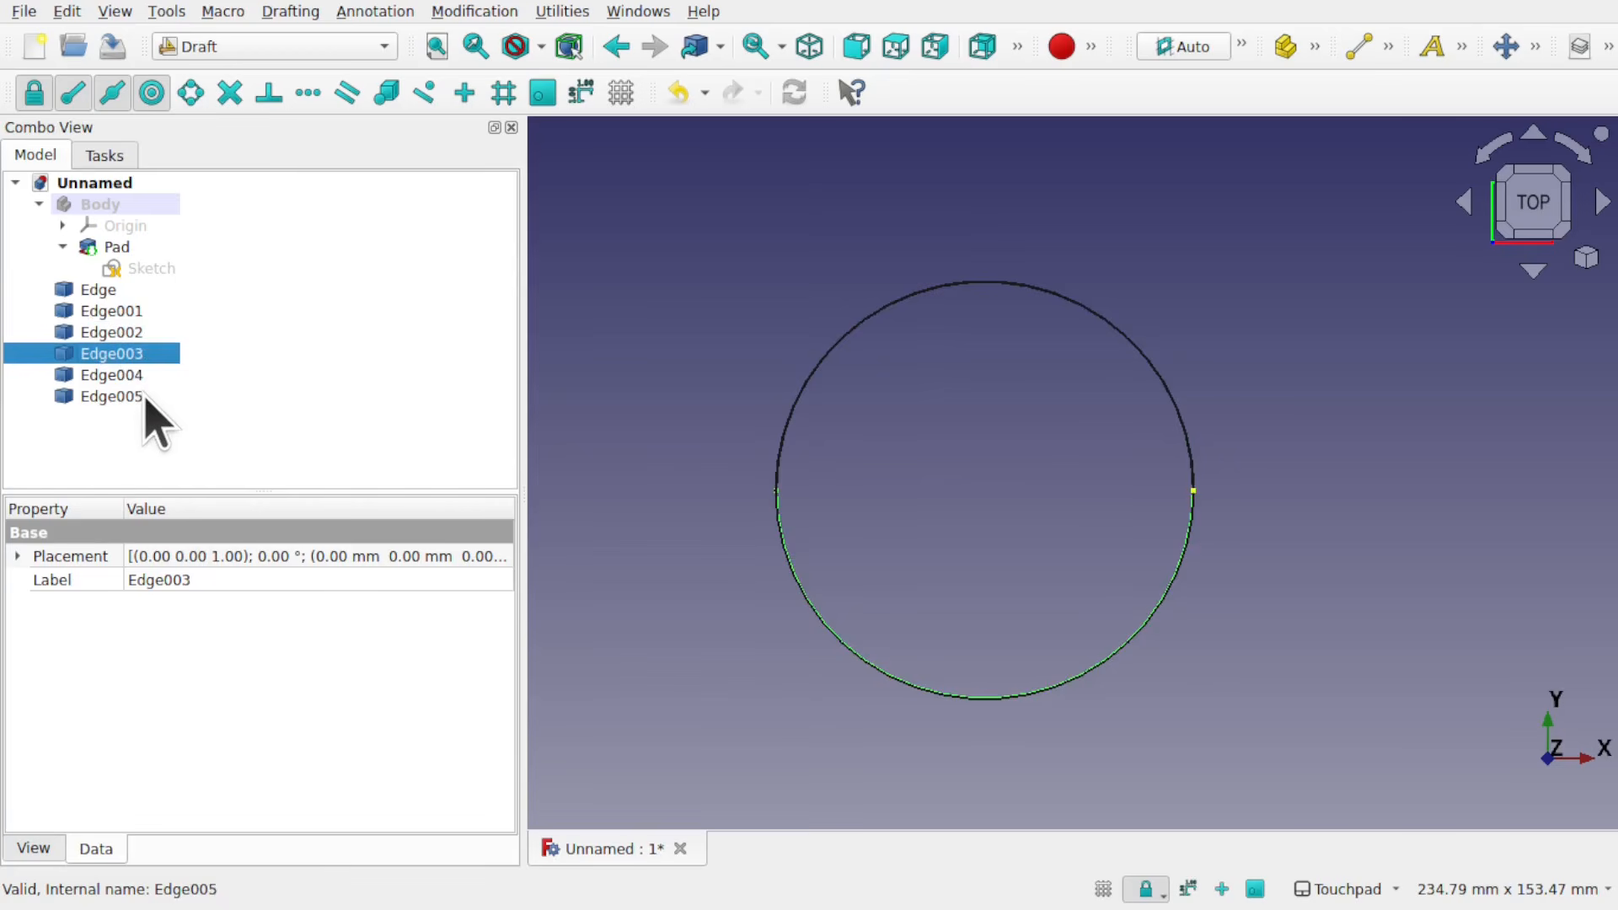
scroll(760, 516, "up", 10)
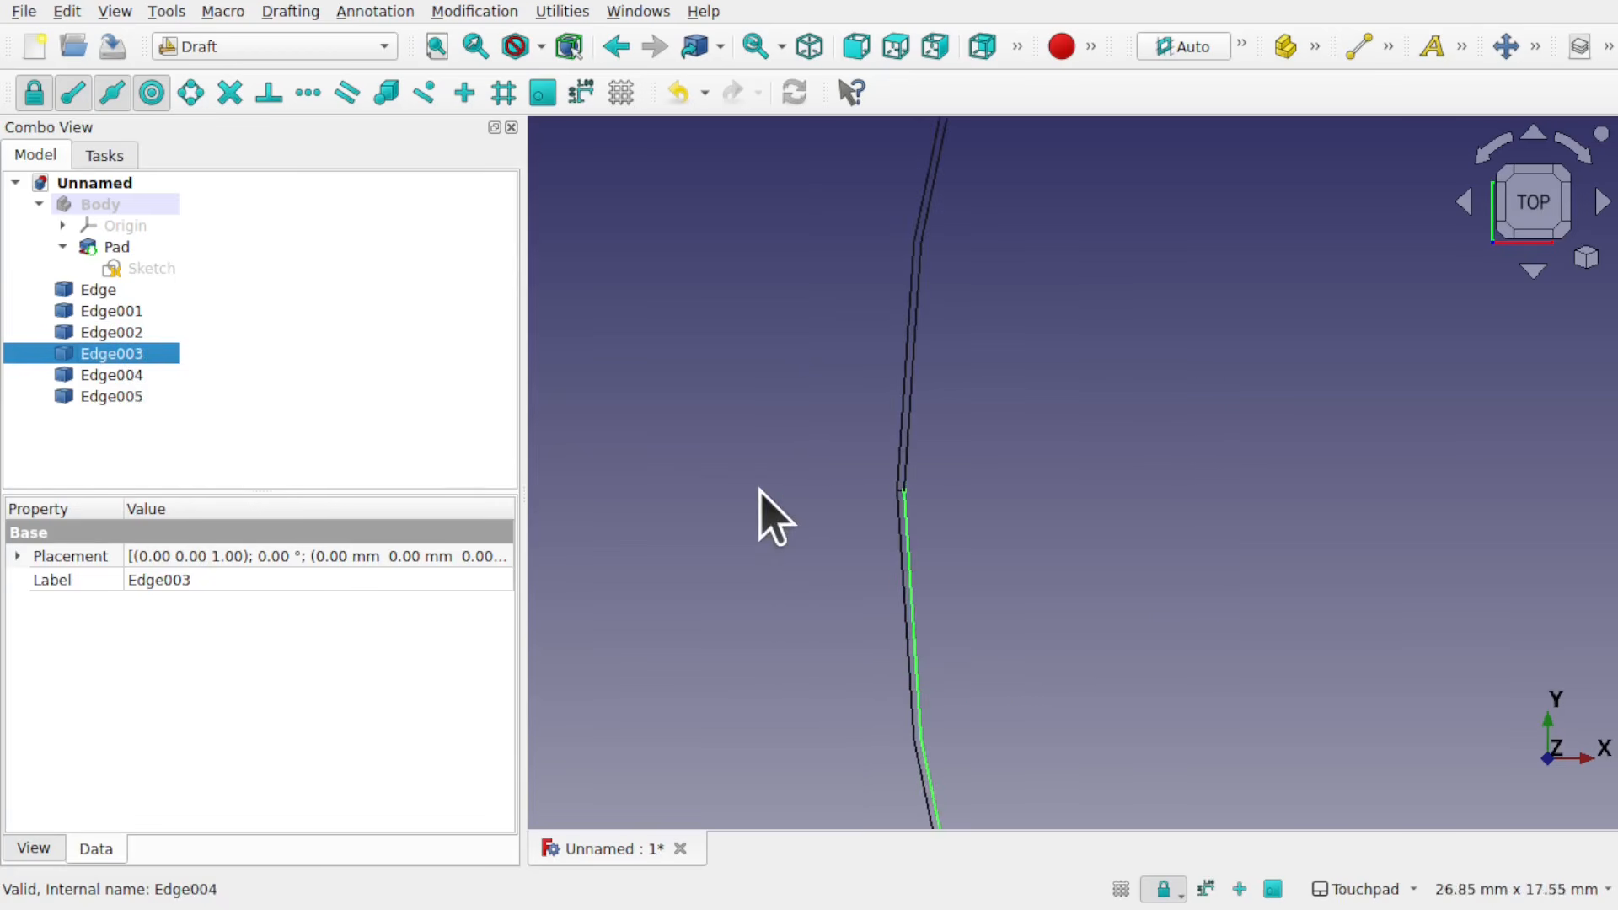
left_click(126, 375)
left_click(135, 398, "ctrl")
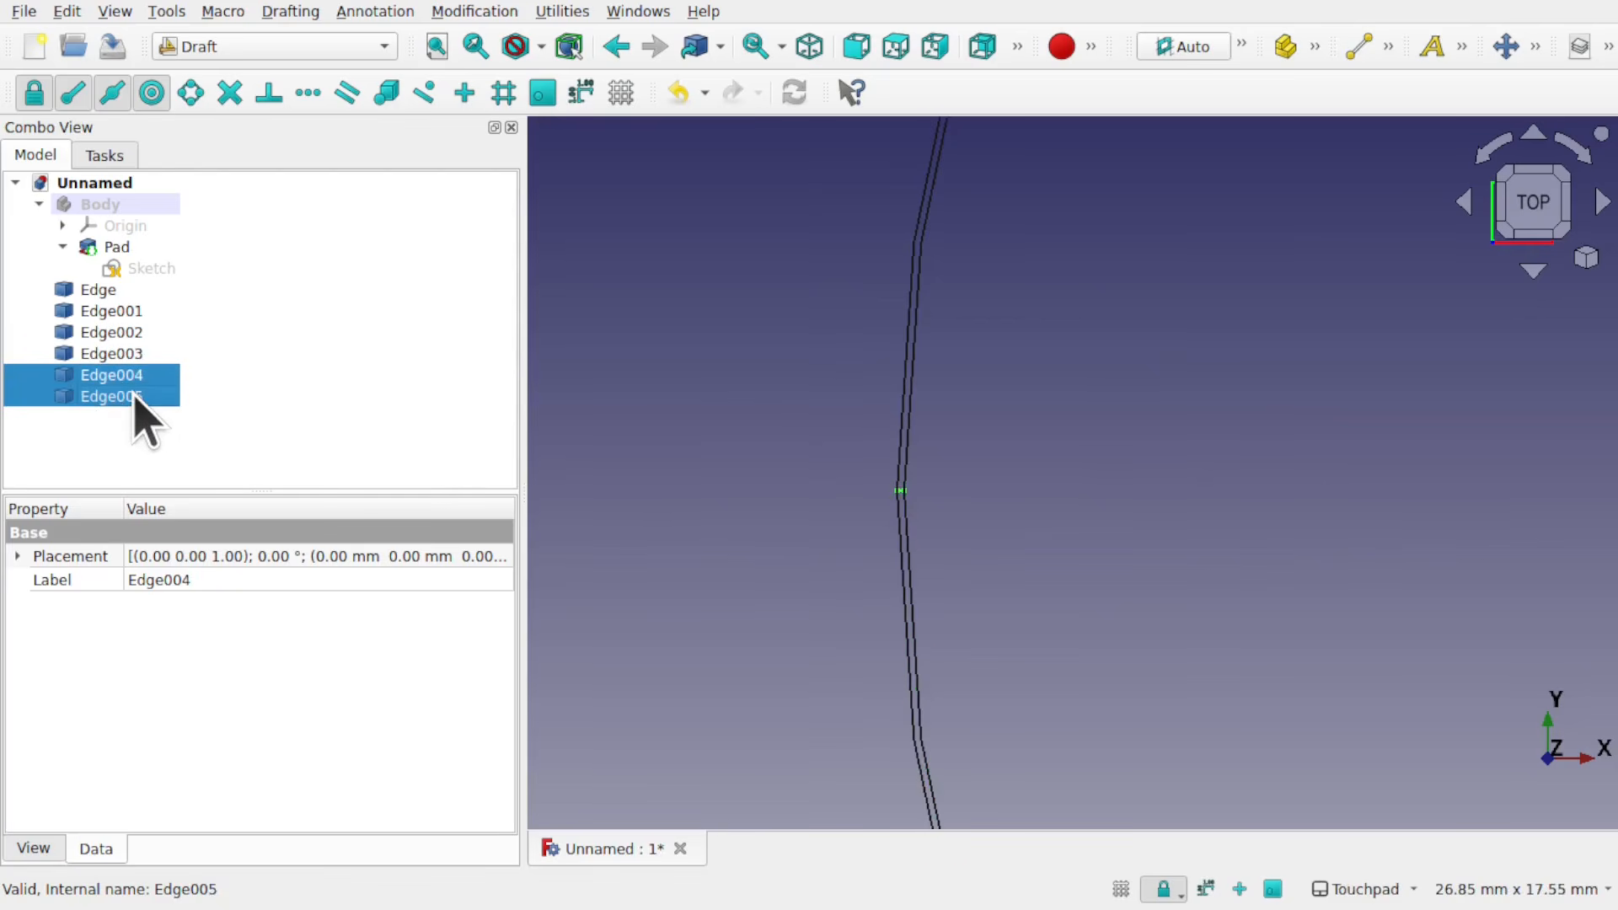
key("Delete")
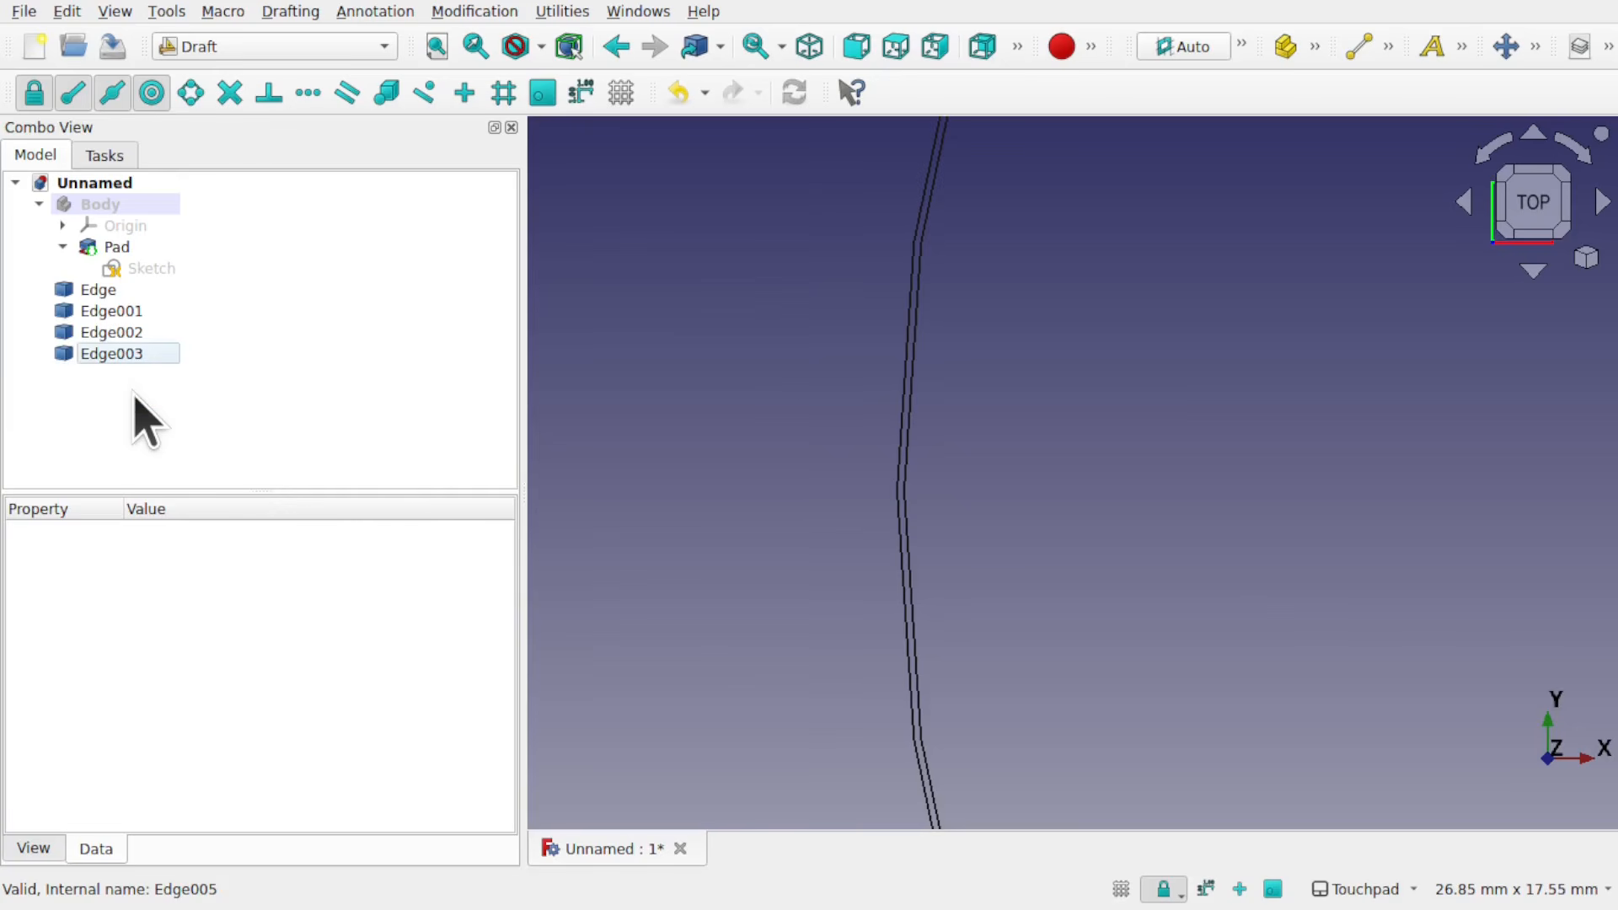
Step: Upgrade the four remaining arcs, Edge through Edge003, together into wires
scroll(763, 379, "down", 2)
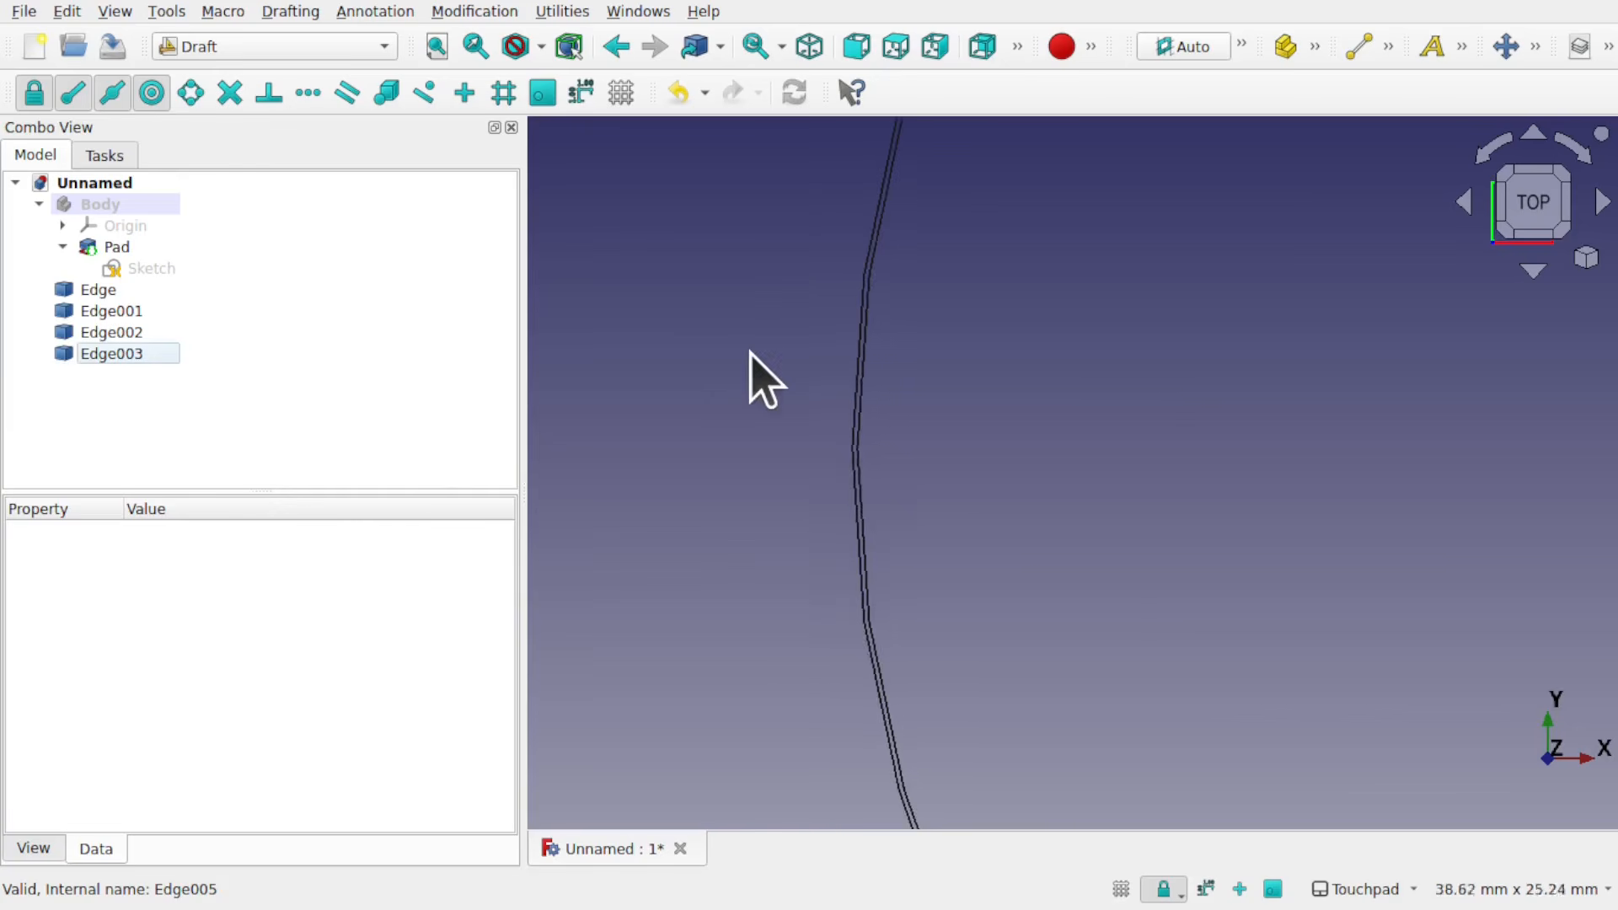
scroll(762, 379, "down", 1)
scroll(762, 379, "up", 3)
scroll(763, 379, "down", 5)
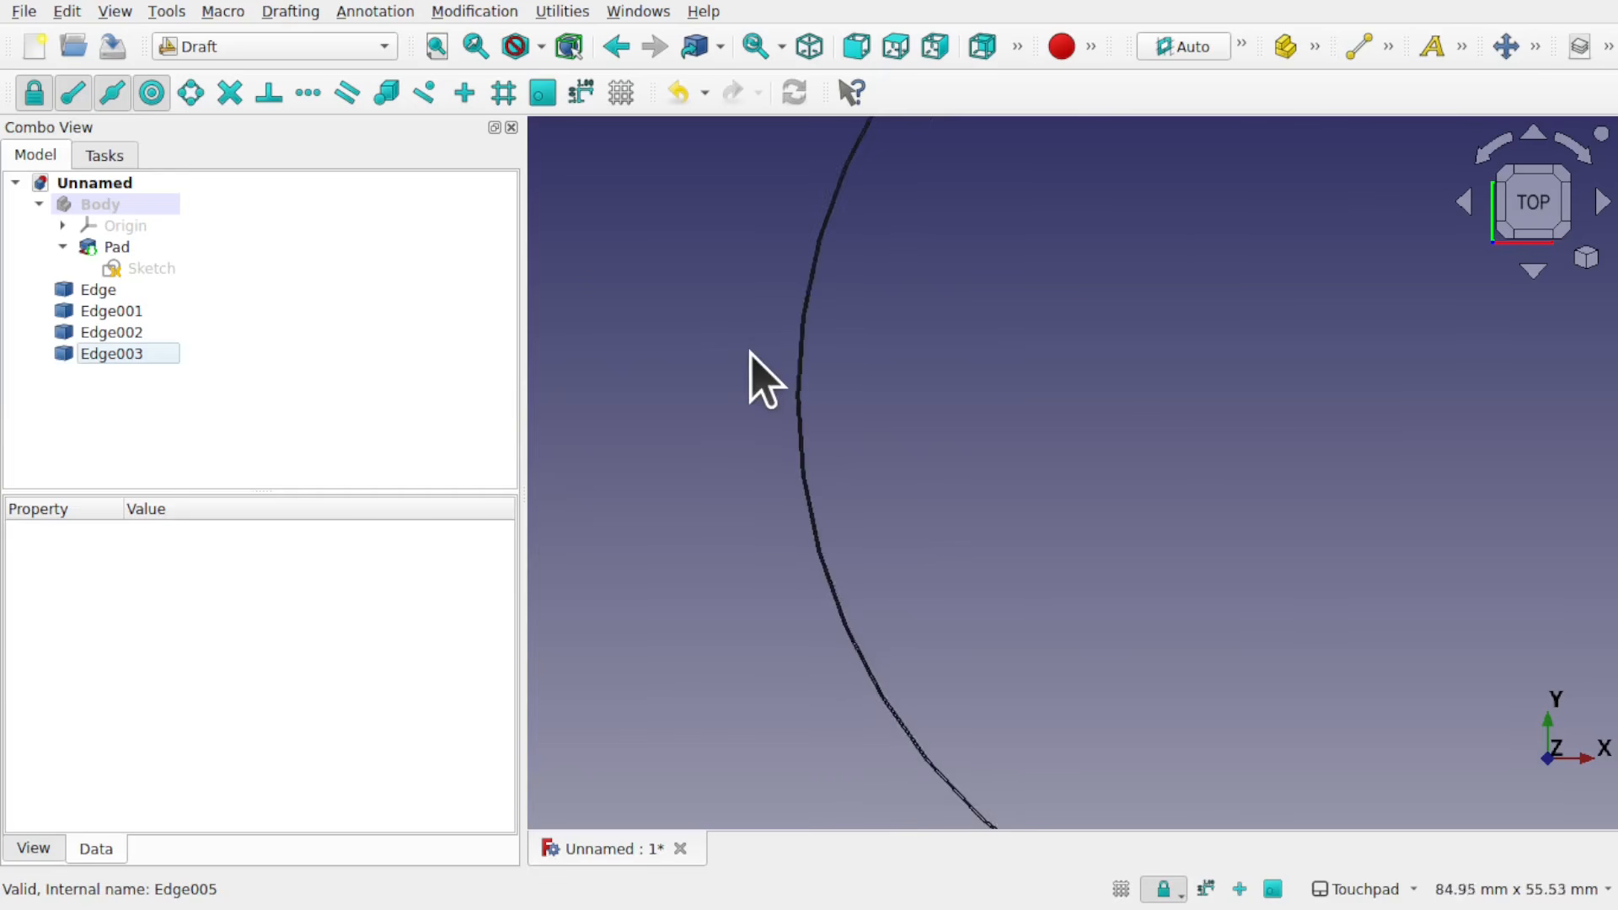
scroll(762, 380, "down", 8)
scroll(763, 379, "up", 2)
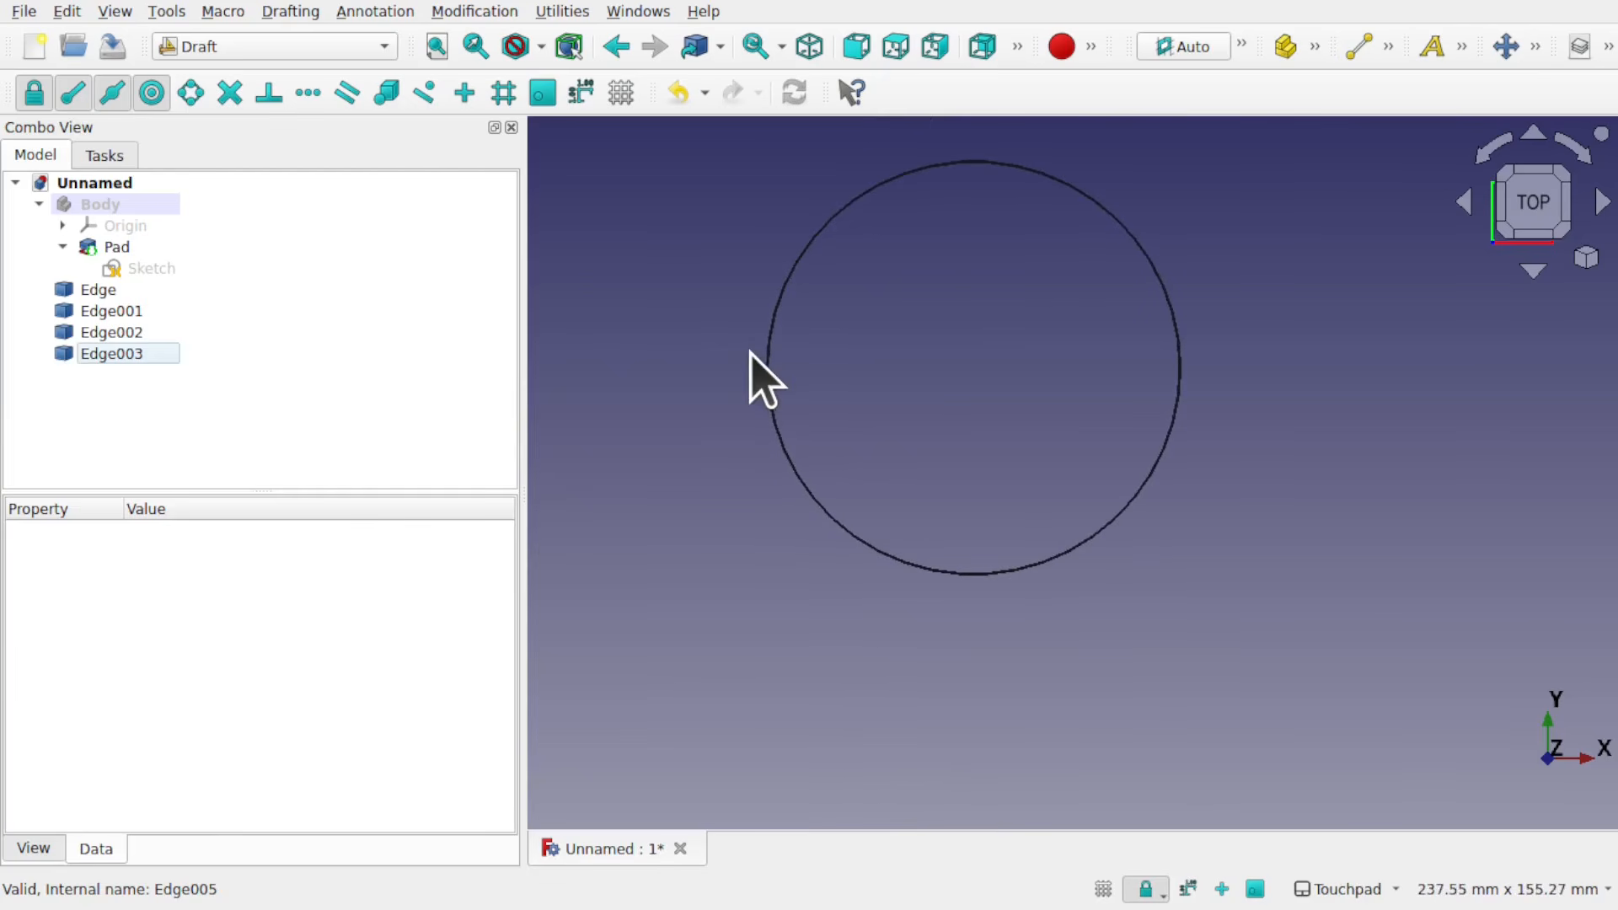
left_click(102, 290)
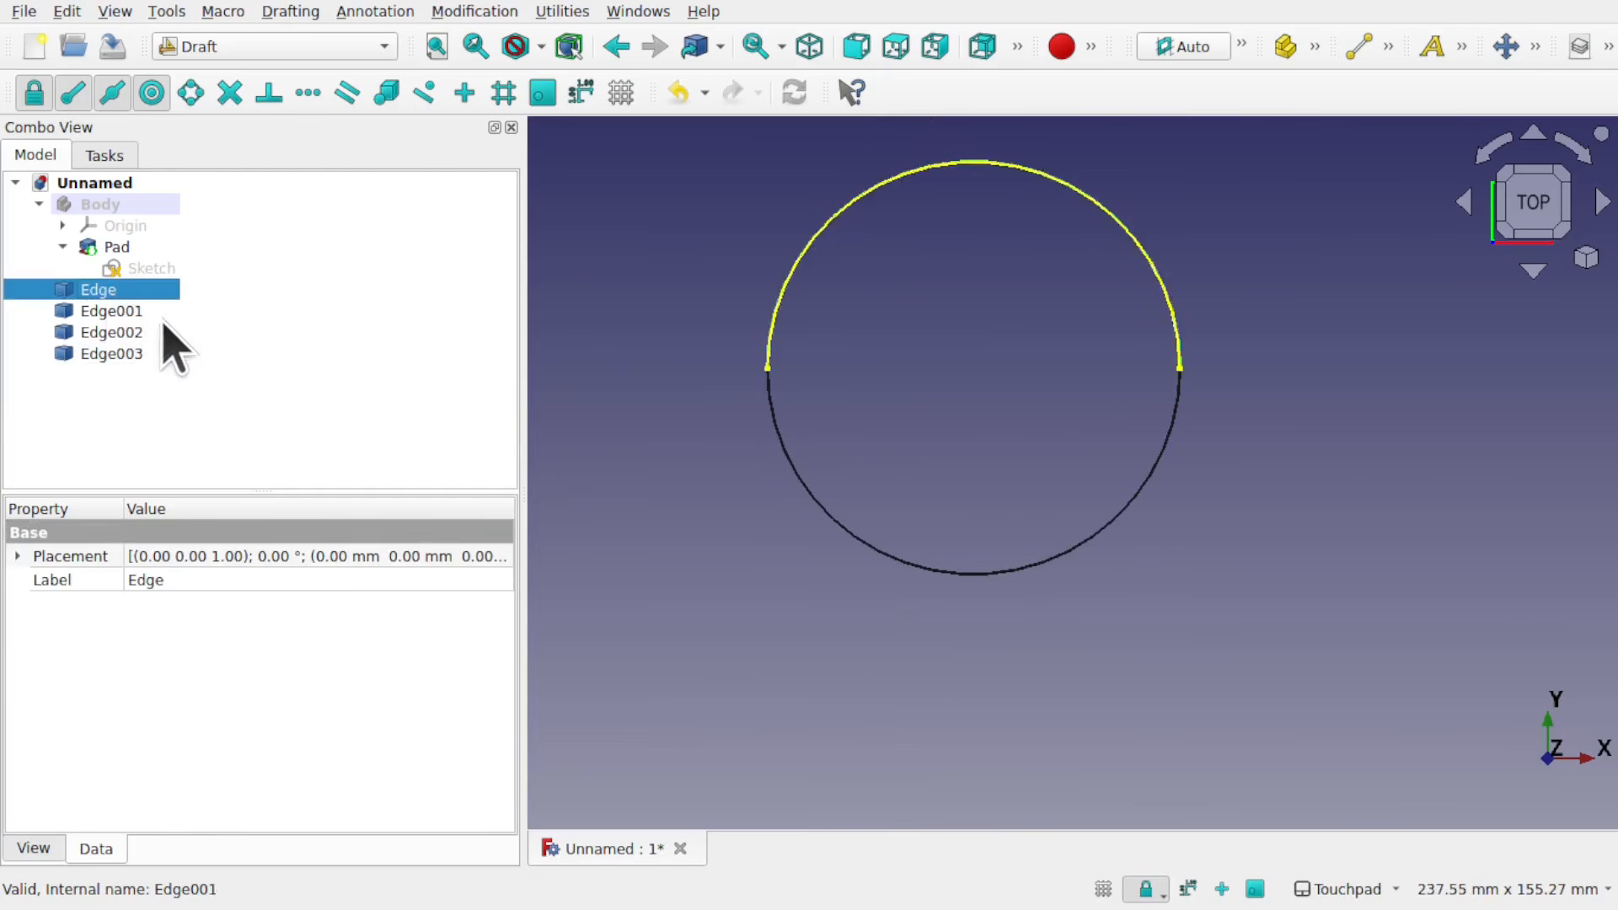
left_click(126, 355, "shift")
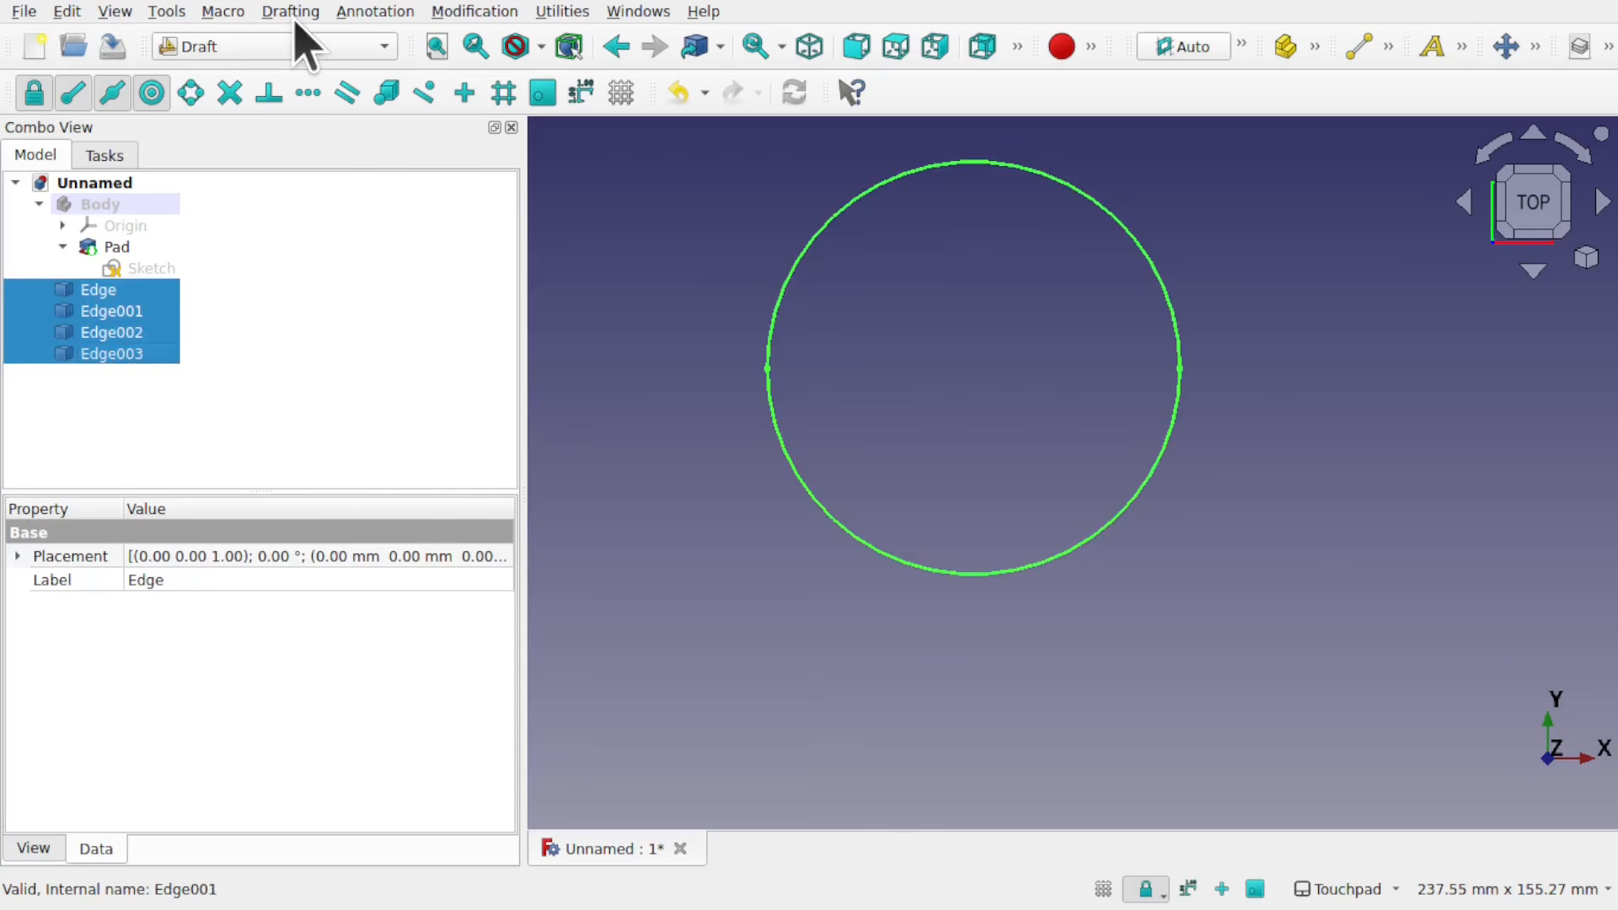
left_click(474, 11)
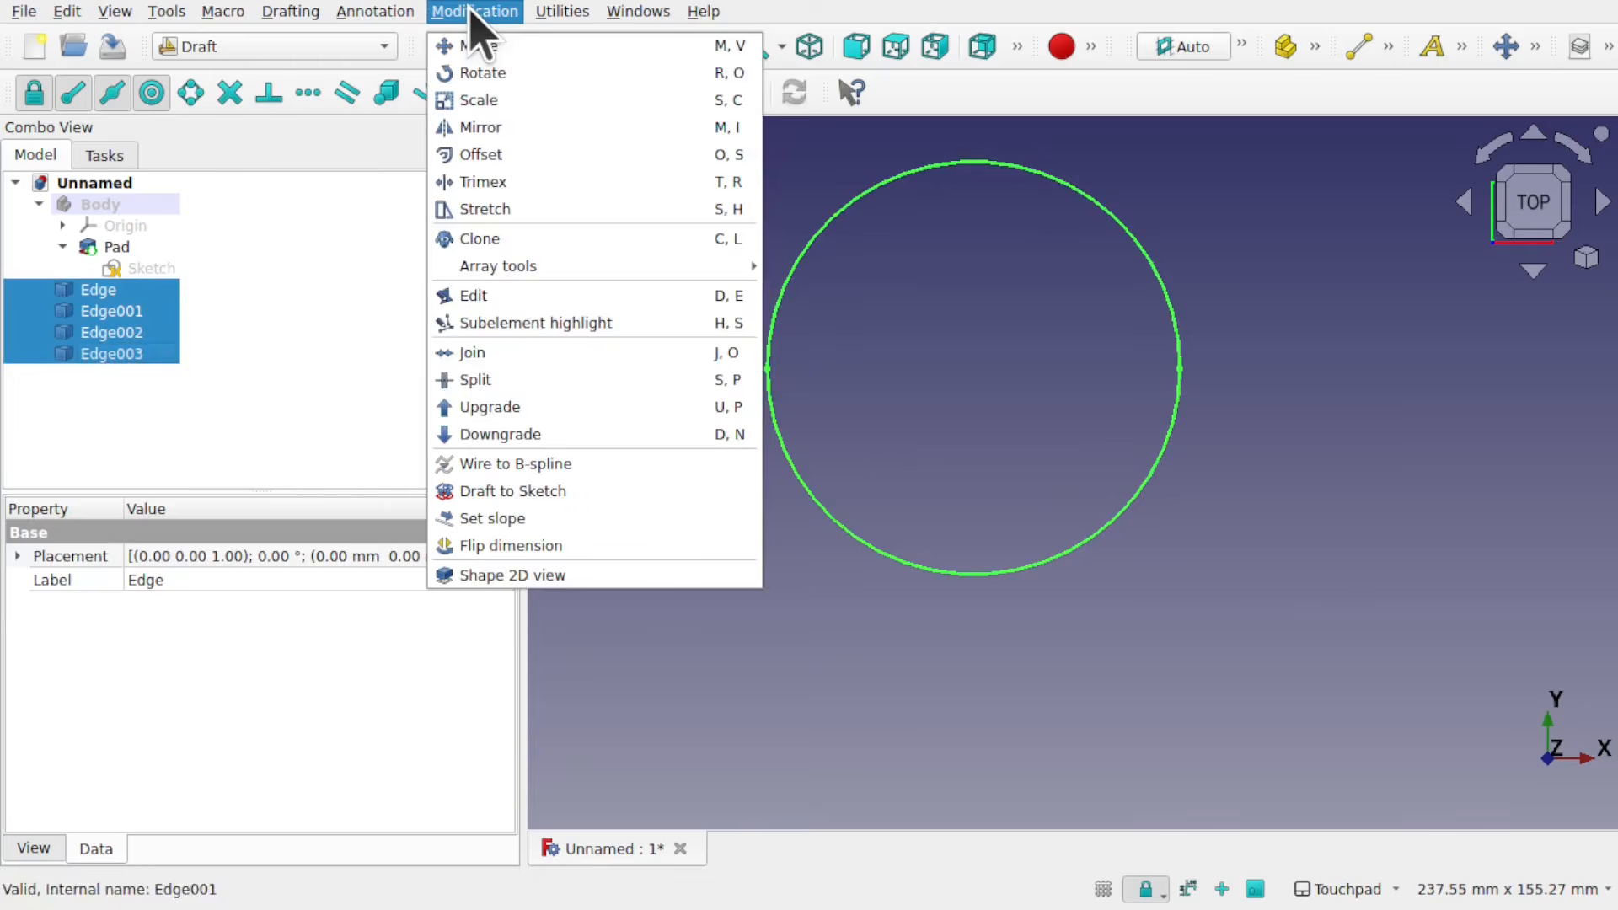
left_click(545, 381)
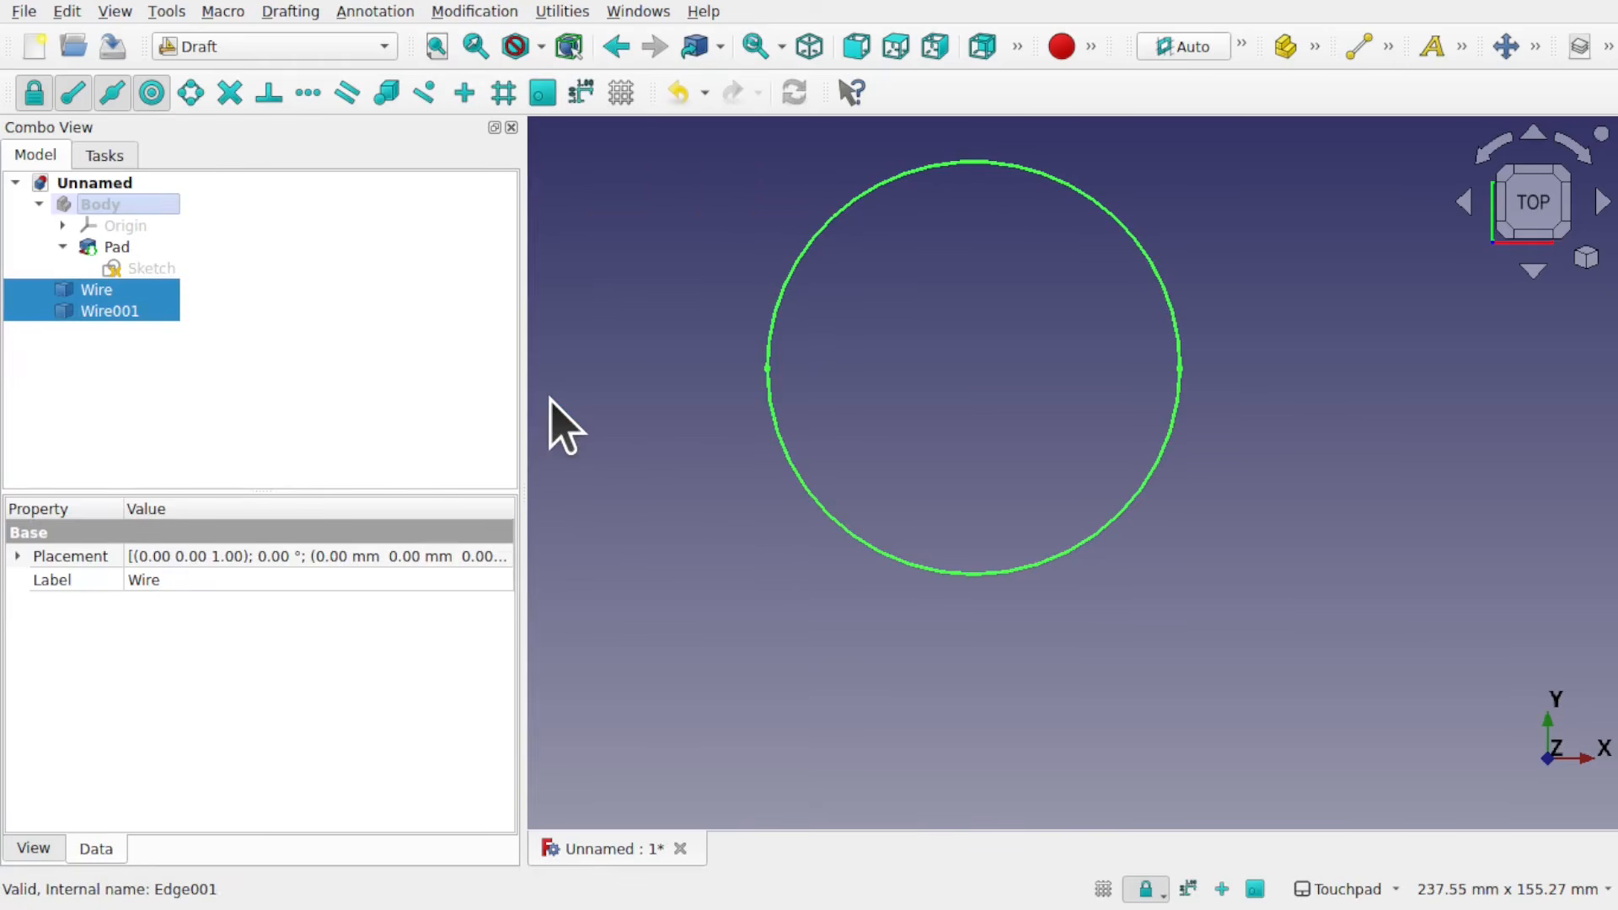
left_click(192, 354)
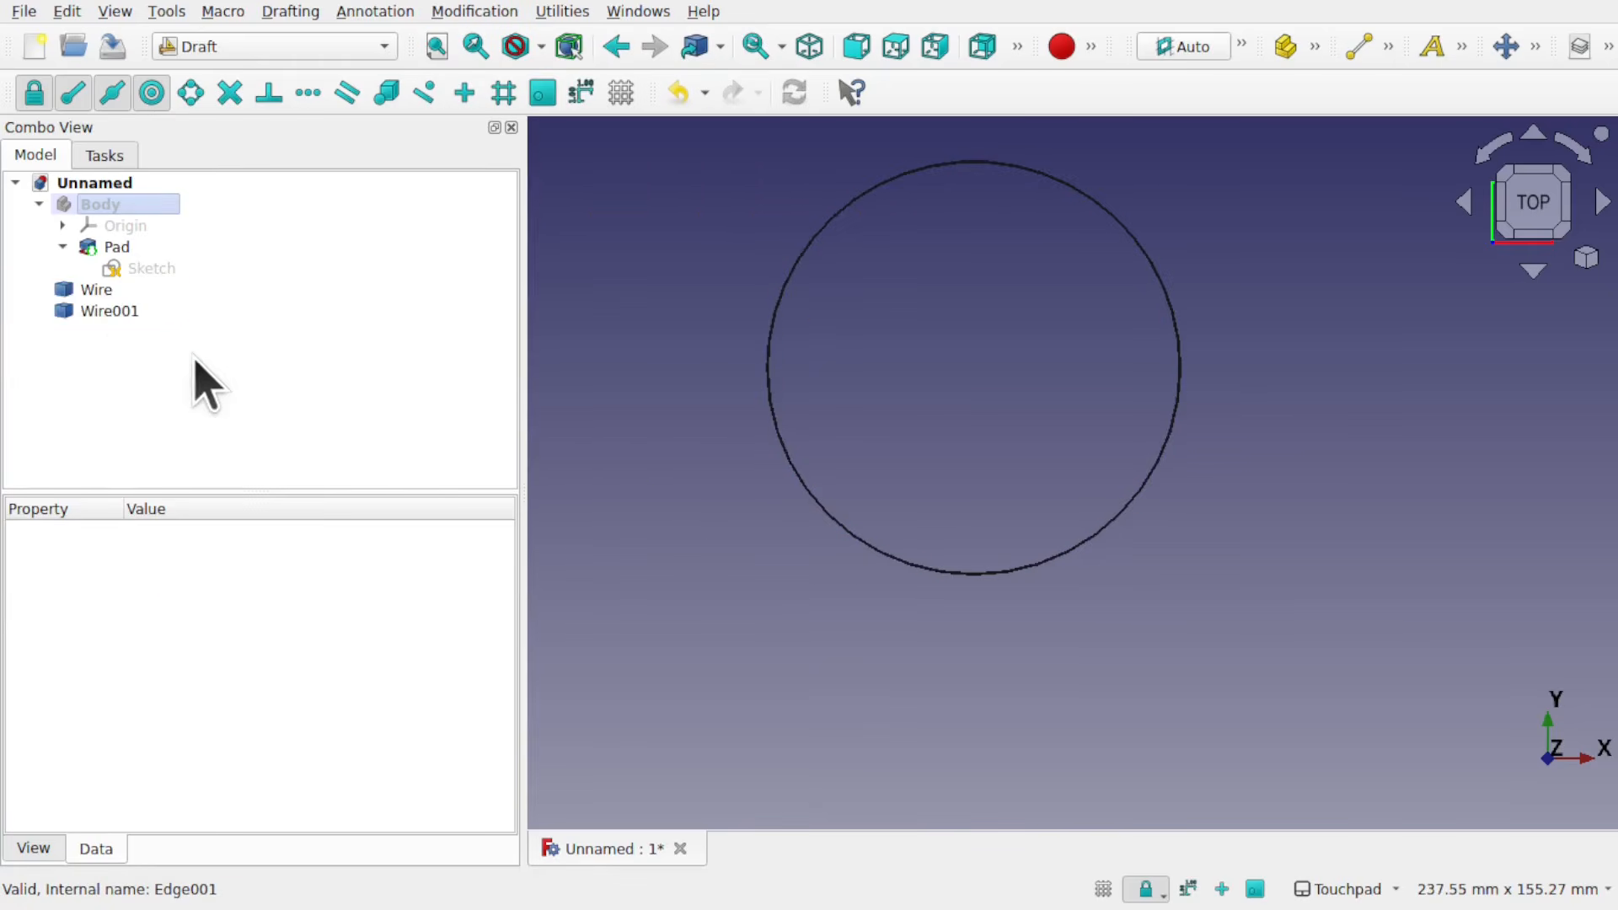
Step: Compare Wire and Wire001 by highlighting each and examining their outlines at the circle's leftmost point
left_click(103, 297)
left_click(135, 317)
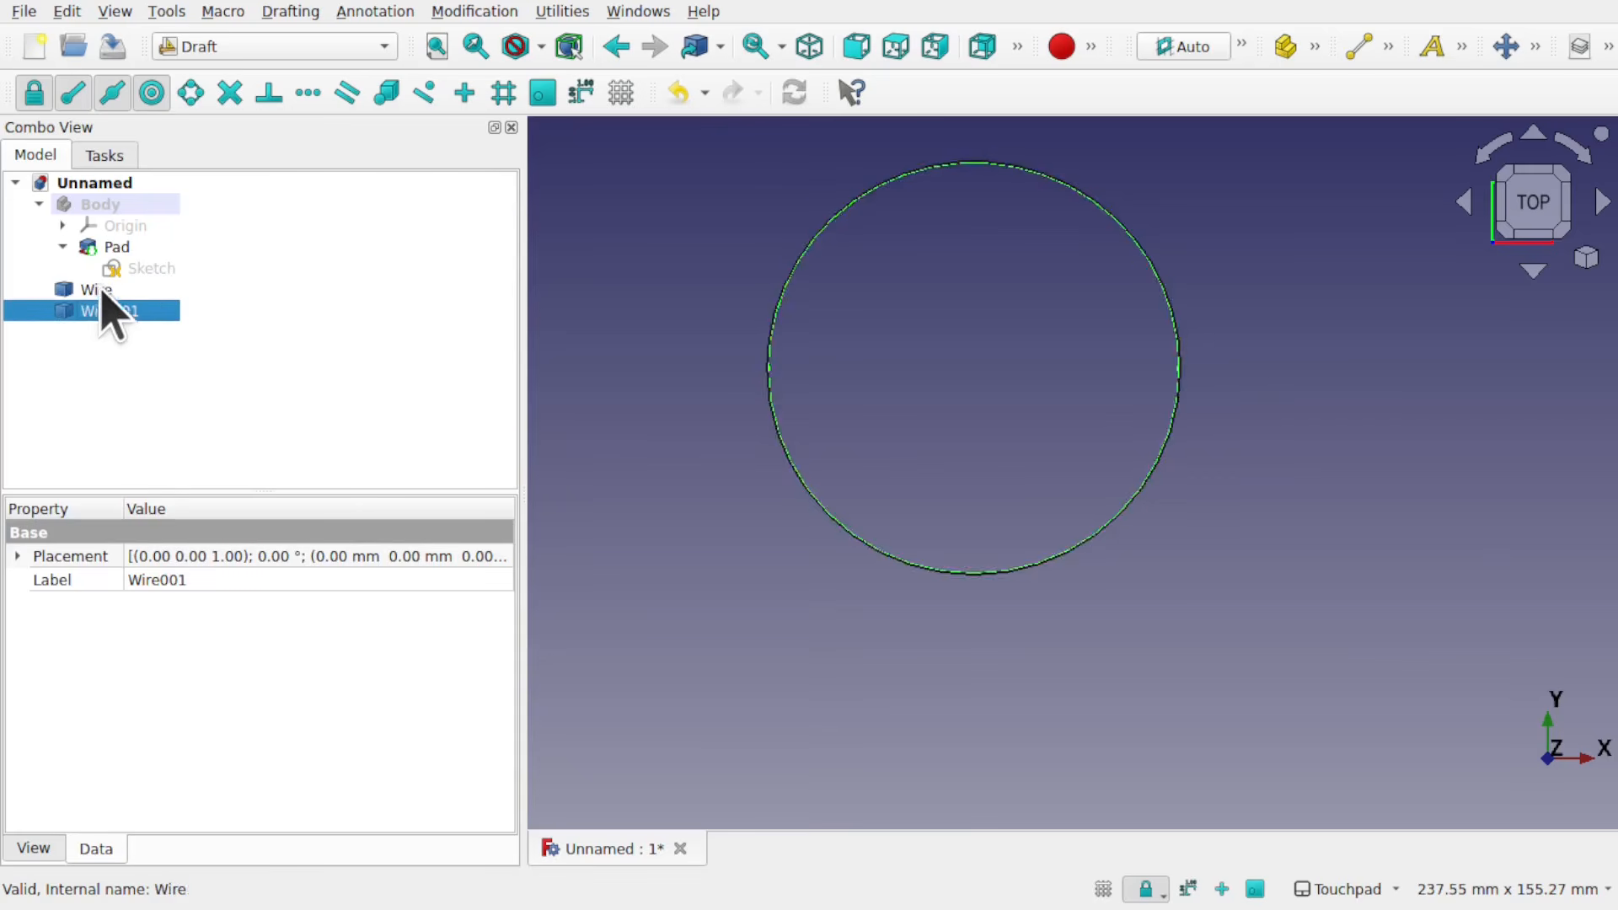
left_click(103, 292)
scroll(762, 377, "up", 6)
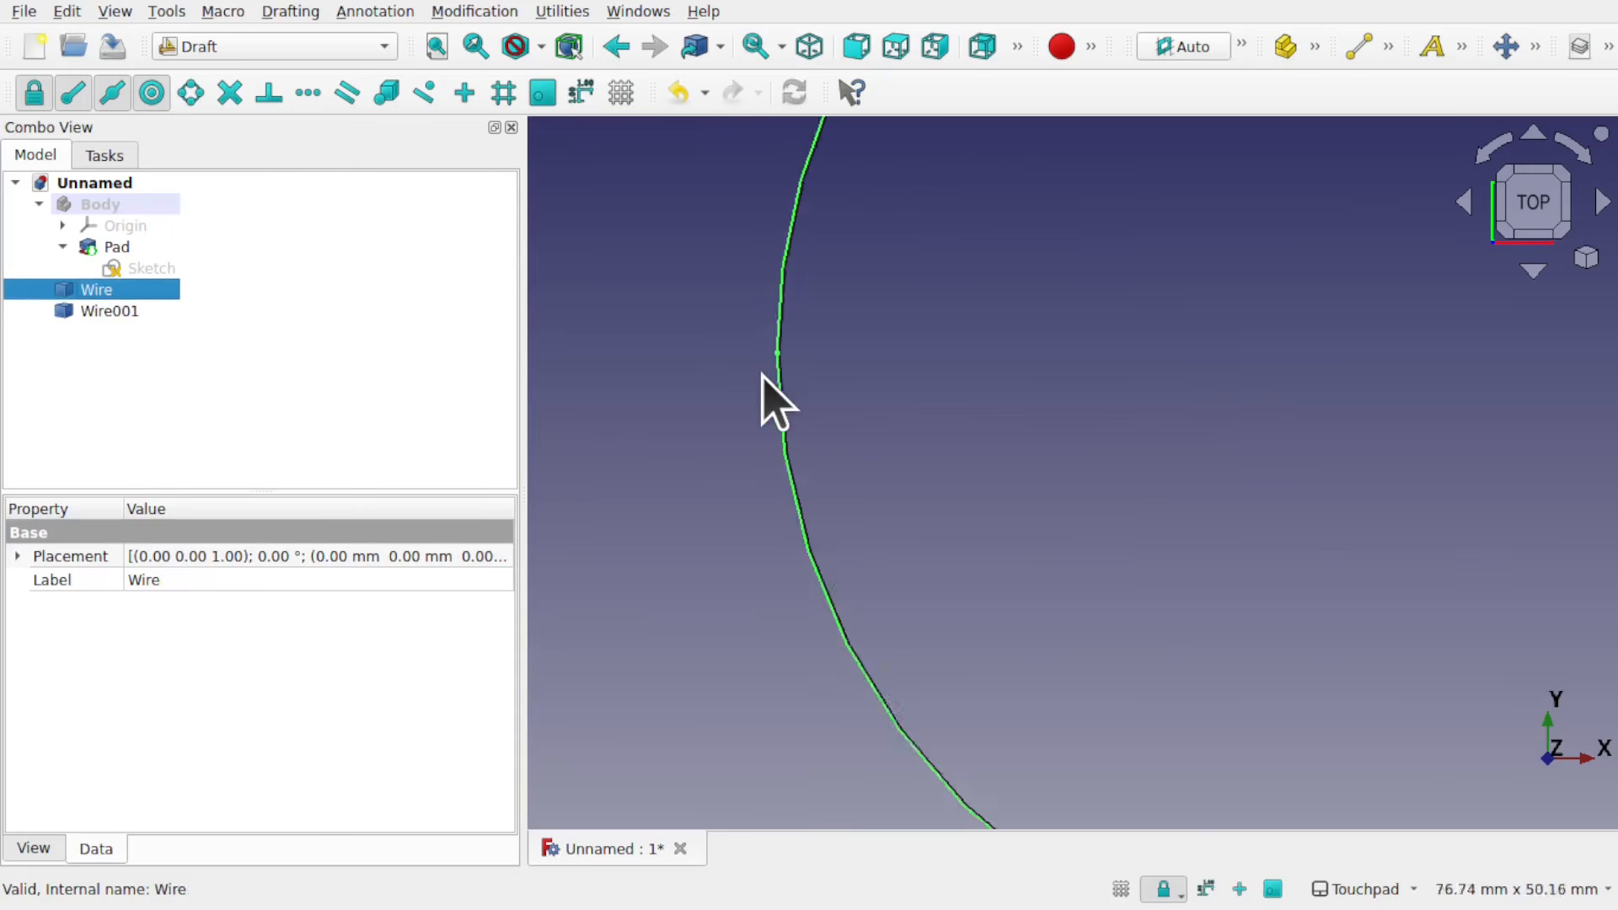
scroll(784, 371, "down", 1)
scroll(815, 398, "down", 5)
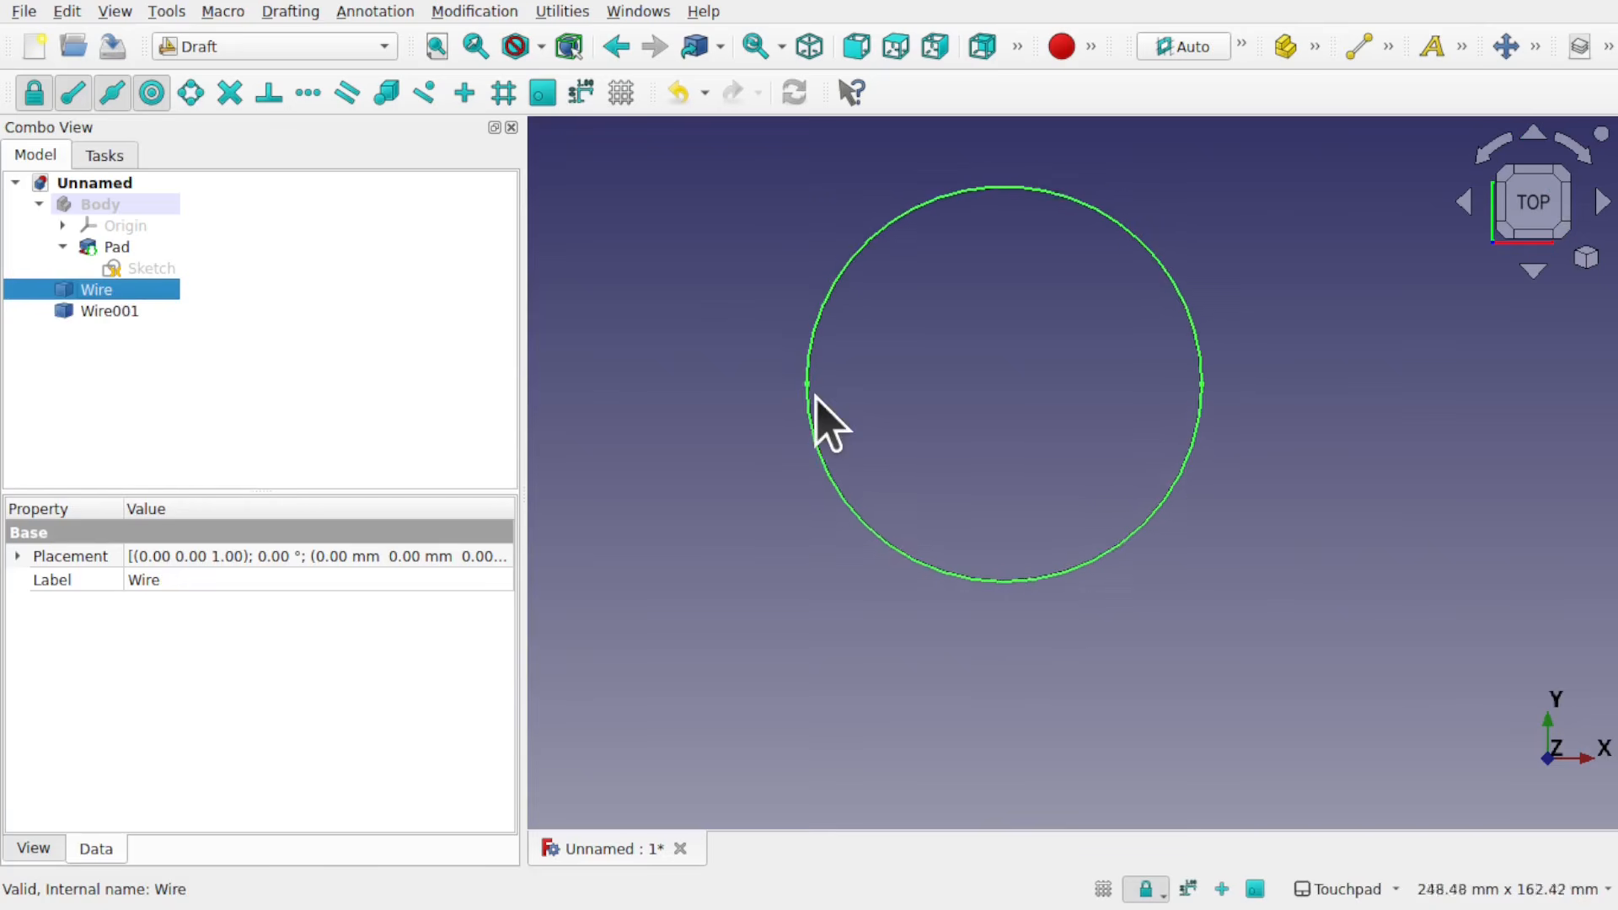
scroll(815, 398, "down", 1)
scroll(814, 390, "up", 10)
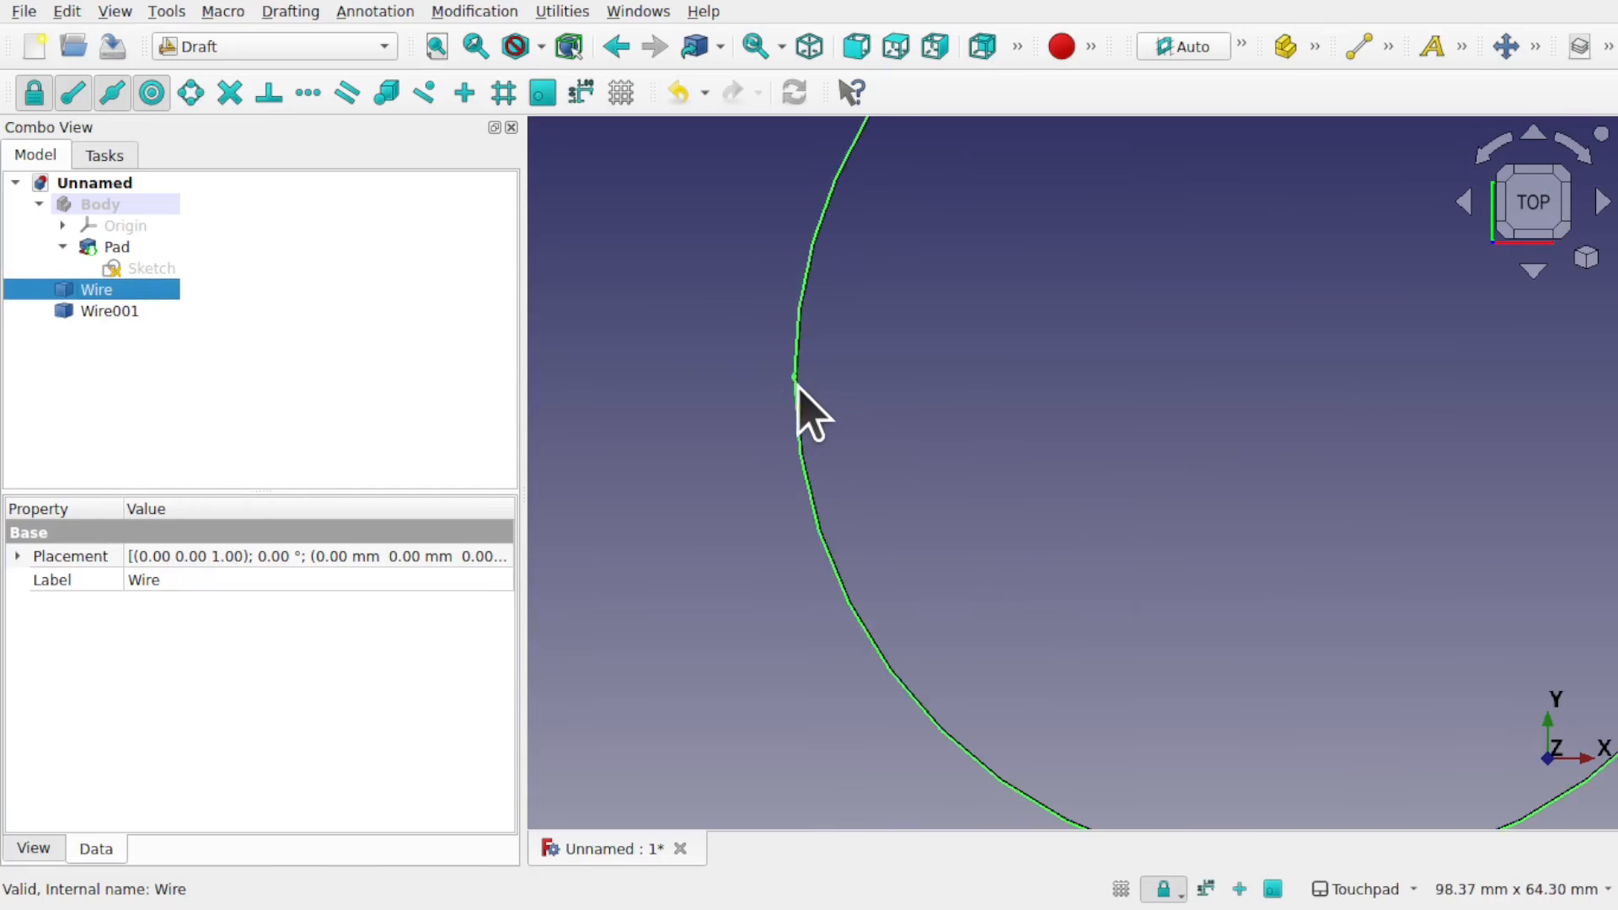
scroll(796, 375, "up", 1)
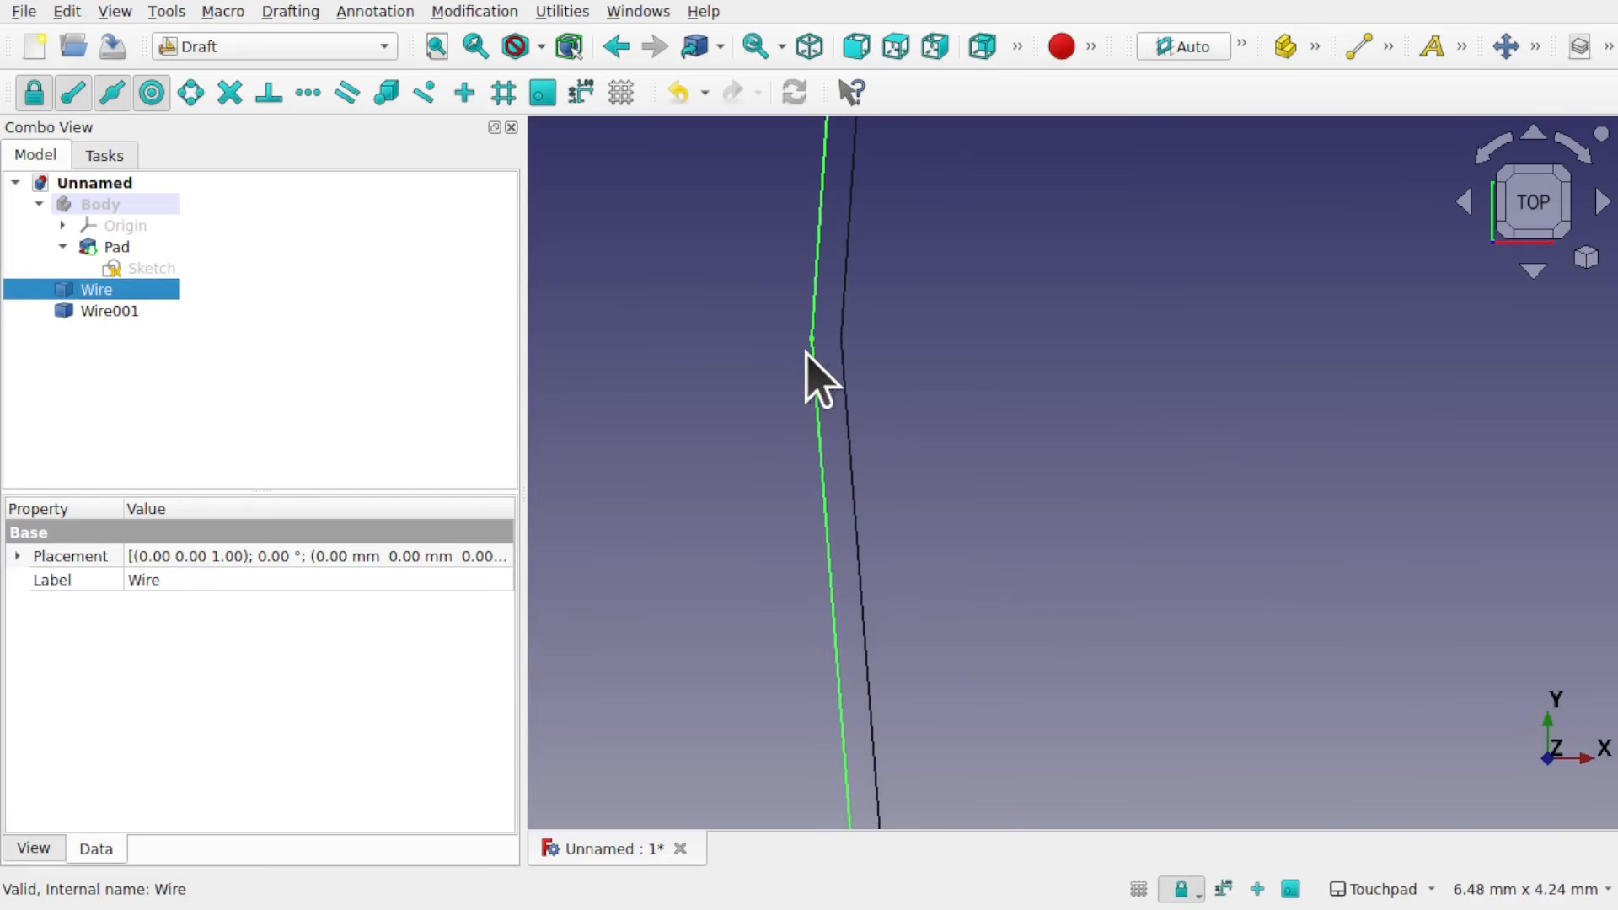
scroll(894, 371, "down", 10)
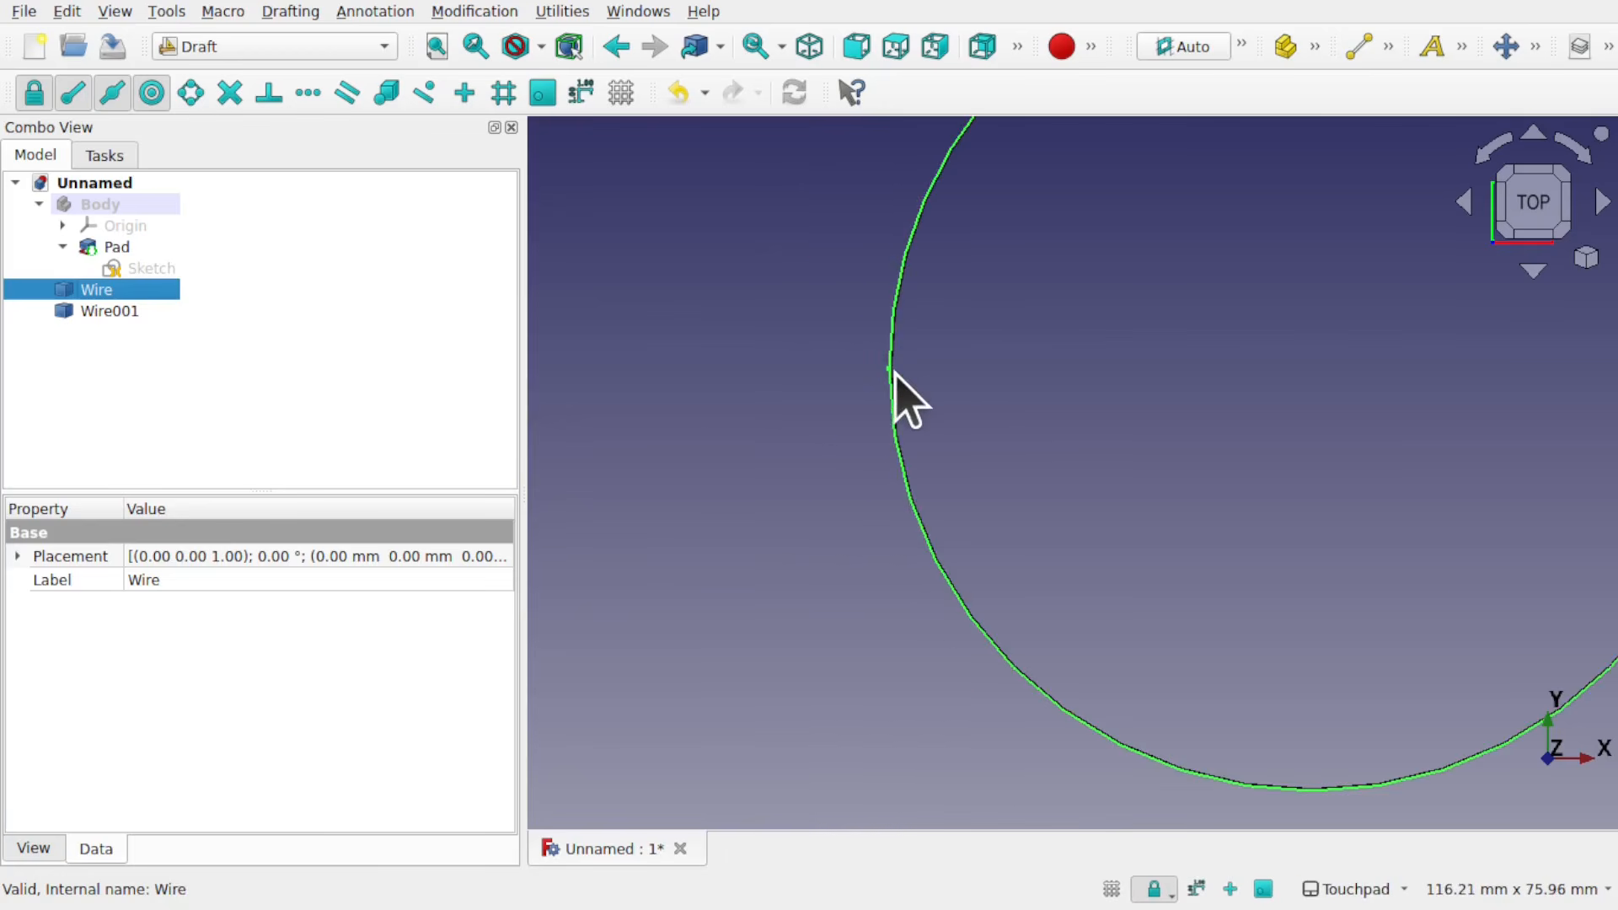
scroll(895, 371, "down", 4)
middle_click_drag(895, 371, 782, 419, "shift")
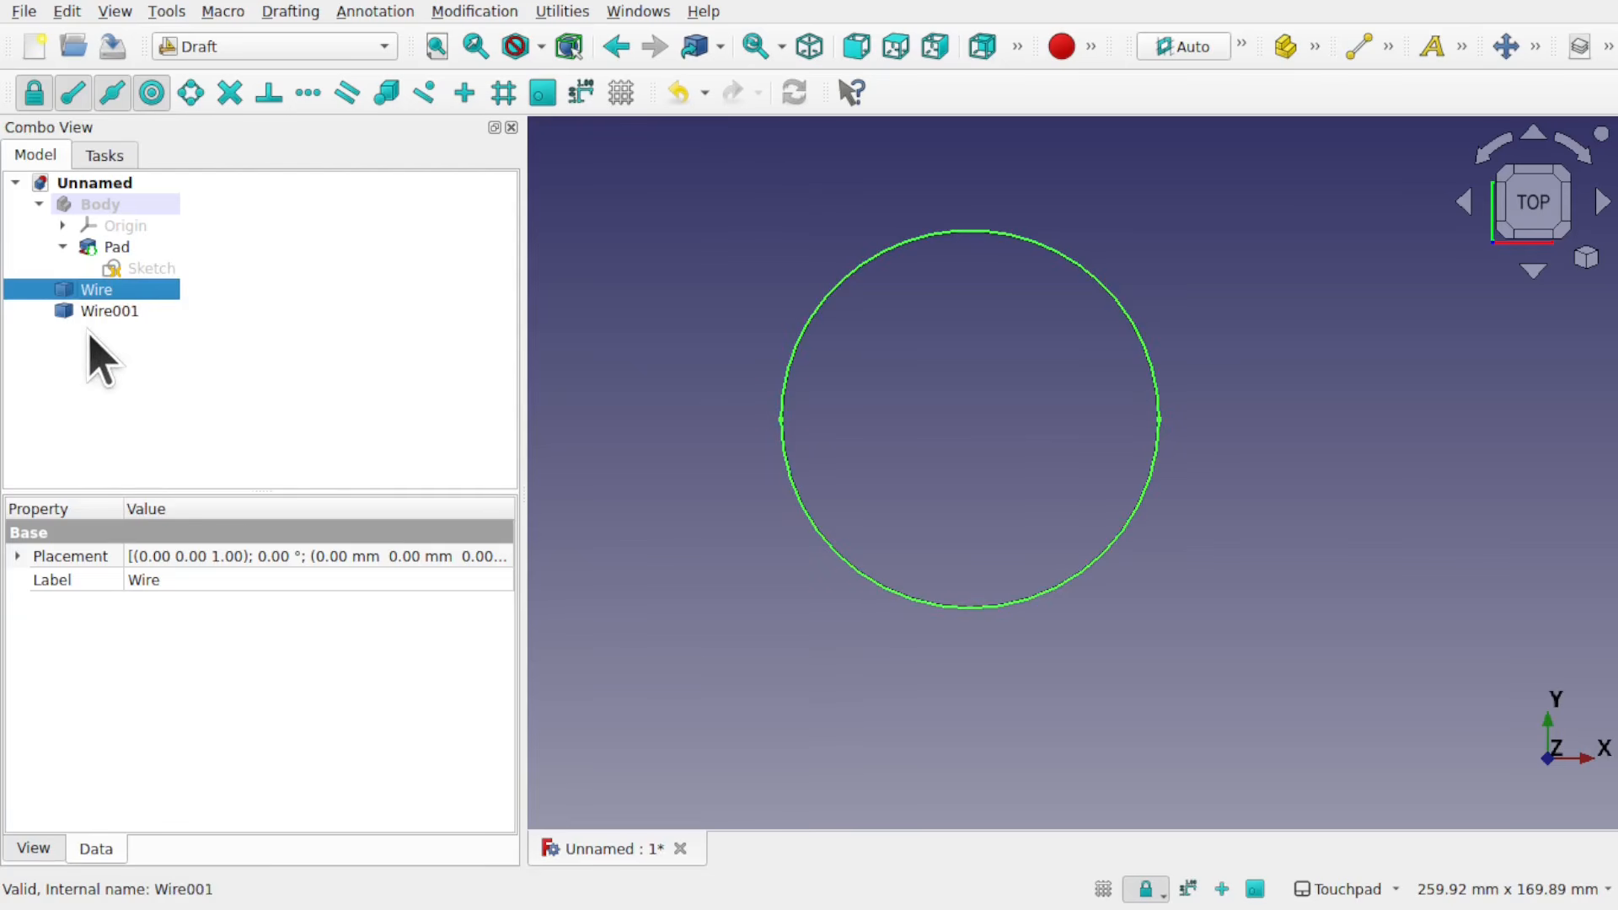
Step: Convert Wire and Wire001 together into a single sketch with Draft to Sketch
left_click(118, 311, "ctrl")
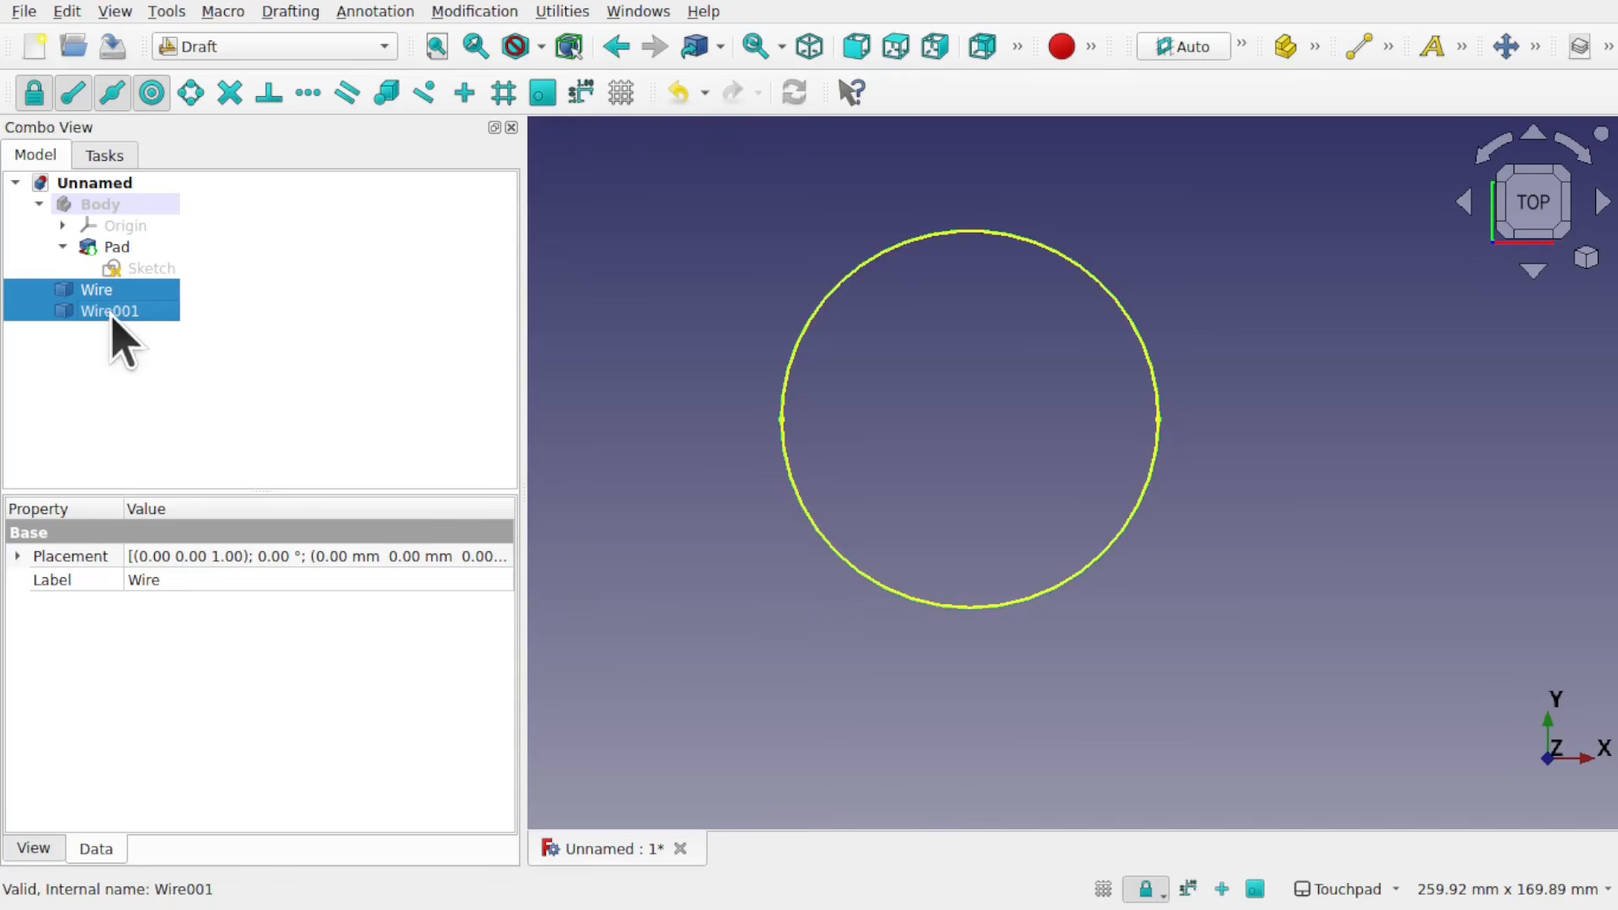
left_click(1534, 47)
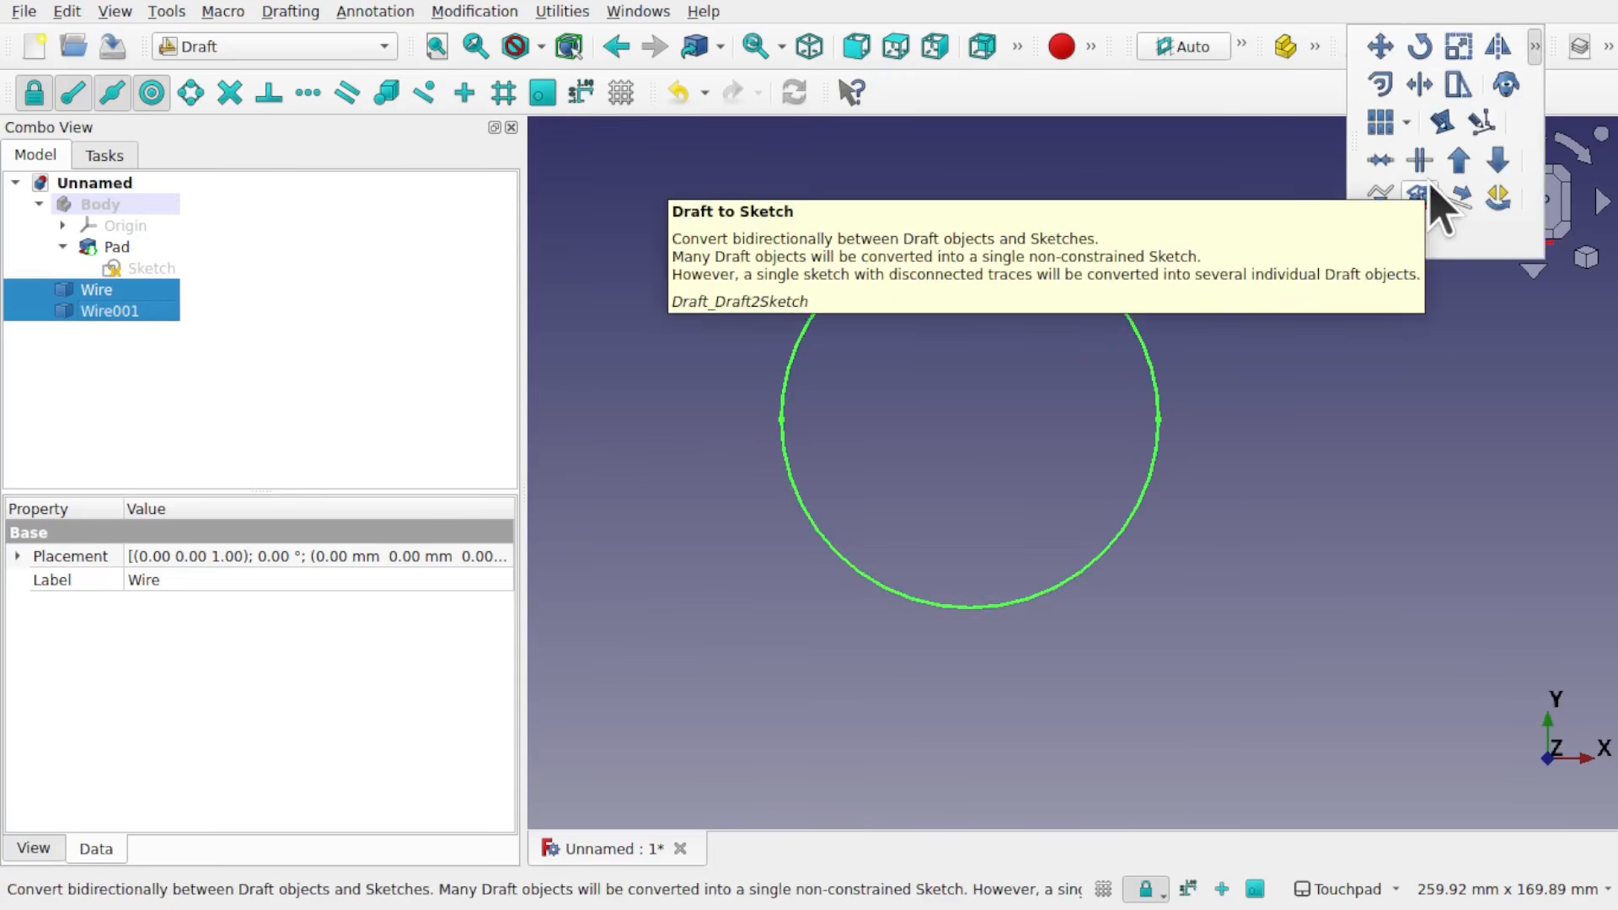
left_click(475, 12)
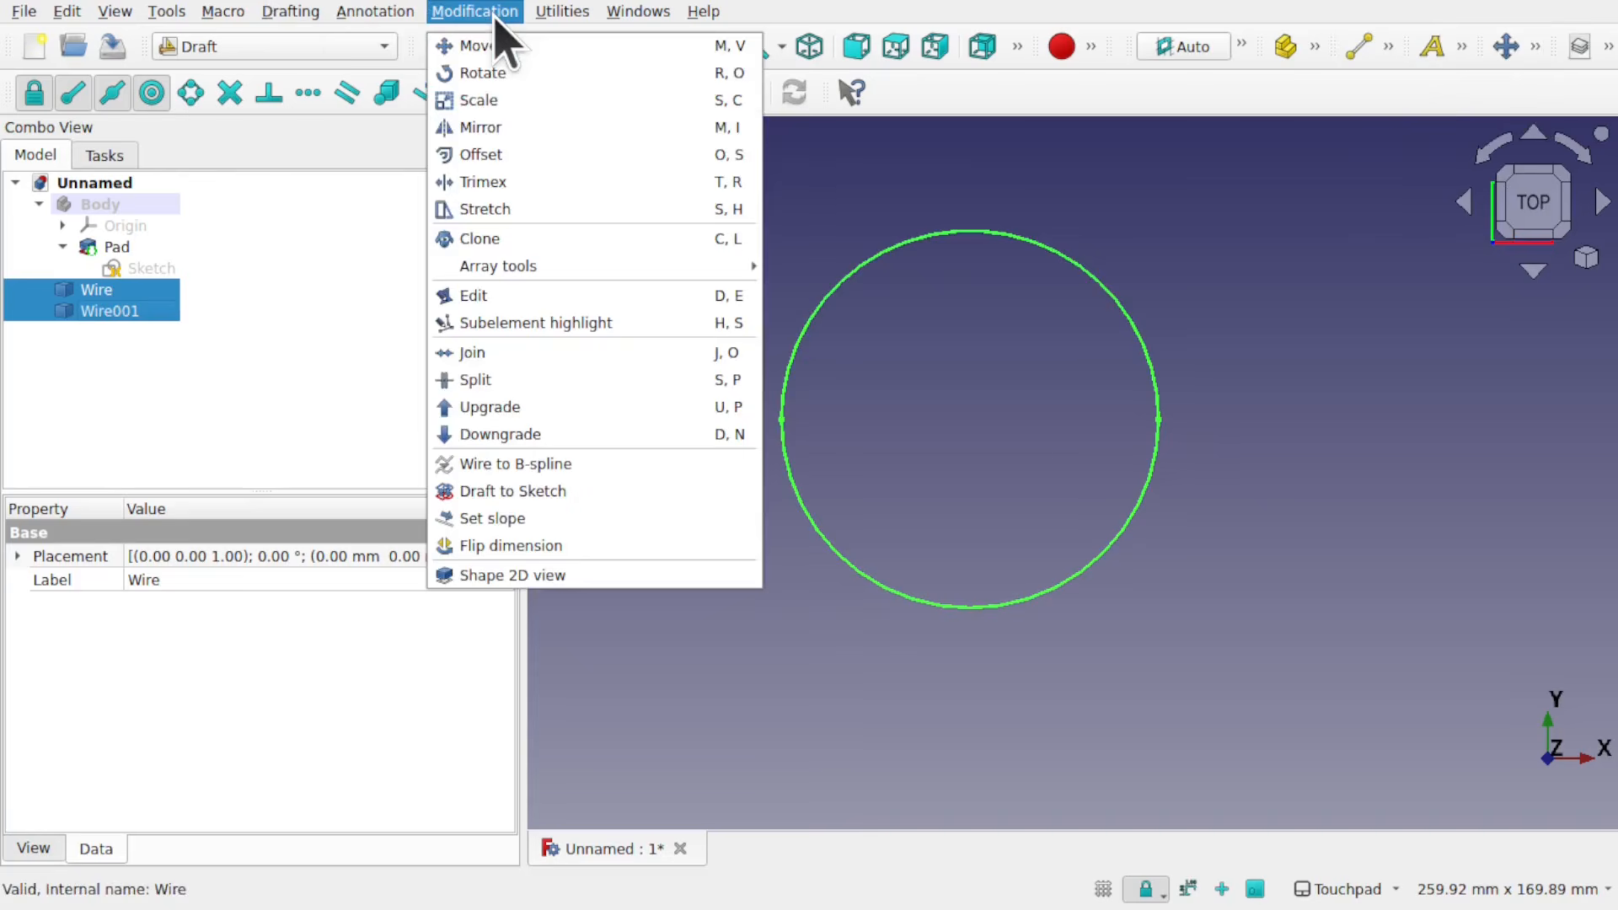
left_click(571, 495)
left_click(117, 334)
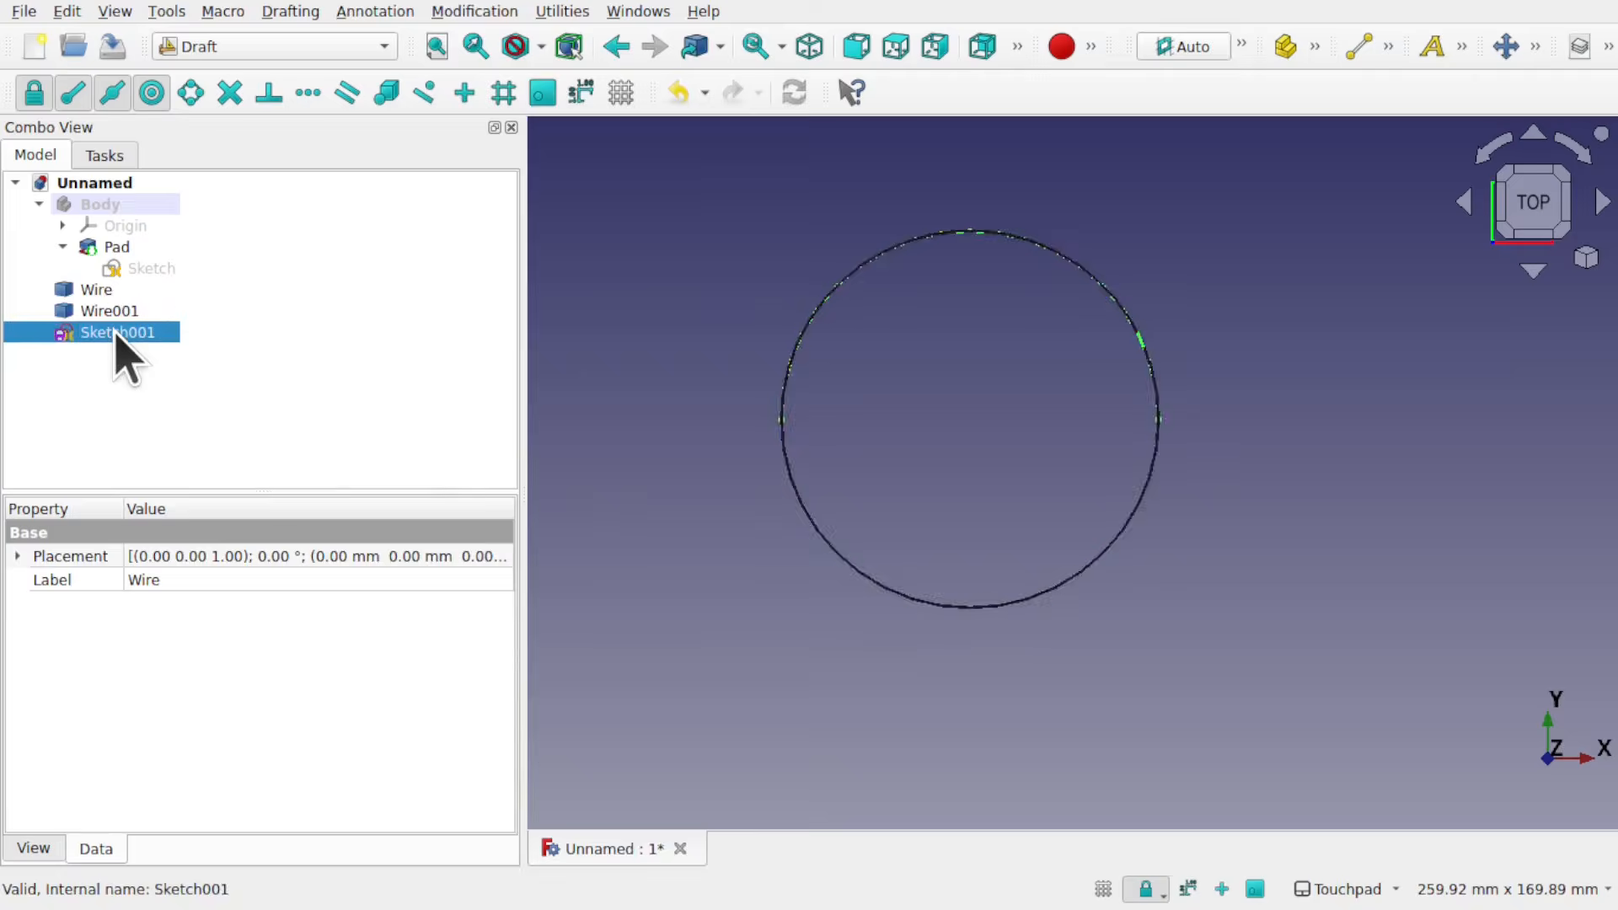
Step: Hide both source wires, Wire and Wire001, leaving the converted sketch displayed
left_click(109, 310)
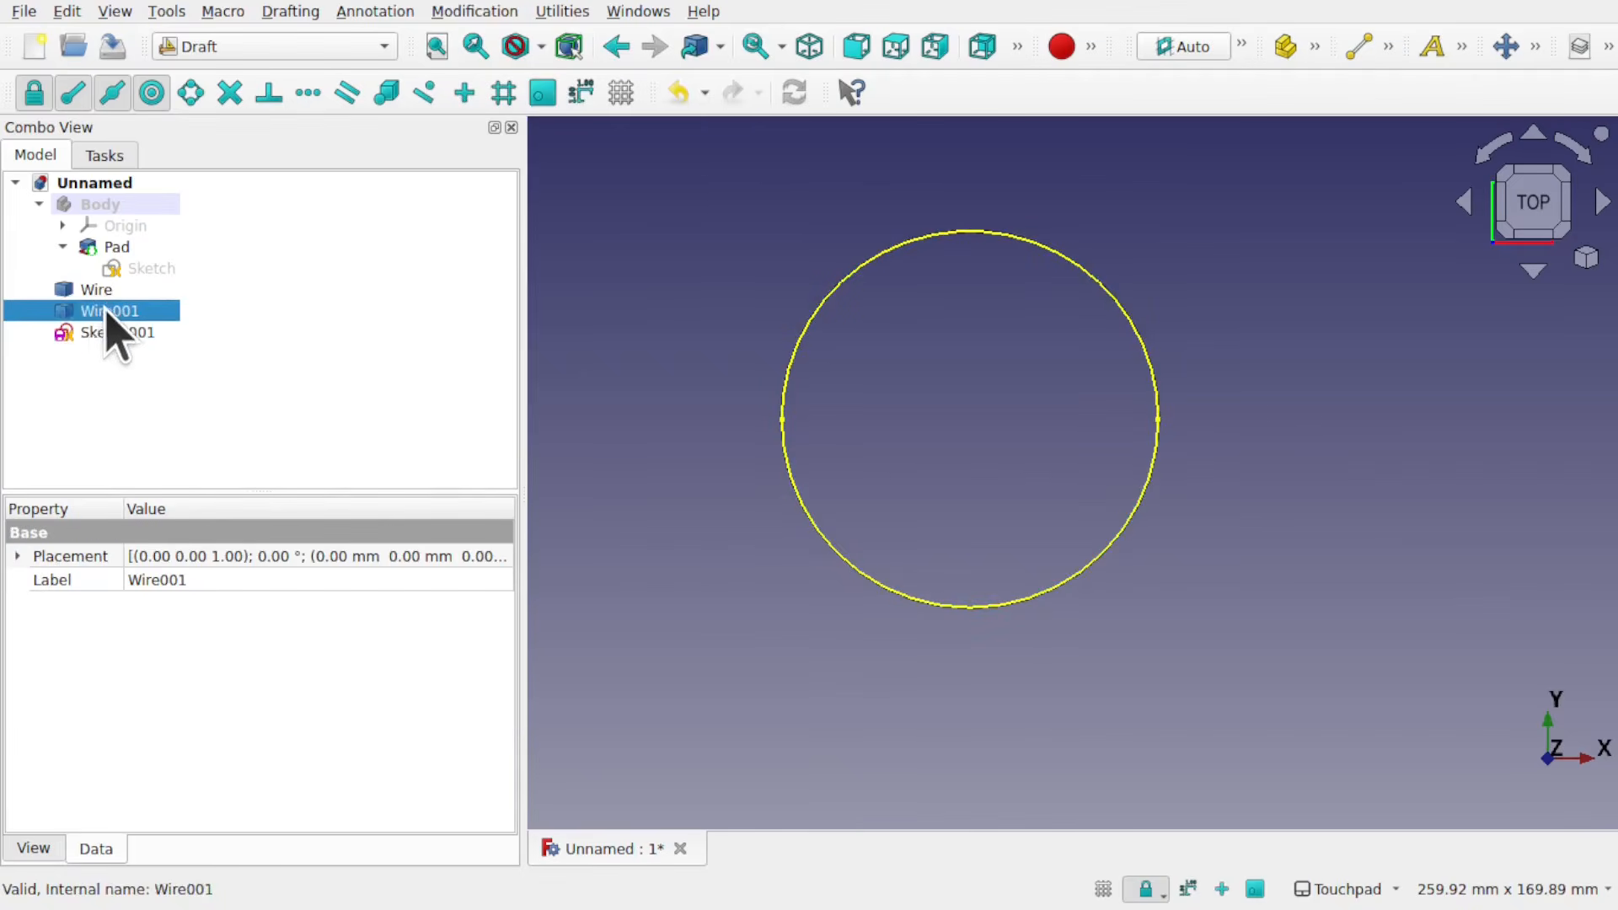
left_click(85, 291, "ctrl")
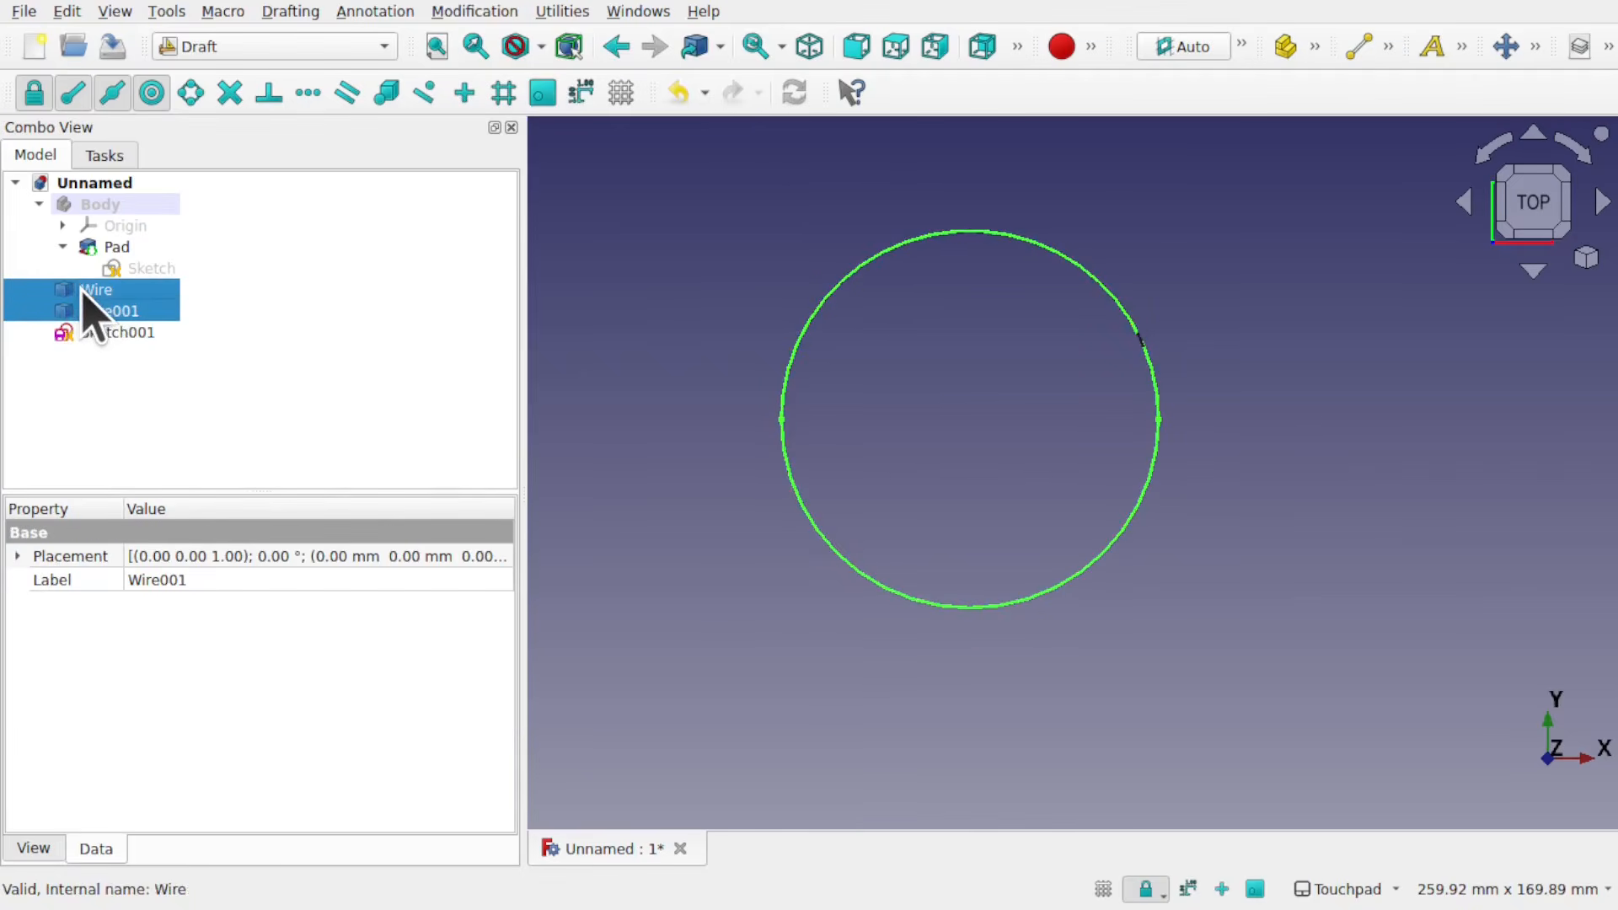
scroll(1094, 384, "up", 5)
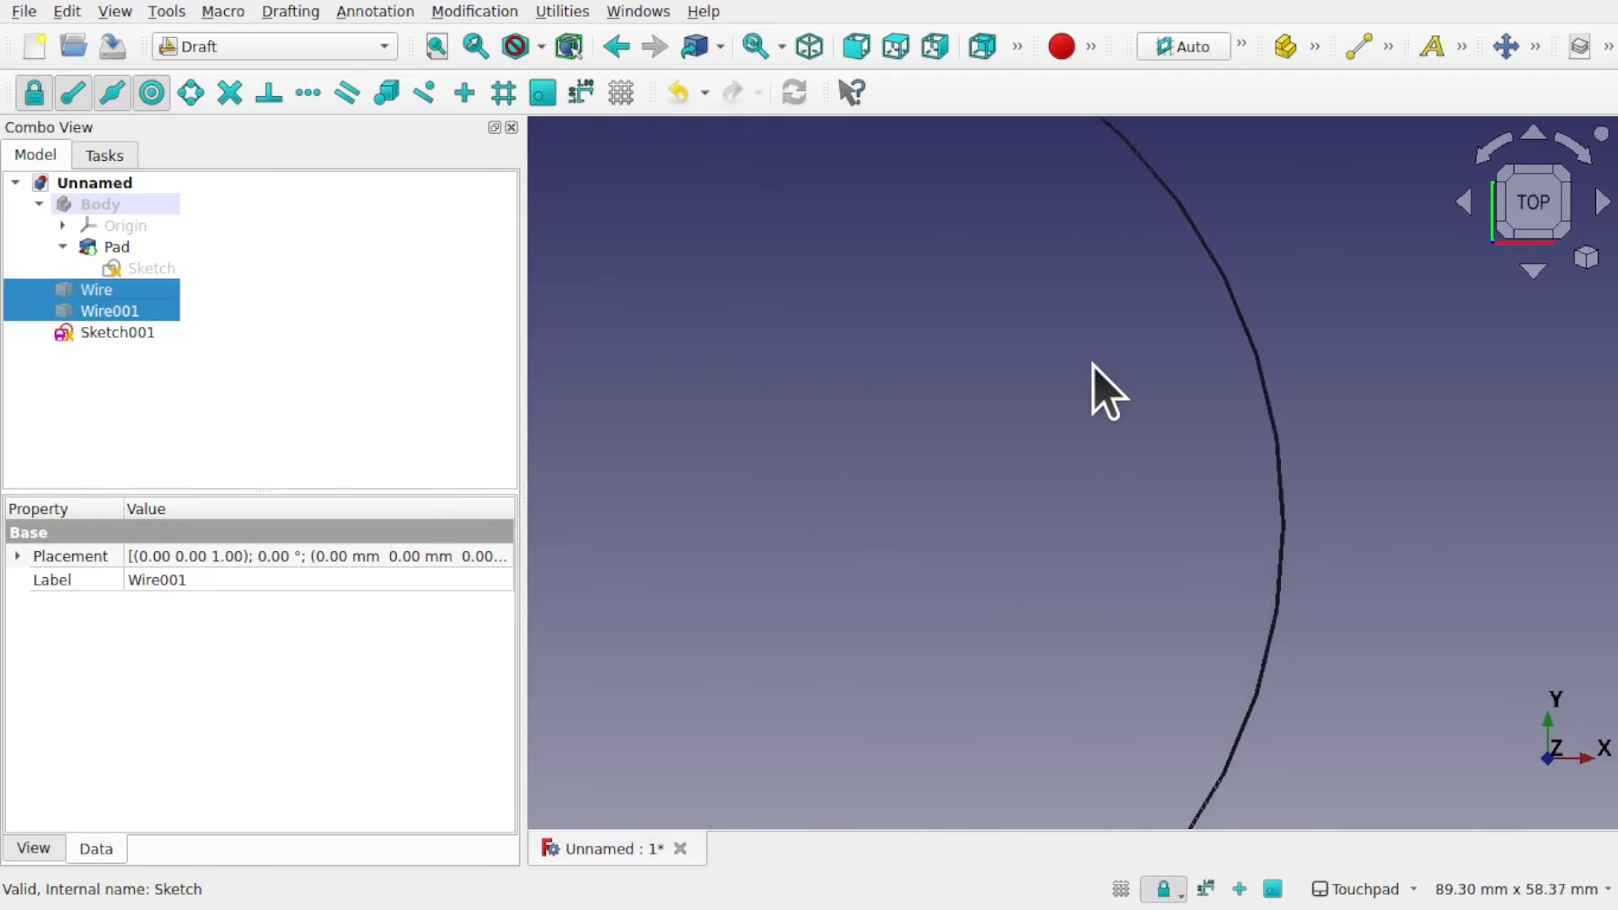
scroll(1094, 384, "down", 5)
Step: In the Part workbench, extrude Sketch001 10 mm along its normal as a solid
left_click(269, 46)
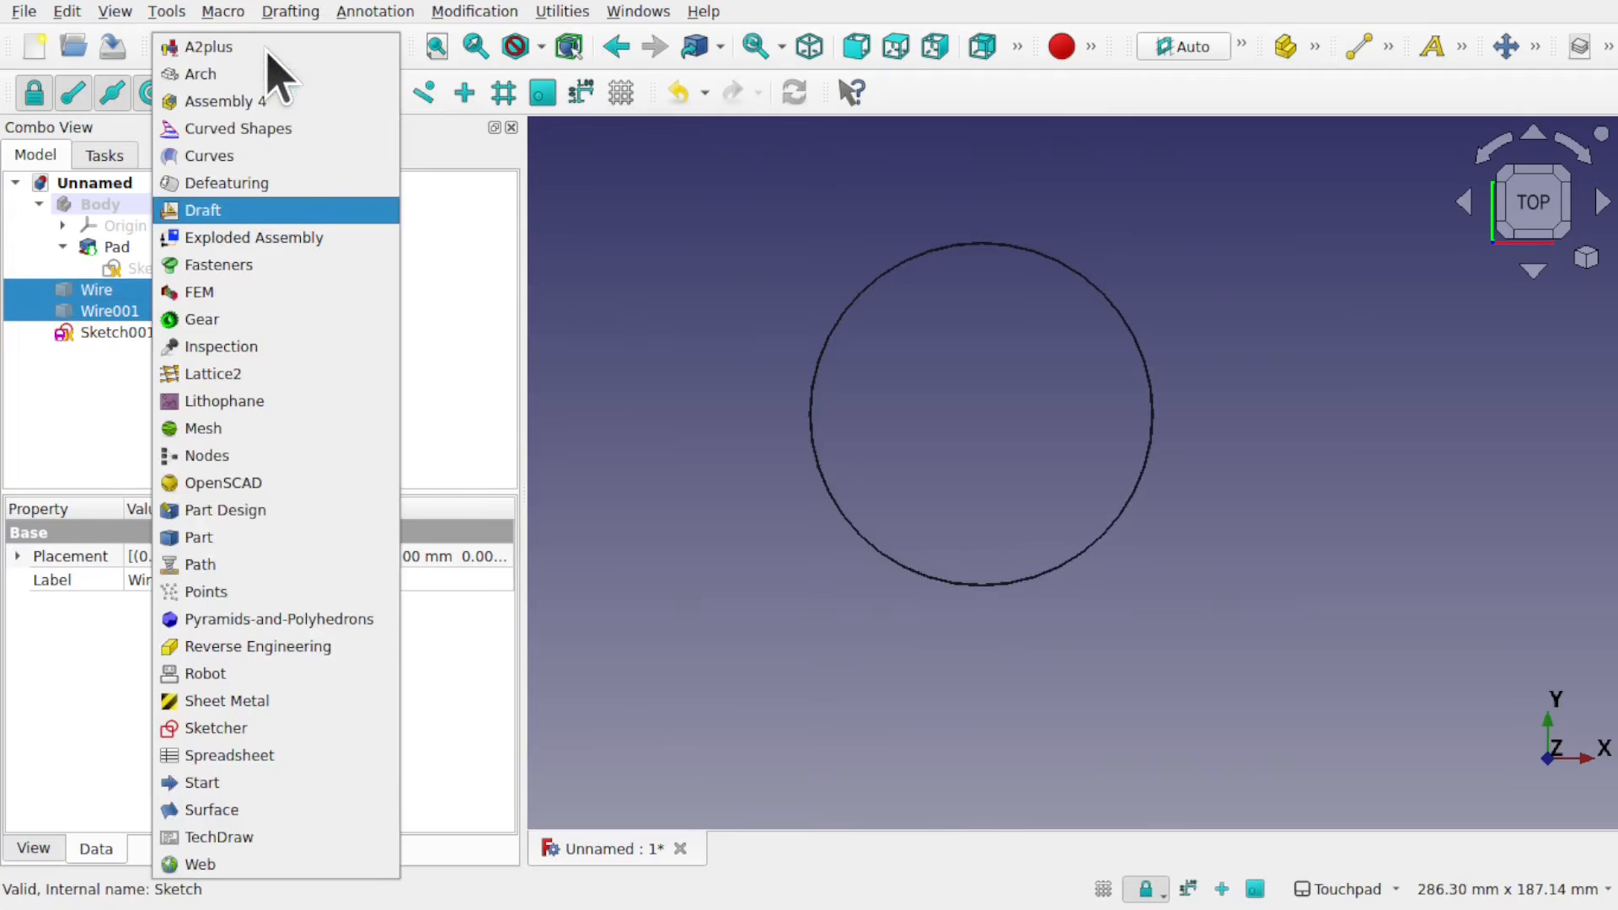
left_click(297, 537)
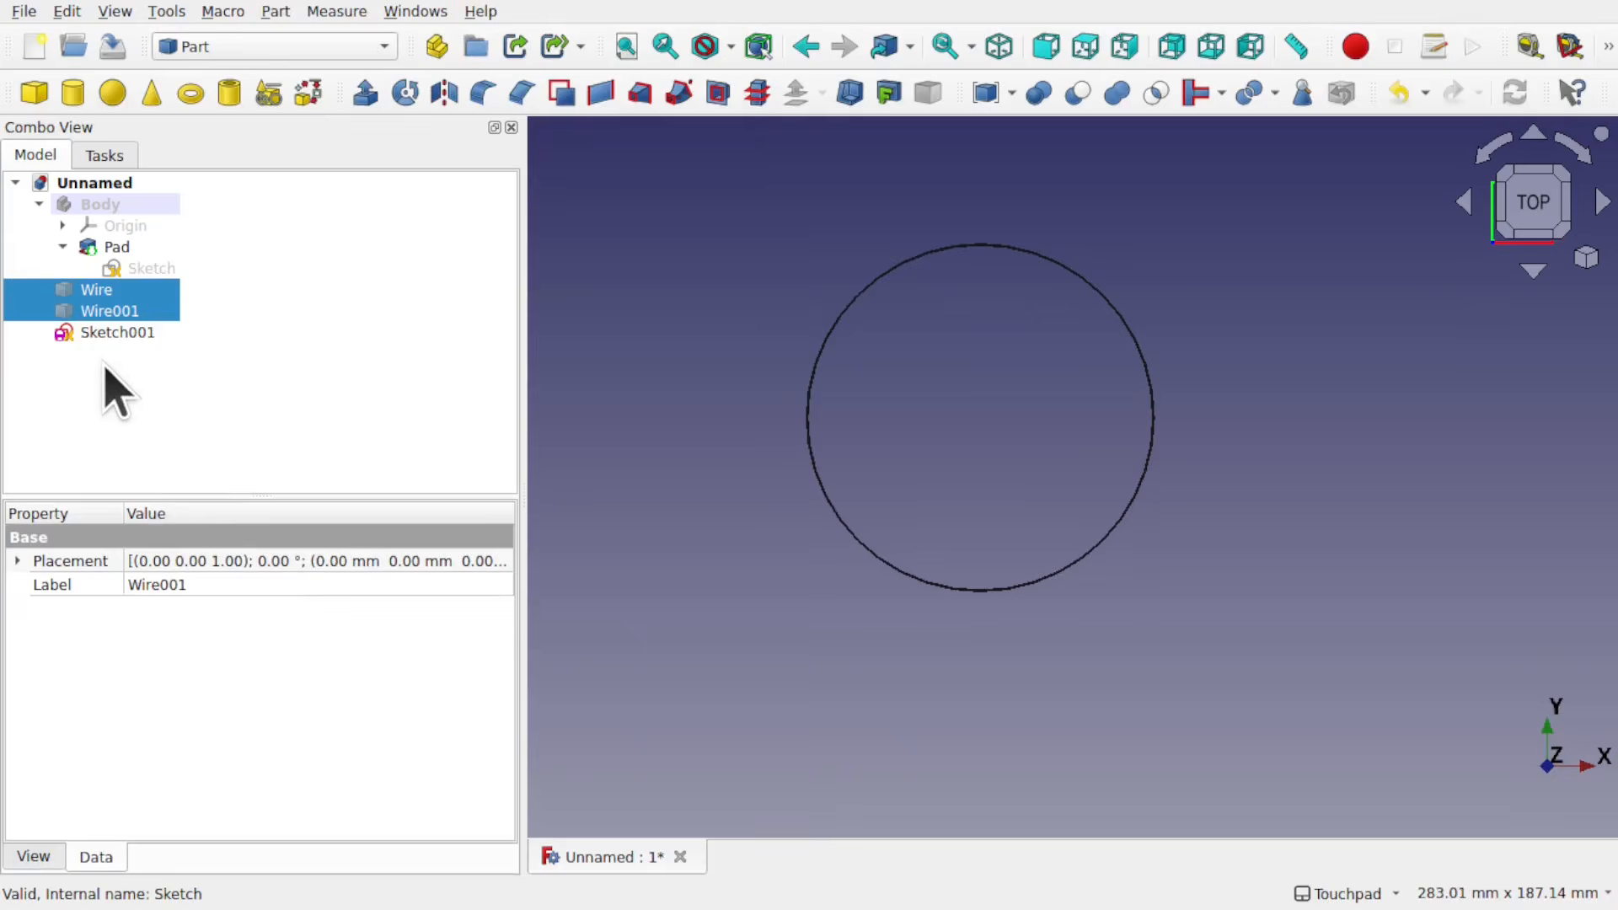
left_click(110, 332)
left_click(365, 93)
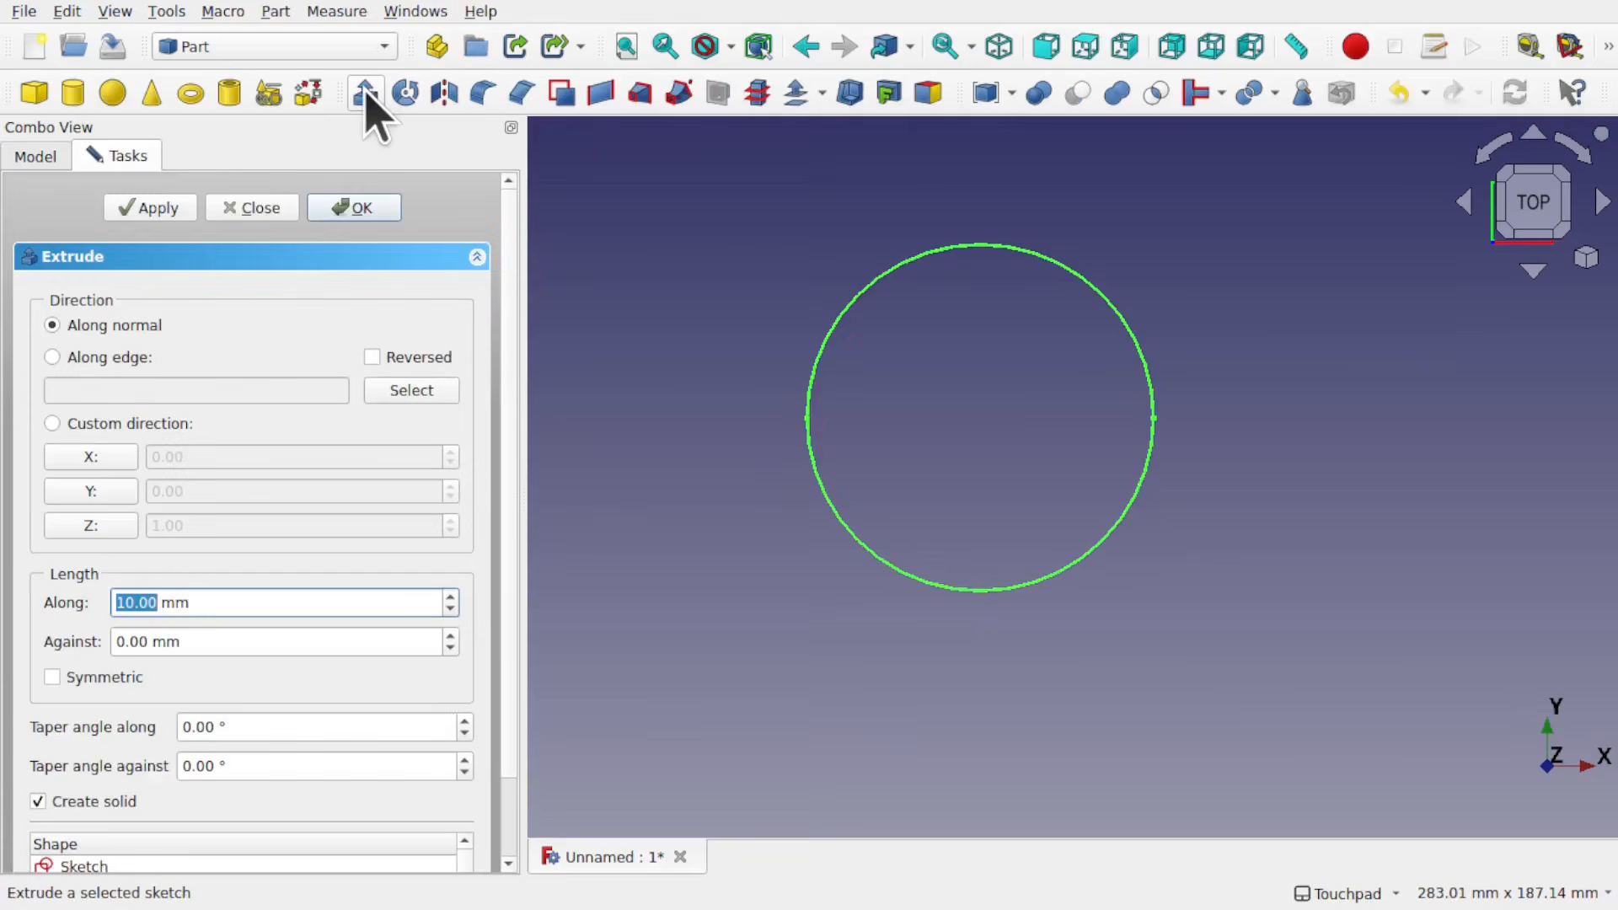
left_click(362, 207)
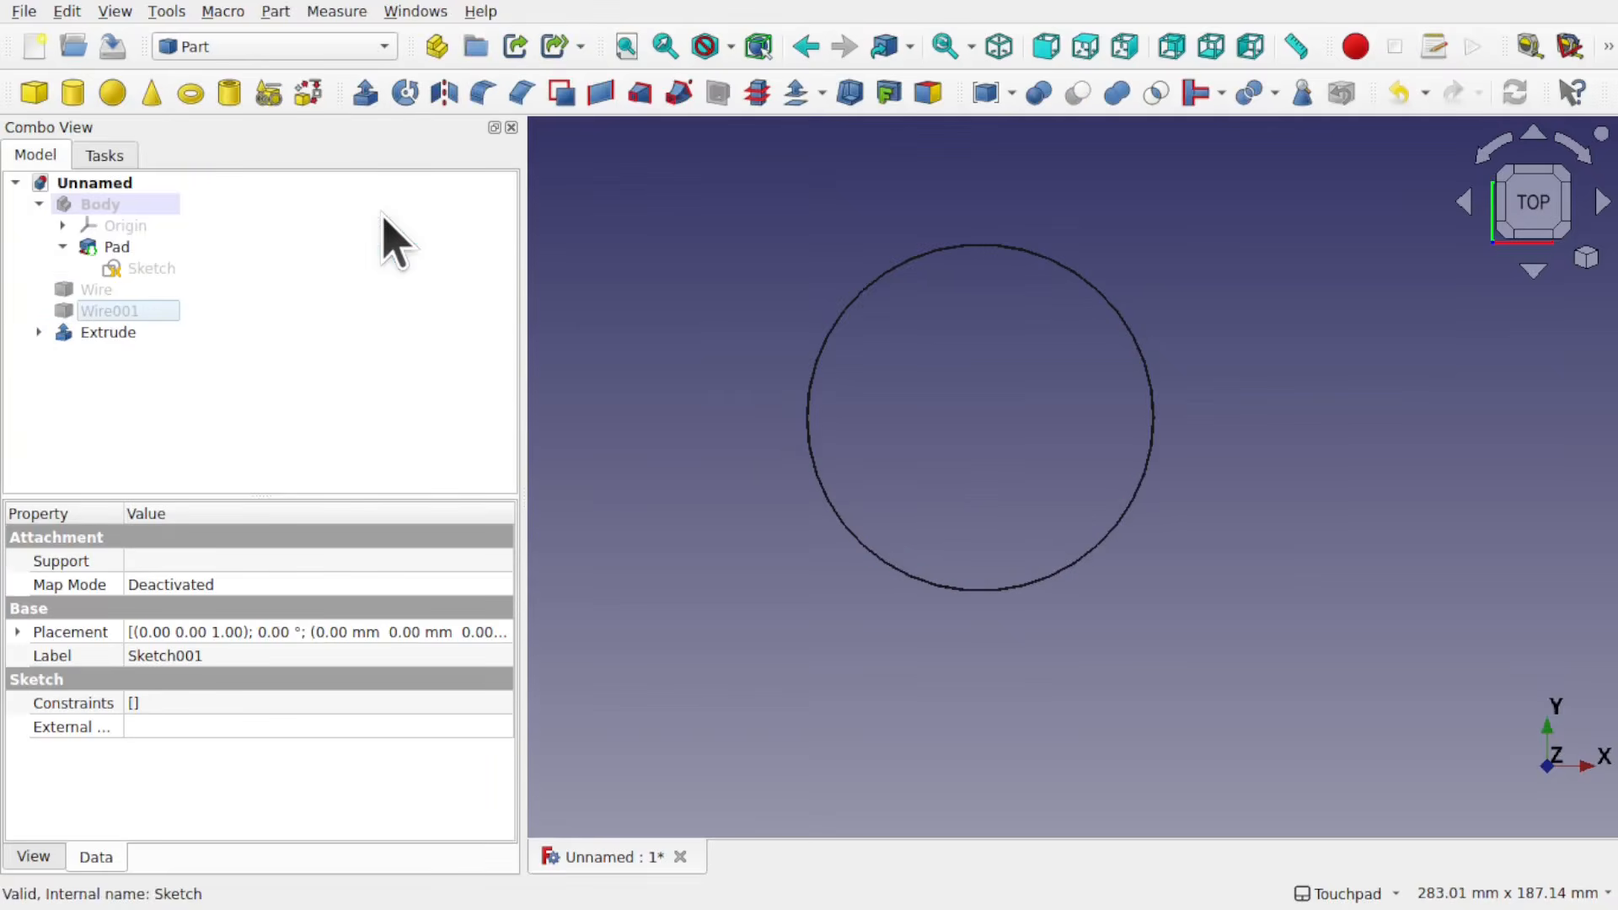
Step: Set the display deviation of the ring-shaped Extrude to 0.05 for smoother curves
left_click(93, 334)
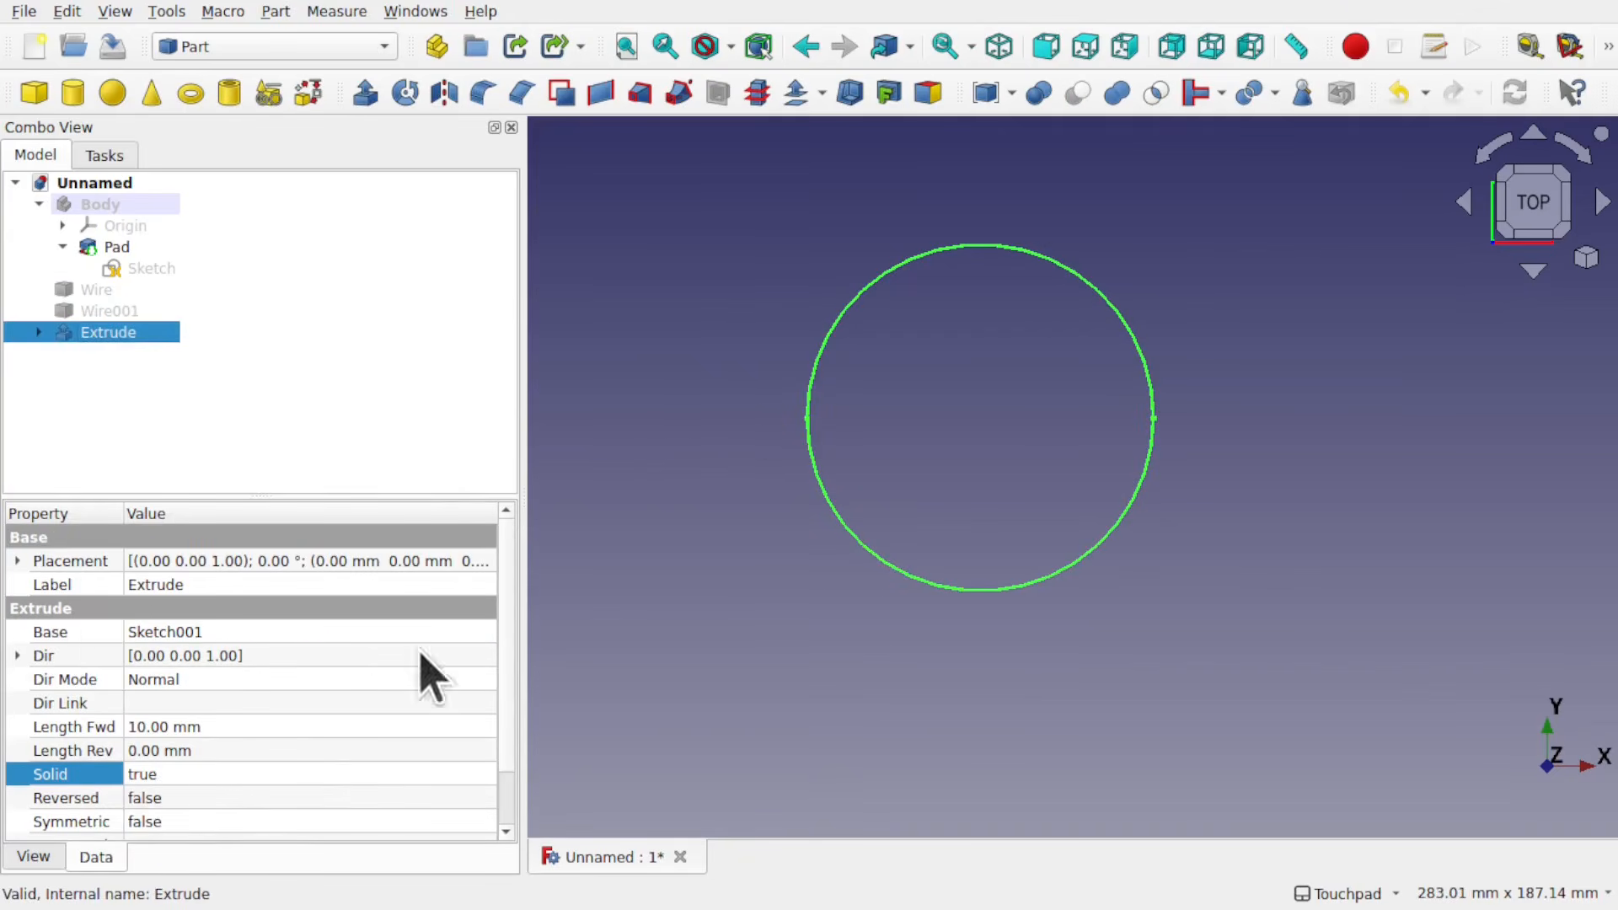
left_click(890, 488)
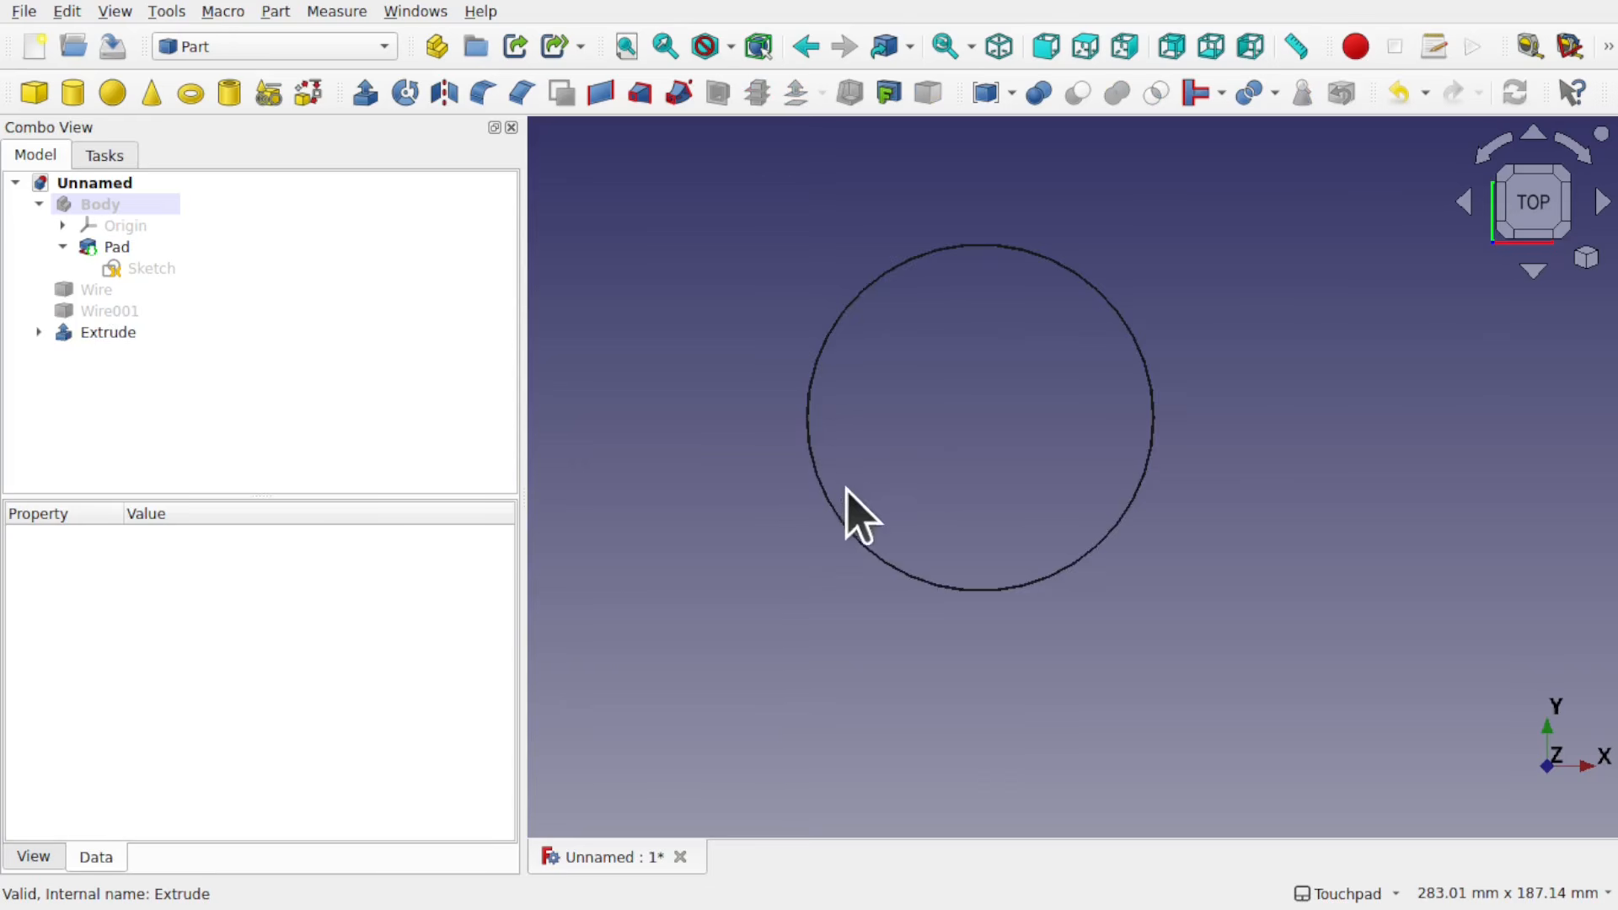
scroll(805, 476, "up", 5)
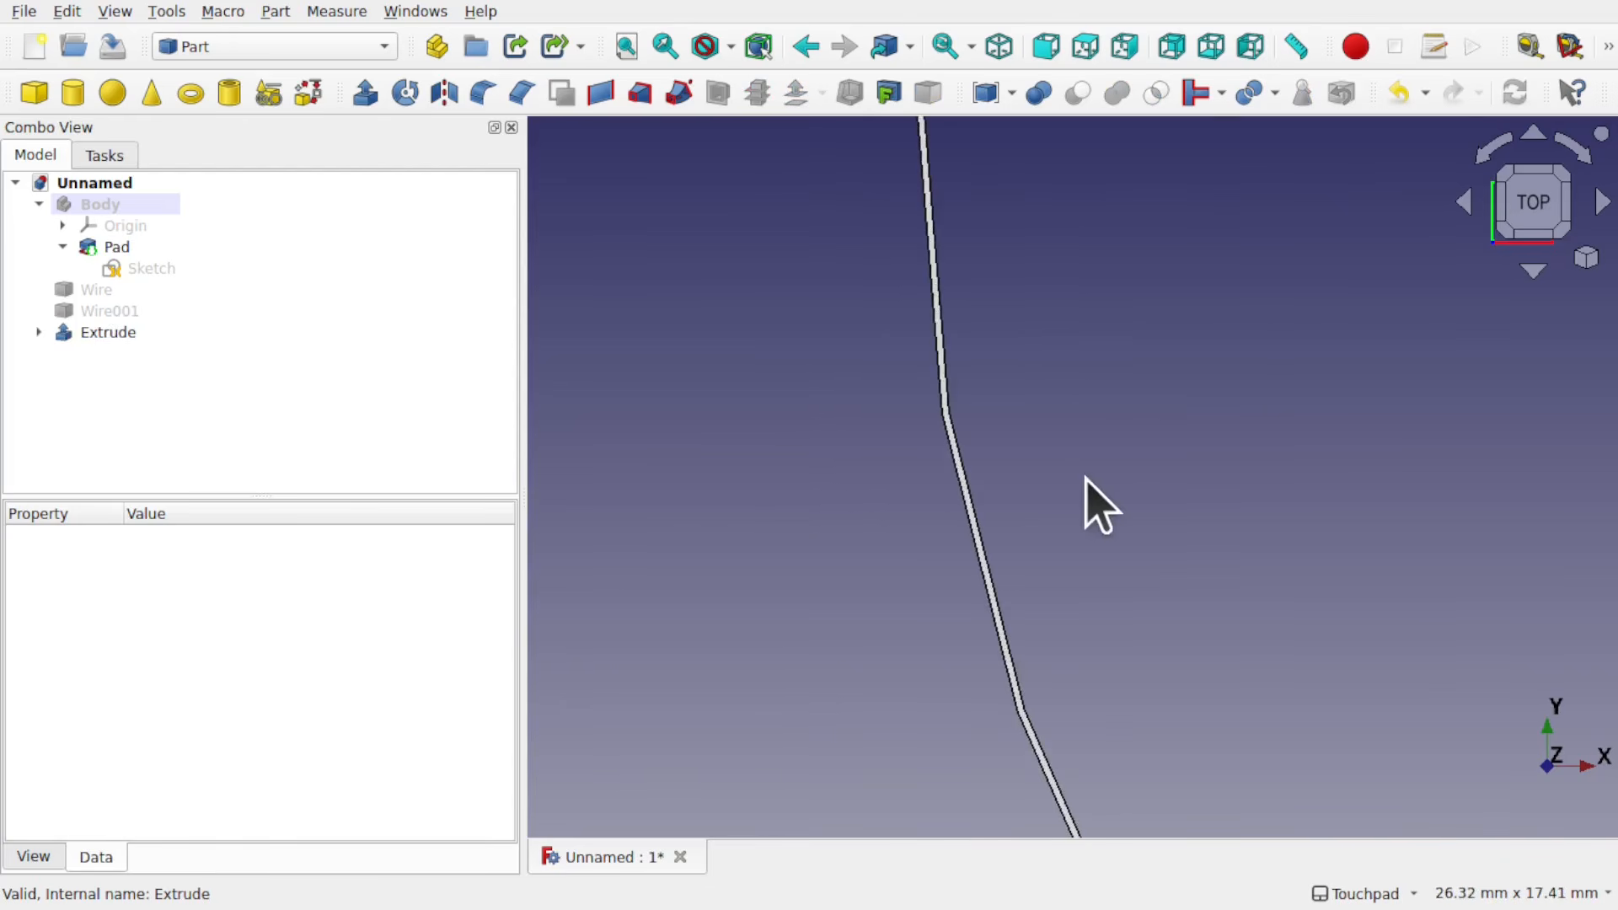
middle_click_drag(1102, 471, 1054, 336)
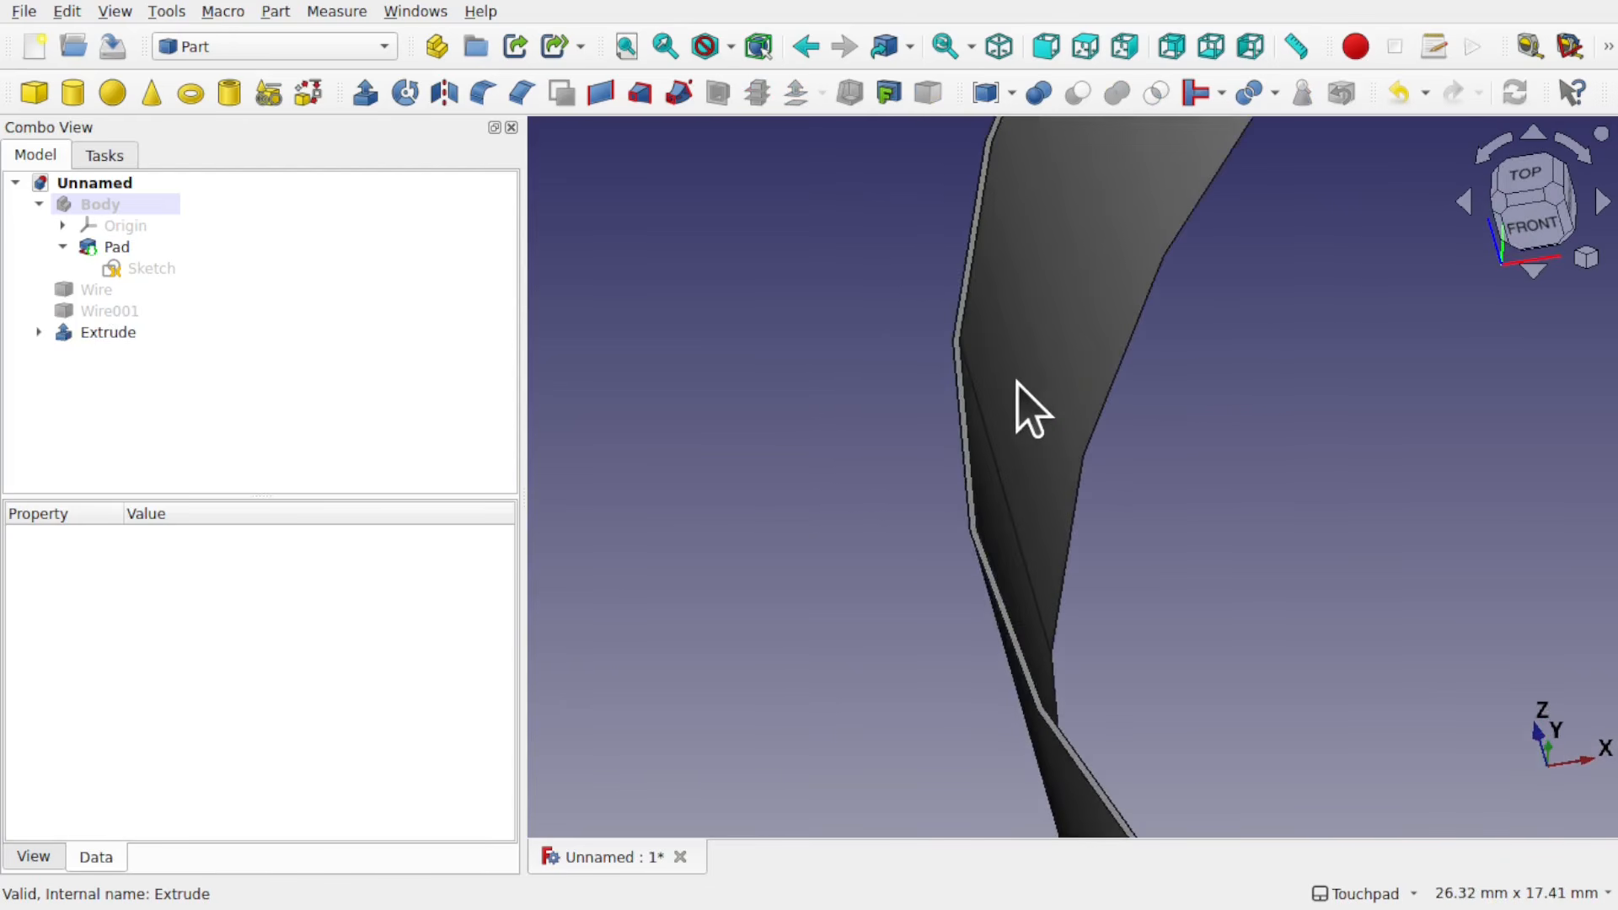
scroll(1017, 381, "up", 3)
scroll(1017, 382, "up", 1)
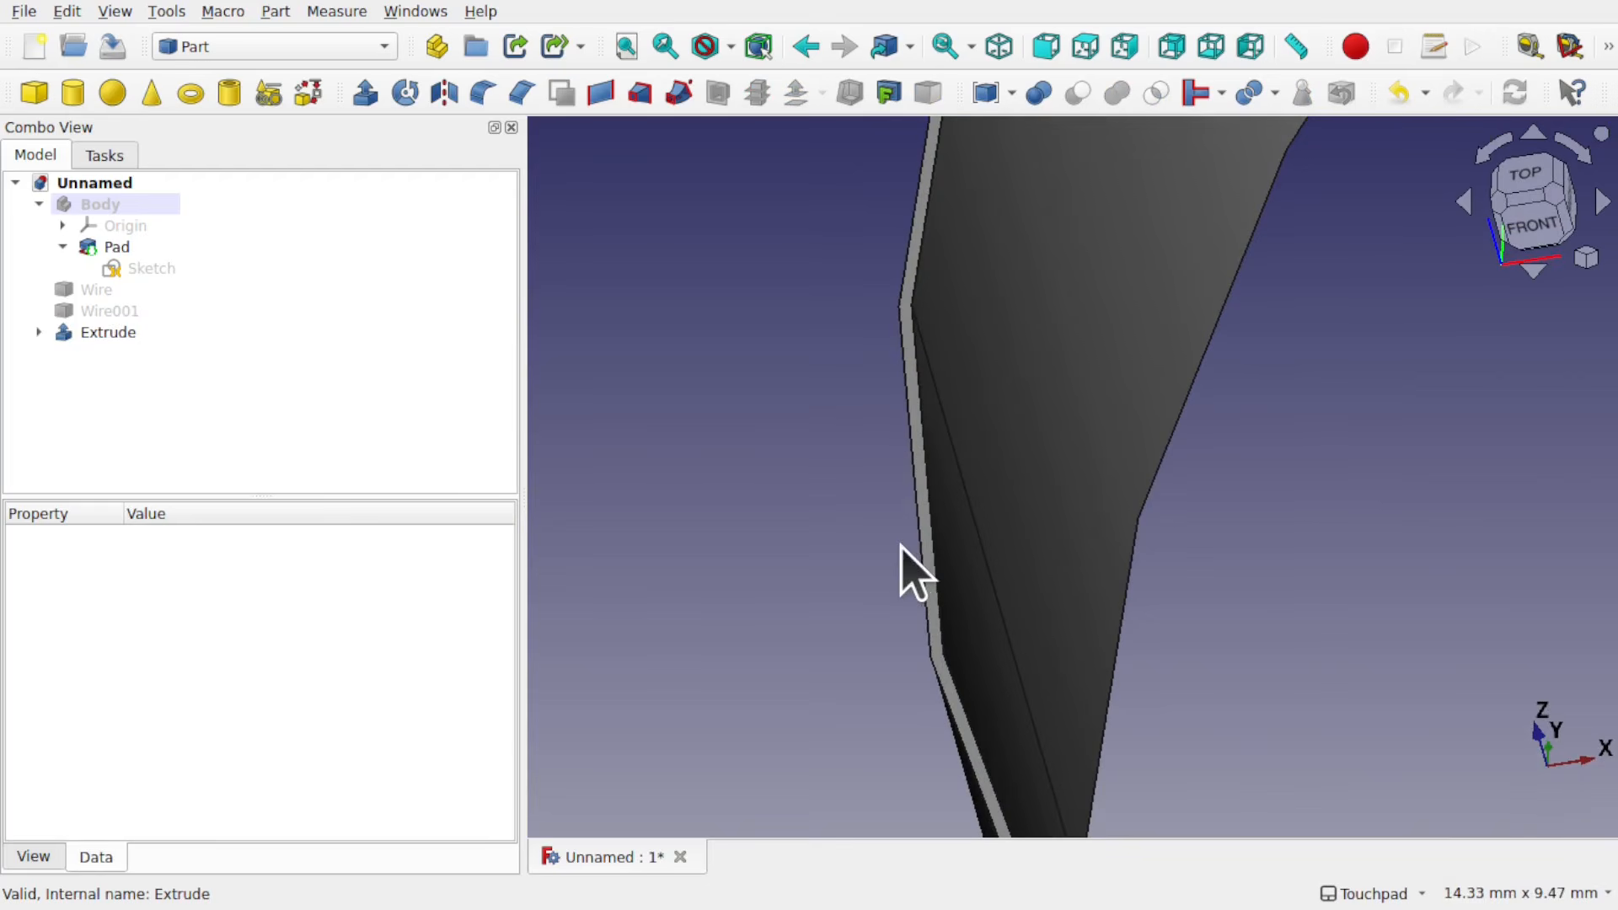
left_click(106, 335)
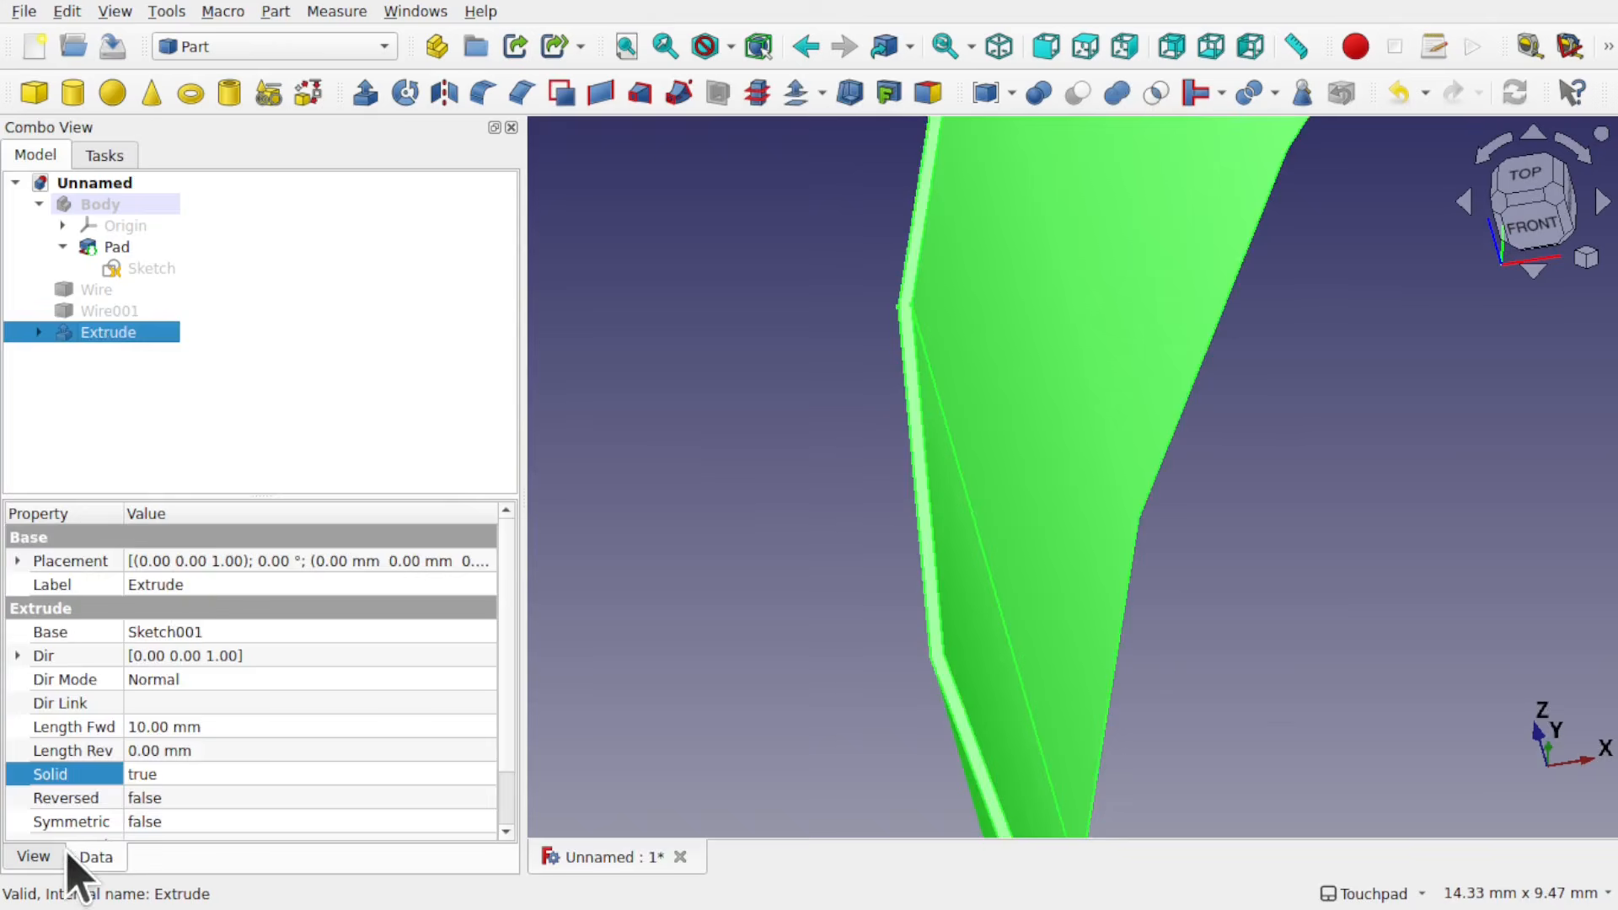
left_click(33, 856)
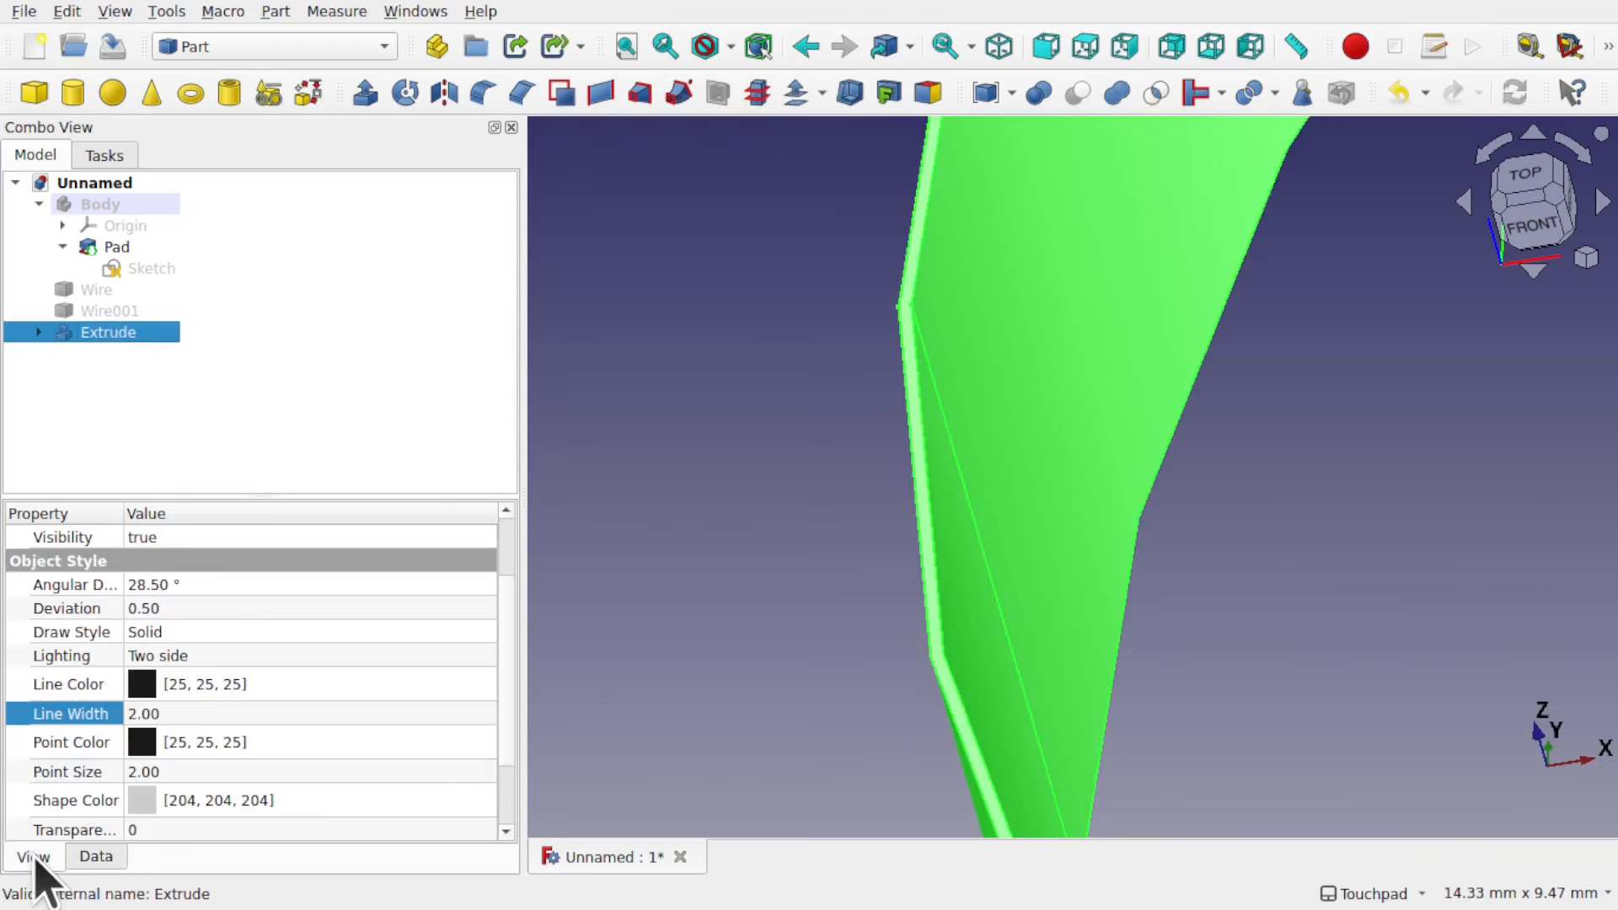
left_click(204, 613)
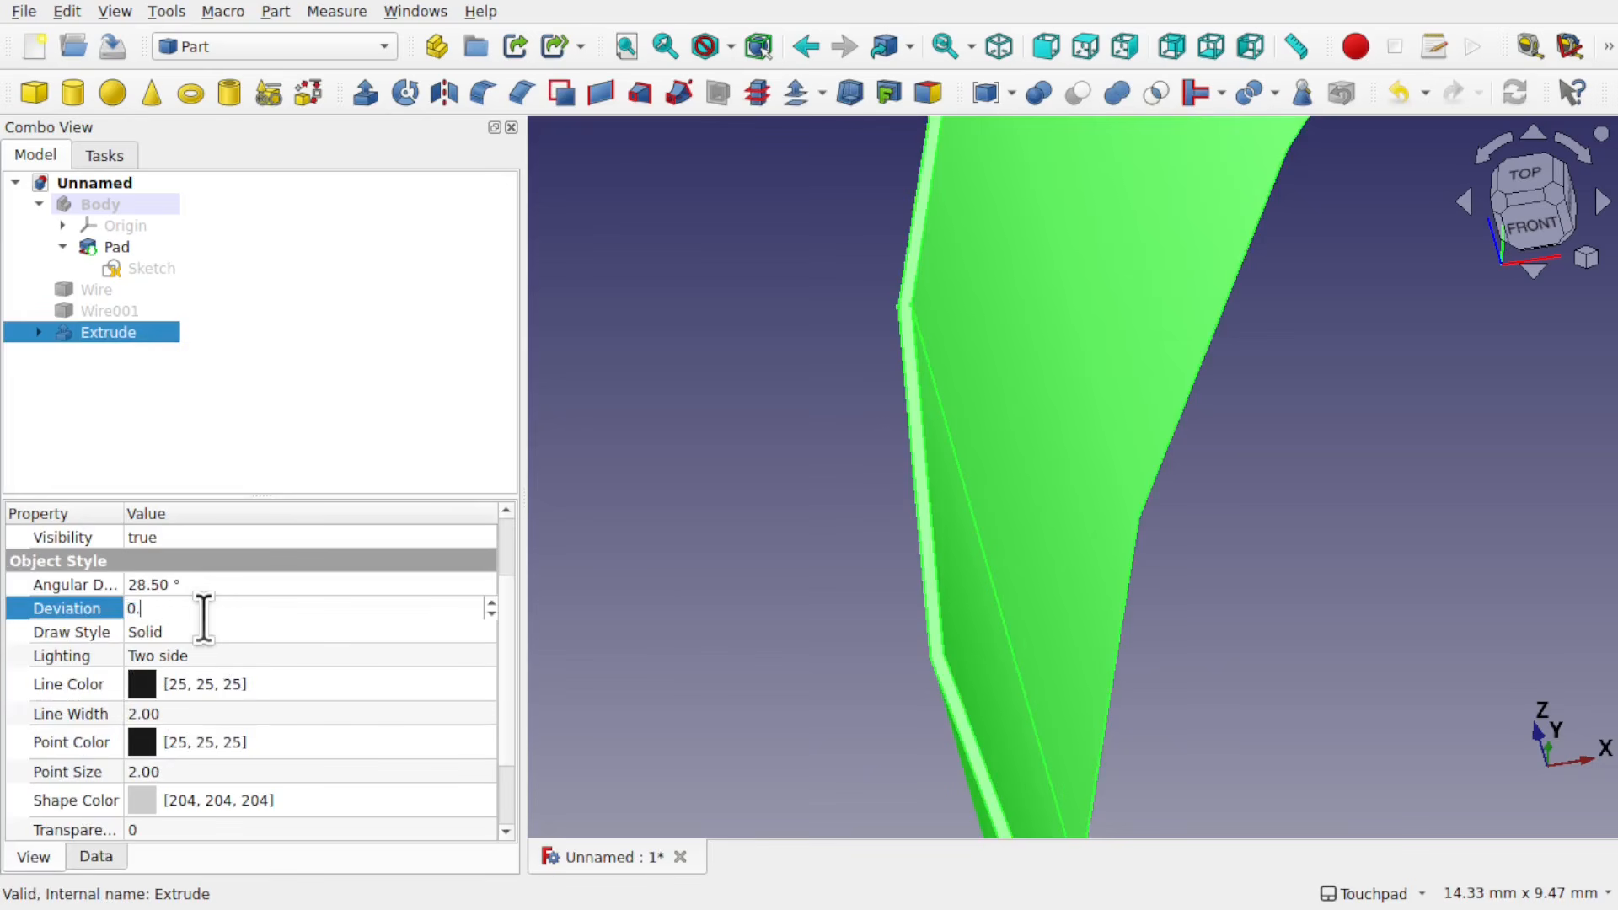
type("0.05")
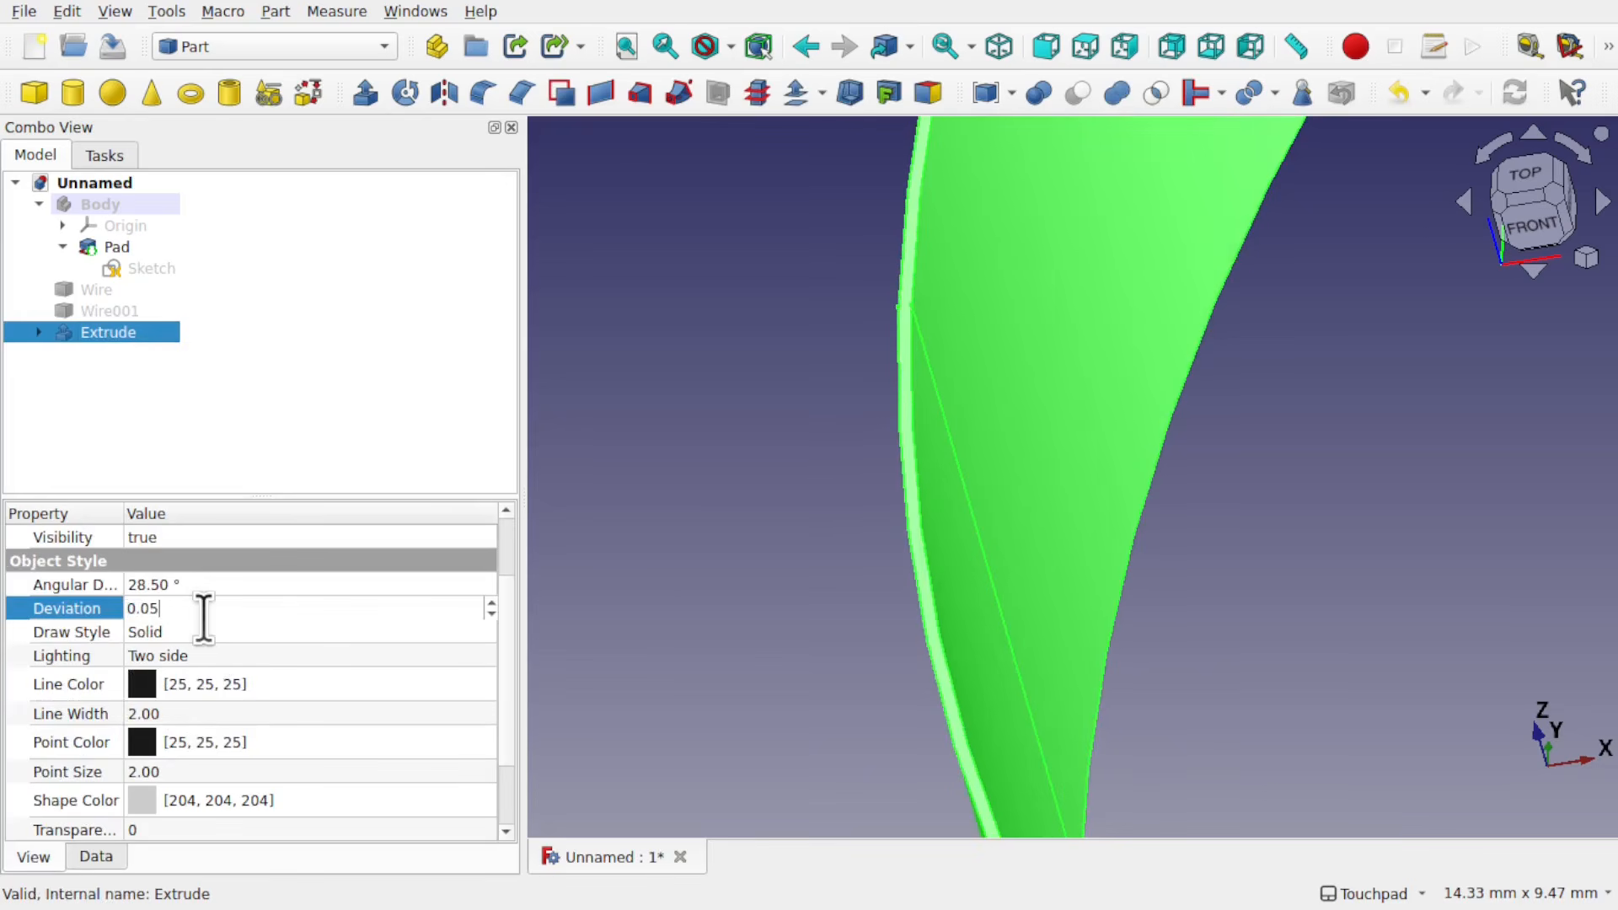
left_click(686, 596)
Step: Inspect the thin ring, hide Extrude, and show Wire in its place
scroll(1047, 459, "down", 10)
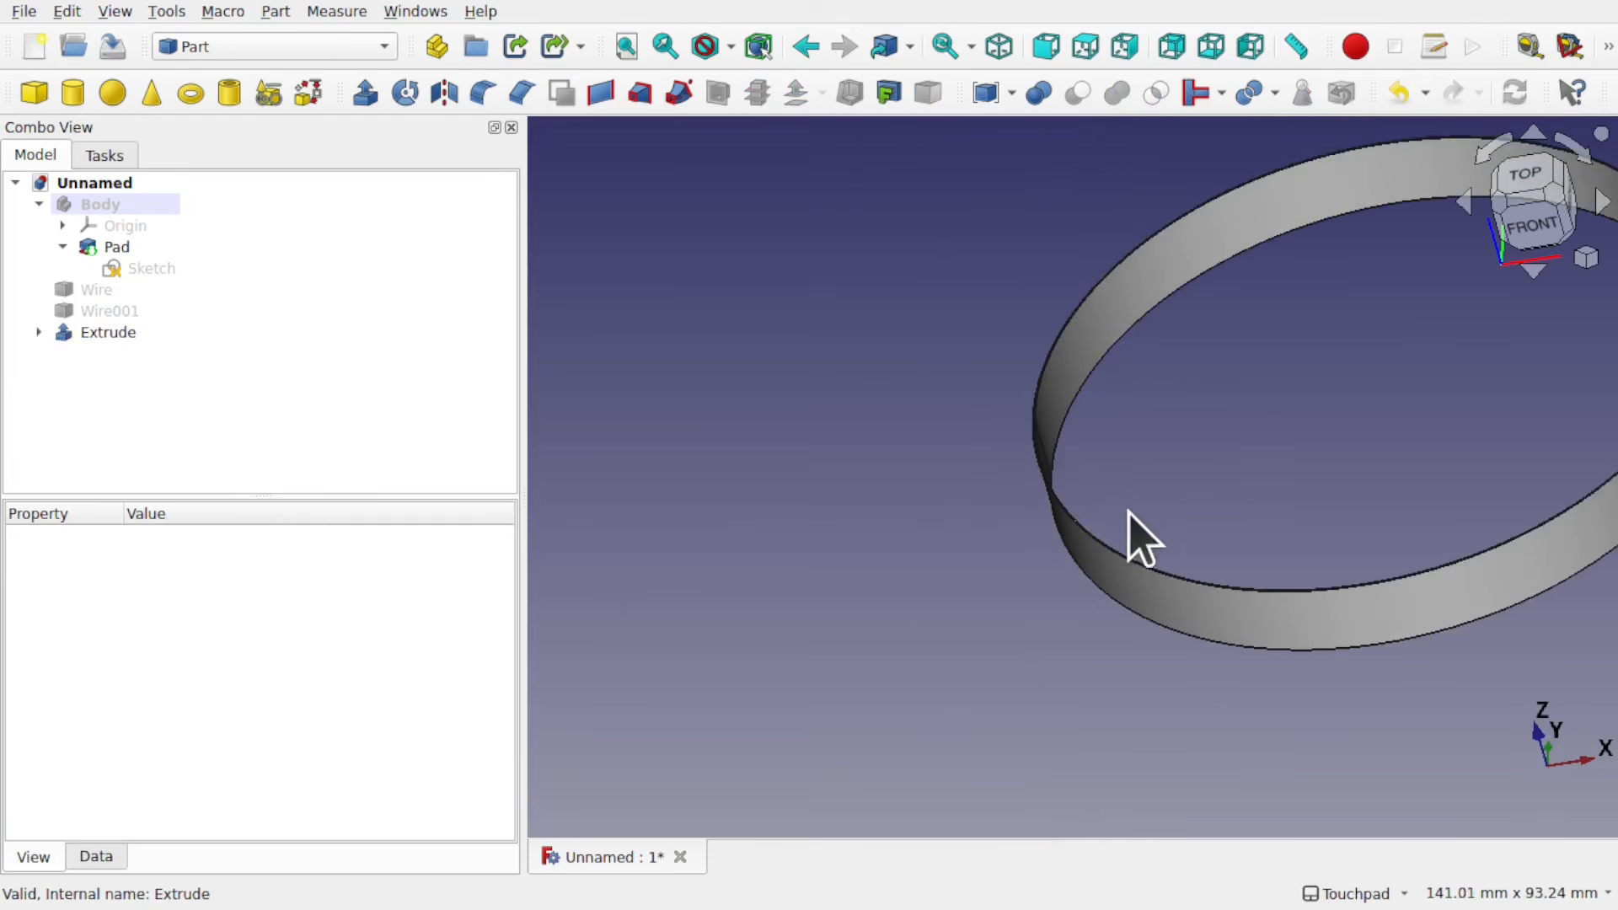
left_click_drag(1216, 553, 1216, 665, "alt")
scroll(1143, 621, "up", 8)
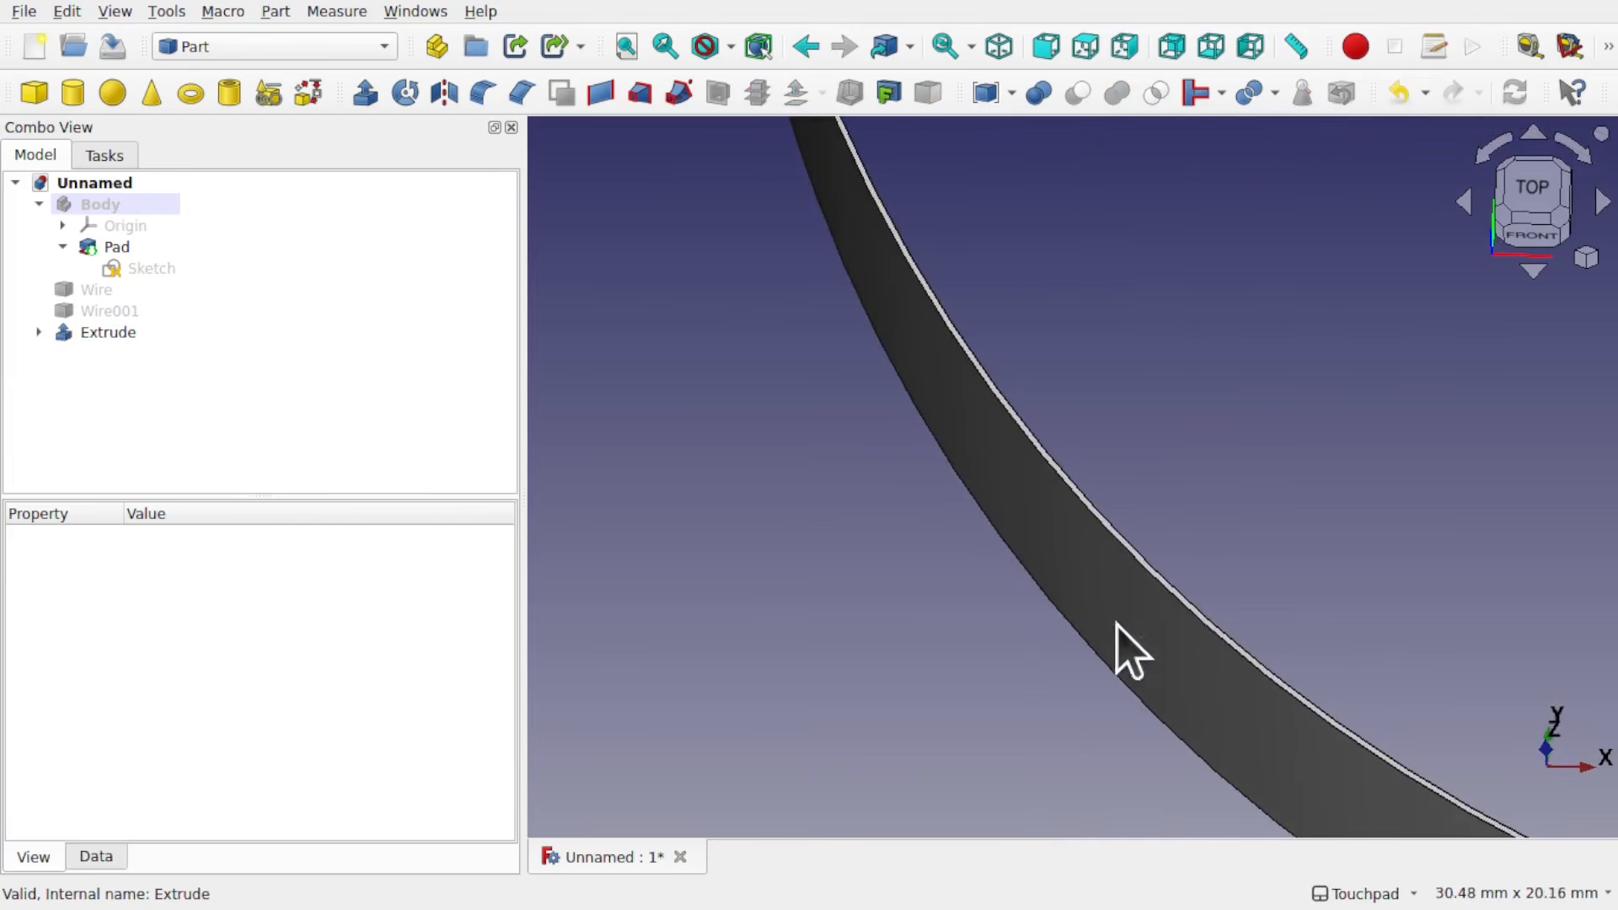
left_click_drag(1194, 563, 1066, 600, "alt")
scroll(1067, 599, "down", 11)
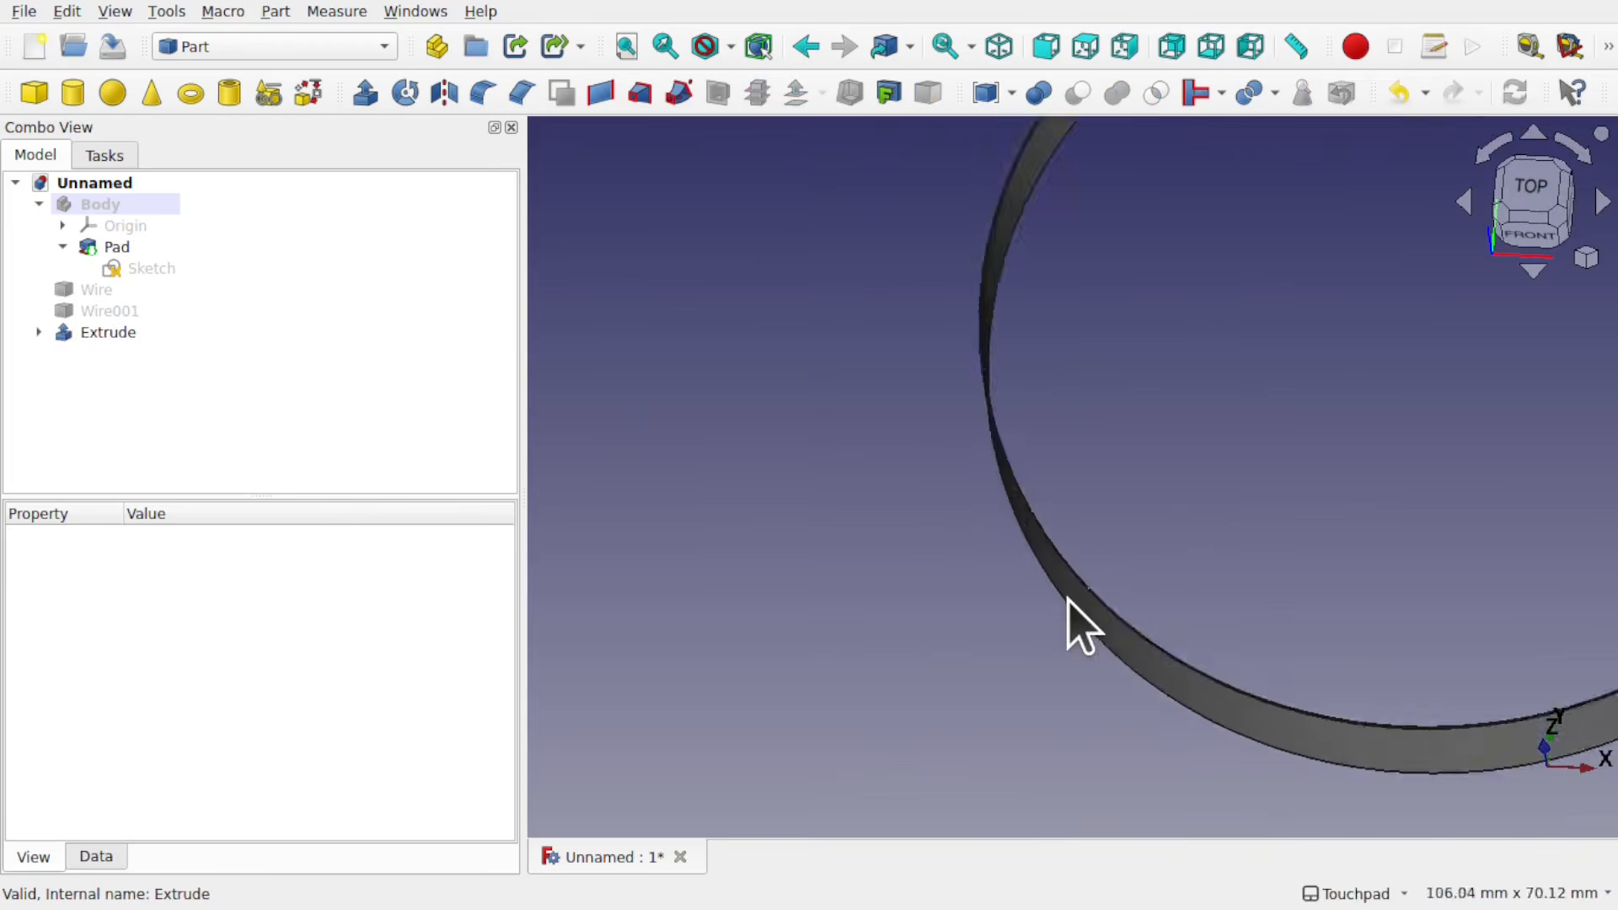
left_click(87, 335)
key("space")
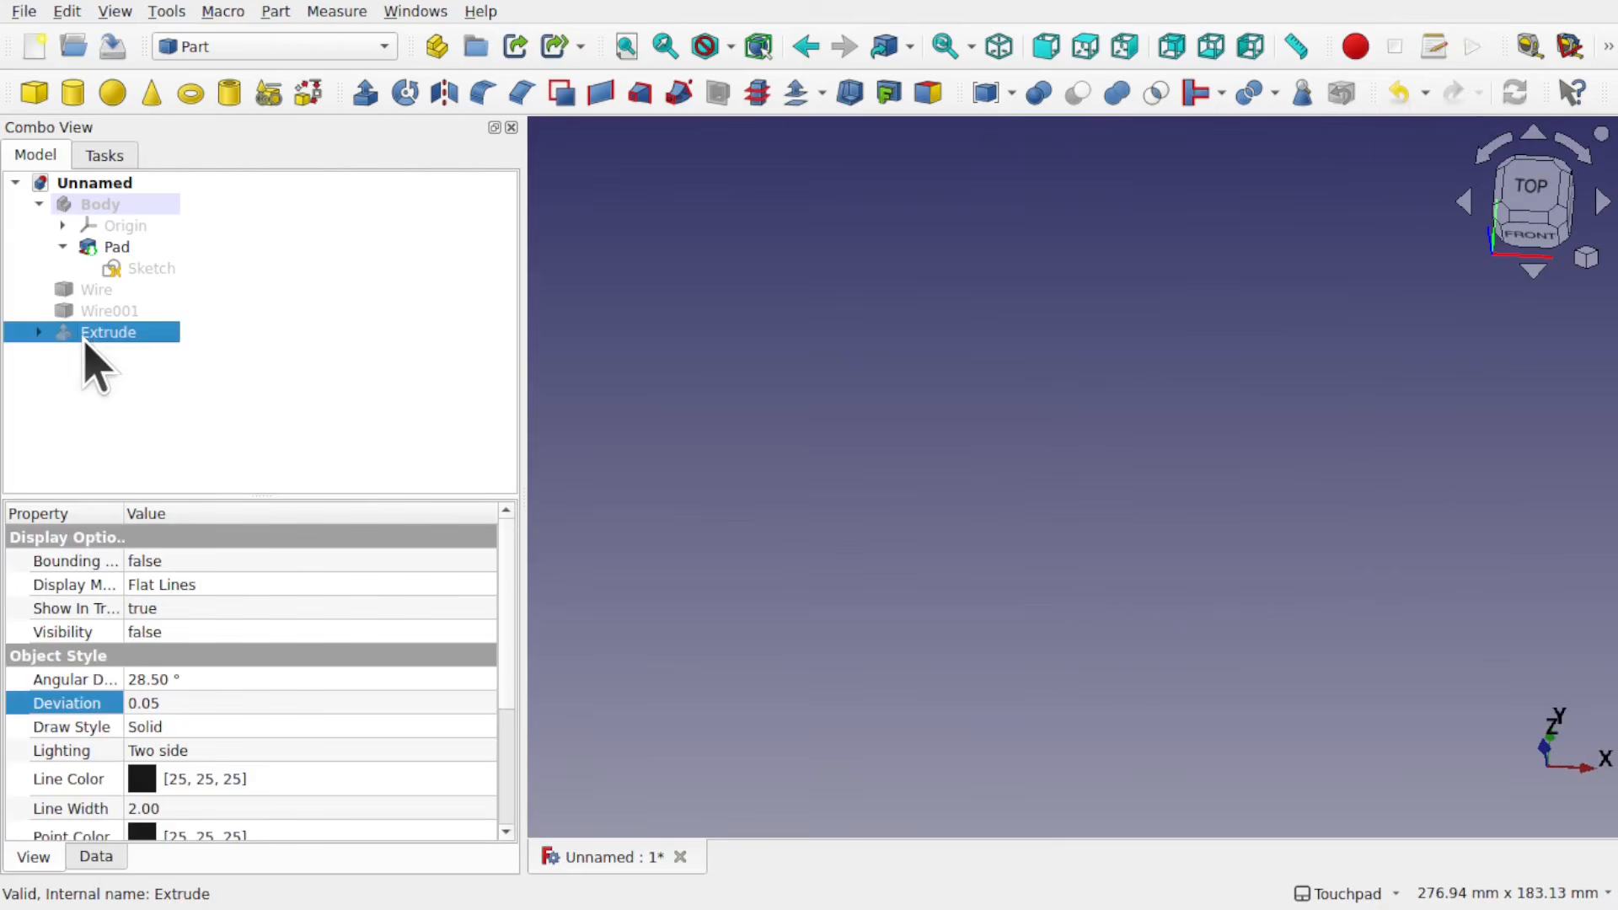
left_click(99, 293)
key("space")
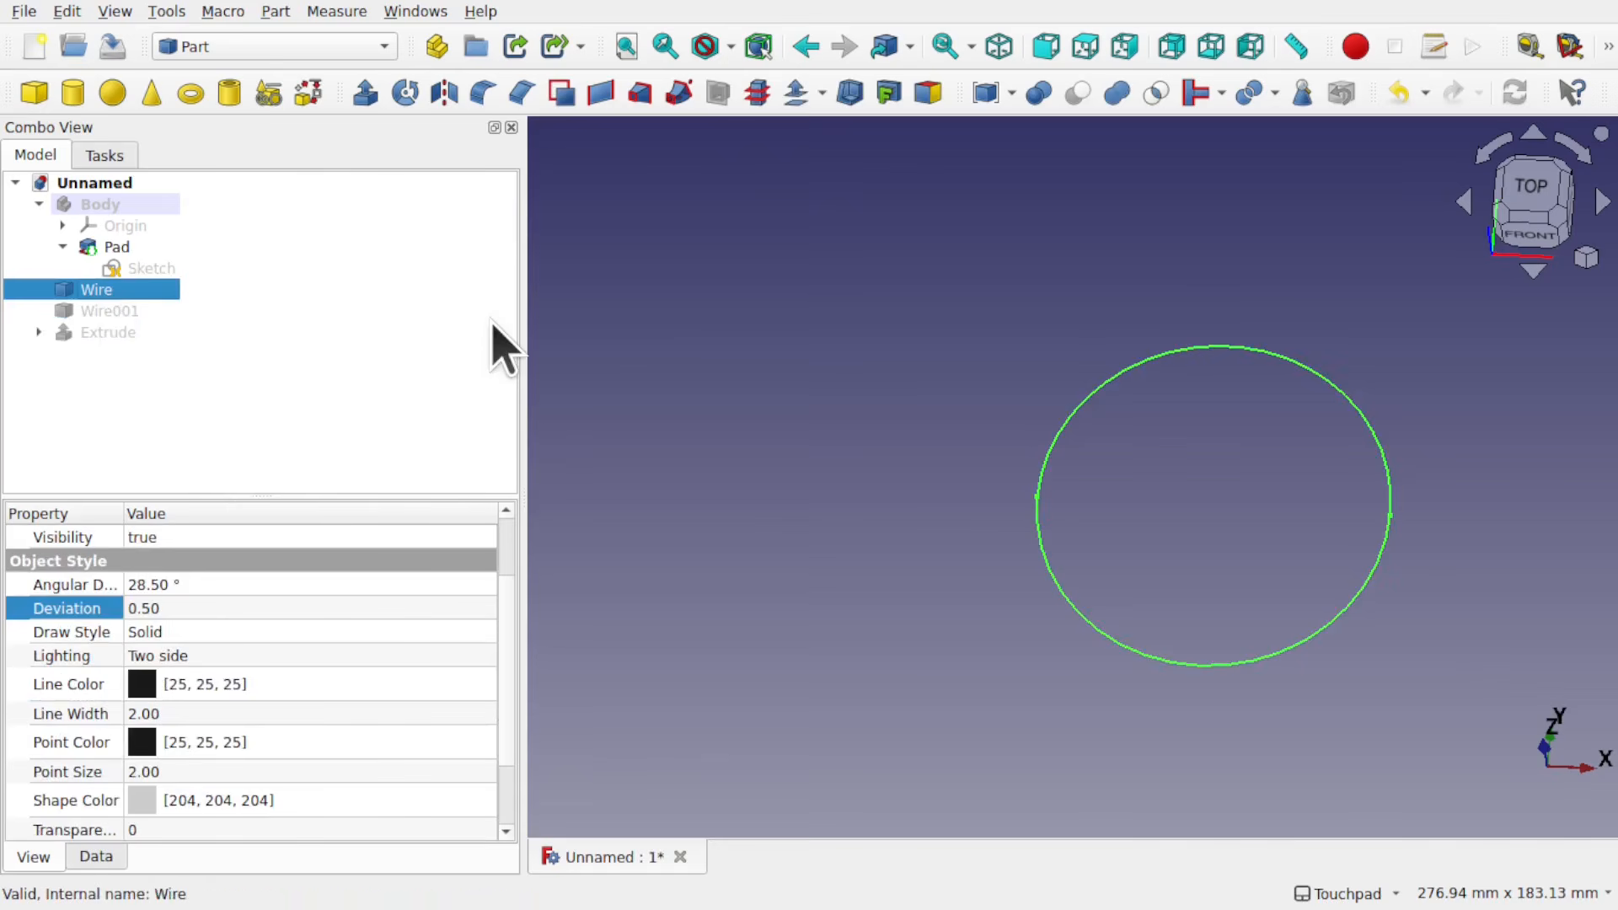
Step: Extrude Wire on its own into a disc using the default extrusion settings
left_click(364, 94)
left_click(348, 207)
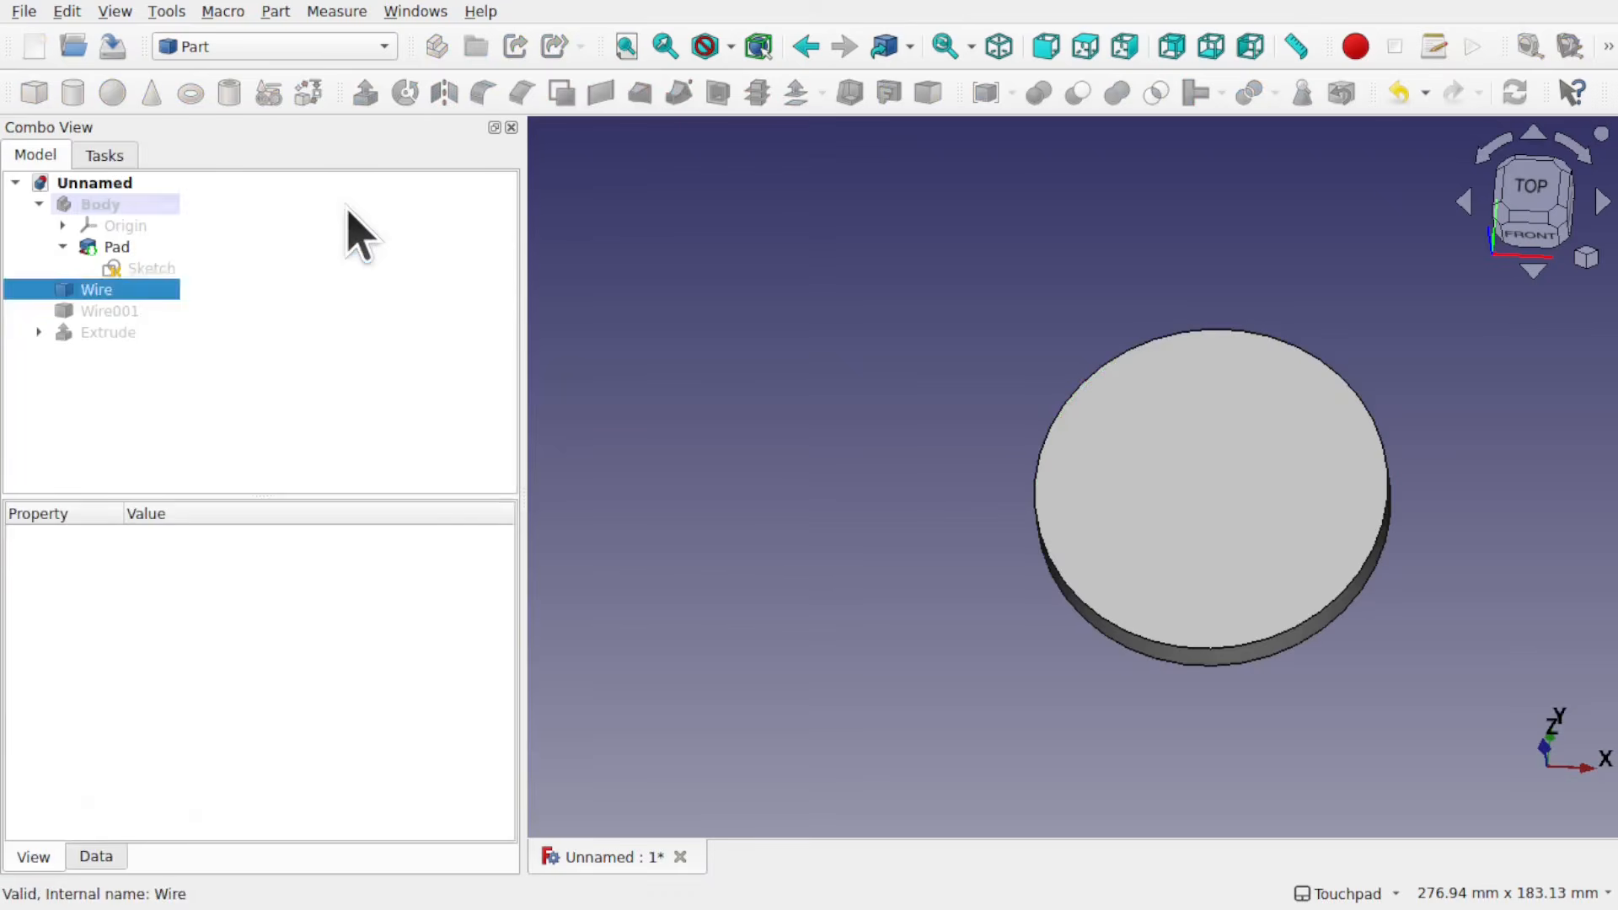
left_click_drag(1189, 618, 1154, 489, "alt")
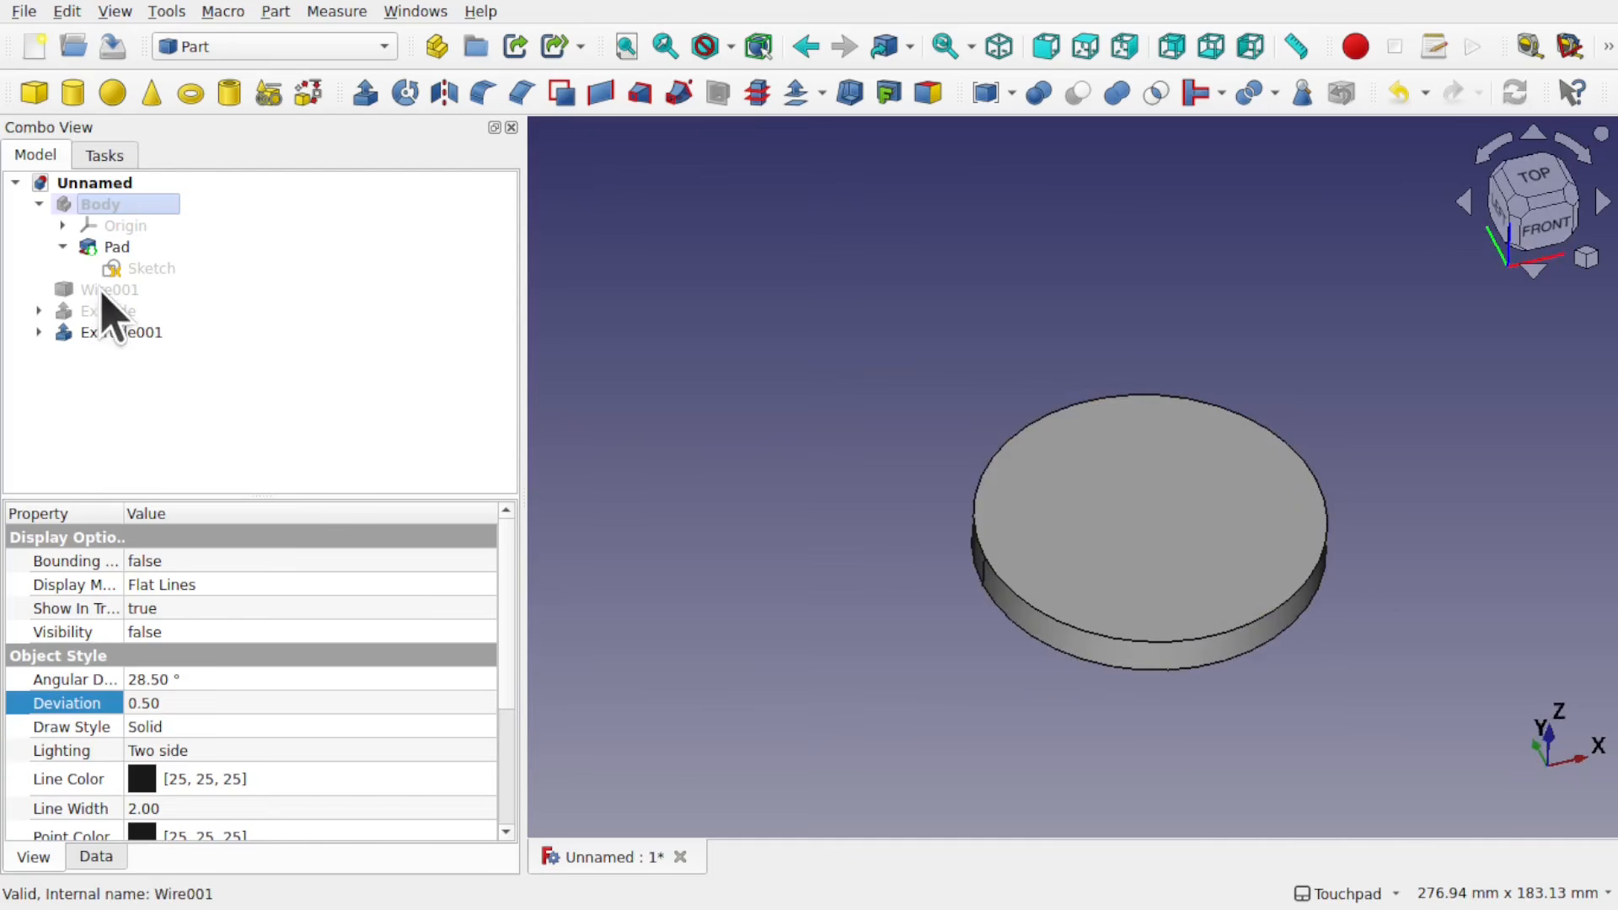
Step: Expand both extrusions to compare their source profiles, and open Sketch001 under Extrude for editing
left_click(39, 332)
left_click(108, 354)
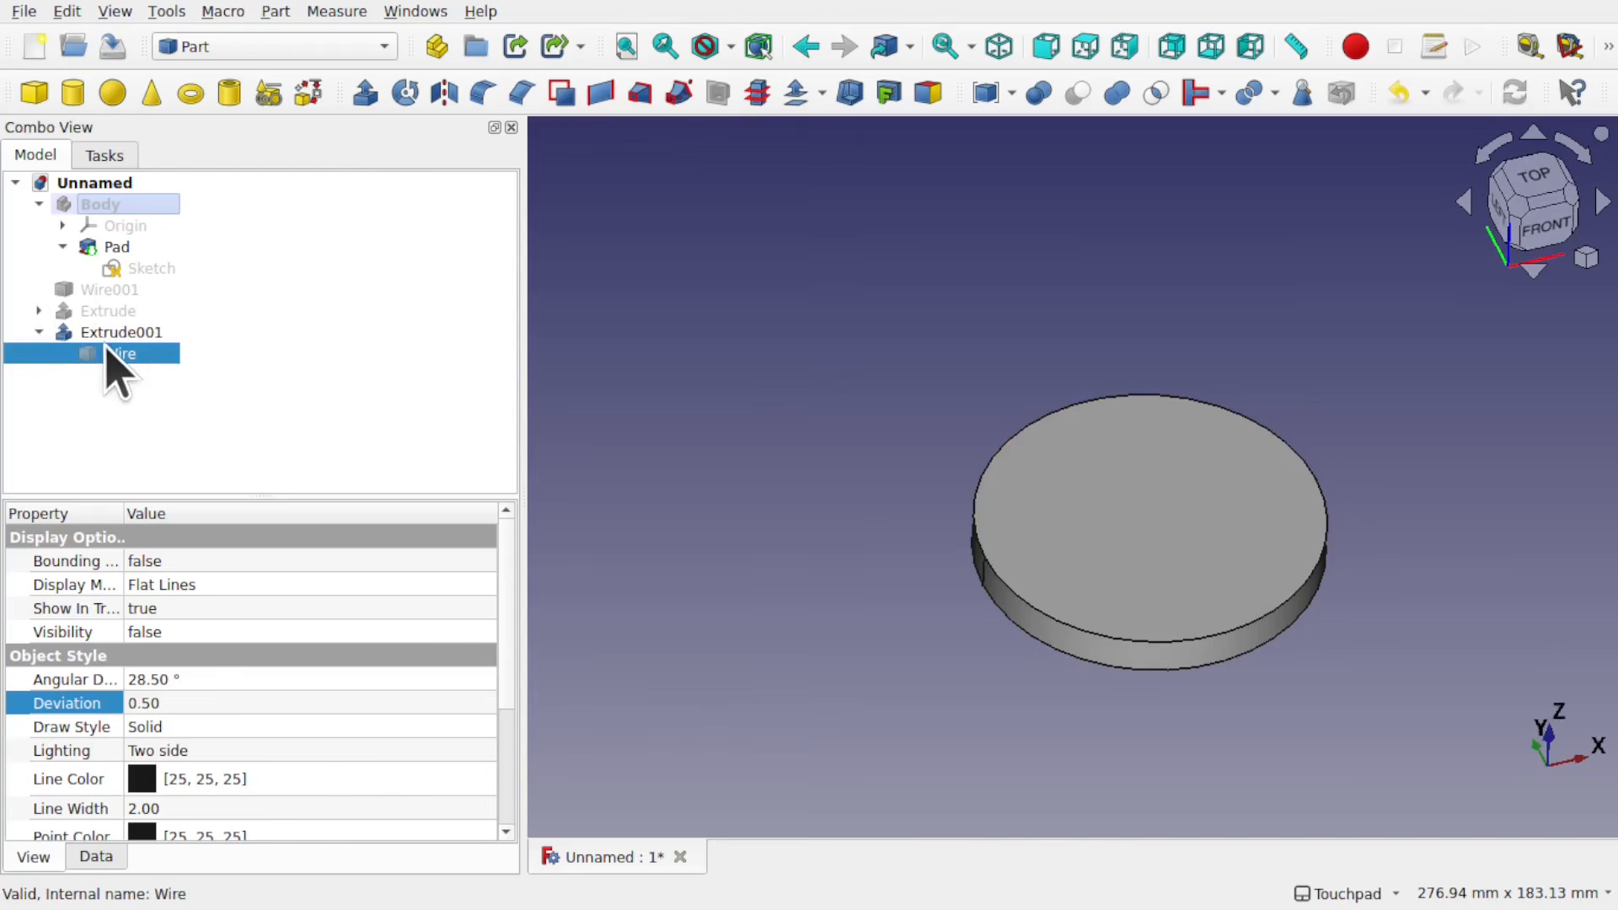
left_click(39, 310)
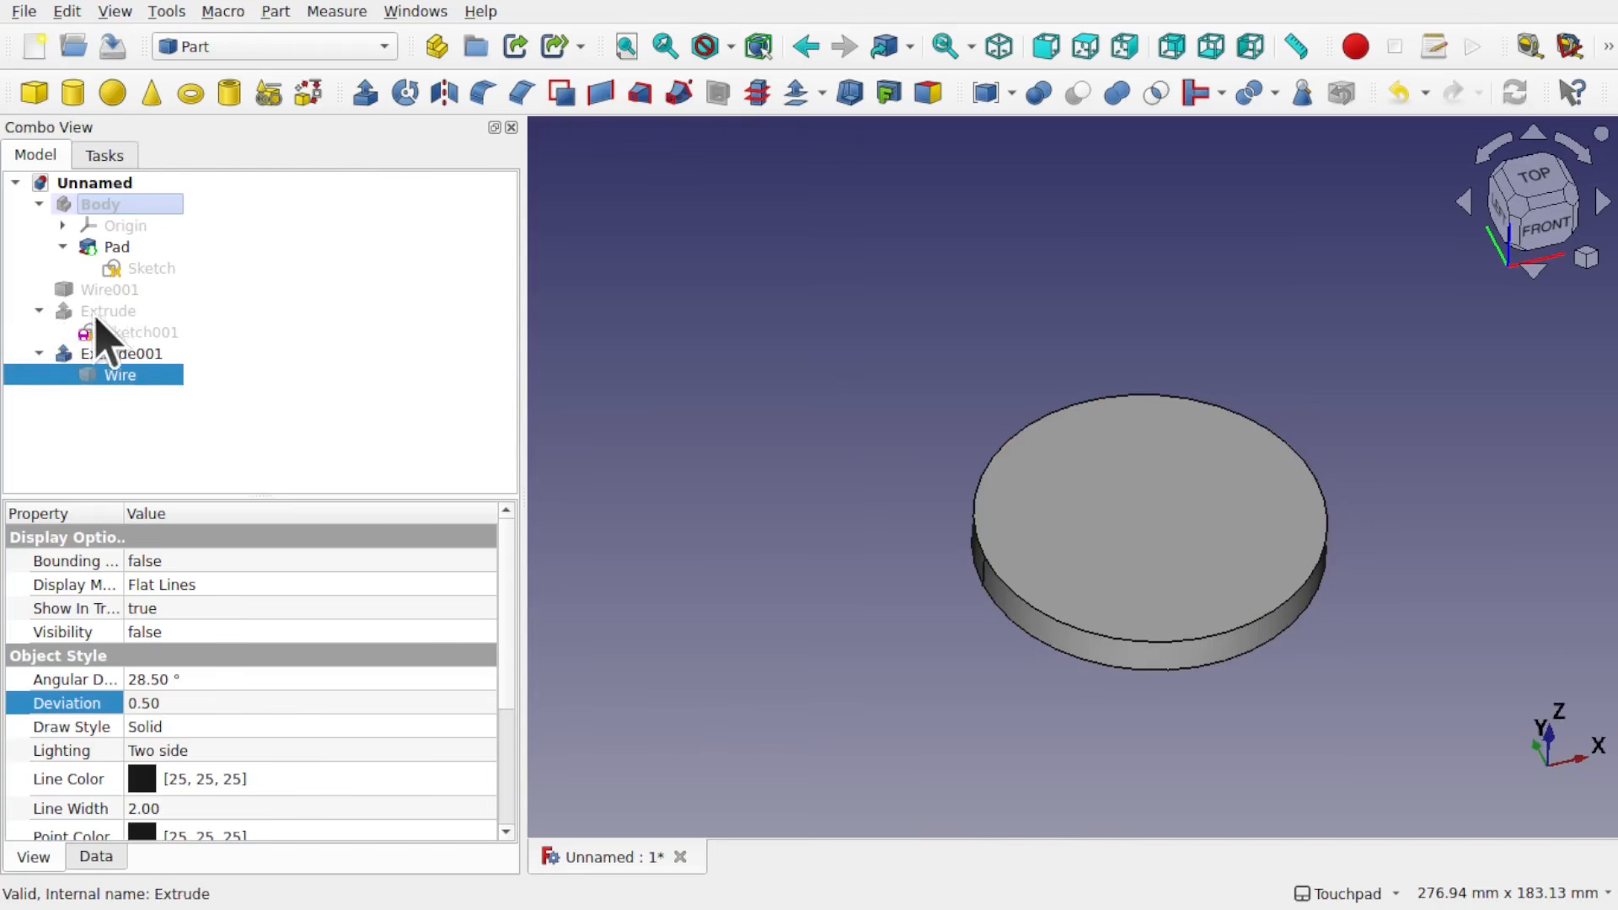
left_click(127, 333)
double_click(128, 333)
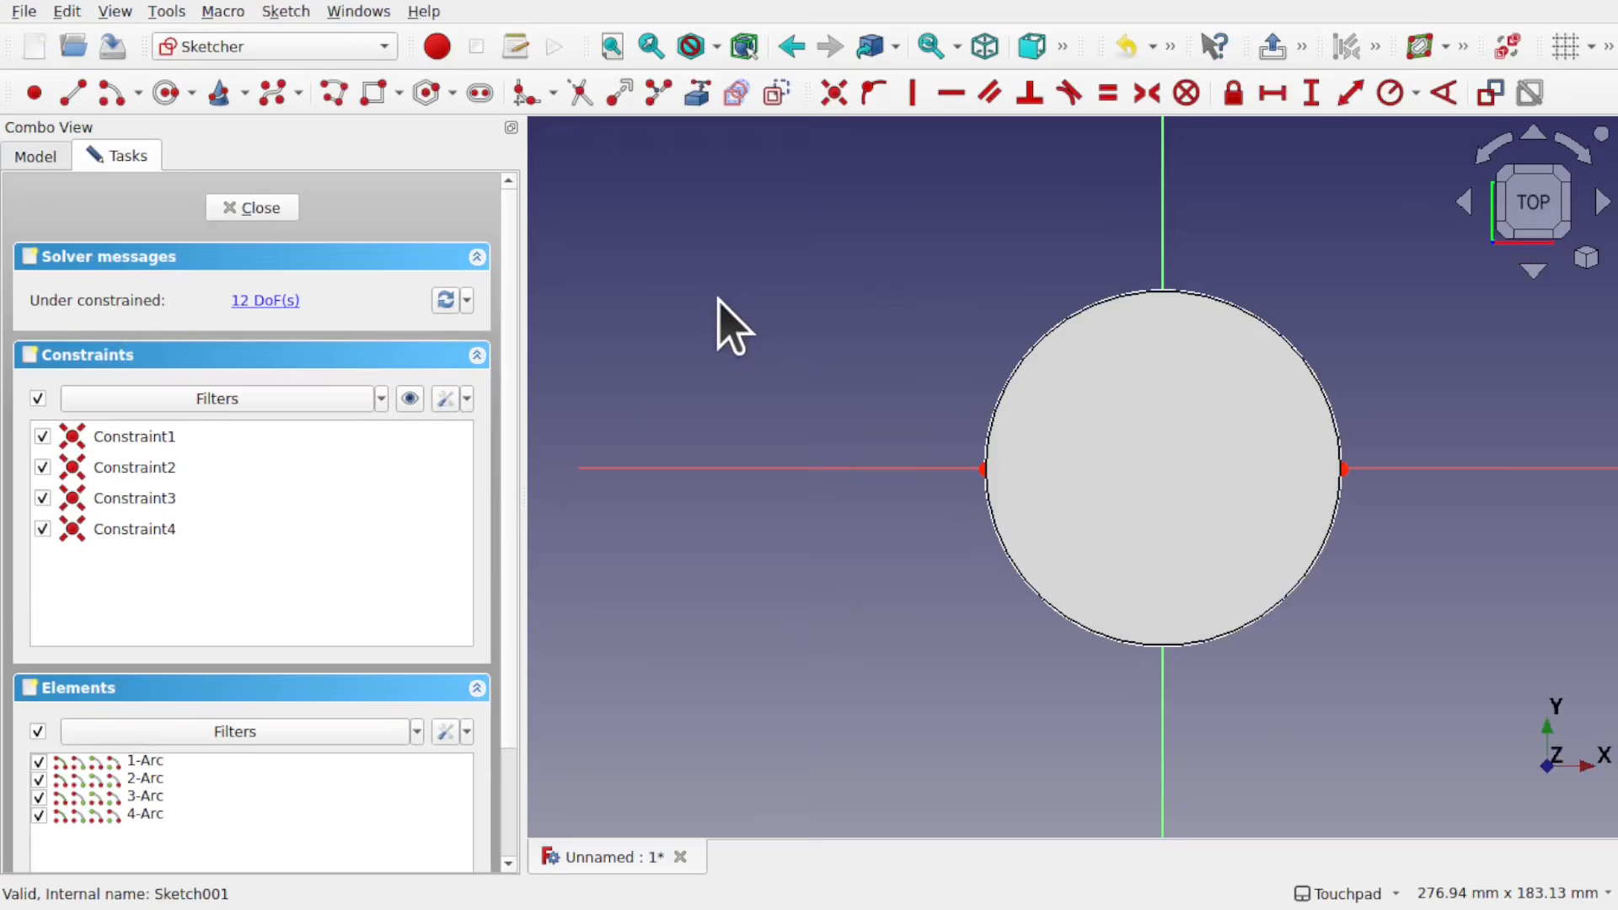
Step: Hide Pad and Extrude001 while editing Sketch001, and examine the arc endpoints where the two circles meet the positive X axis
left_click(35, 159)
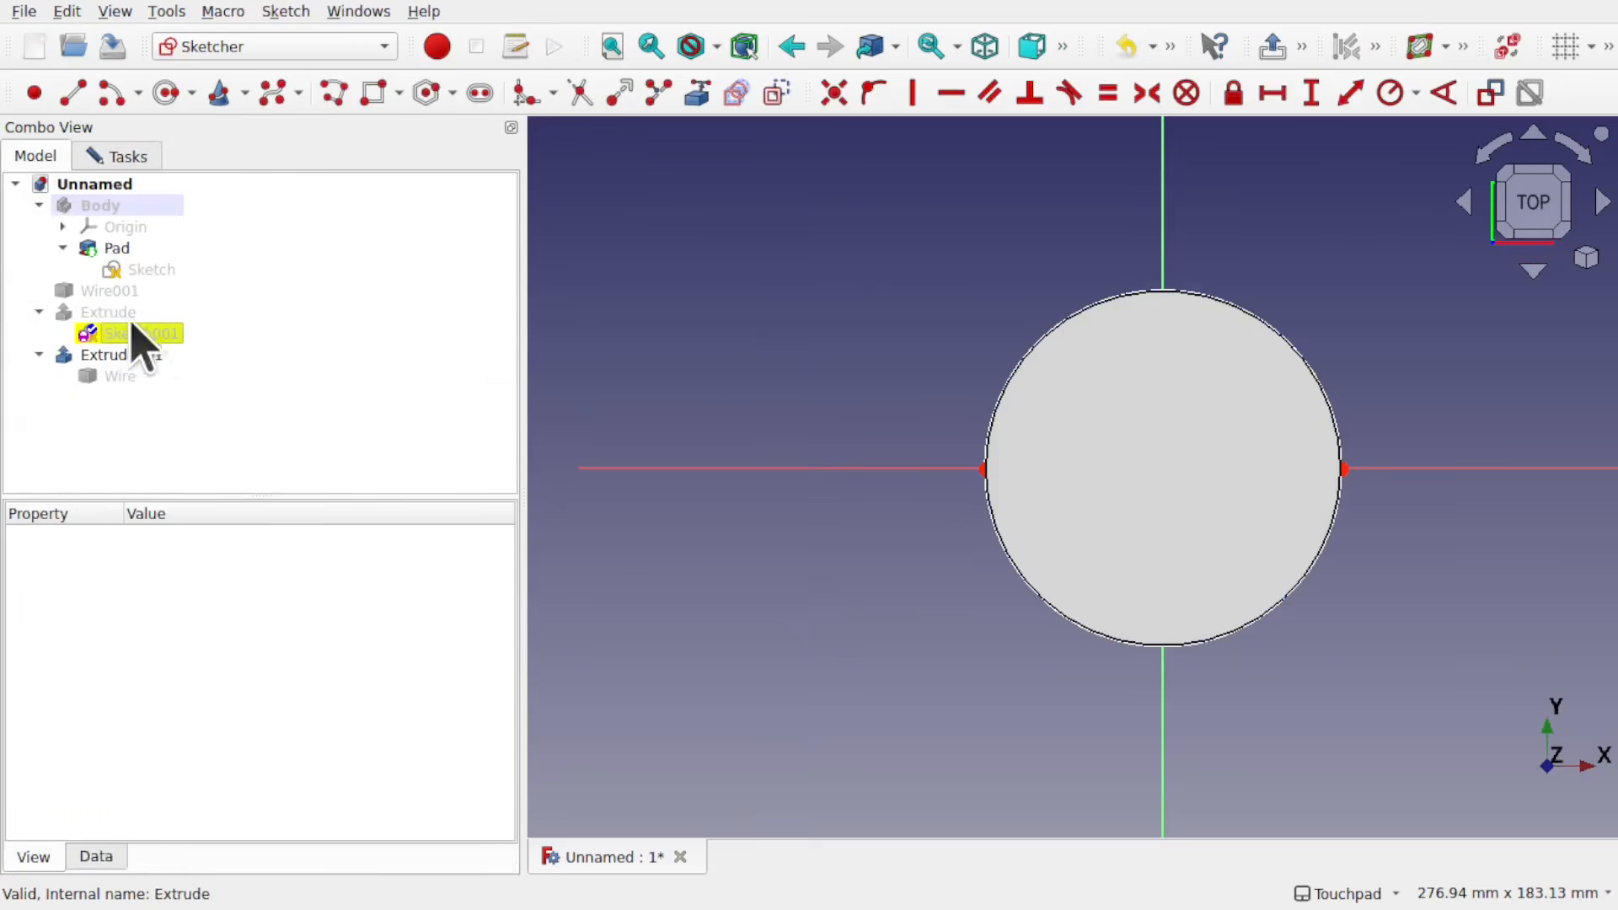
left_click(114, 249)
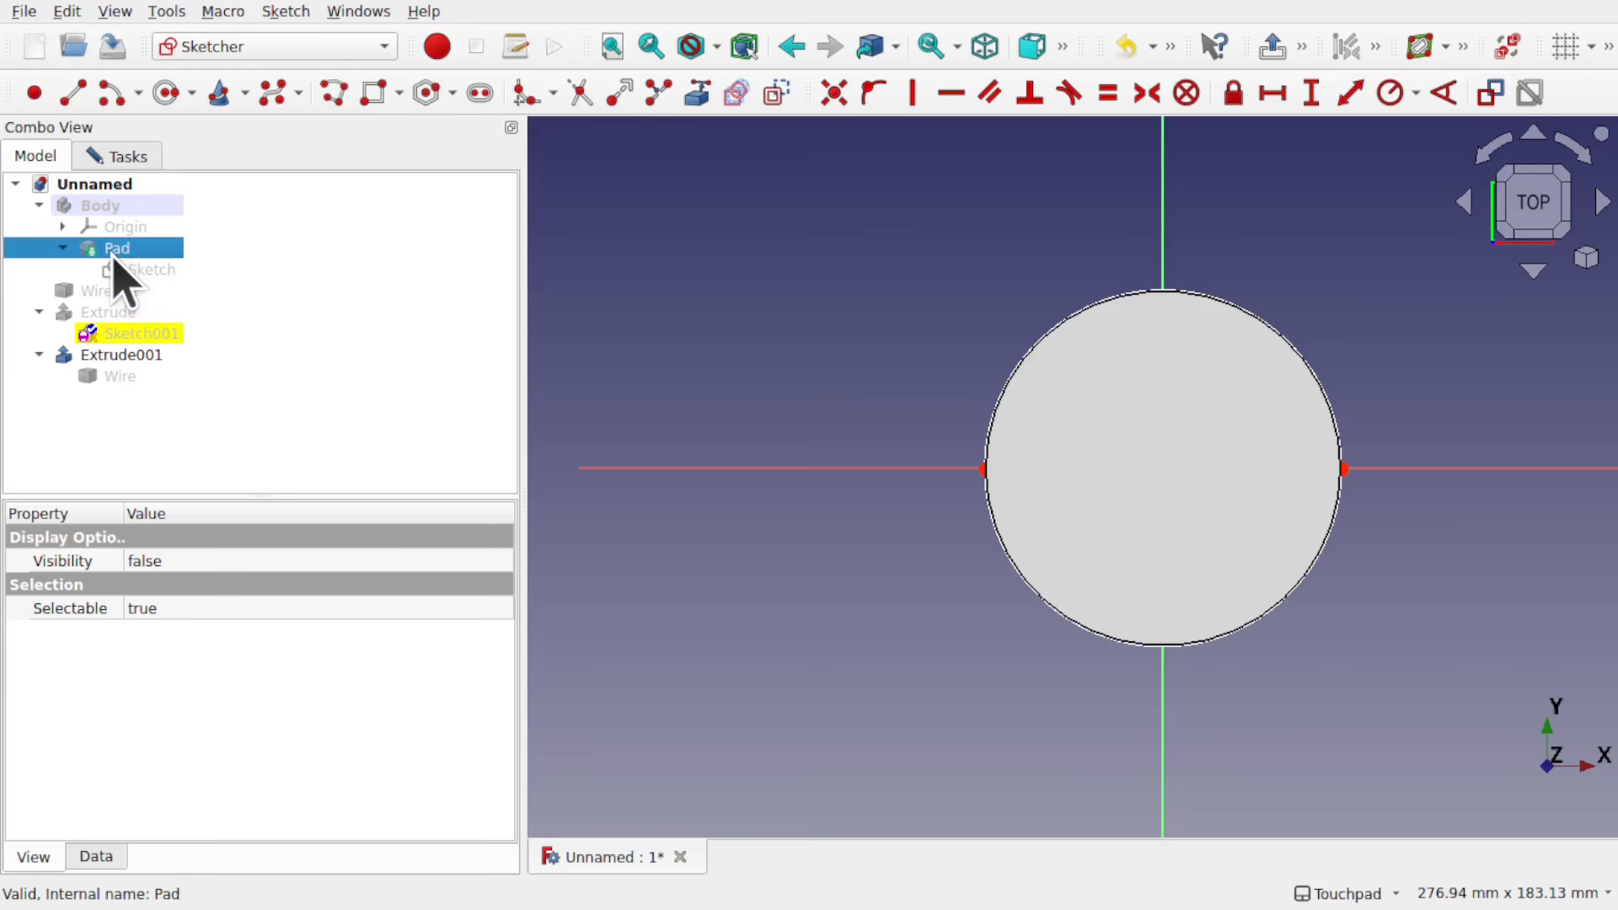
left_click(130, 356)
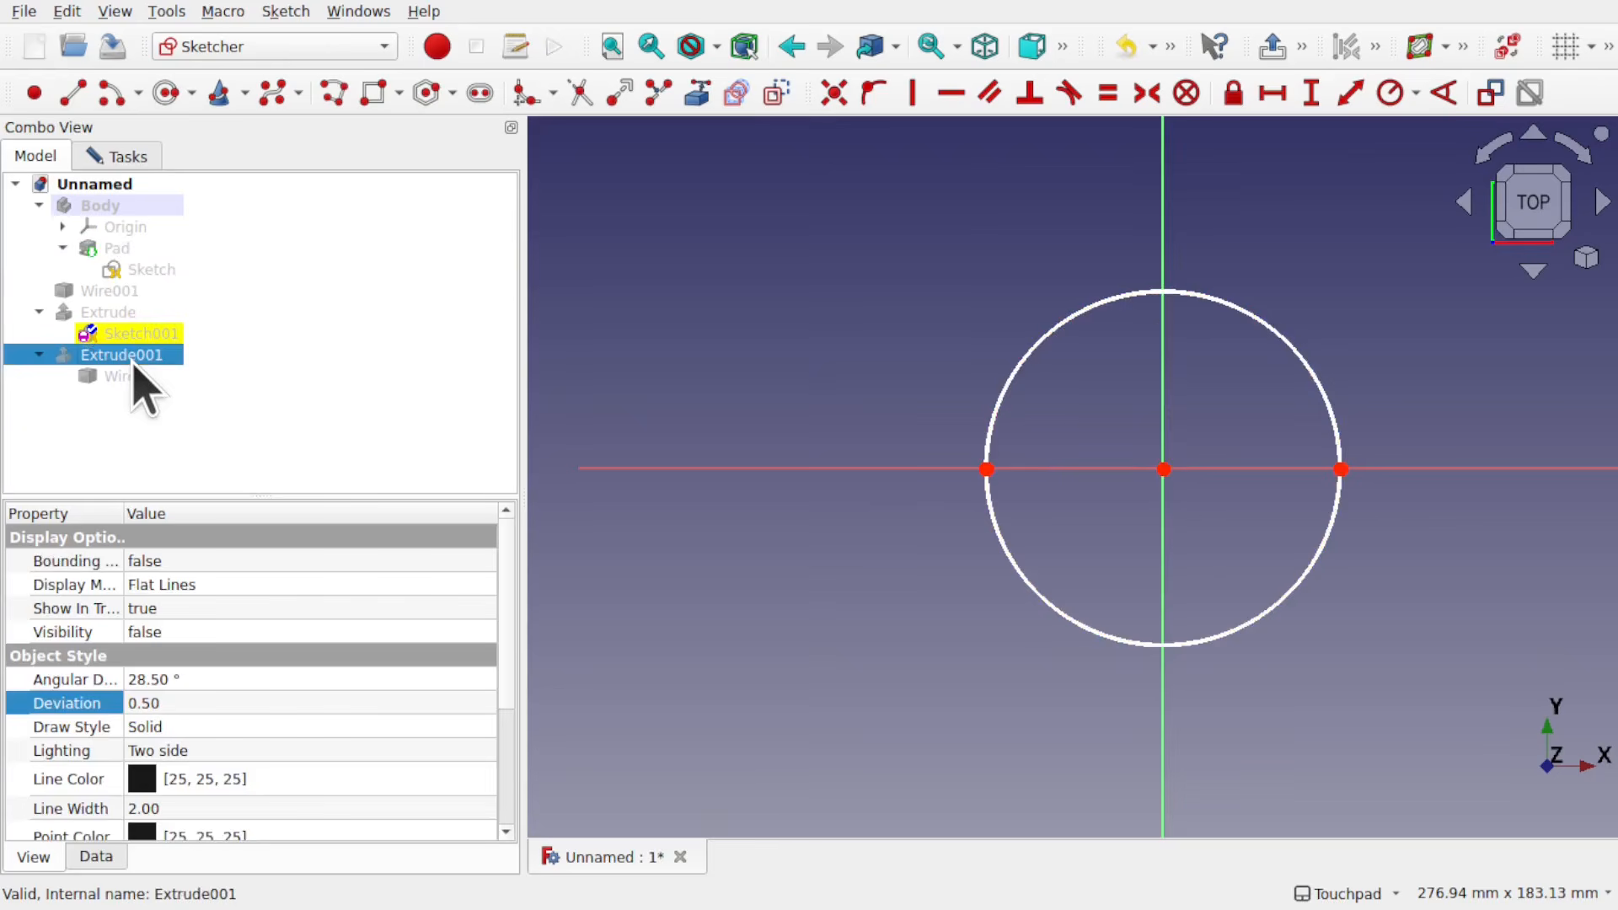
scroll(1370, 451, "up", 5)
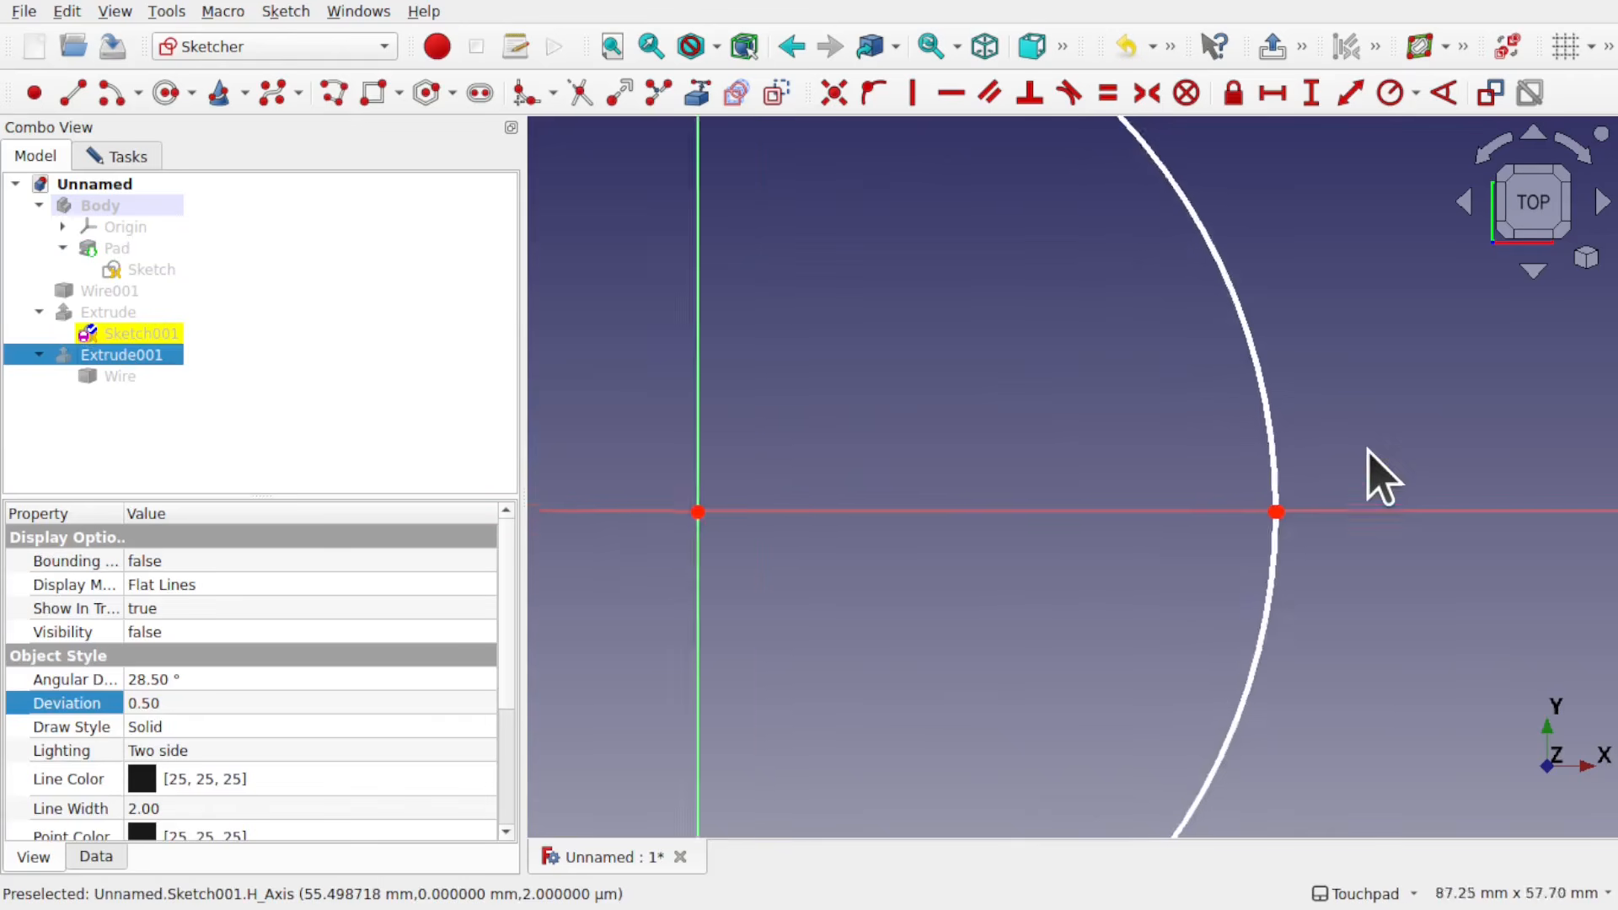
scroll(1370, 459, "up", 2)
scroll(1253, 540, "up", 6)
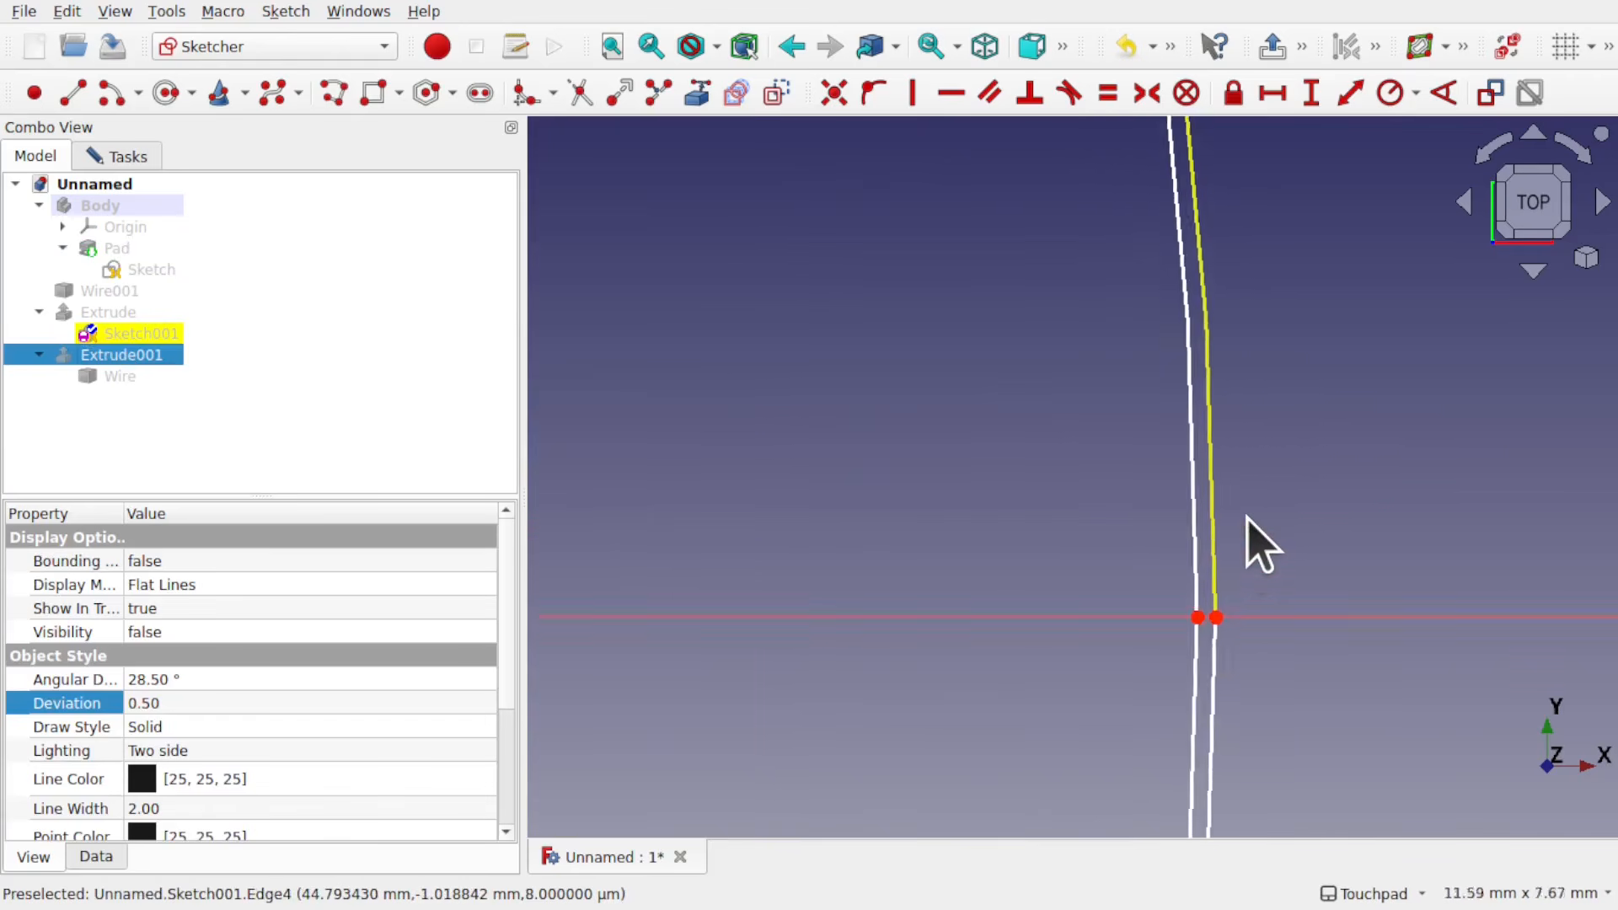
Step: Shrink the inner circle of Sketch001 to roughly half the outer circle's size by its arc endpoints, and close the sketch
scroll(1261, 546, "up", 2)
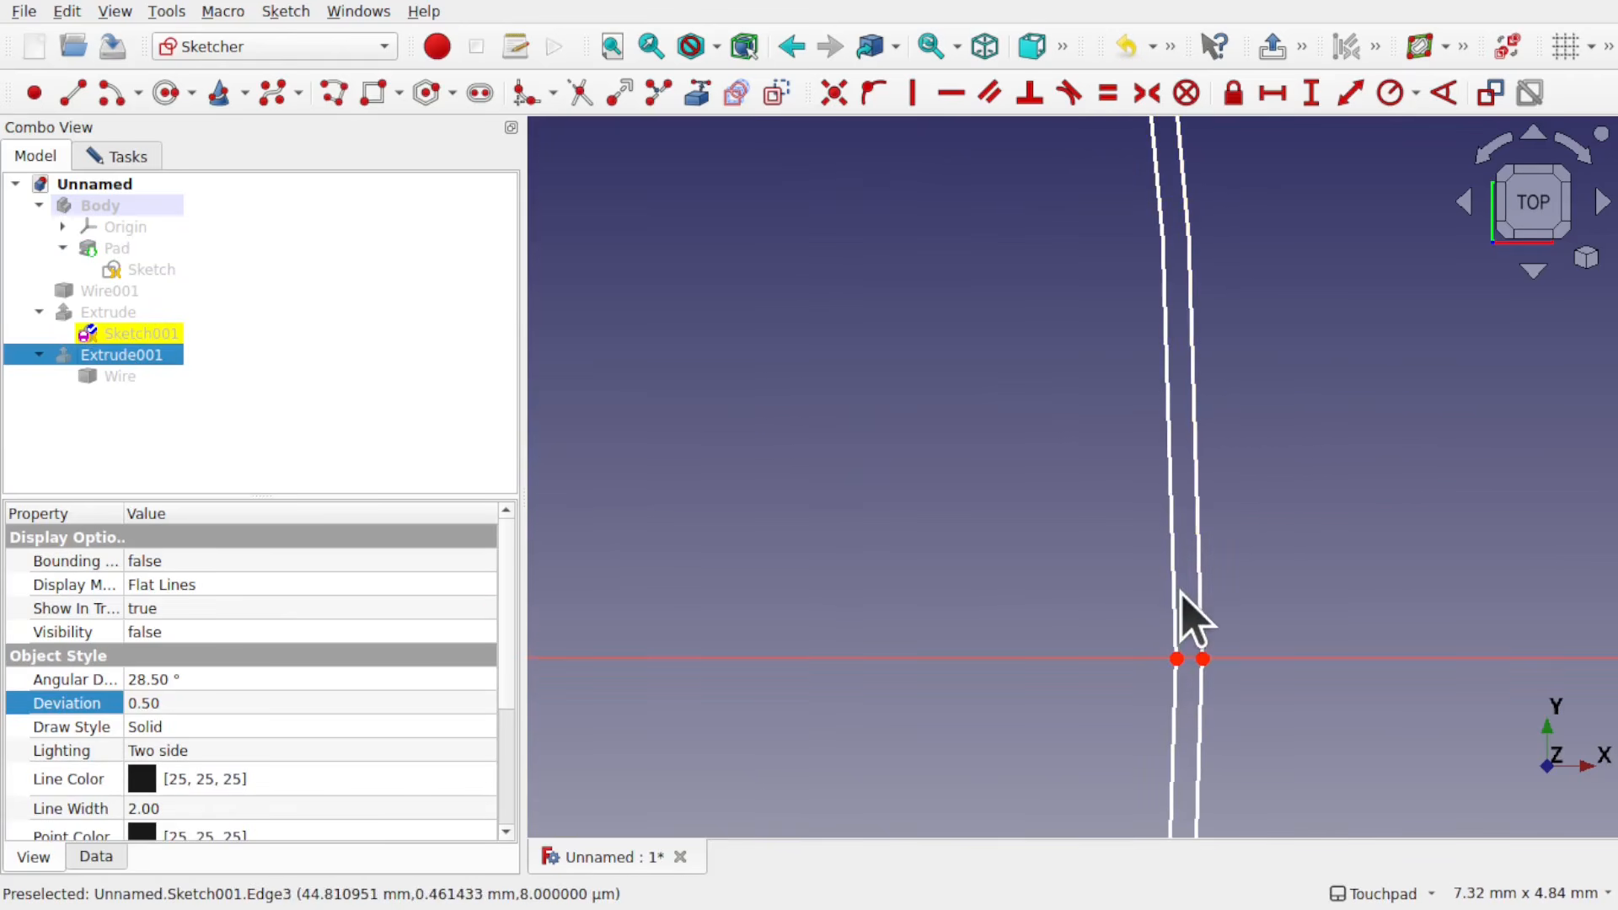
scroll(1188, 620, "down", 10)
scroll(1188, 620, "up", 10)
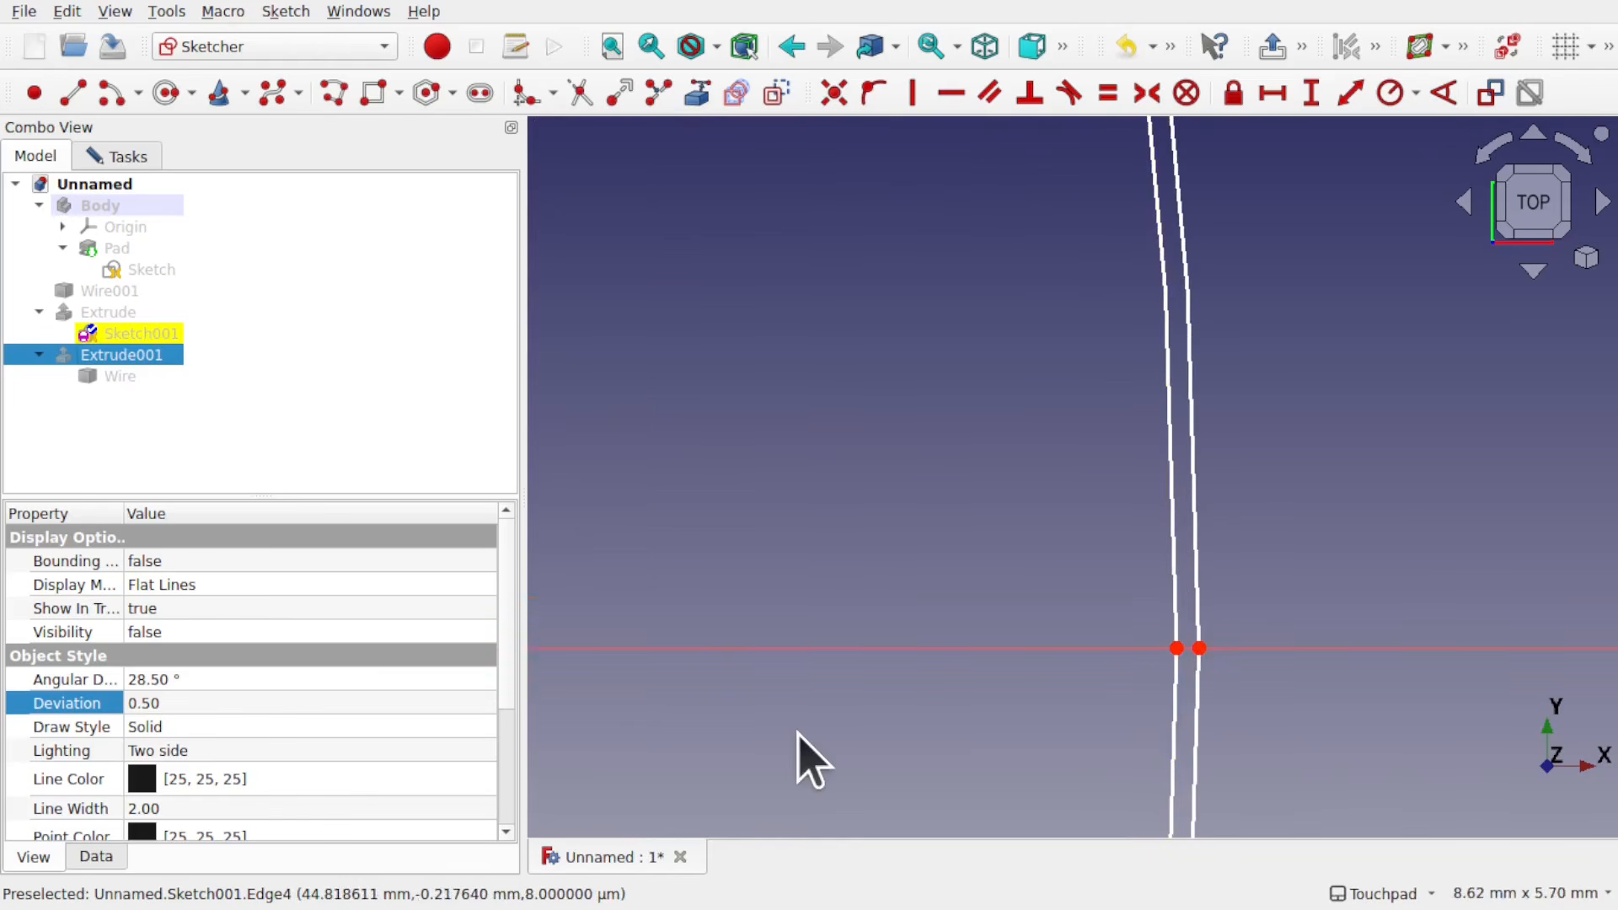
left_click(141, 160)
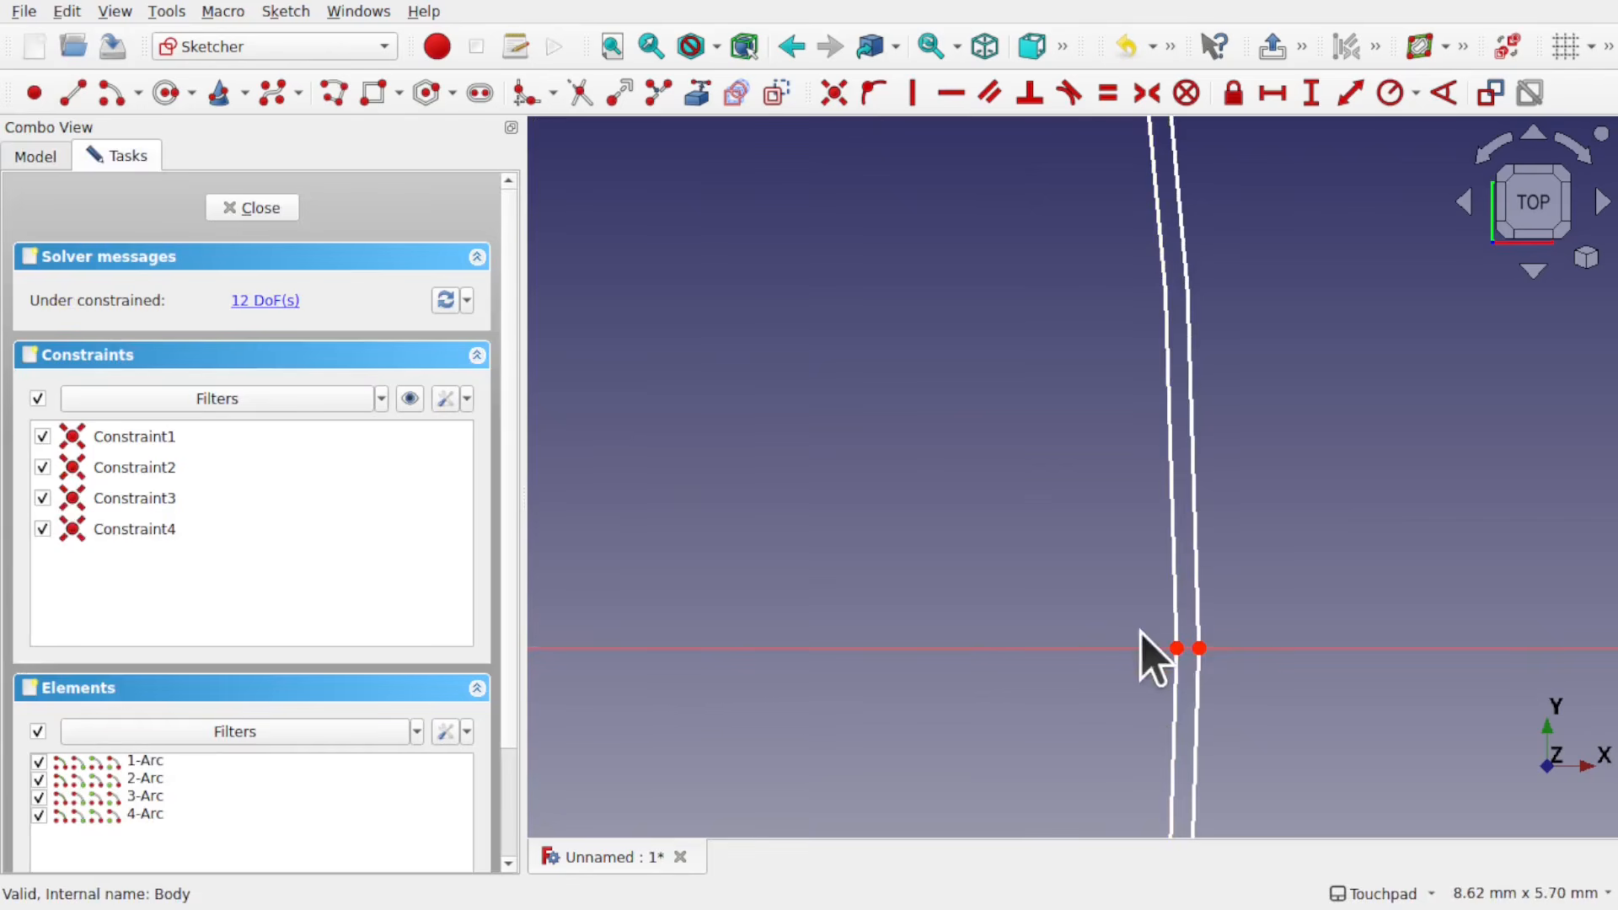
left_click_drag(1176, 649, 1099, 645)
scroll(1095, 646, "down", 10)
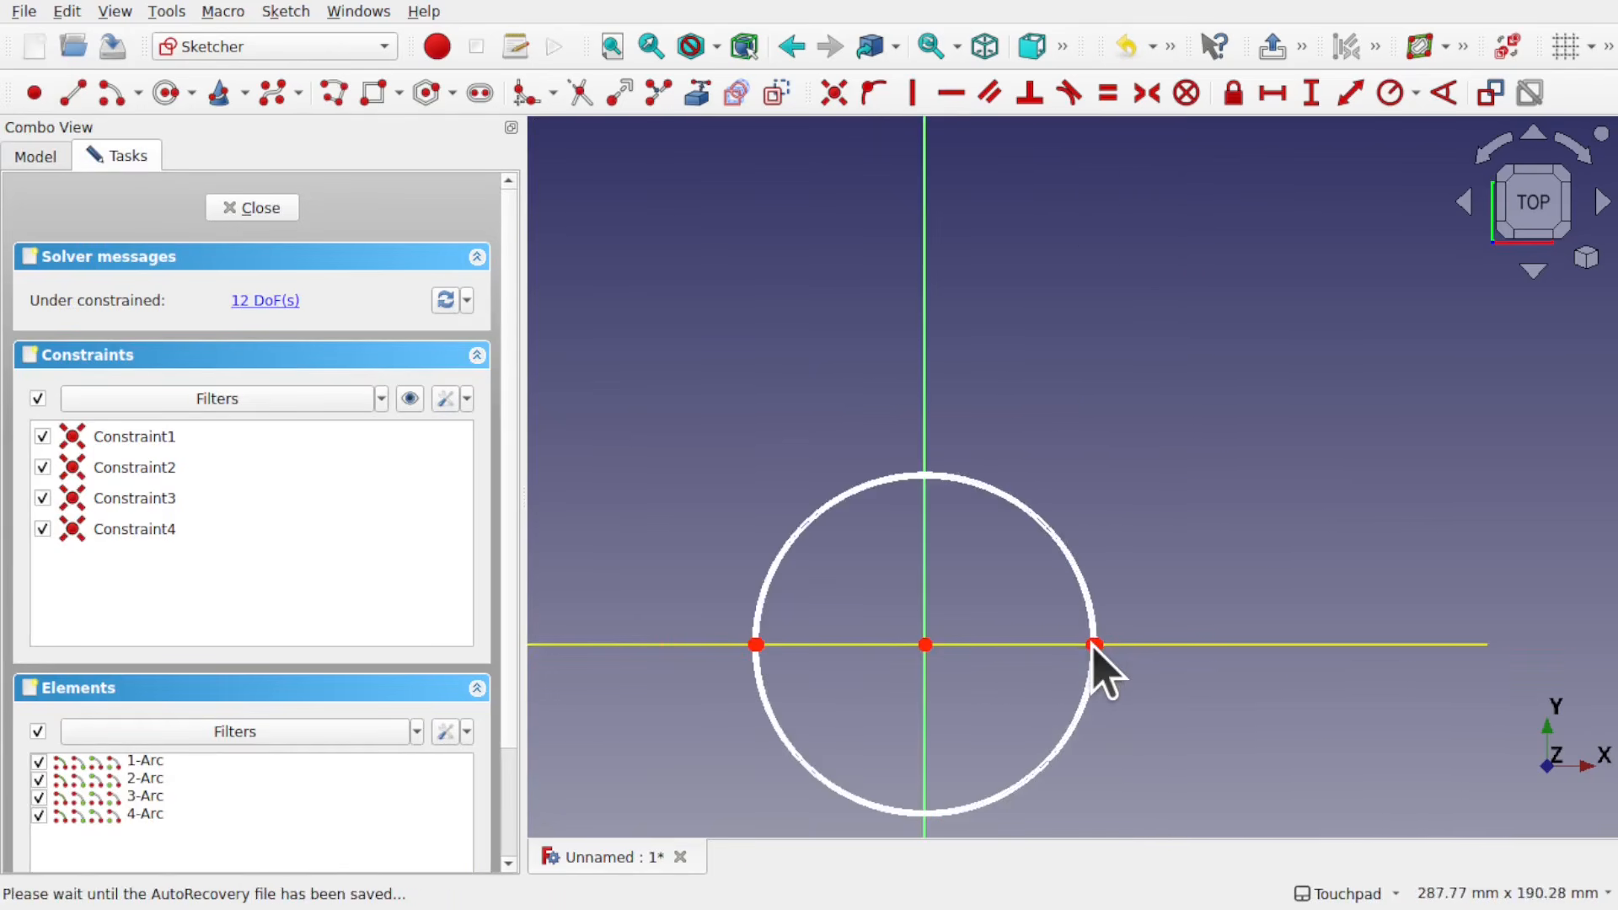
scroll(1095, 646, "up", 5)
scroll(1022, 654, "down", 5)
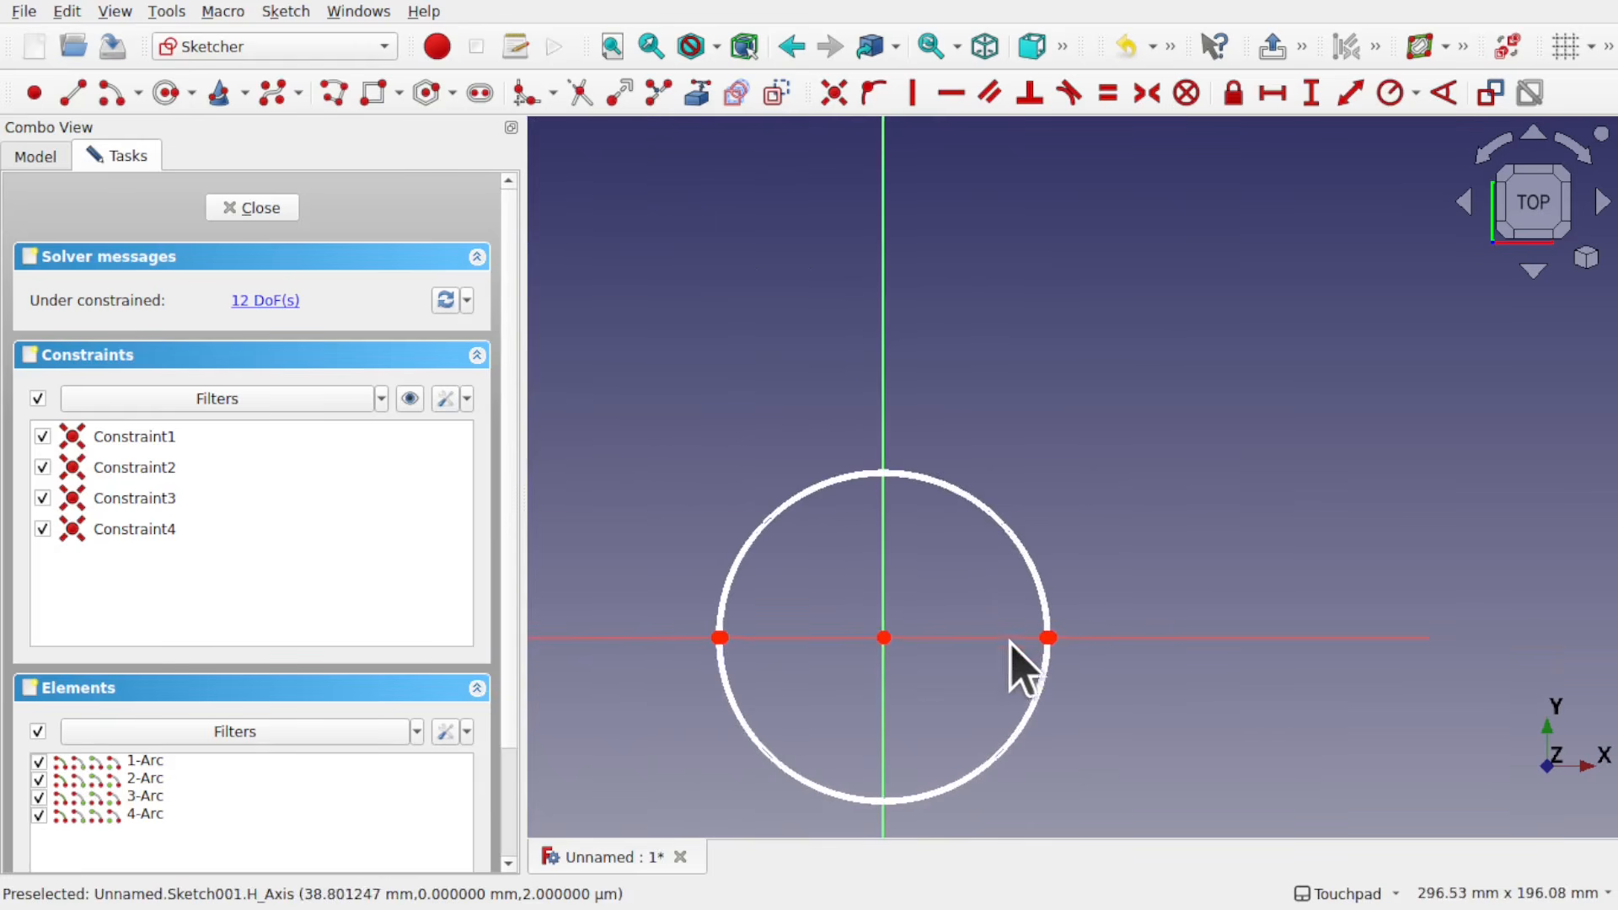
left_click_drag(718, 638, 803, 637)
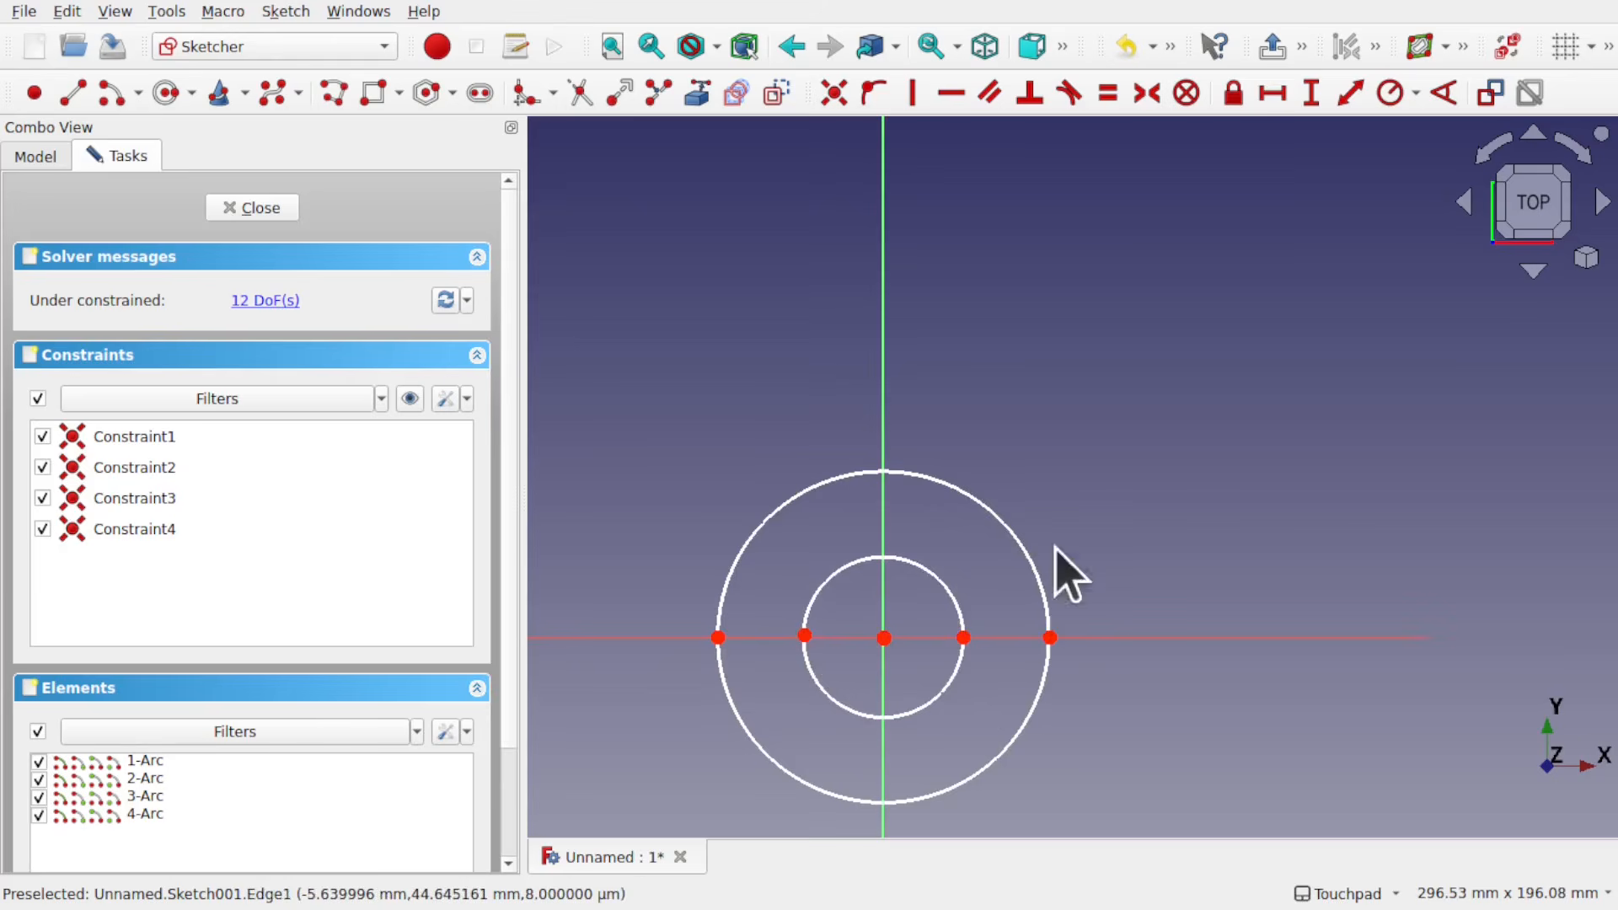
left_click(252, 207)
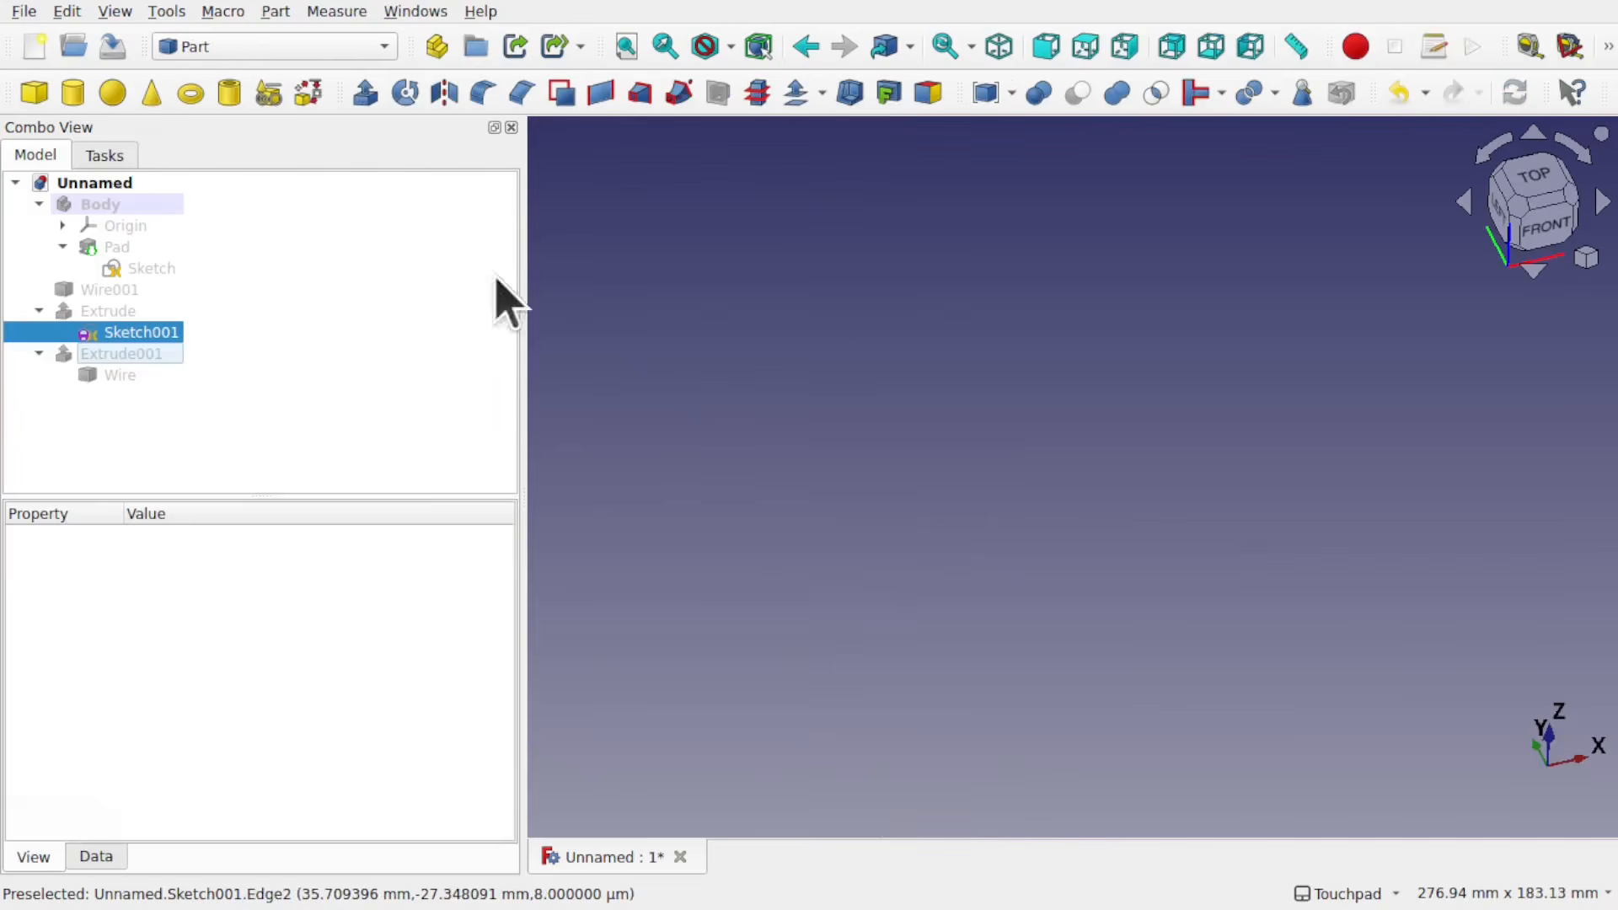
Step: Show Extrude and inspect the ring it forms from the modified Sketch001
left_click(132, 310)
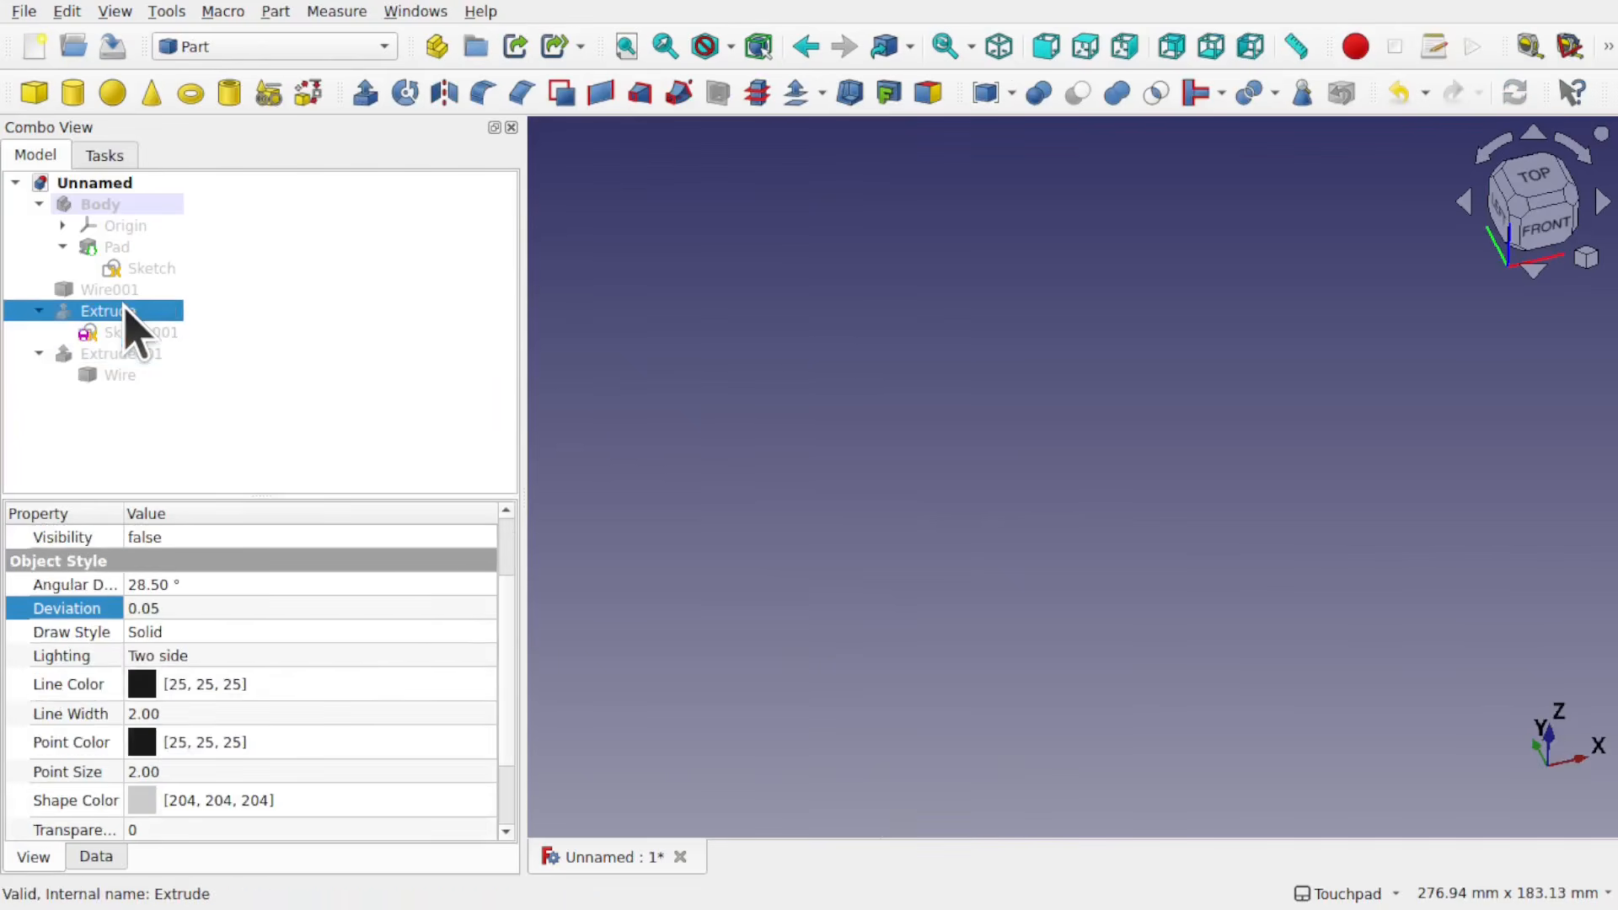
key("space")
left_click_drag(1263, 580, 1329, 585, "shift")
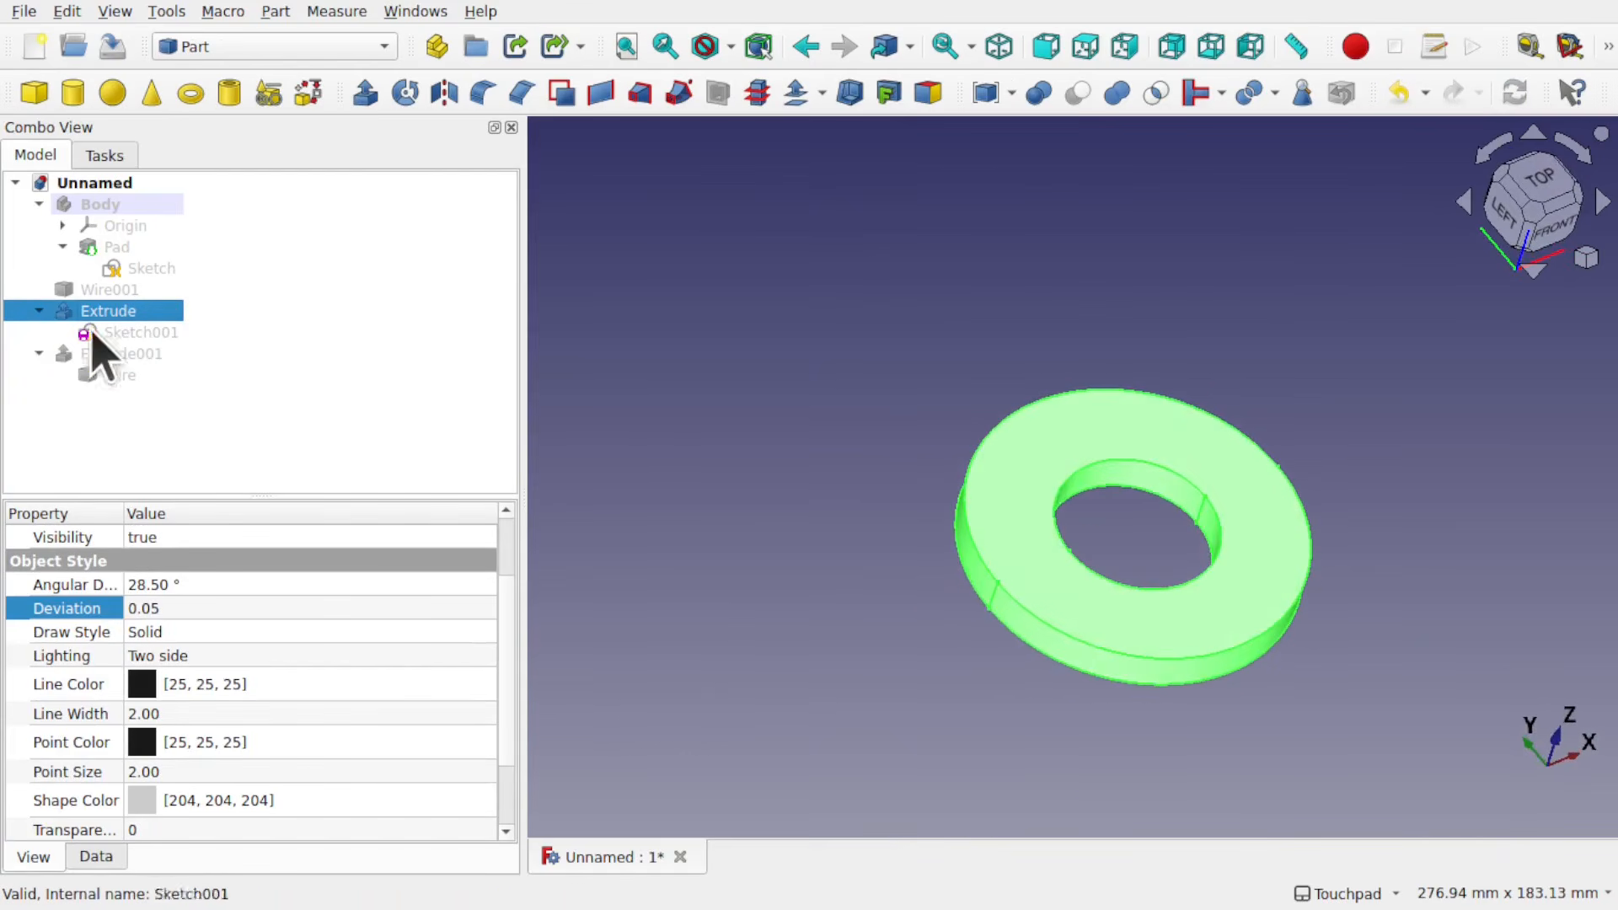
Step: Delete both extrusions with their source profiles and the leftover Wire001, and make Body and Pad visible again
left_click(113, 376, "shift")
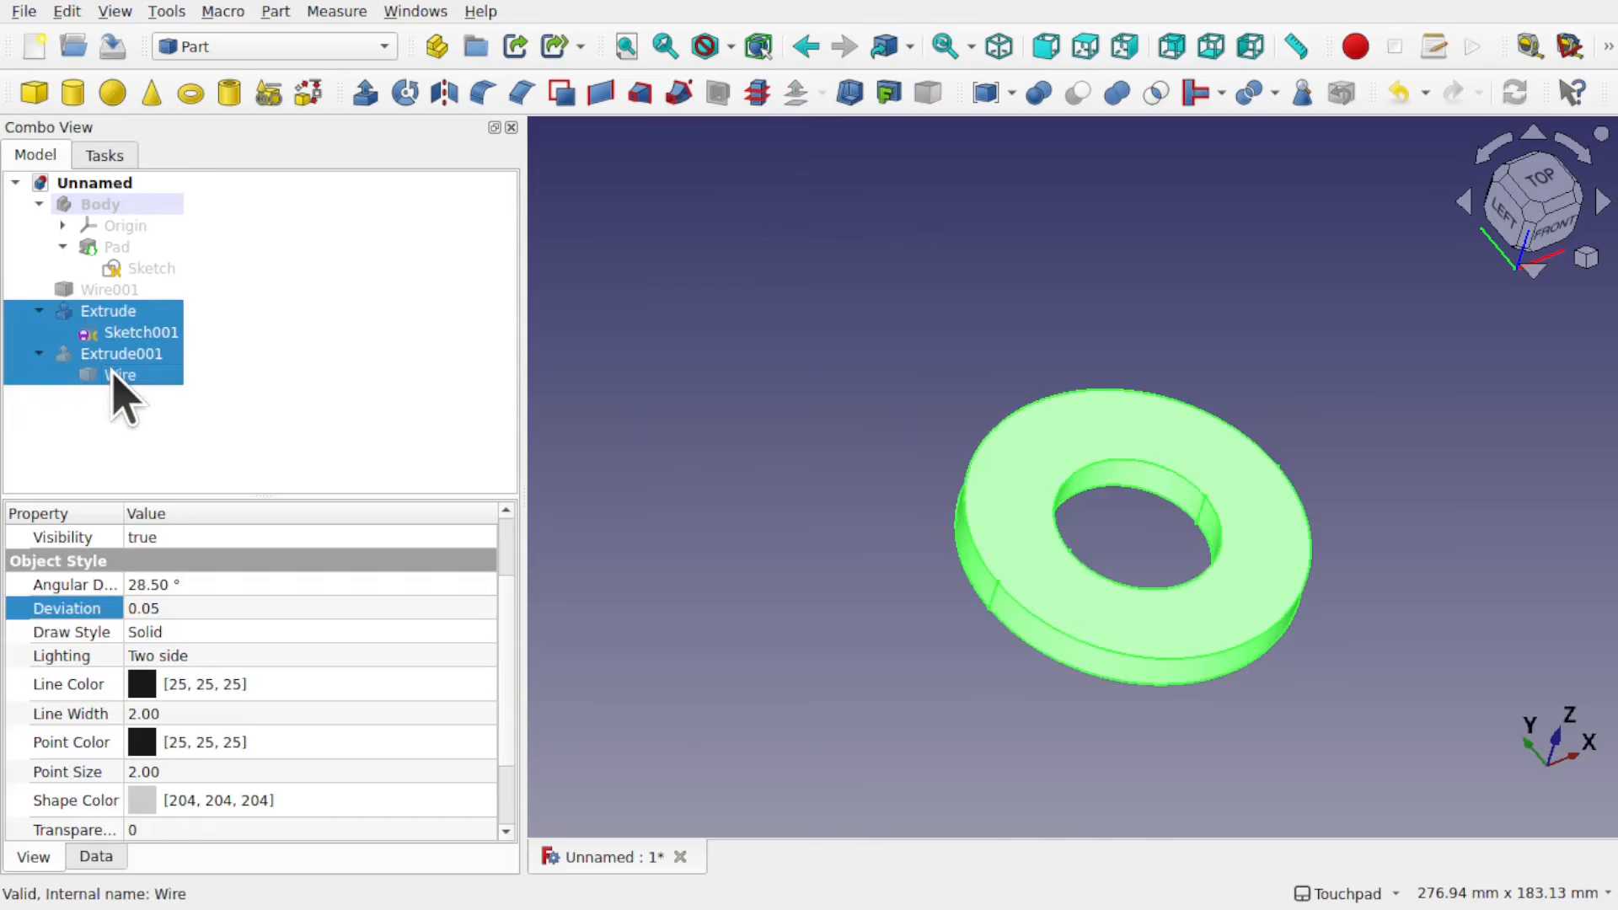
key("Delete")
left_click(109, 251)
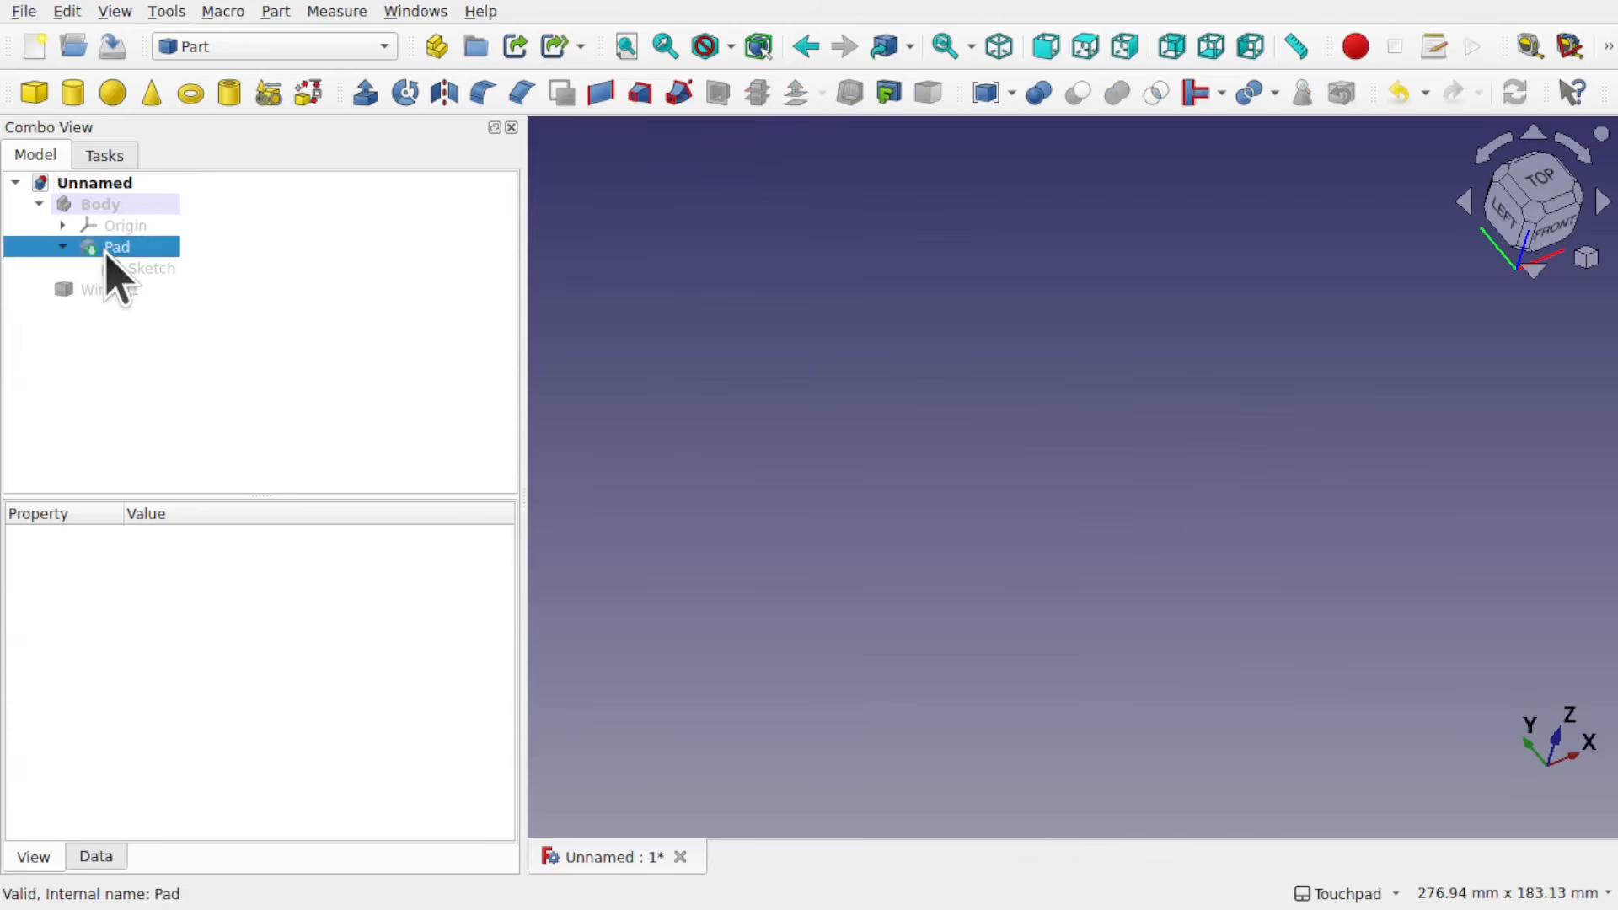
left_click(94, 204)
key("space")
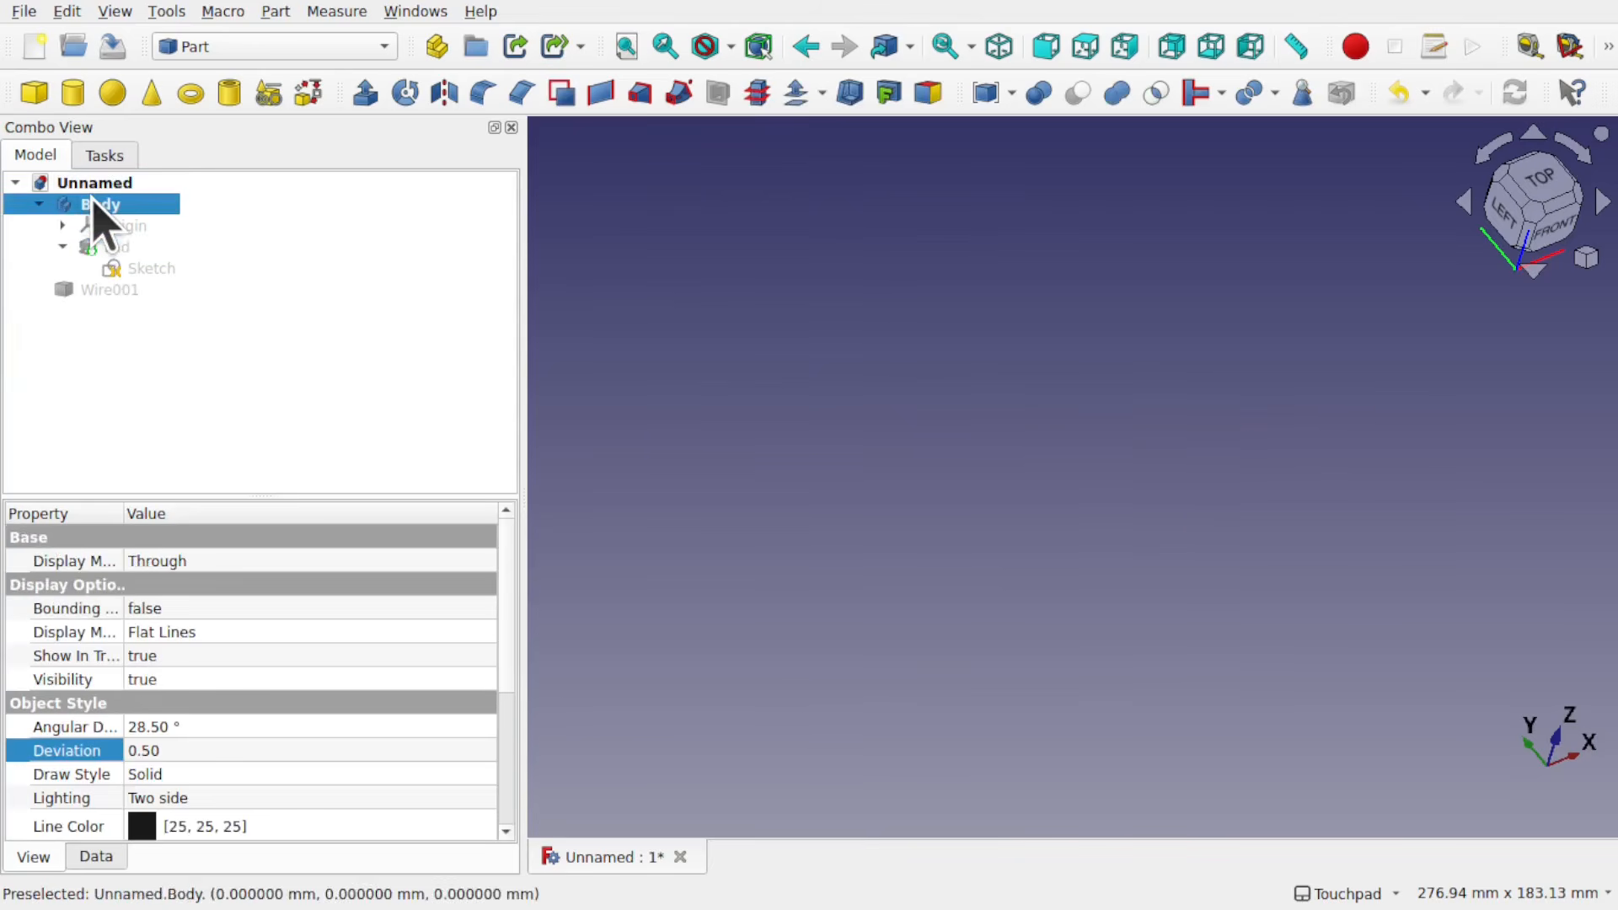
left_click(107, 291)
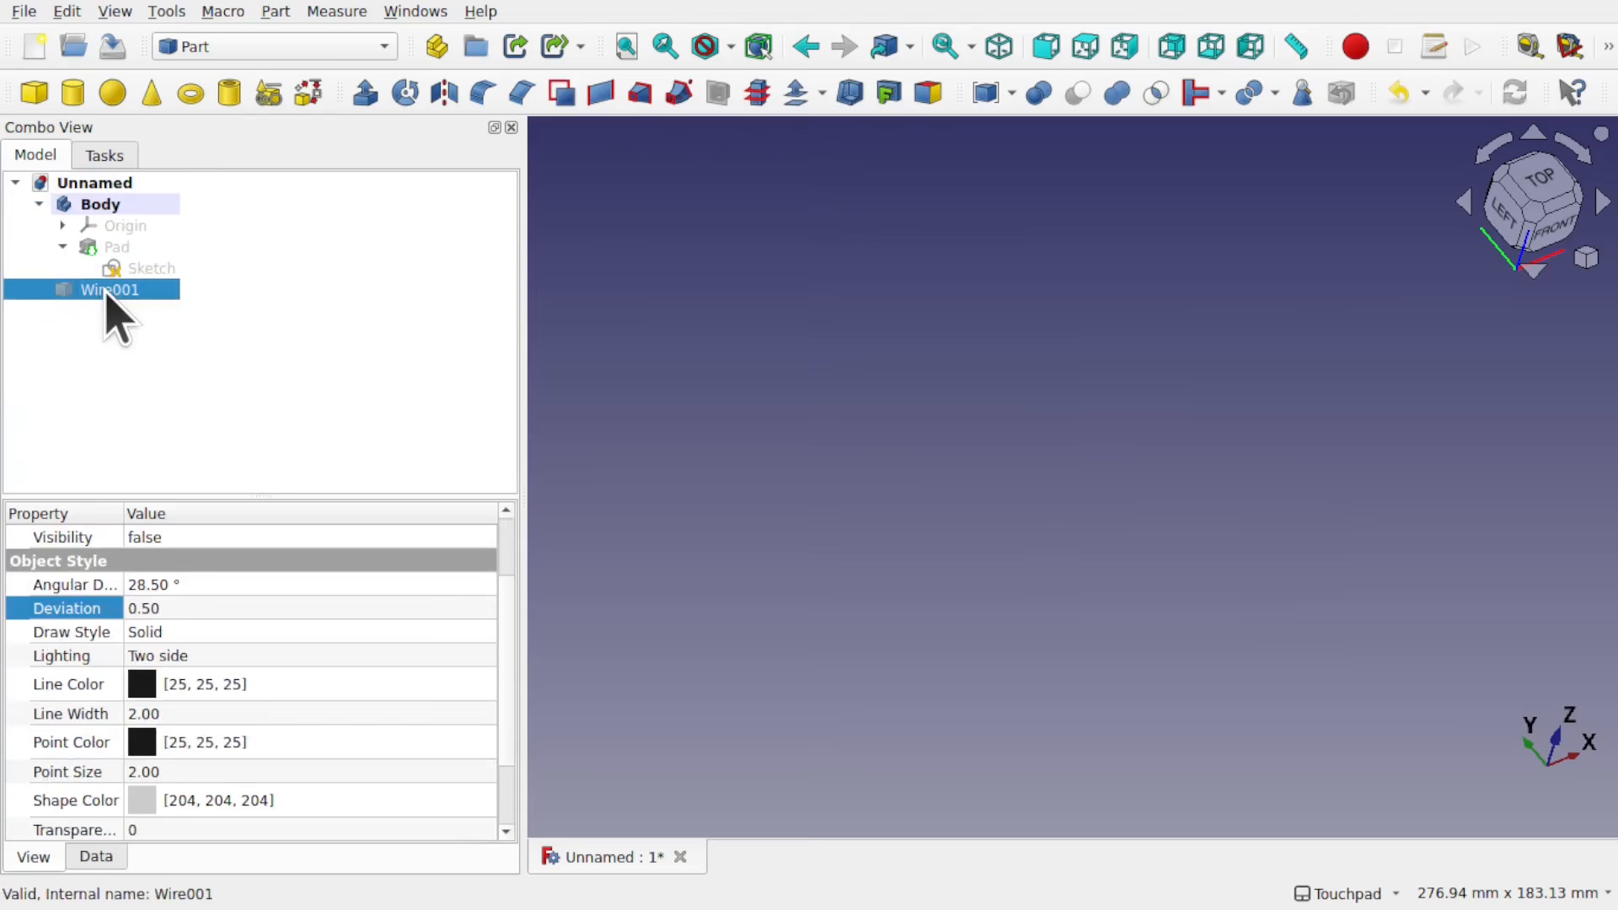
key("Delete")
left_click(118, 249)
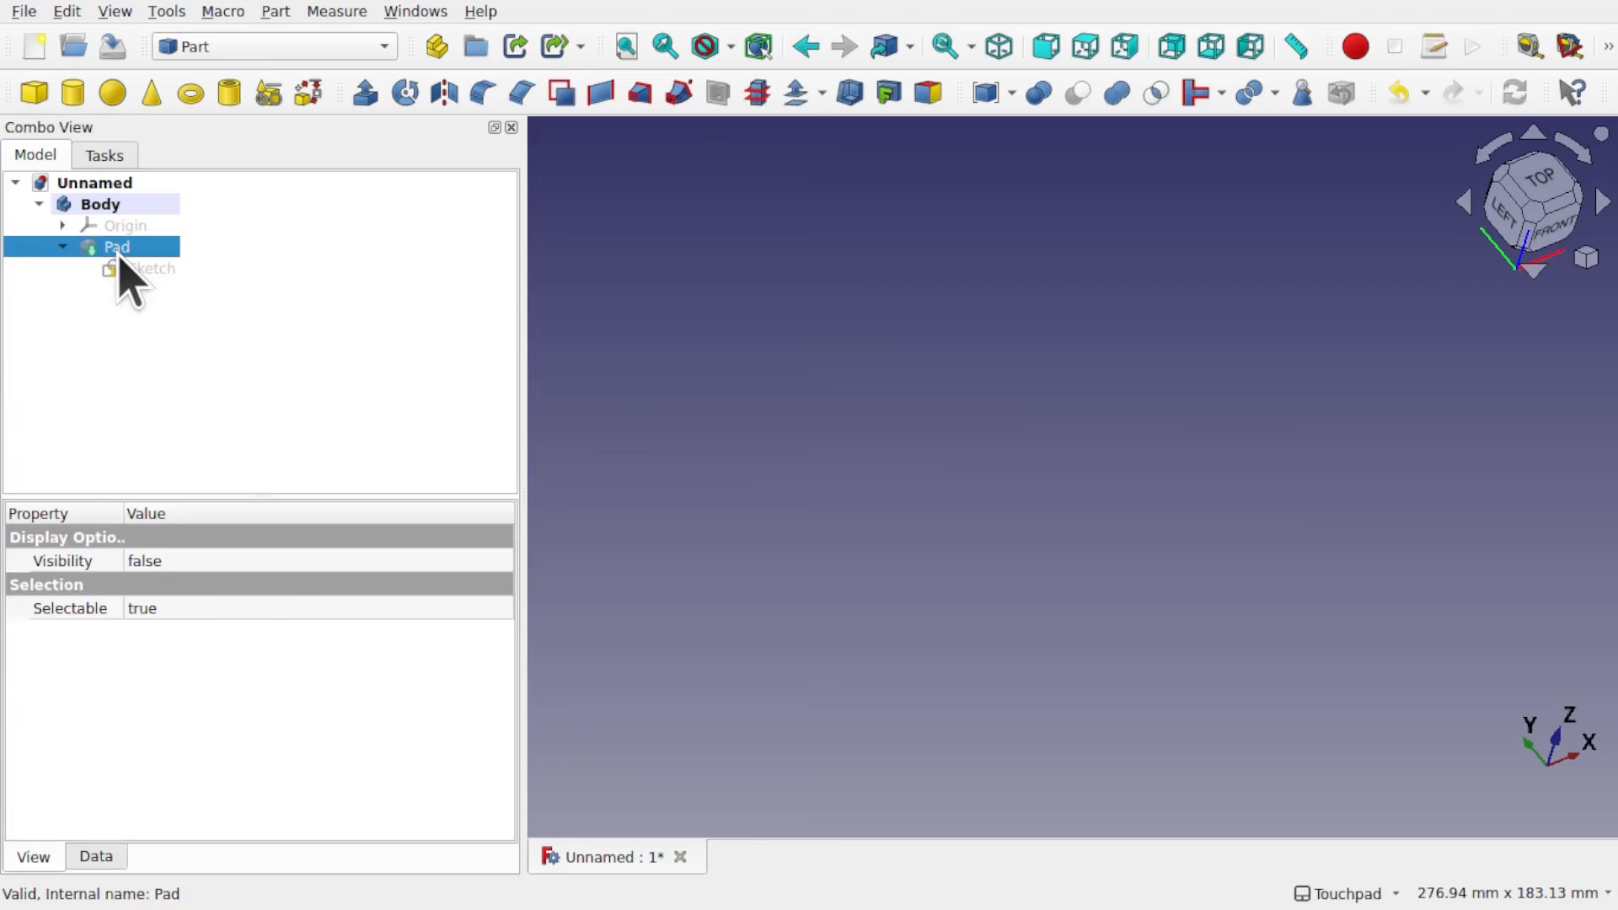
key("space")
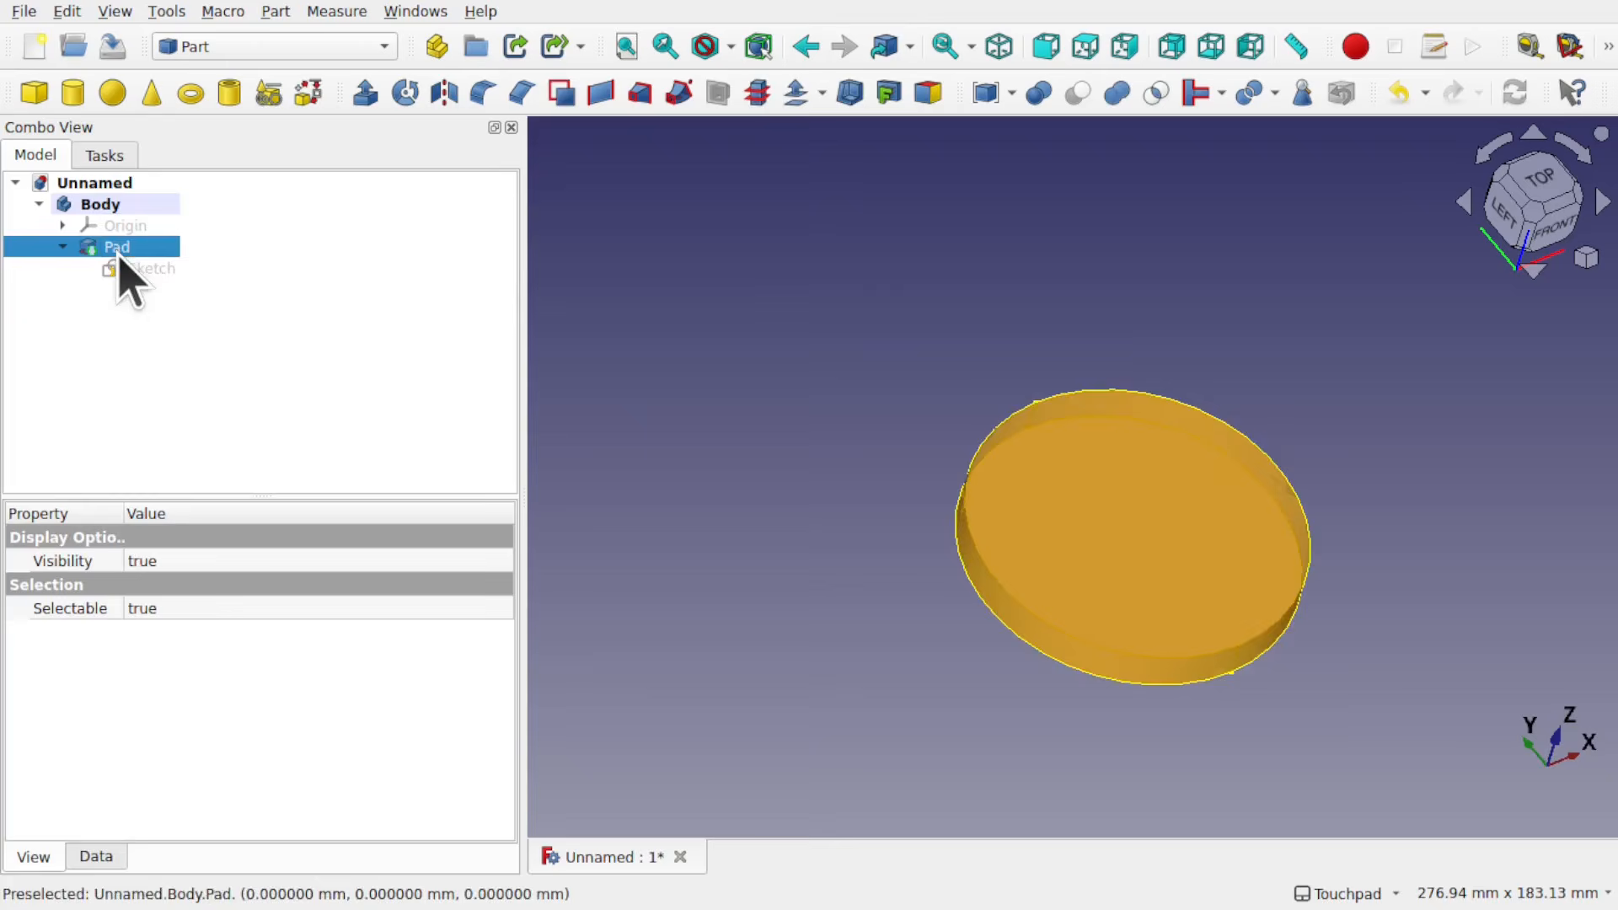
left_click(1399, 731)
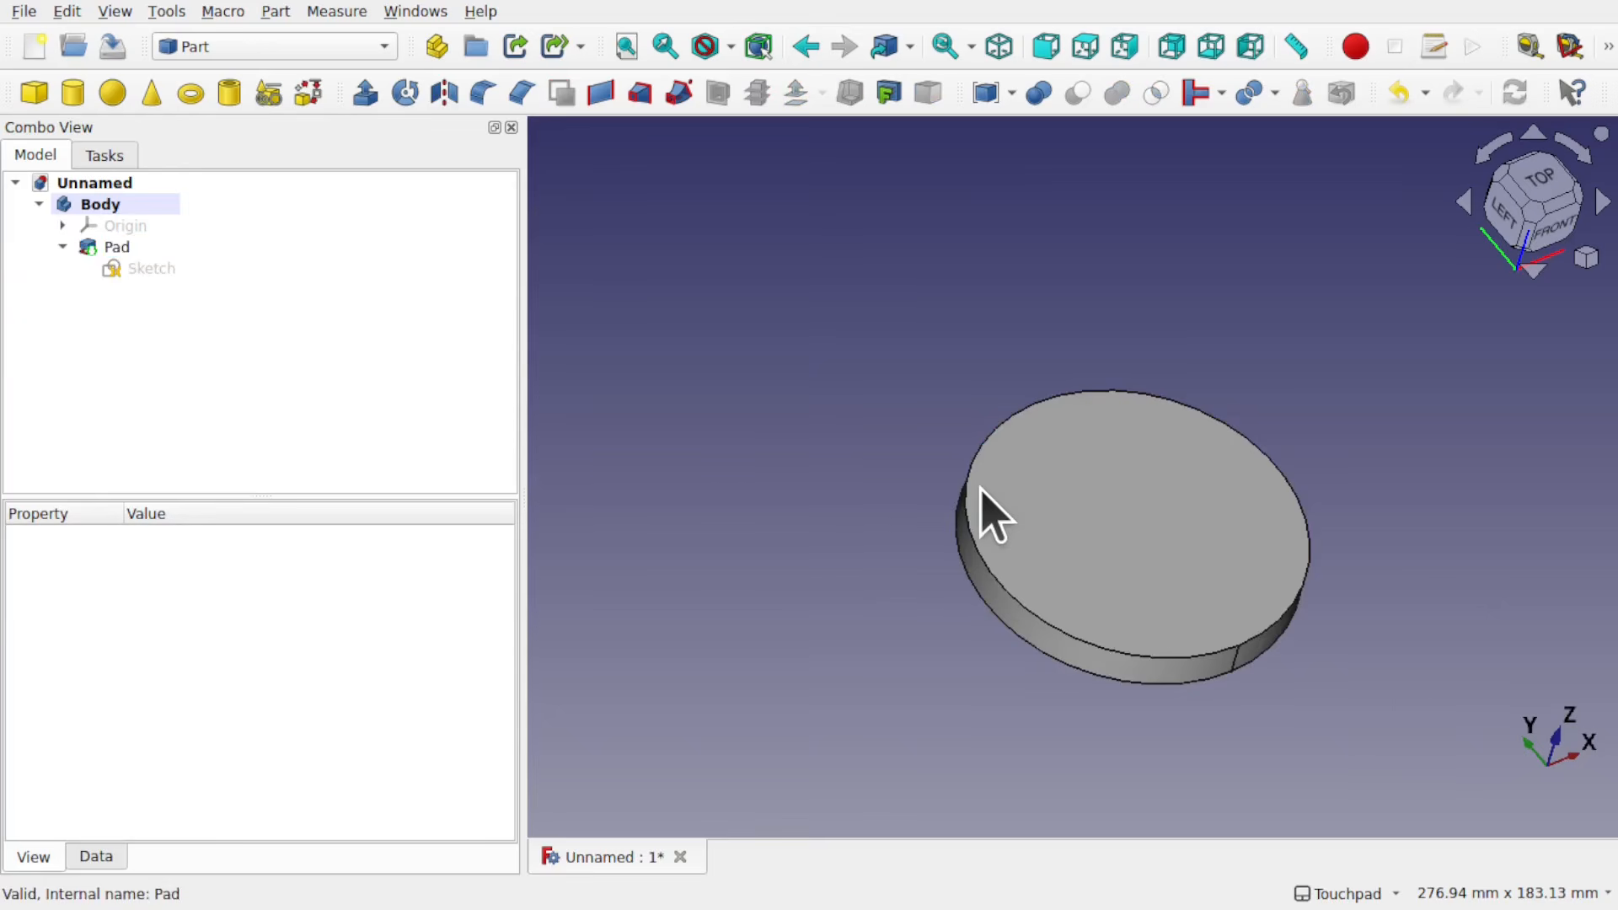
Step: Open the pad's Sketch for editing and delete both arcs of its circle
double_click(149, 269)
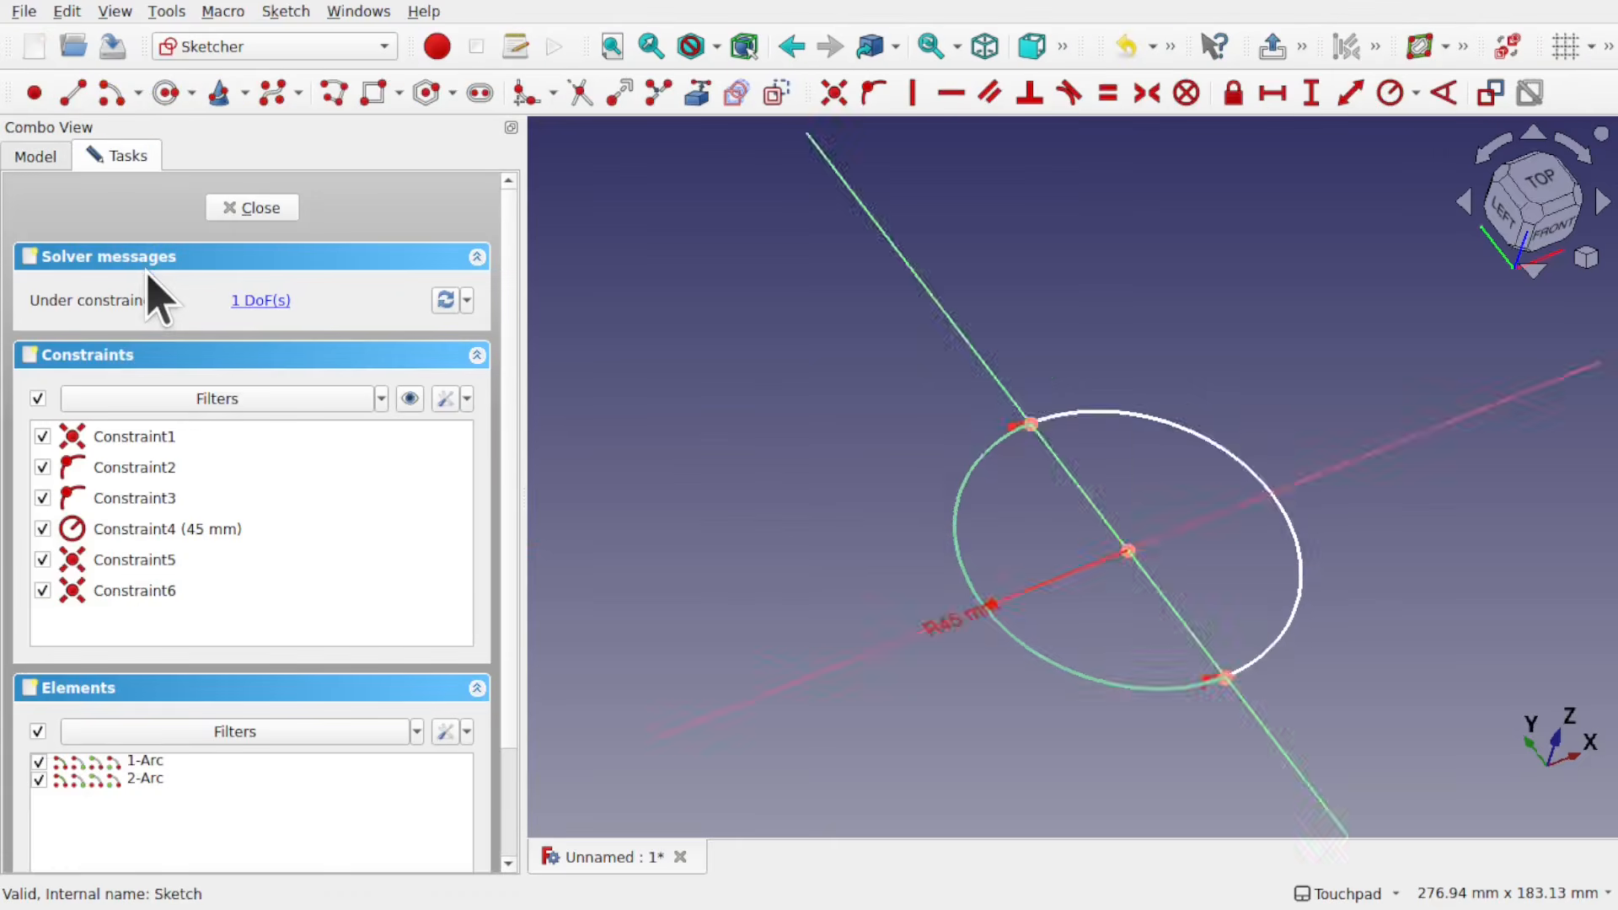
mouse_move(1152, 527)
middle_mouse_down("shift")
mouse_move(913, 462)
mouse_move(941, 448)
middle_mouse_up("shift")
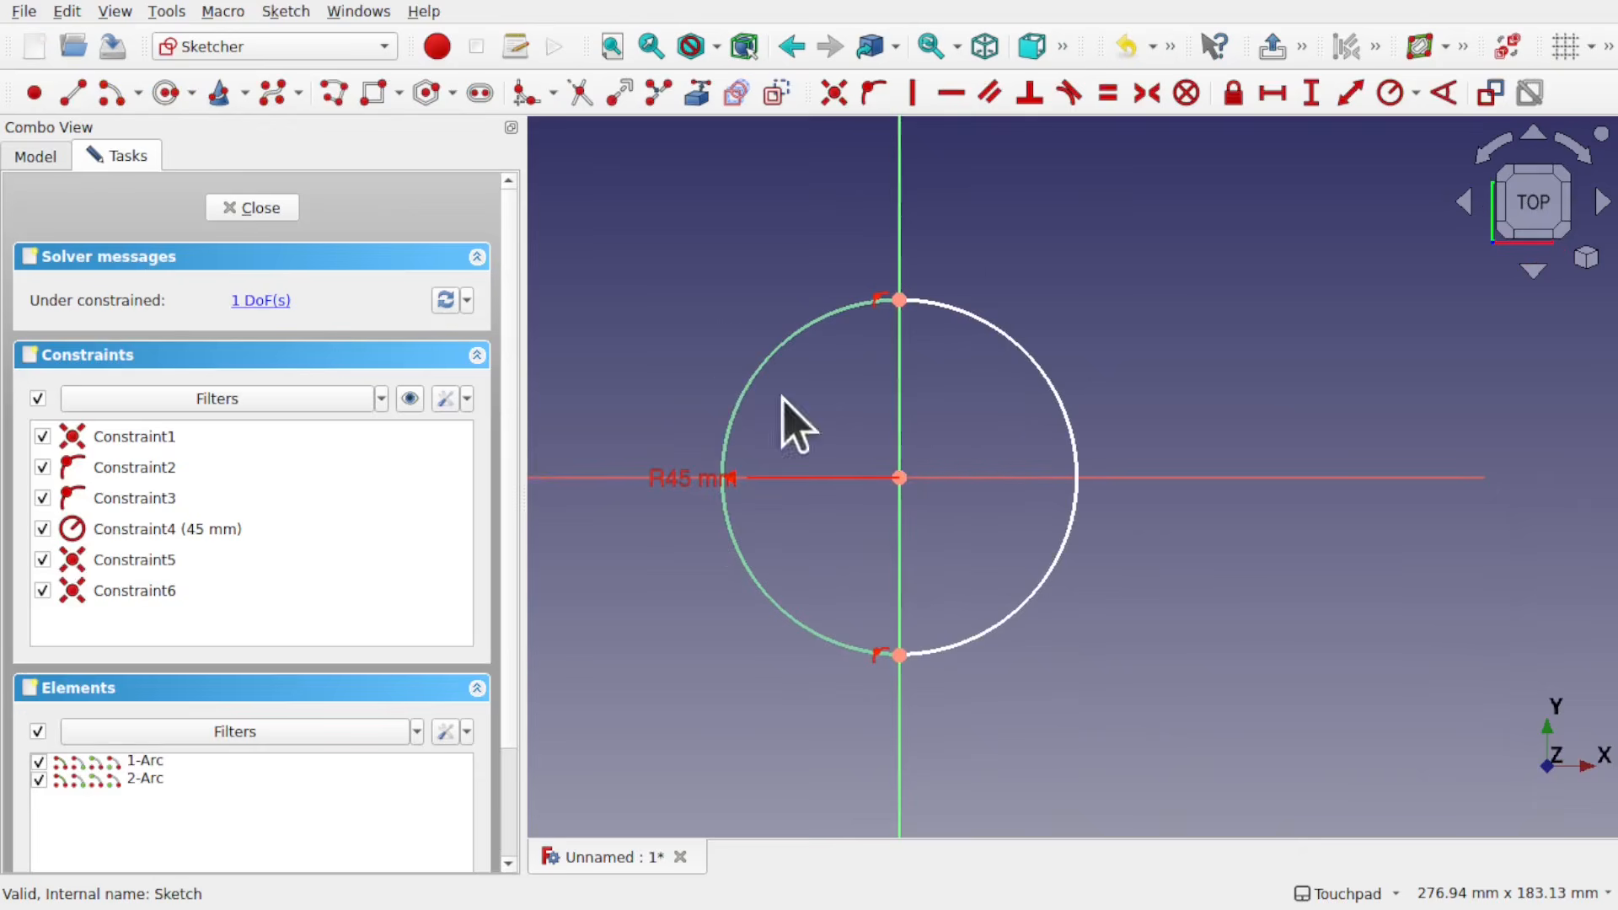
left_click_drag(688, 261, 1121, 684)
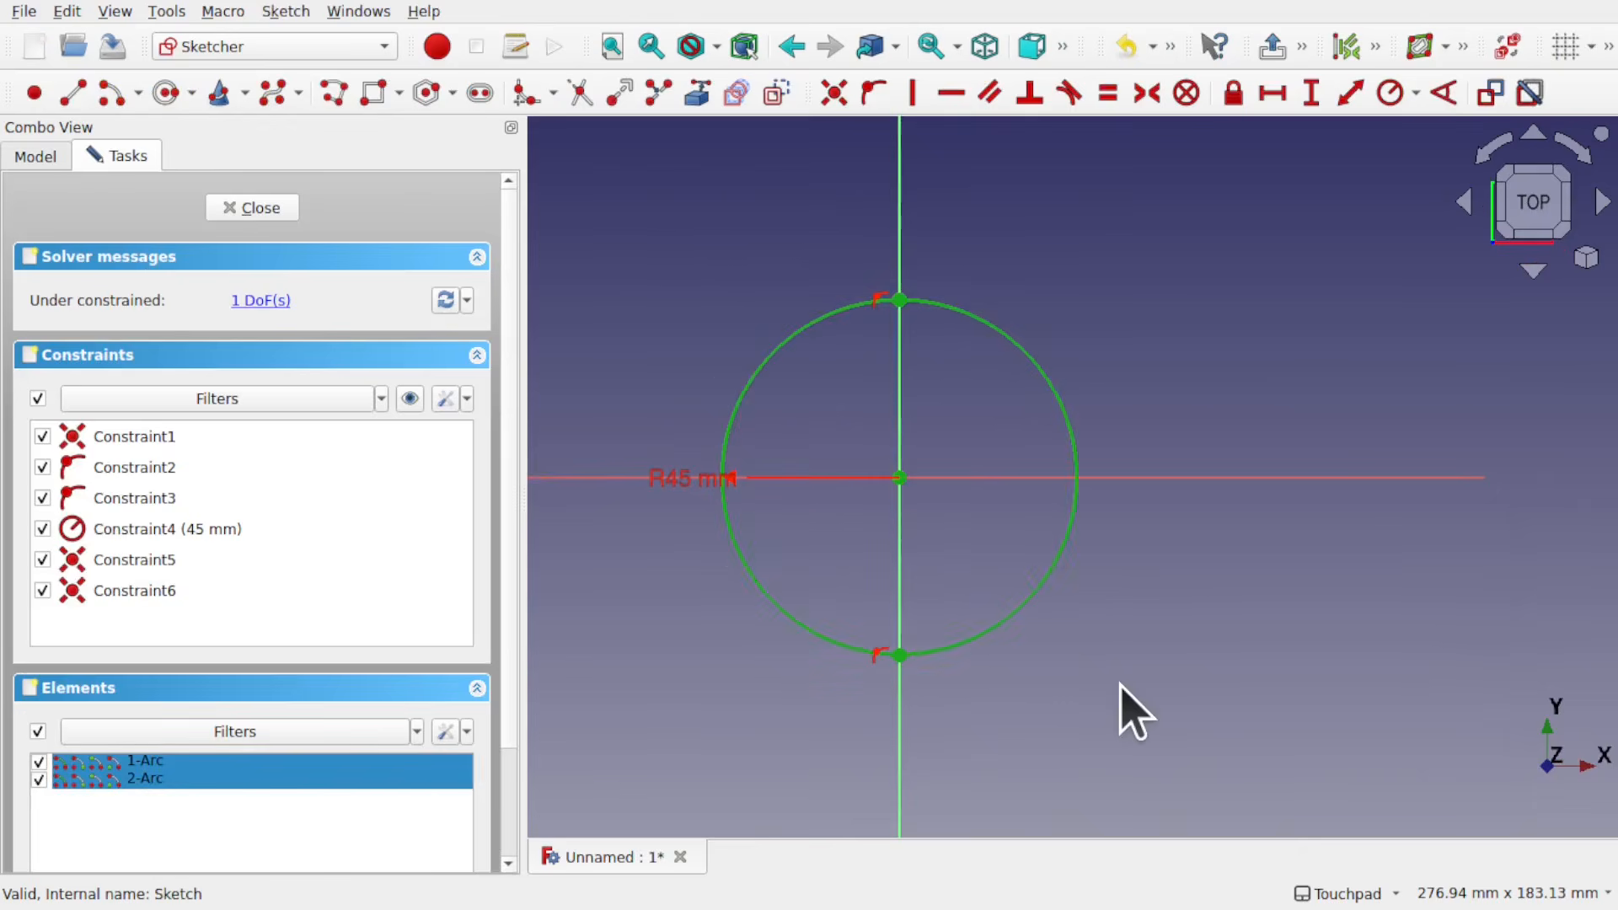
key("Delete")
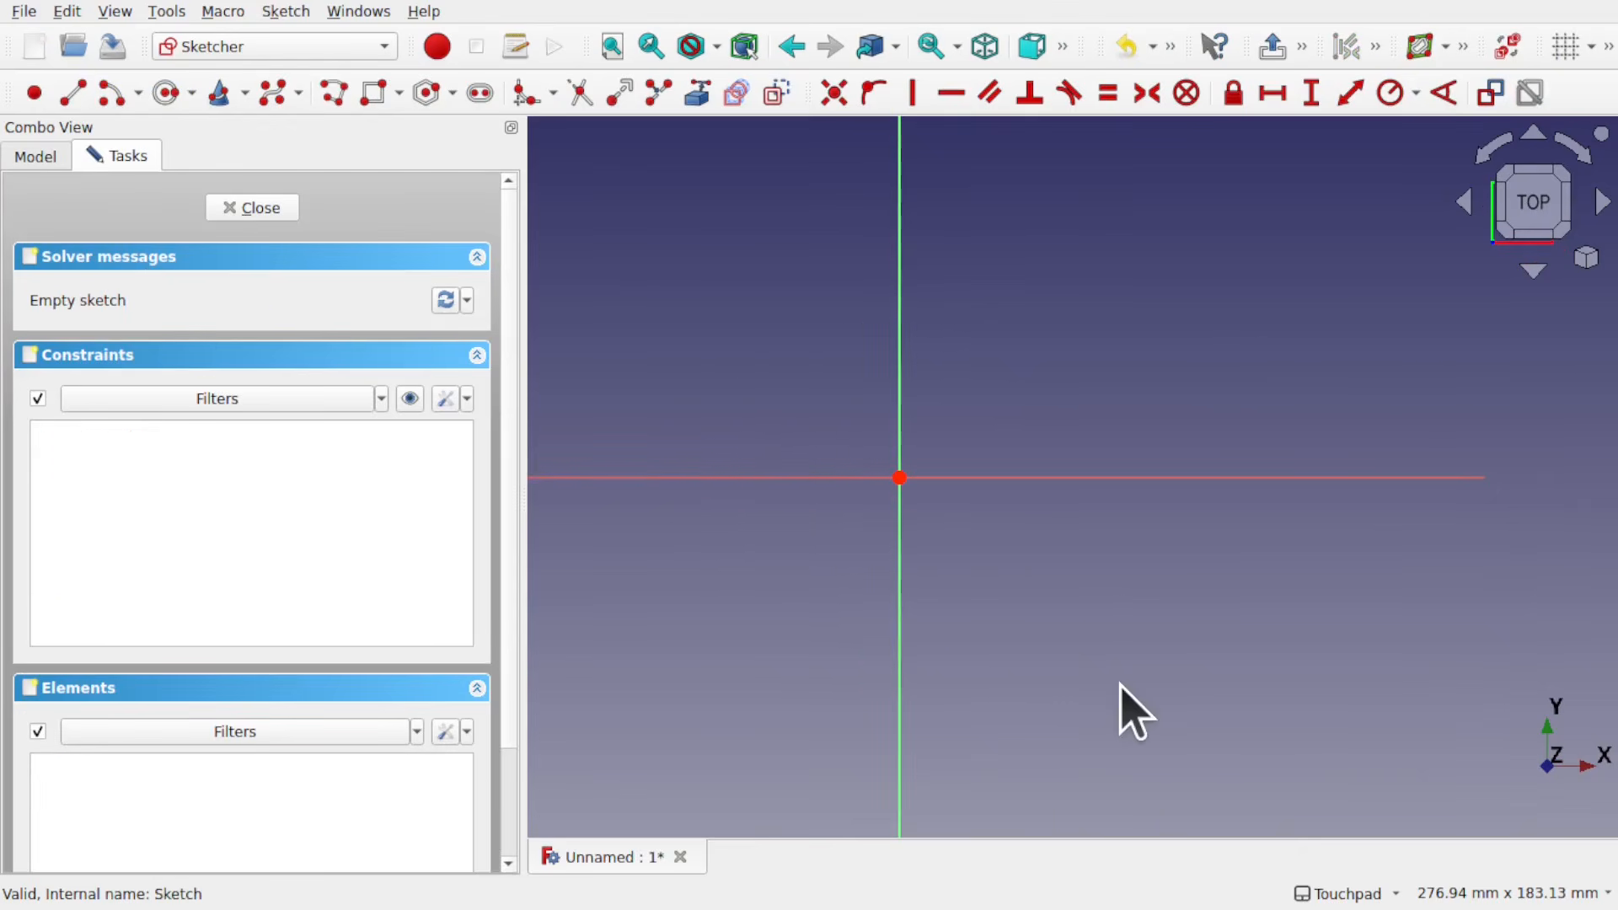
Step: Draw a rectangle about 96 by 81 mm around the origin and close the sketch
left_click(376, 98)
left_click(705, 291)
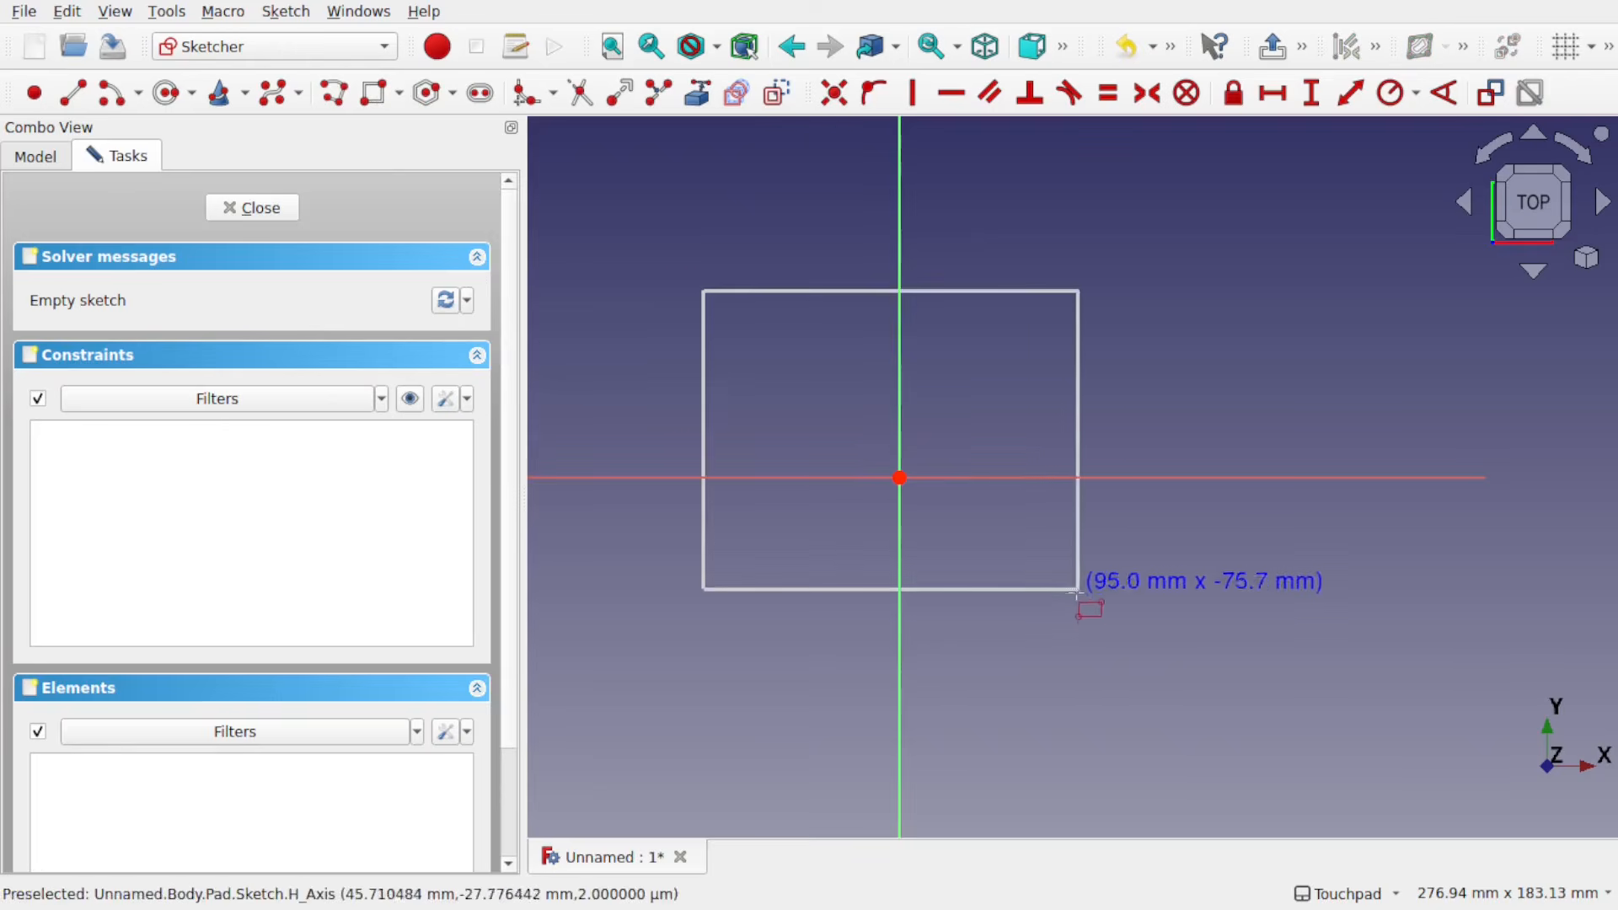
left_click(1082, 608)
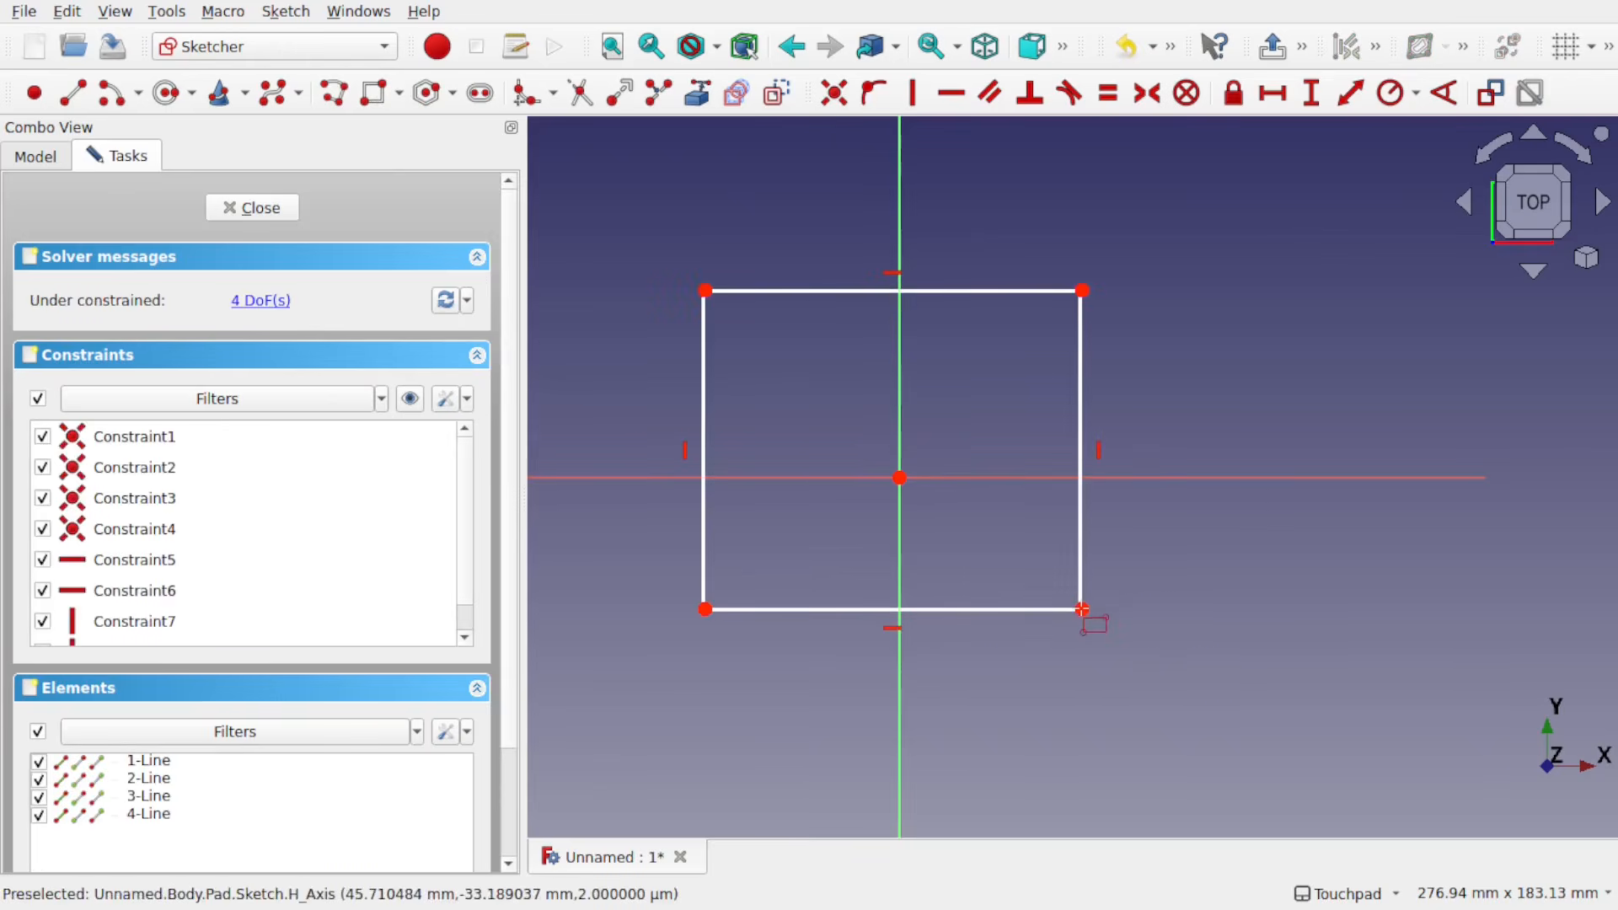
left_click(253, 211)
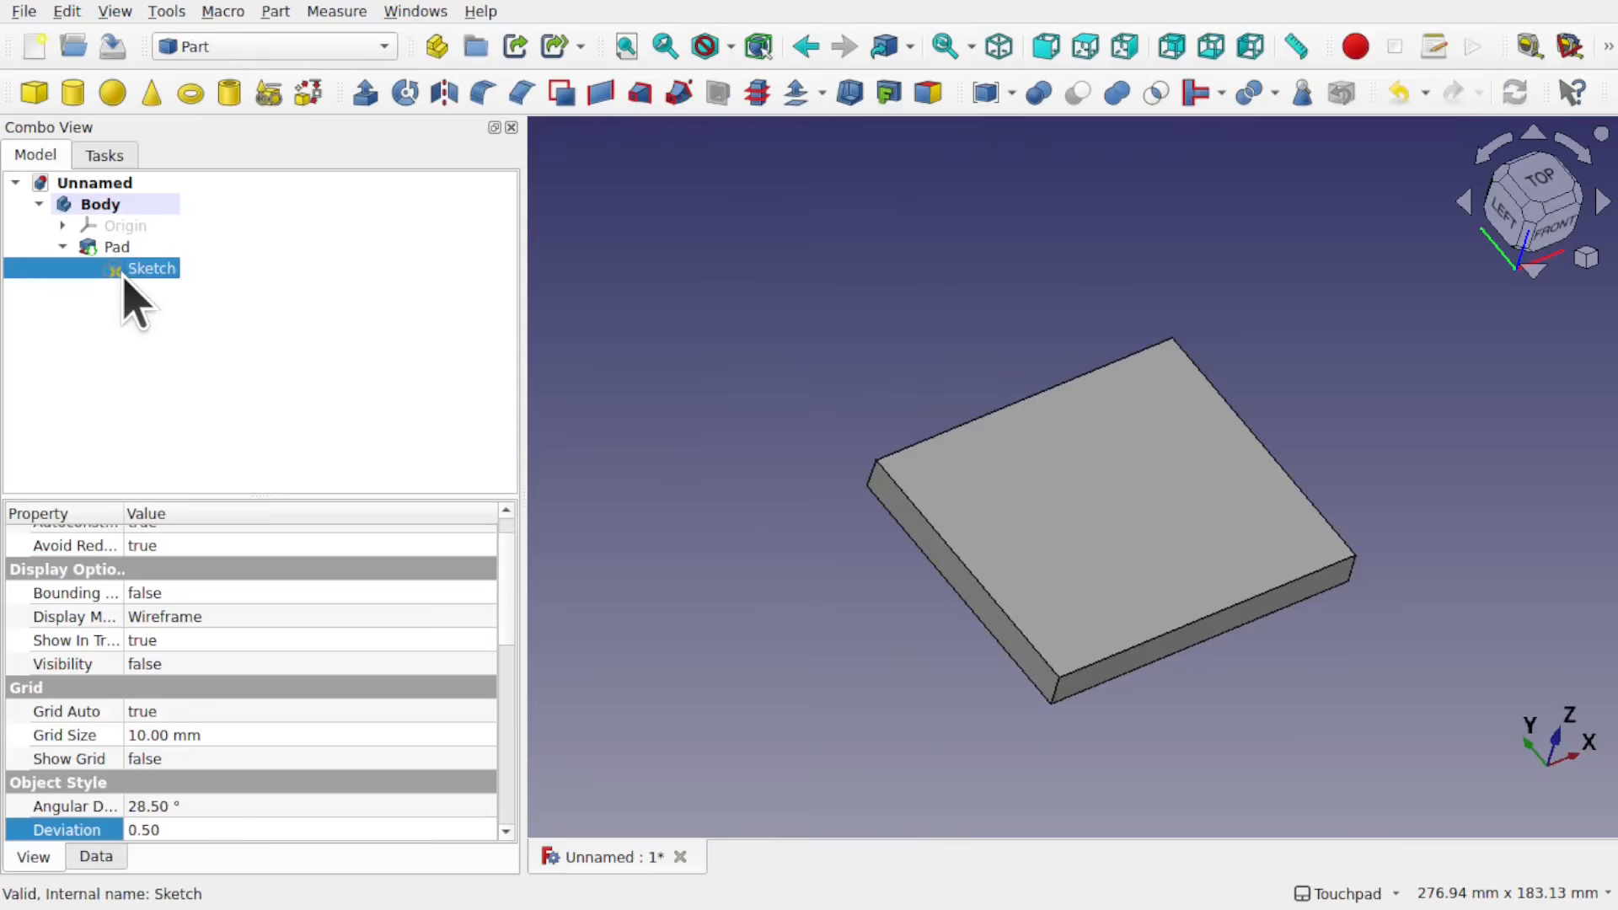
Step: Reopen the pad's Sketch, add a duplicate line over the rectangle's upper edge from corner to corner, and close the sketch
double_click(152, 270)
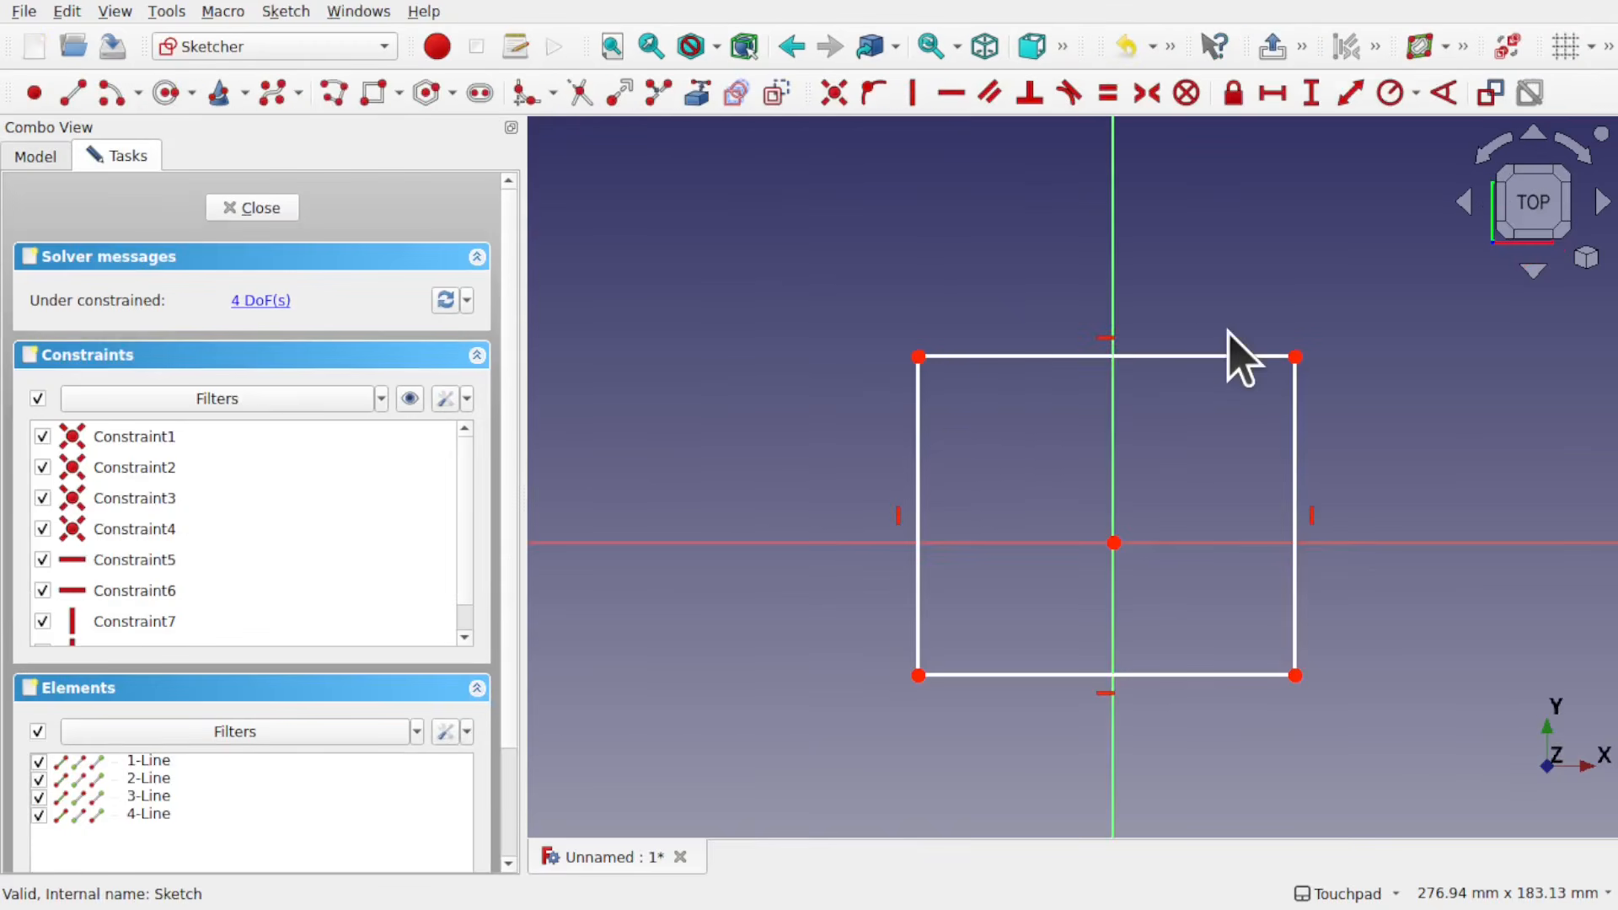
left_click(73, 93)
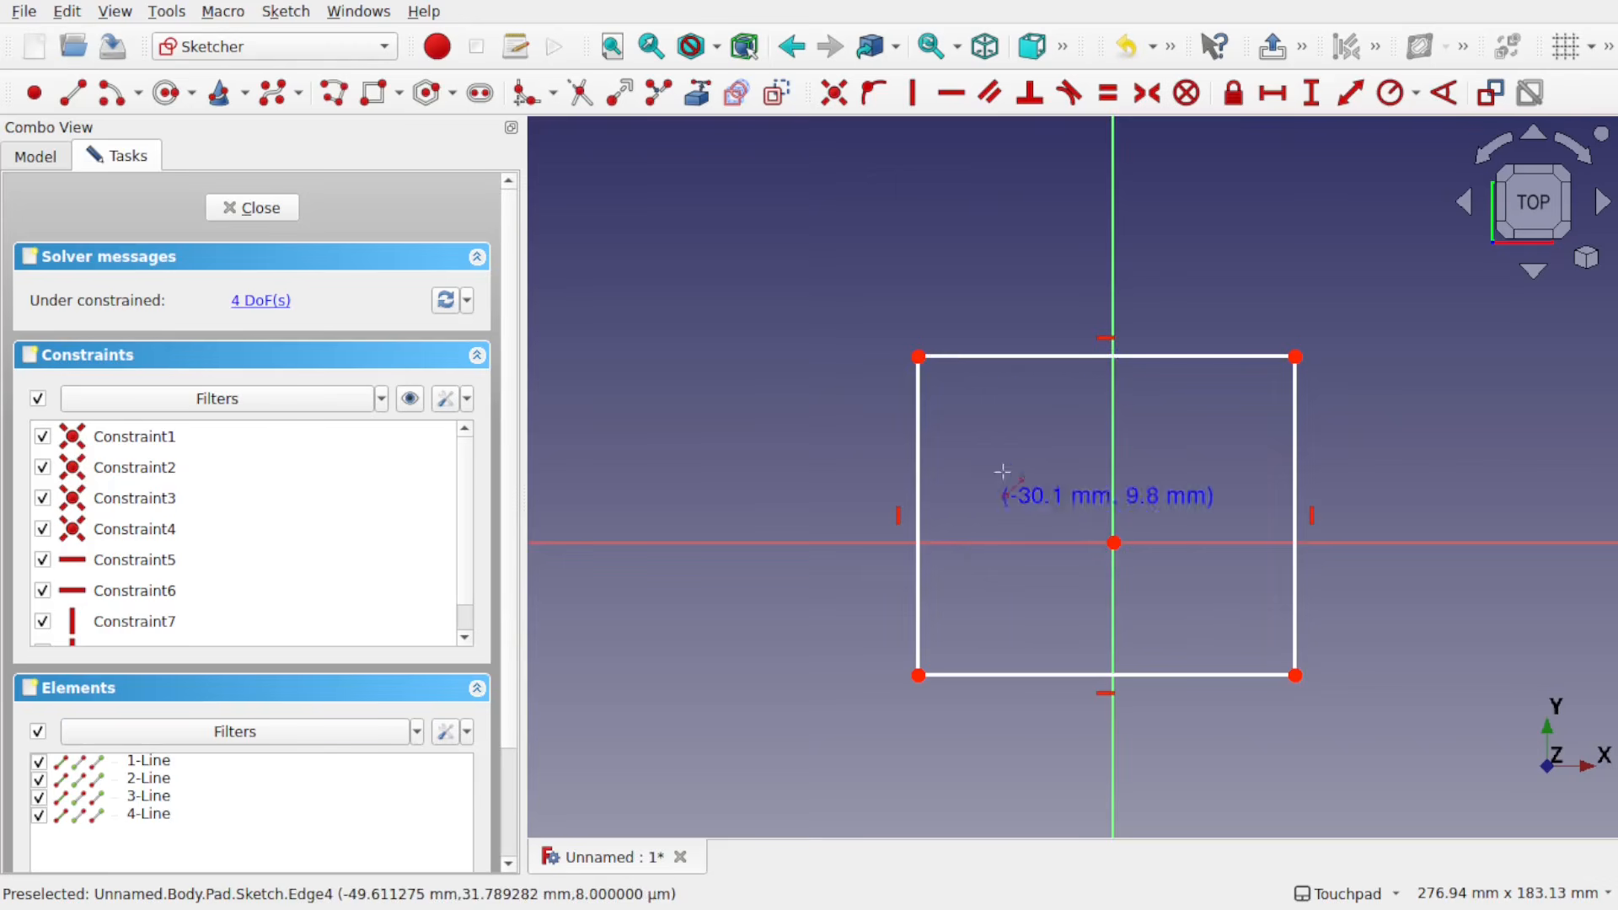
left_click(918, 356)
left_click(1295, 356)
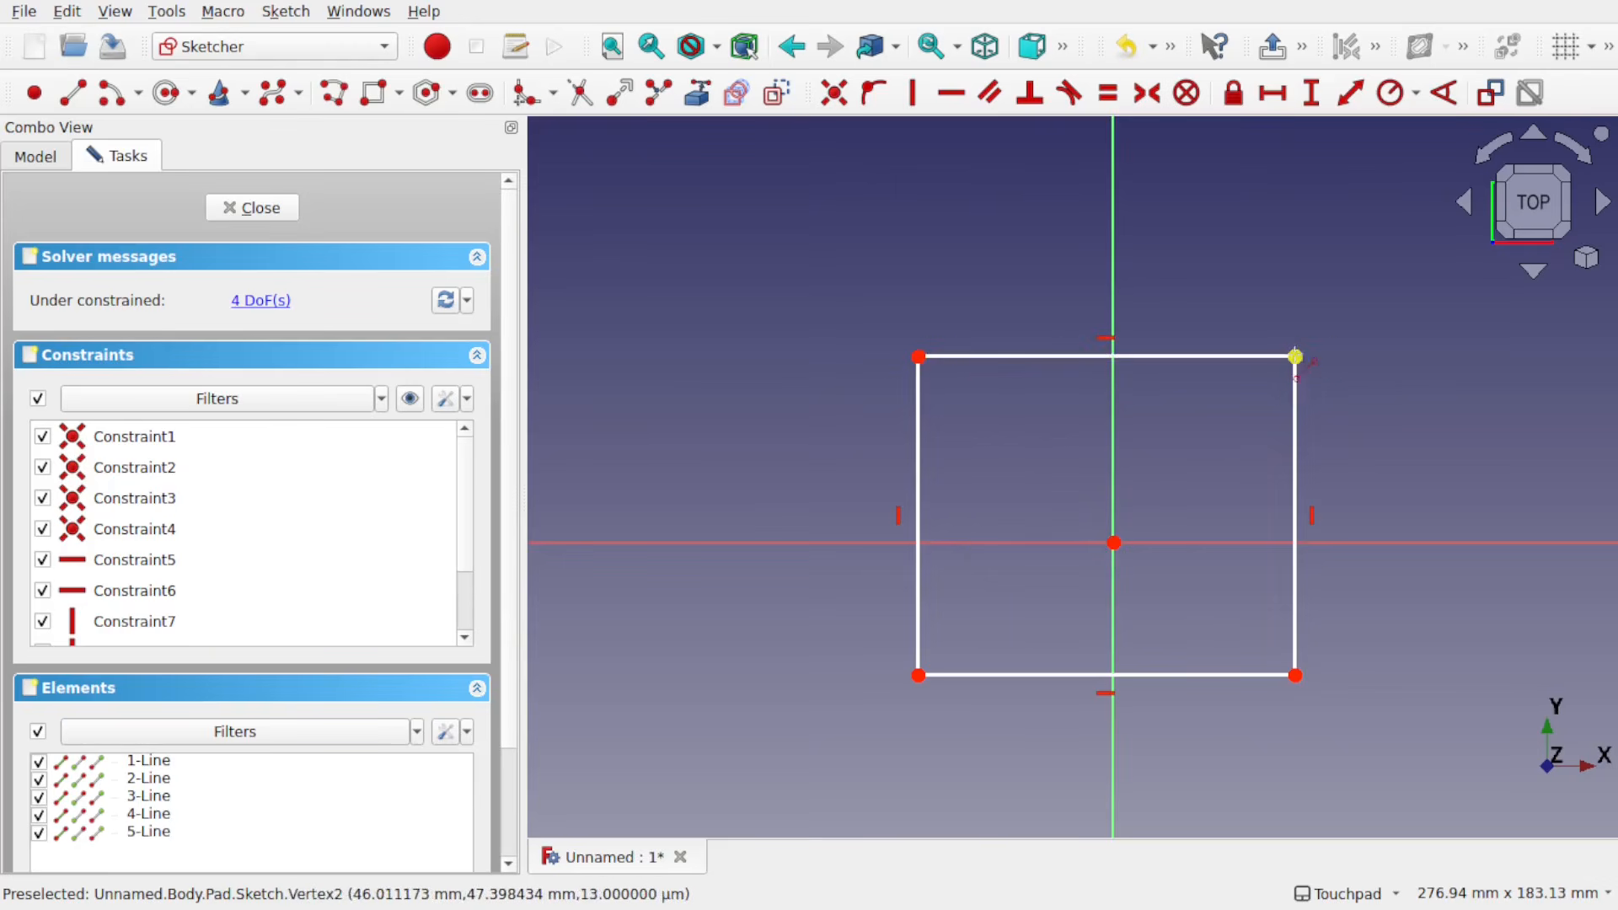
left_click(252, 208)
Step: Check Pad's error, then reopen its Sketch to examine the upper edge and the fifth line in the element list, and close it
mouse_move(130, 250)
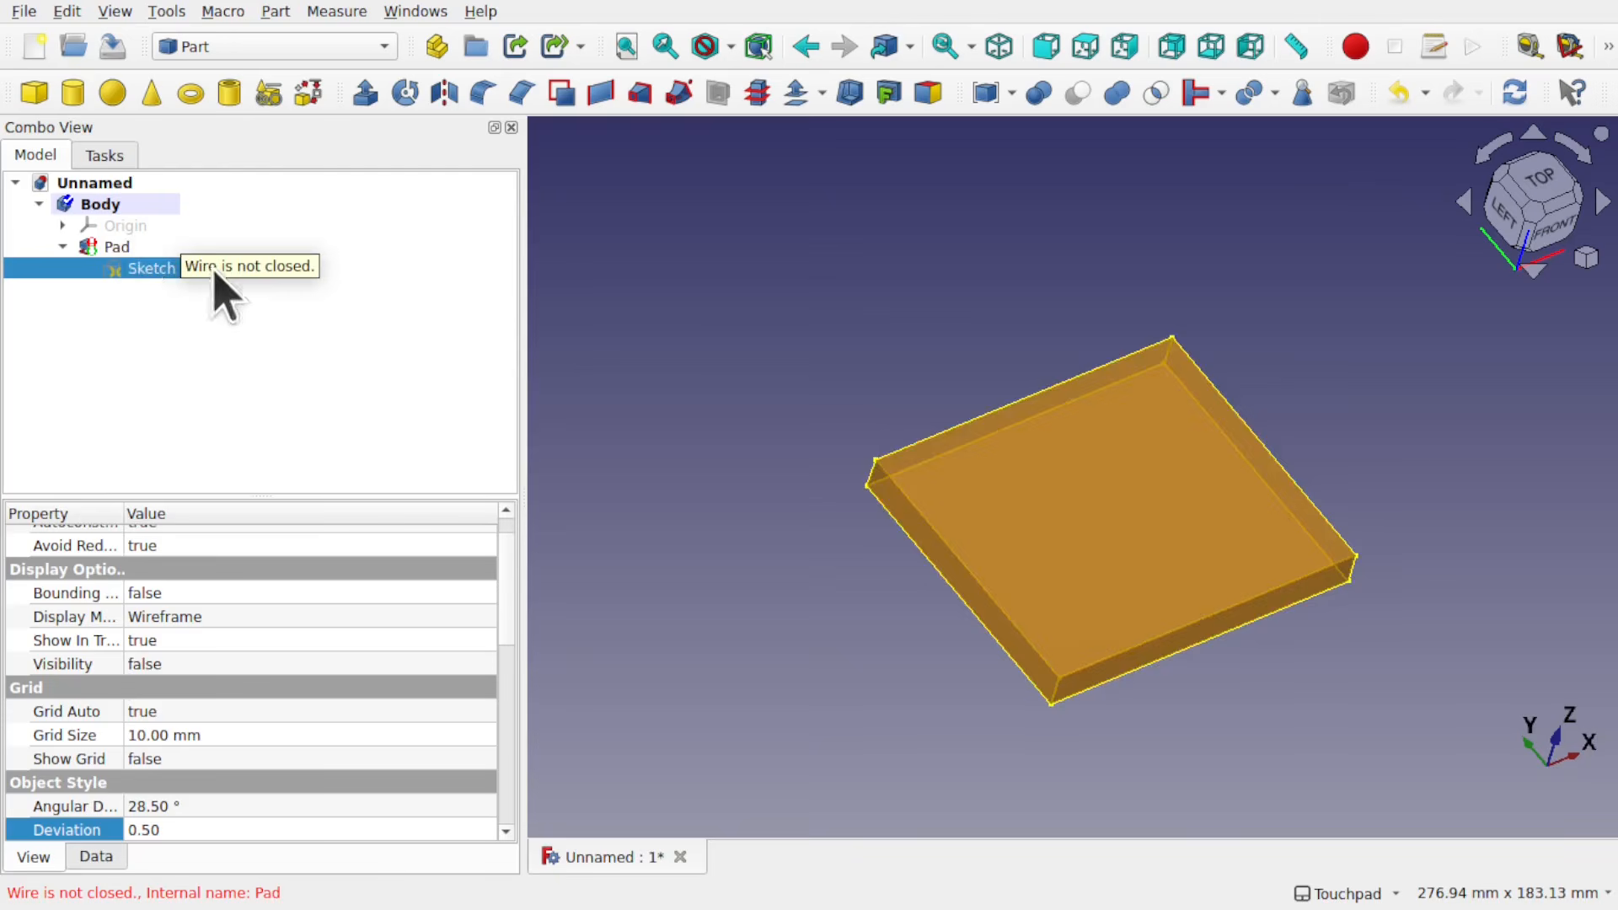
double_click(131, 271)
scroll(1184, 400, "up", 5)
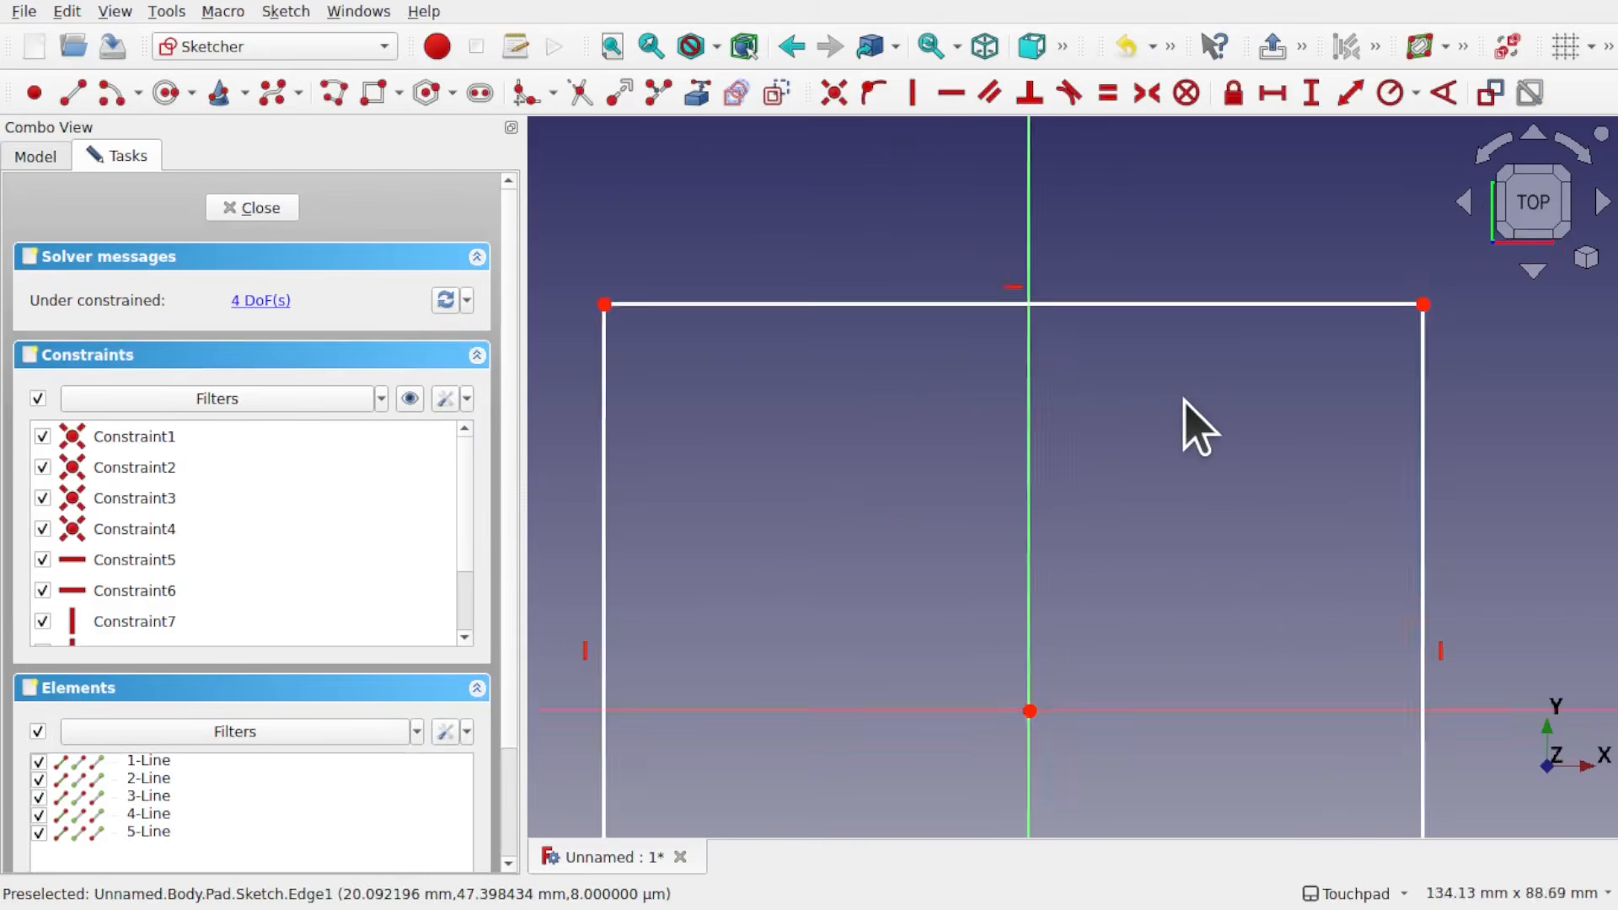
scroll(1183, 400, "down", 4)
scroll(1184, 400, "up", 2)
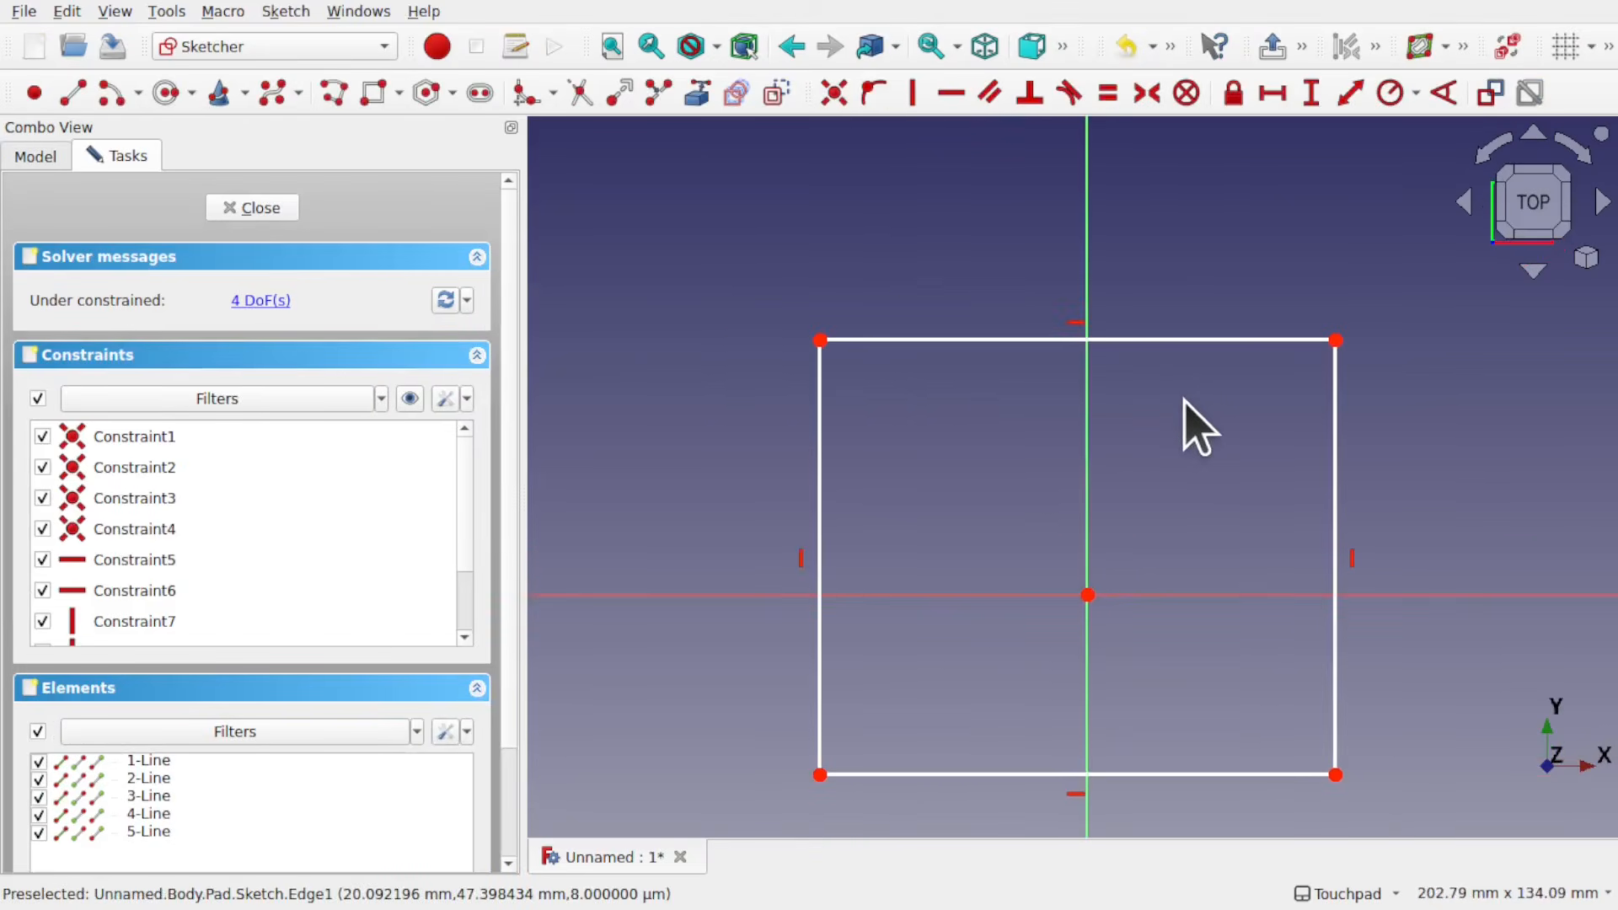
left_click(101, 835)
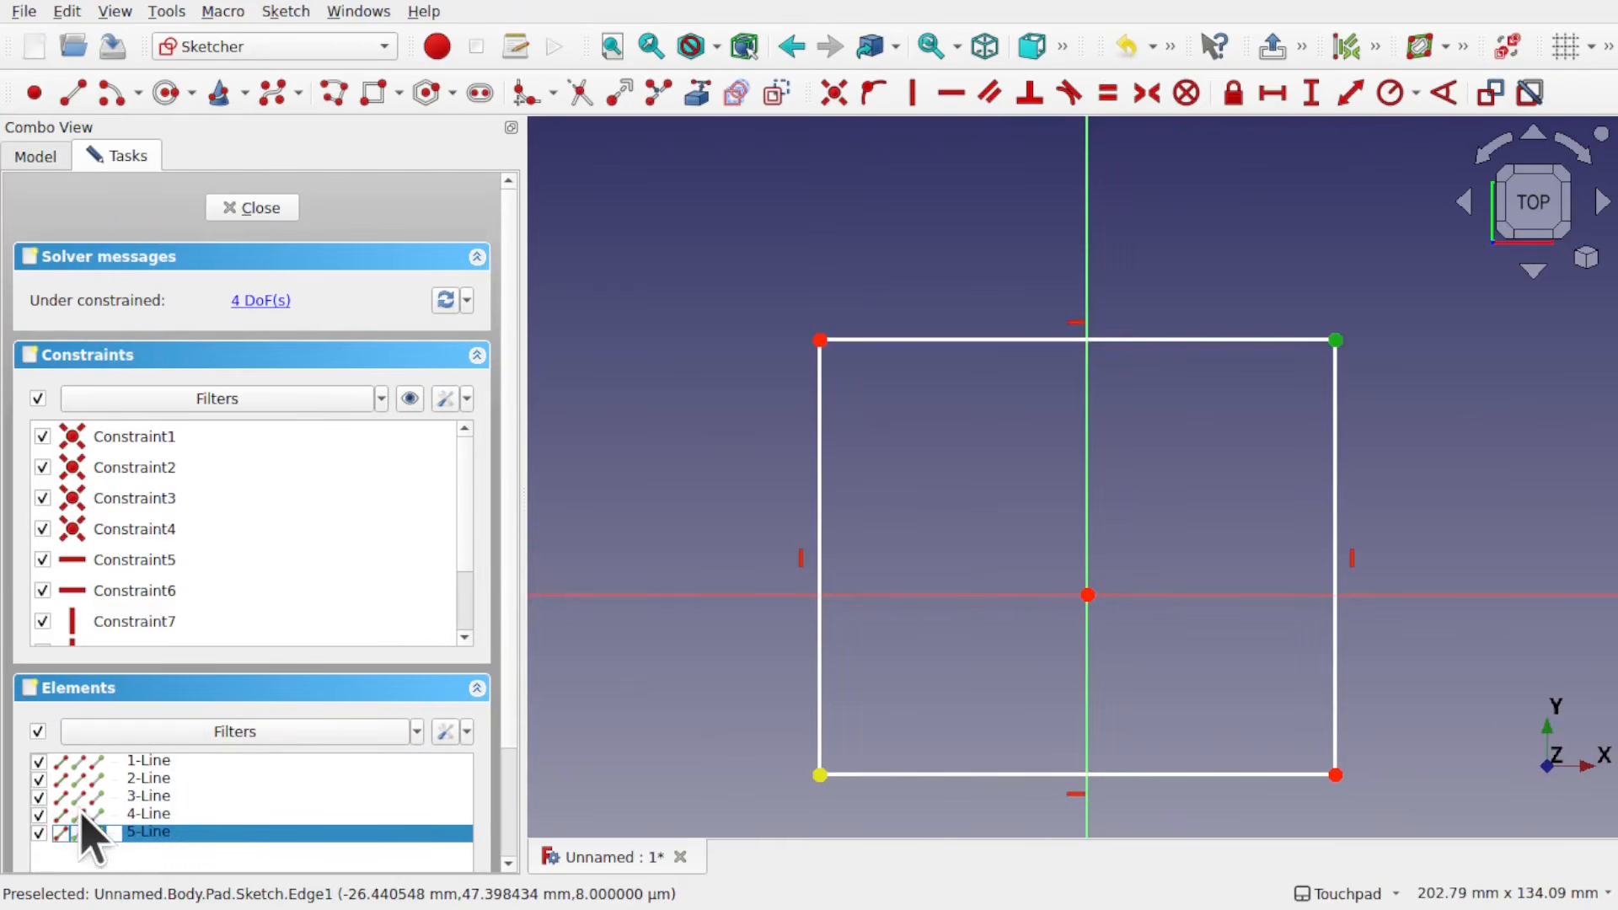
left_click(938, 444)
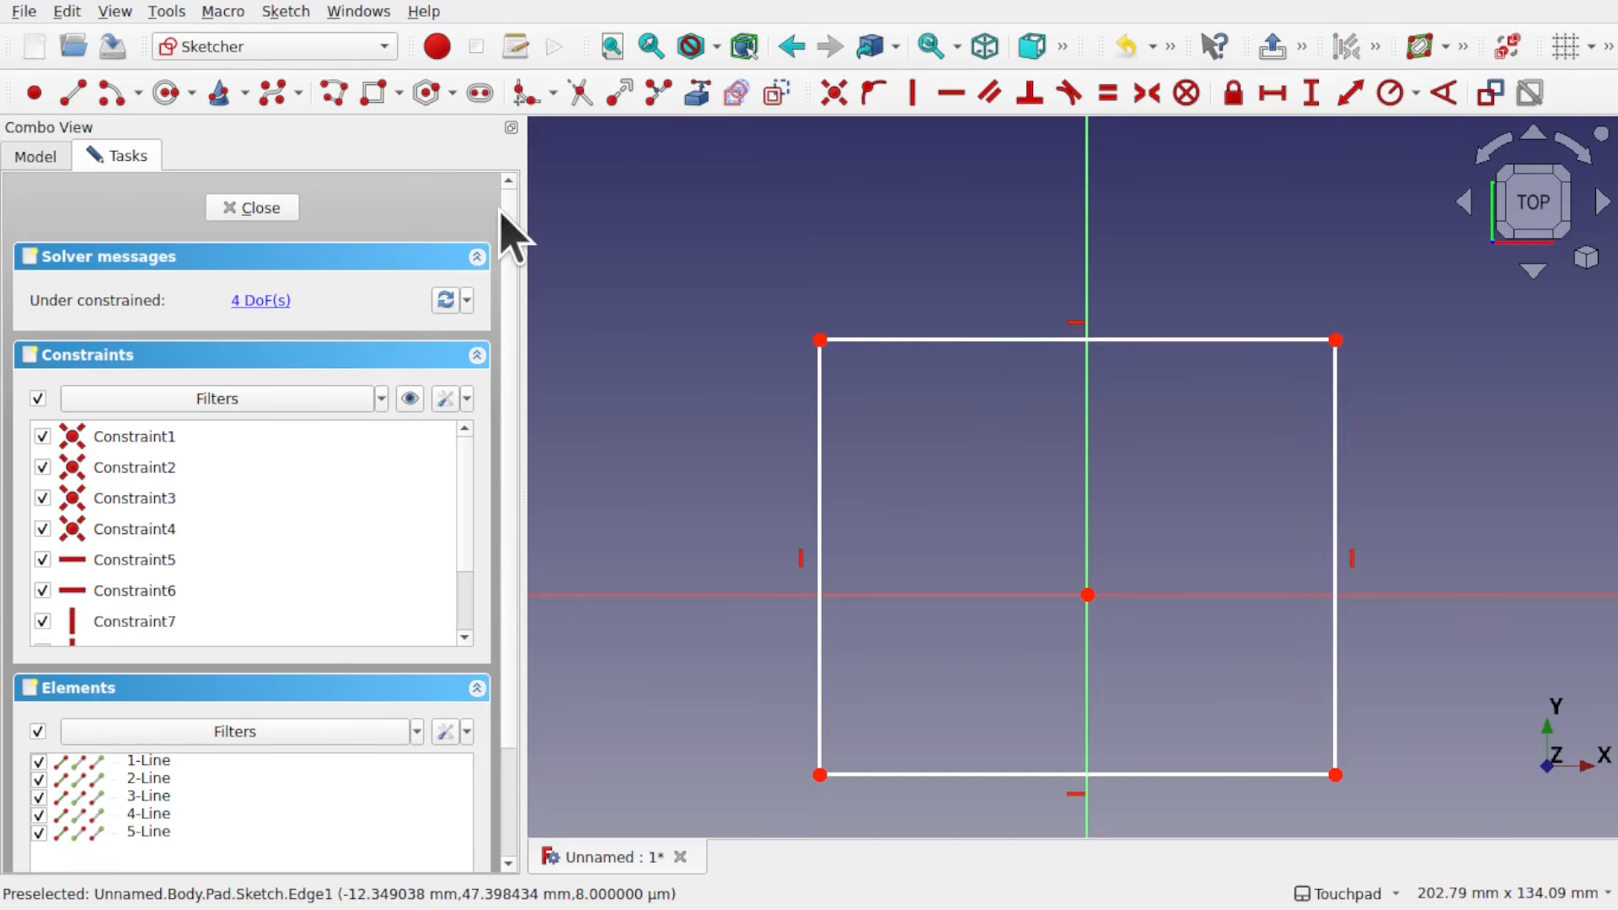
left_click(253, 208)
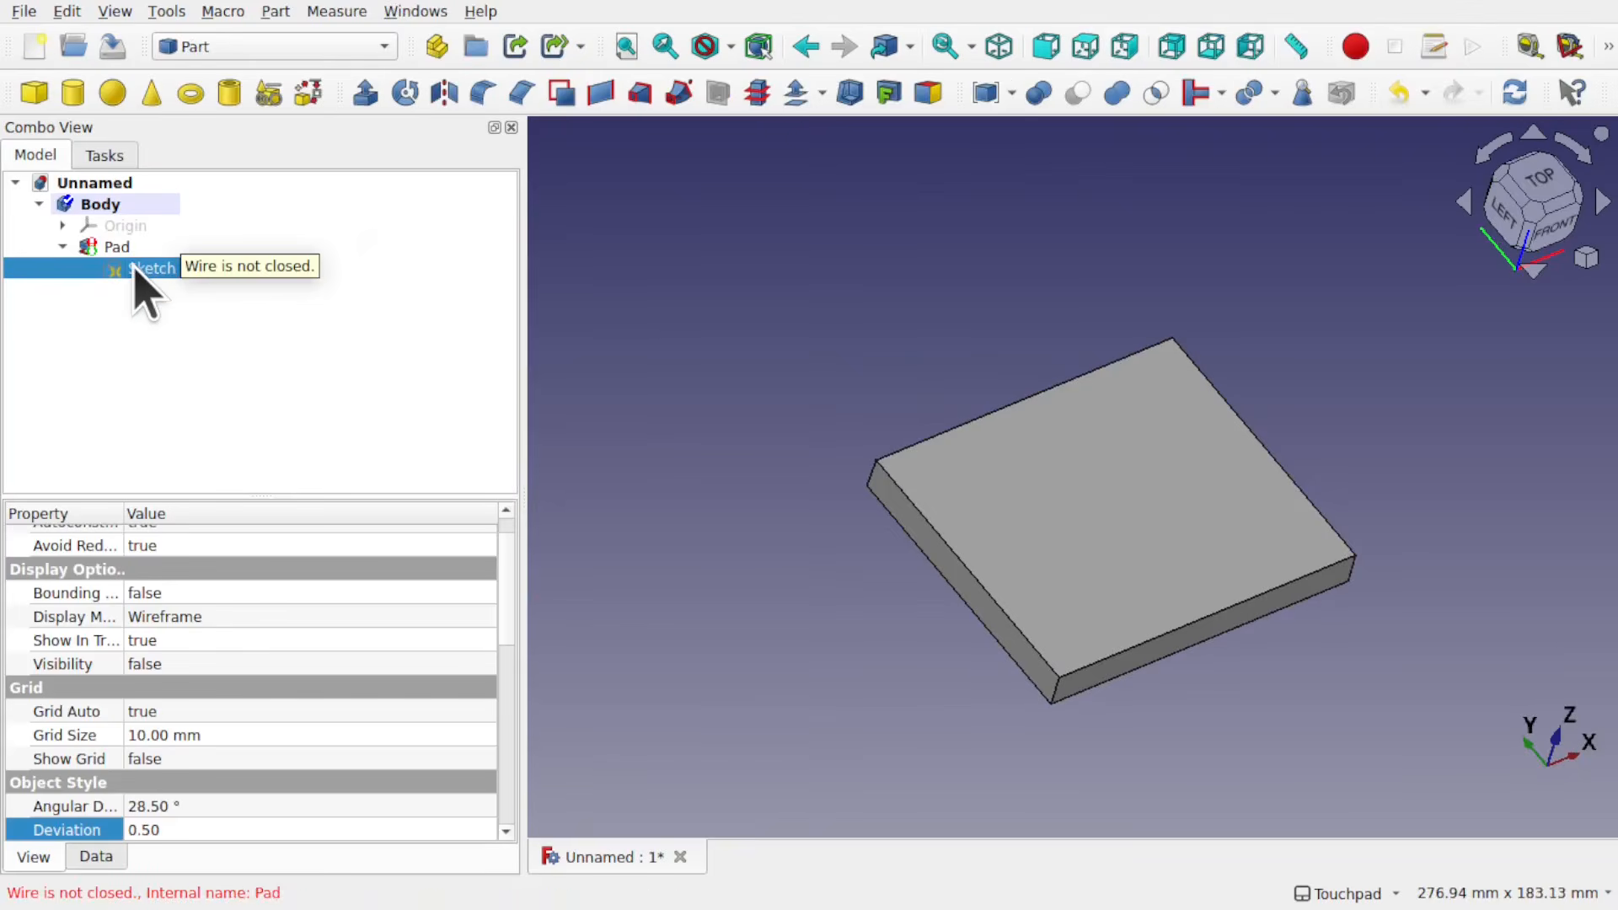
Step: Switch to the Sketcher workbench, validate the pad's Sketch and highlight its troublesome vertexes
left_click(246, 47)
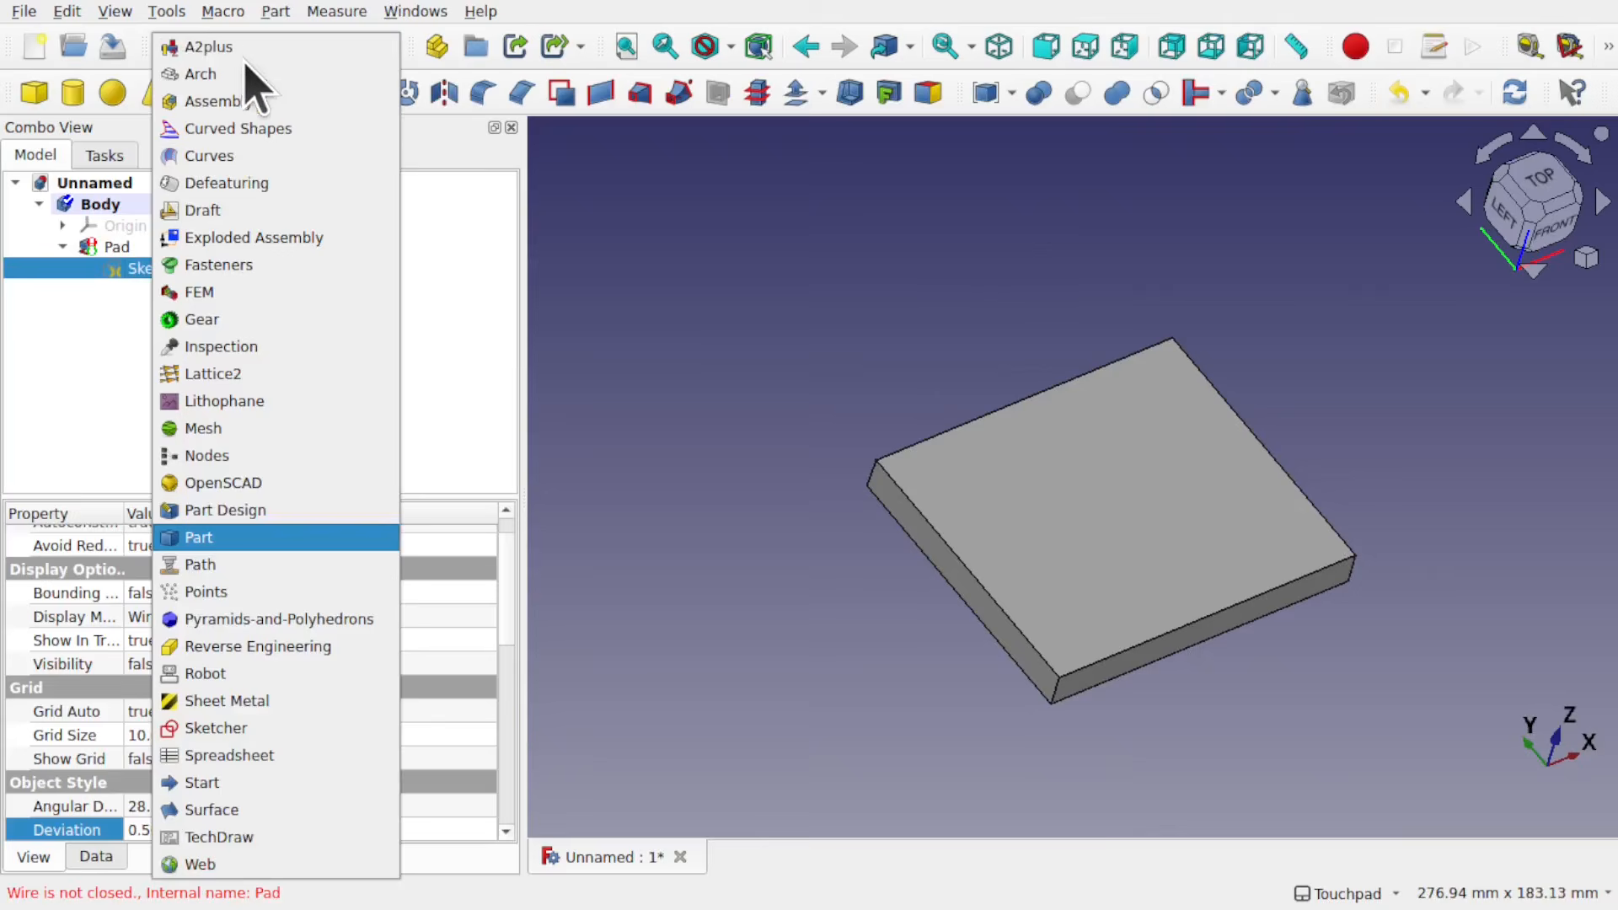
left_click(287, 730)
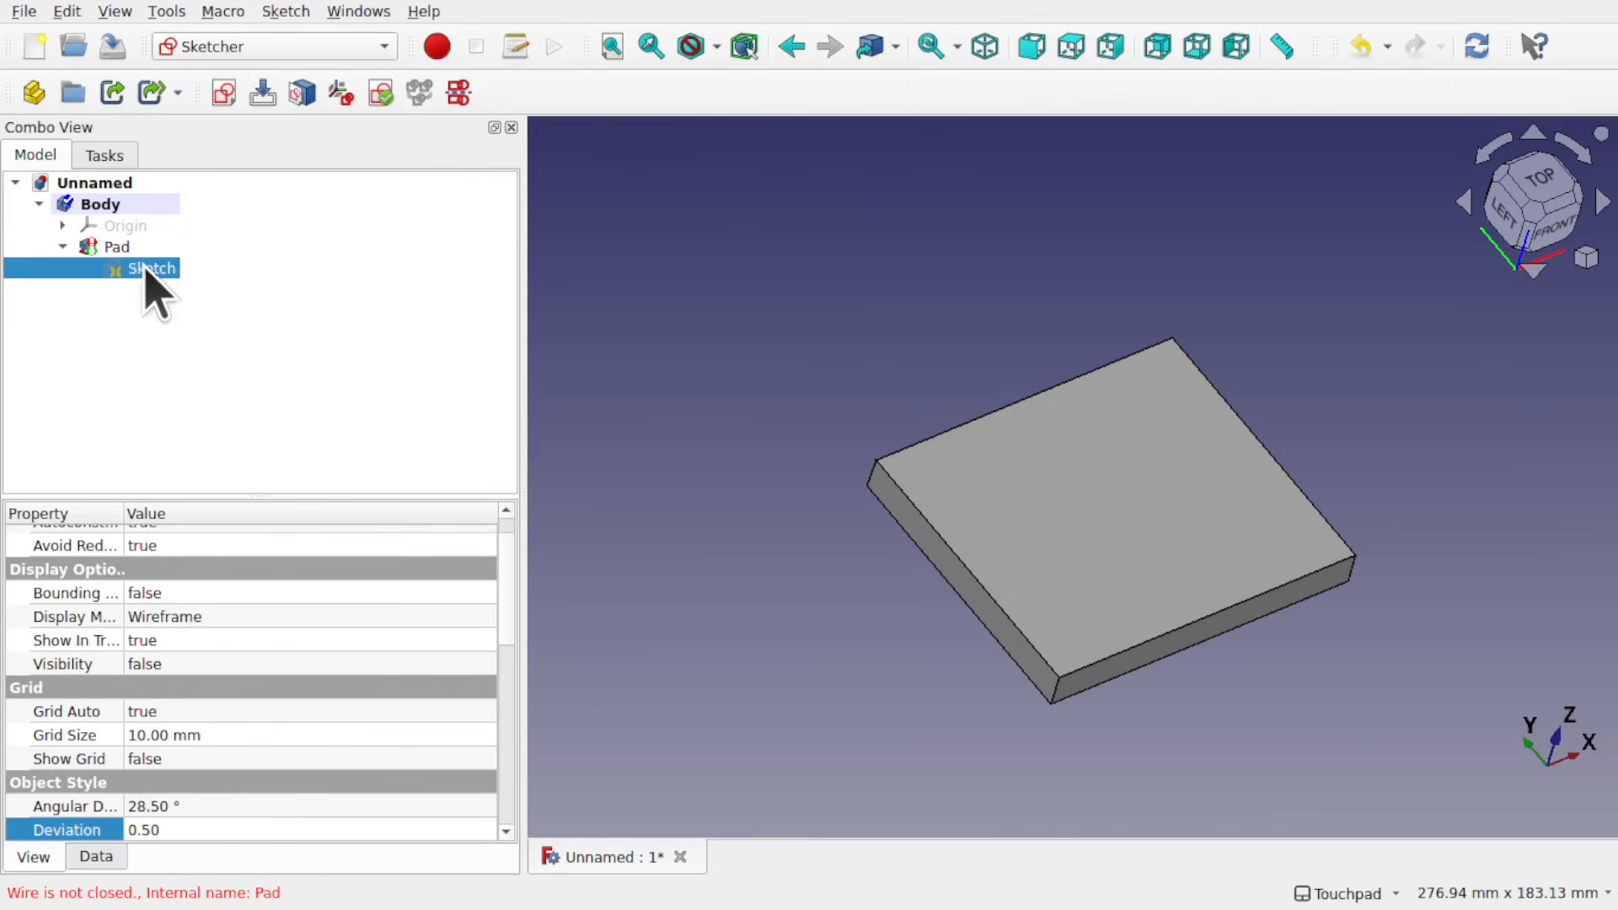
left_click(283, 12)
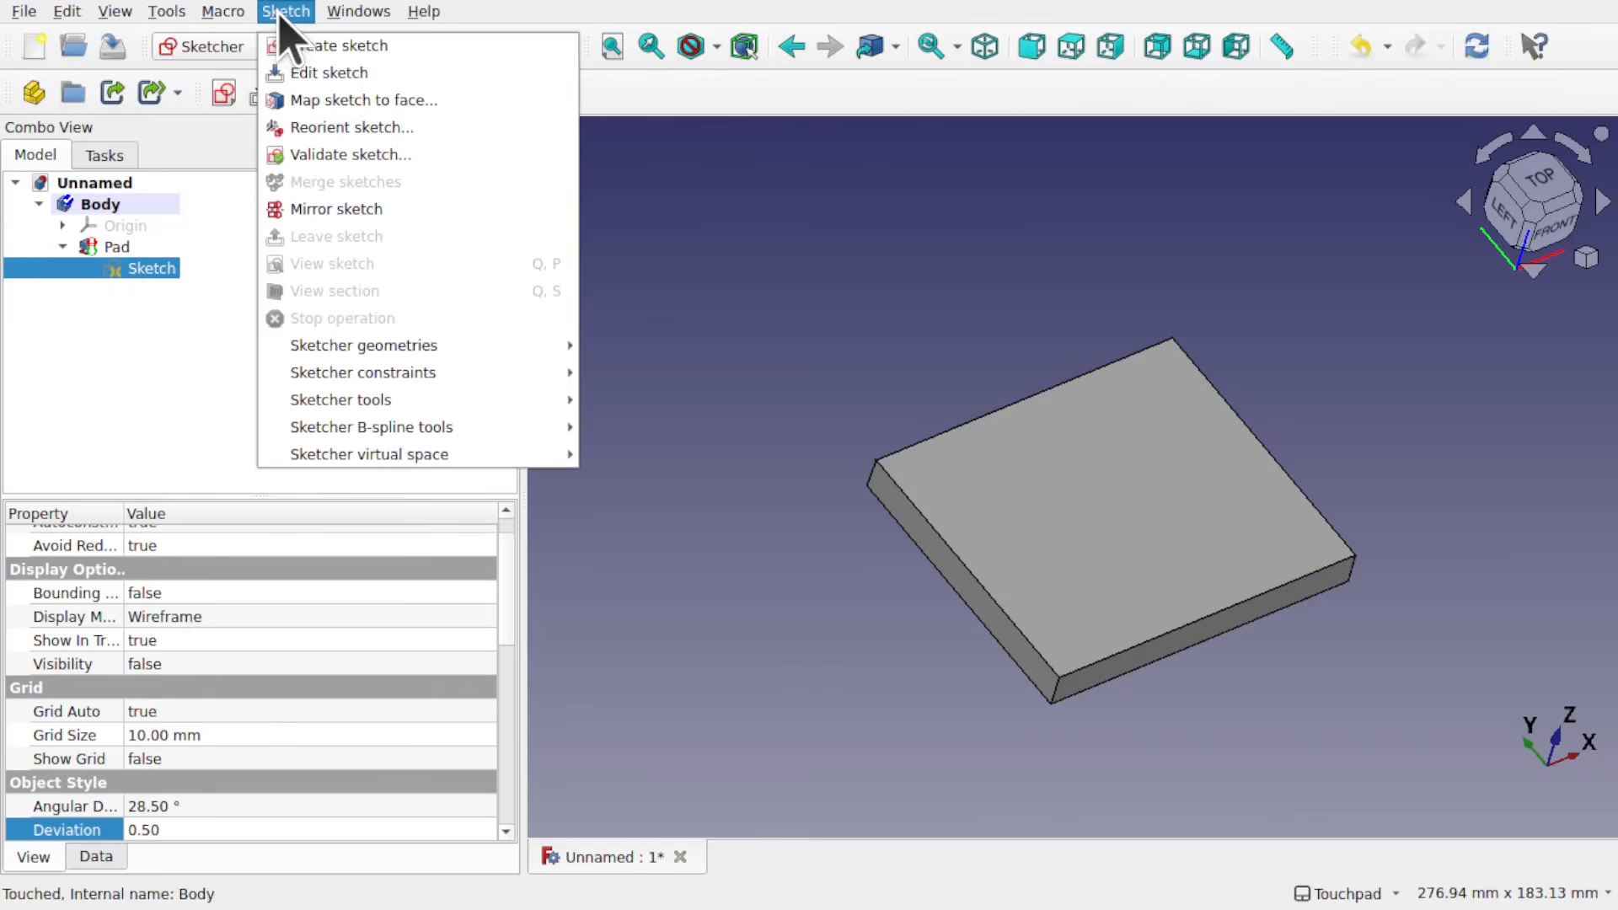
left_click(340, 158)
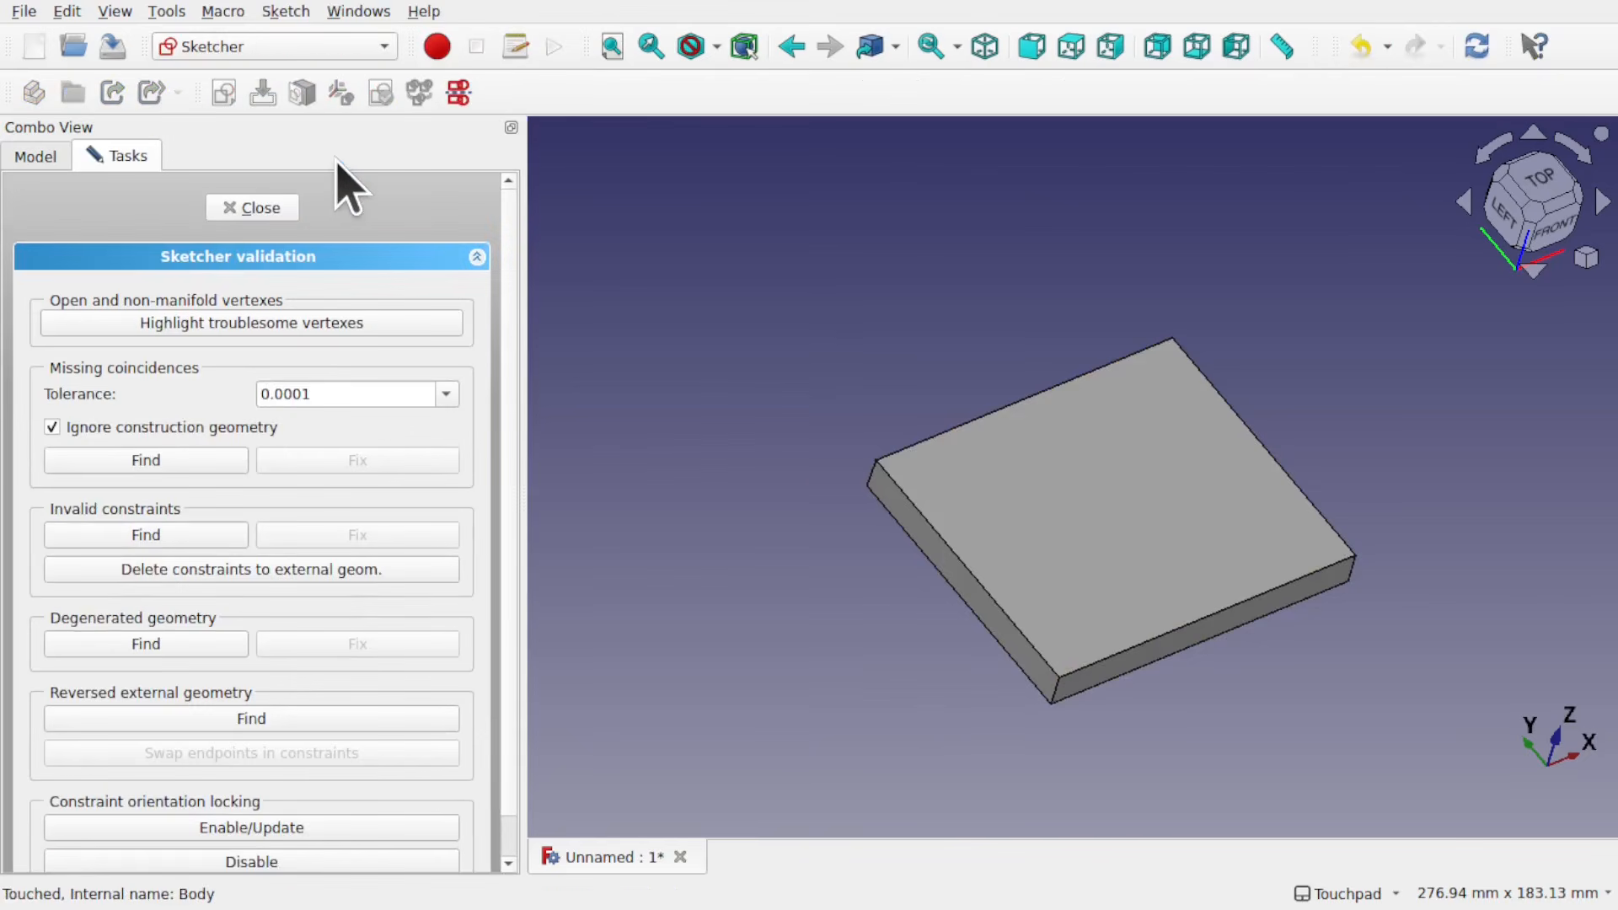
left_click(251, 329)
Step: Hide the Pad in the model tree and inspect the highlighted vertex markers on their own
left_click(35, 158)
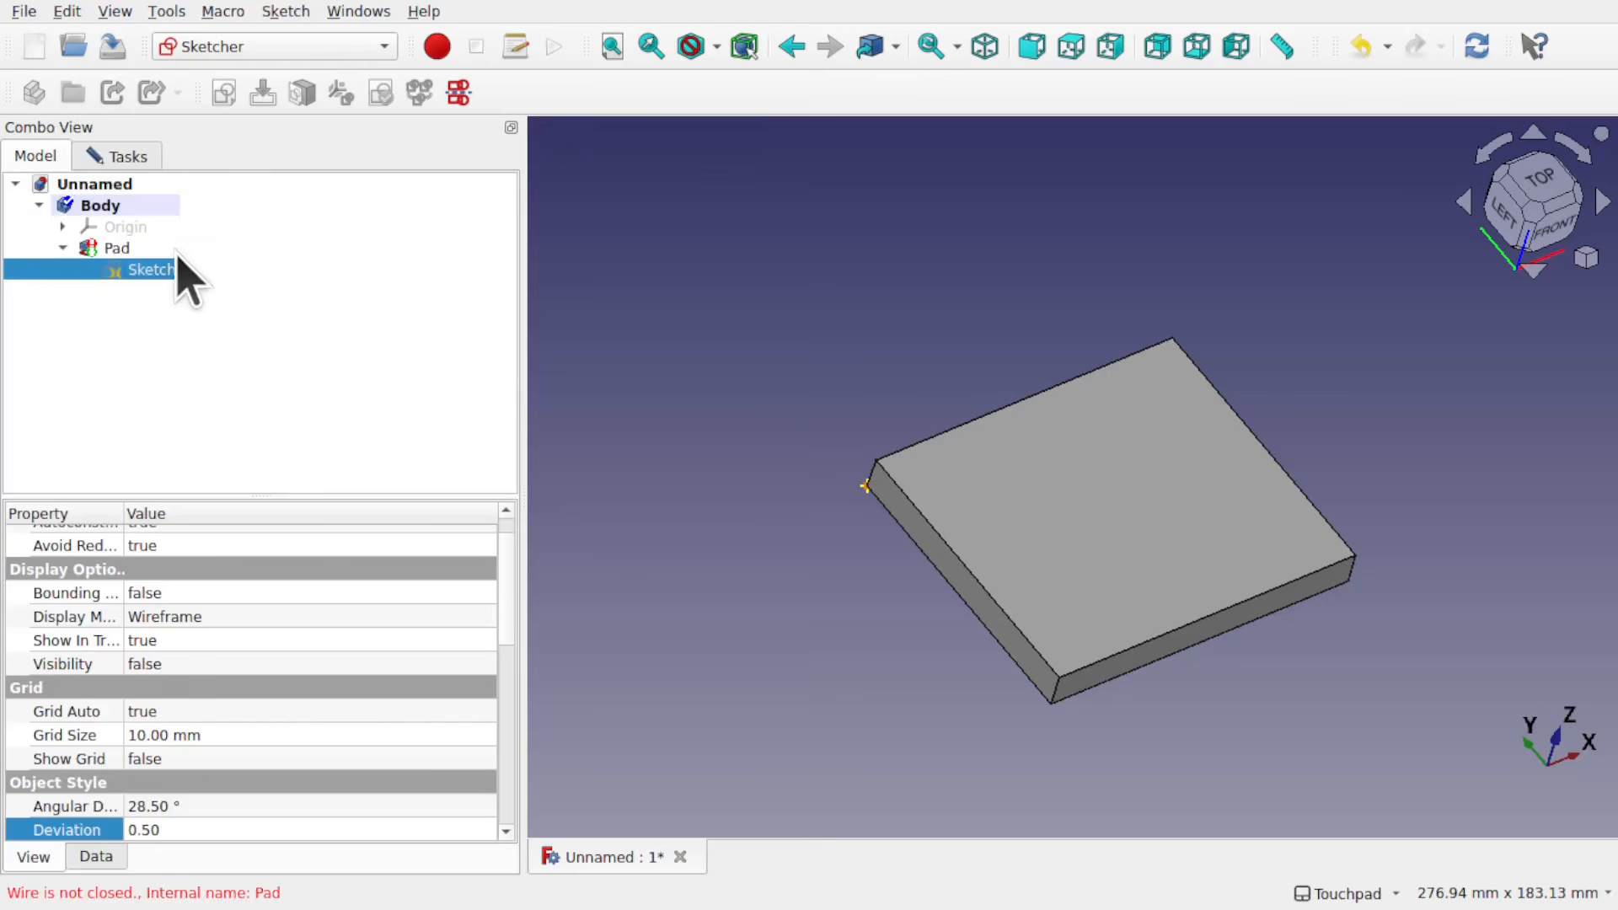
left_click(119, 247)
key("space")
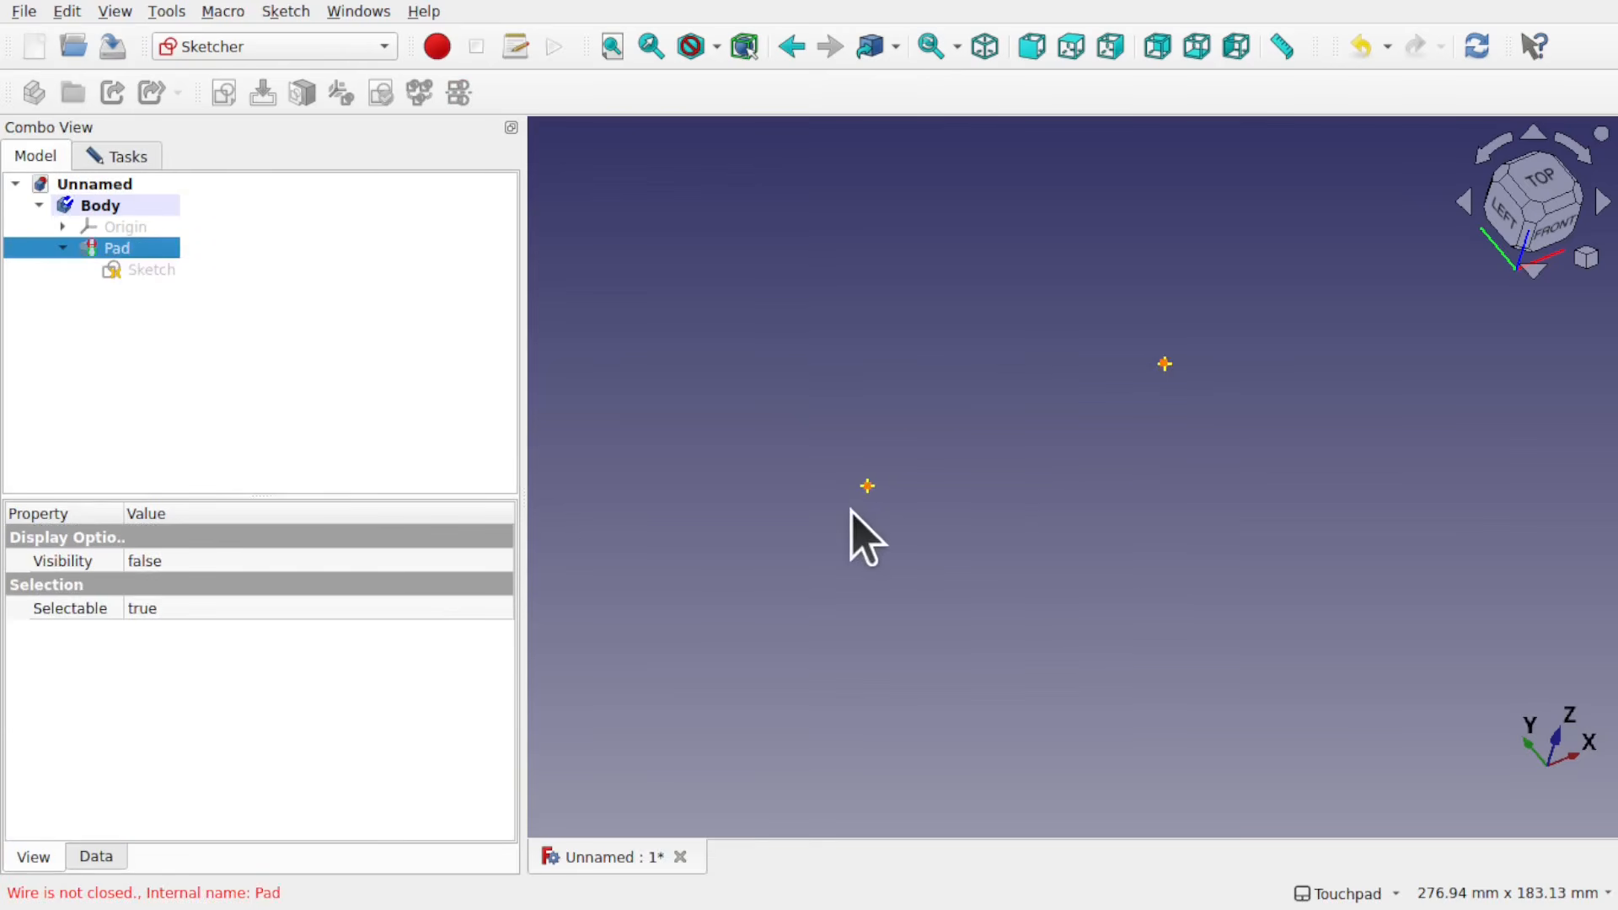
scroll(874, 516, "up", 5)
scroll(874, 516, "down", 5)
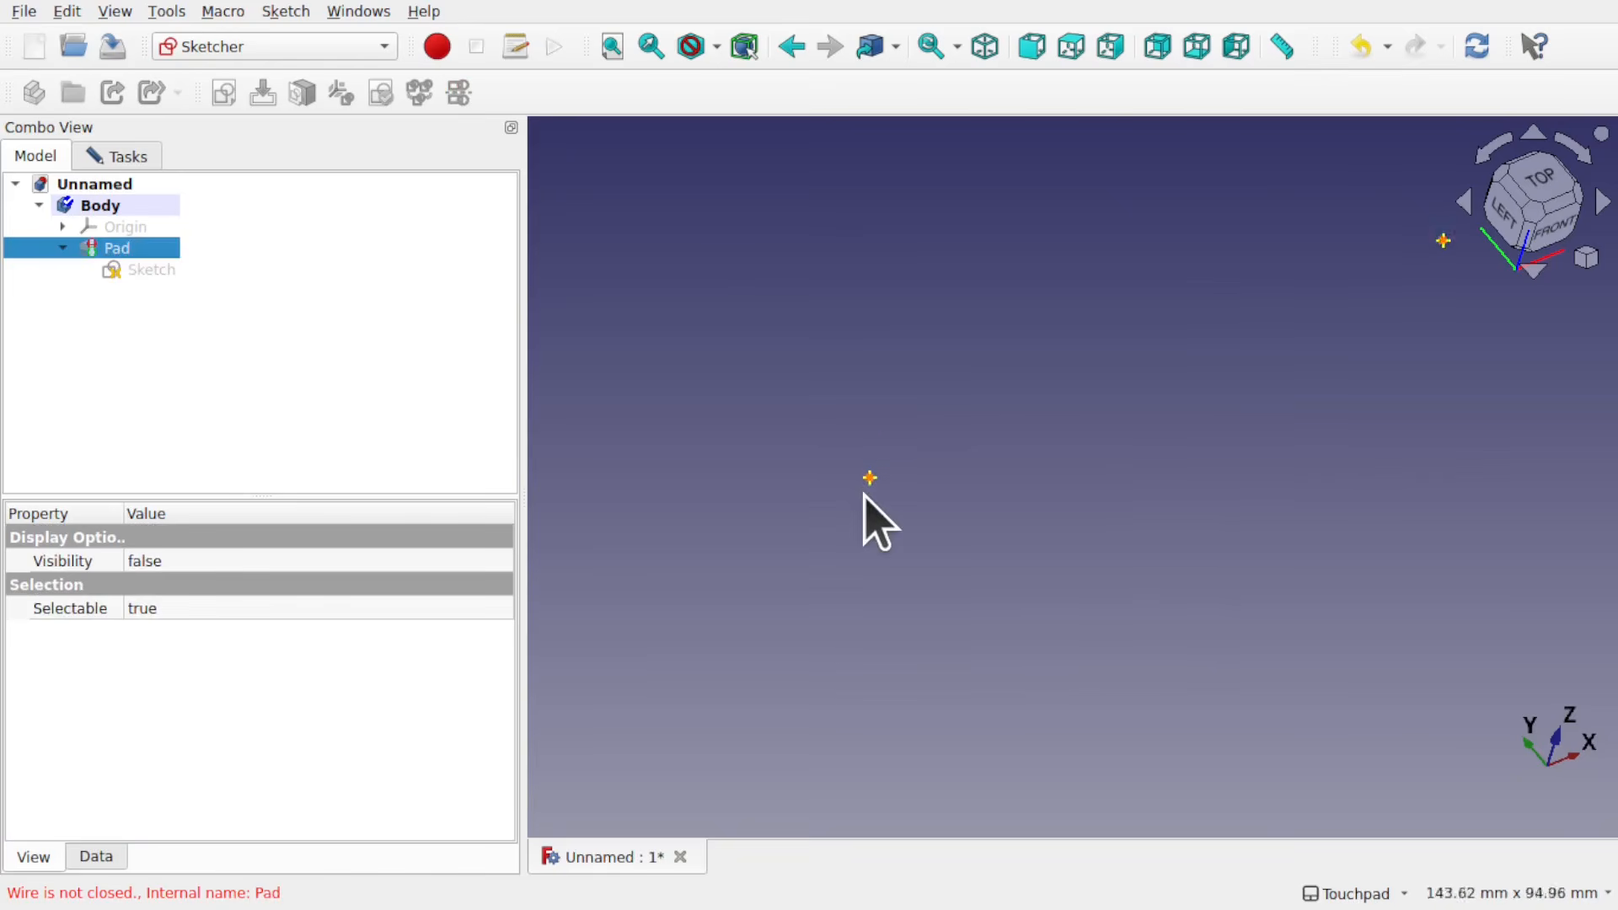
Step: Show the pad's Sketch and examine the highlighted corner where its lines meet
left_click(153, 269)
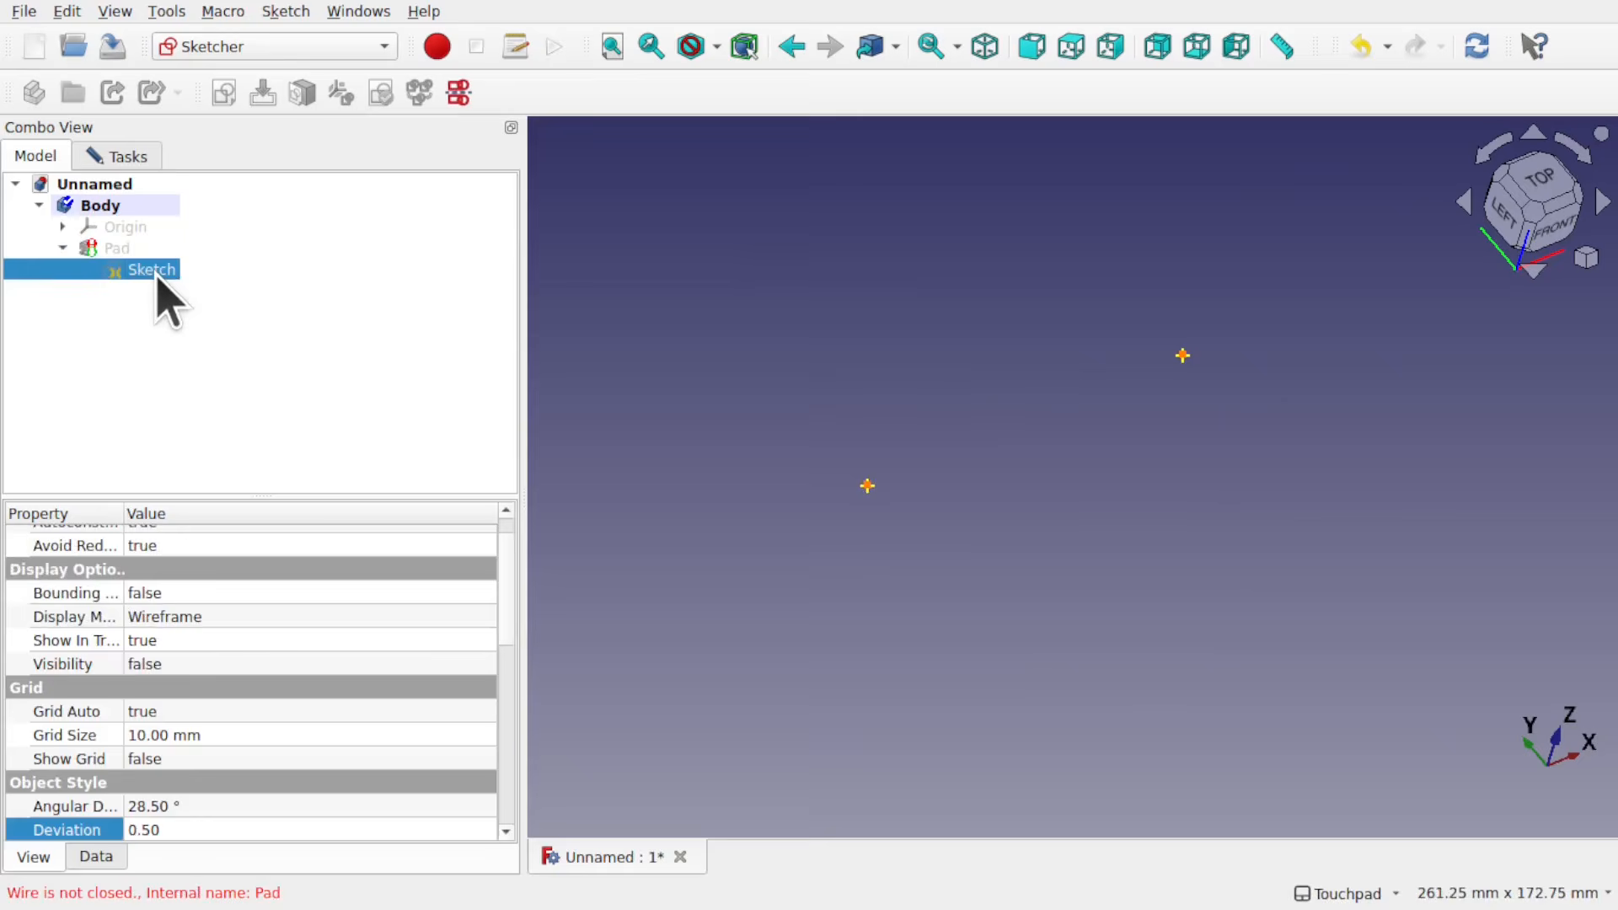
key("space")
scroll(877, 488, "up", 7)
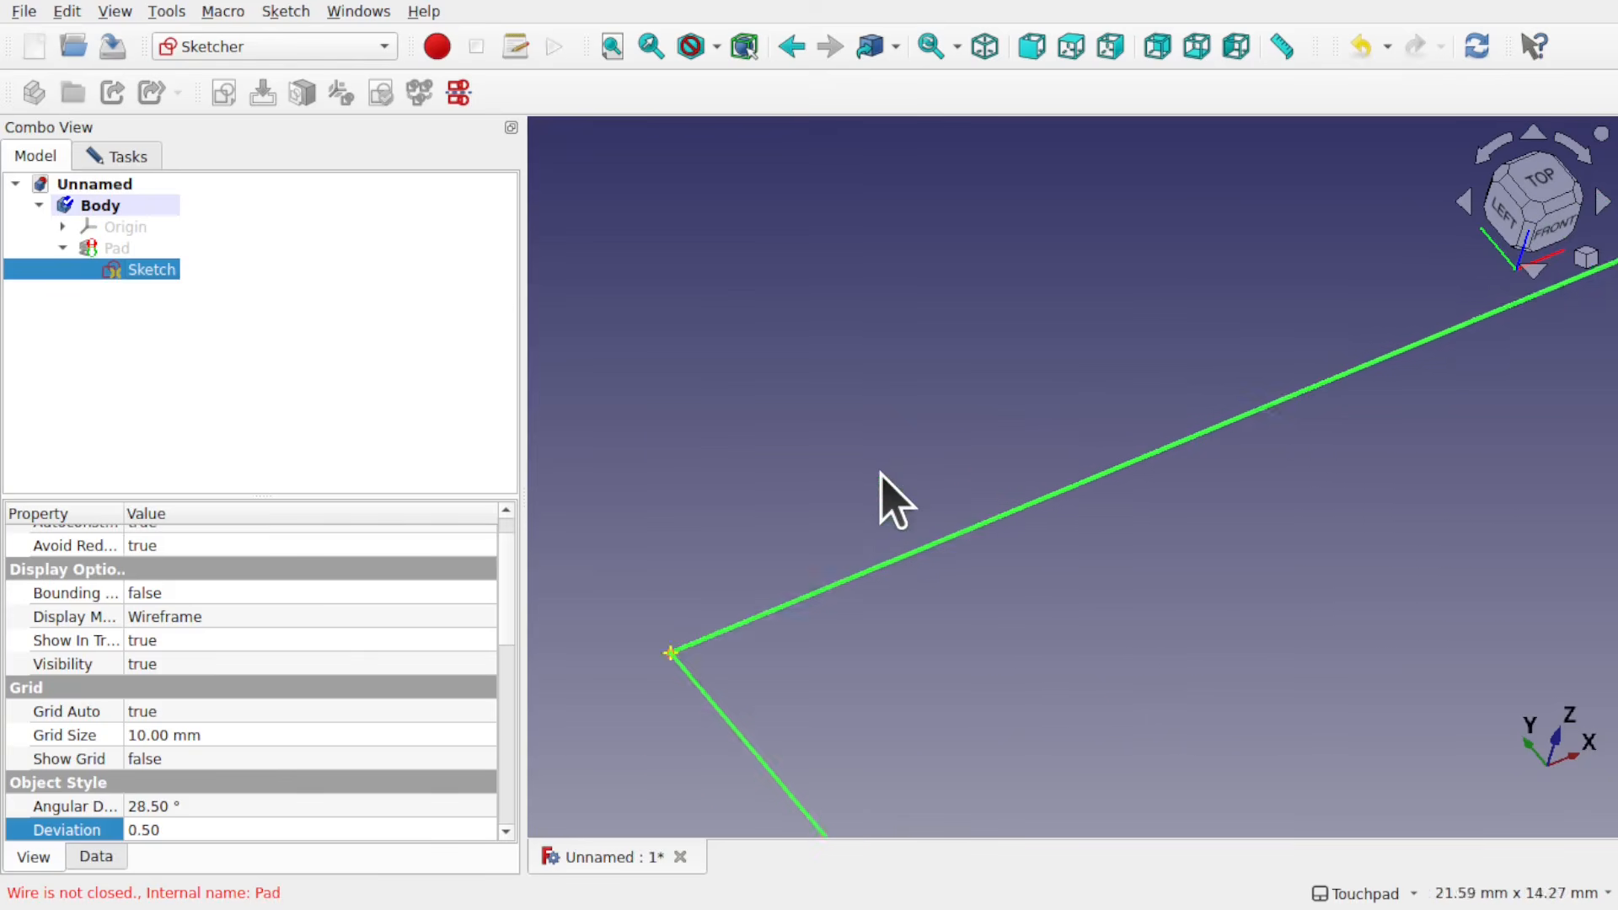
scroll(867, 513, "down", 1)
scroll(766, 669, "down", 6)
left_click(735, 702)
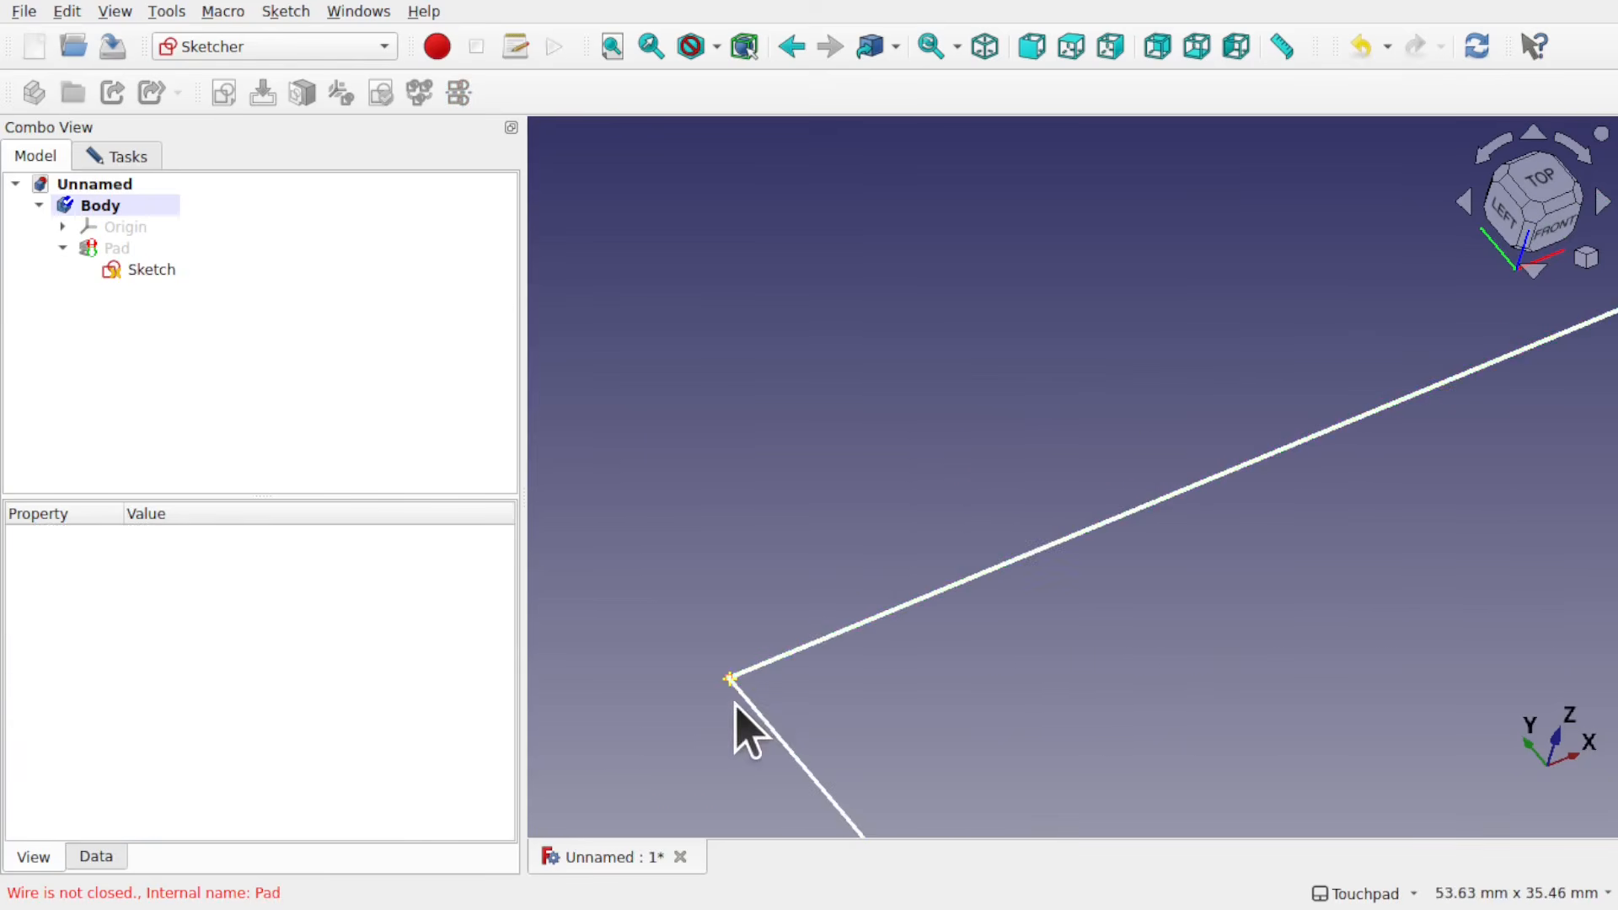
mouse_move(744, 684)
left_mouse_down("alt")
mouse_move(820, 664)
mouse_move(994, 536)
mouse_move(885, 660)
mouse_move(812, 675)
left_mouse_up("alt")
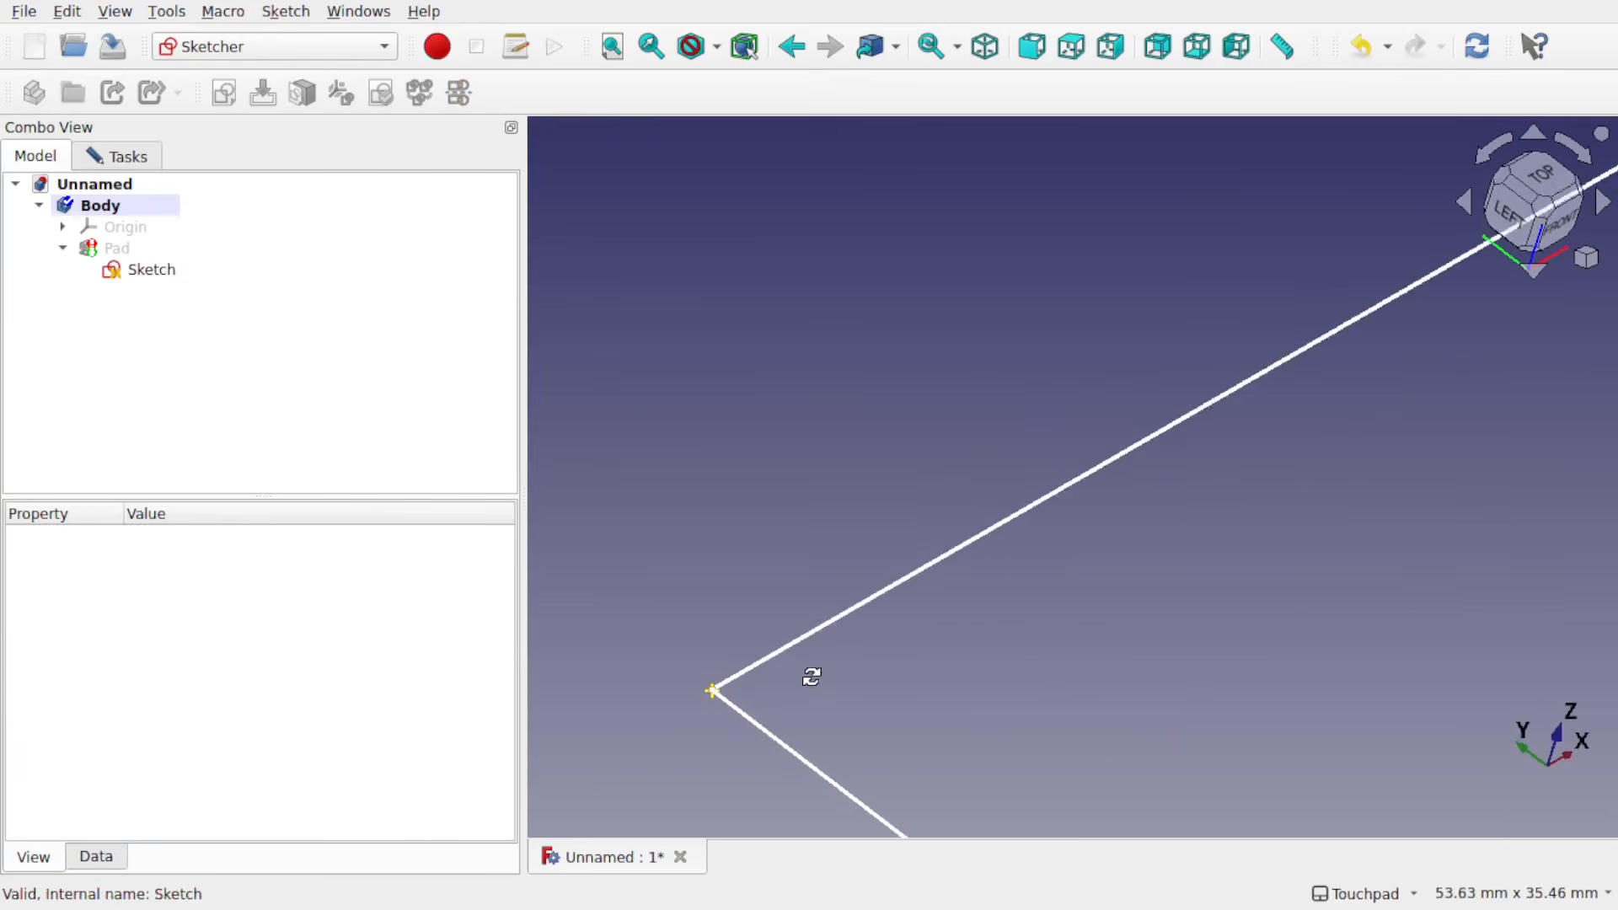
scroll(810, 684, "down", 5)
scroll(811, 683, "down", 1)
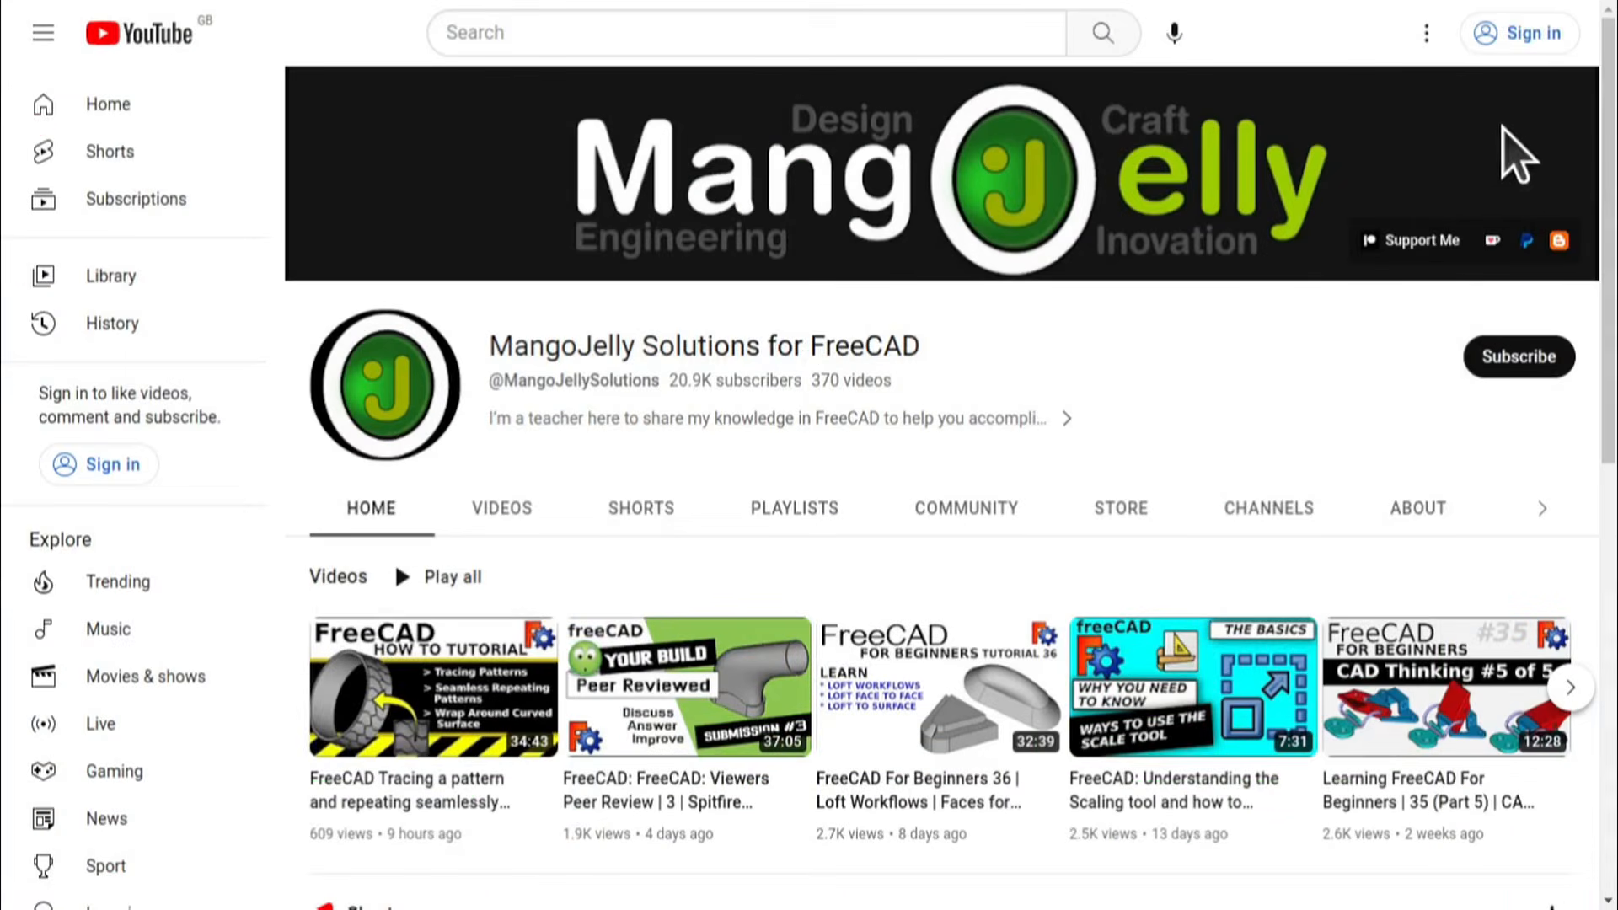
Step: On the MangoJelly Solutions YouTube channel, view the About information and highlight the three donation links in the description, then clear the selection
left_click(1416, 508)
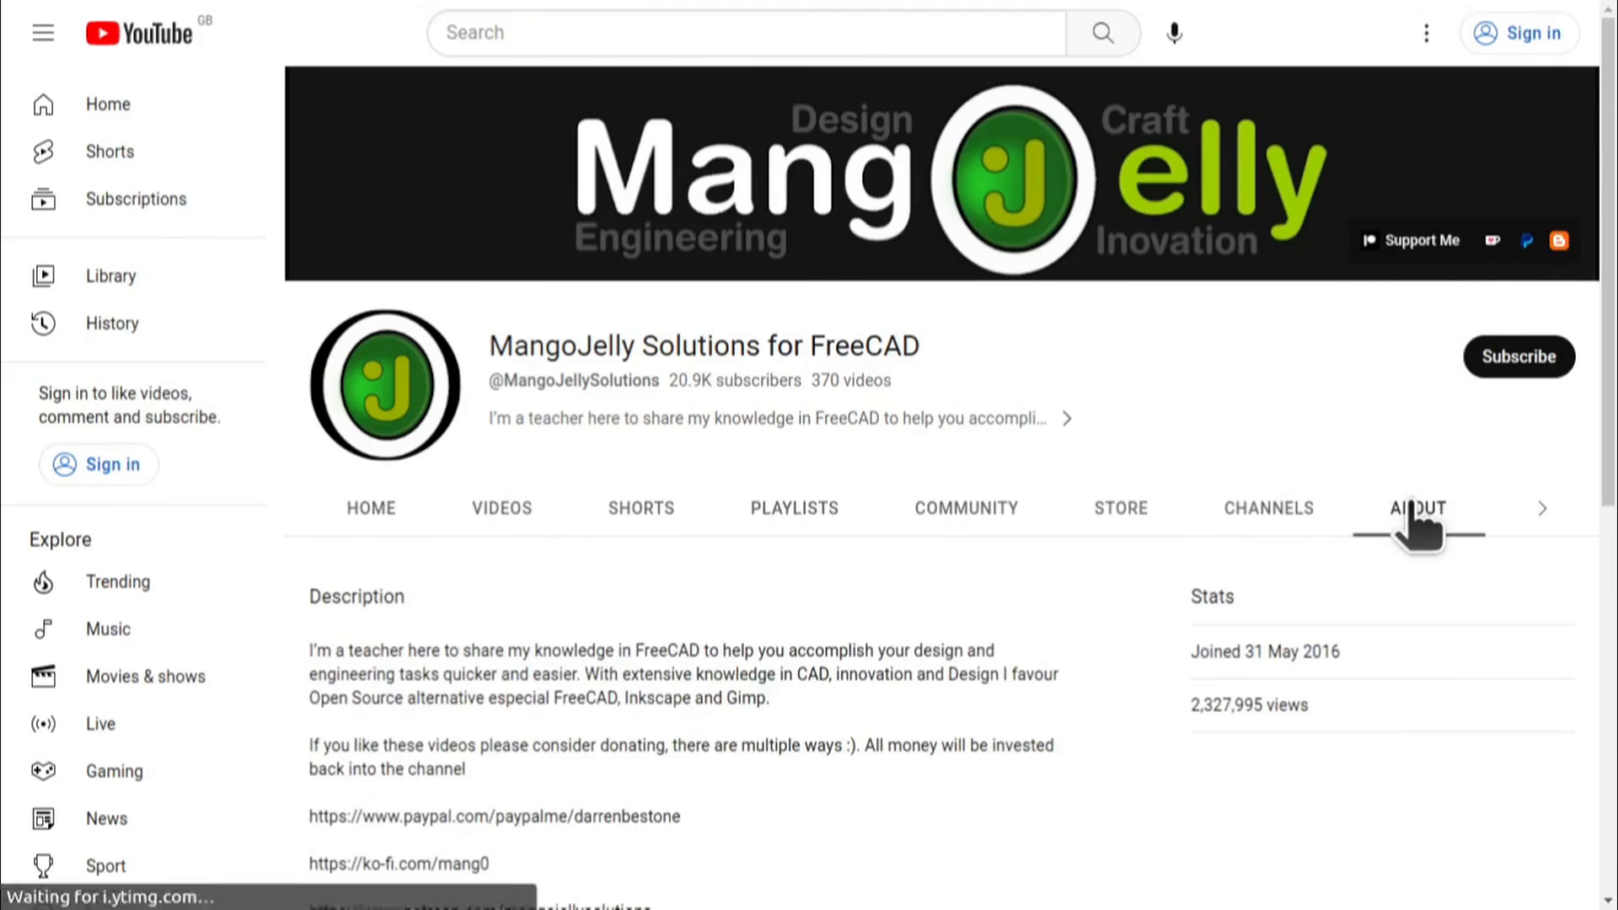
scroll(346, 674, "down", 3)
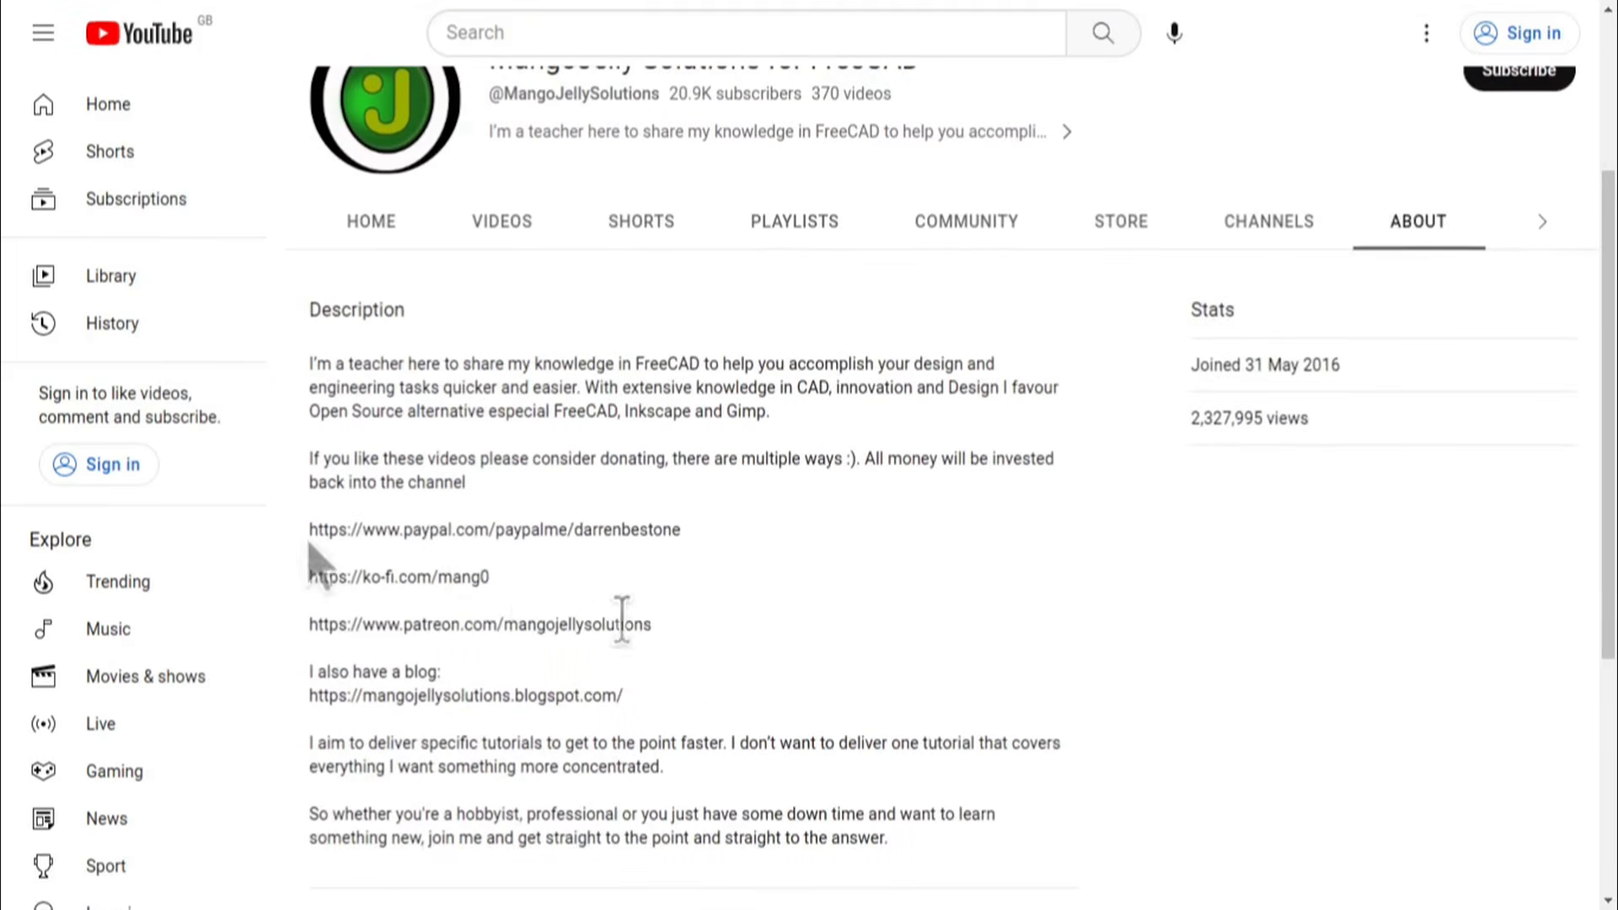
left_click_drag(678, 628, 310, 520)
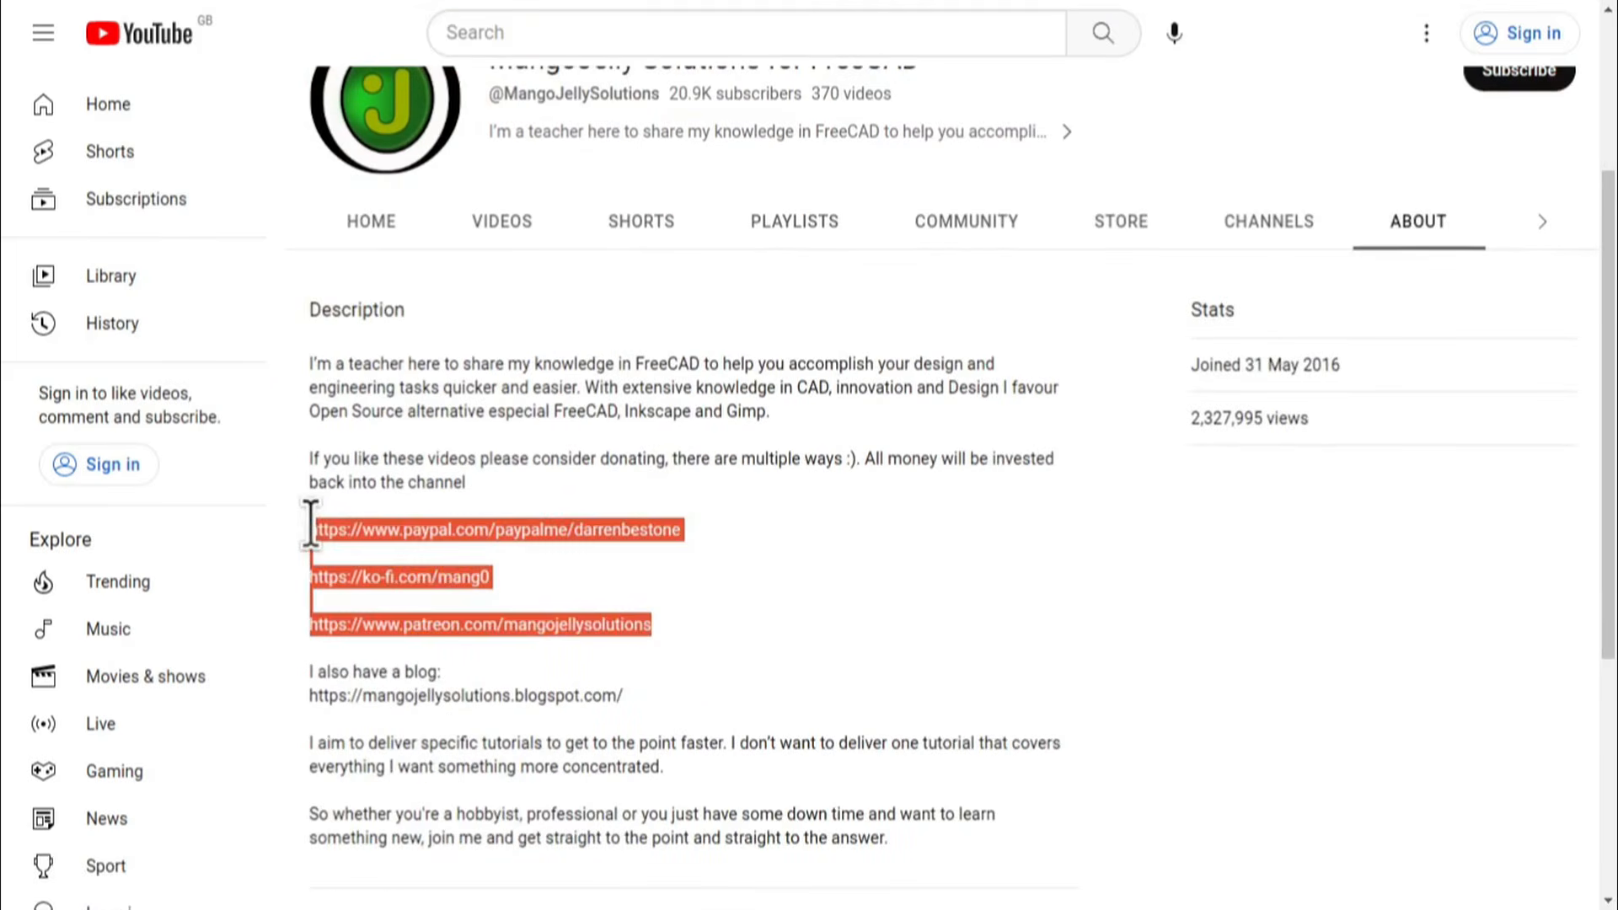
left_click(731, 618)
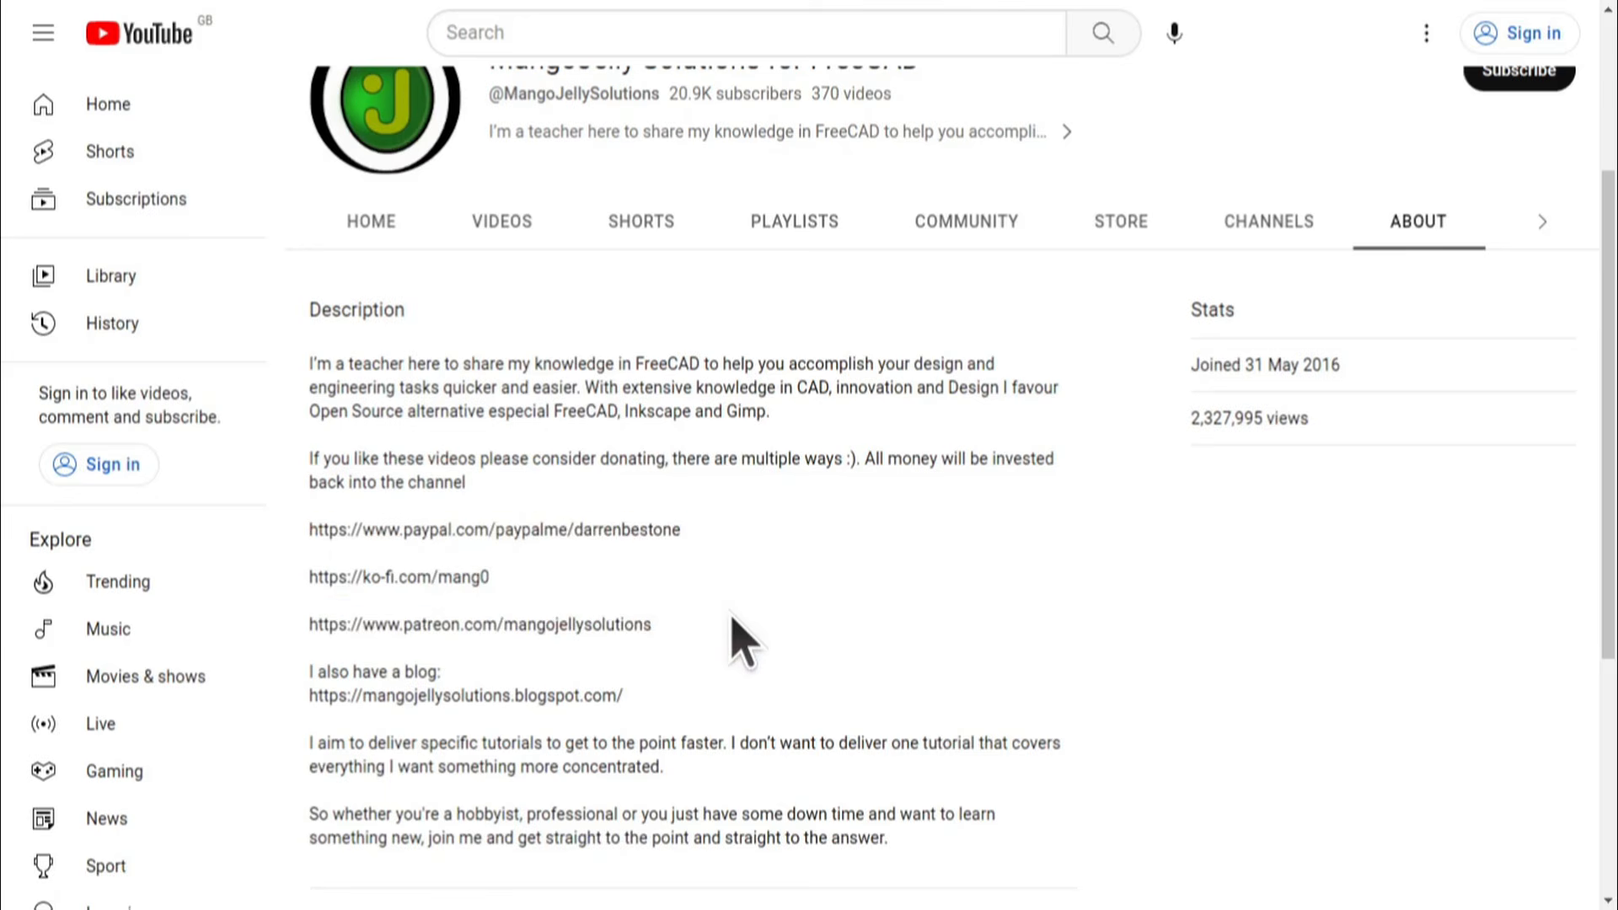